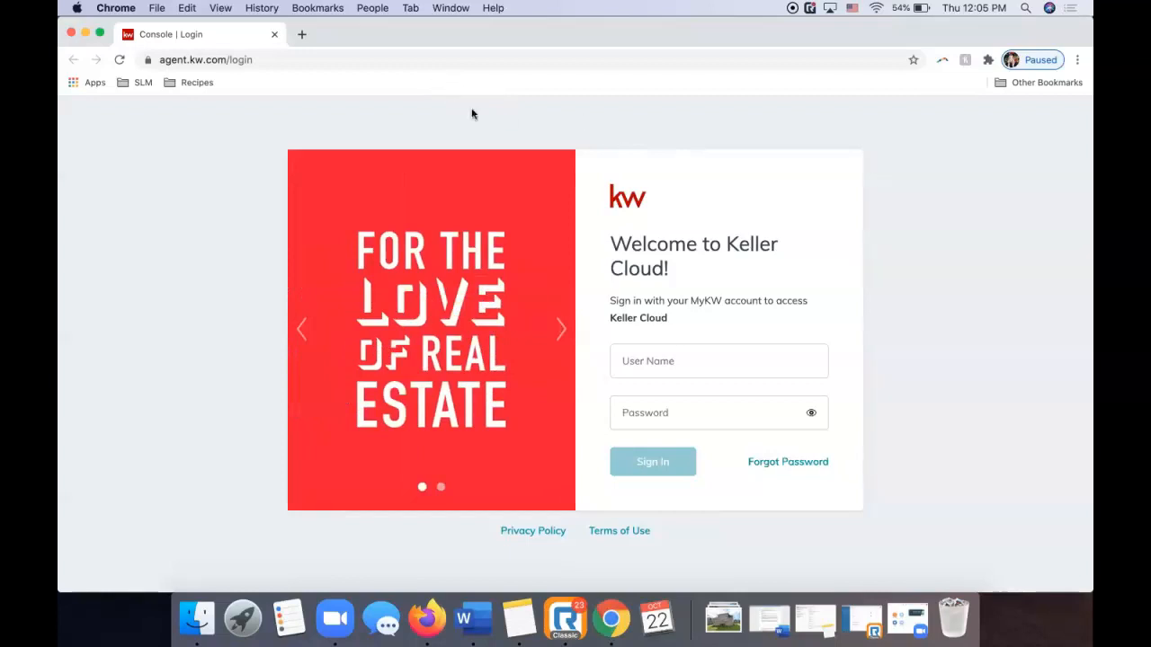
Sign in to Keller Cloud with the agent's user name and password.
click(662, 358)
key(Tab)
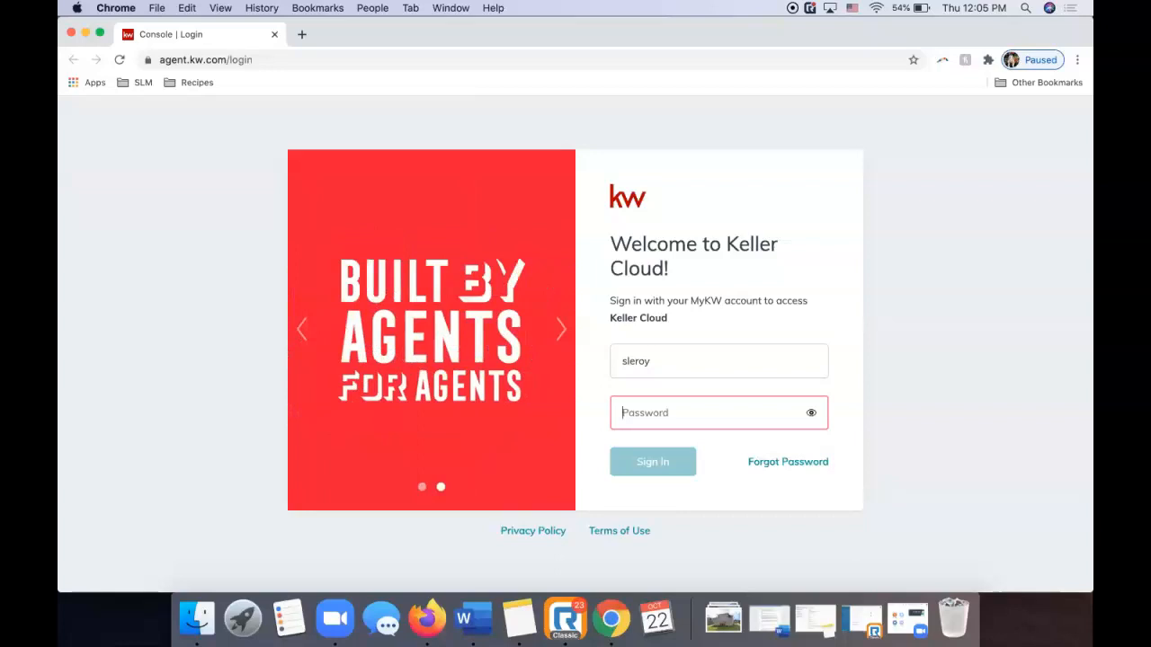
text(•••••••••••)
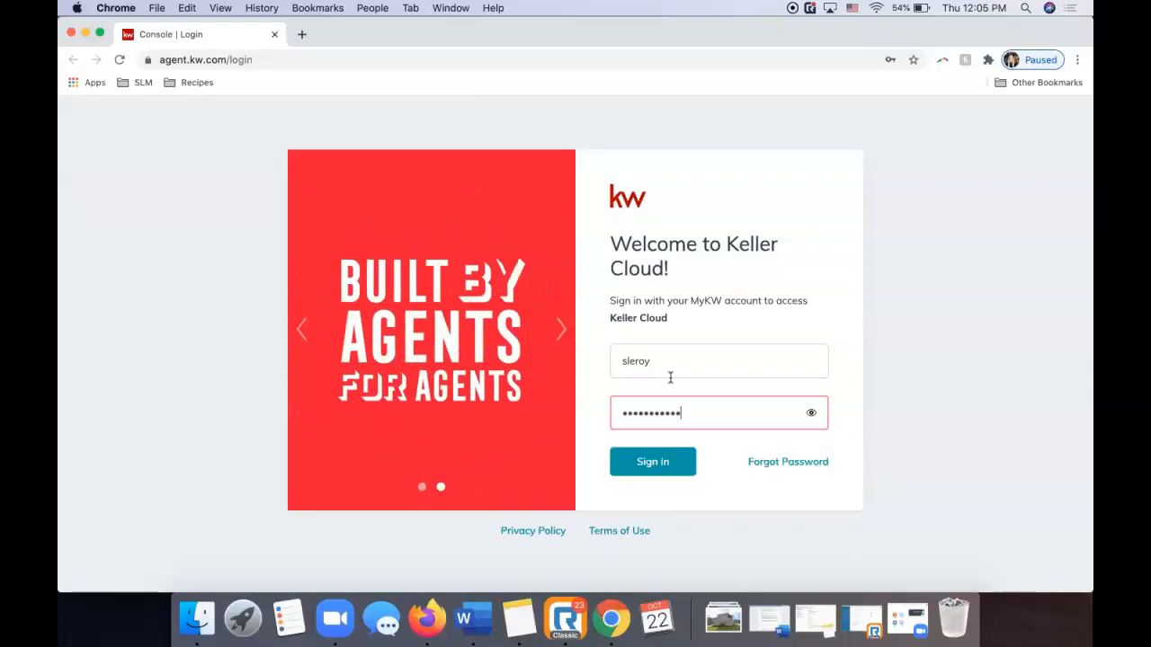
key(Return)
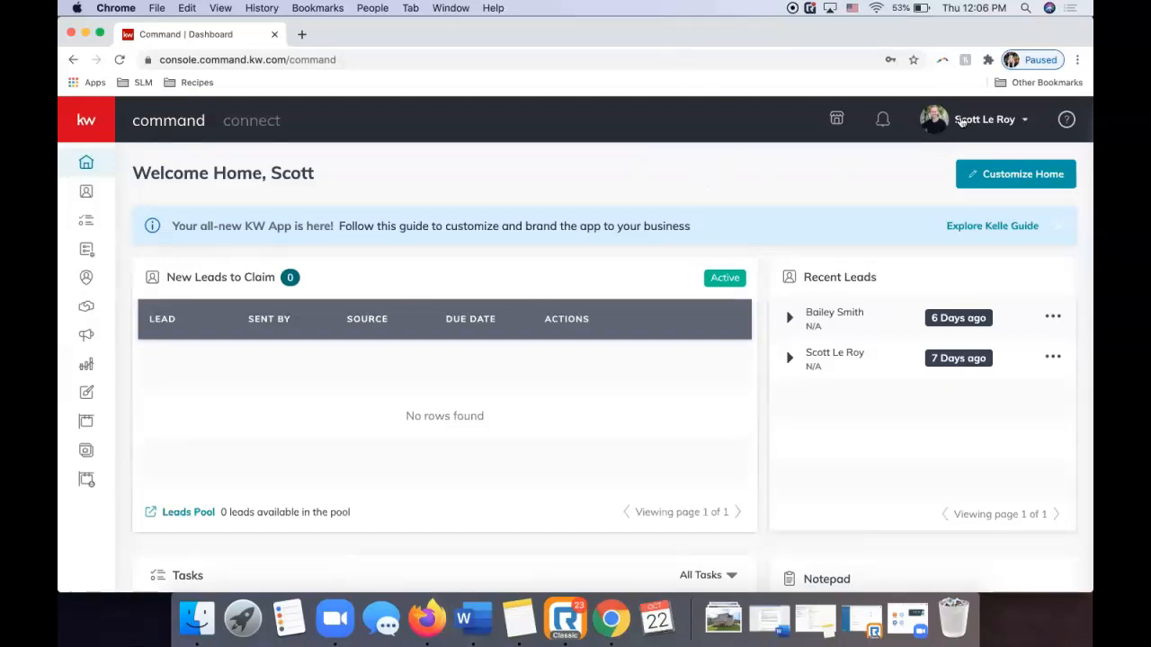
Go to Settings from the profile menu to see the Connected Apps list.
click(960, 121)
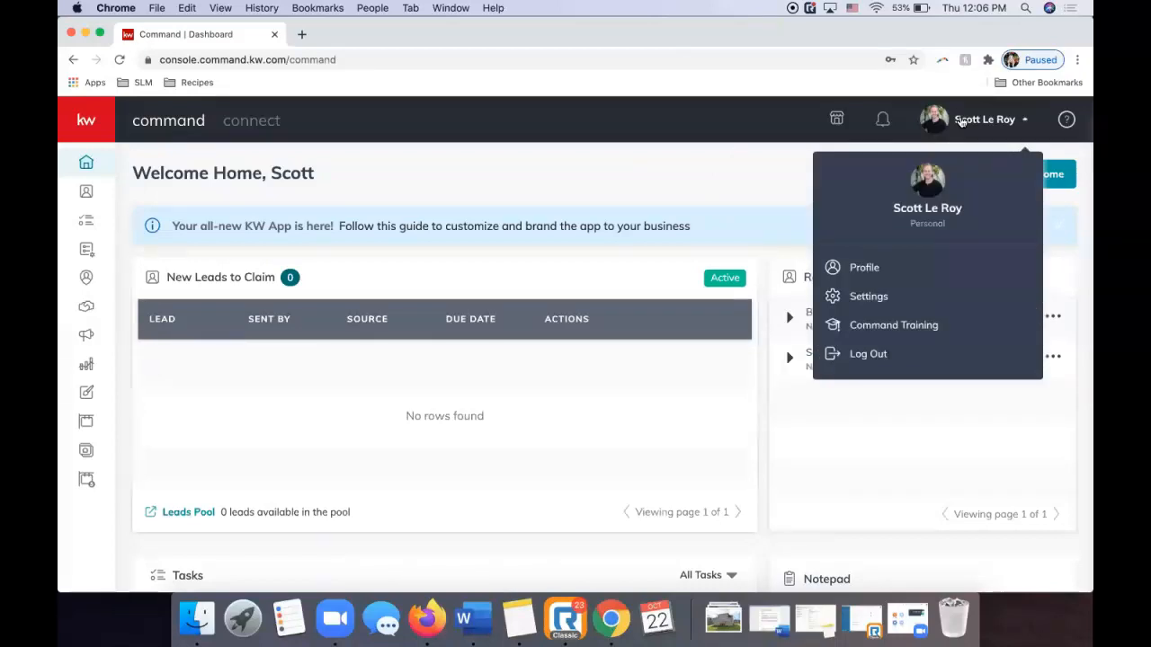
click(876, 299)
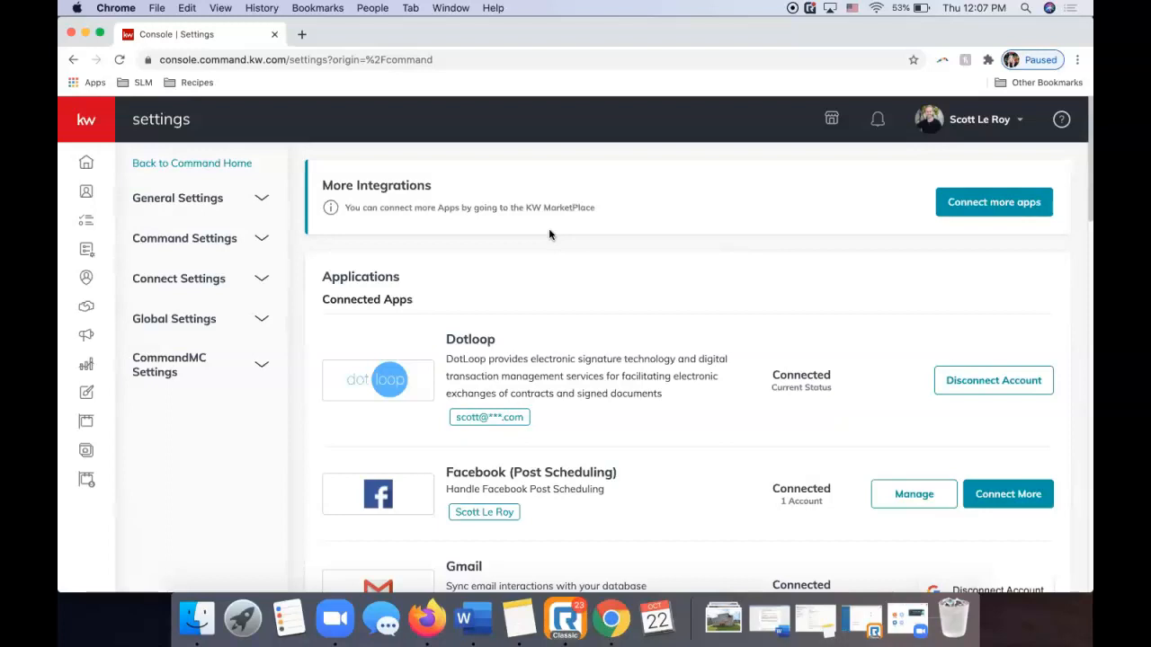
scroll(552, 236, down, 2)
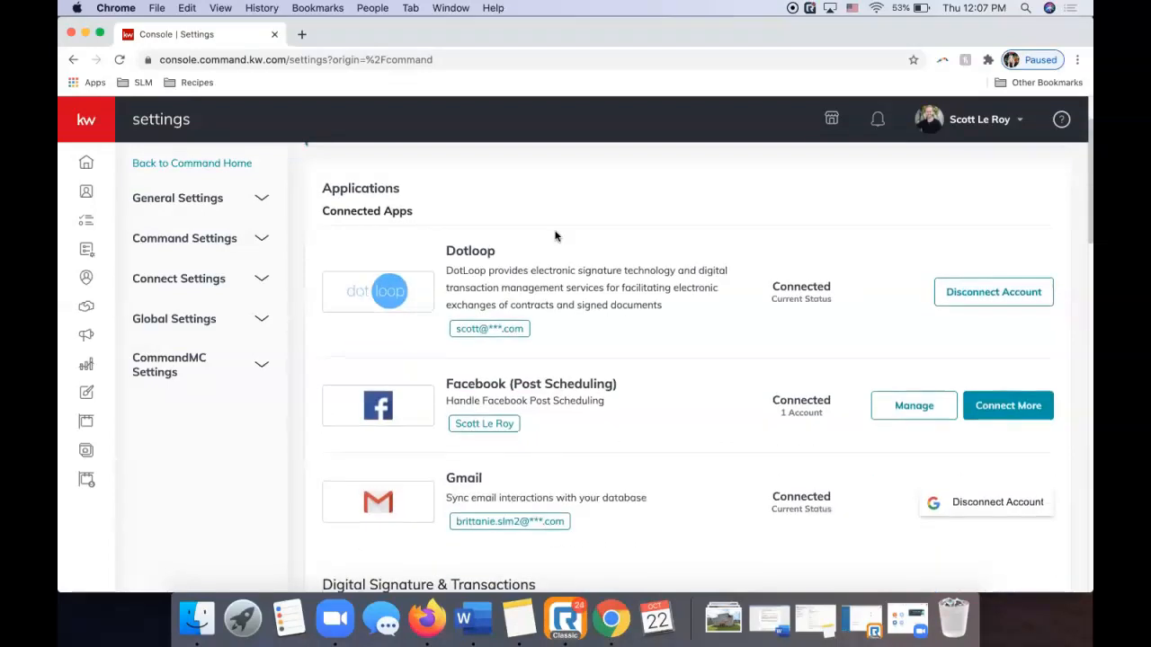
scroll(559, 259, up, 2)
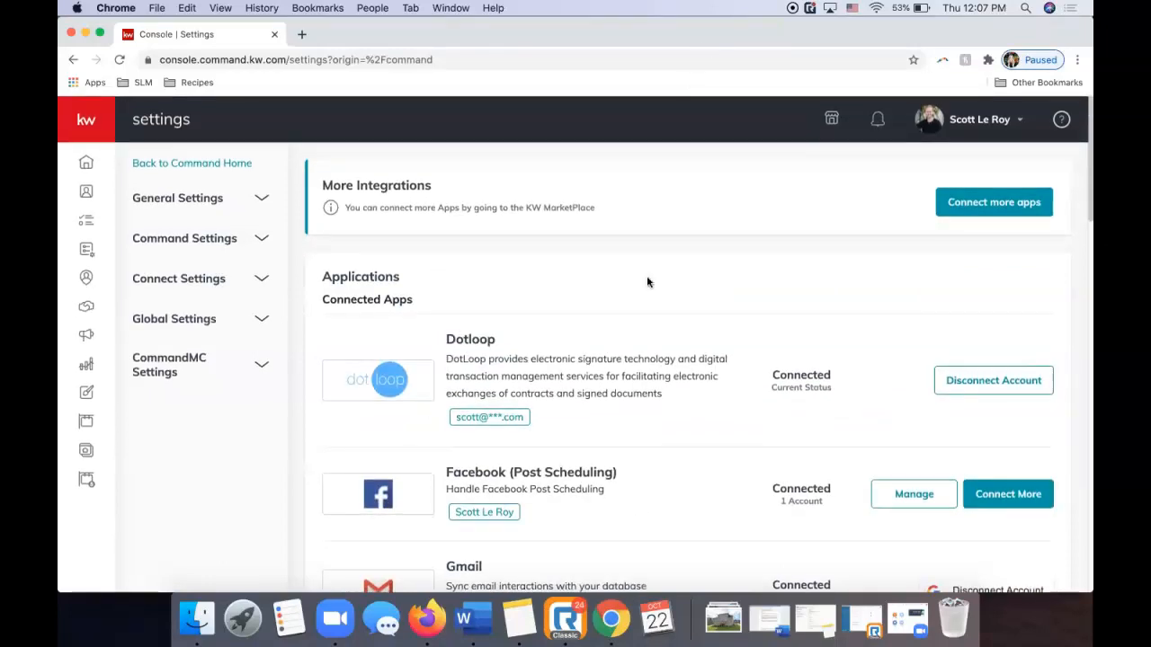
scroll(647, 284, down, 4)
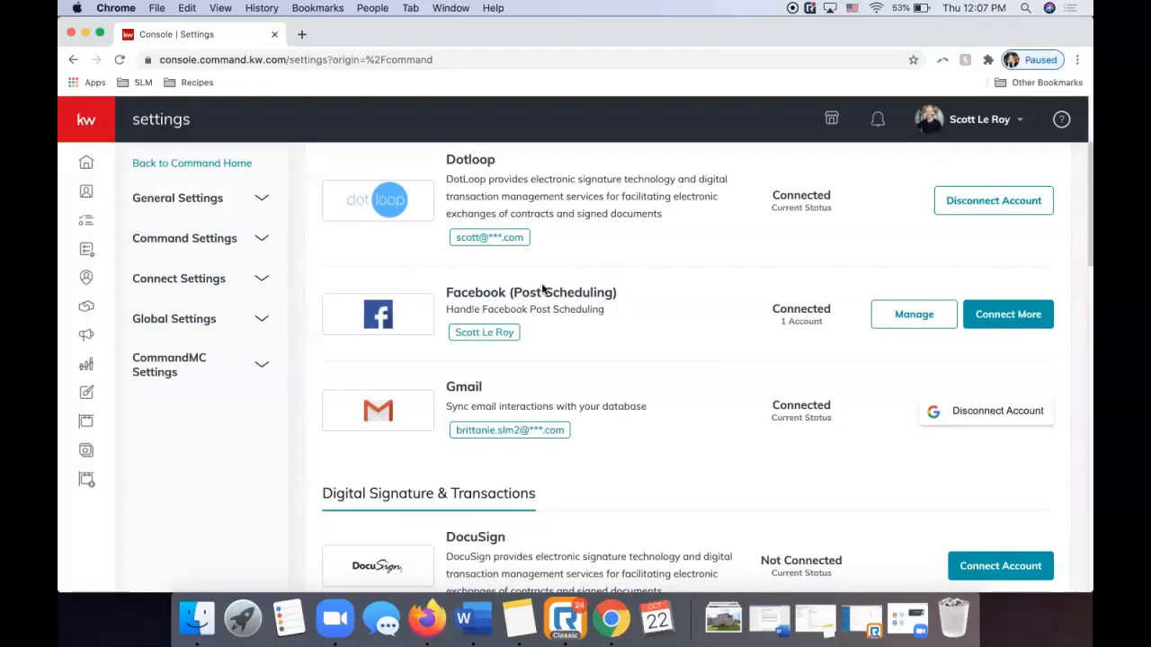
scroll(619, 357, down, 2)
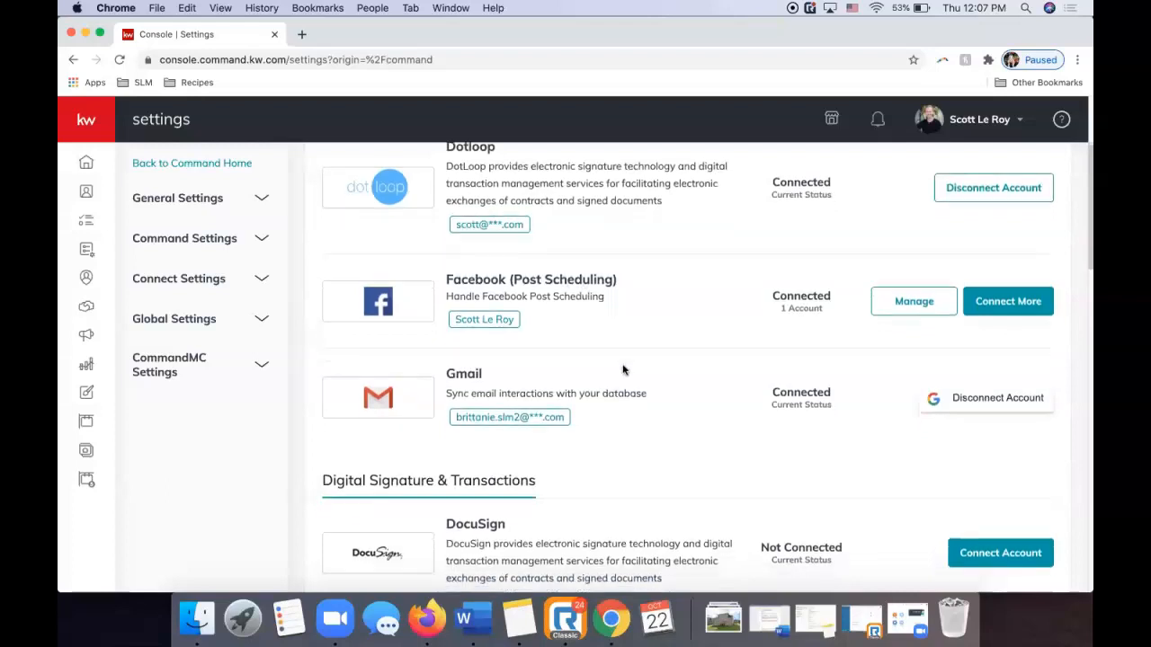
scroll(621, 369, down, 5)
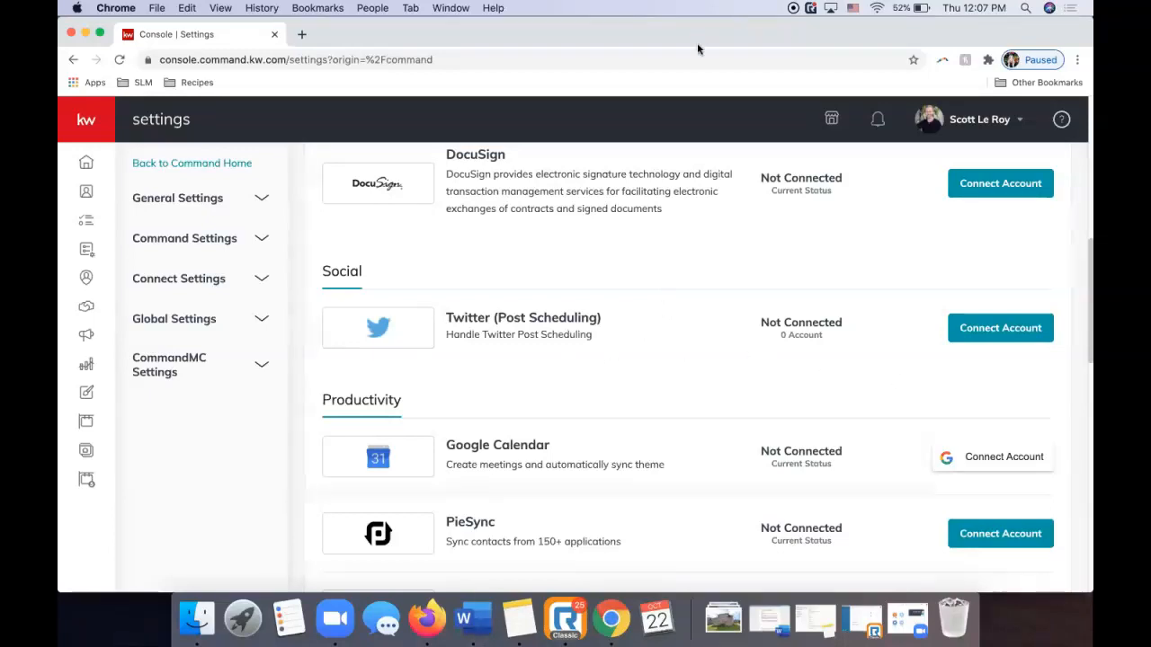
click(980, 330)
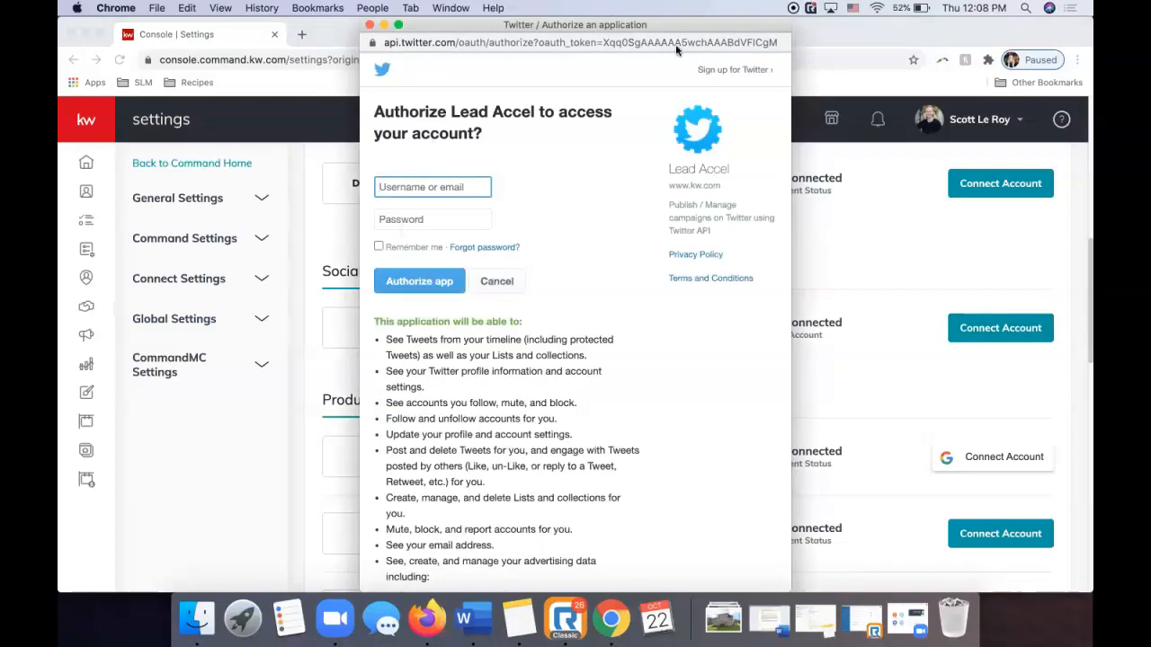
click(370, 25)
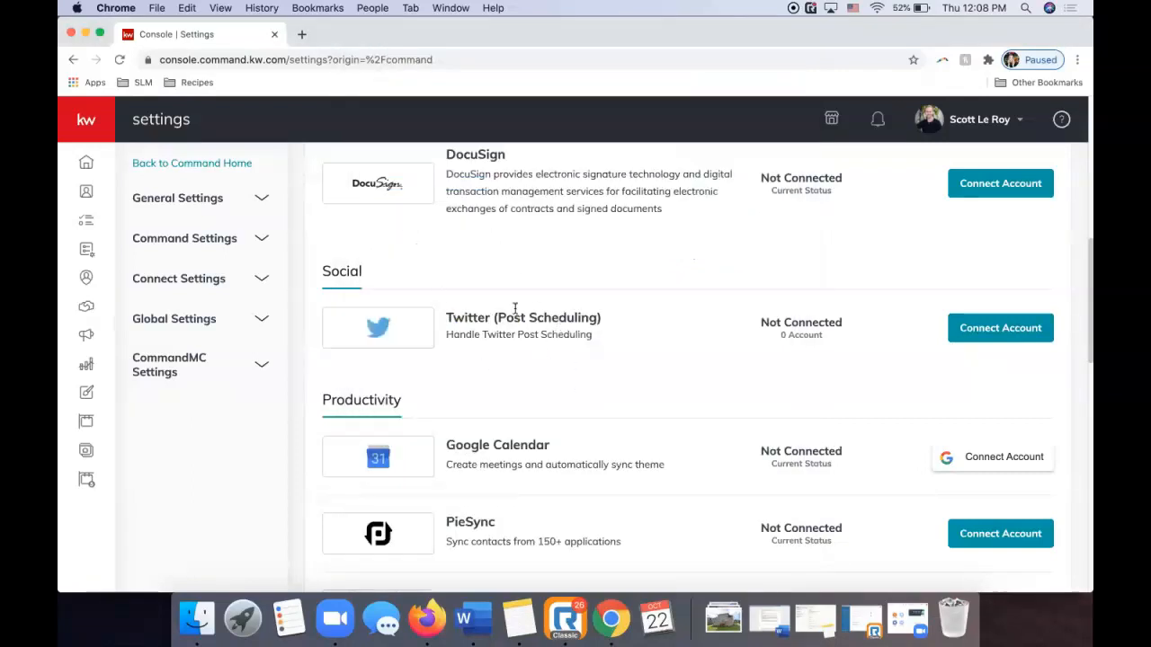
scroll(515, 310, down, 5)
scroll(515, 314, down, 6)
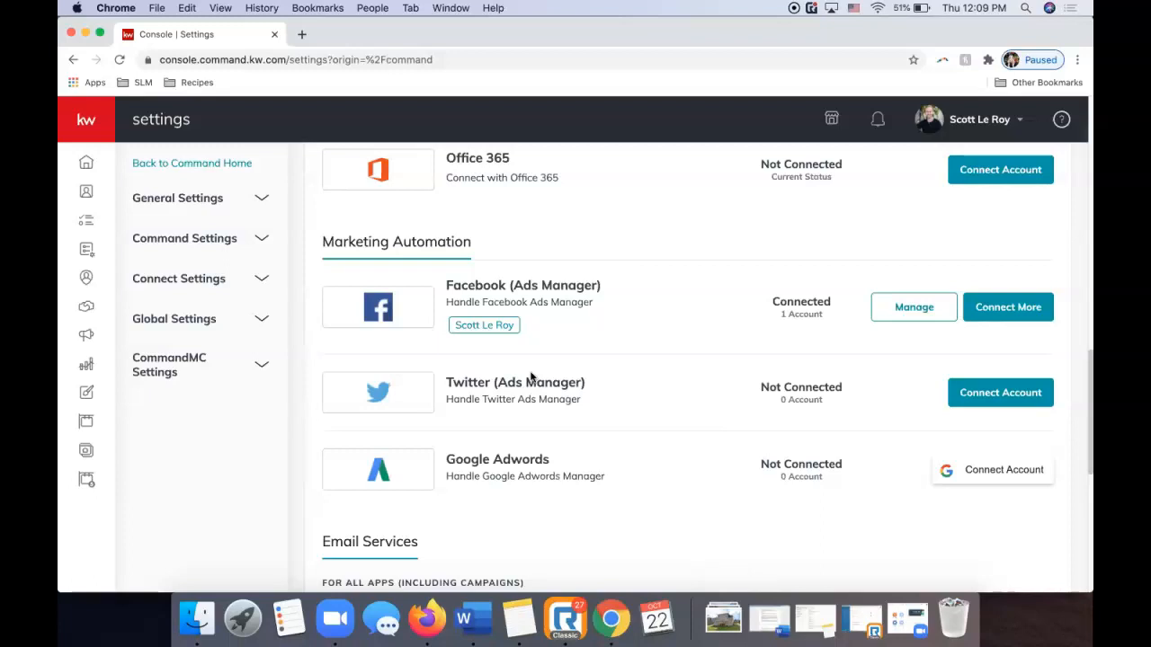
scroll(642, 282, down, 3)
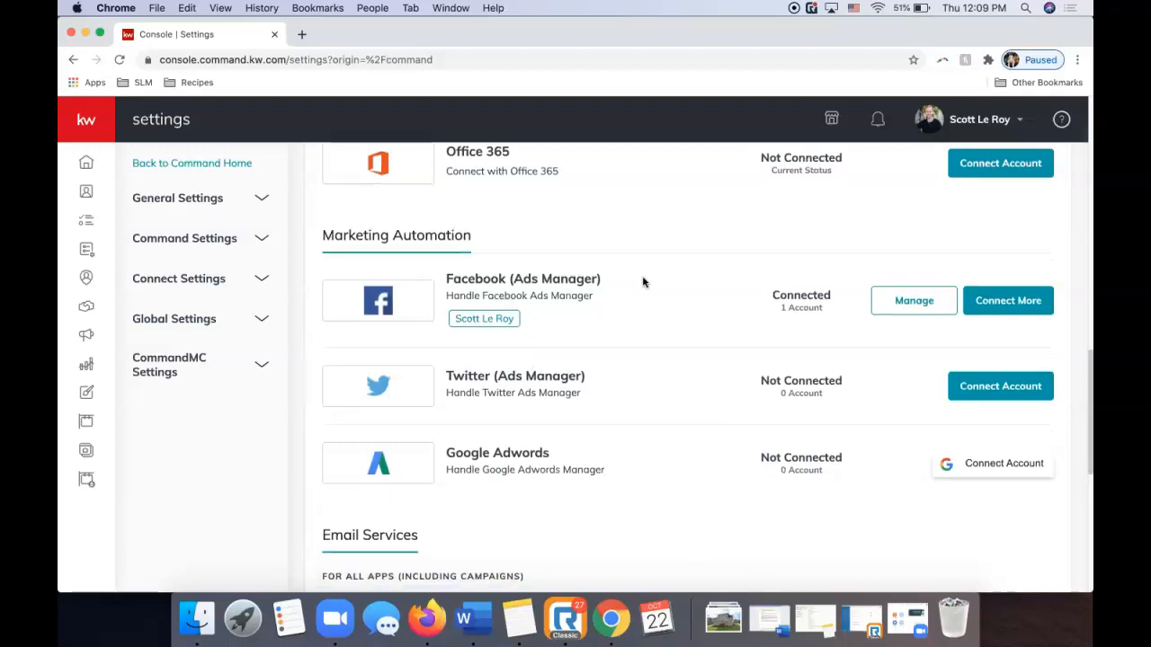
scroll(642, 282, down, 10)
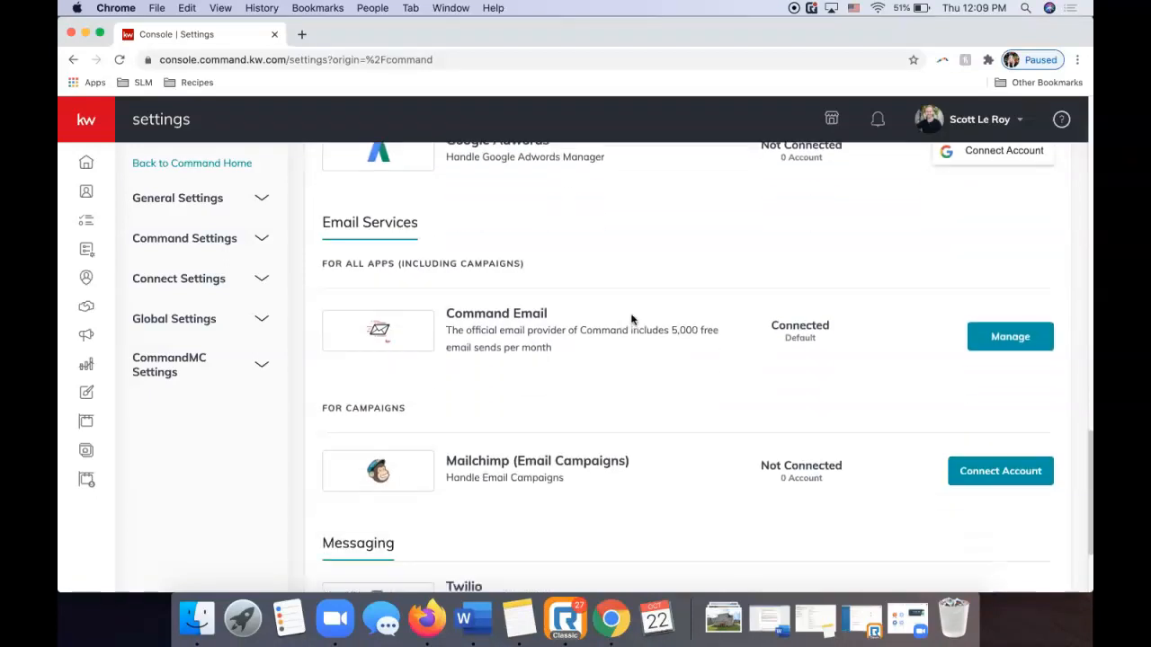
scroll(631, 320, up, 2)
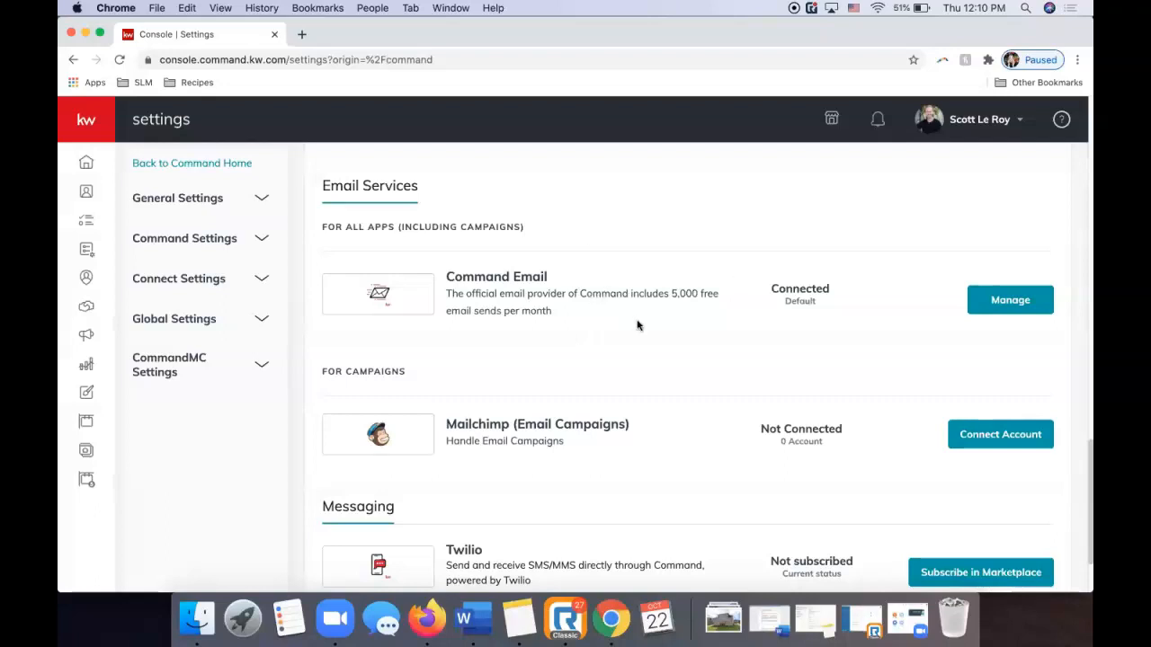
click(1008, 302)
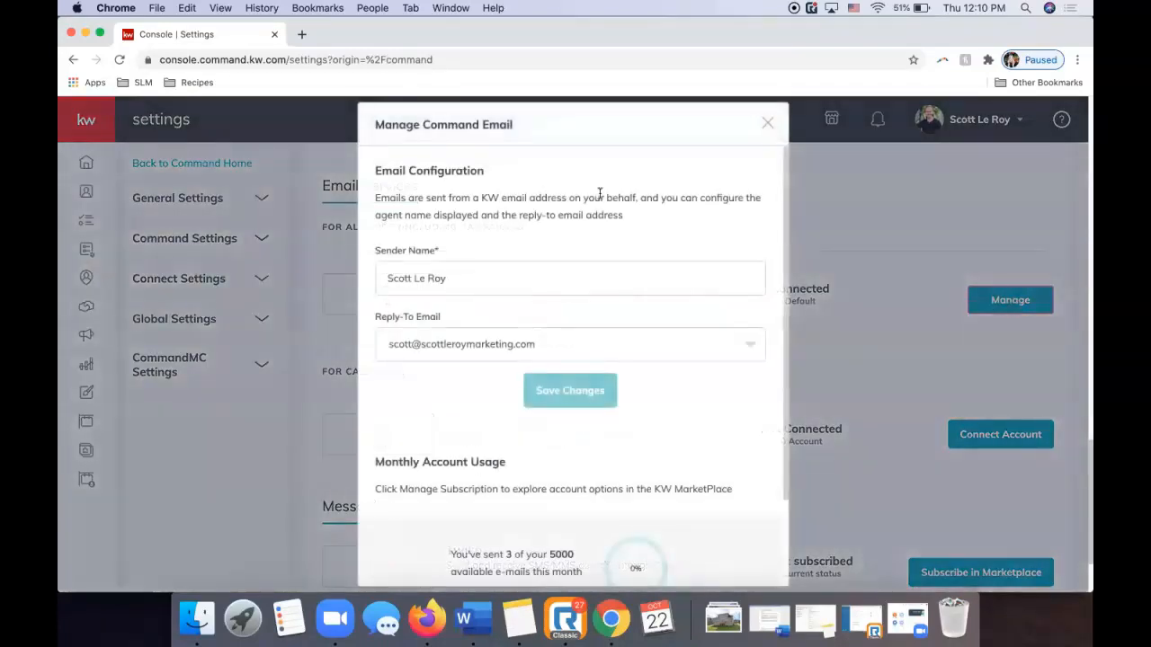
click(484, 286)
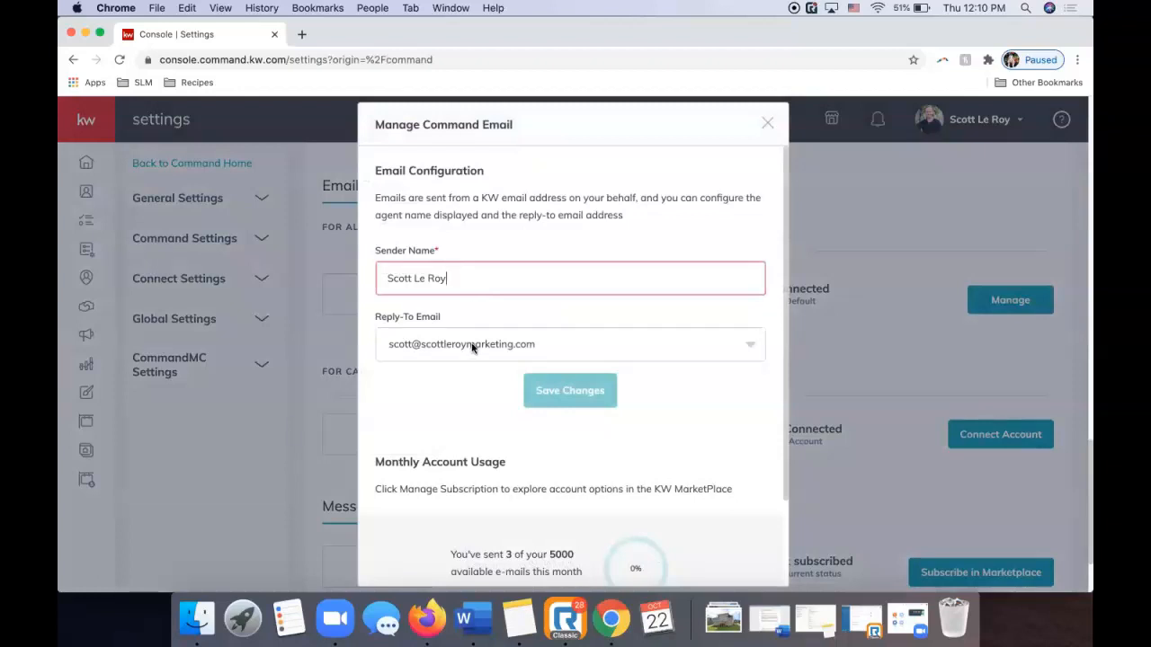
click(472, 348)
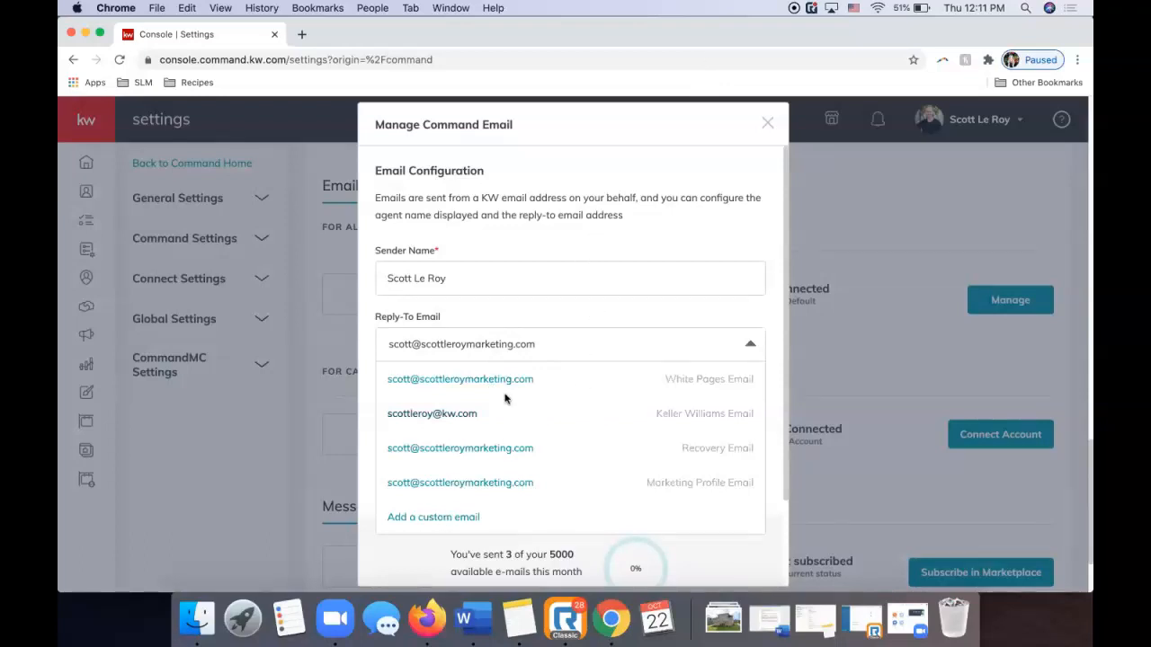
click(528, 310)
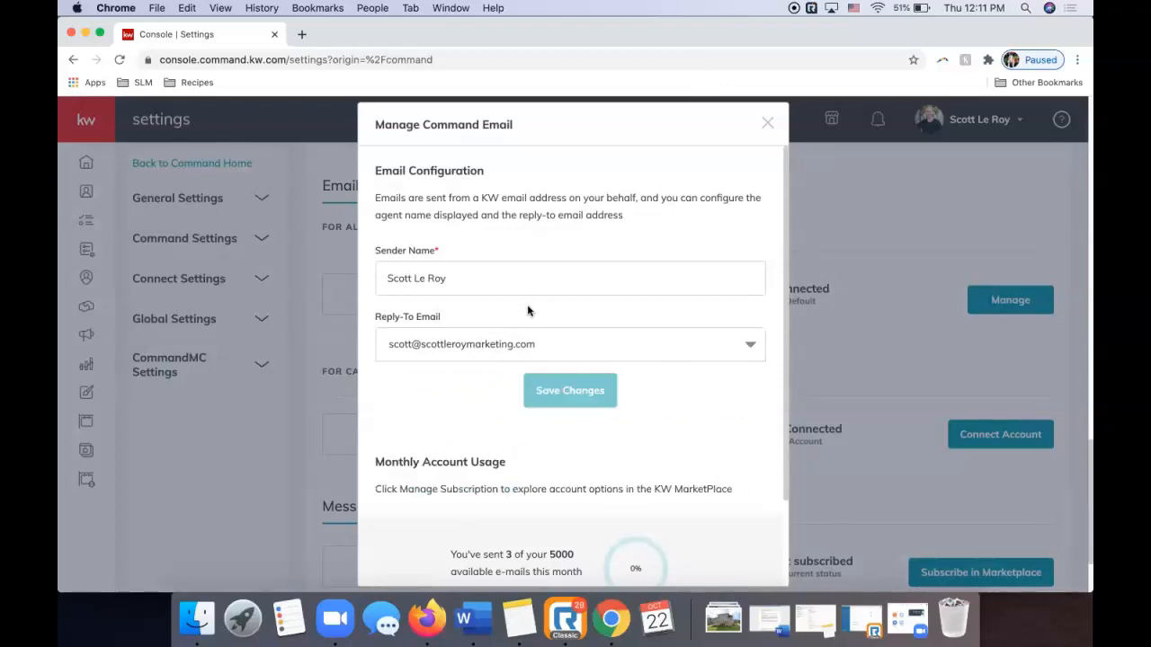
scroll(527, 310, down, 2)
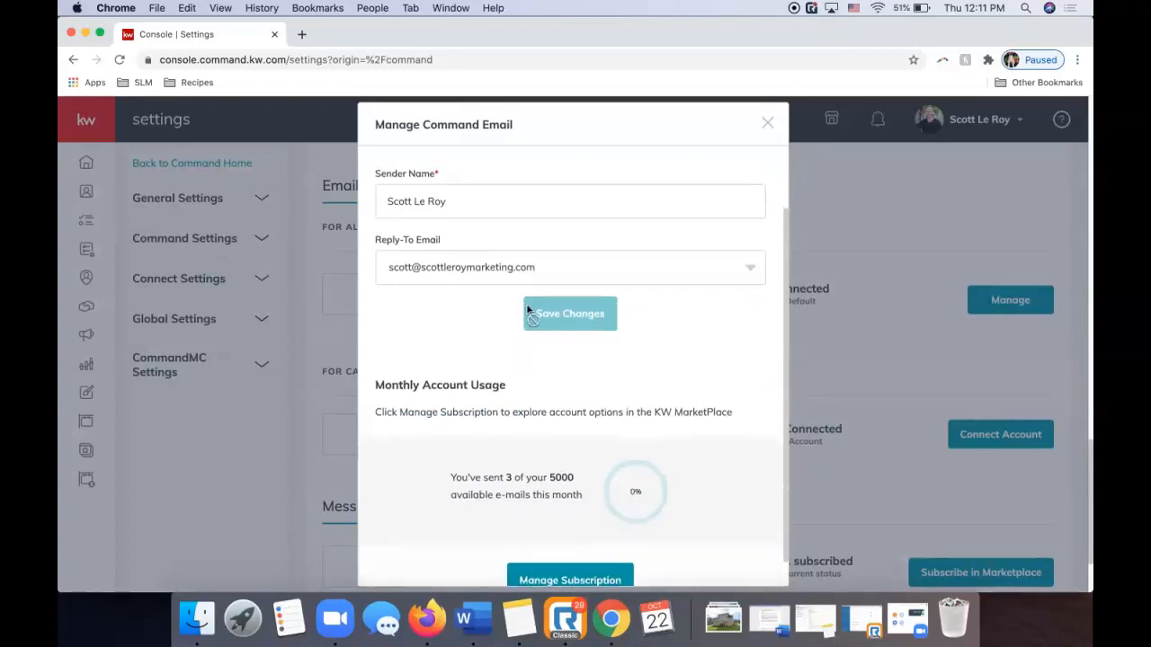
scroll(528, 306, up, 2)
scroll(503, 440, down, 2)
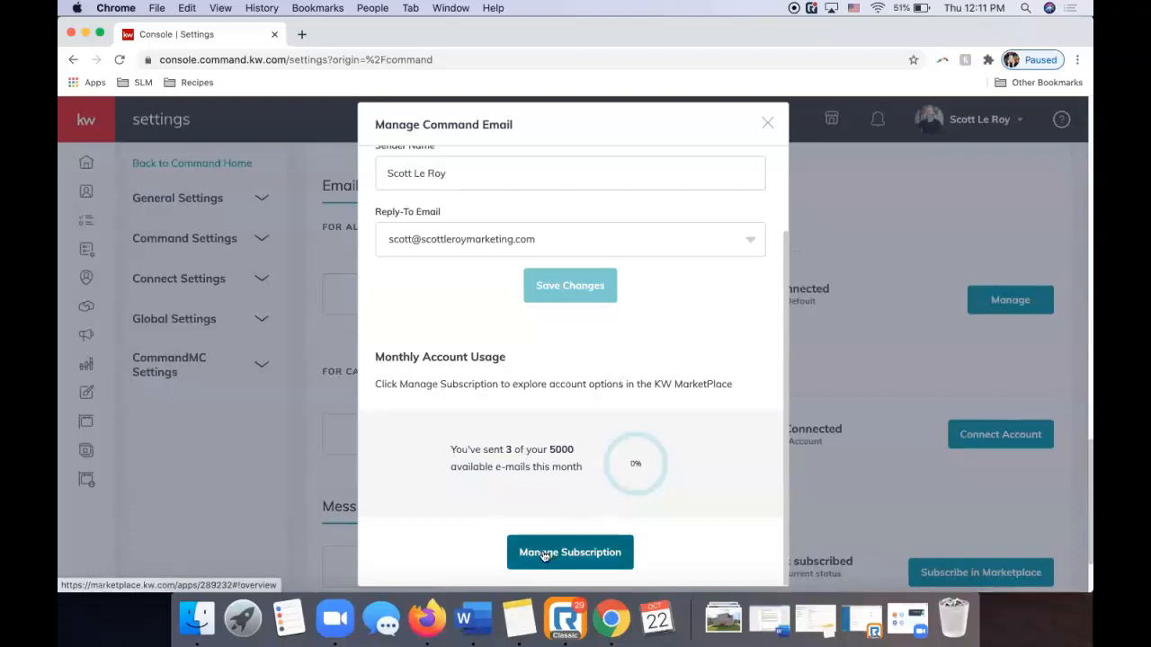
scroll(542, 383, up, 3)
click(540, 345)
click(501, 414)
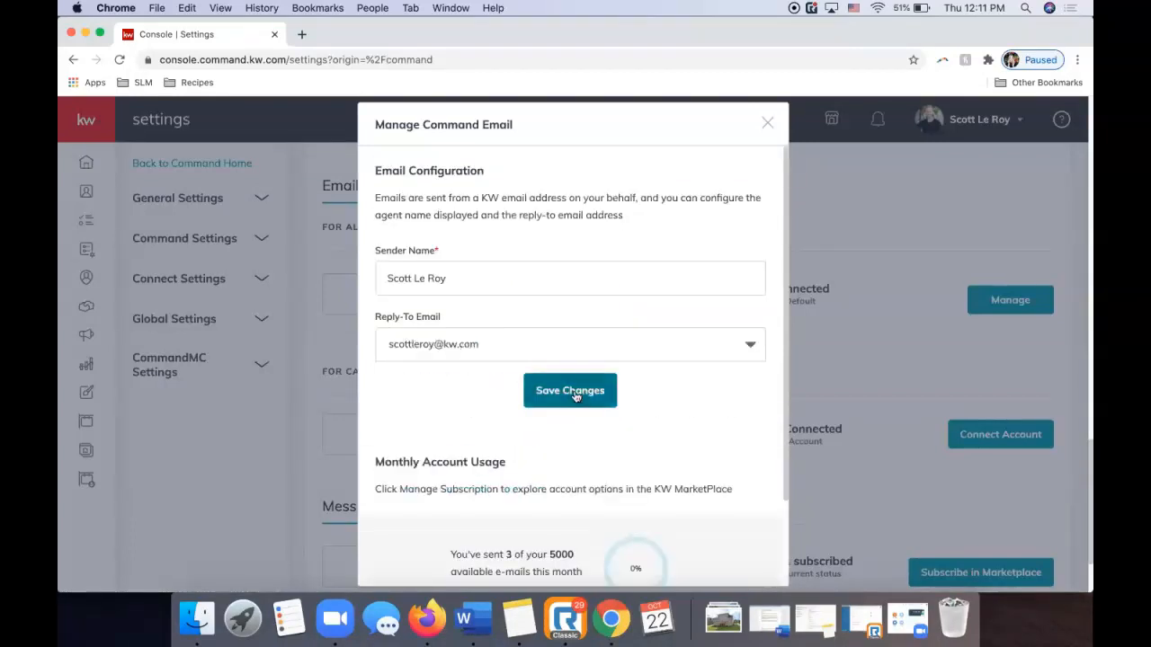
click(534, 344)
click(522, 381)
click(767, 123)
scroll(516, 412, up, 5)
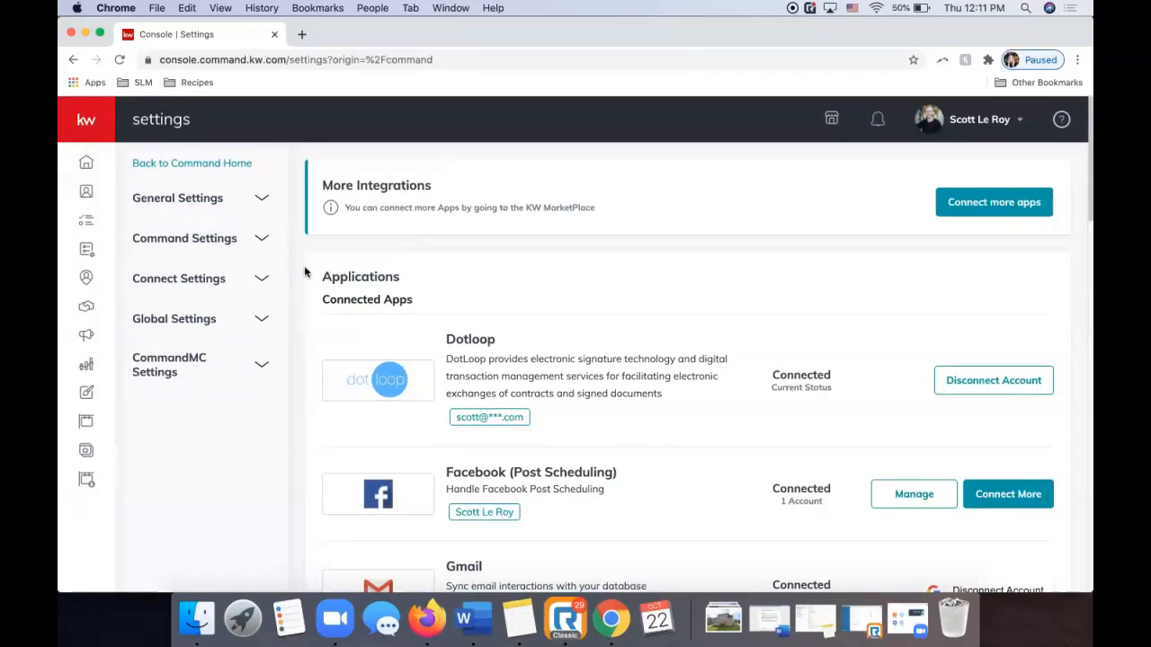
click(228, 277)
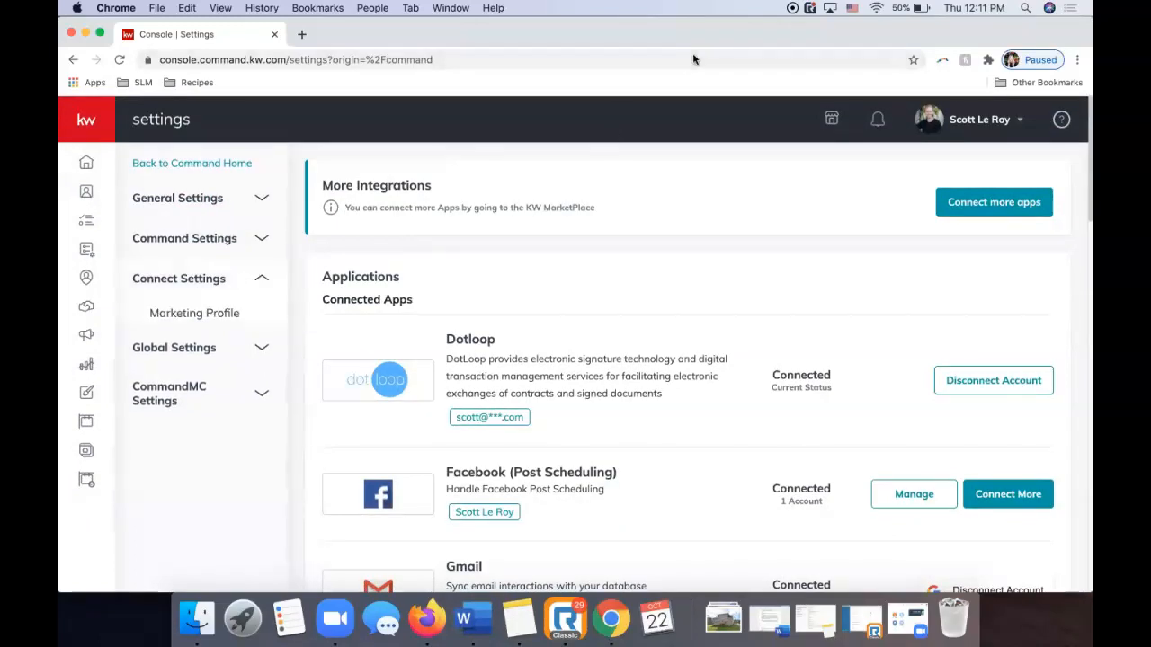
click(176, 312)
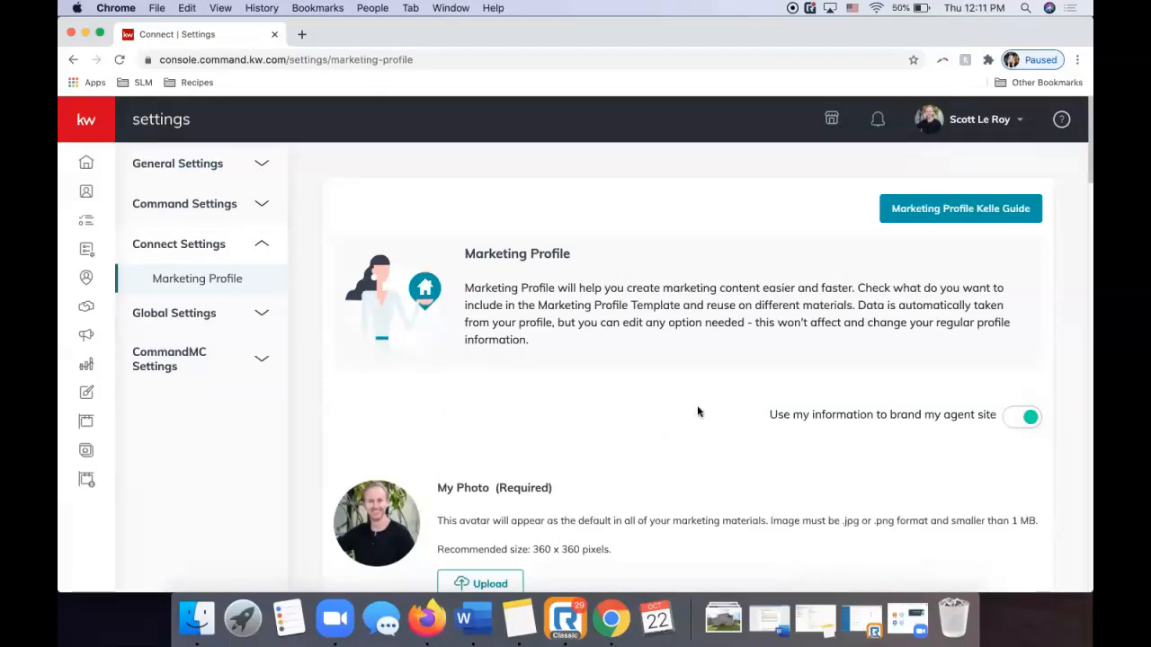
scroll(697, 412, down, 3)
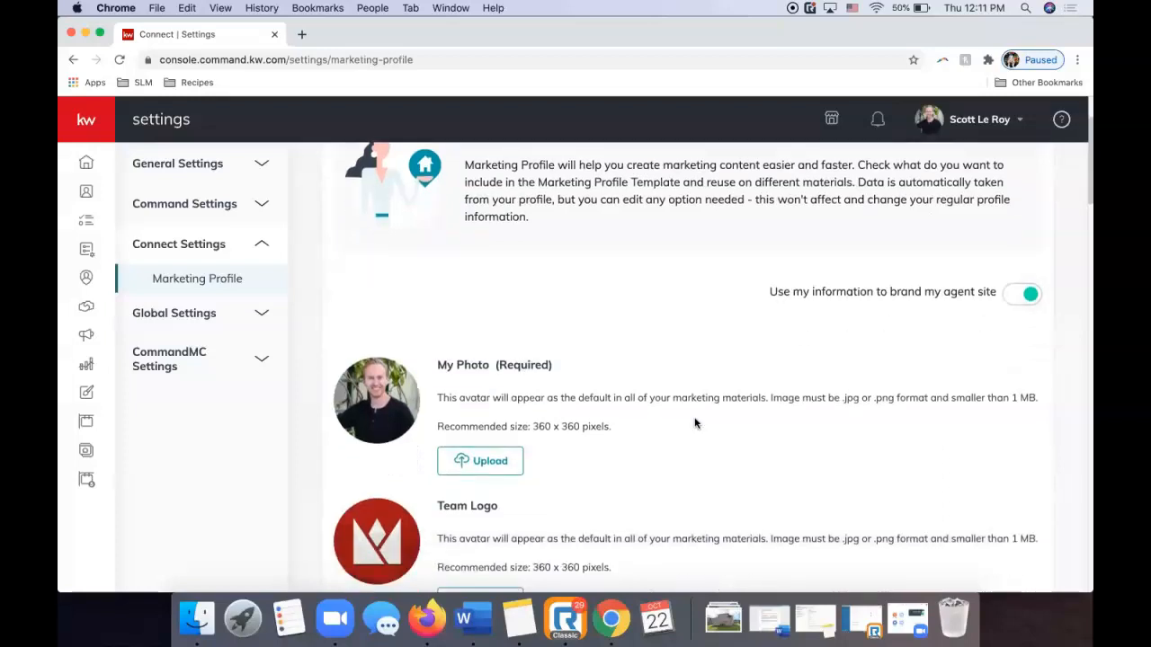
scroll(694, 423, down, 1)
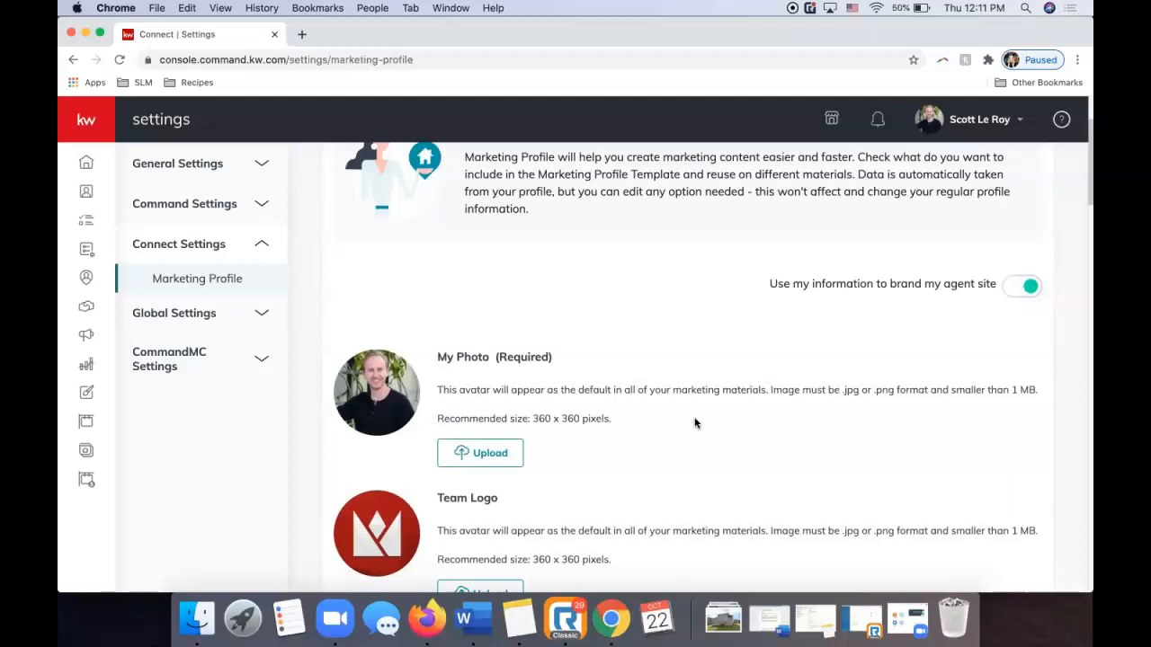
scroll(777, 256, down, 5)
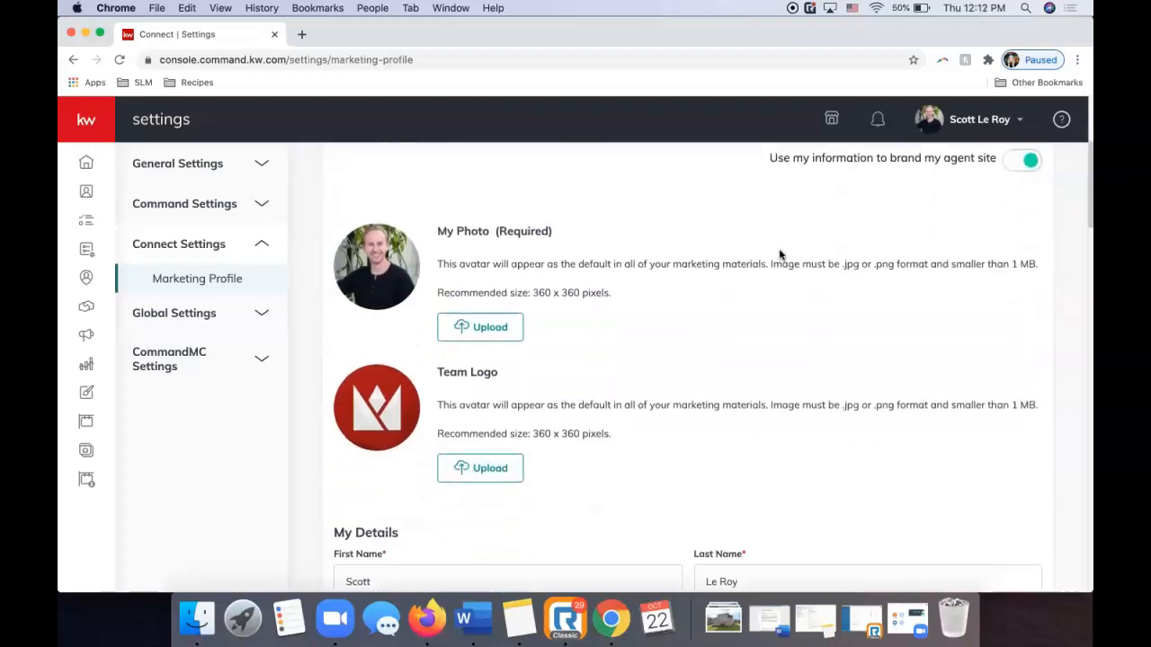
scroll(776, 261, up, 1)
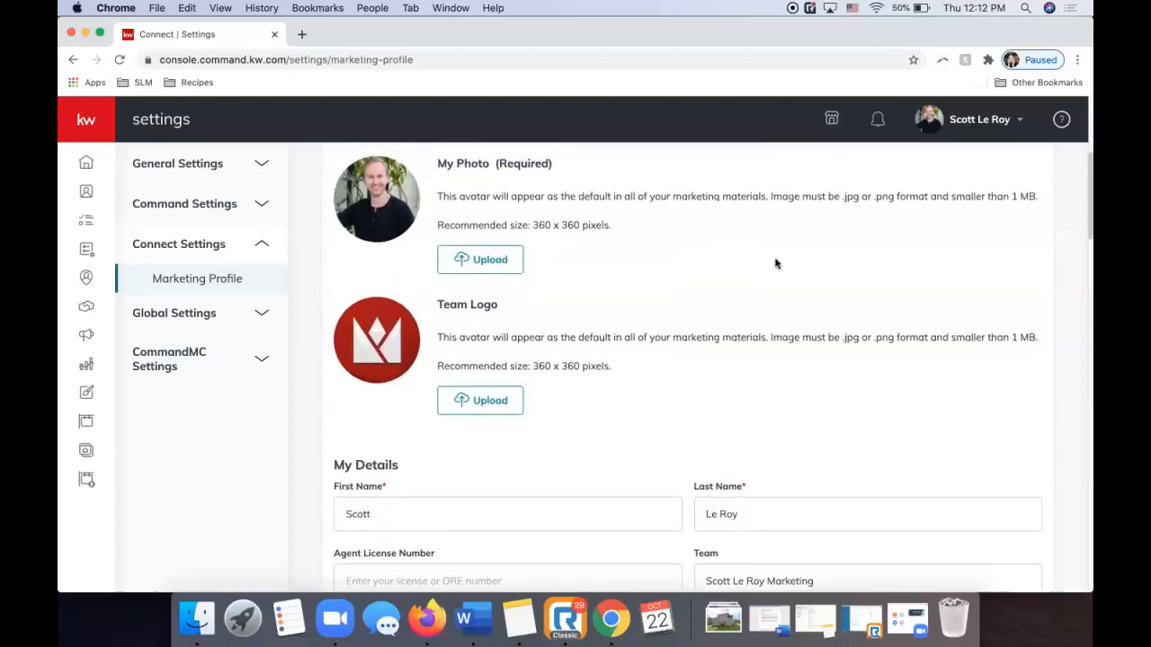
scroll(776, 263, down, 7)
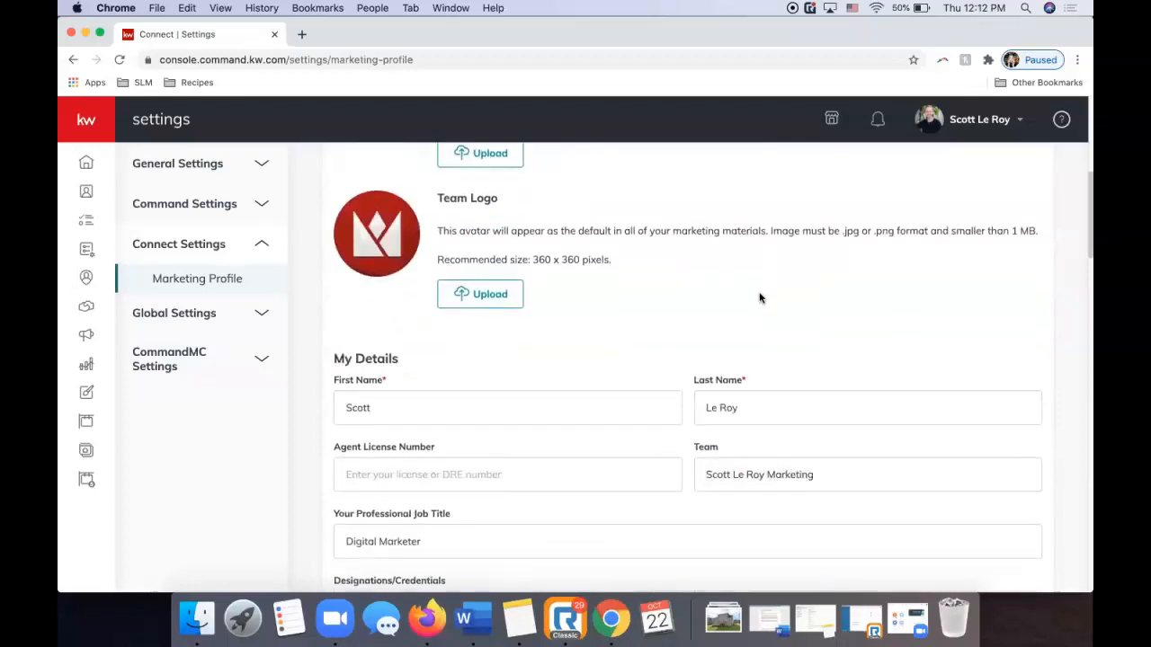
scroll(747, 314, up, 1)
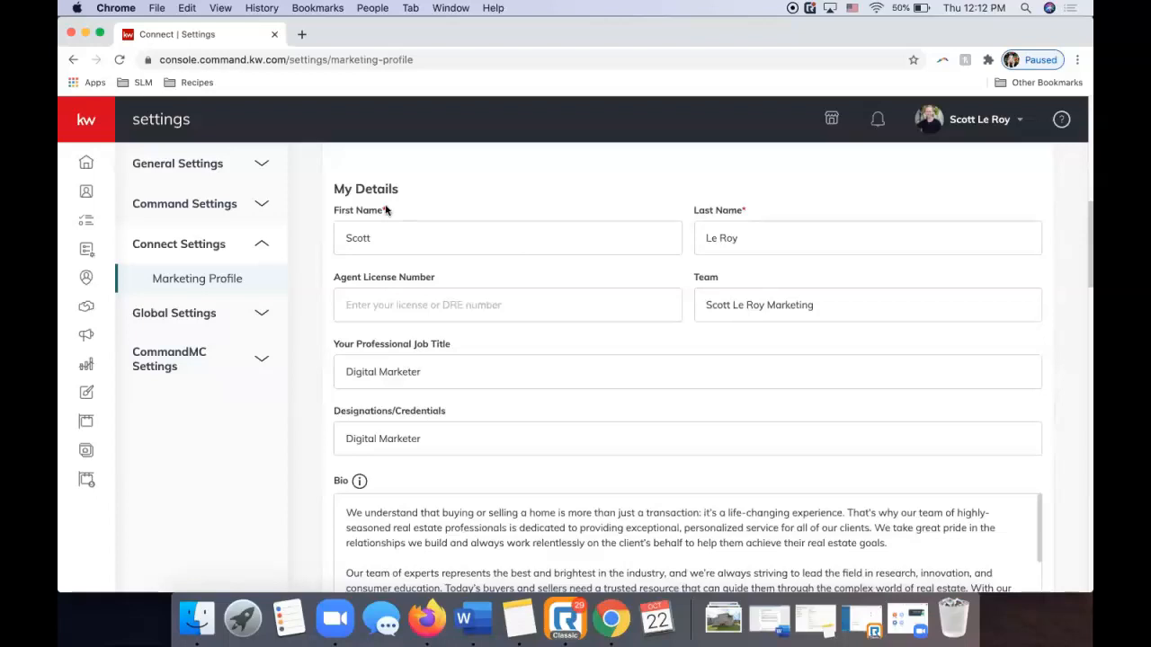
scroll(492, 292, down, 10)
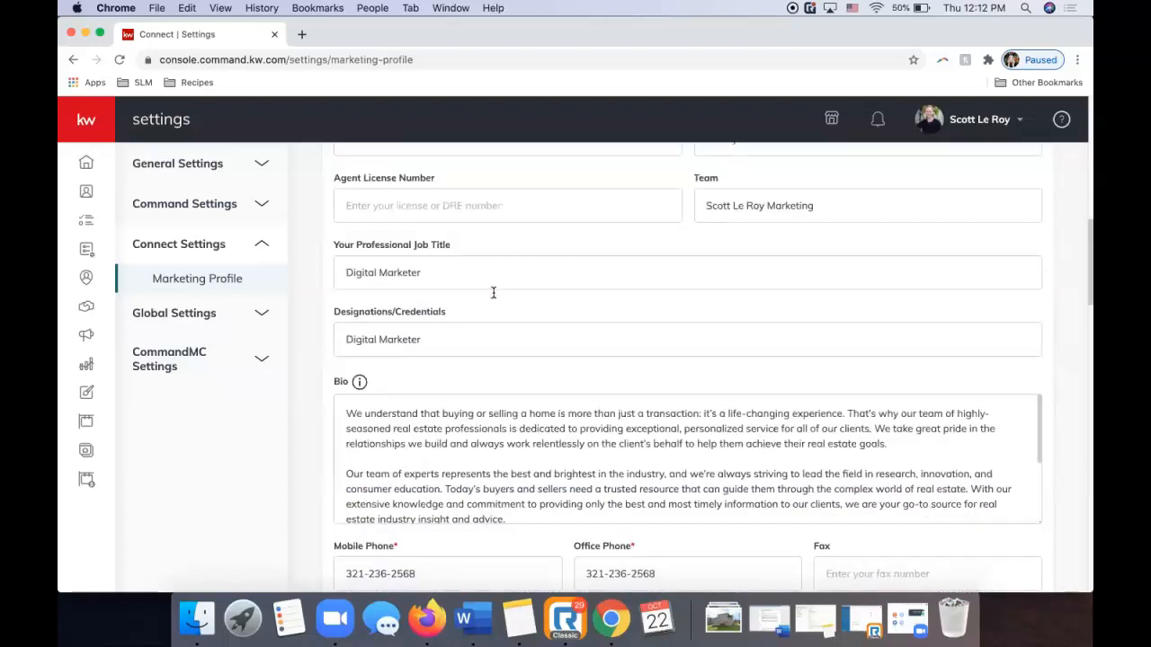
scroll(480, 318, down, 14)
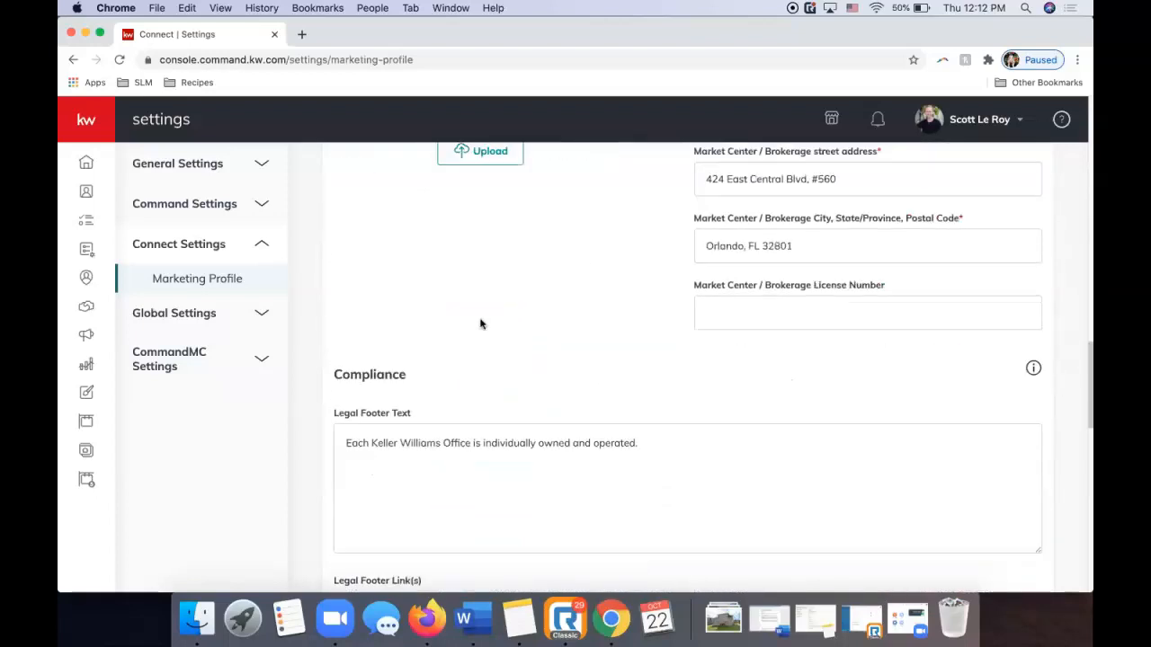
scroll(470, 337, down, 5)
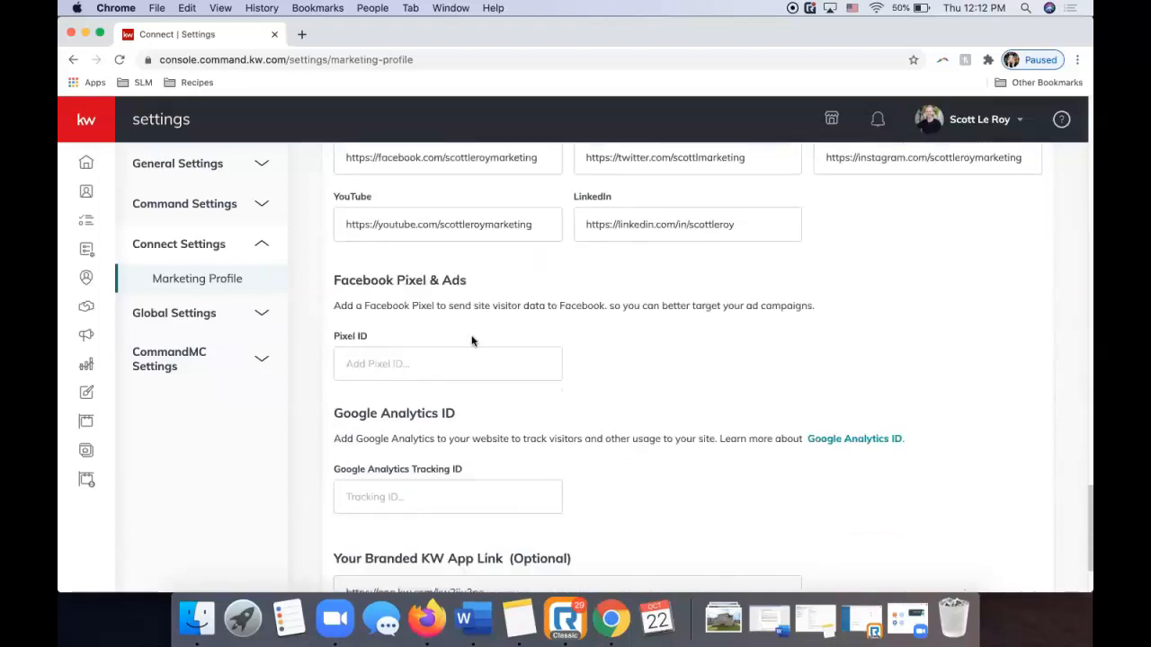
scroll(465, 345, up, 10)
scroll(467, 351, up, 8)
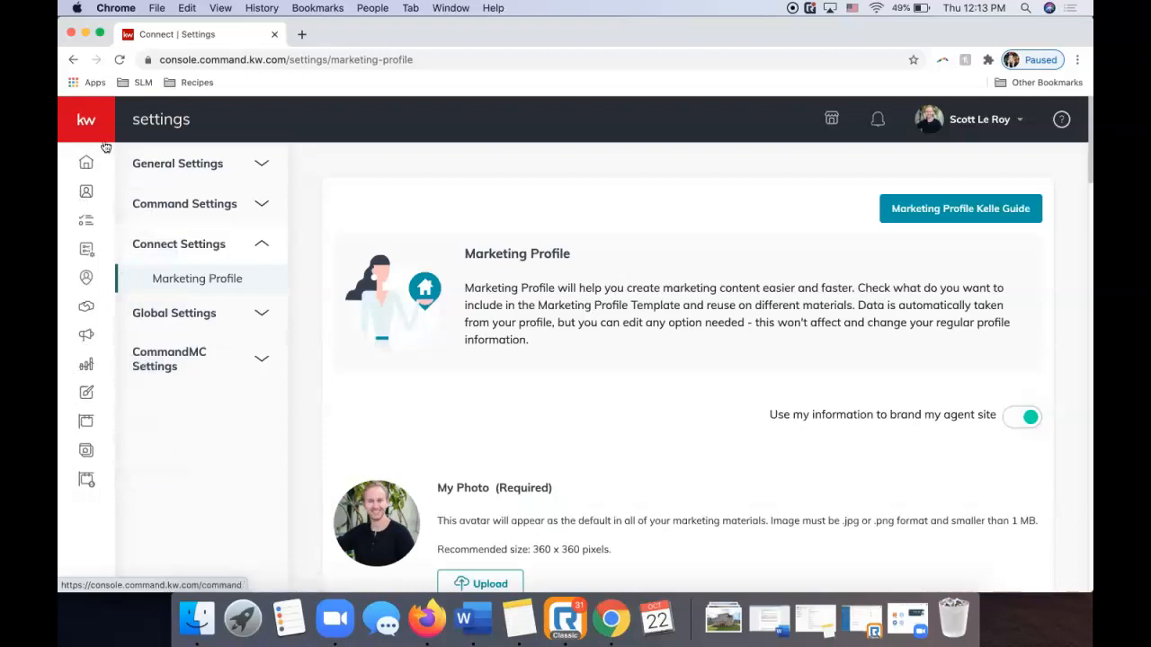
Expand the sidebar to show section names and go to Designs.
click(86, 121)
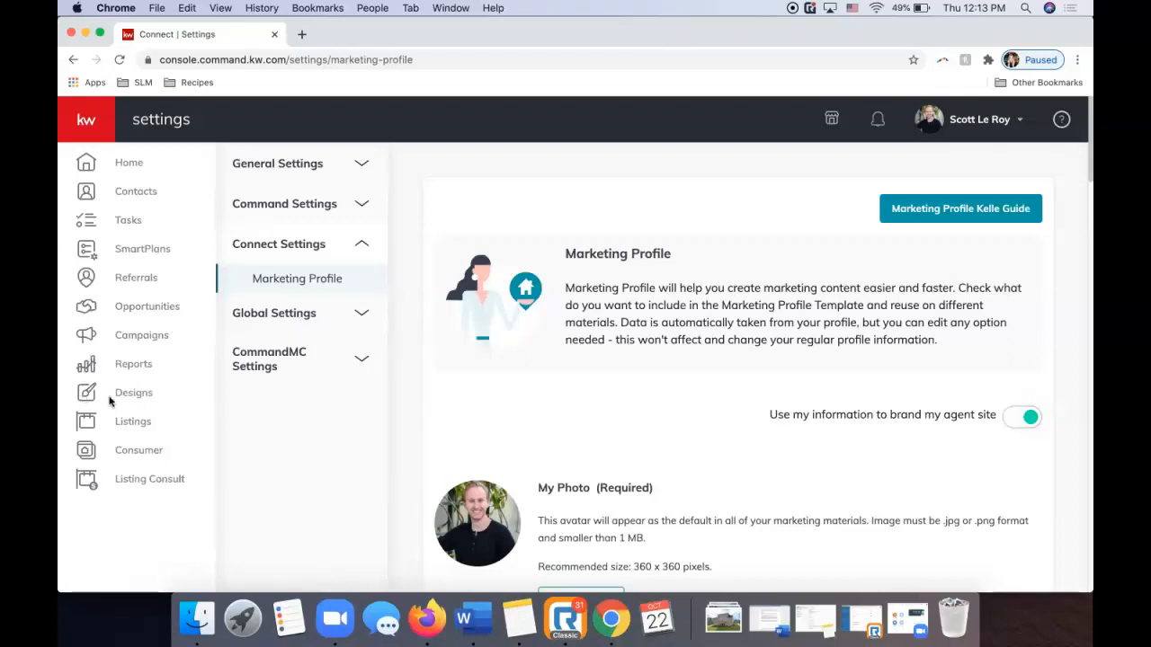
click(86, 398)
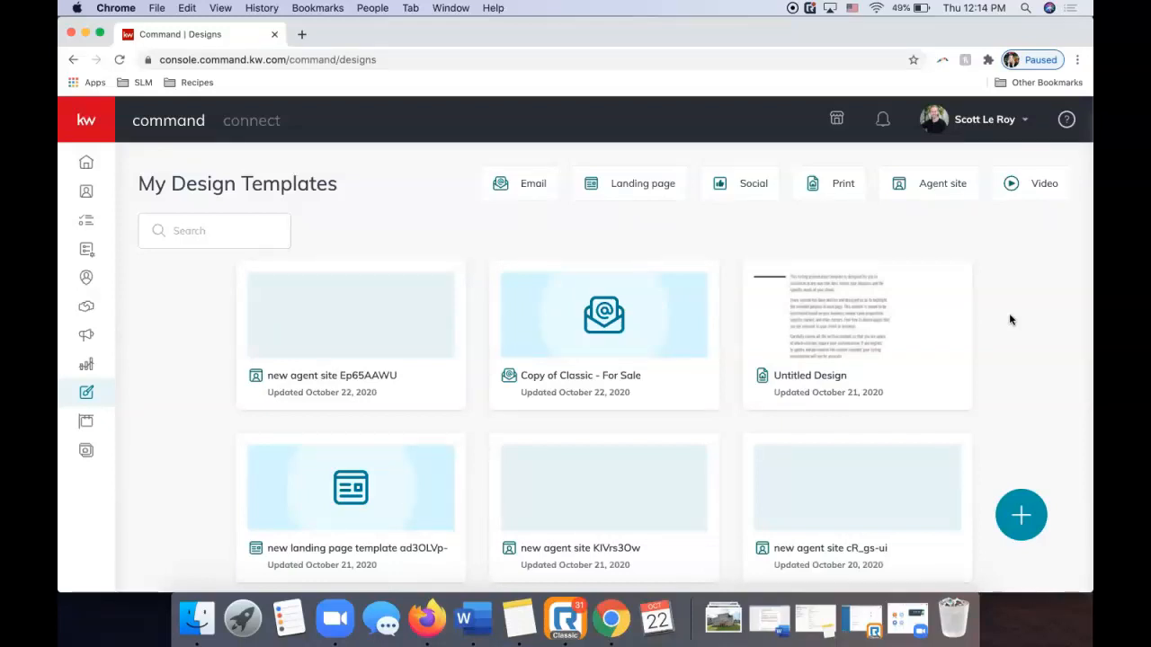
Browse the Email, Landing page, Social, Agent site and Video design filters, ending on Print.
click(527, 191)
click(630, 196)
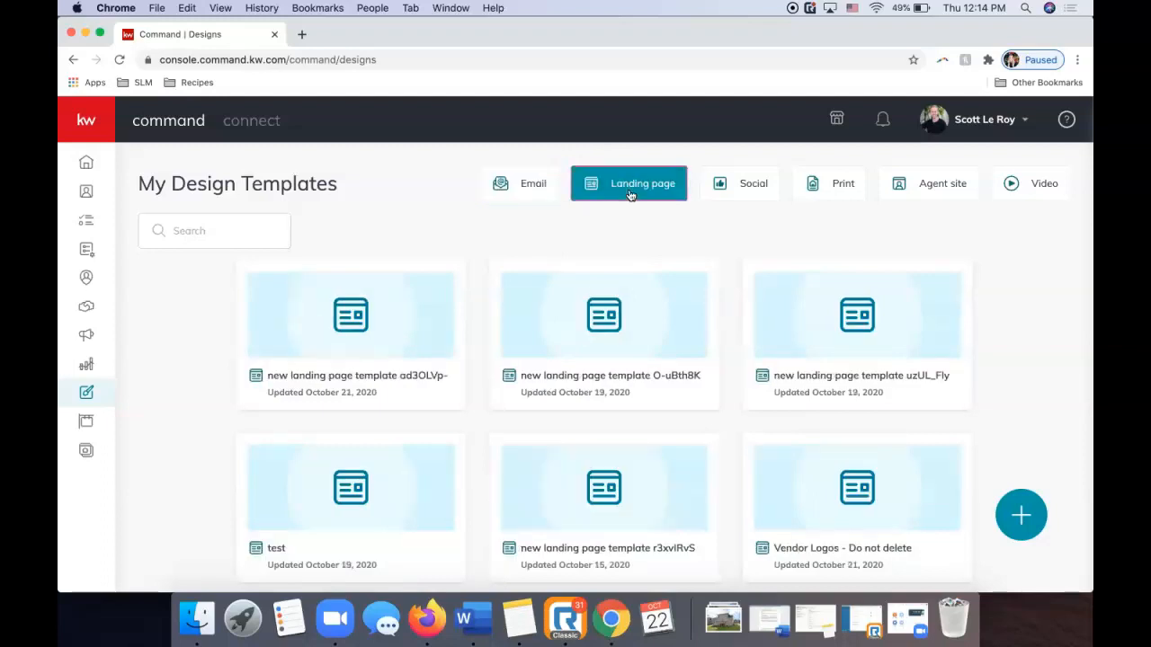
click(726, 196)
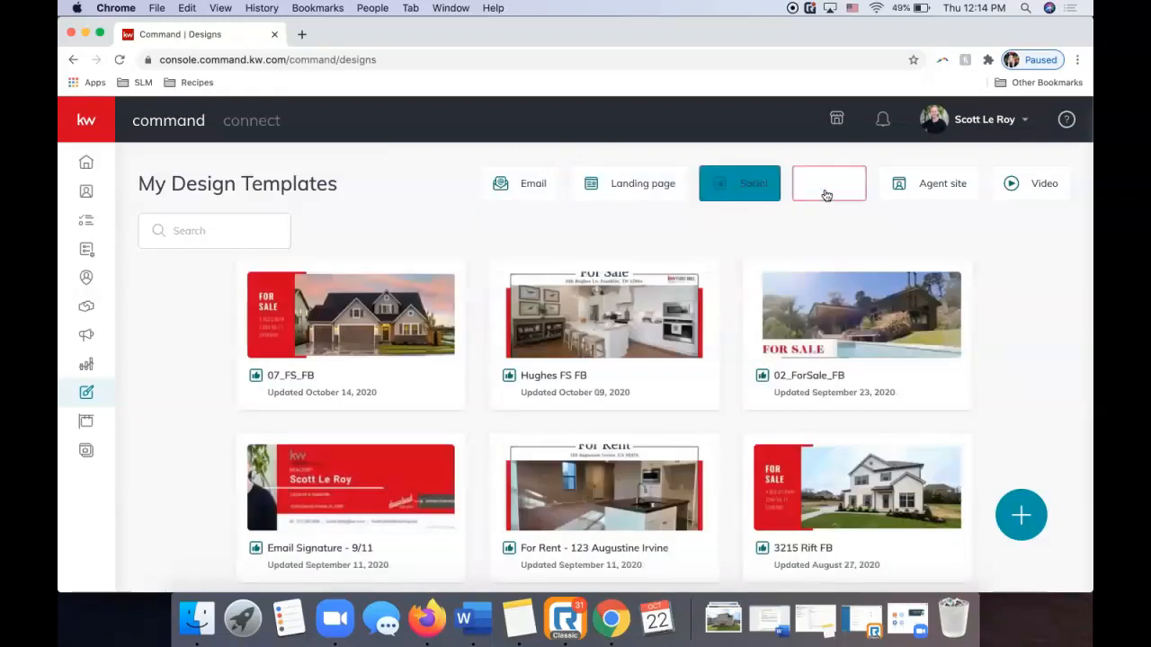
click(842, 194)
click(917, 195)
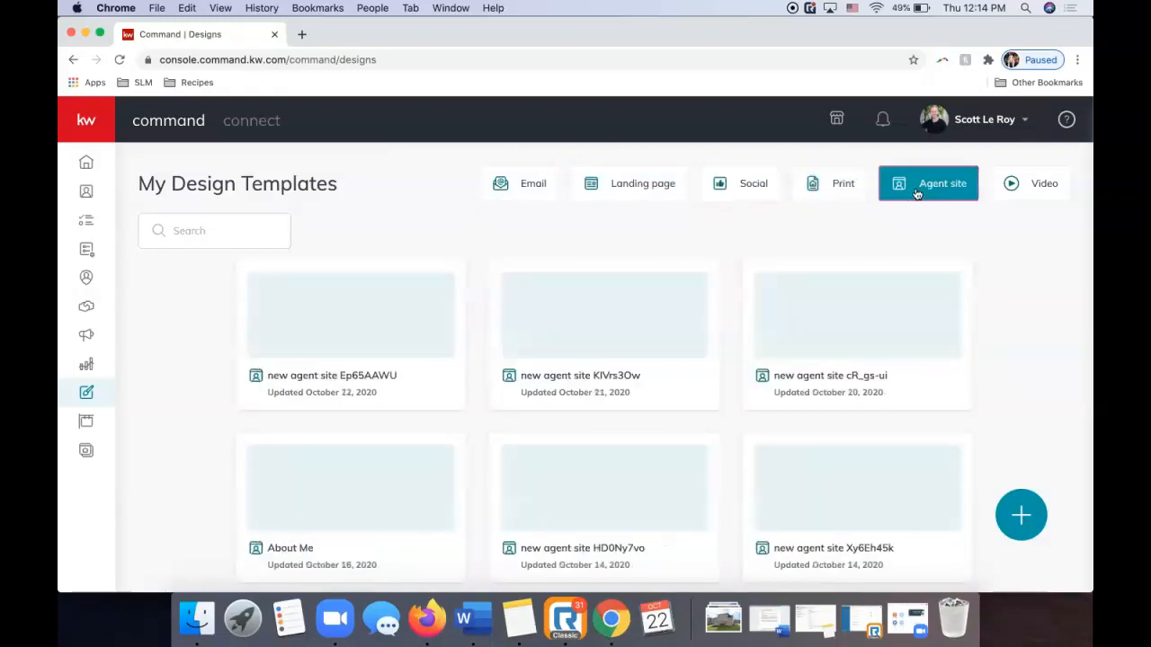
click(1011, 192)
click(751, 190)
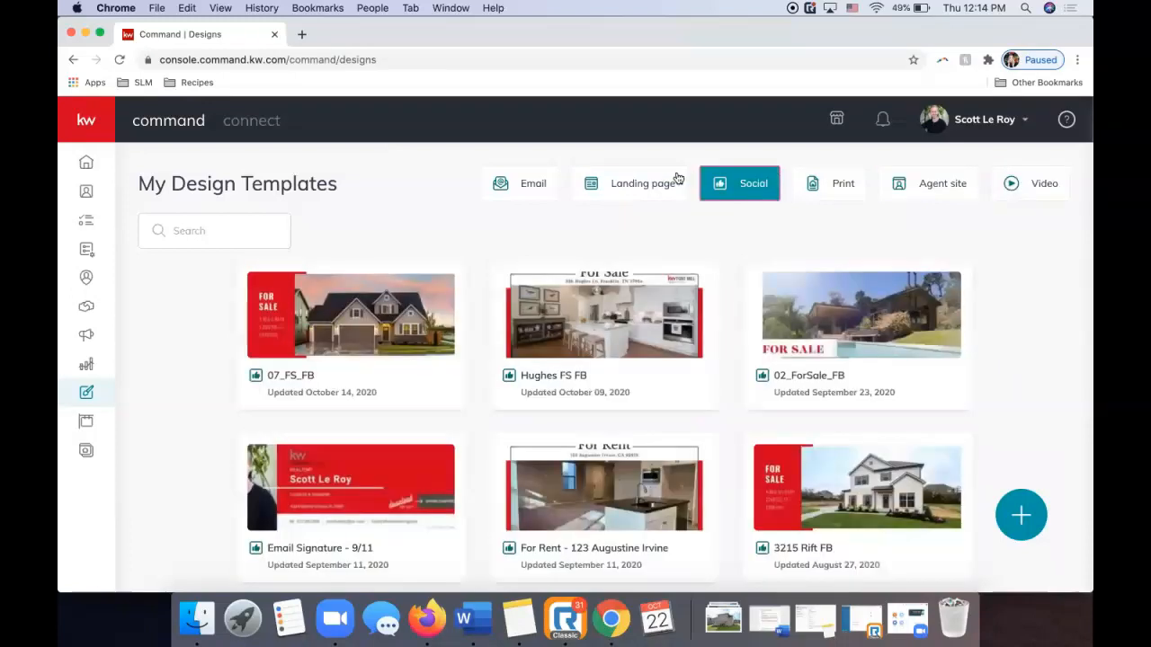
click(675, 180)
click(799, 195)
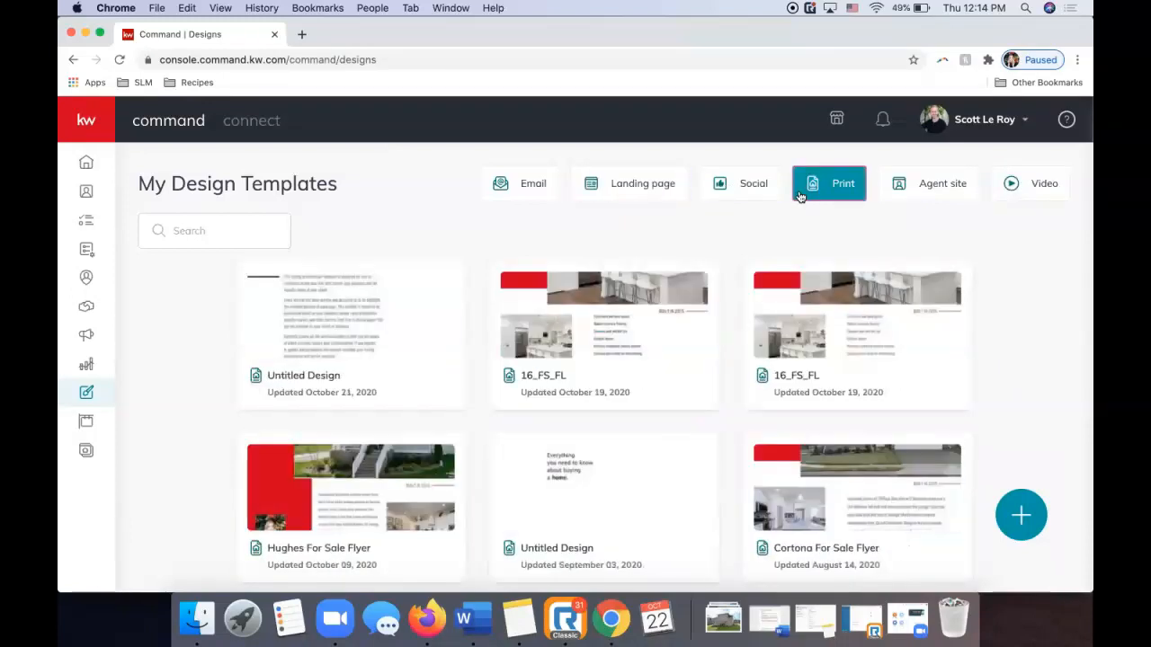
click(904, 194)
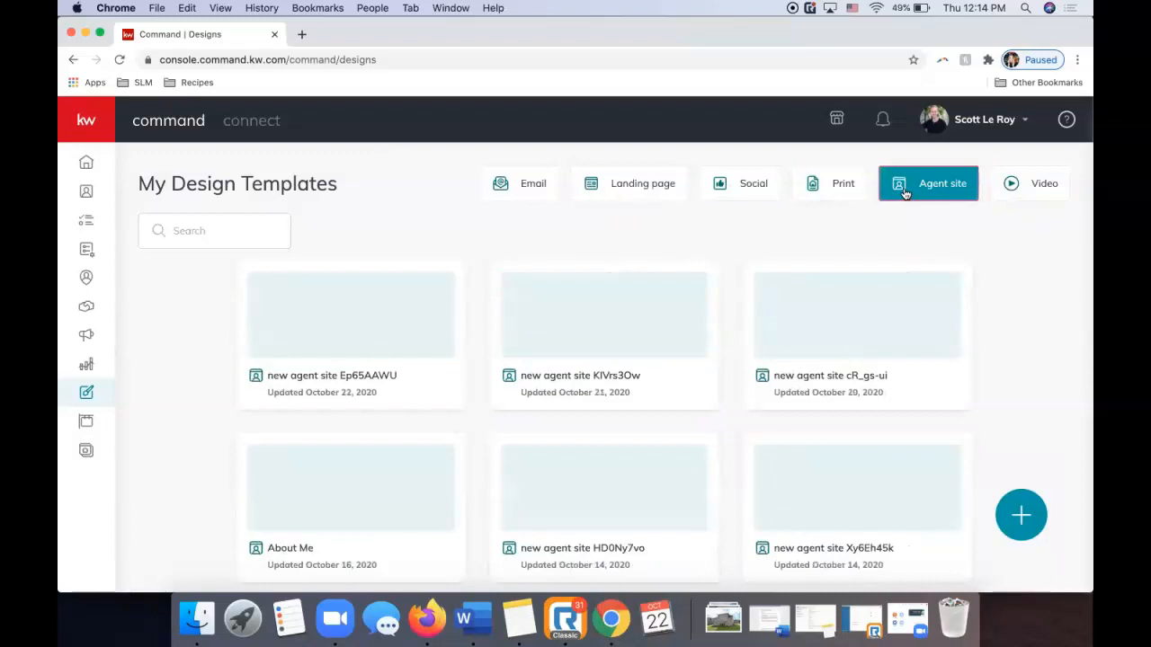
click(849, 185)
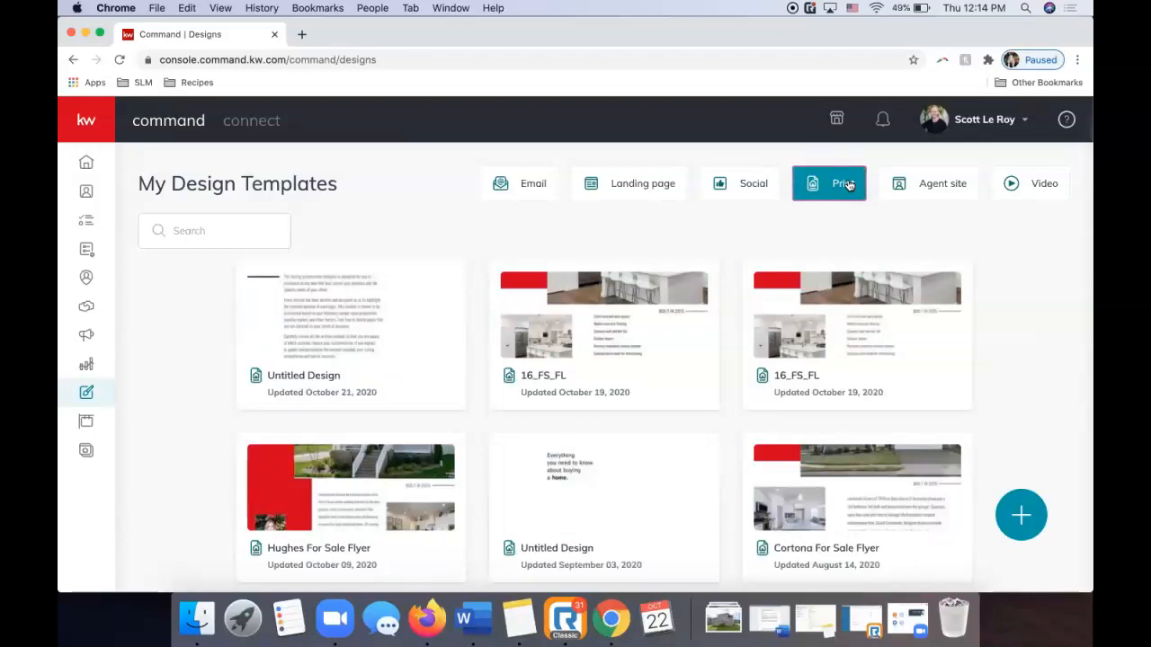
Start a new Social design with listing photo and text import turned off.
click(1020, 515)
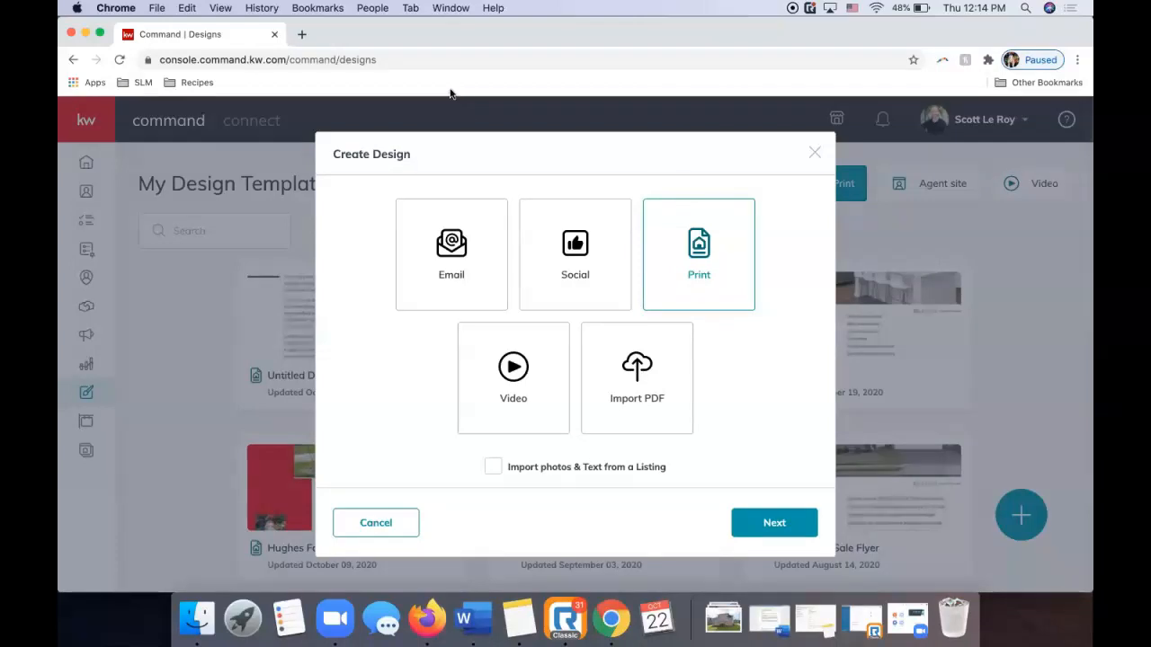
click(570, 261)
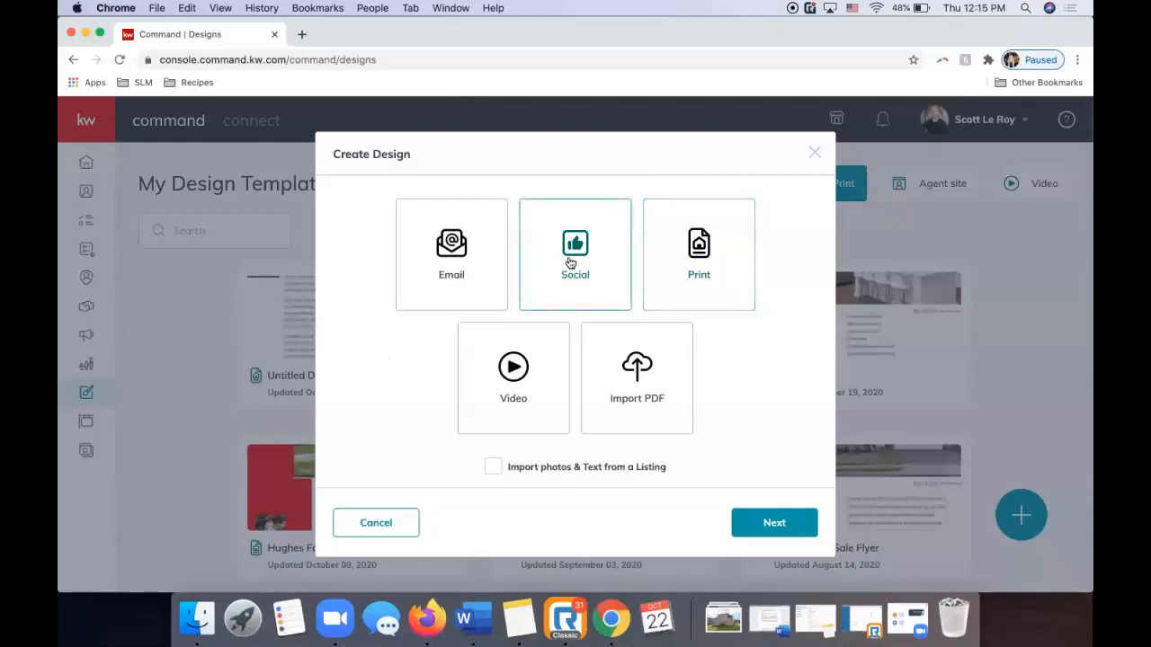
click(493, 470)
Show the Listings > For Sale templates in the Social - Wide 1200x630 format.
click(755, 527)
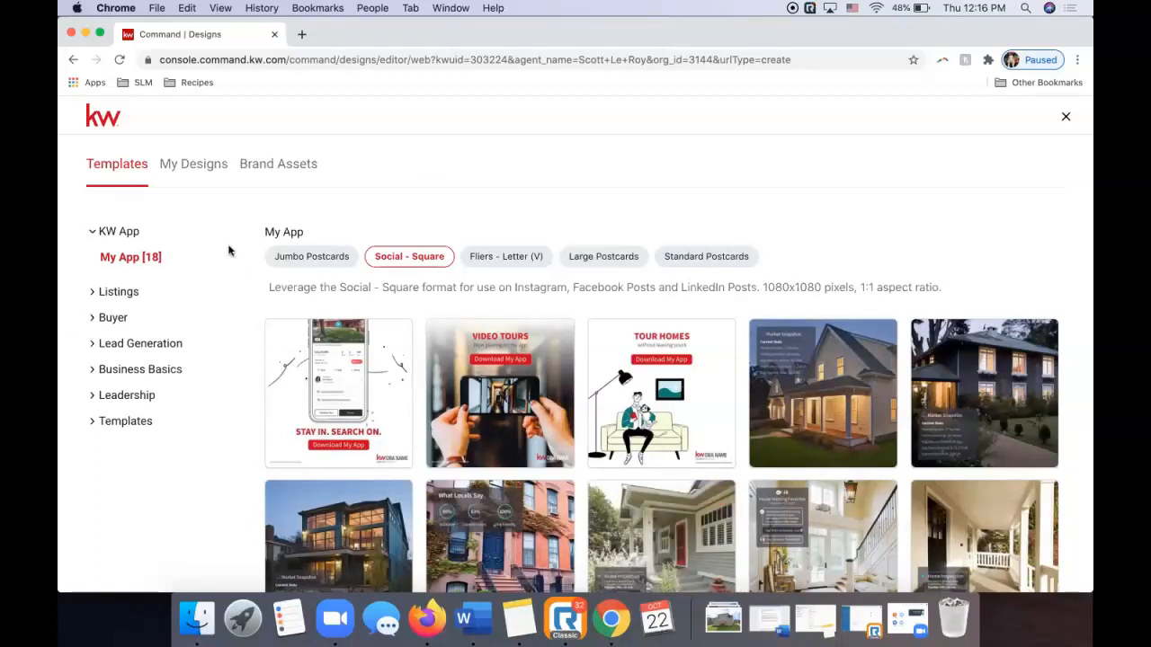
click(114, 291)
click(124, 318)
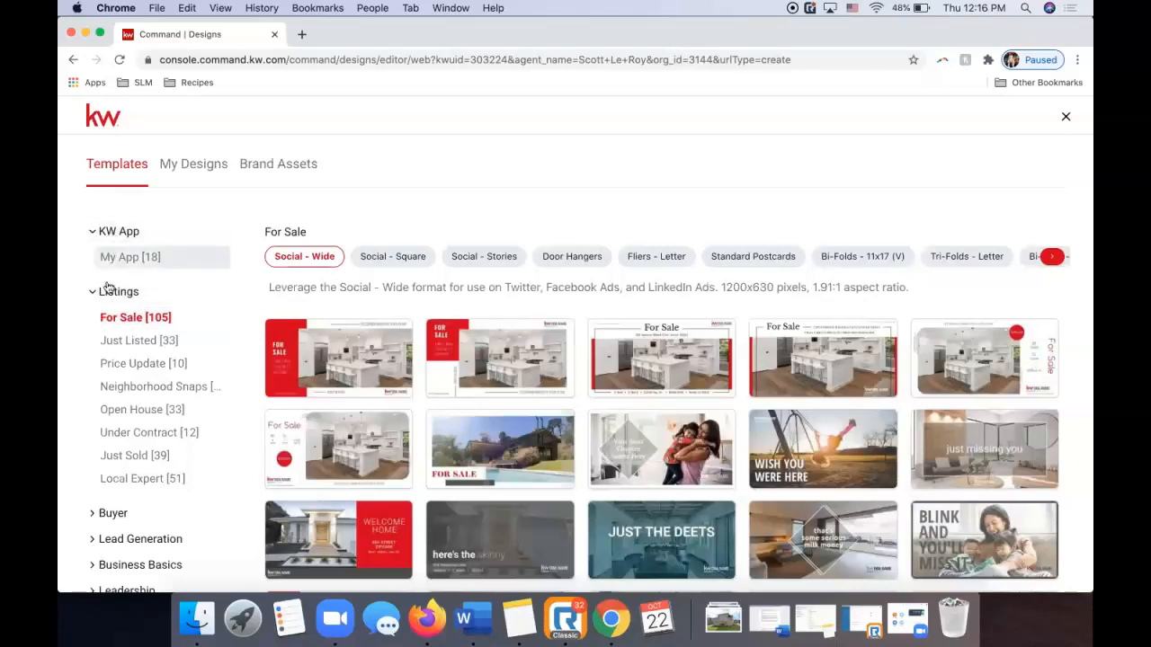
click(103, 291)
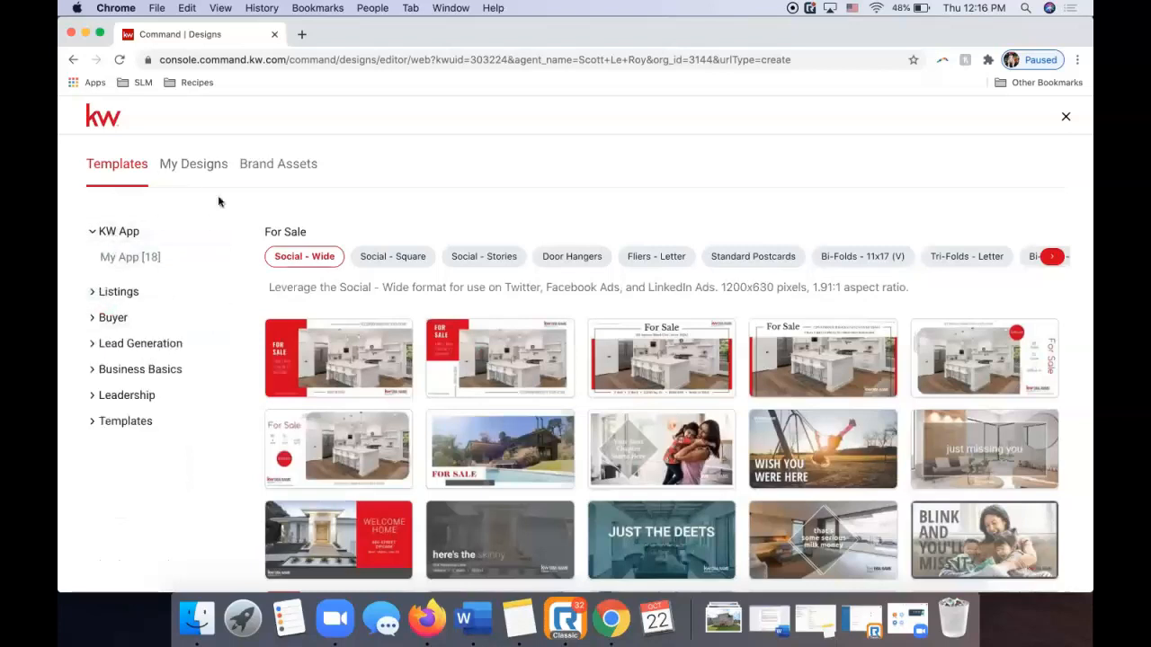
View the Brand Assets colour palette and Logos, ending on the Smart Text fields.
click(277, 174)
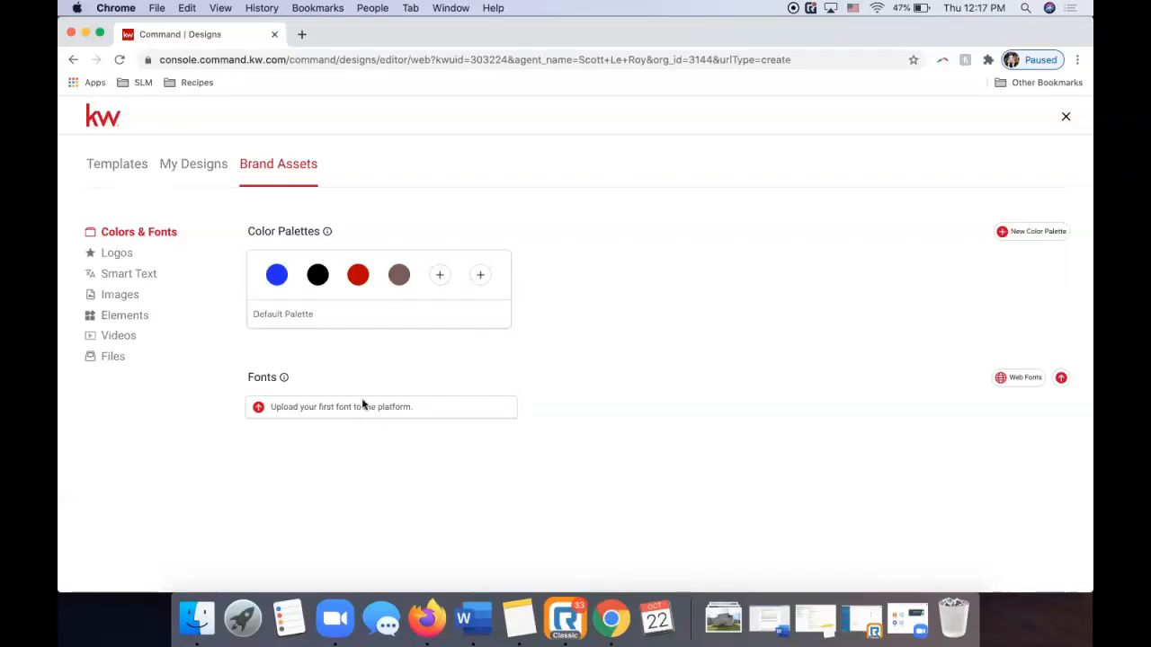
click(117, 254)
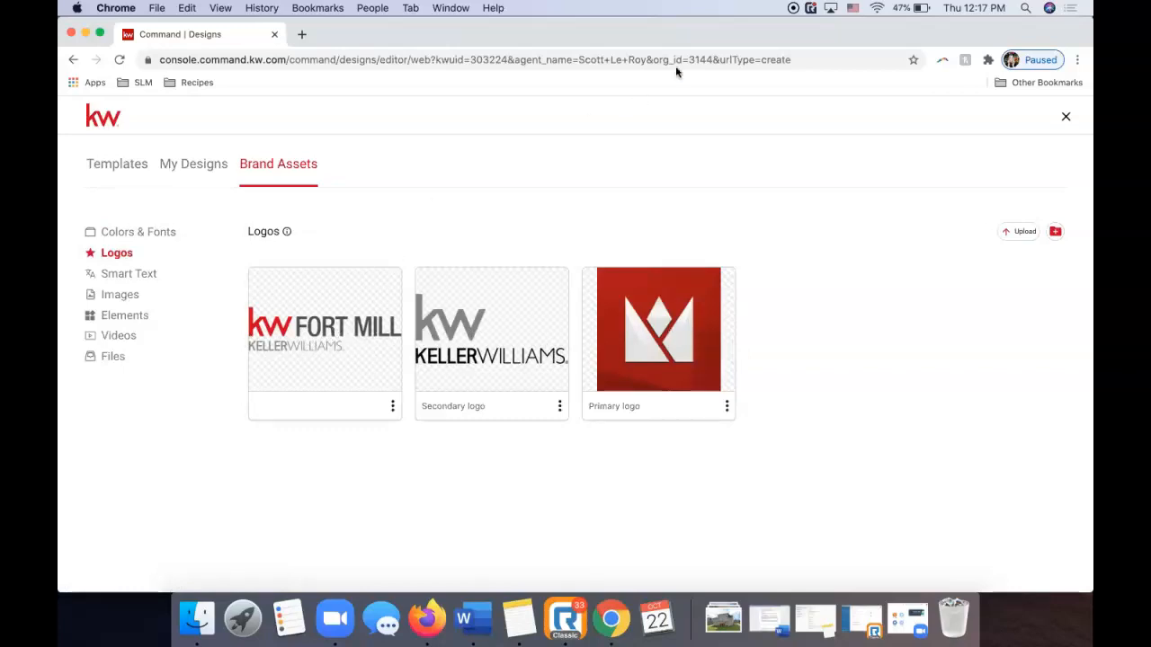
click(140, 275)
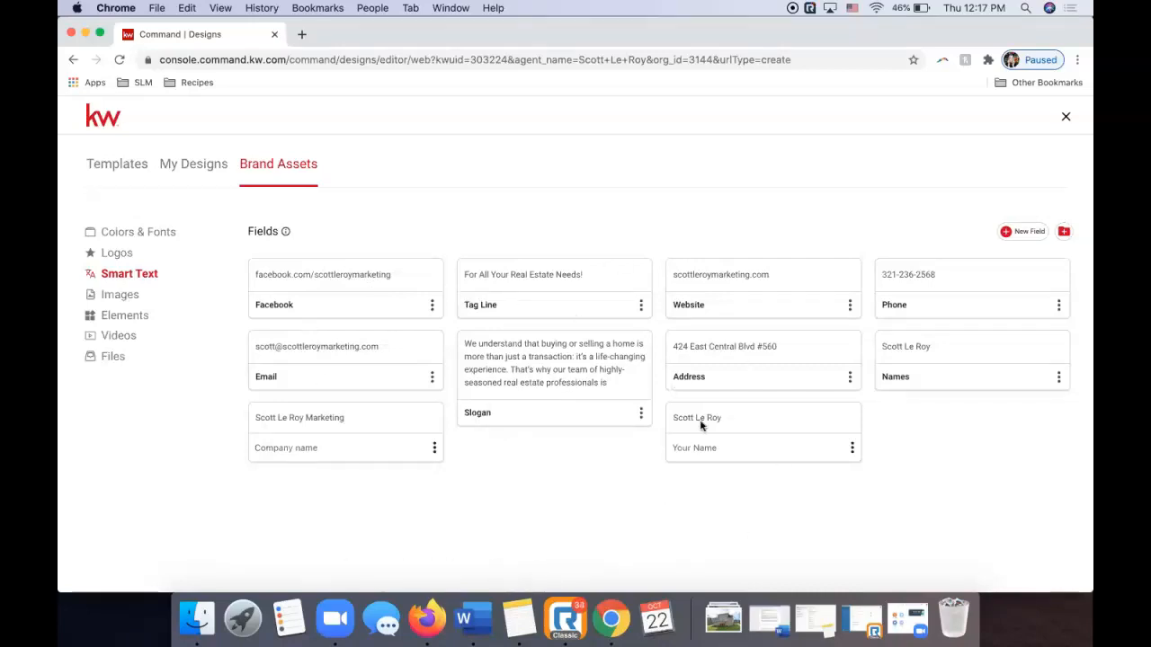
Replace the Your Name smart text value with the new agent's name and save it.
click(850, 448)
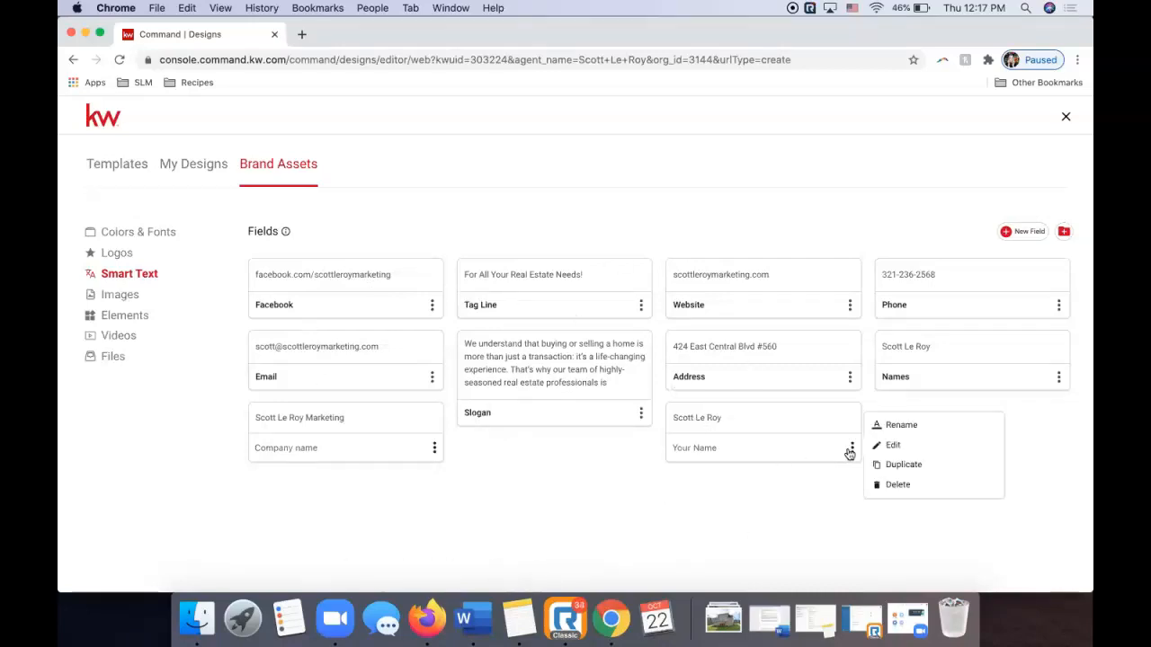
click(881, 450)
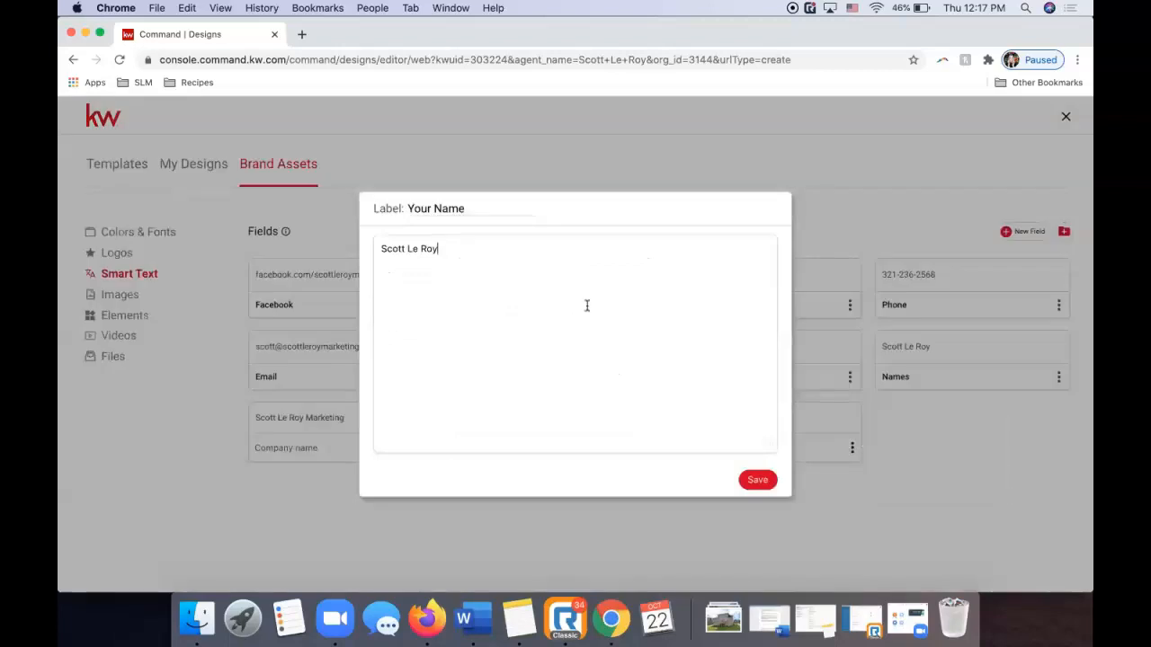
drag(471, 266, 277, 255)
click(756, 479)
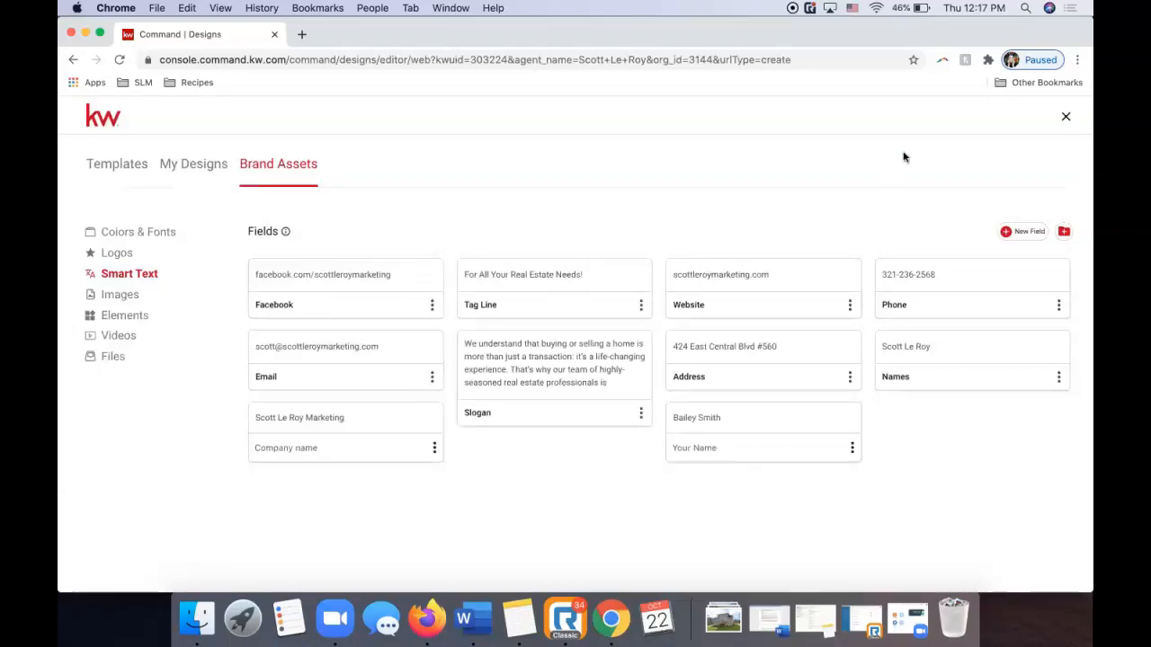
Check the available new field types without adding one, then show the brand Images library.
click(1028, 231)
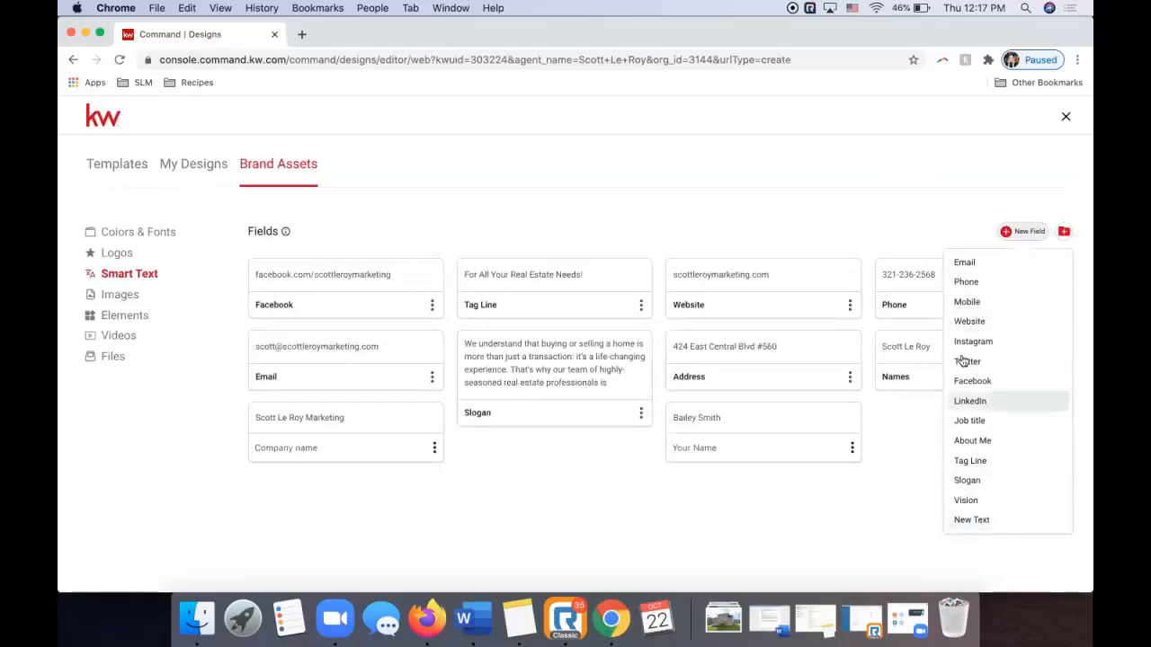
click(886, 215)
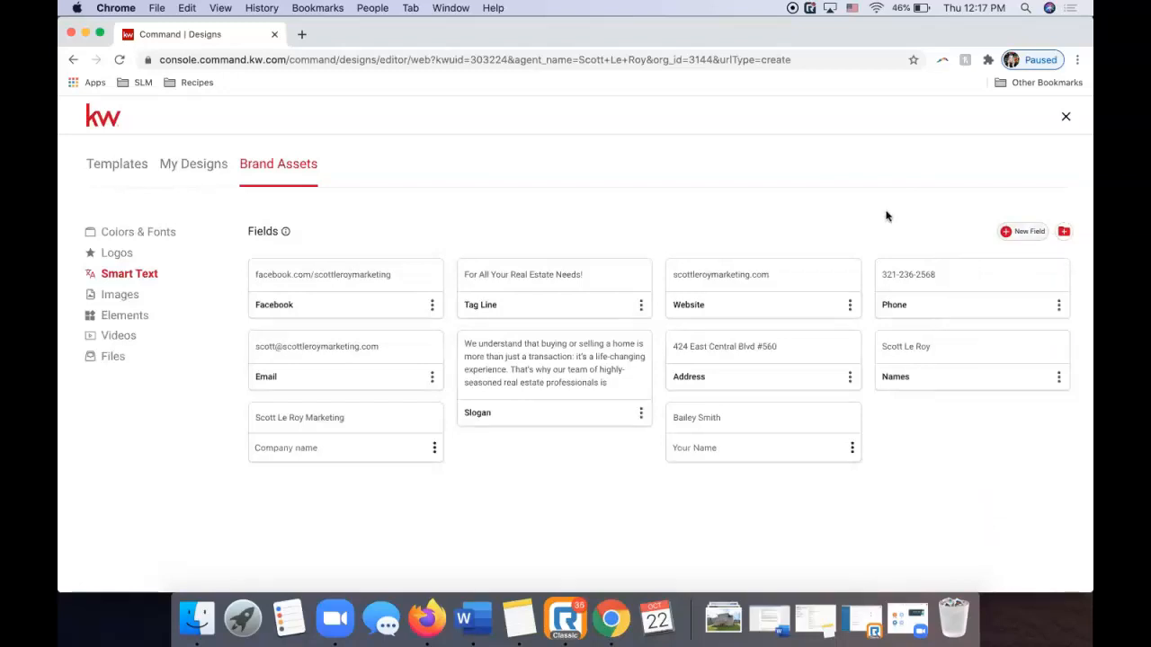
click(121, 294)
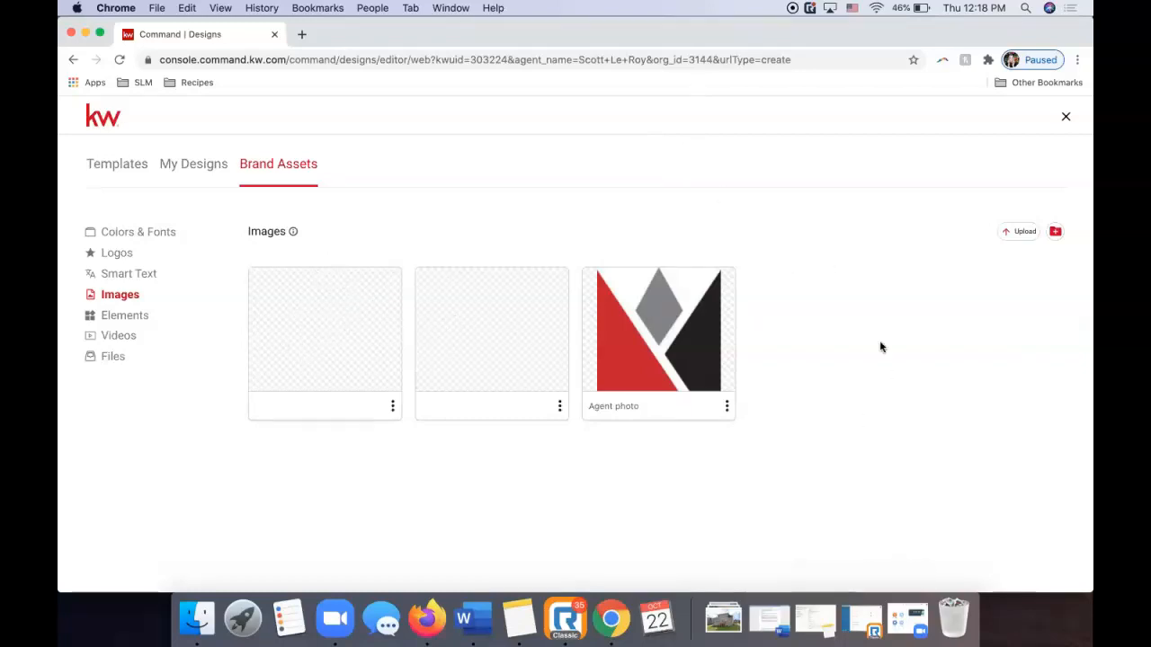
Upload Ironwood 1.jpg from the computer into the brand asset Images library.
click(1009, 239)
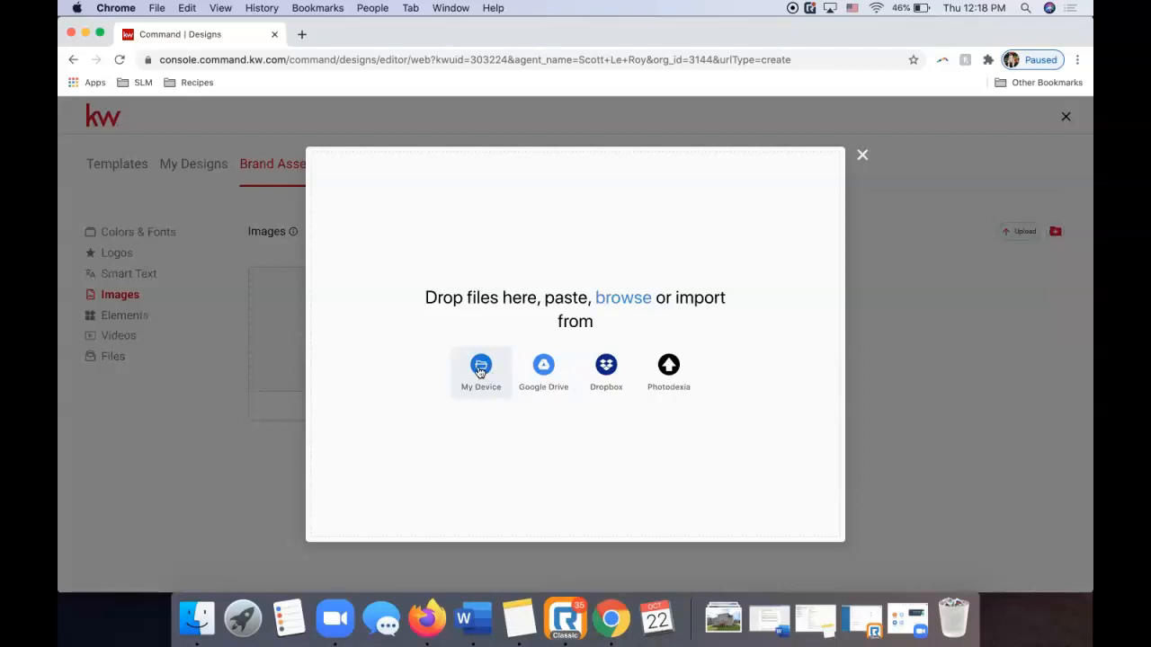
click(480, 367)
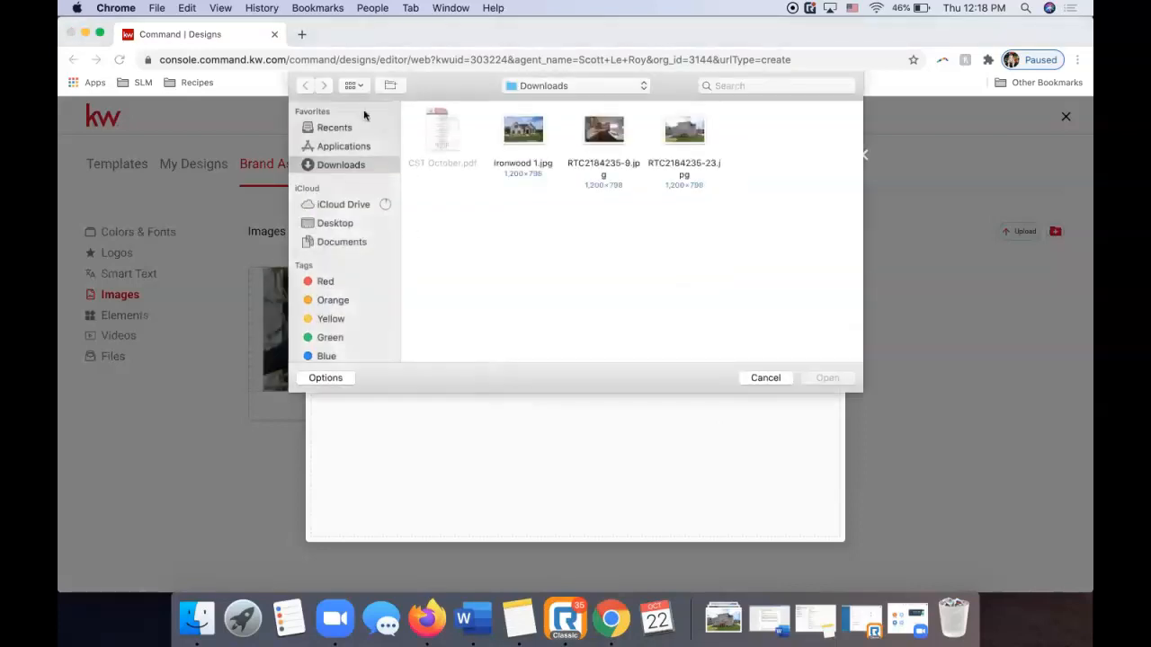
click(353, 85)
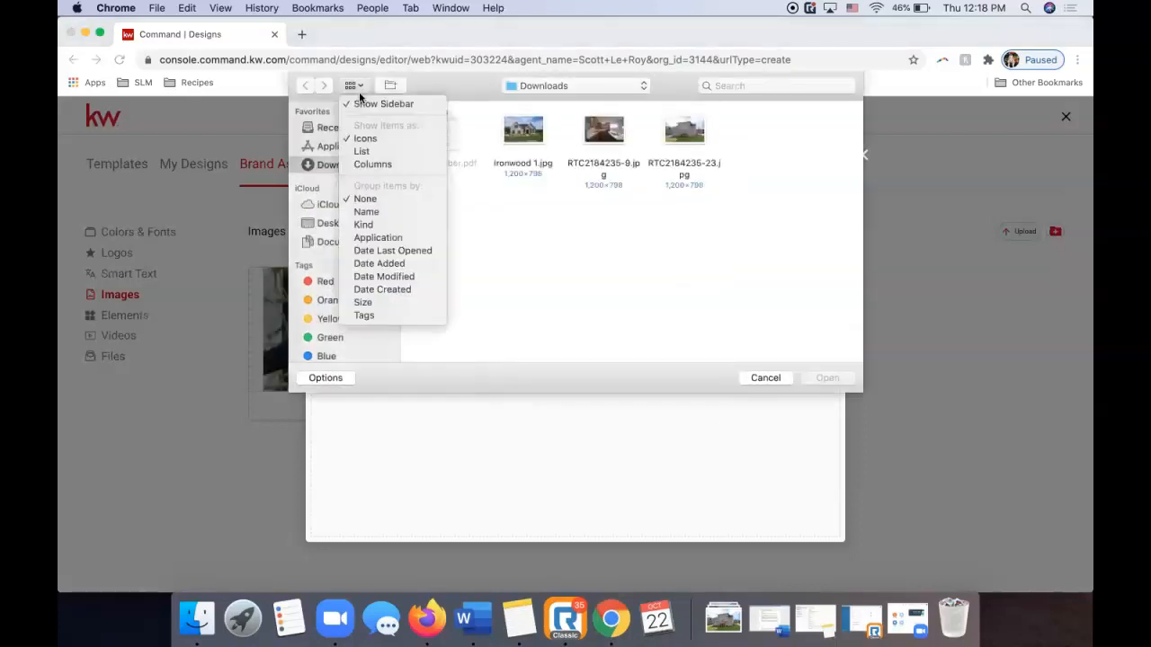
click(366, 152)
click(460, 154)
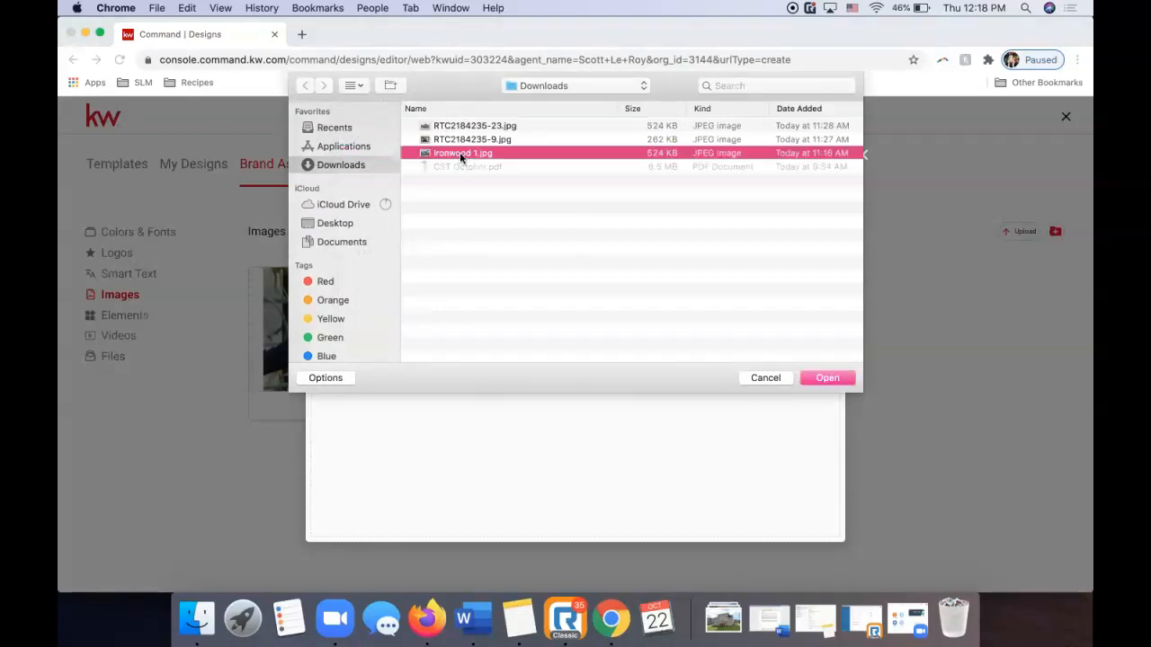
key(Return)
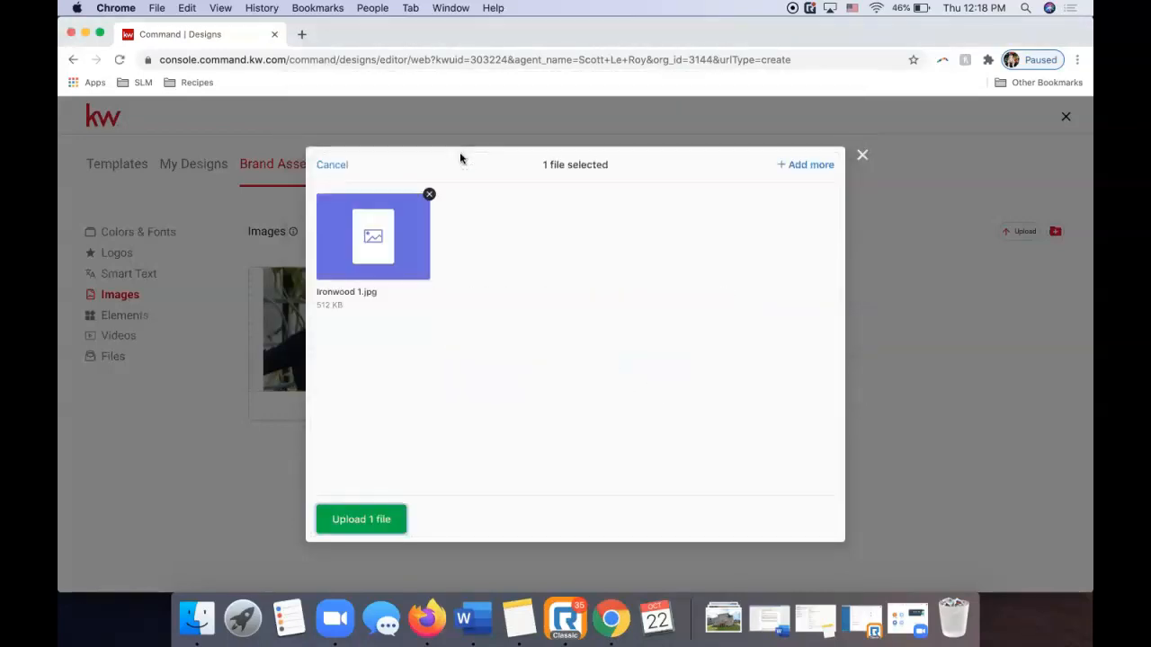
click(375, 520)
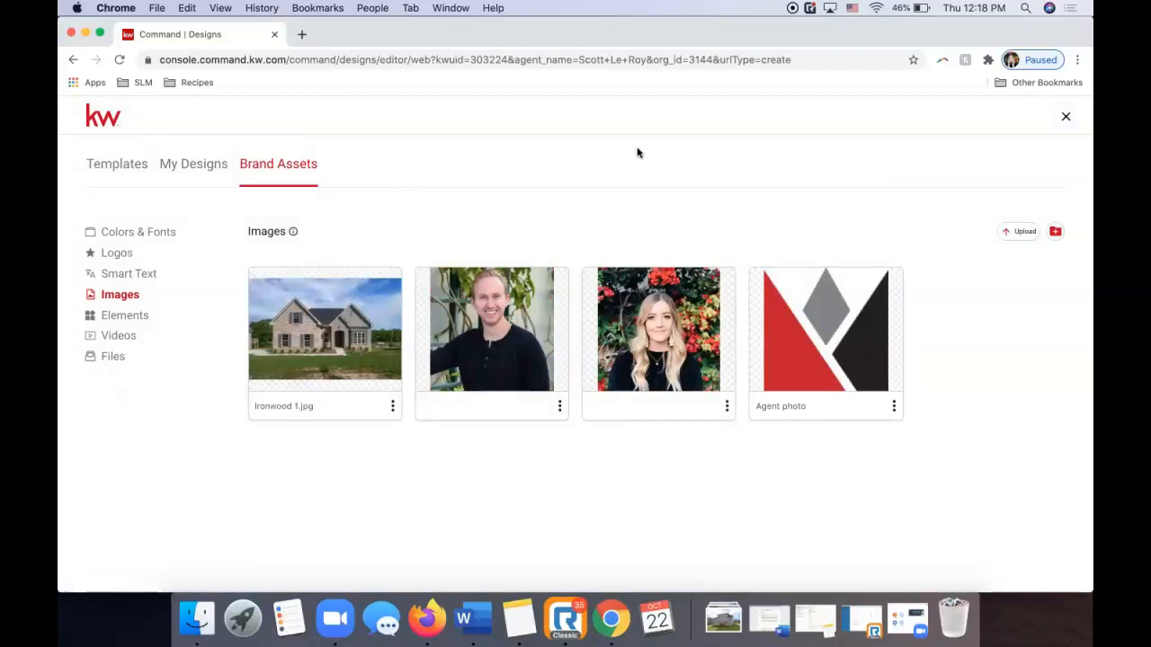
click(392, 406)
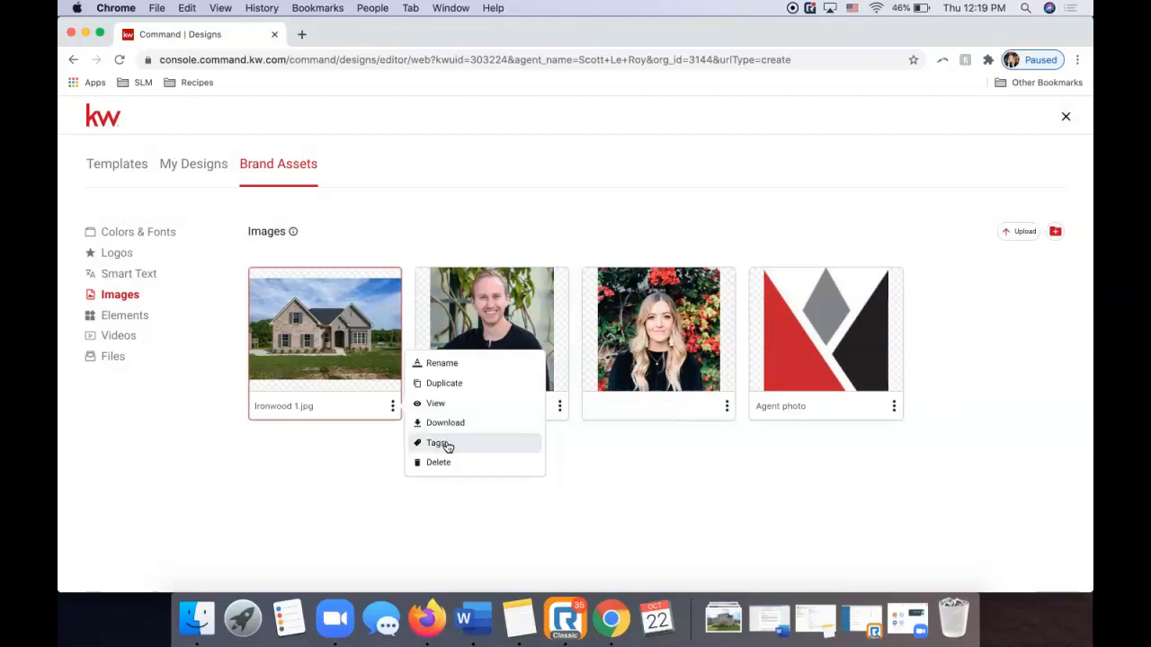
click(333, 475)
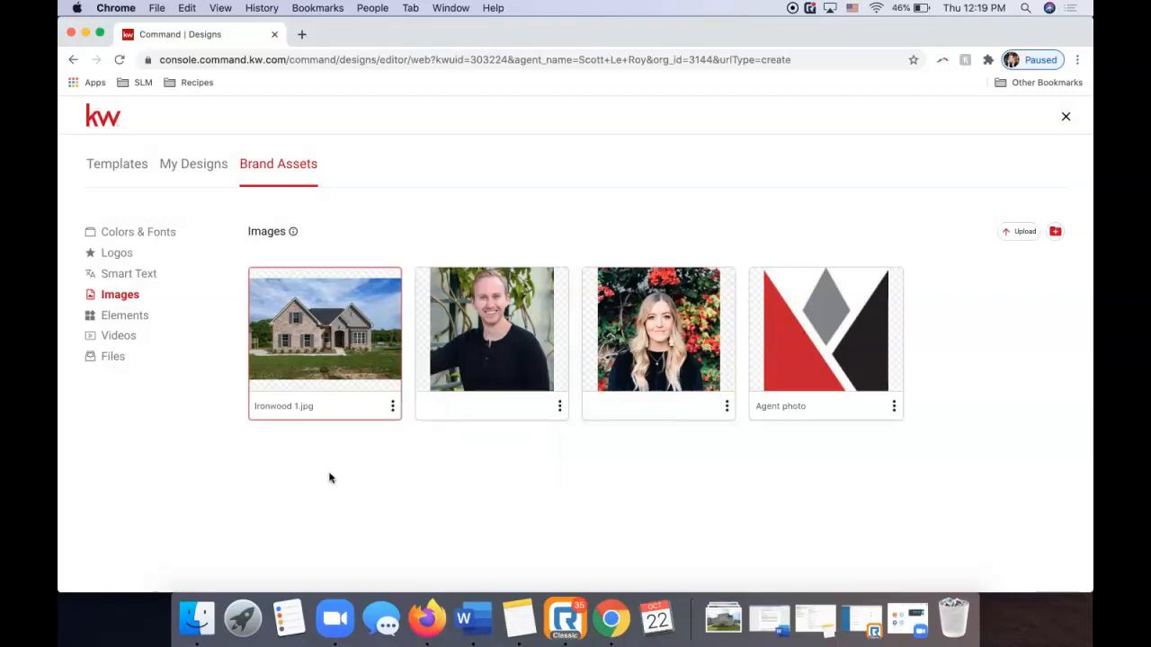
Check the Elements and Videos sections without uploading, then return to the Templates gallery.
click(125, 317)
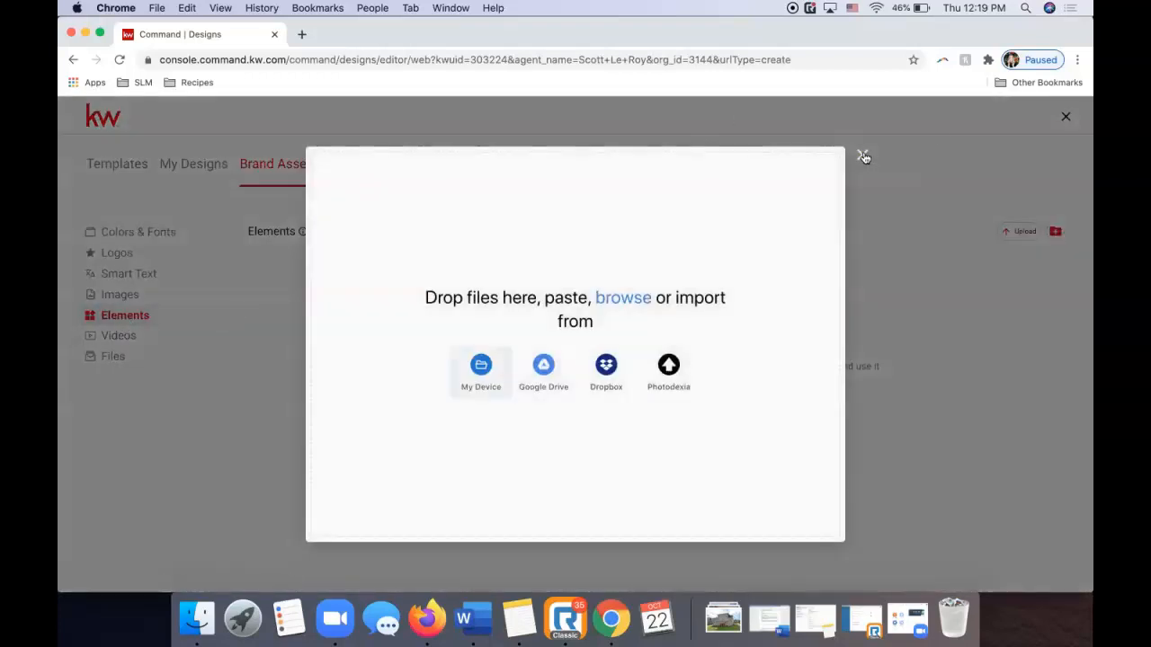
click(862, 155)
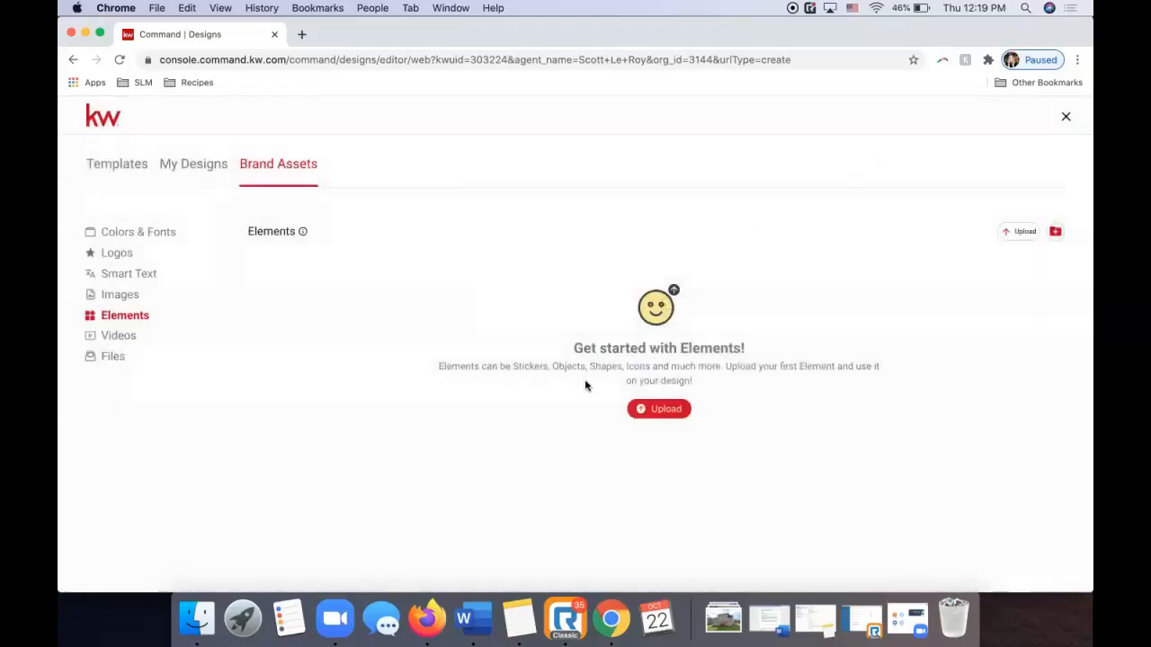
click(144, 336)
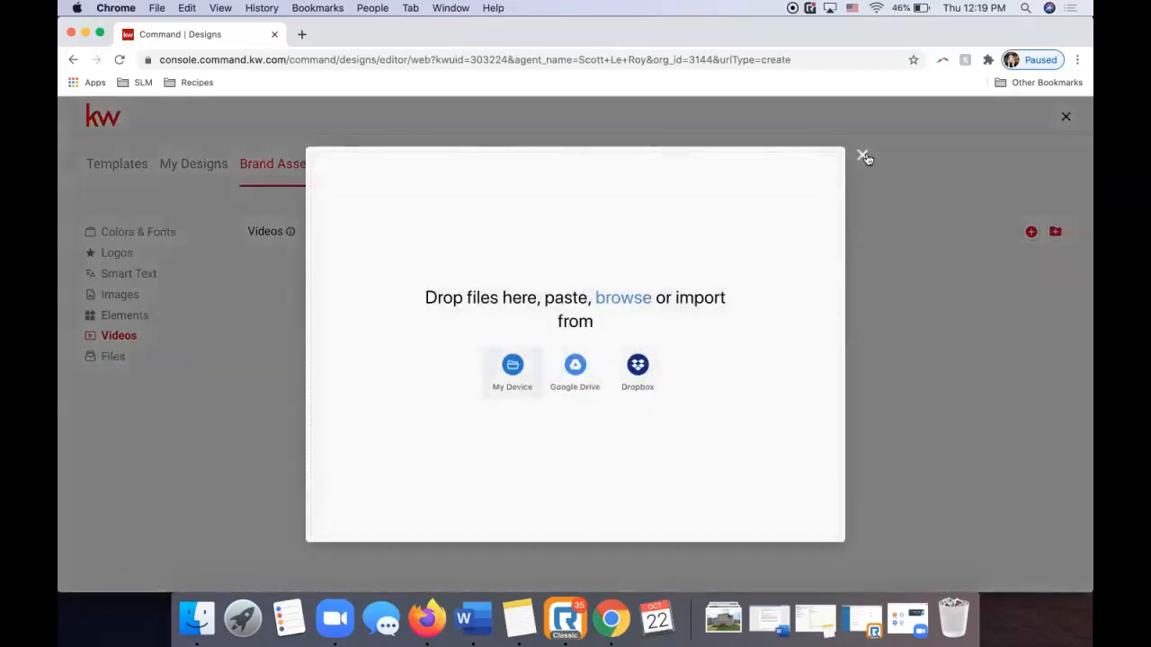
click(863, 157)
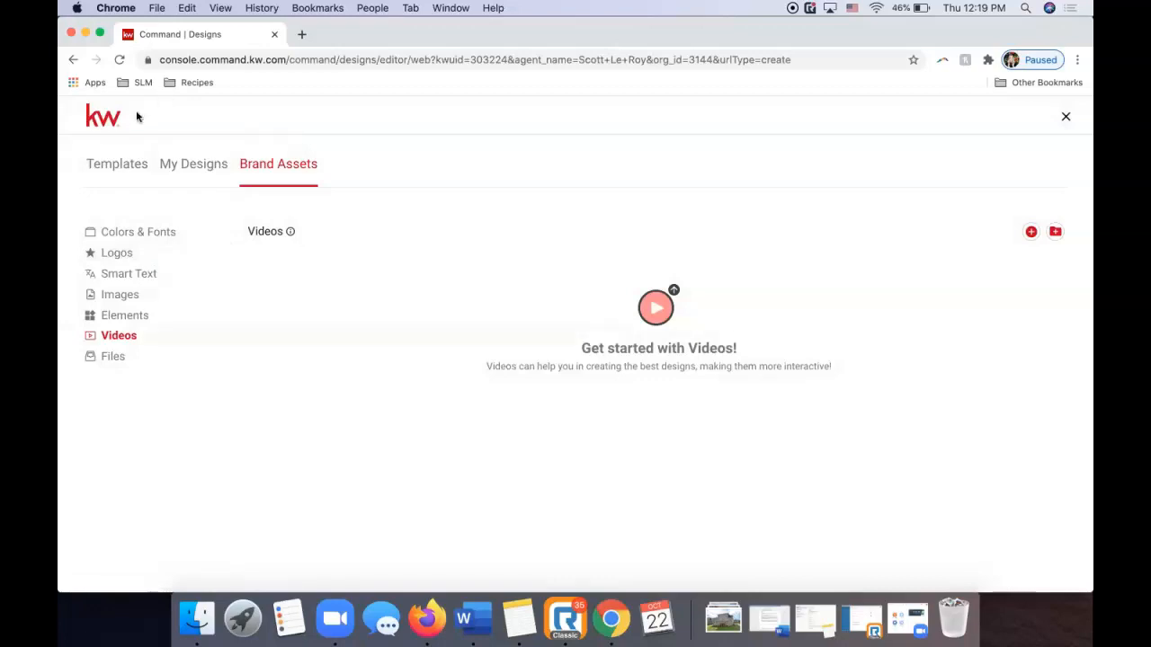
click(128, 162)
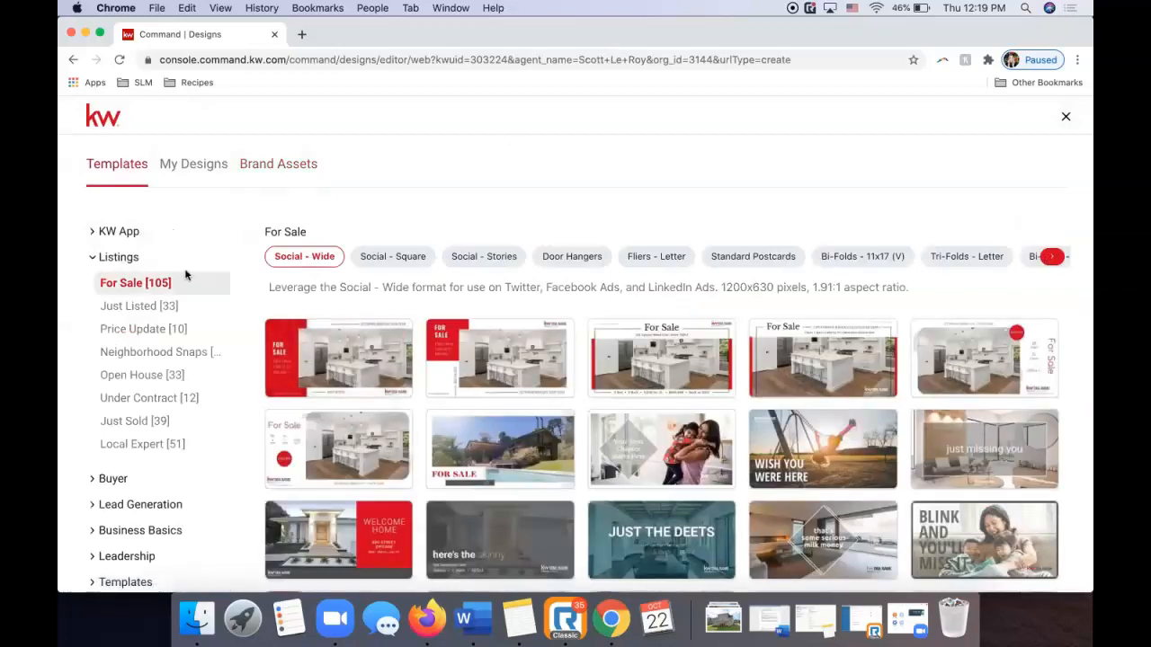
Reopen the Listings category and show the For Sale listing templates.
click(116, 257)
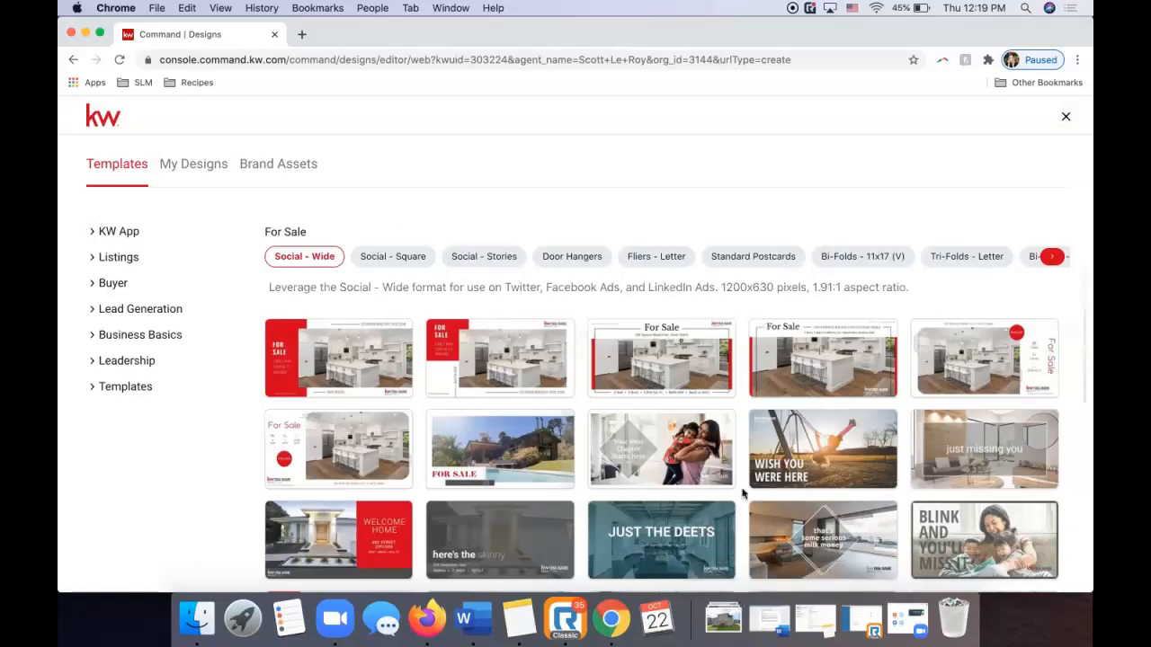
mouse_move(890, 342)
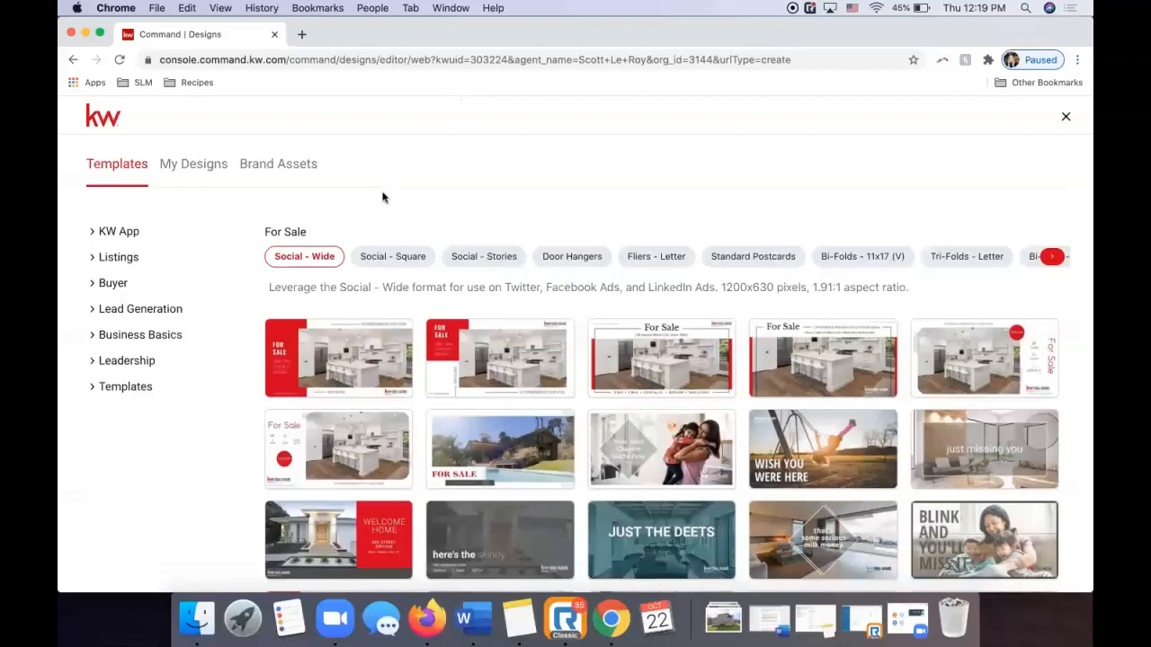
click(152, 259)
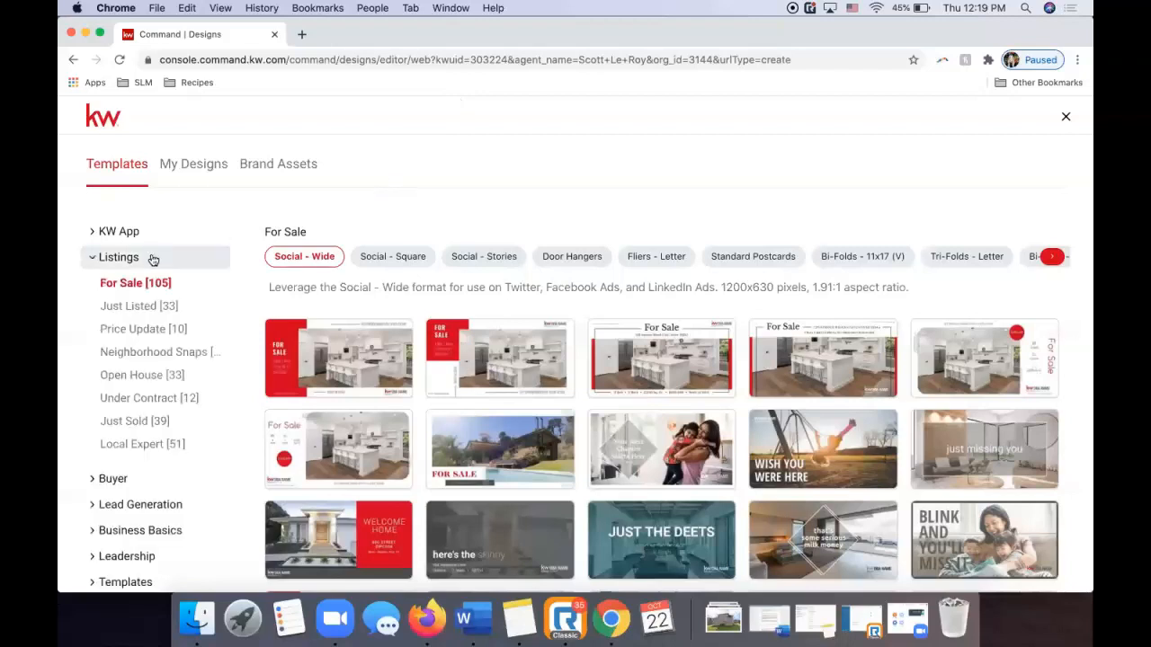
click(142, 282)
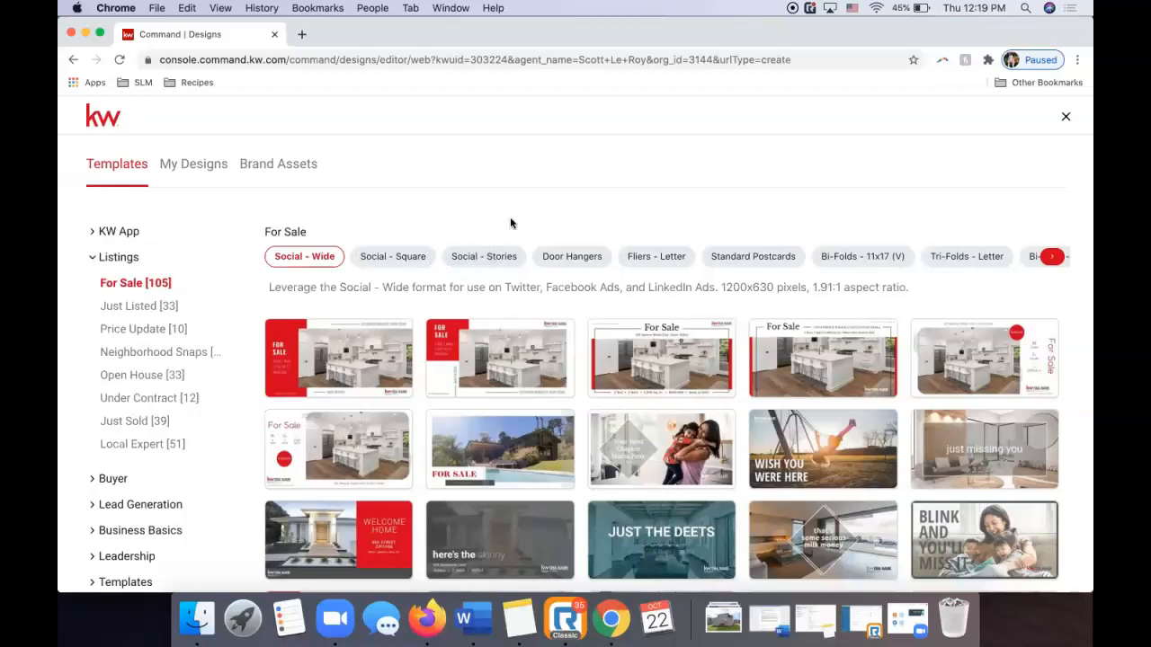
Compare formats: Social - Square, Stories, Door Hangers, Fliers, Postcards, Bi-Folds and Tri-Folds templates.
click(1052, 257)
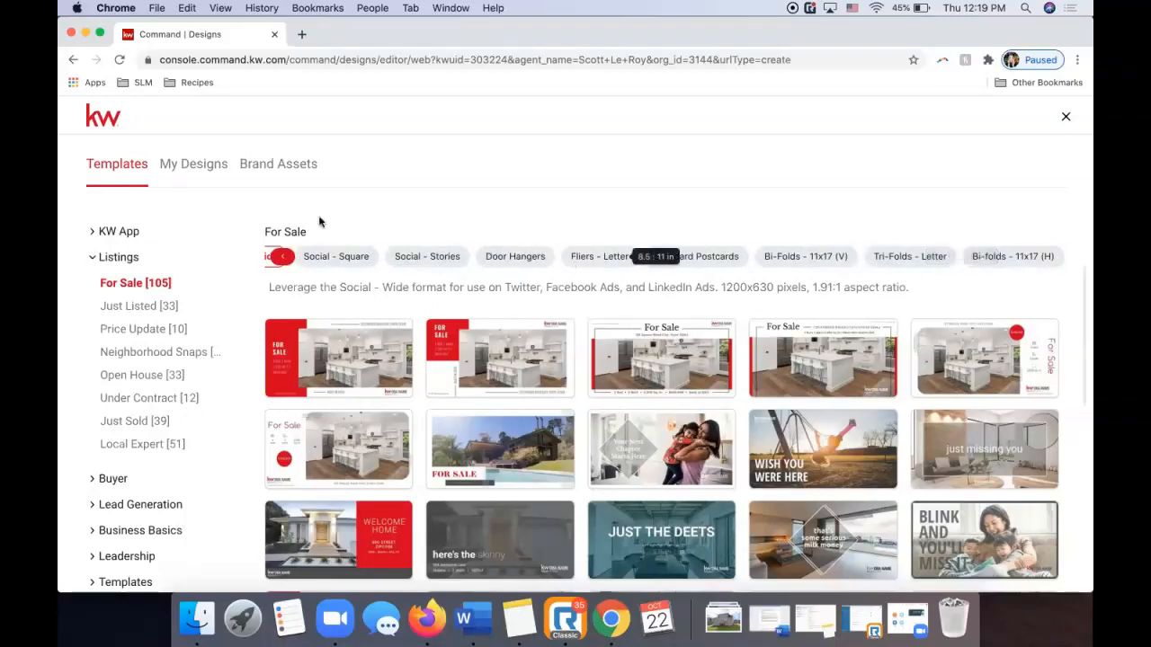
click(281, 258)
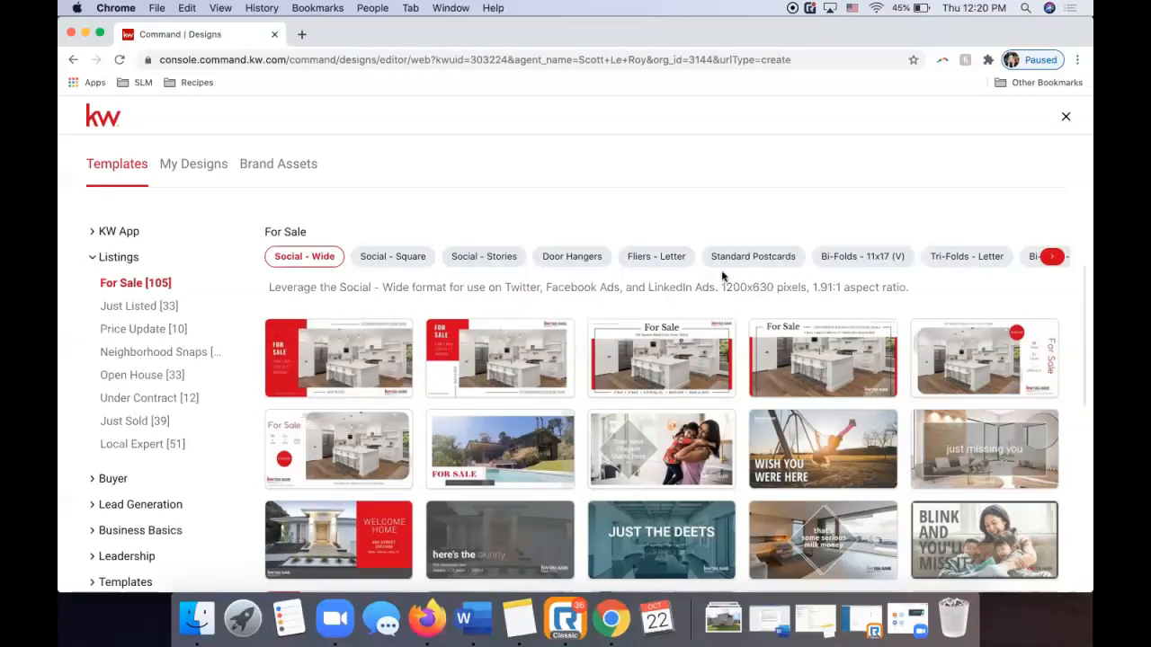
click(388, 258)
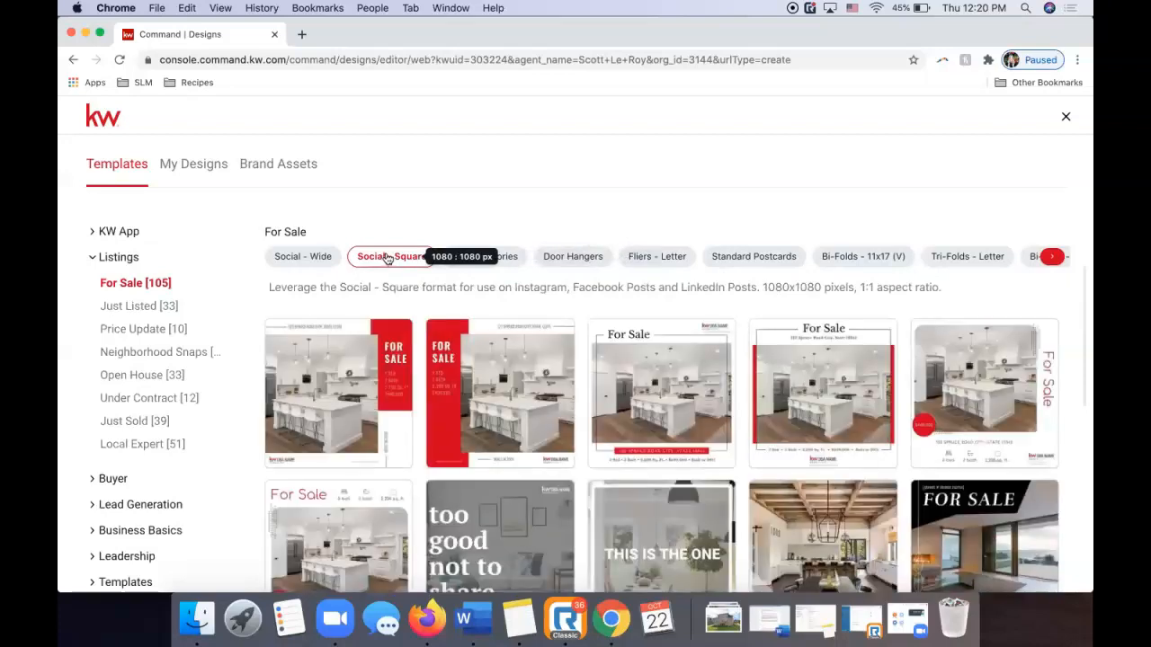
click(481, 256)
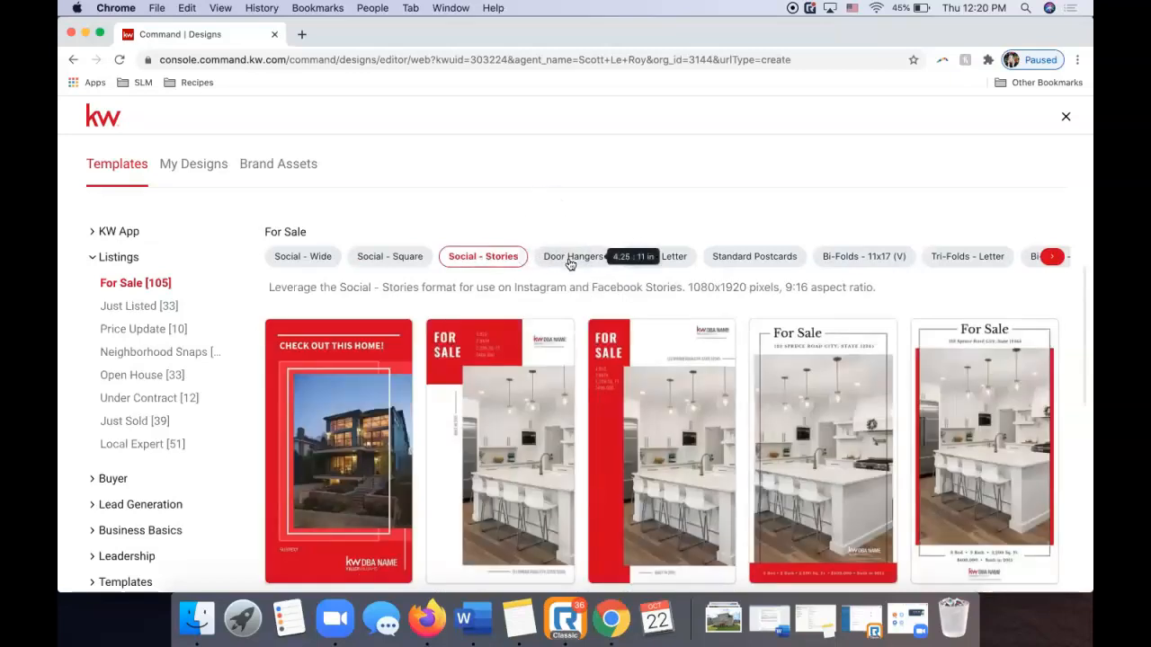
click(568, 258)
click(674, 267)
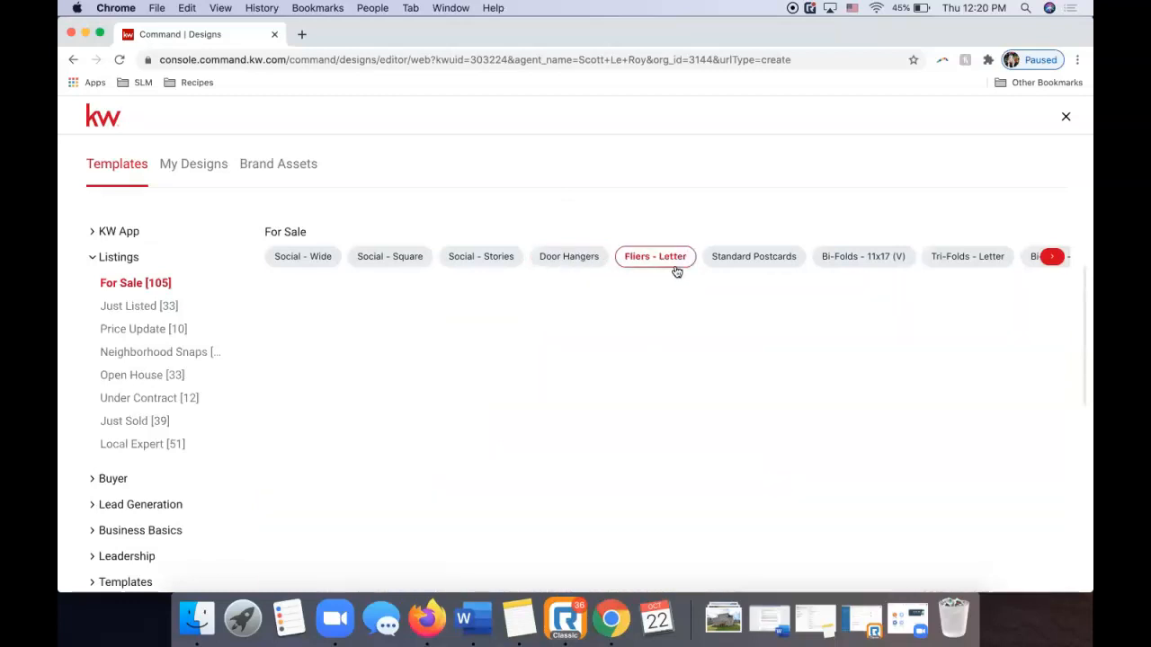
click(737, 265)
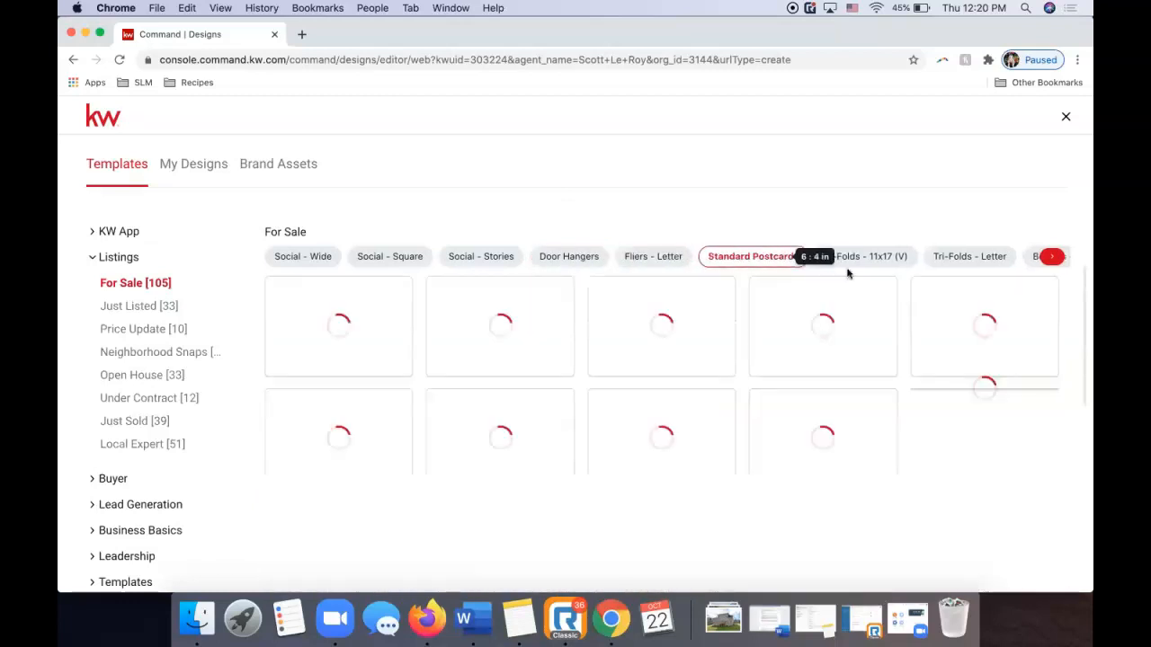
click(863, 268)
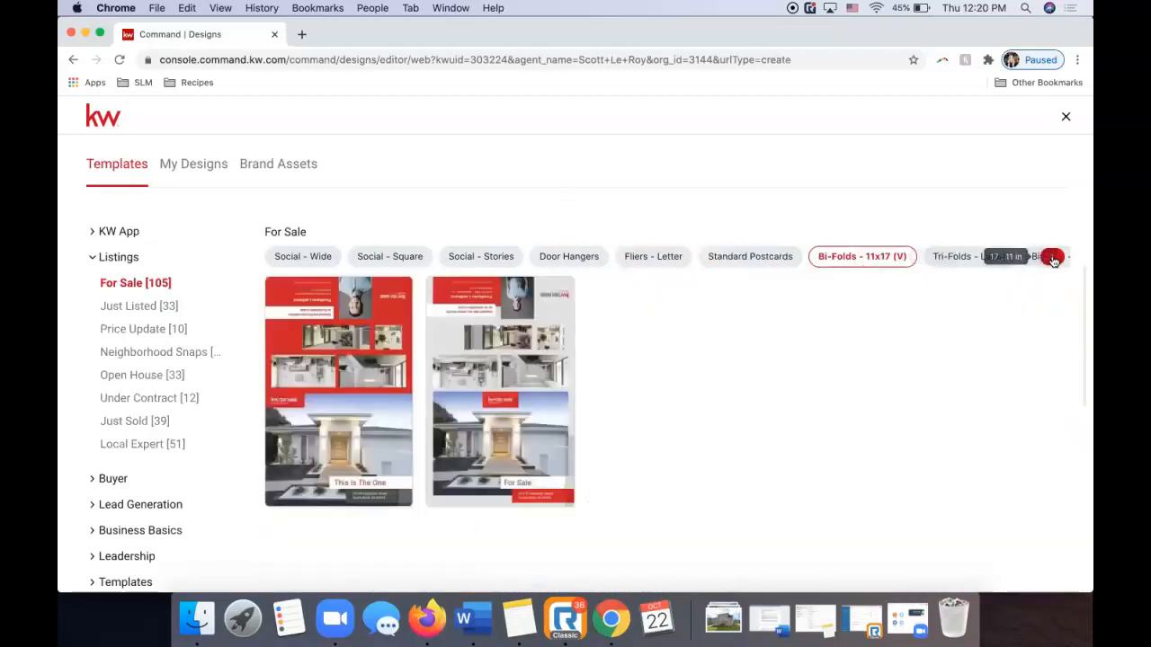
click(1050, 257)
click(998, 258)
click(890, 259)
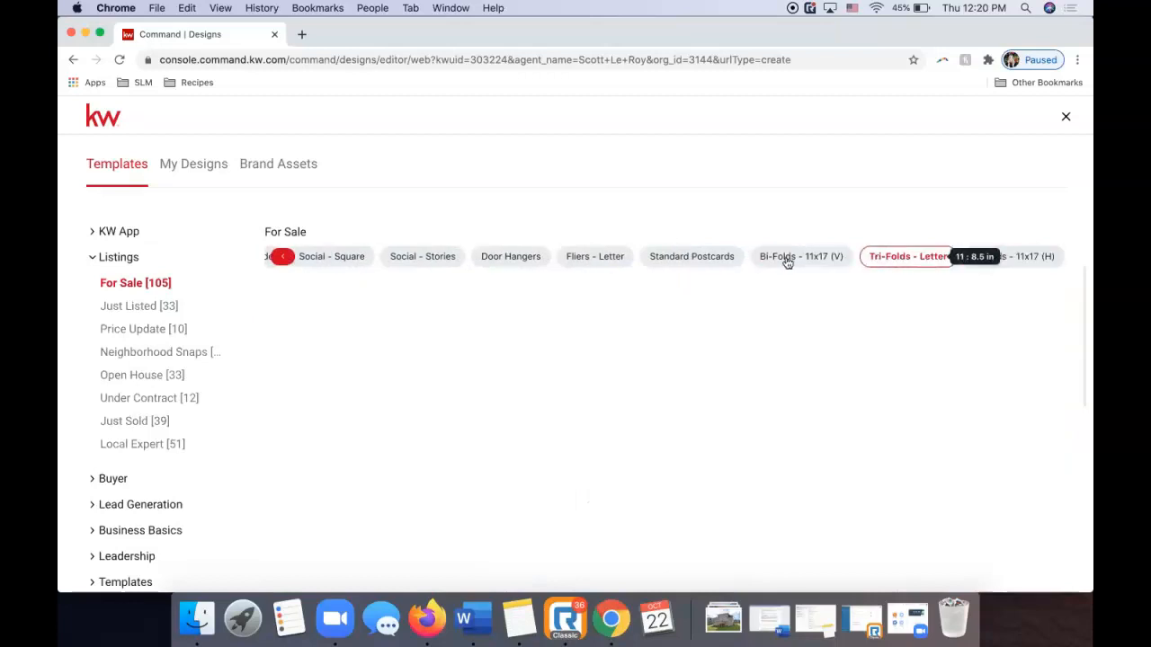
click(796, 259)
click(360, 257)
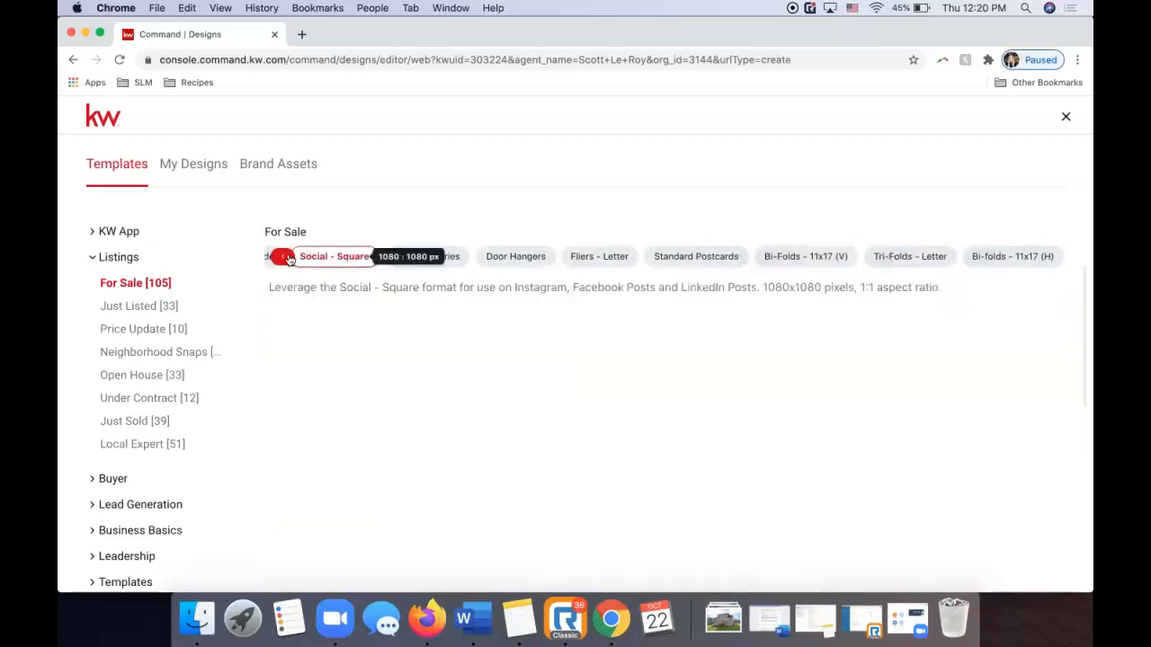
click(284, 257)
Switch to Social - Wide and start a design from the 07_FS_FB template.
click(288, 258)
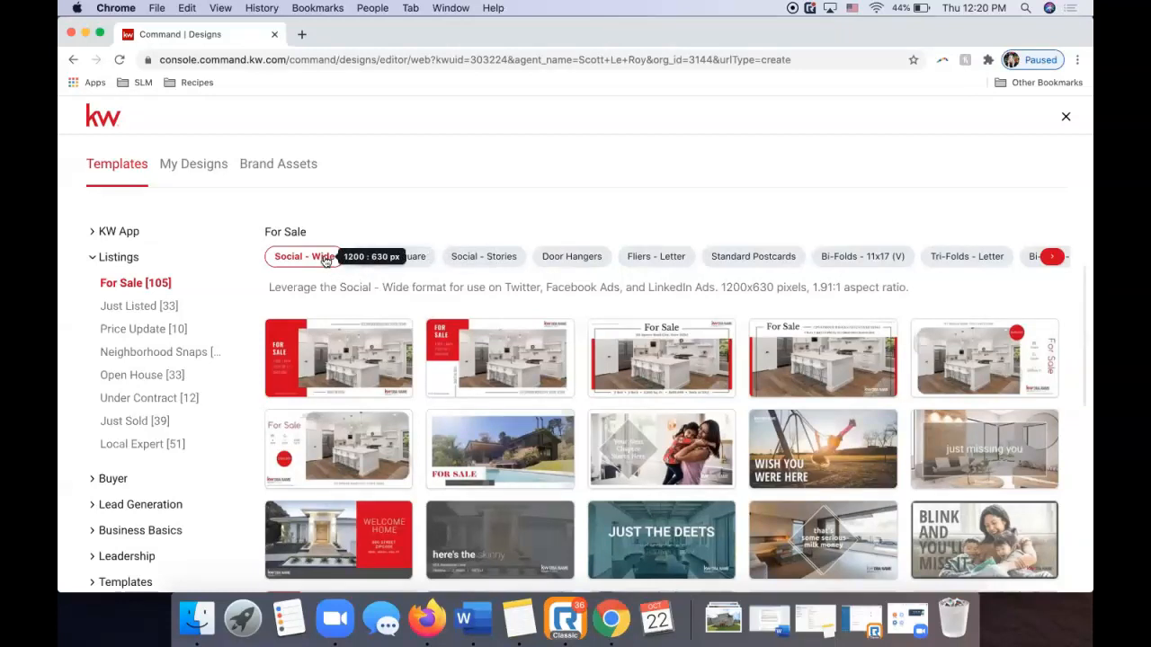
mouse_move(316, 361)
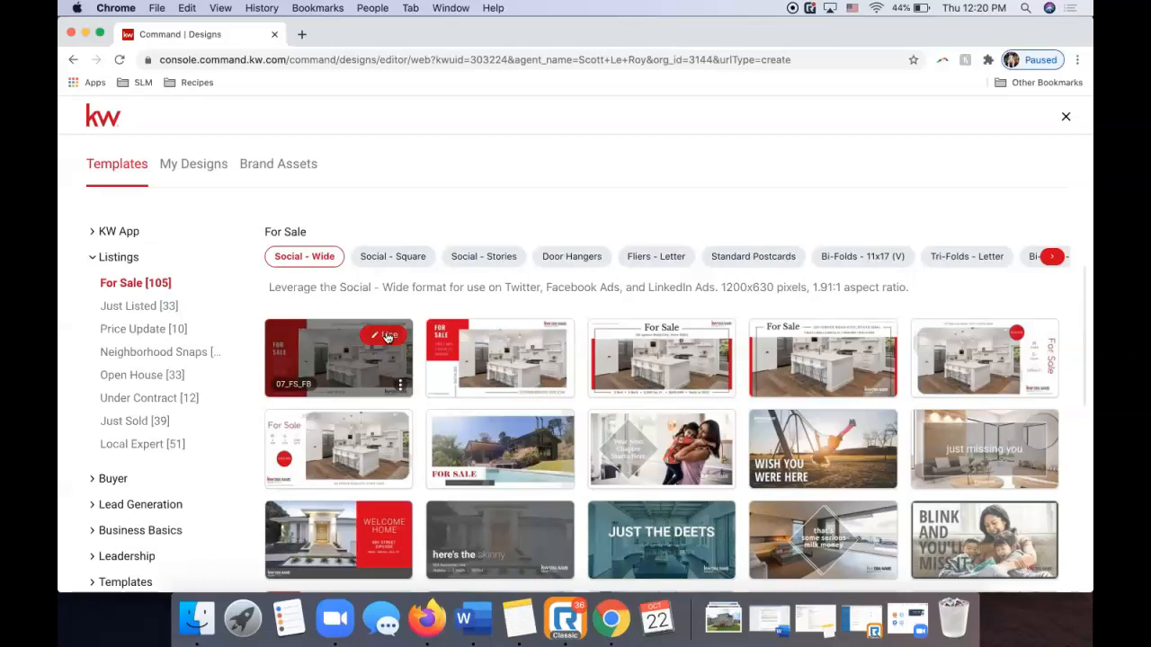
click(388, 337)
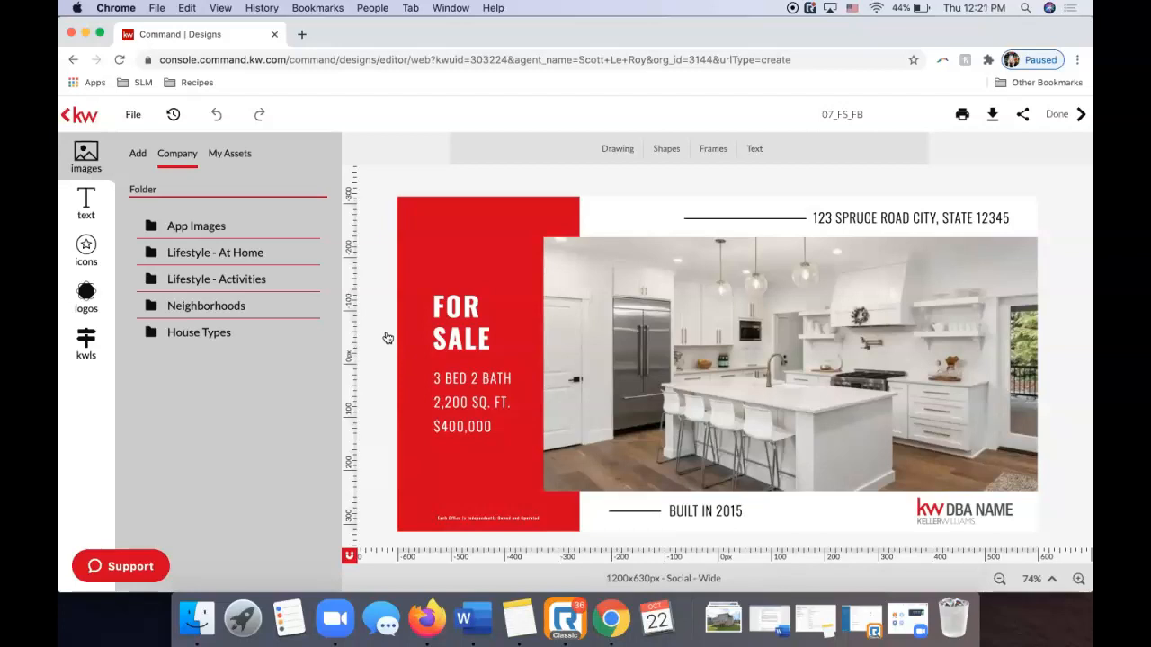
Select the kitchen photo in the 07_FS_FB design.
click(691, 399)
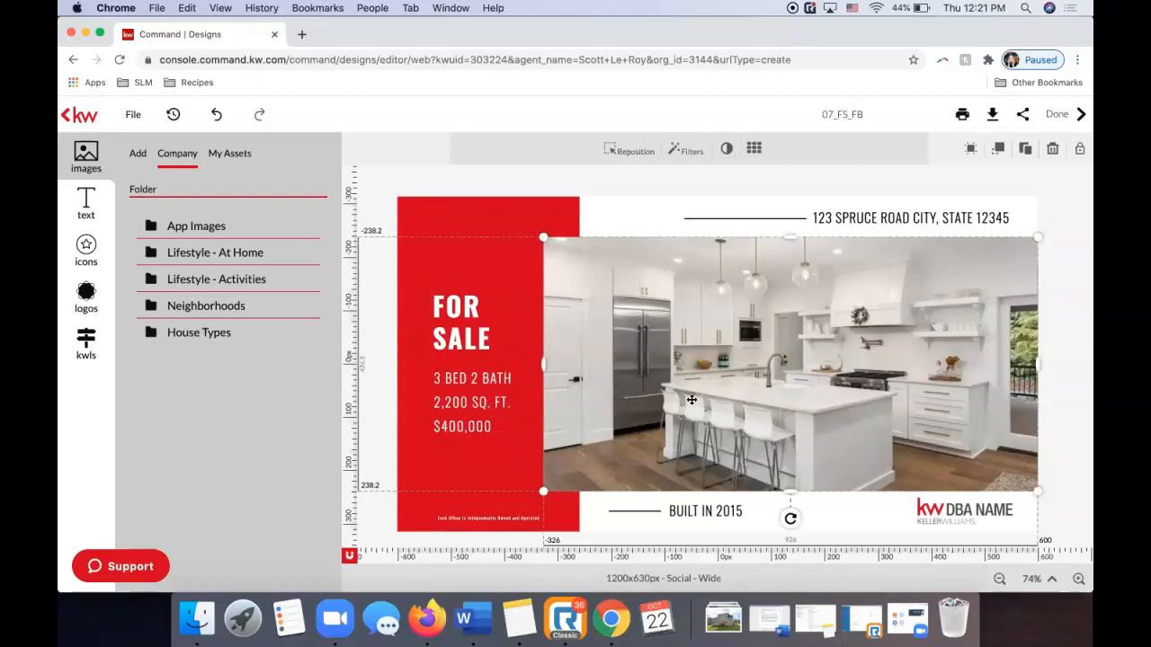
click(524, 191)
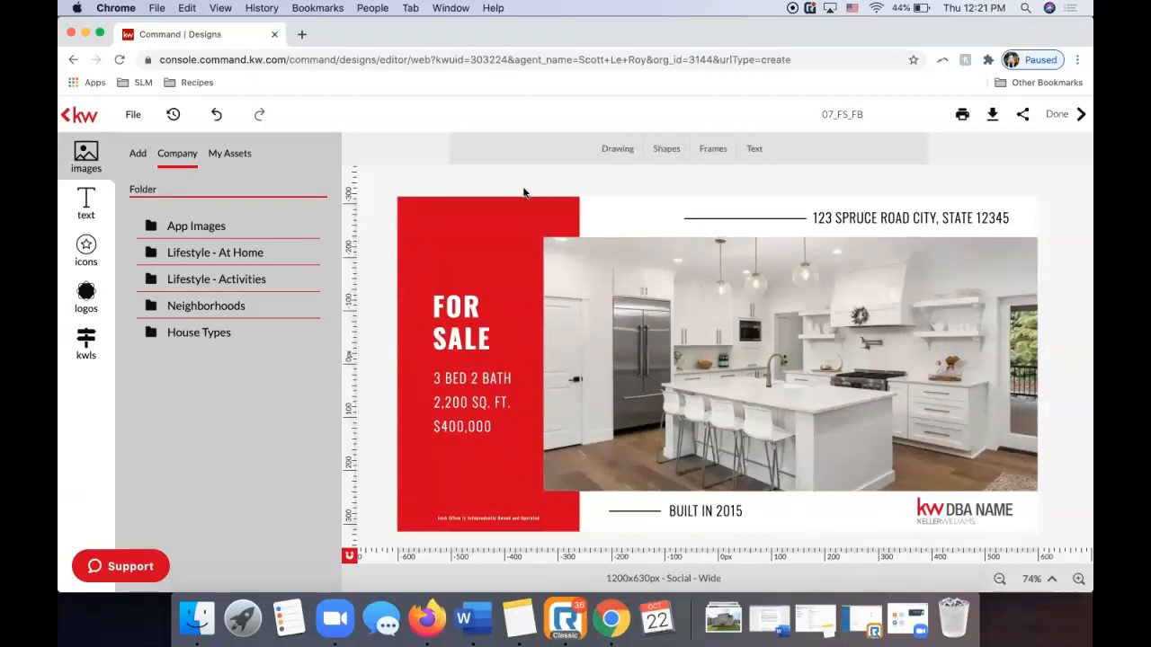
click(641, 345)
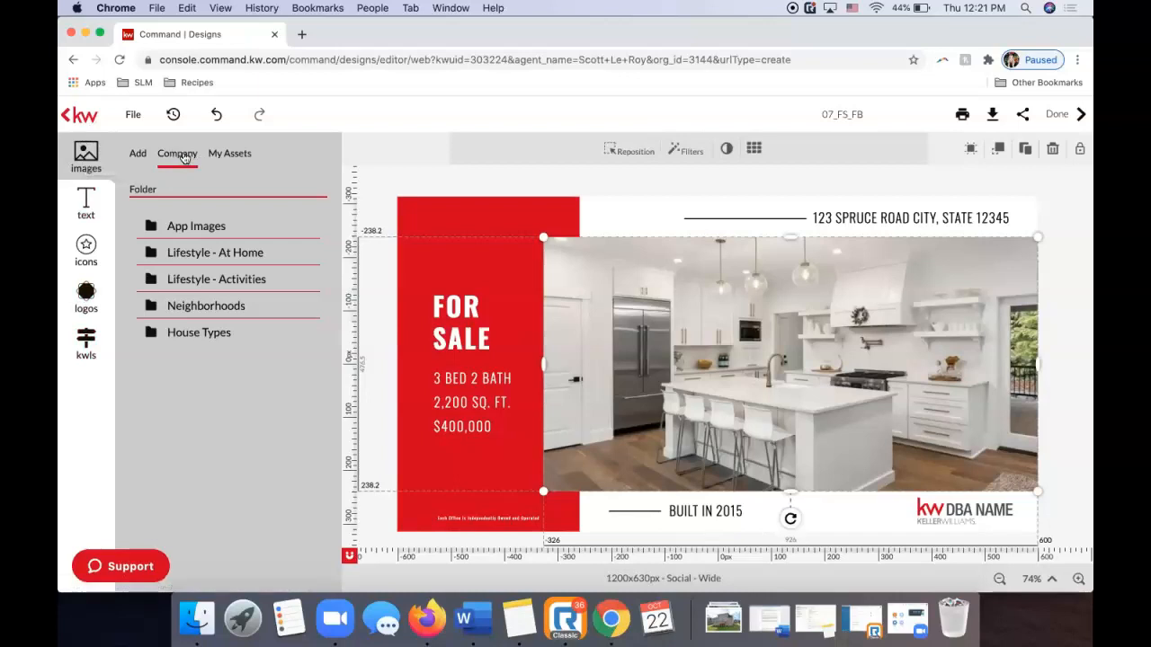
Browse the Lifestyle - At Home stock images and My Assets, then show the Add options.
click(186, 259)
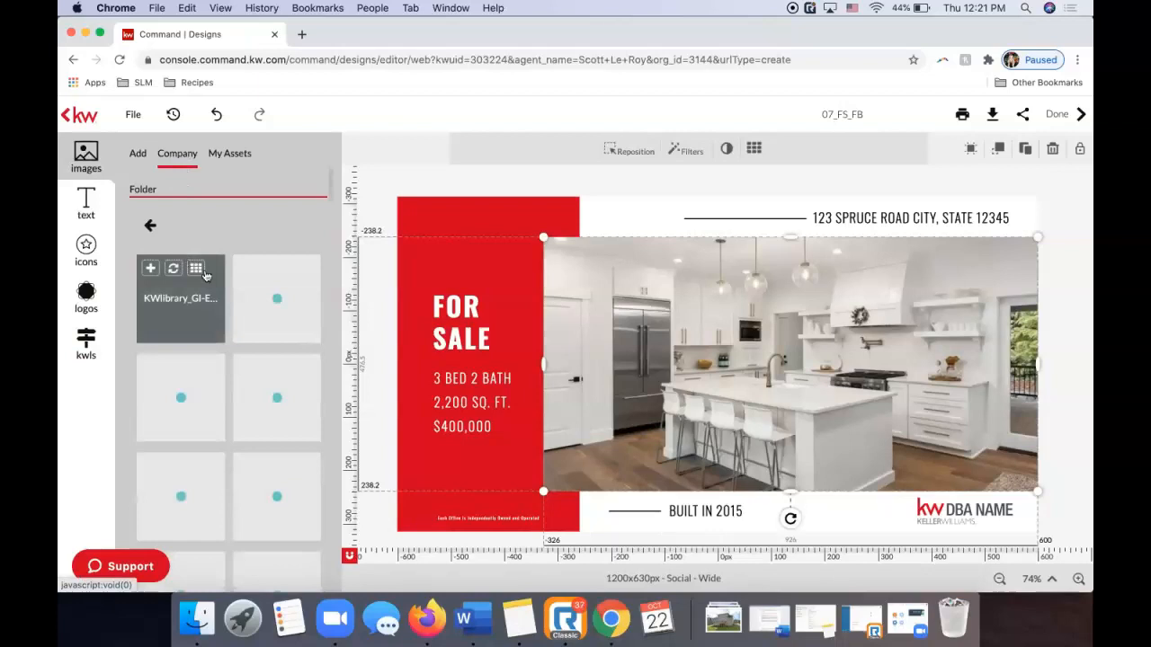
scroll(210, 435, down, 3)
scroll(210, 435, down, 2)
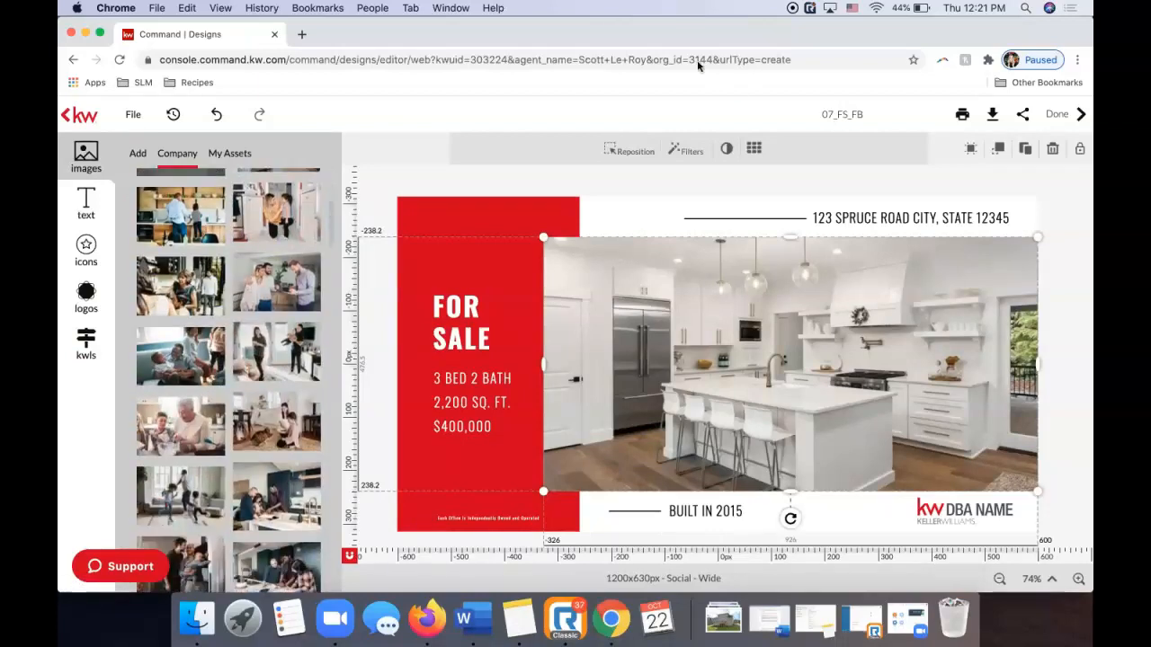
scroll(263, 312, down, 3)
scroll(261, 319, down, 8)
scroll(256, 329, up, 15)
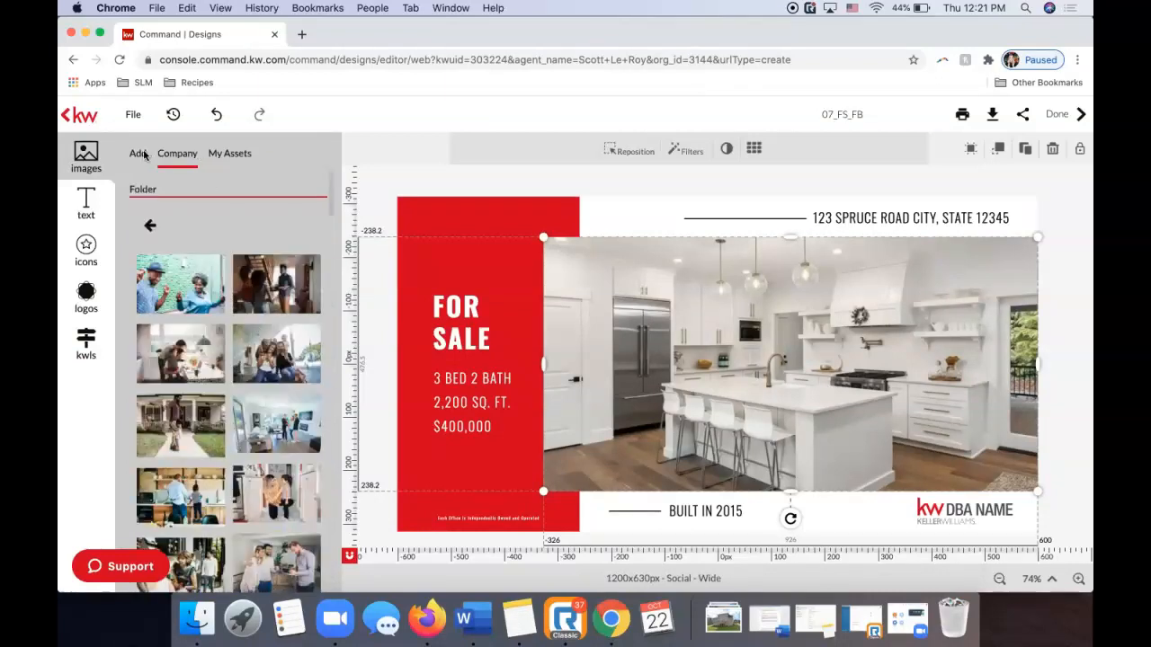
click(230, 154)
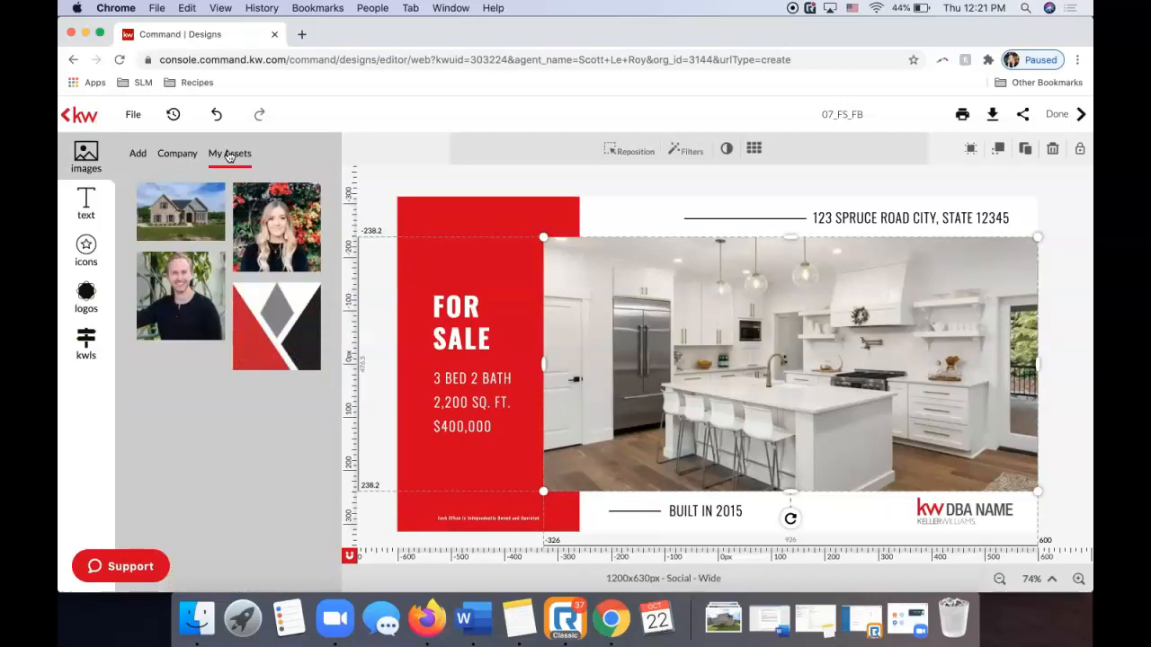
click(138, 155)
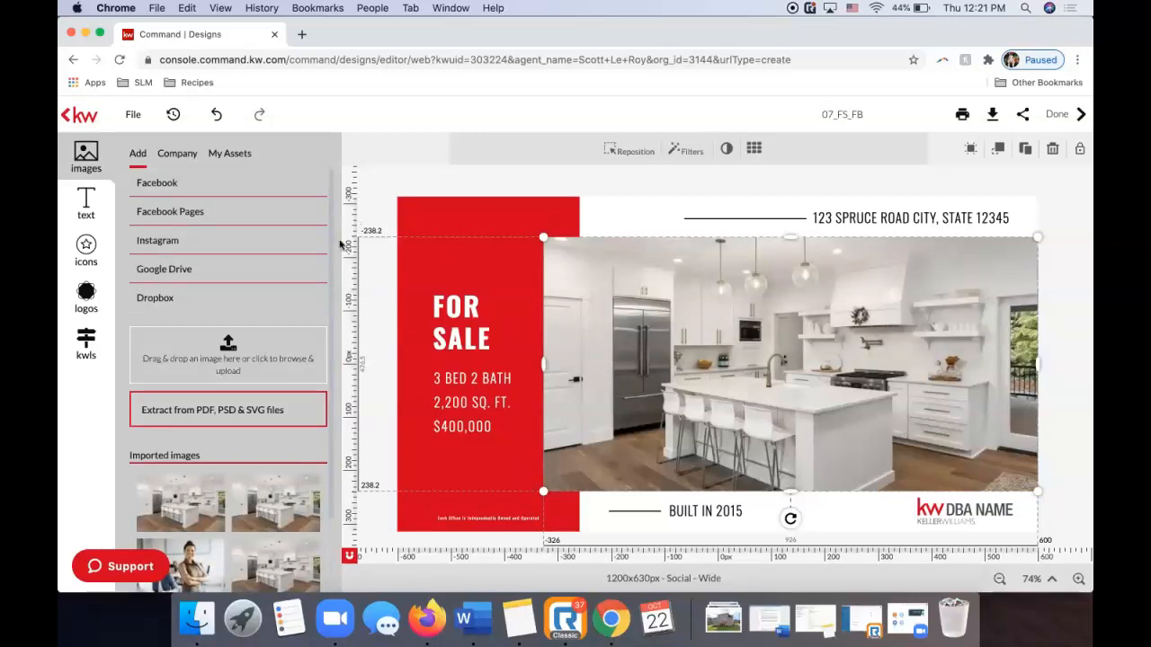
Start an image upload, cancel the file chooser, and open the KWLS listing search.
click(216, 355)
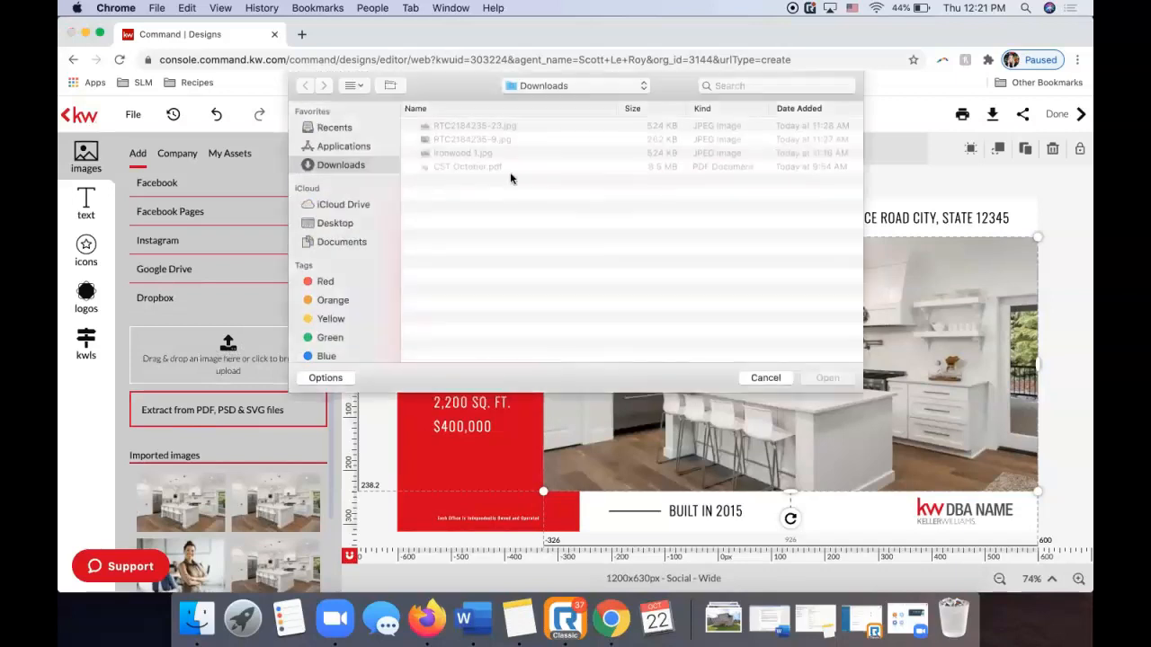
click(767, 379)
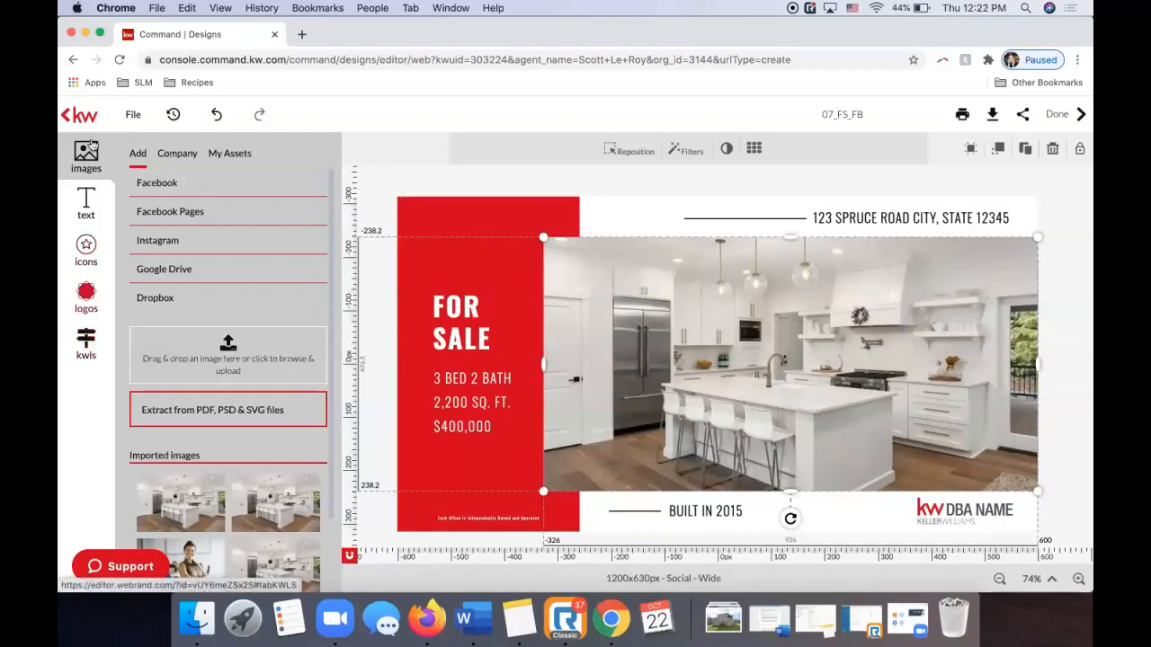
click(86, 346)
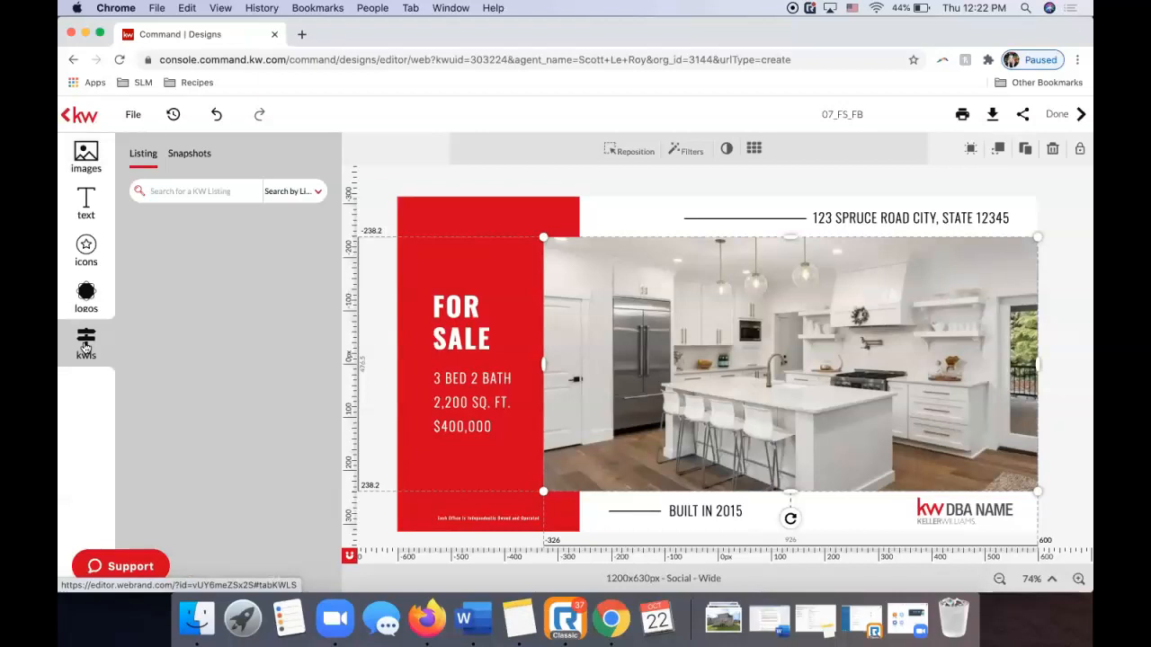
Check the listing page in Firefox, then minimise Firefox.
click(428, 619)
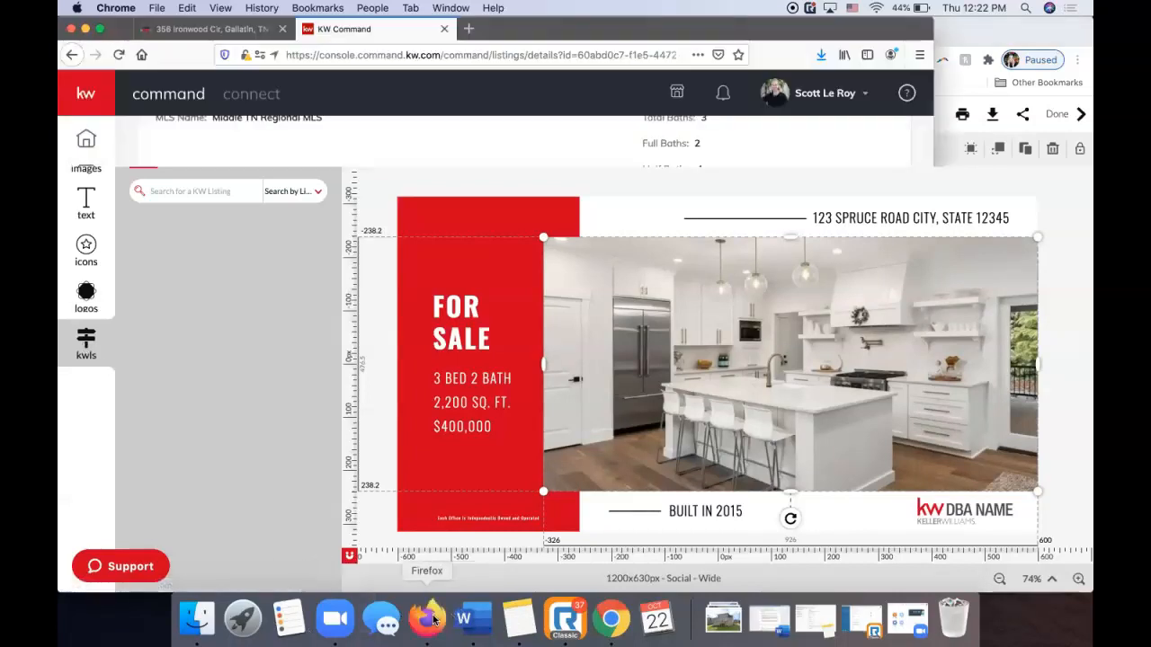
scroll(459, 279, up, 10)
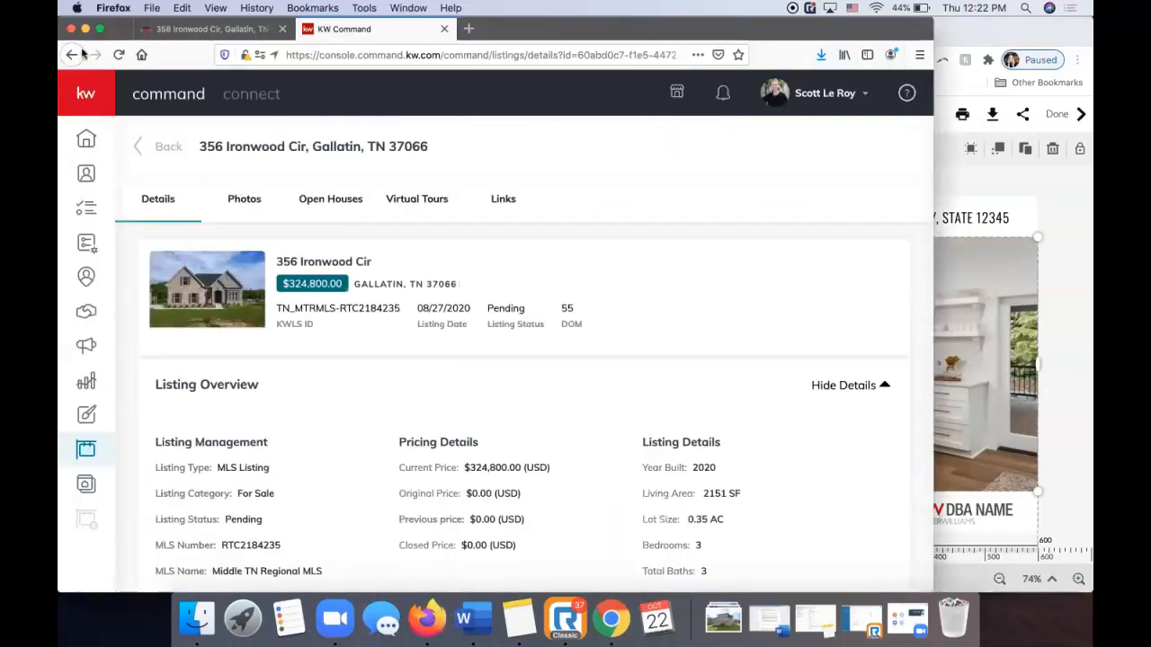
click(86, 28)
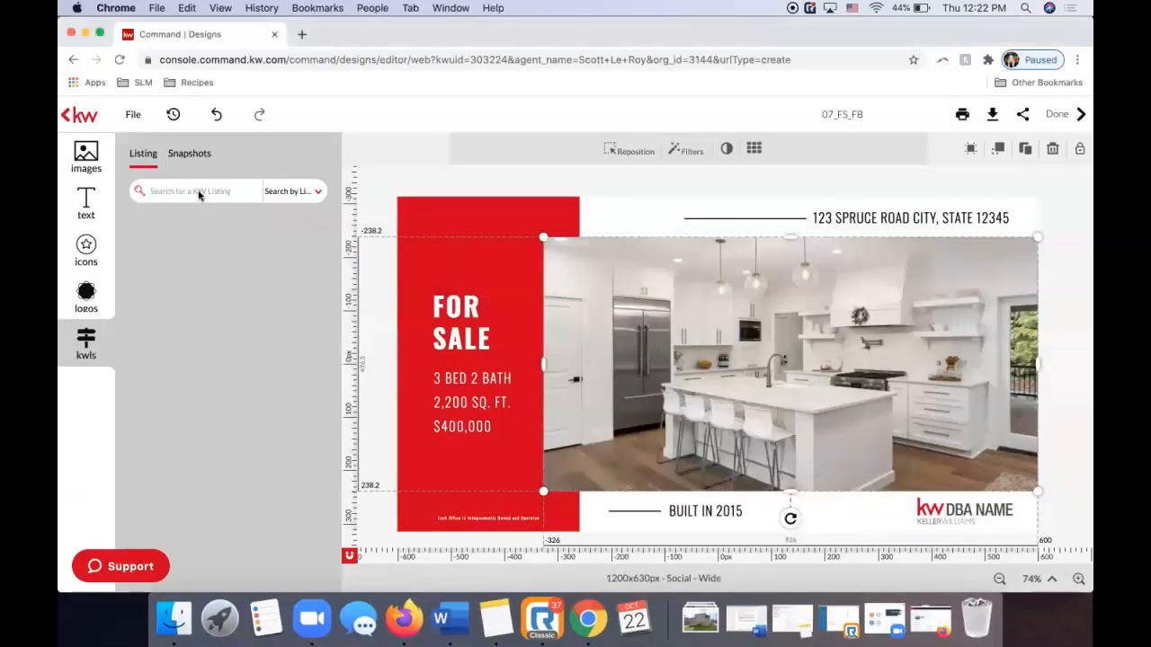
click(187, 191)
text(356)
click(231, 192)
text(ironwood)
key(Return)
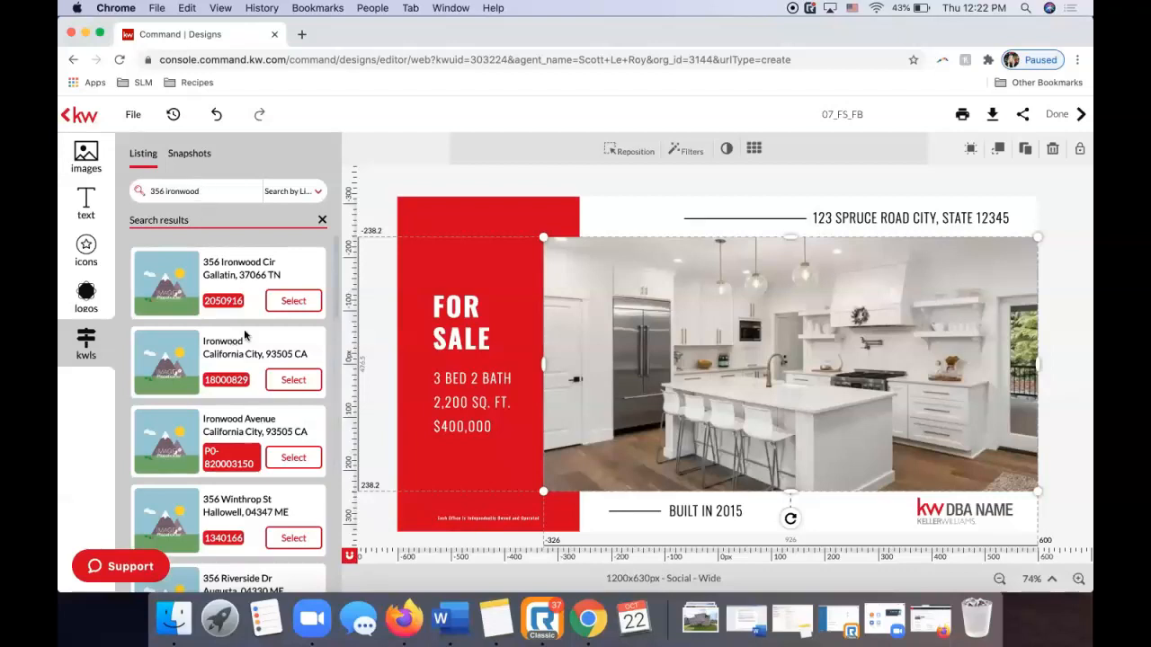
click(293, 300)
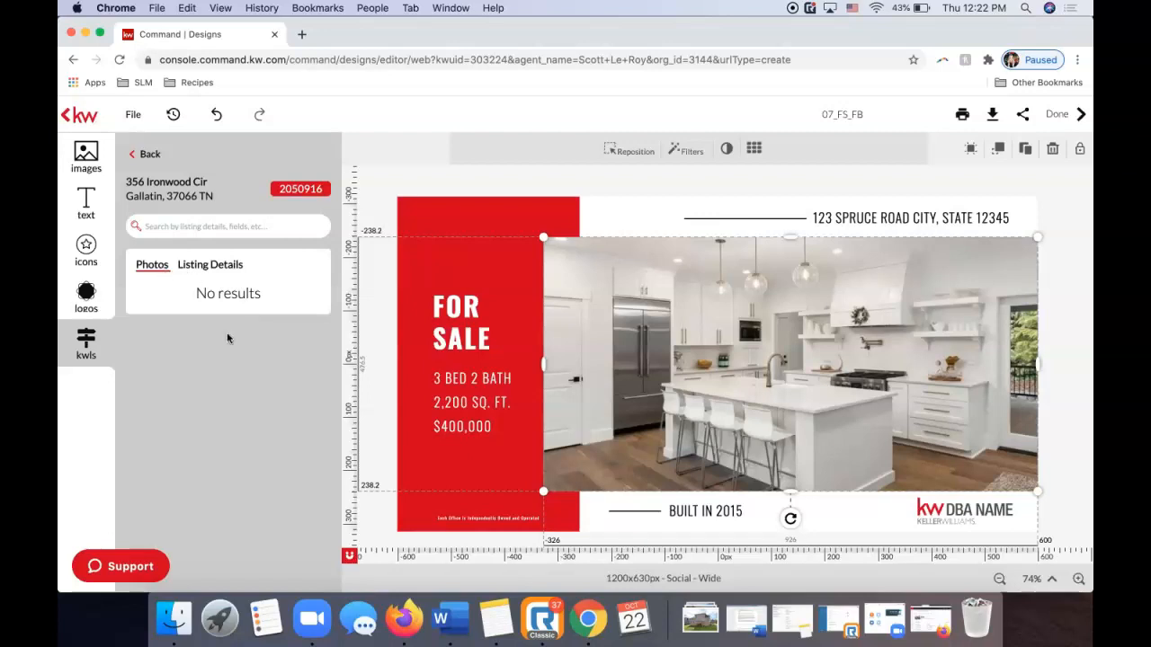
click(210, 269)
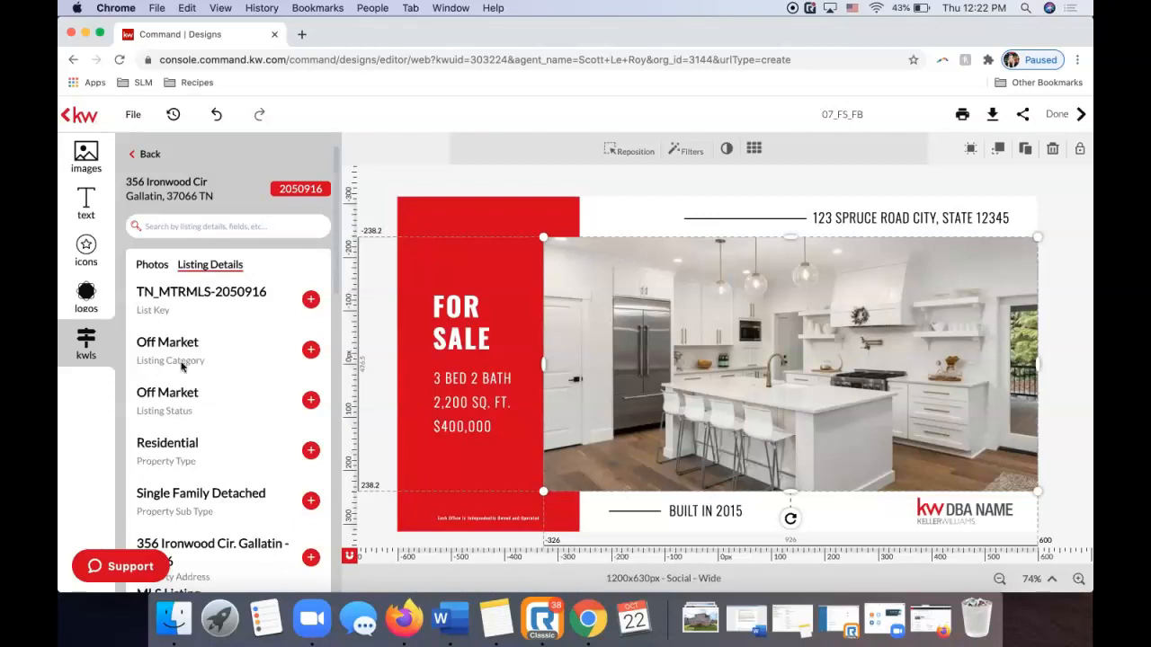
scroll(178, 368, down, 3)
scroll(177, 372, up, 3)
Upload Ironwood 1.jpg from Downloads into the imported images library.
click(80, 169)
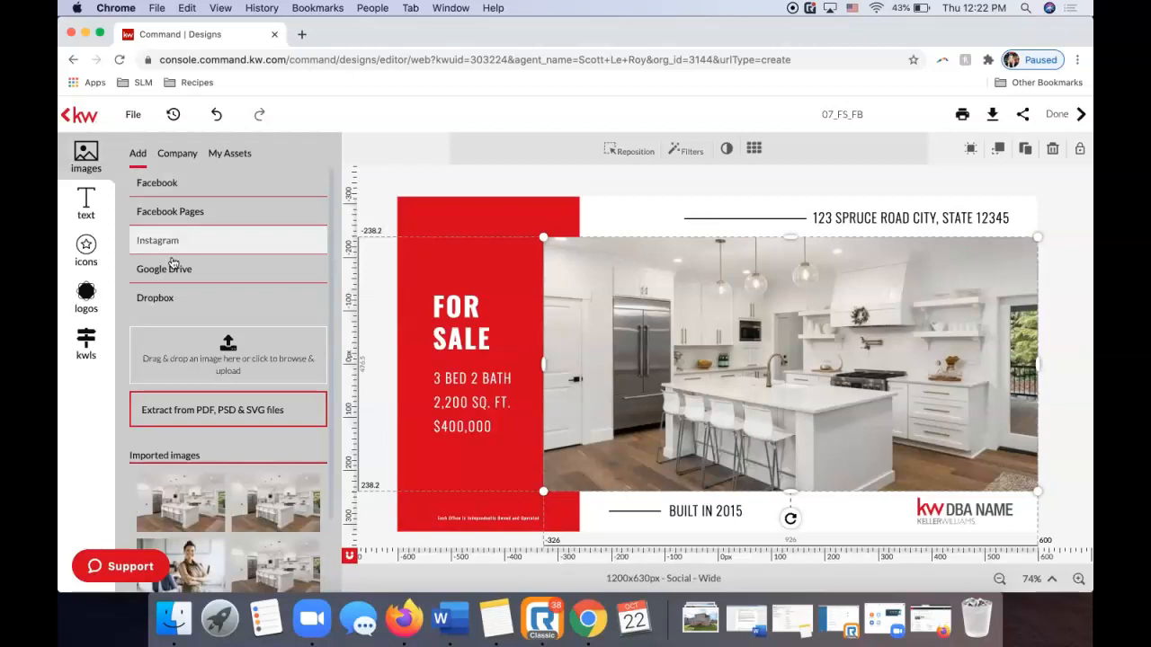
click(208, 357)
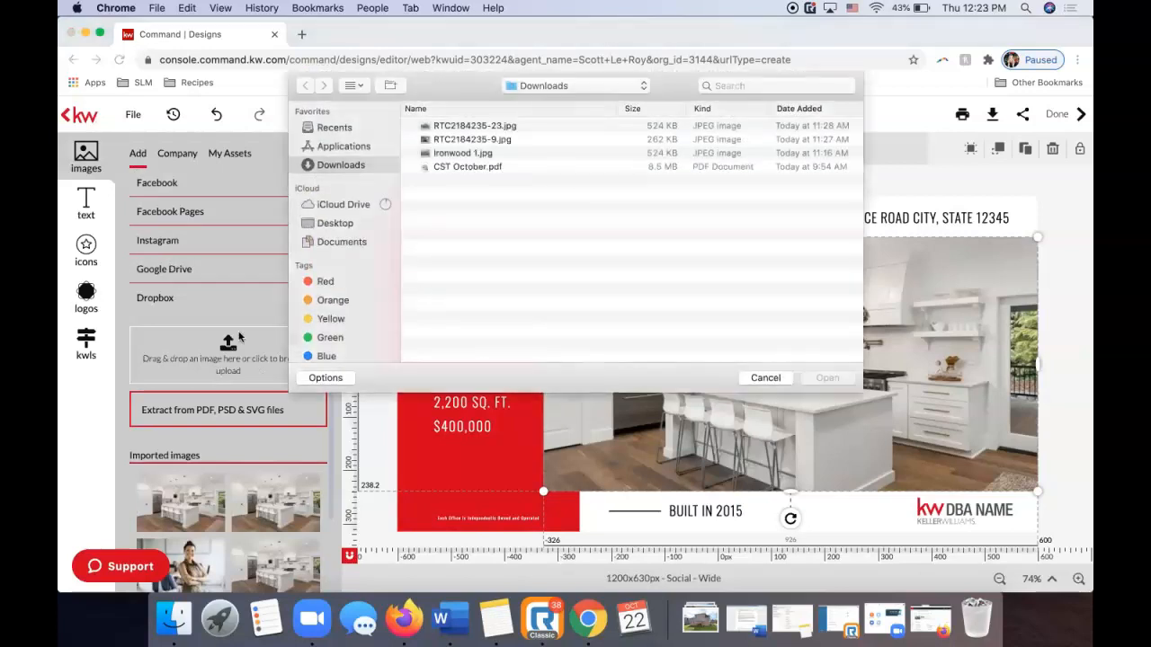
click(475, 152)
key(Return)
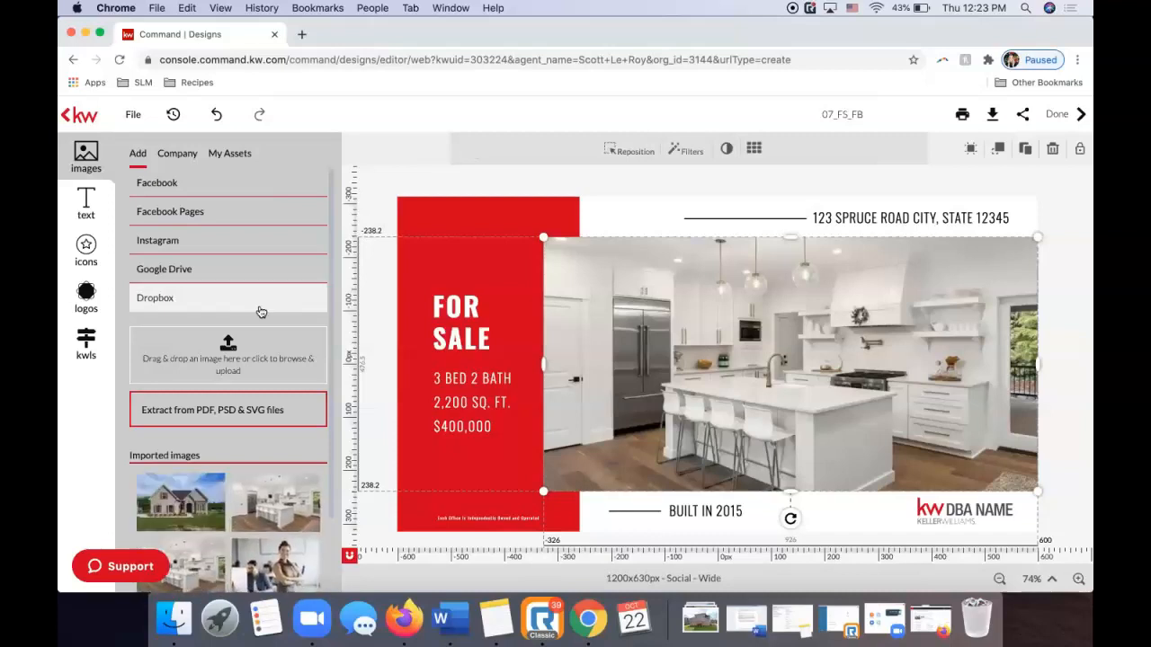
scroll(205, 419, down, 2)
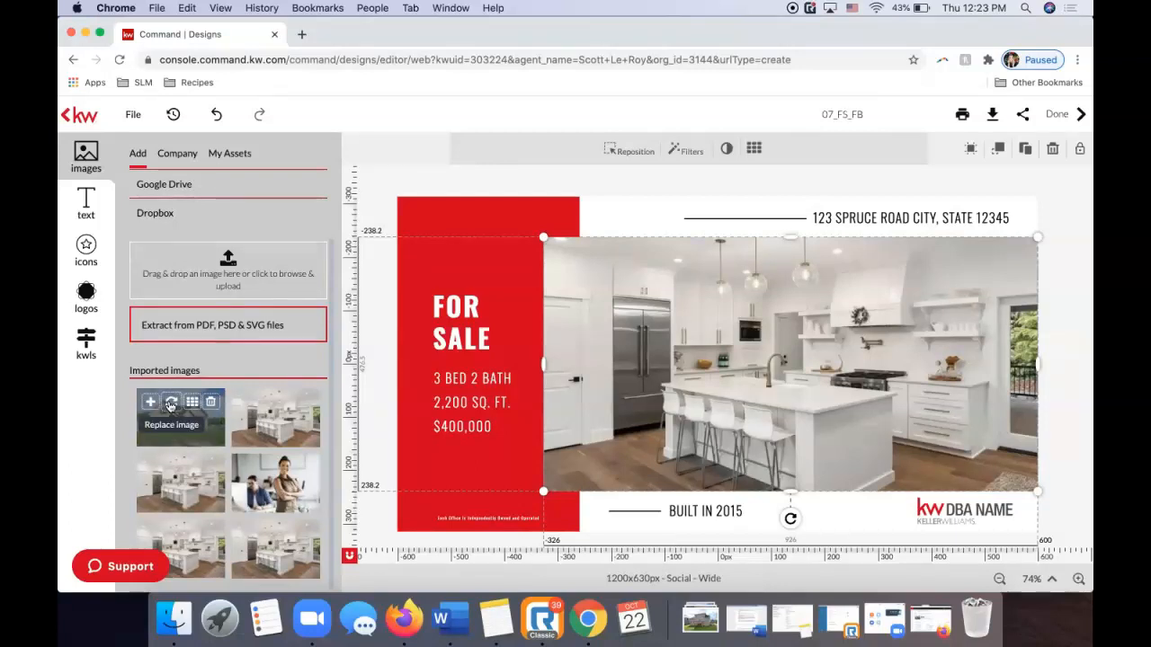
Swap the kitchen photo for the house exterior and reposition it slightly within its frame.
click(171, 405)
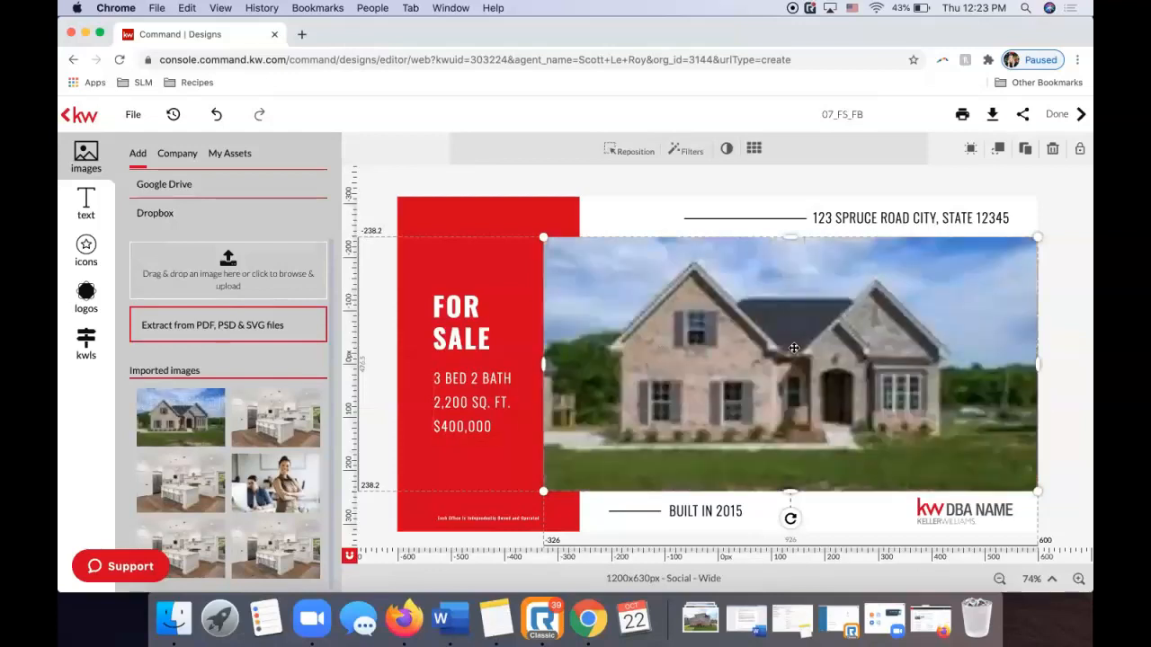
click(1065, 249)
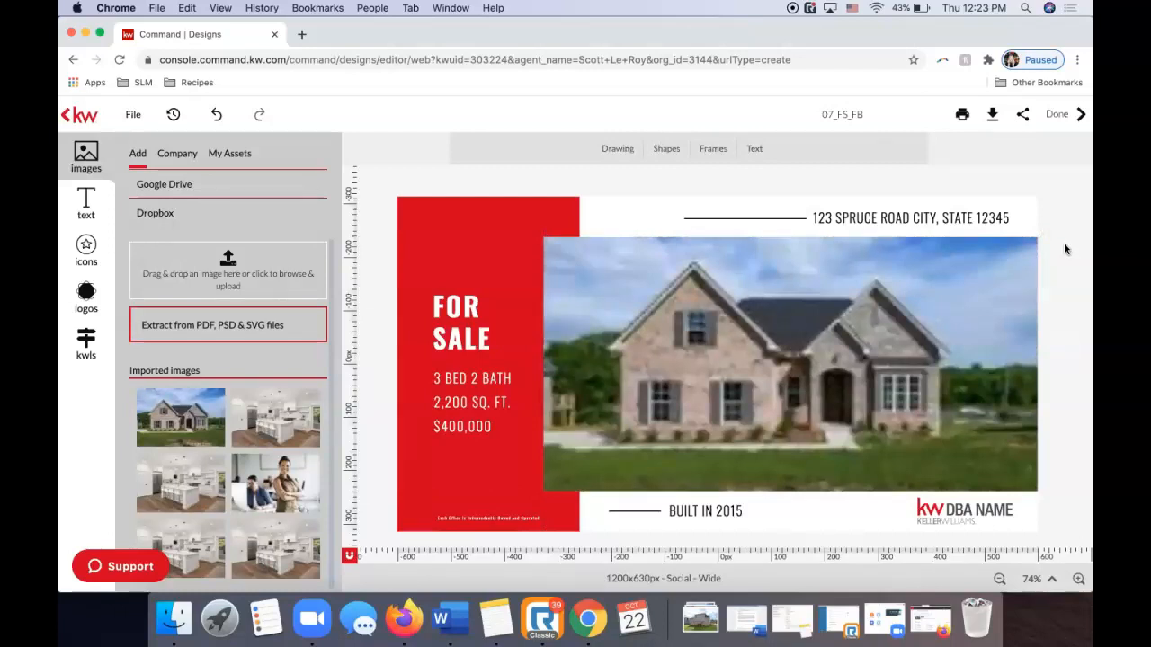
click(892, 270)
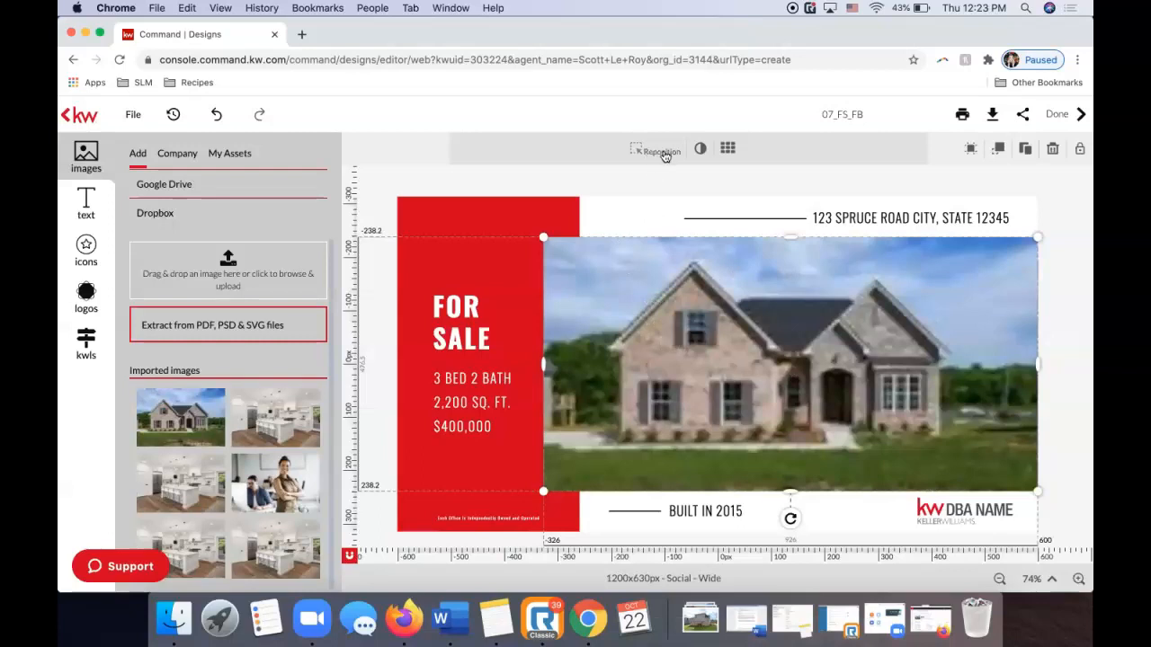
click(665, 155)
mouse_move(689, 337)
mouse_down()
mouse_move(690, 303)
mouse_move(686, 359)
mouse_move(686, 341)
mouse_up()
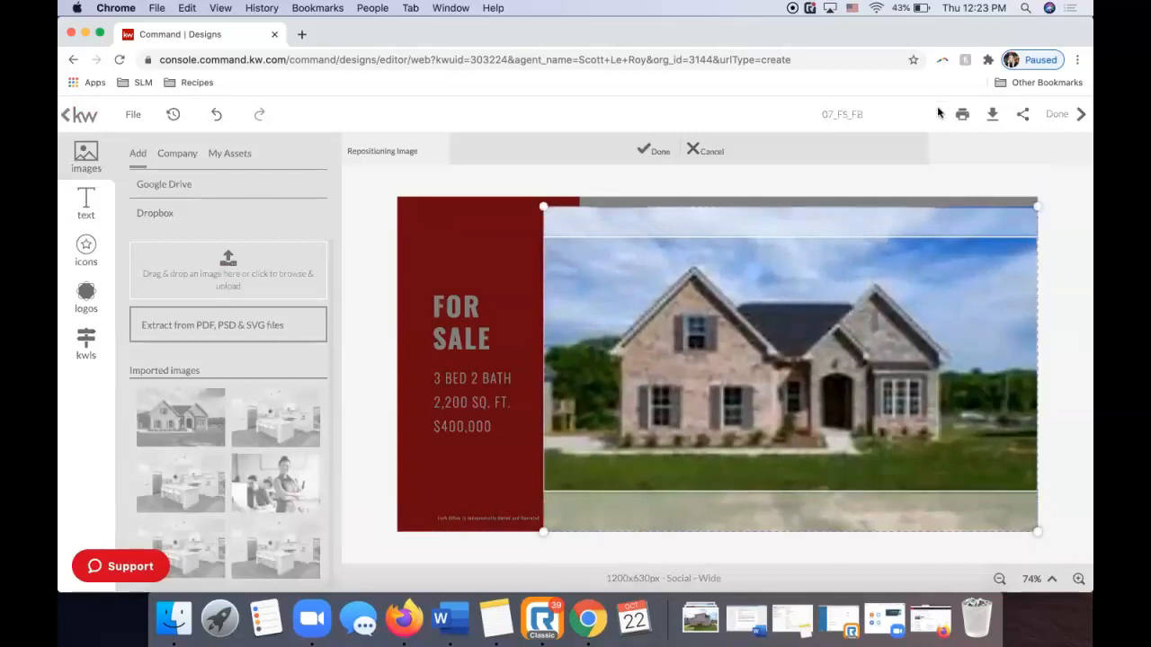
click(657, 150)
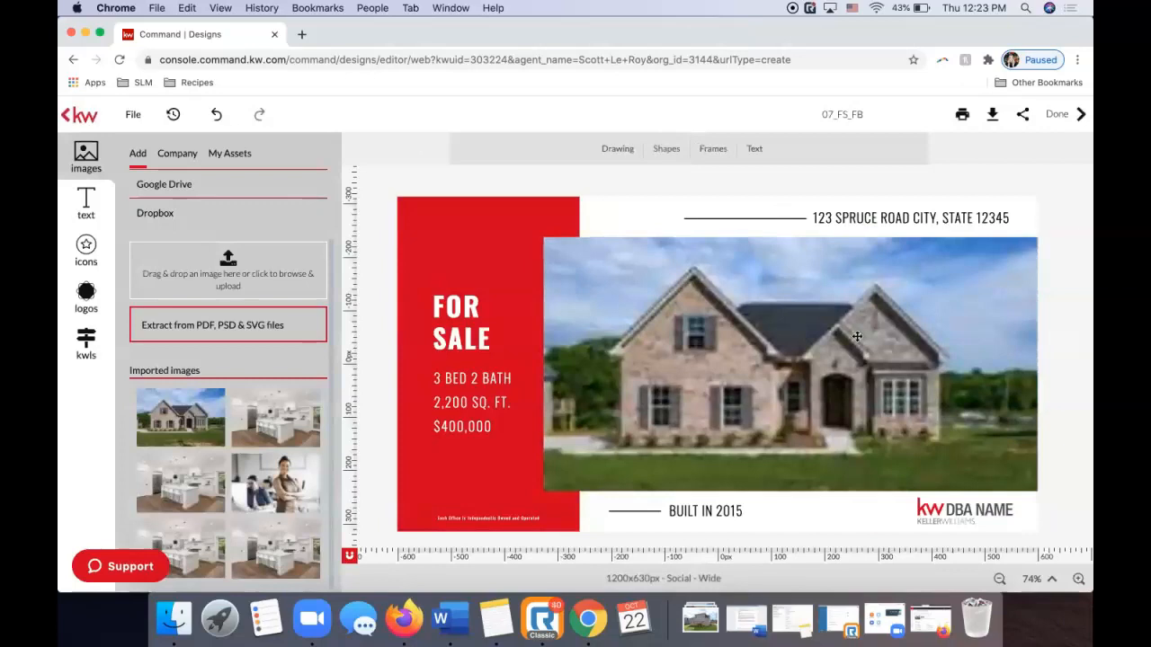
click(688, 341)
click(1078, 313)
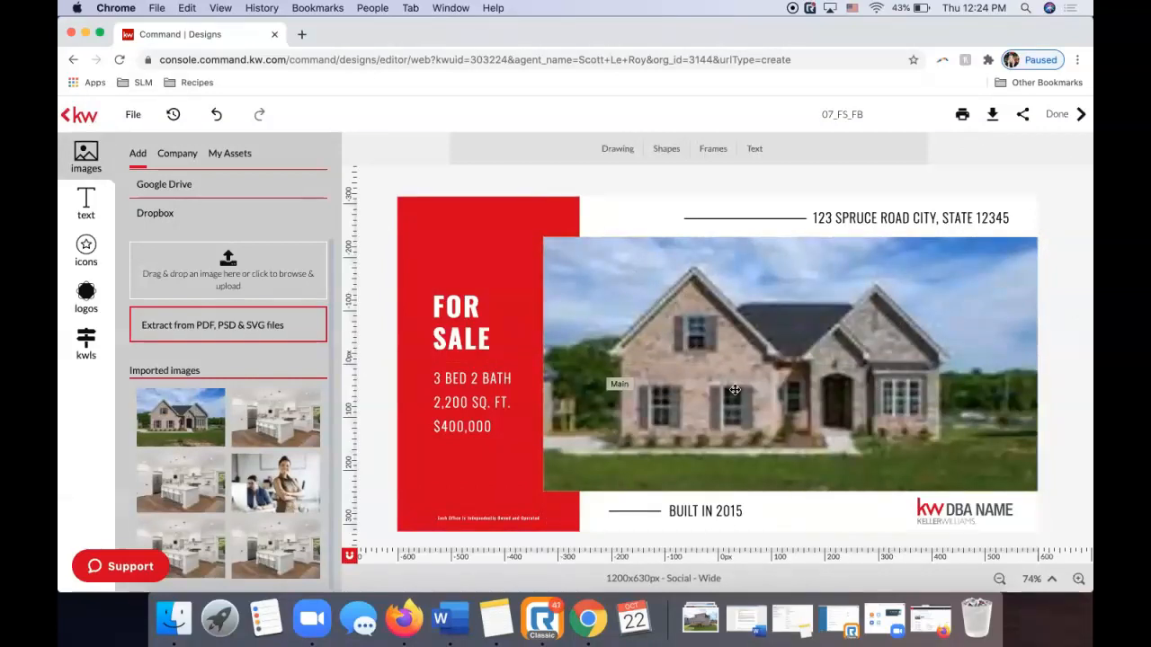
Swap the KW DBA NAME logo for the KW Fort Mill logo, placed at bottom right.
click(948, 518)
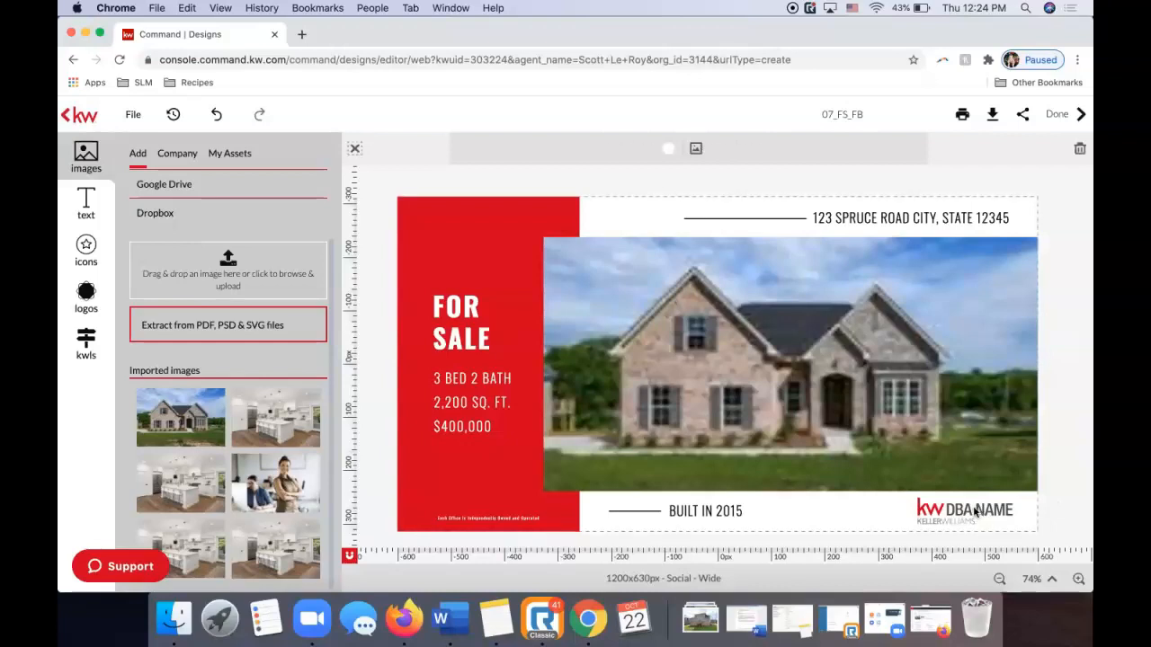
click(977, 509)
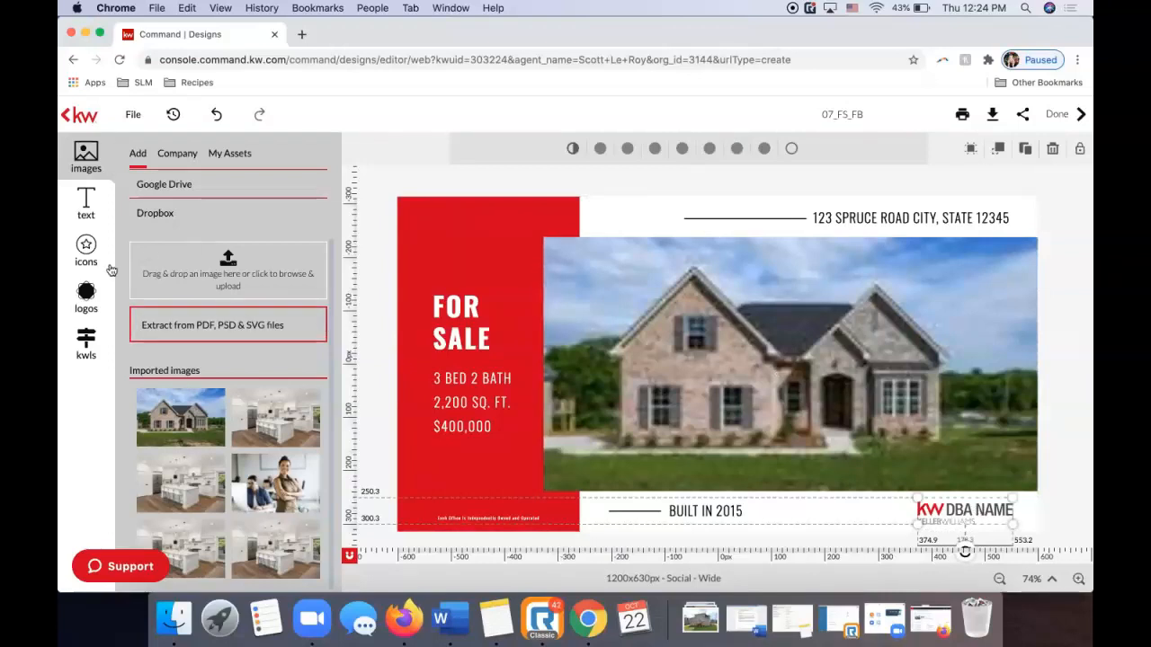
click(87, 292)
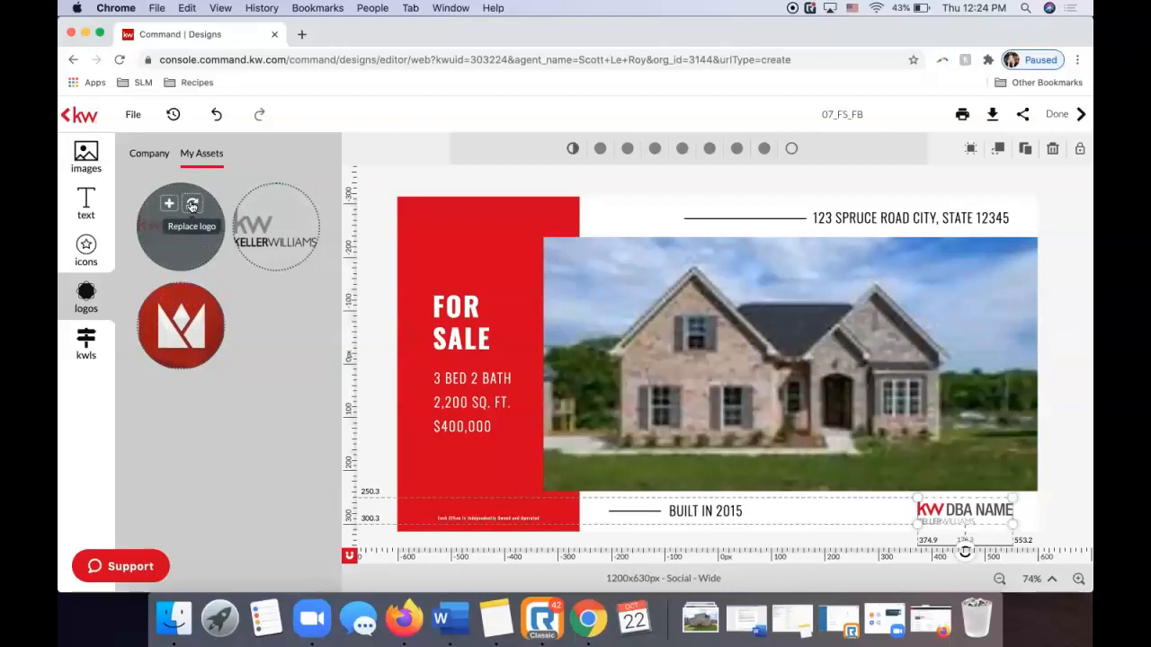
click(192, 205)
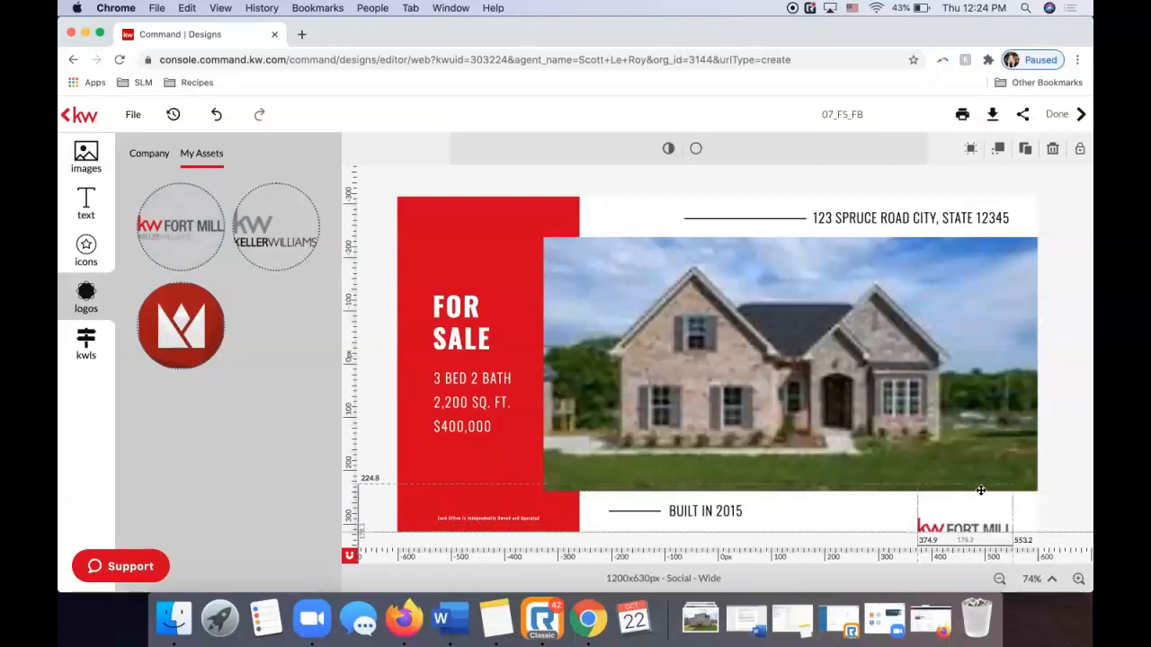
mouse_move(980, 470)
mouse_down()
mouse_move(932, 476)
mouse_move(926, 454)
mouse_move(946, 325)
mouse_move(908, 404)
mouse_move(924, 438)
mouse_move(990, 472)
mouse_up()
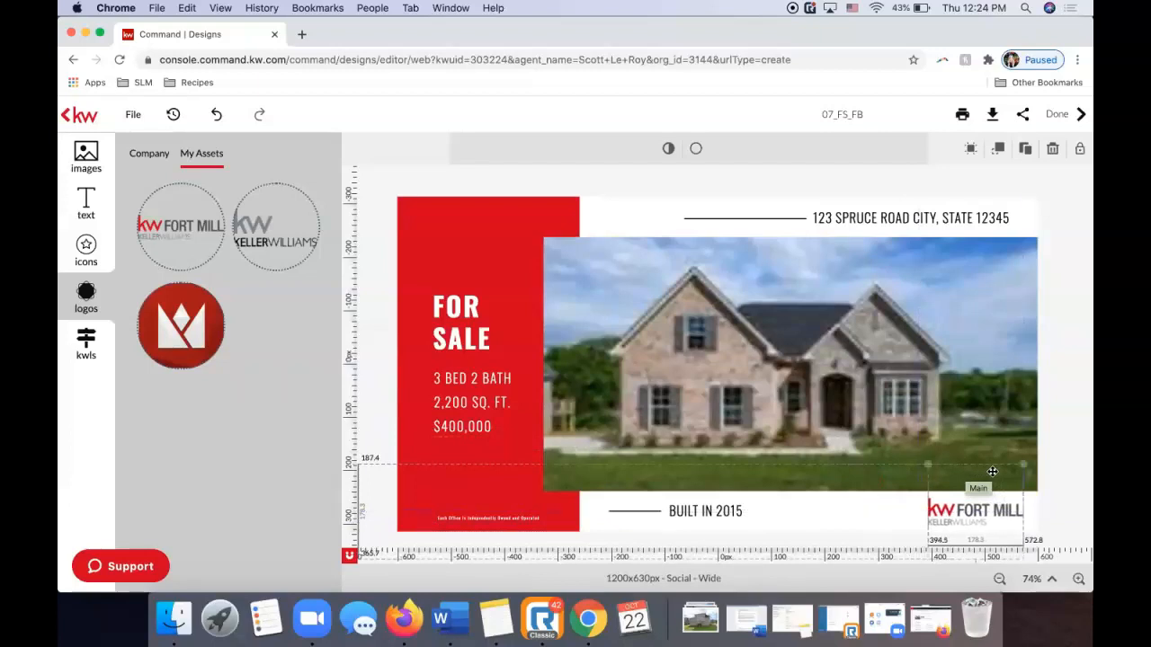
click(1062, 448)
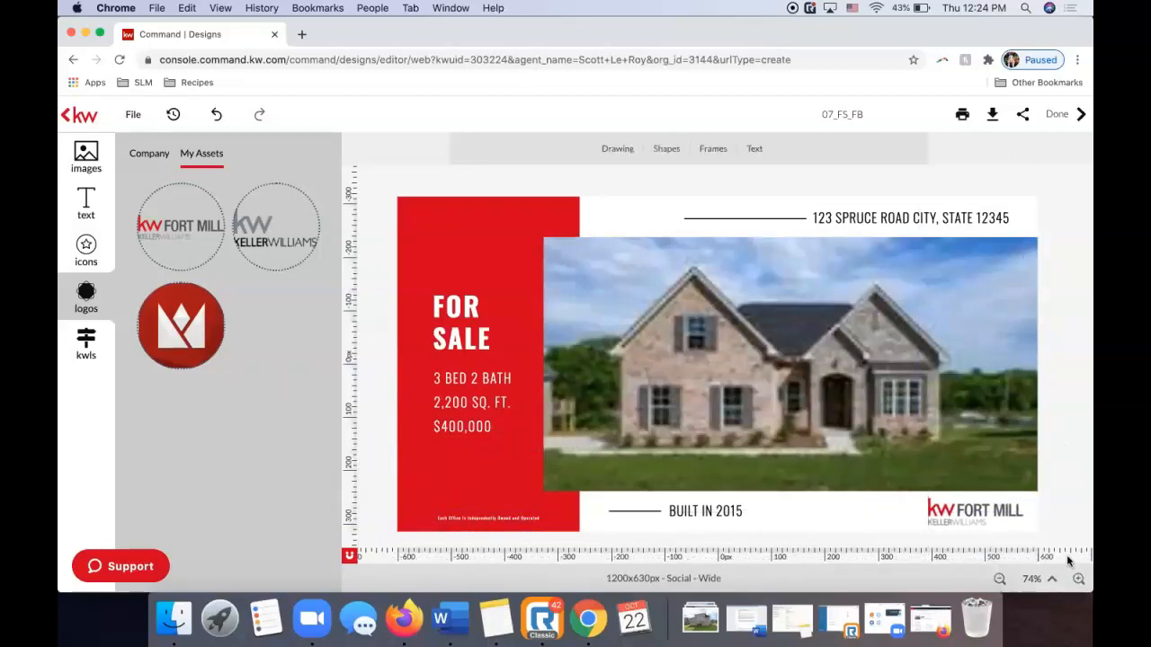
Replace the main photo with the first My Assets house image, shifted slightly down.
click(1079, 580)
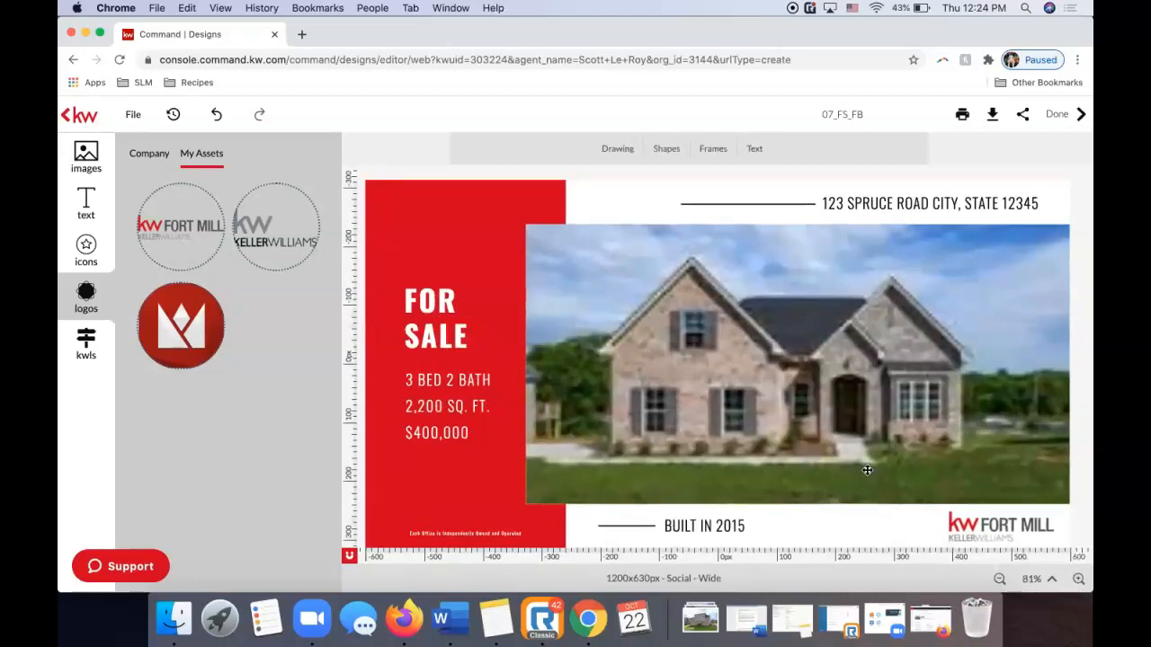
click(746, 350)
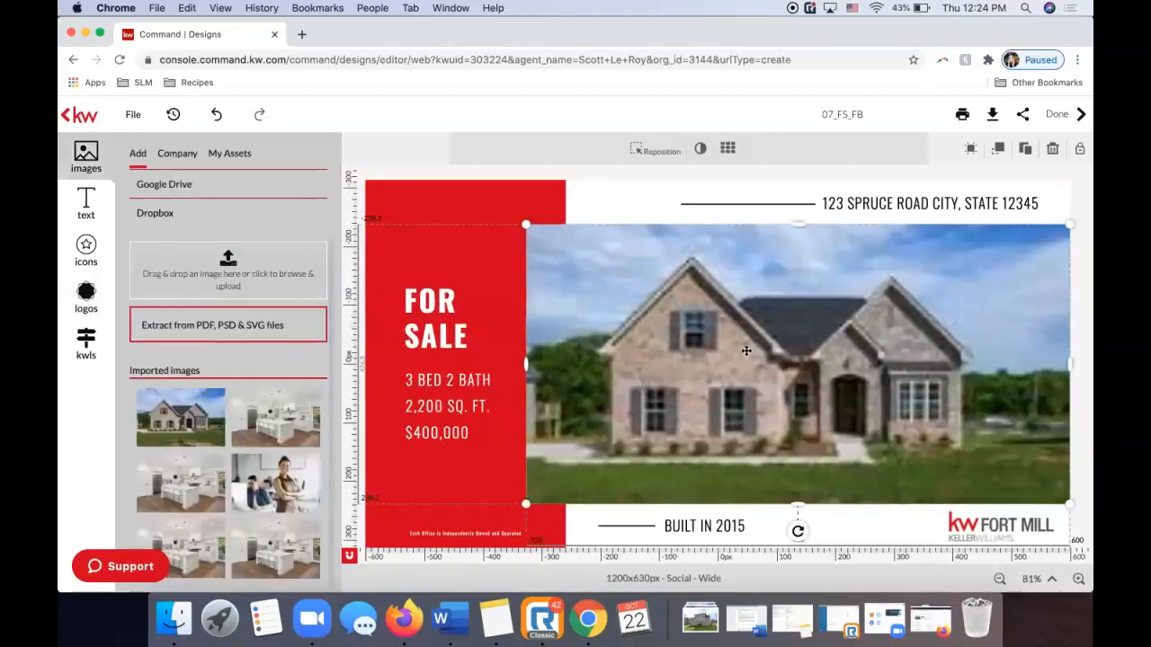
click(235, 153)
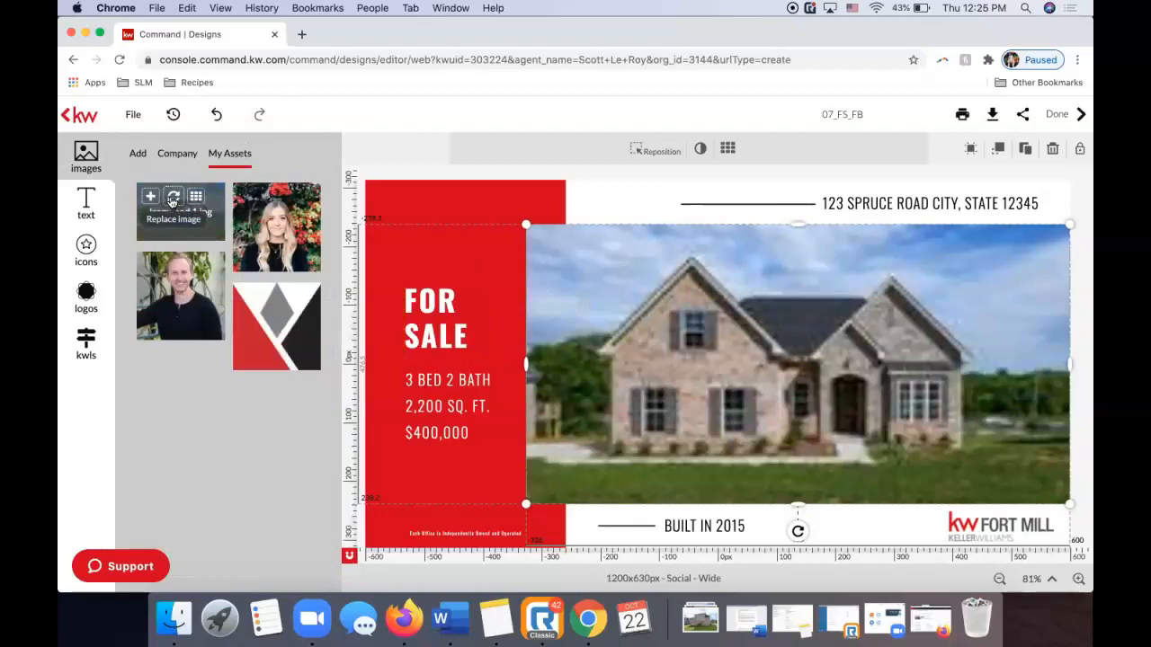
click(173, 197)
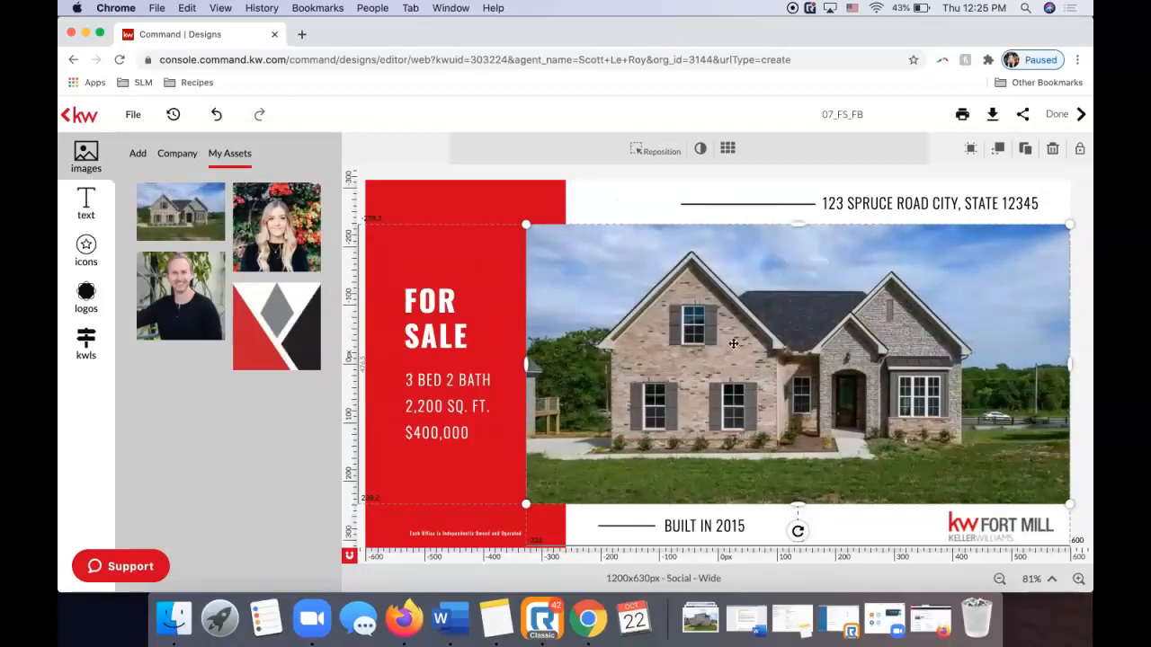
click(657, 151)
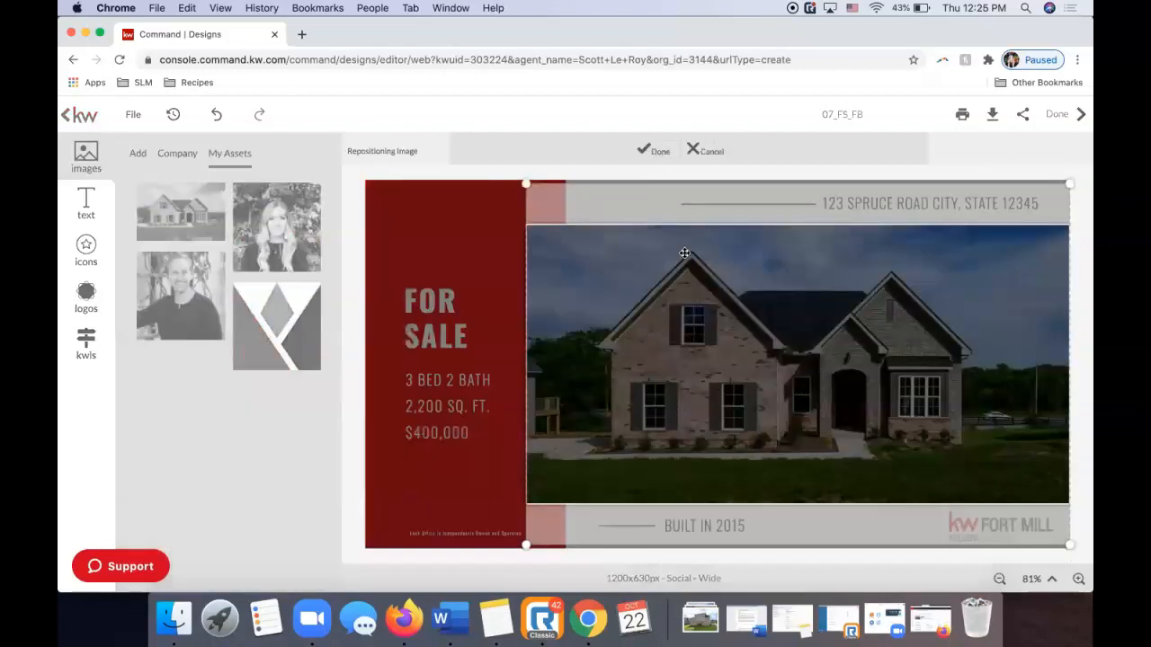
drag(698, 301, 699, 313)
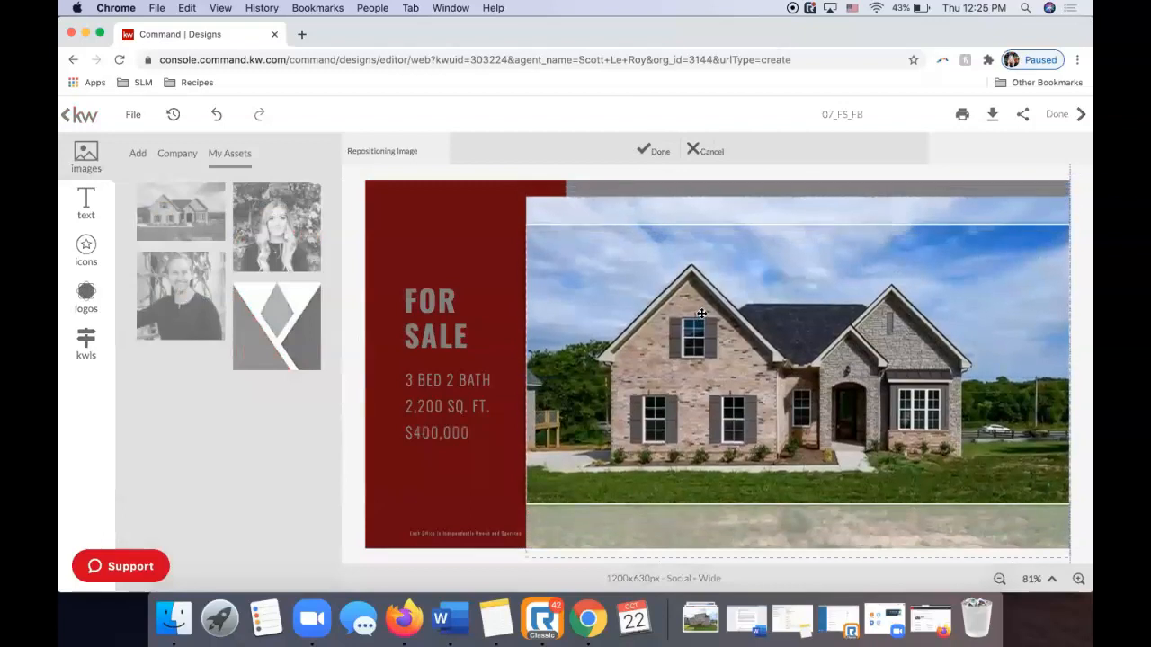
click(655, 150)
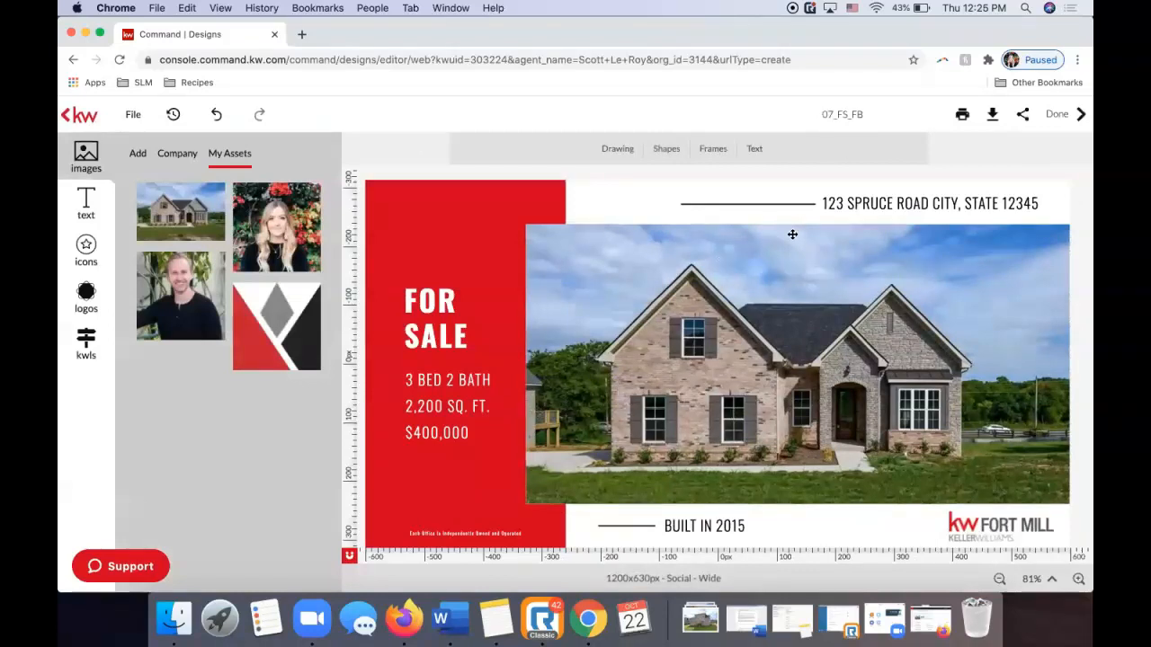
Fill the header address text with the listing's Property Address from Listing Details.
click(851, 207)
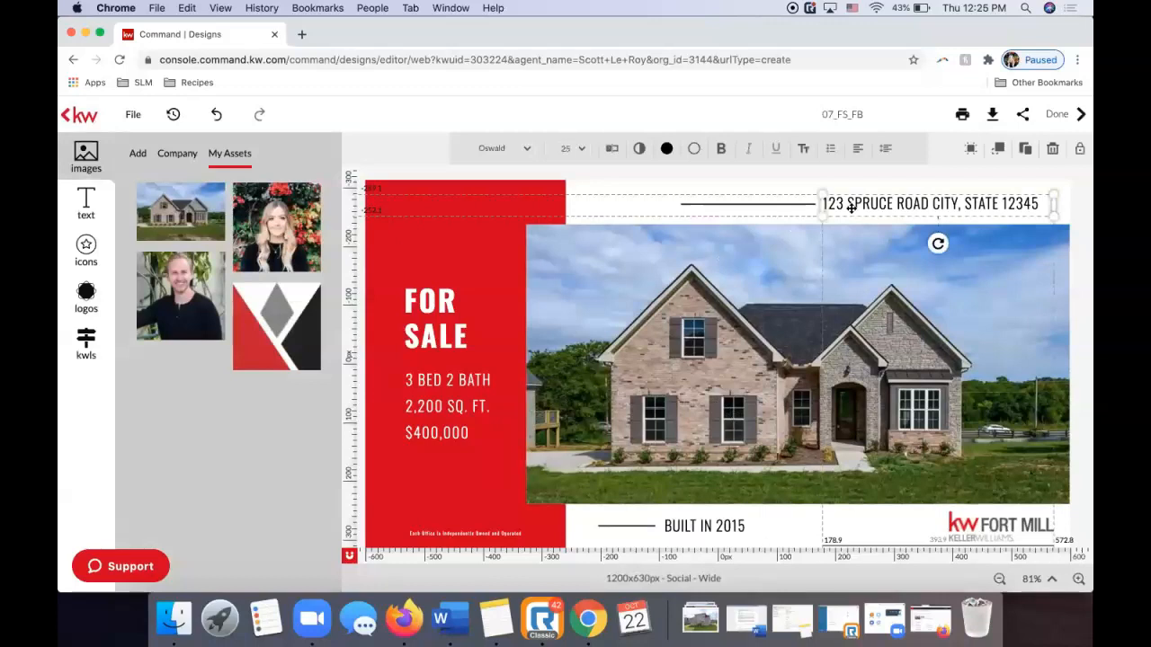
click(859, 203)
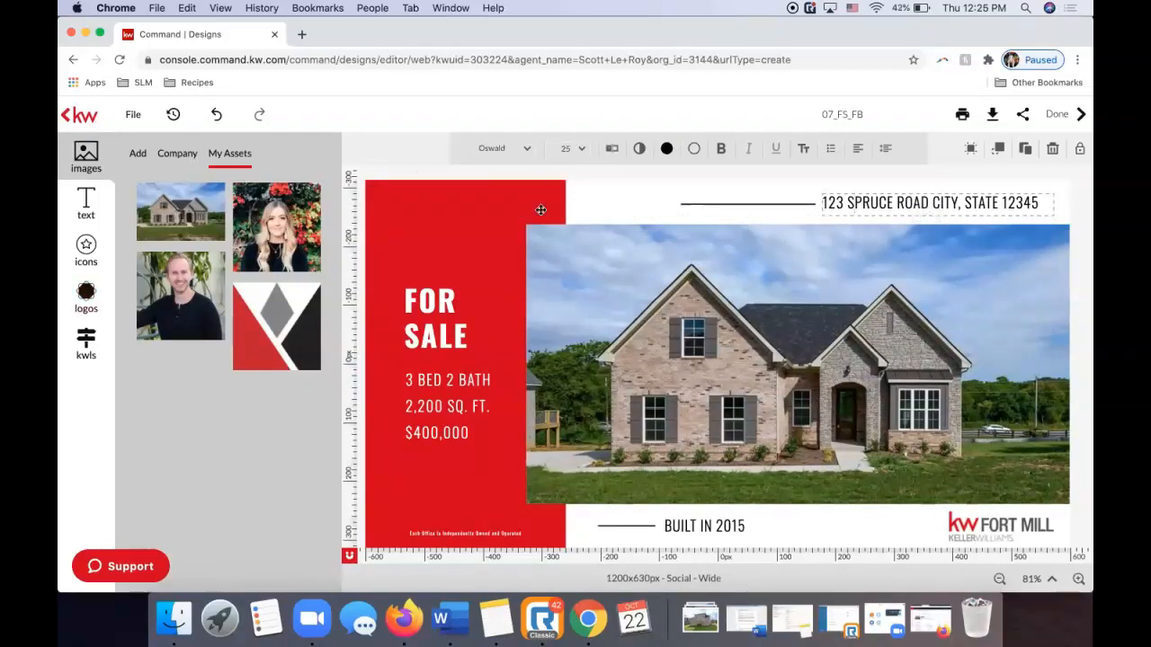
click(86, 340)
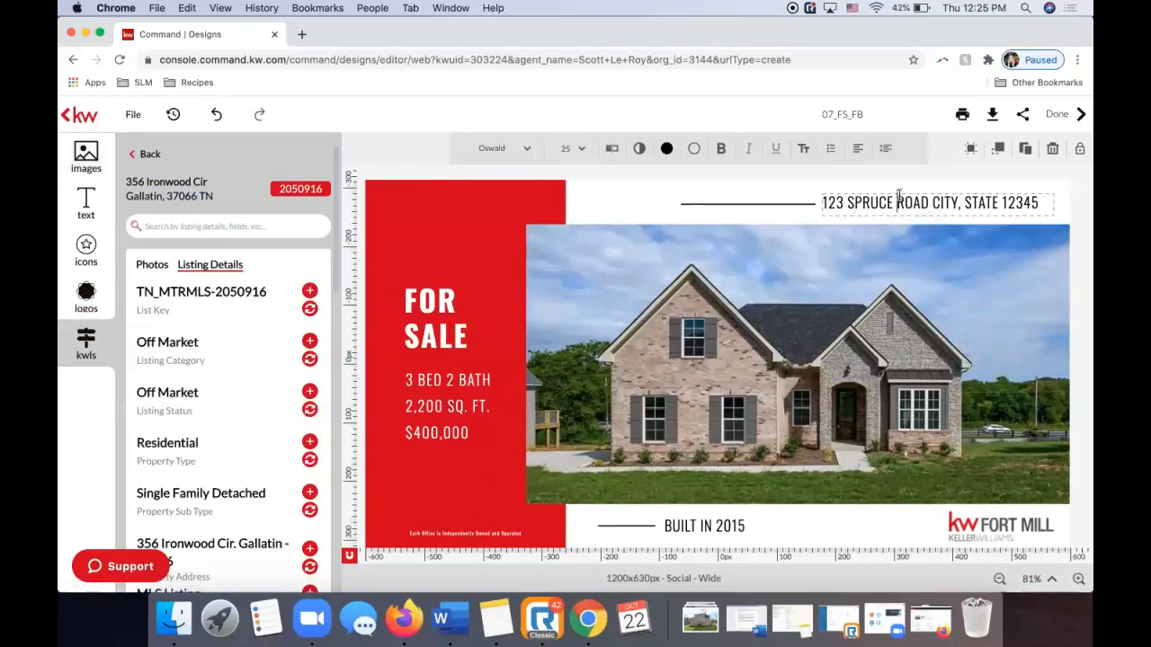
click(895, 201)
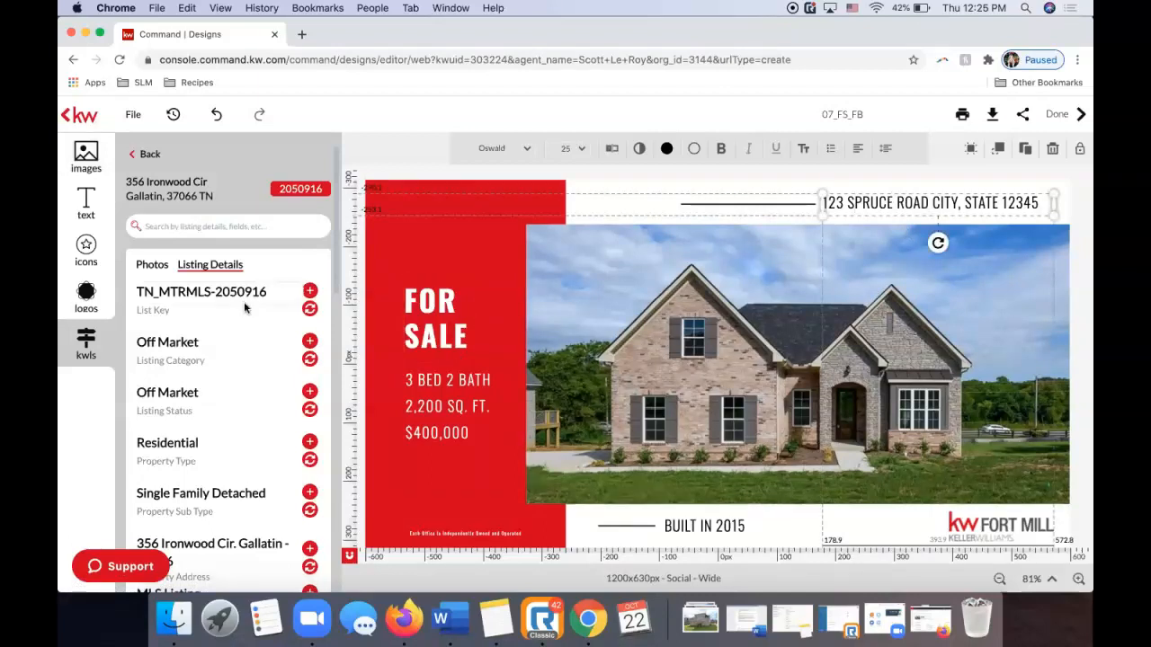
scroll(244, 305, down, 5)
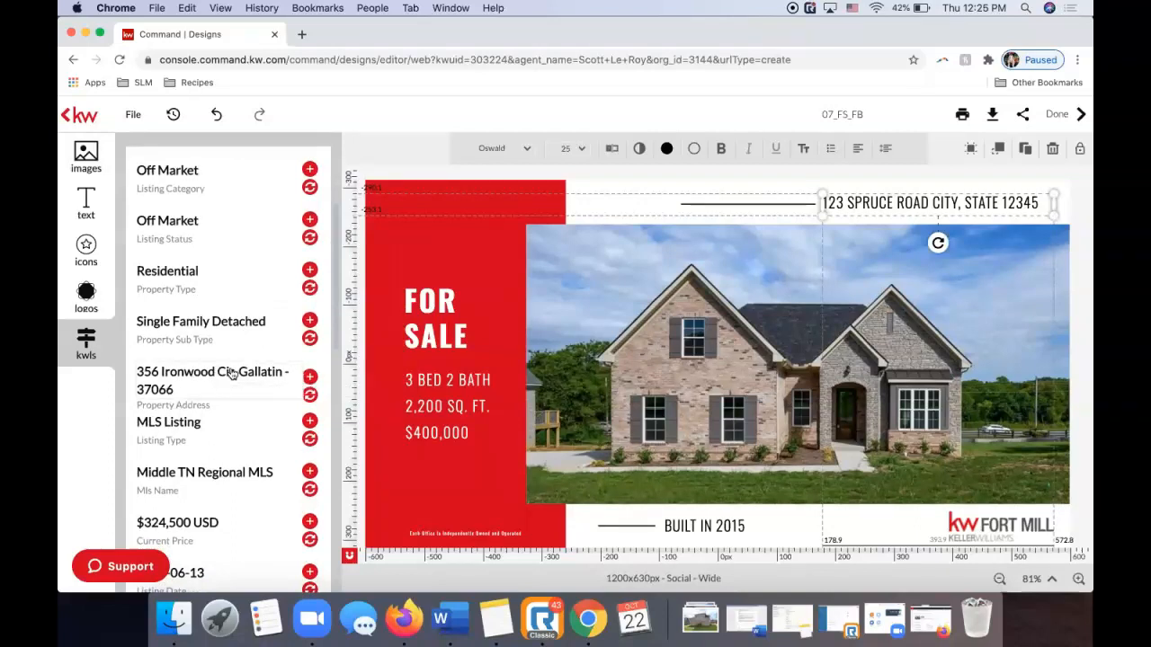
click(309, 397)
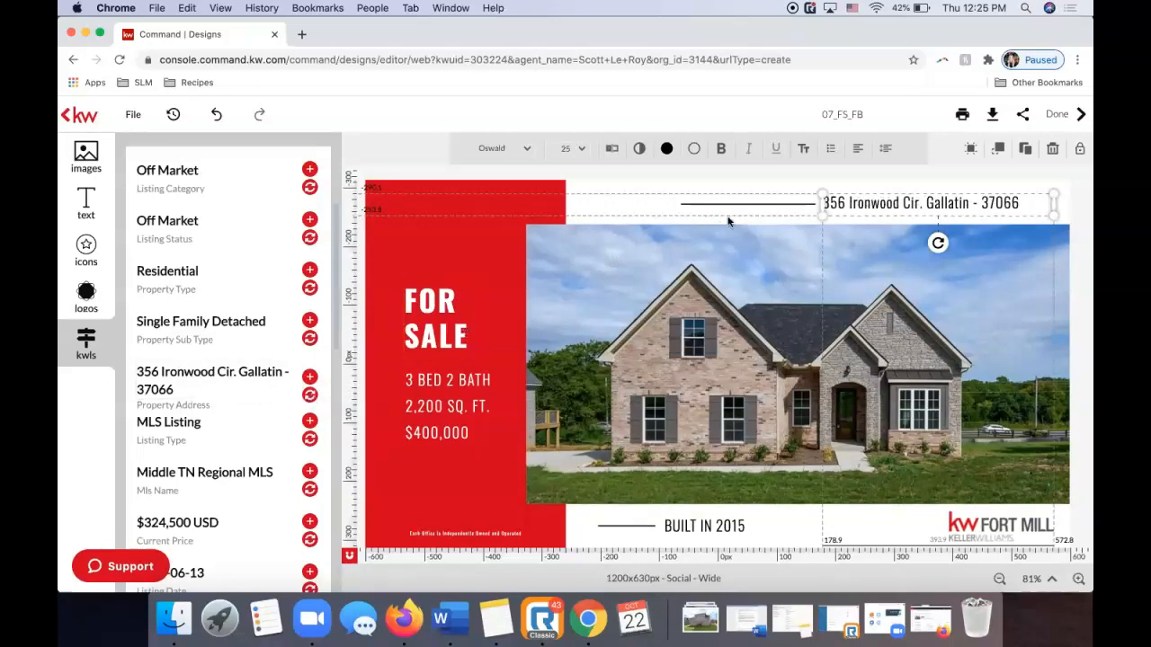
click(880, 187)
Edit the address to spell out 'Circle', add ', TN' before the ZIP, and nudge it.
click(884, 203)
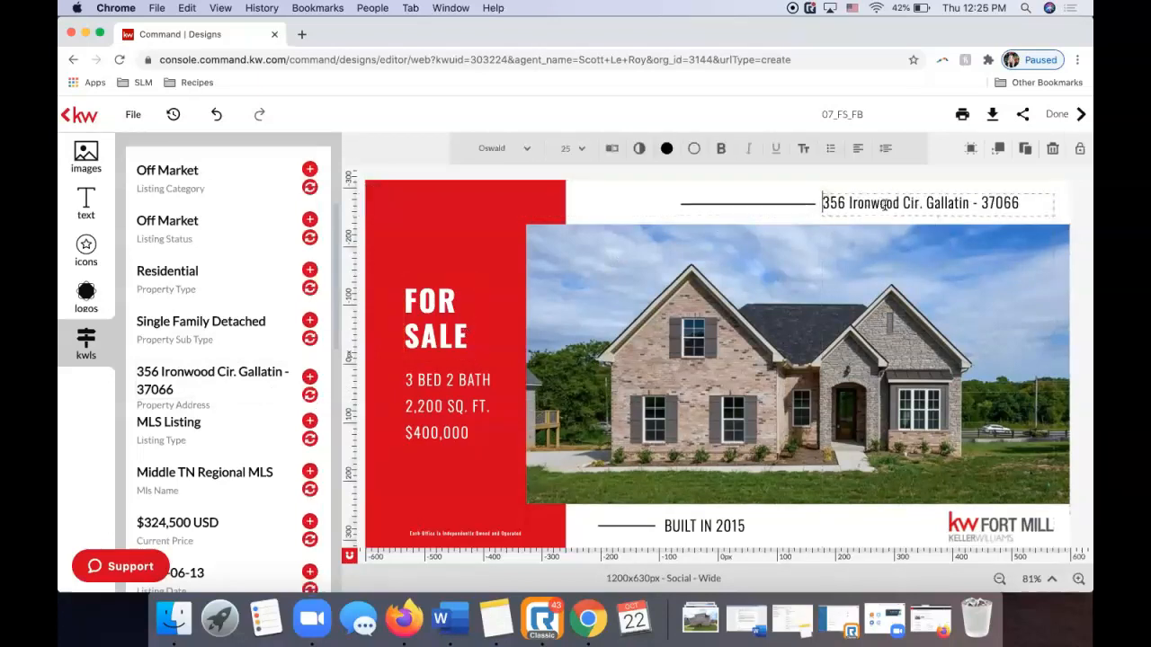
click(917, 204)
key(BackSpace)
text(cle)
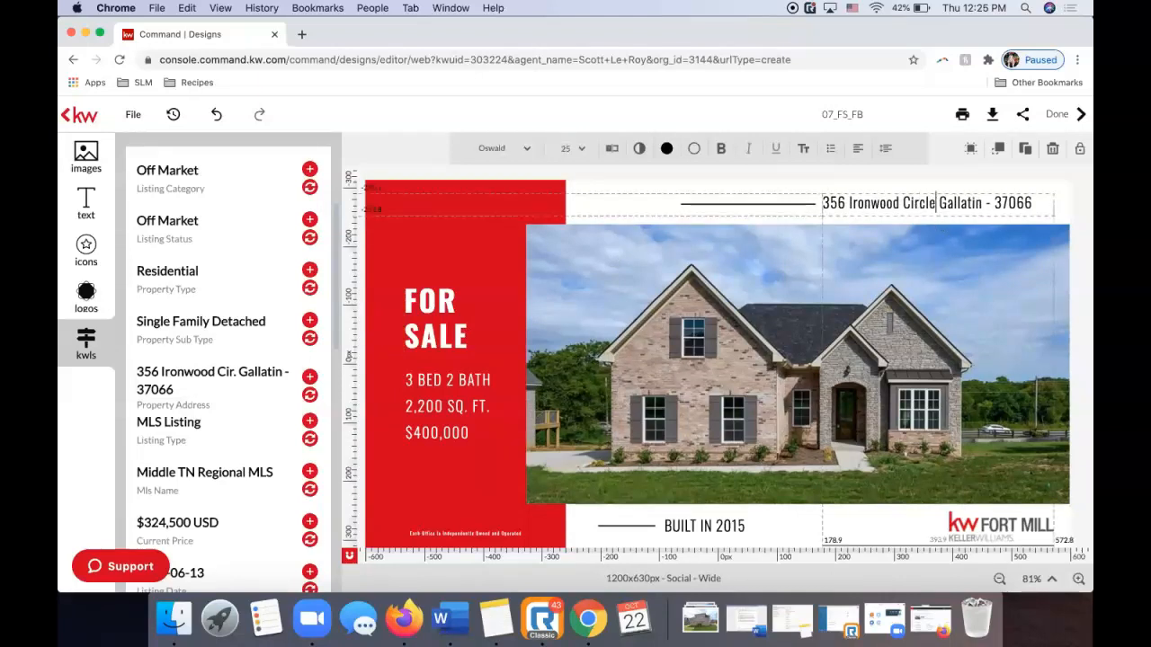
click(989, 201)
key(BackSpace)
key(BackSpace)
text(, TN)
key(Escape)
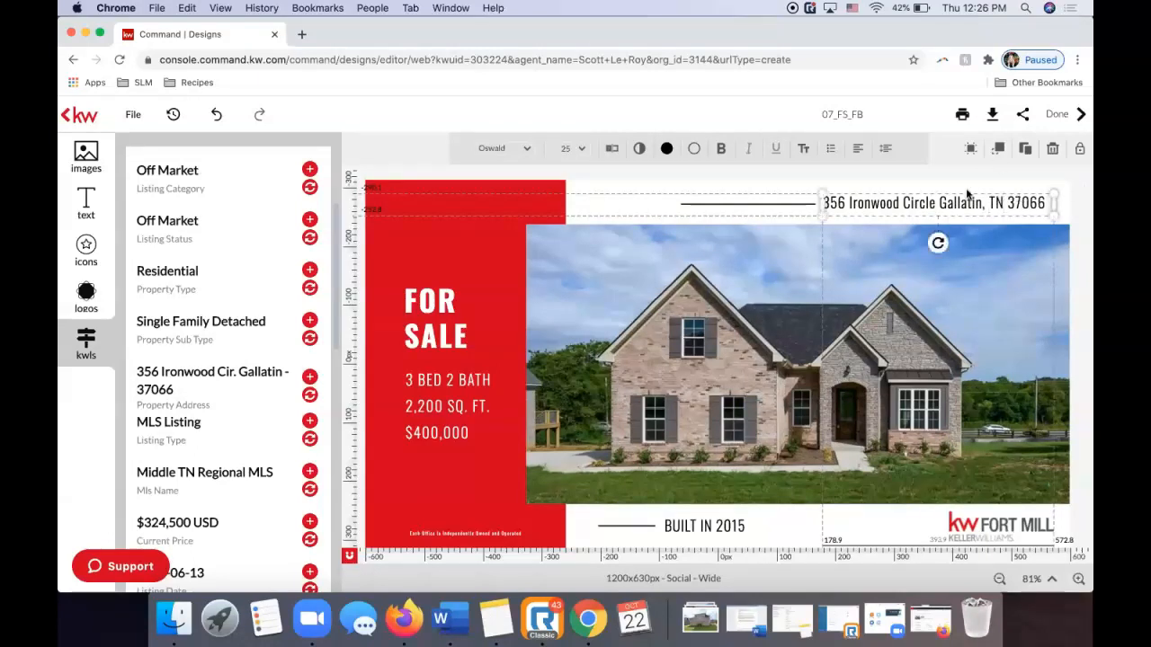
drag(959, 194, 963, 193)
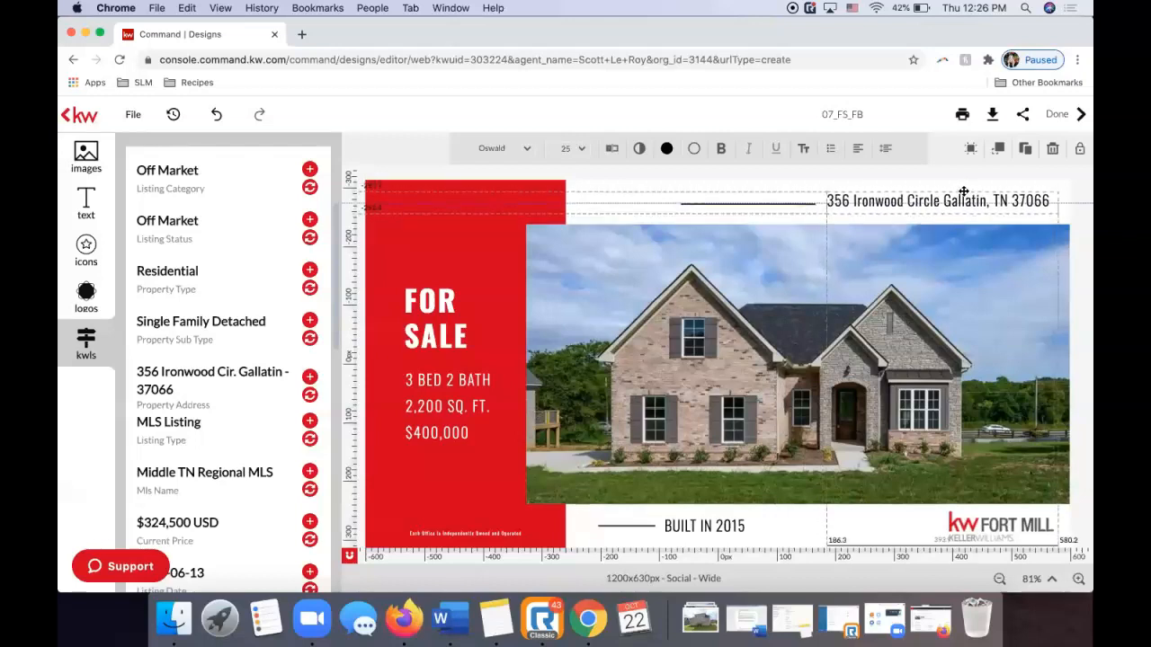
Apply the Century Gothic font to the whole header address line.
click(958, 202)
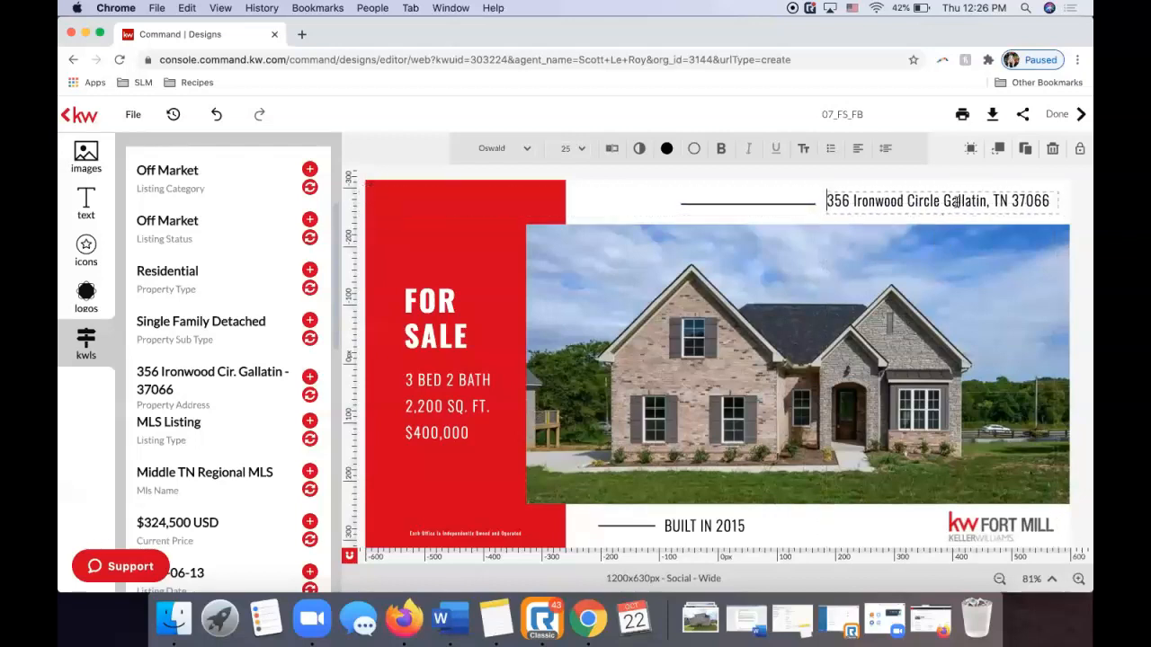
triple_click(937, 201)
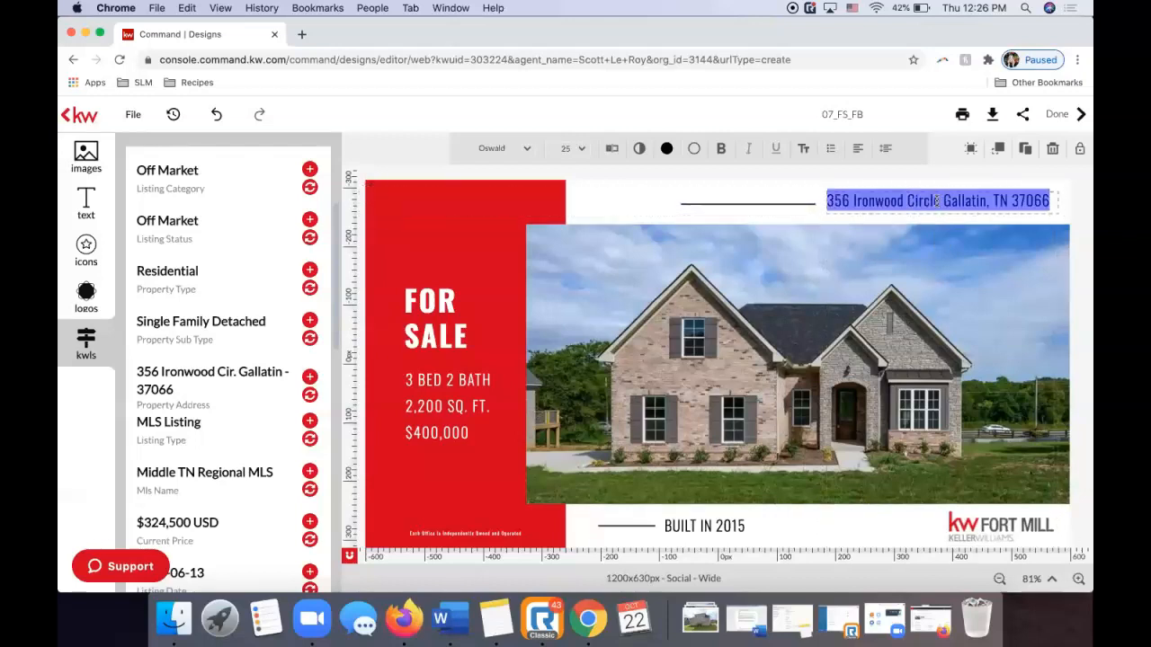
click(534, 148)
mouse_move(441, 273)
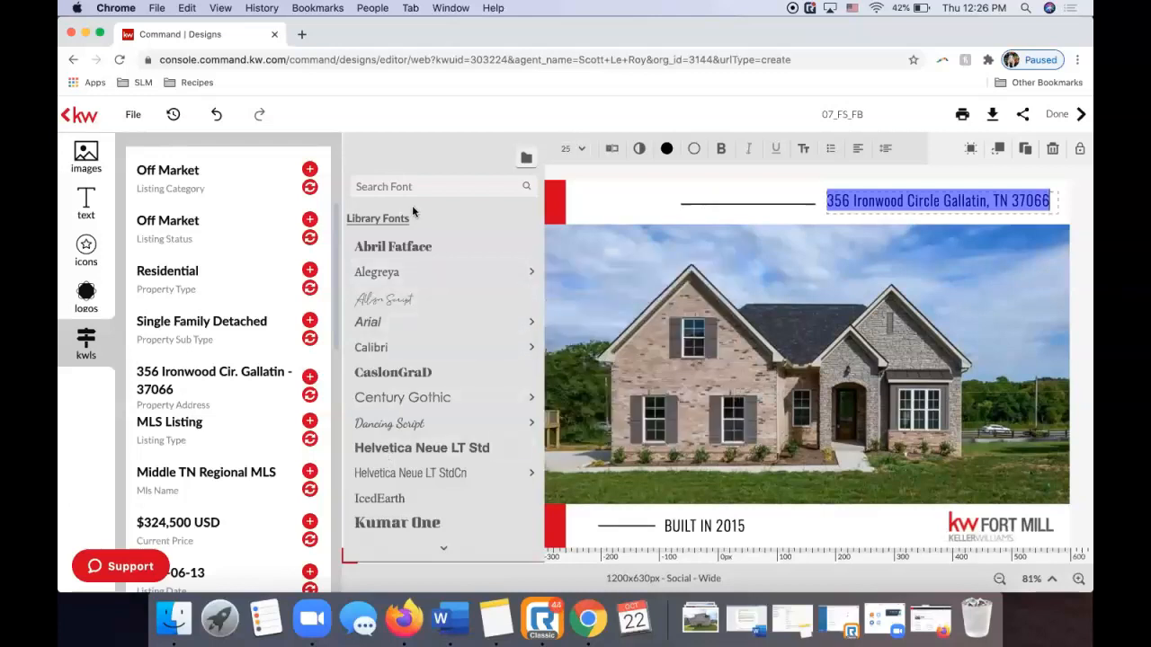
mouse_move(387, 350)
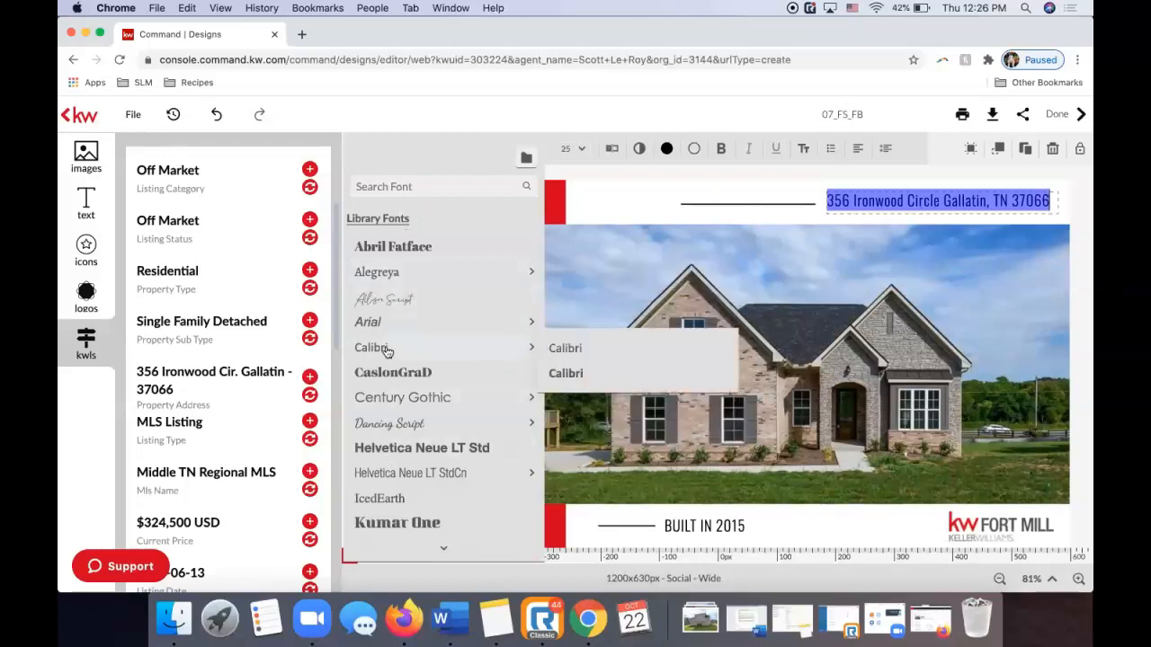
scroll(388, 351, down, 5)
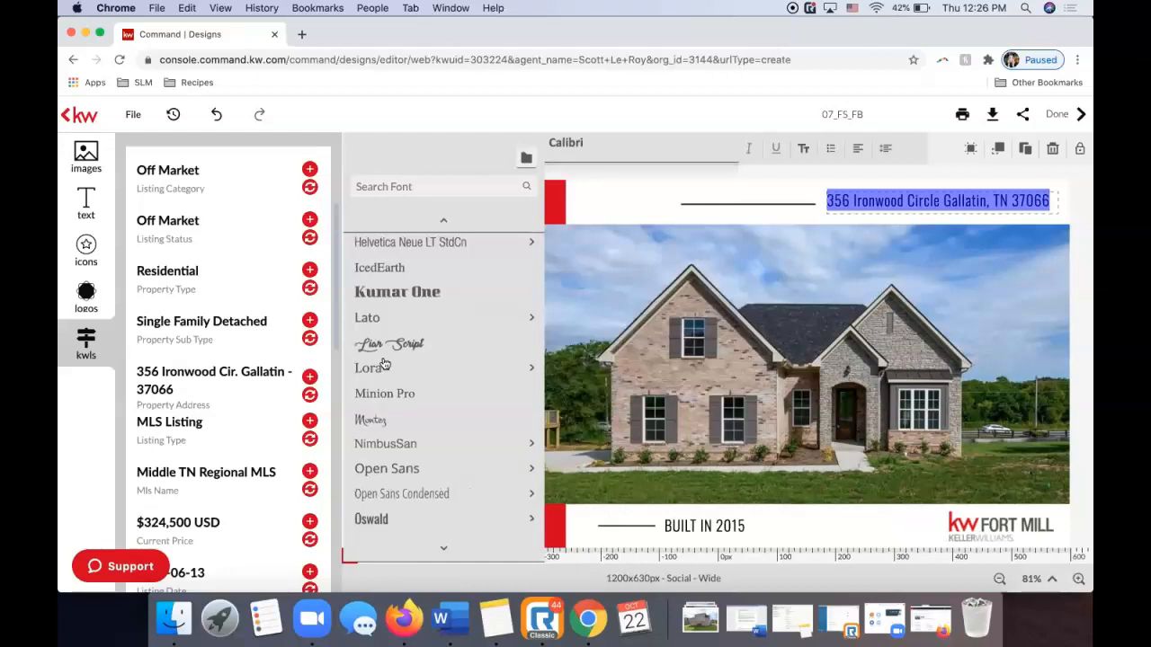
scroll(387, 353, up, 4)
click(388, 356)
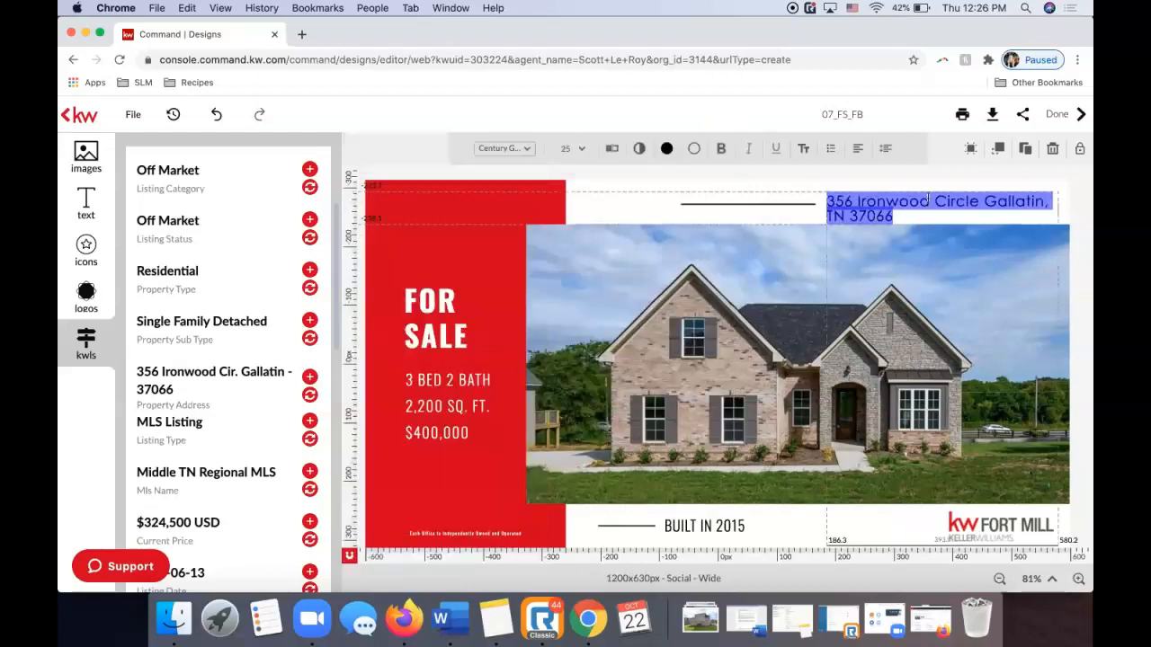
click(735, 185)
click(731, 207)
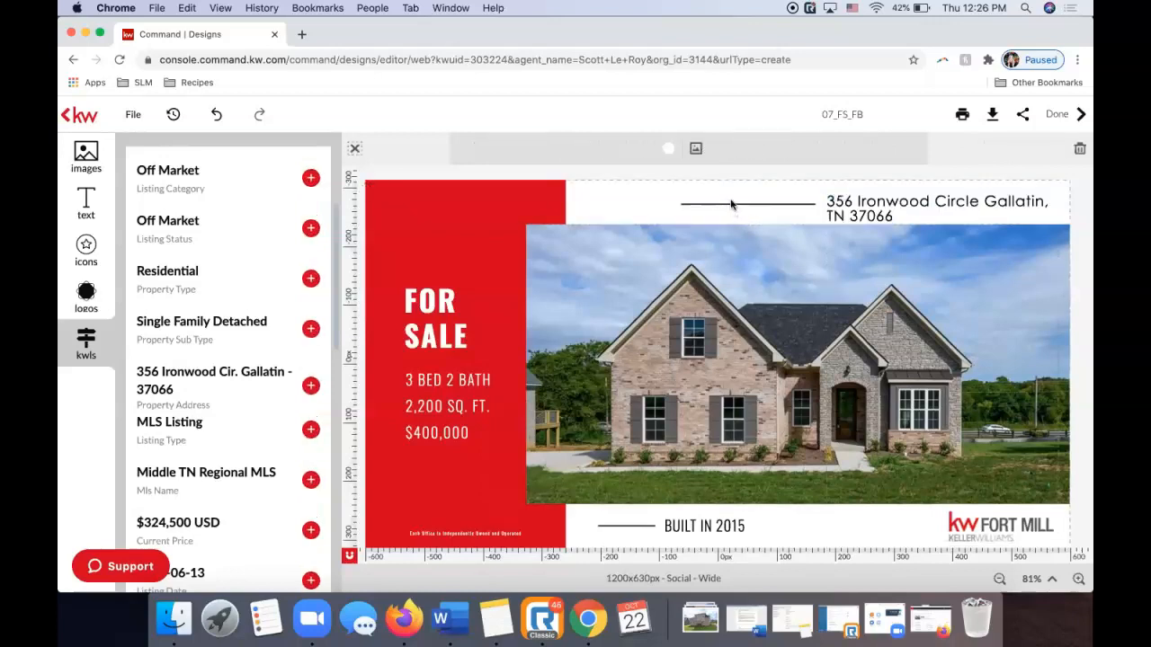
Shift the rule beside the address left and widen the address box onto one line.
drag(731, 208, 698, 204)
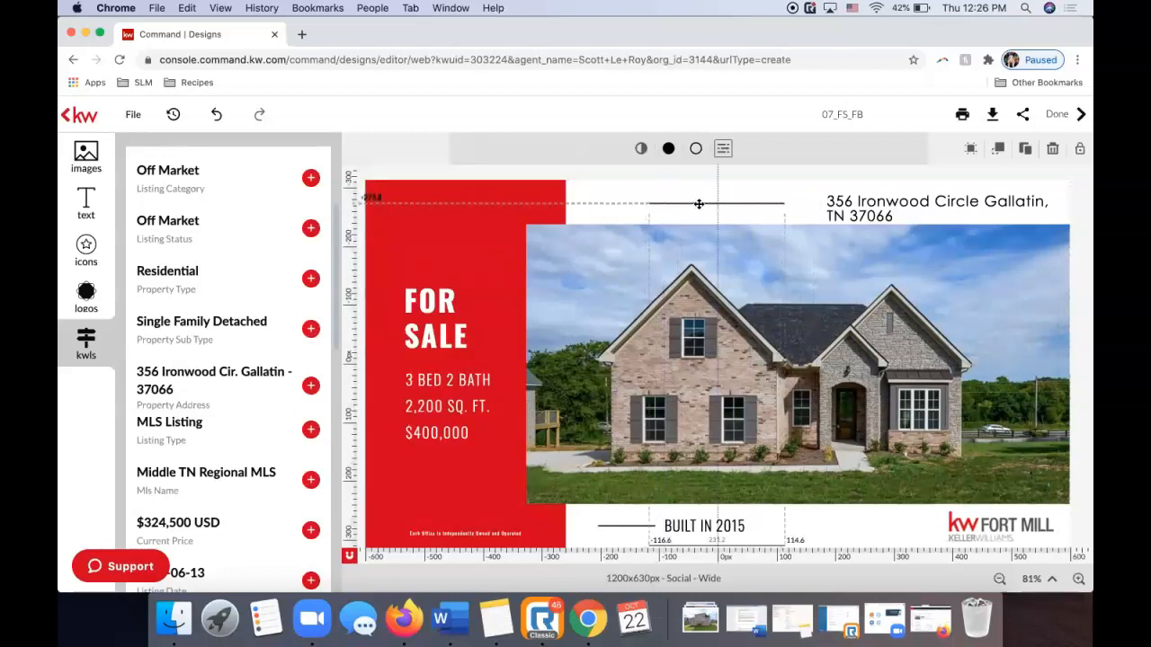
click(850, 203)
drag(822, 209, 671, 201)
click(1084, 210)
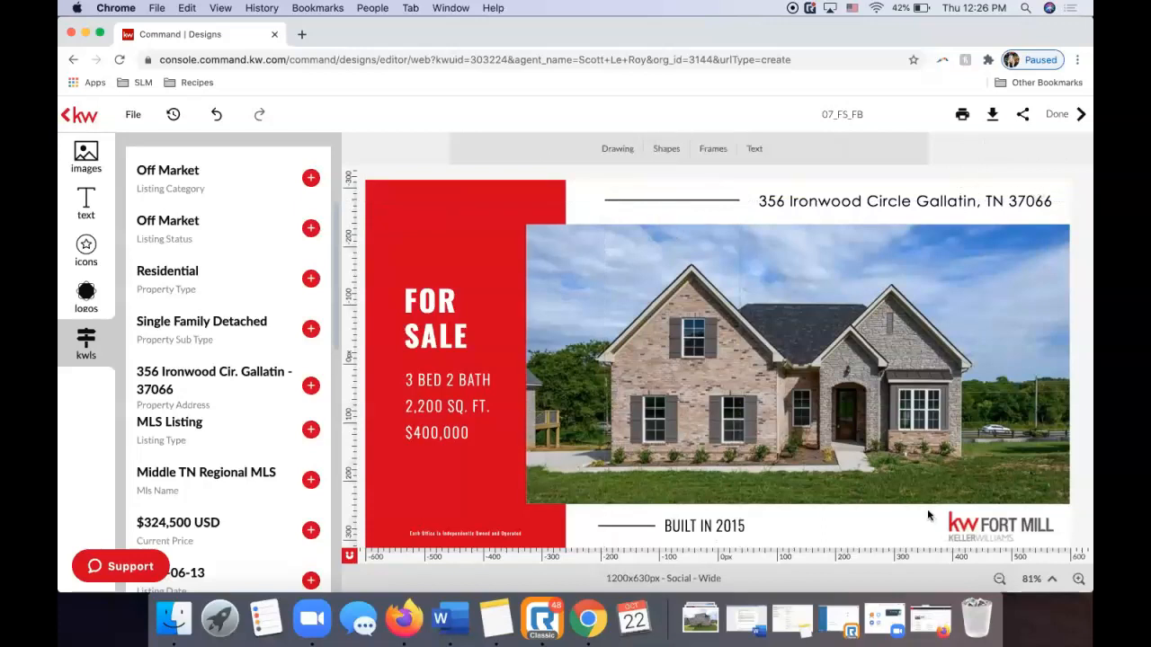
Change the footer from BUILT IN 2015 to BUILT IN 2019, undoing a trial Year Built swap.
click(719, 519)
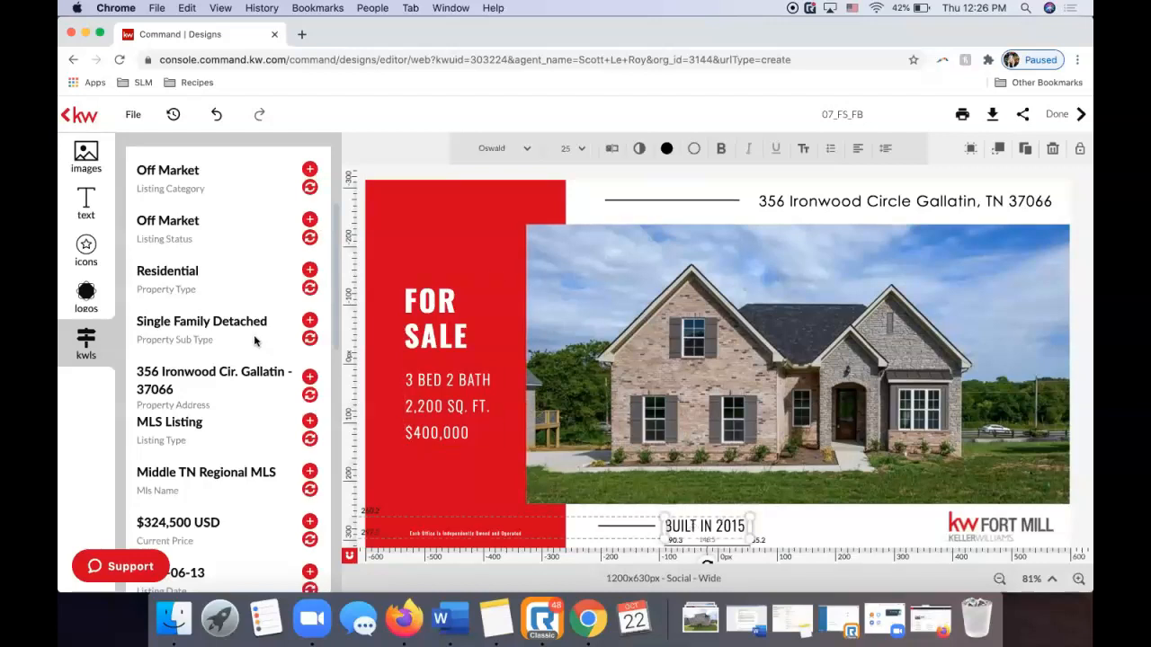
scroll(267, 378, down, 3)
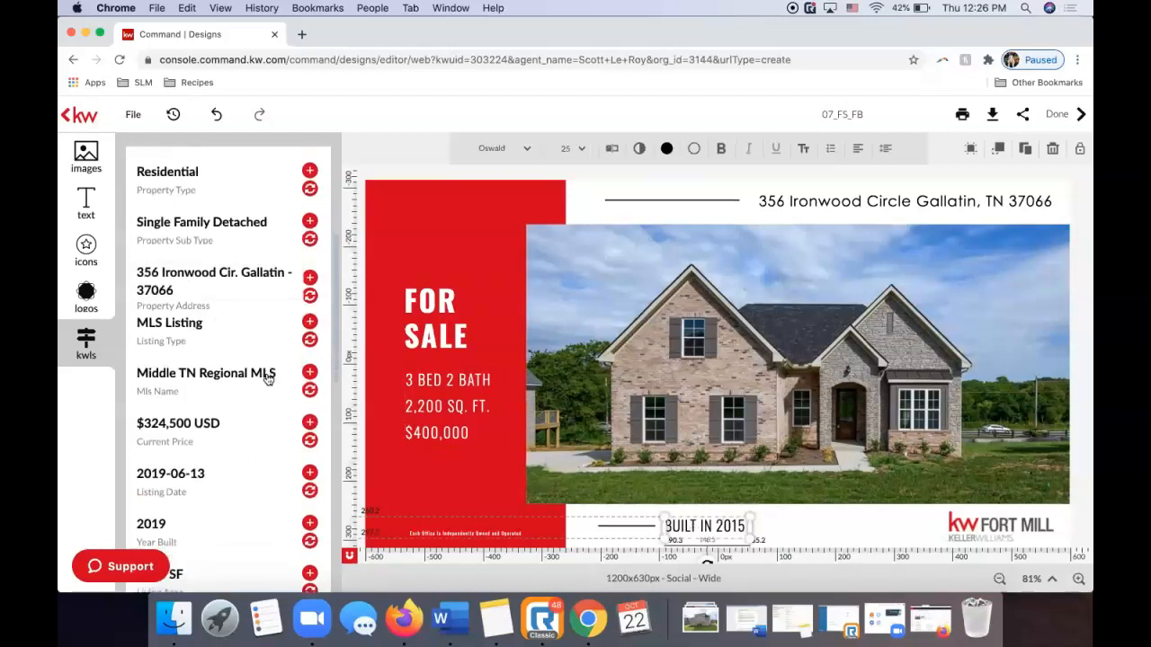
scroll(267, 380, down, 3)
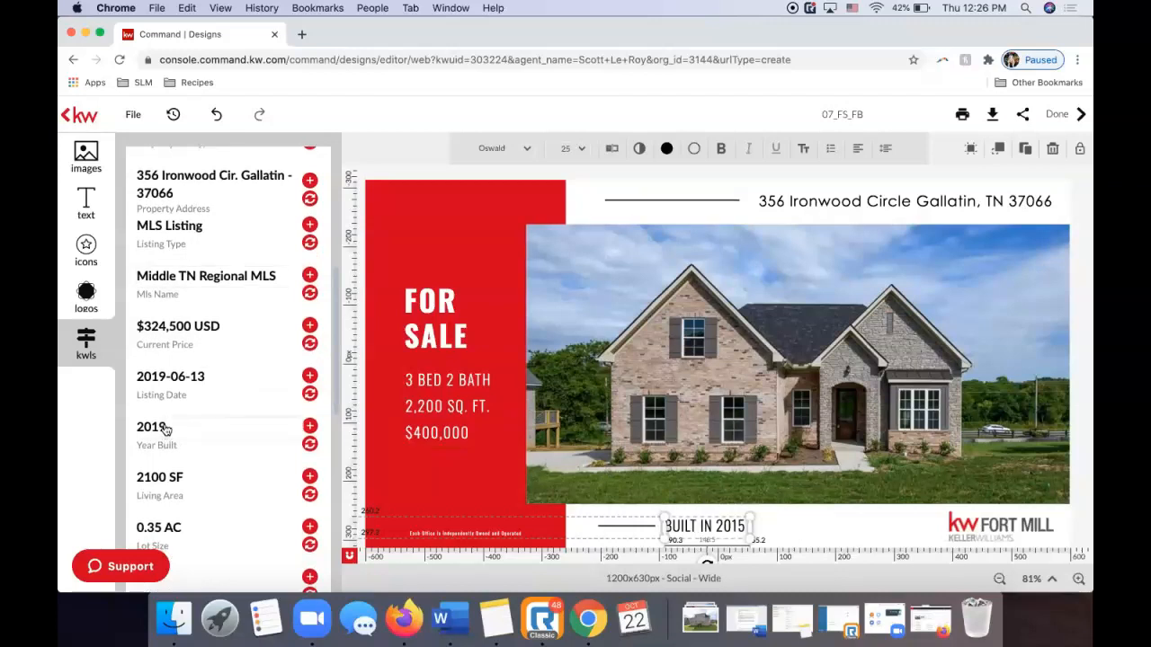
click(310, 445)
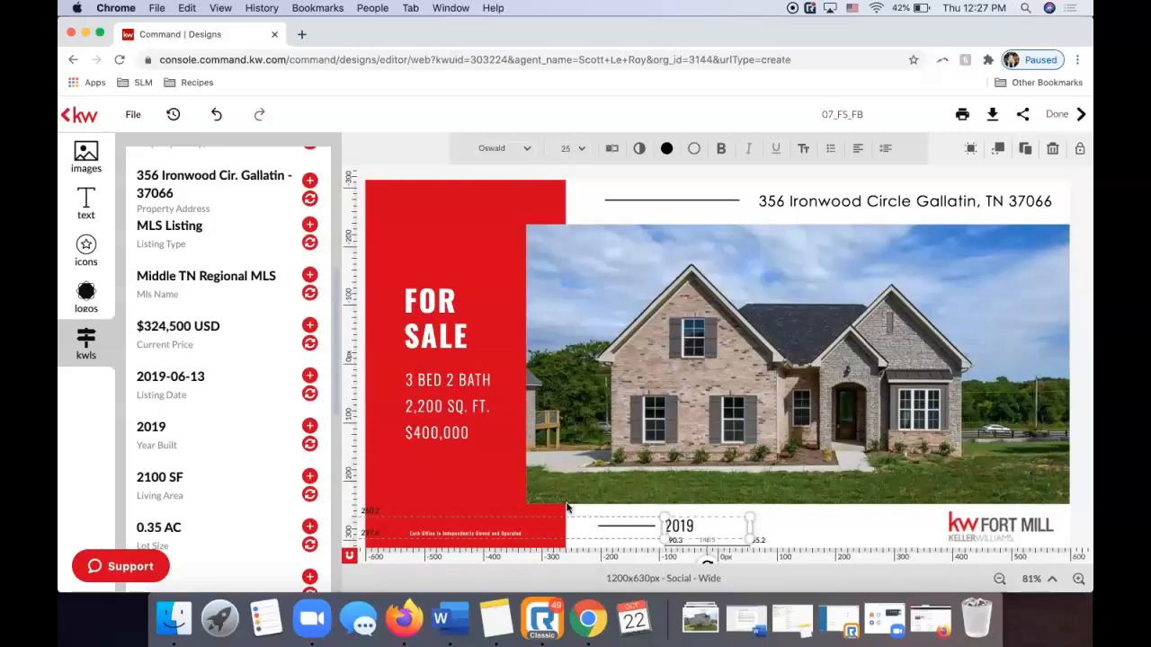
click(217, 116)
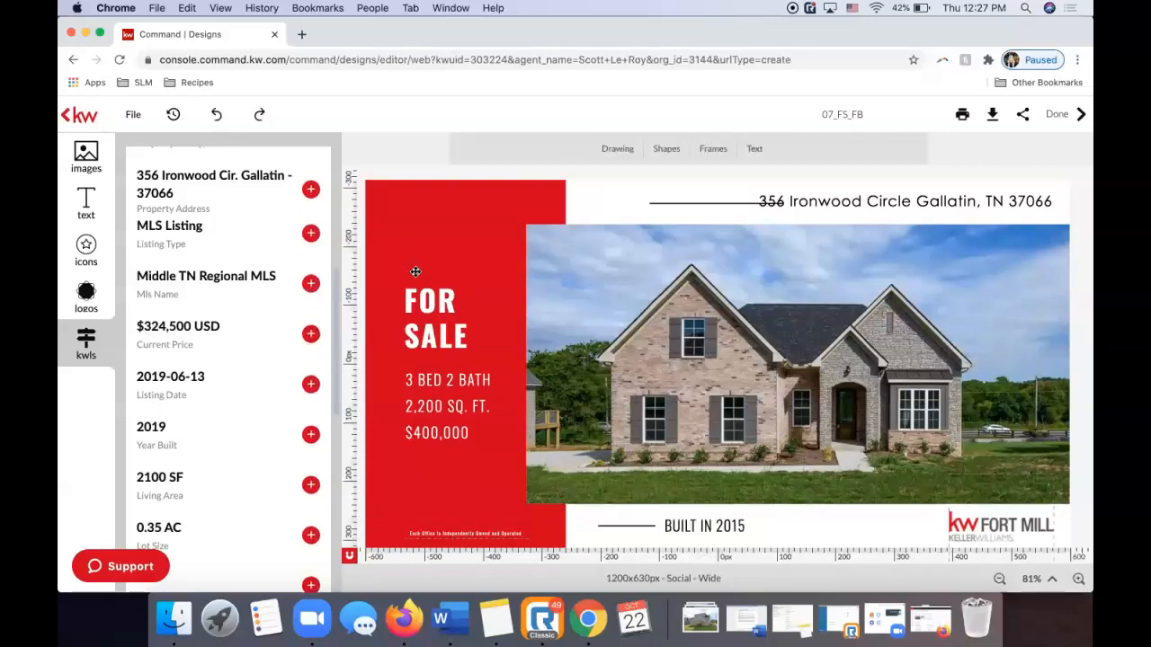
click(737, 525)
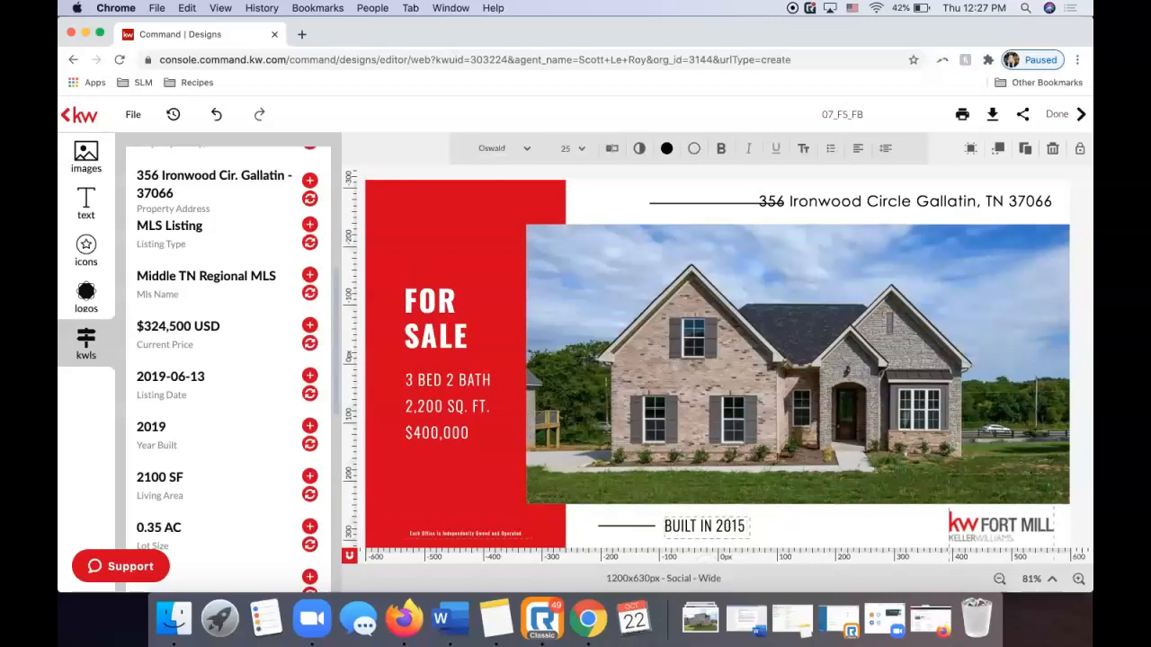
key(BackSpace)
text(9)
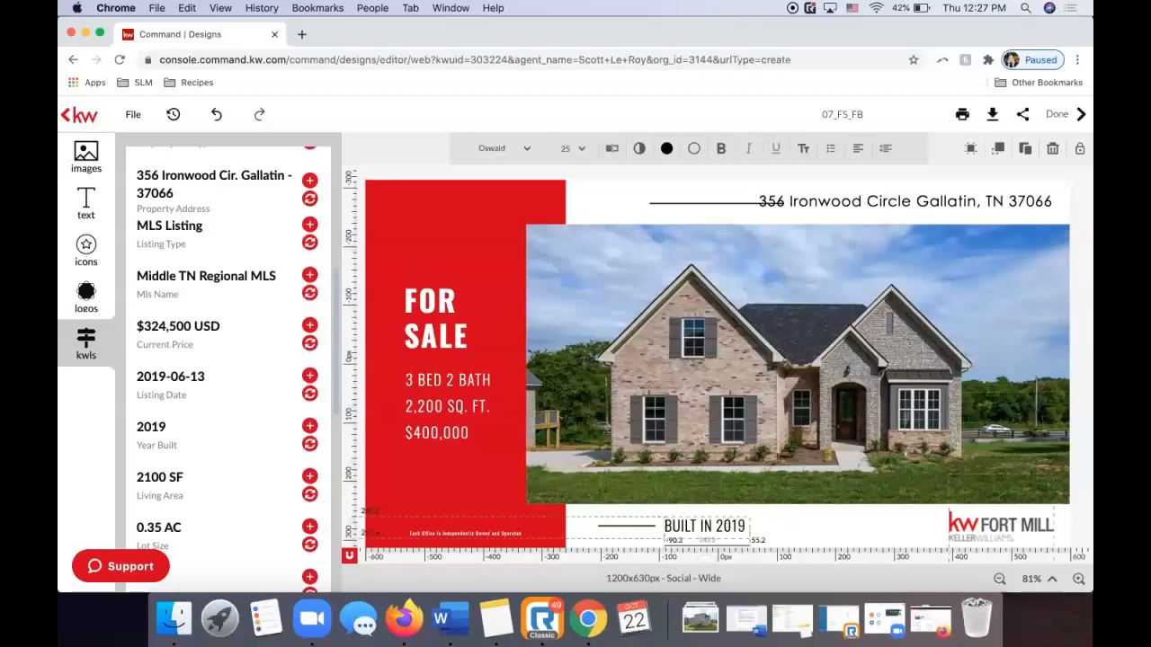
key(BackSpace)
text(9)
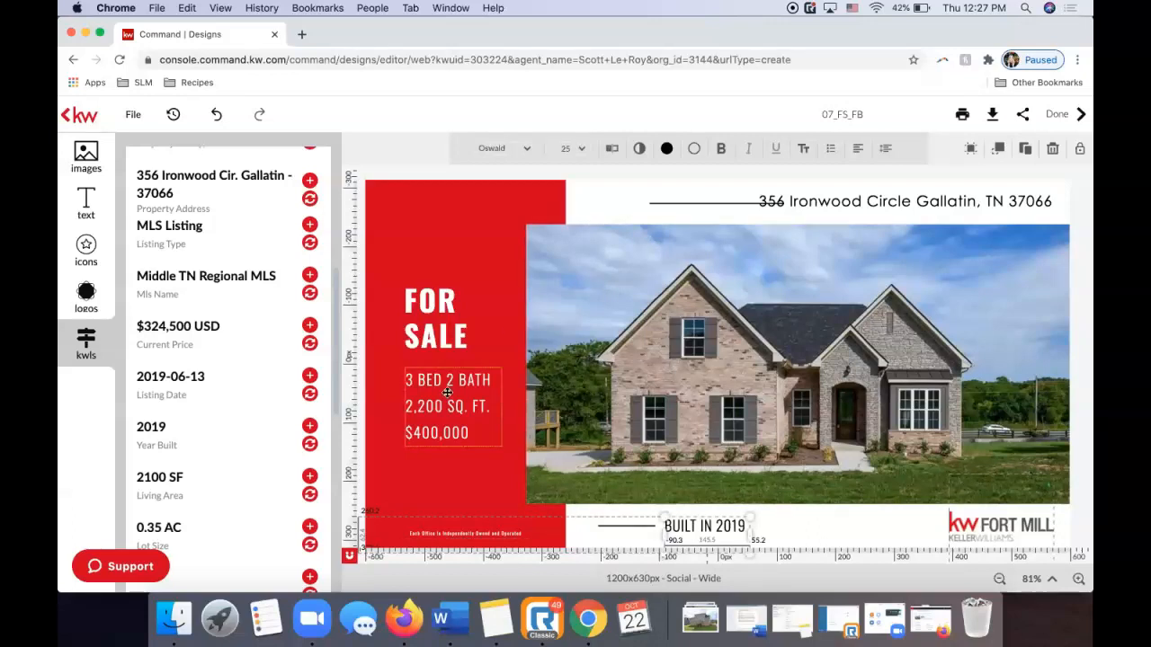
Change the baths to 2.5 and widen the details box so 3 BED 2.5 BATH fits.
click(451, 386)
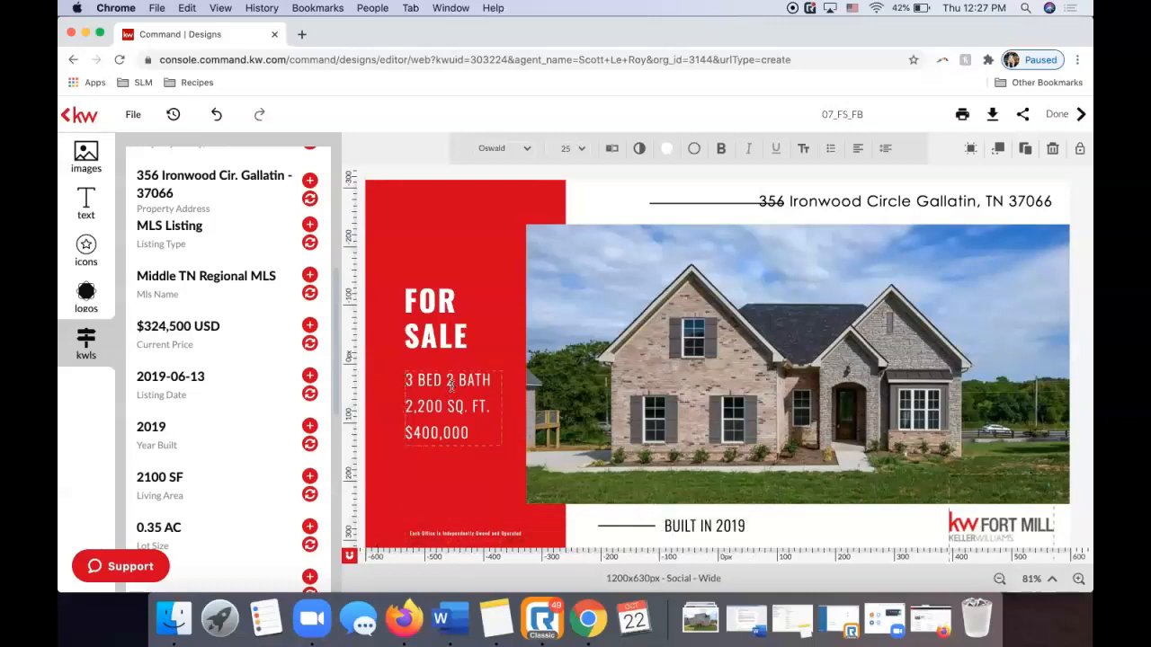
scroll(246, 382, down, 5)
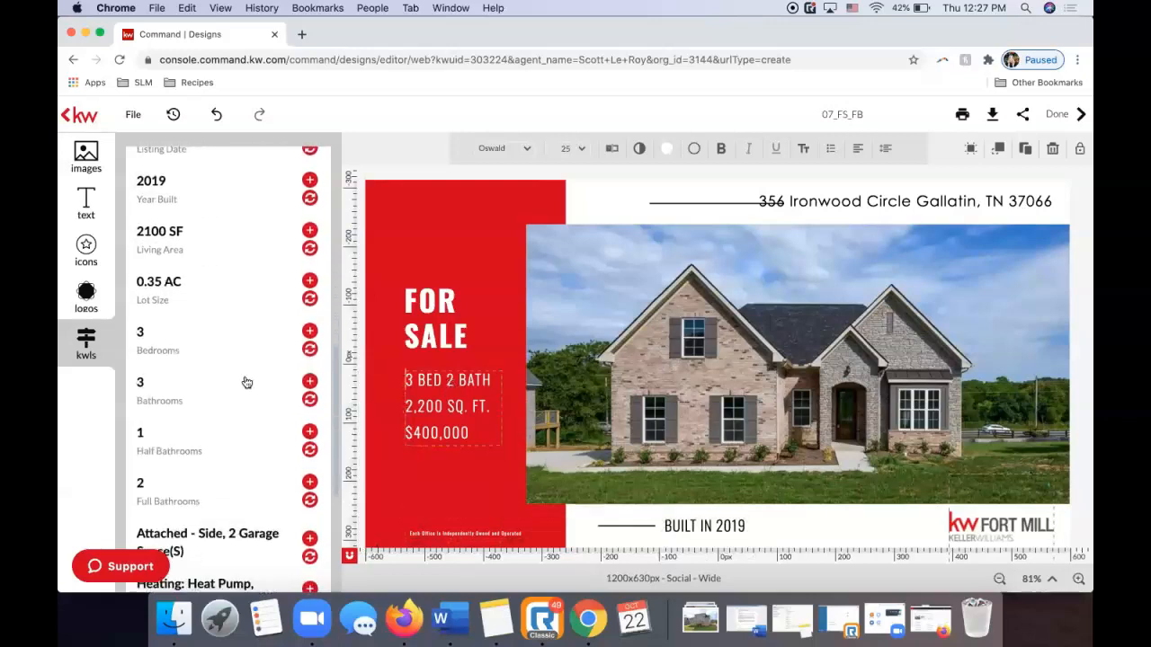
scroll(247, 382, down, 2)
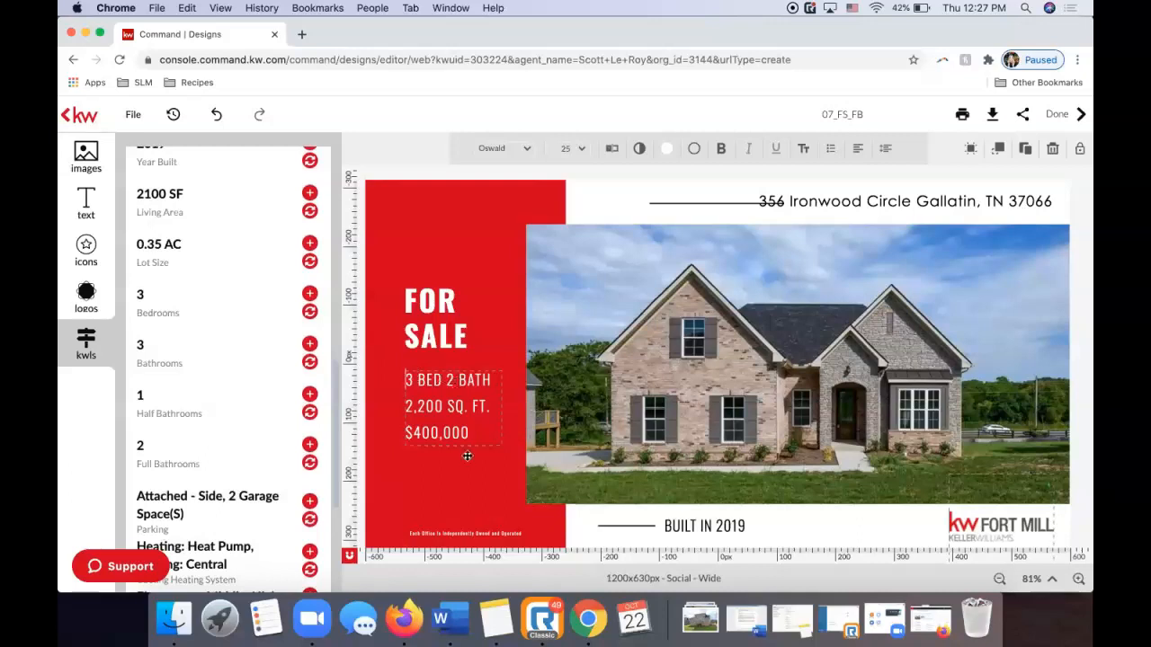
click(460, 380)
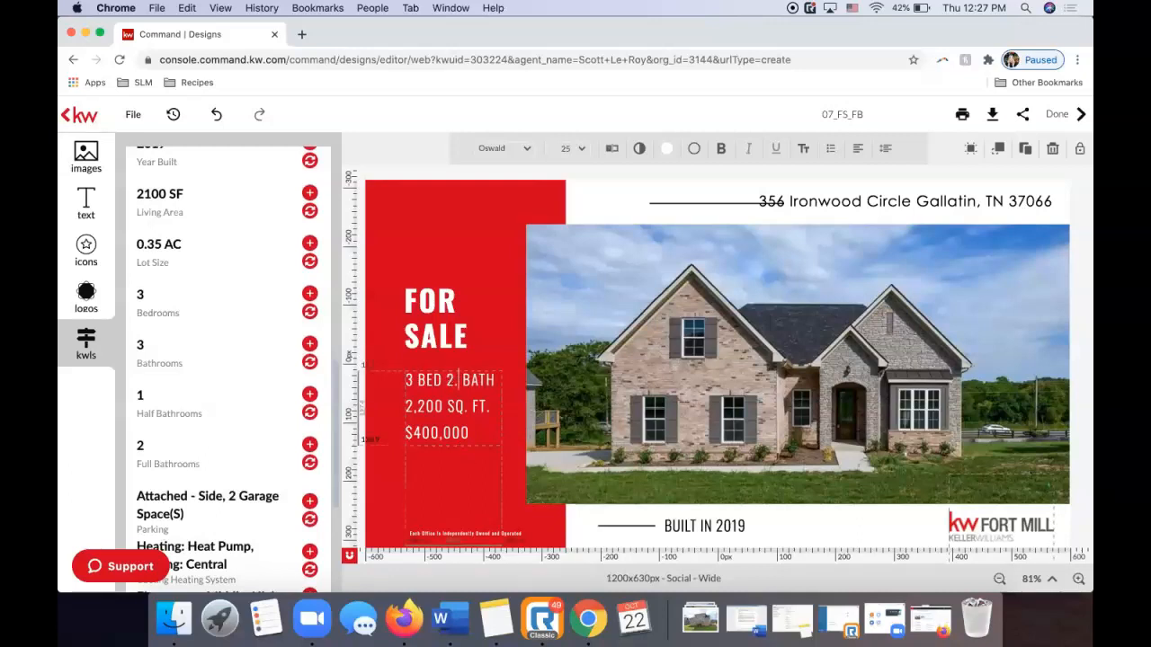
text(.5)
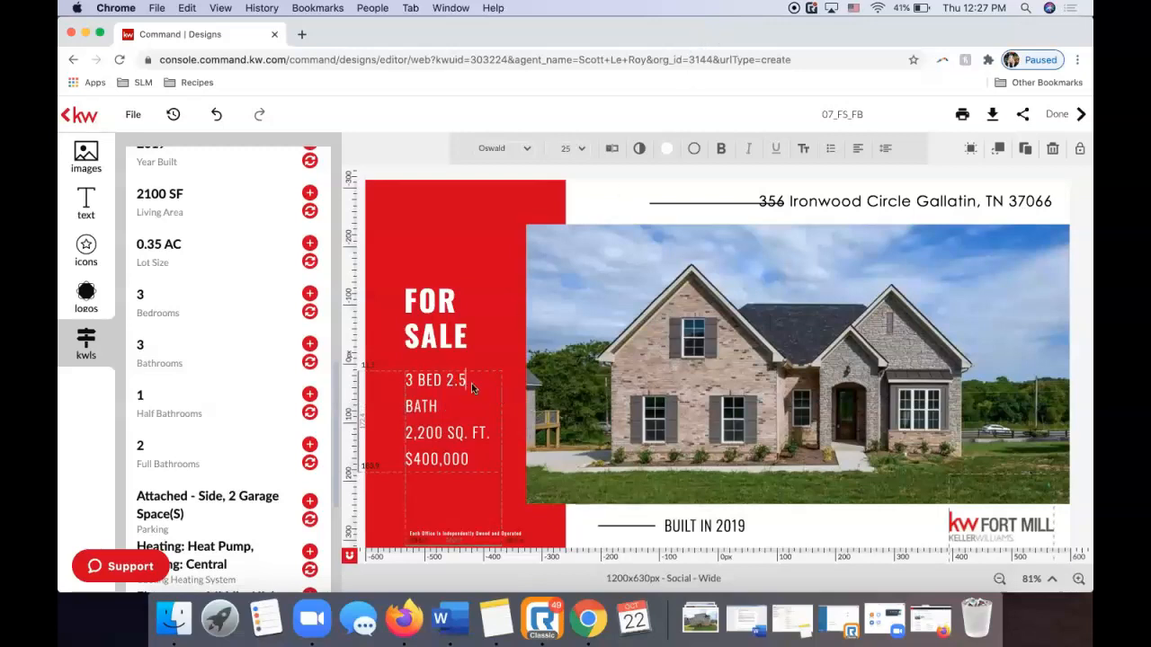
key(Escape)
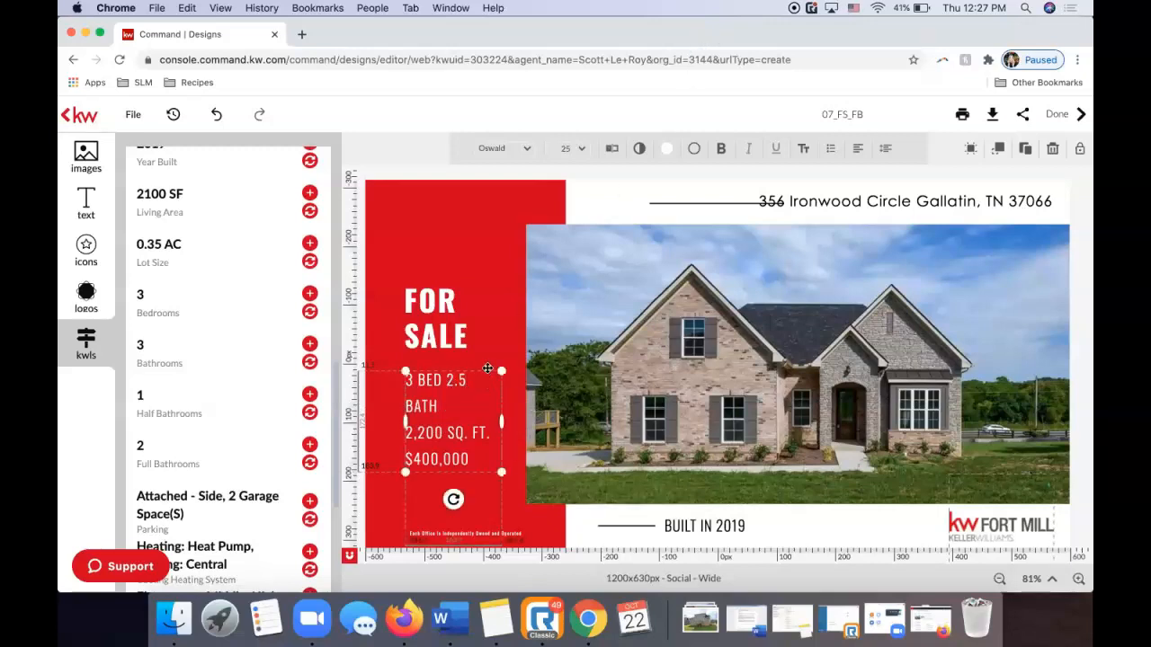
drag(502, 422, 508, 422)
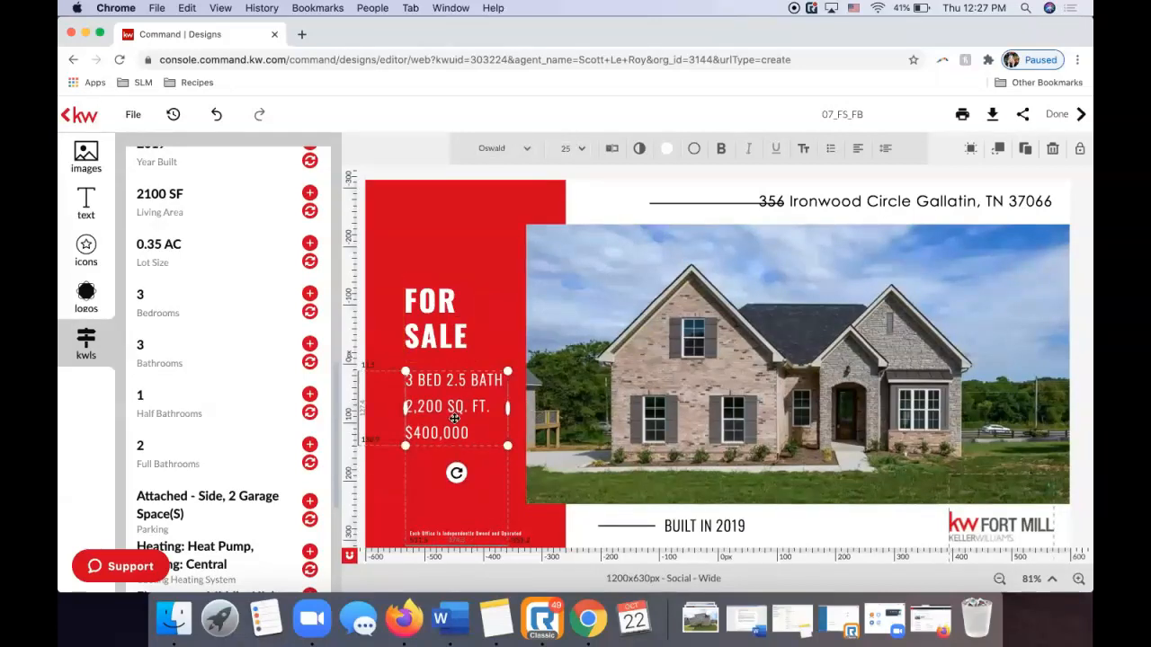
Change the square footage to 2,100 and the price to $324,500, then move the address rule left.
click(424, 406)
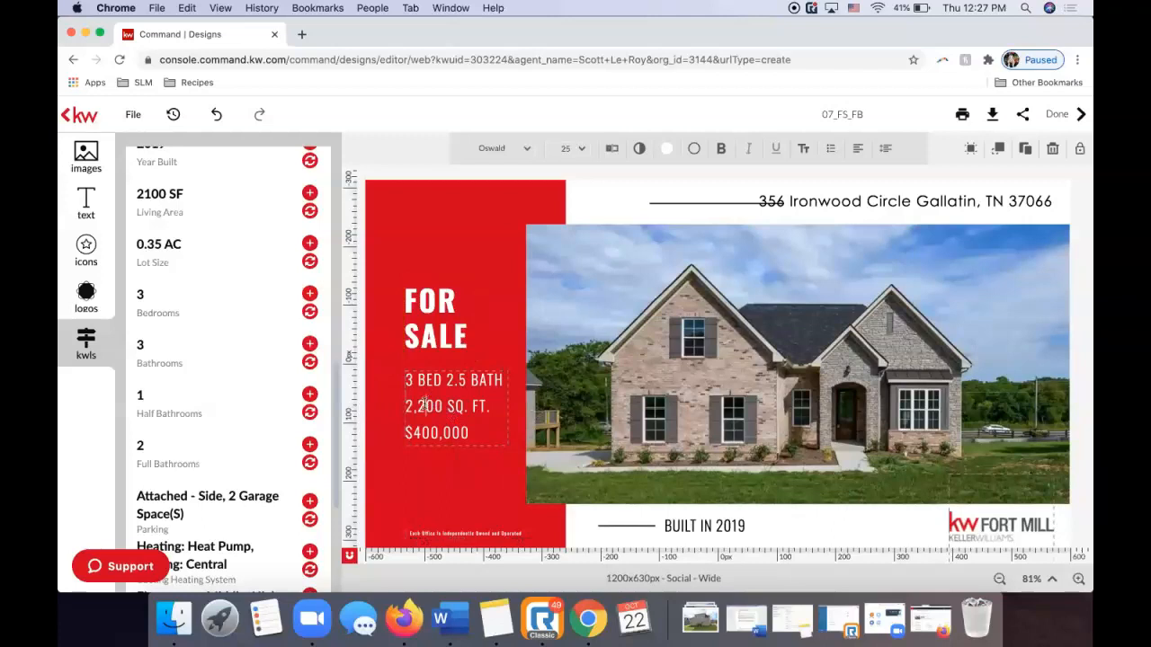
key(BackSpace)
text(1)
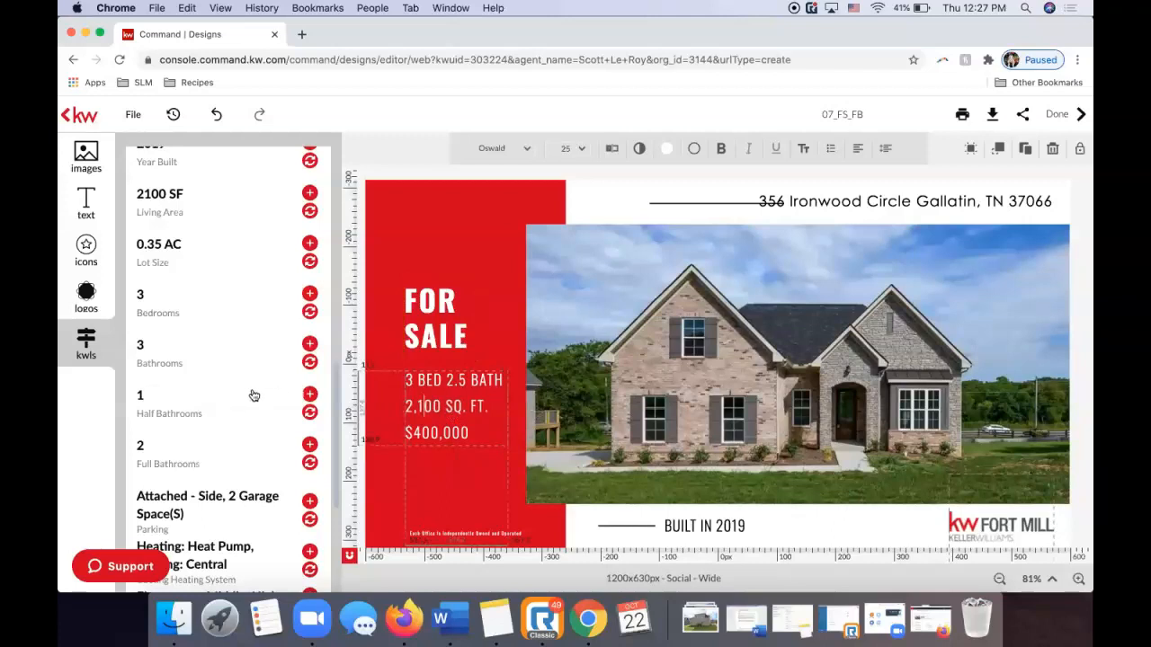
scroll(255, 395, up, 5)
click(449, 432)
key(BackSpace)
key(BackSpace)
key(BackSpace)
key(Delete)
key(BackSpace)
text(324,5)
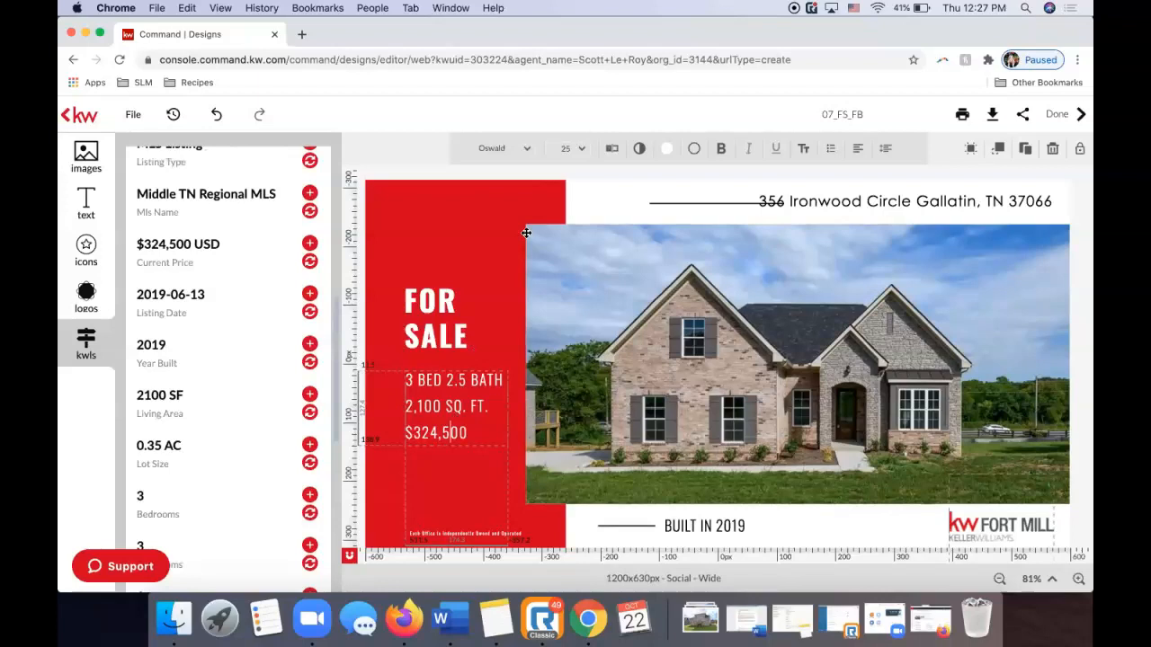
key(Escape)
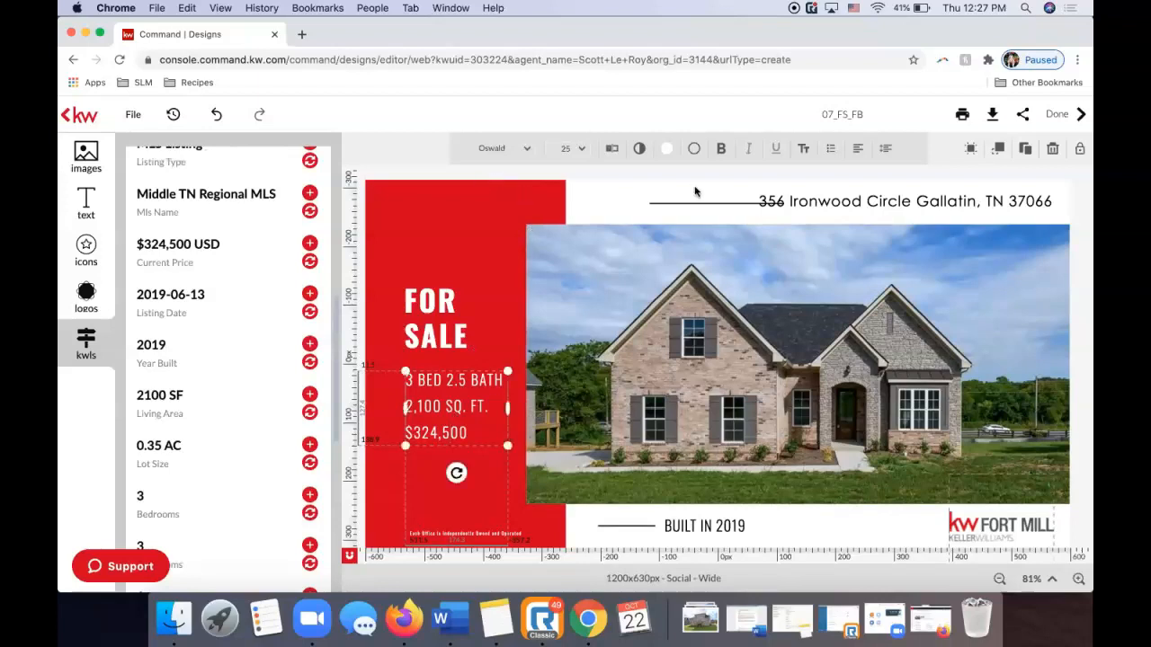
click(693, 203)
drag(679, 203, 644, 205)
Release the address rule and clear the selection.
key(Escape)
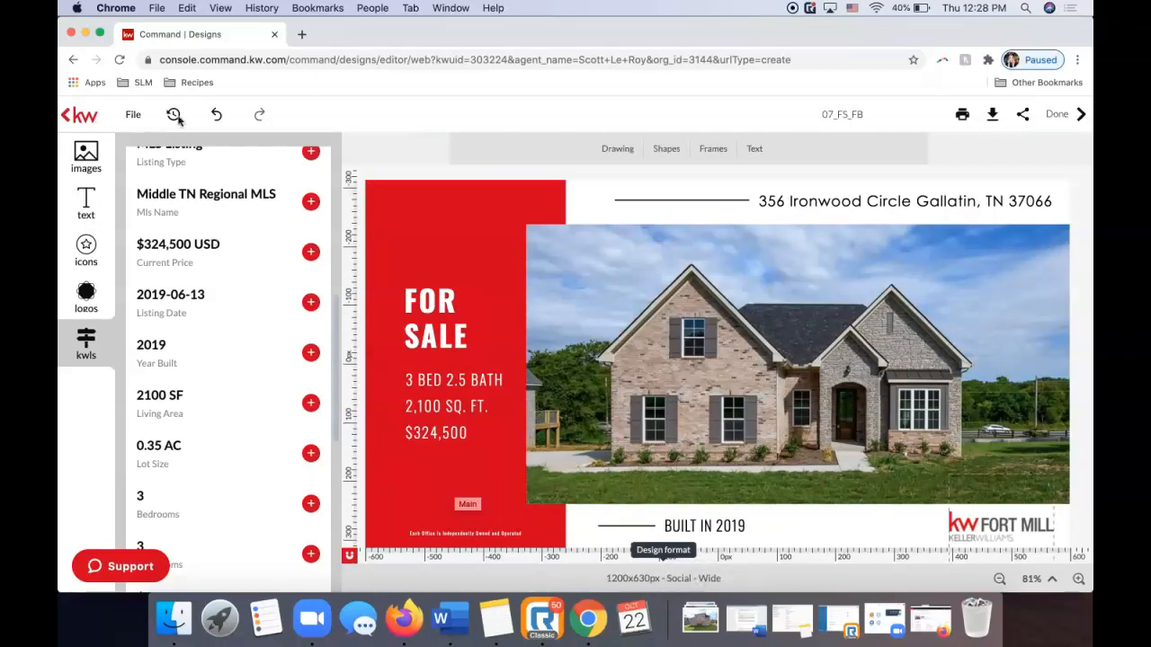
Drag the Bold banner from the text Banners library onto the top of the red panel.
click(87, 201)
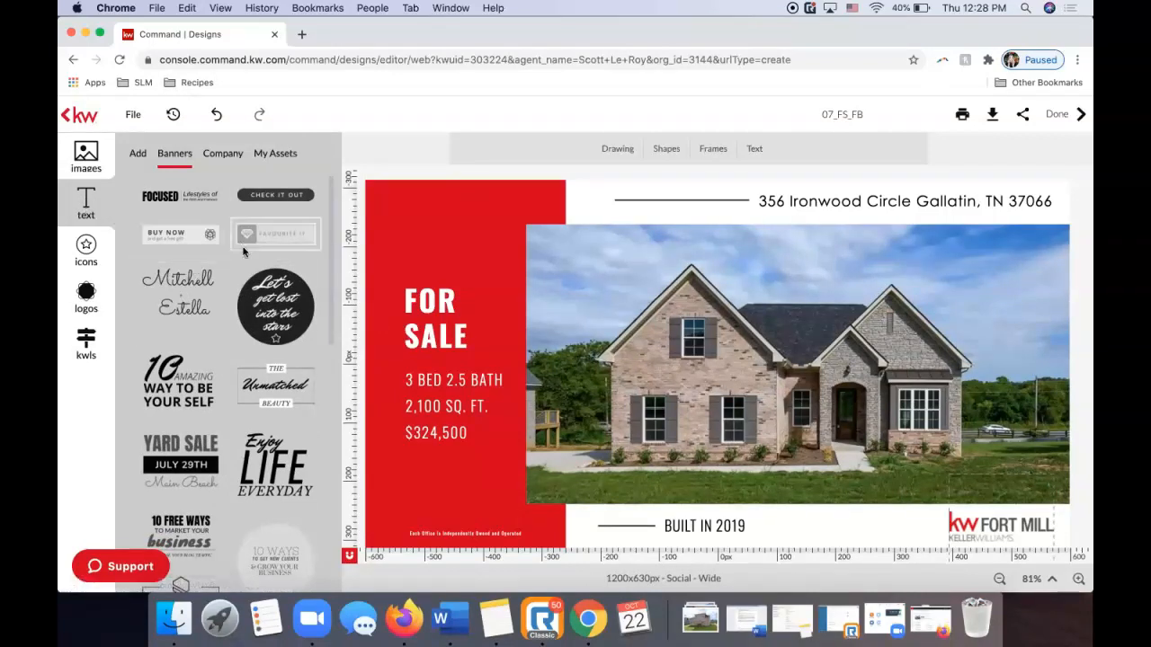
scroll(252, 294, down, 8)
scroll(255, 296, down, 4)
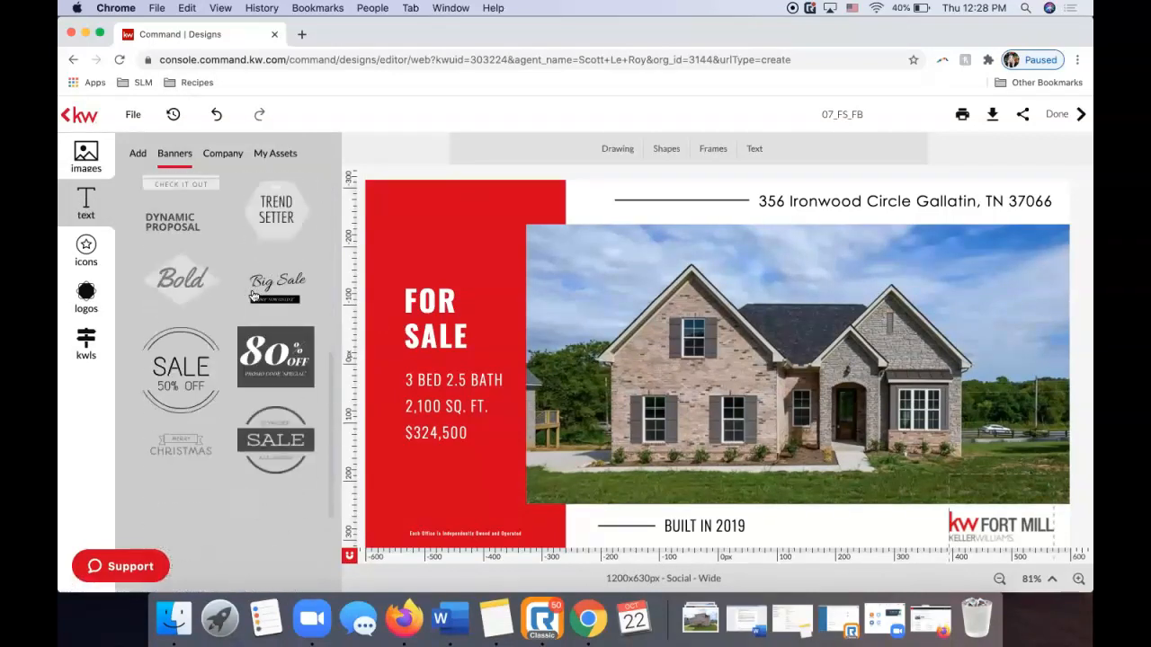
drag(185, 268, 512, 227)
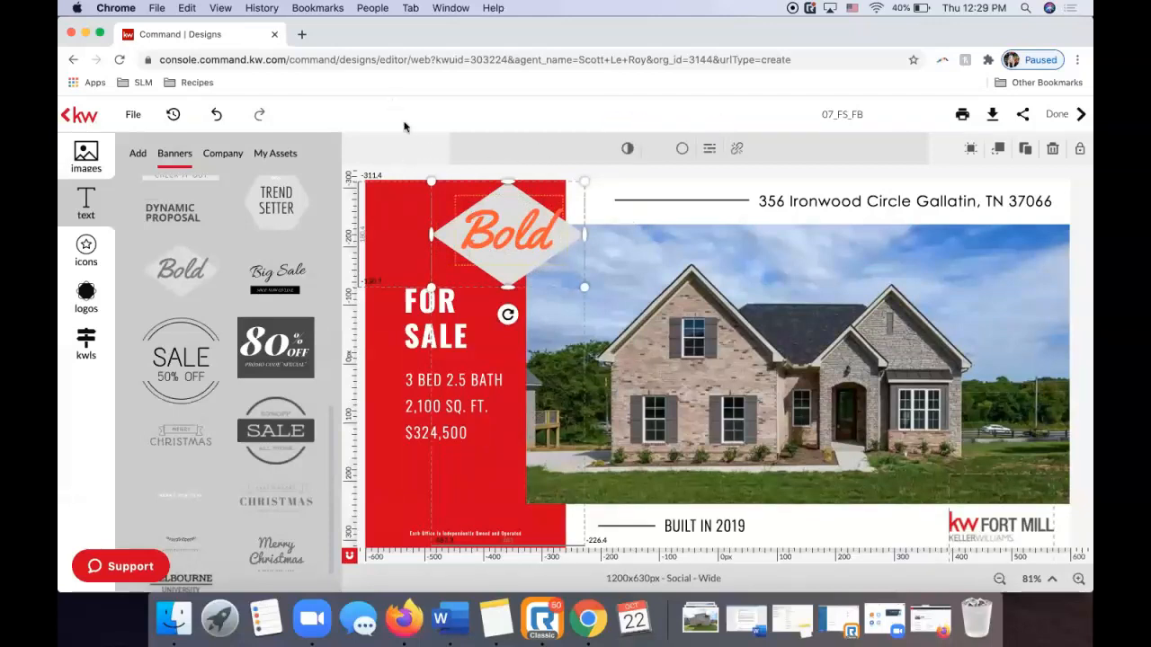
Add the saved social-media link text from My Assets, undo it, and reselect the Bold banner.
click(227, 151)
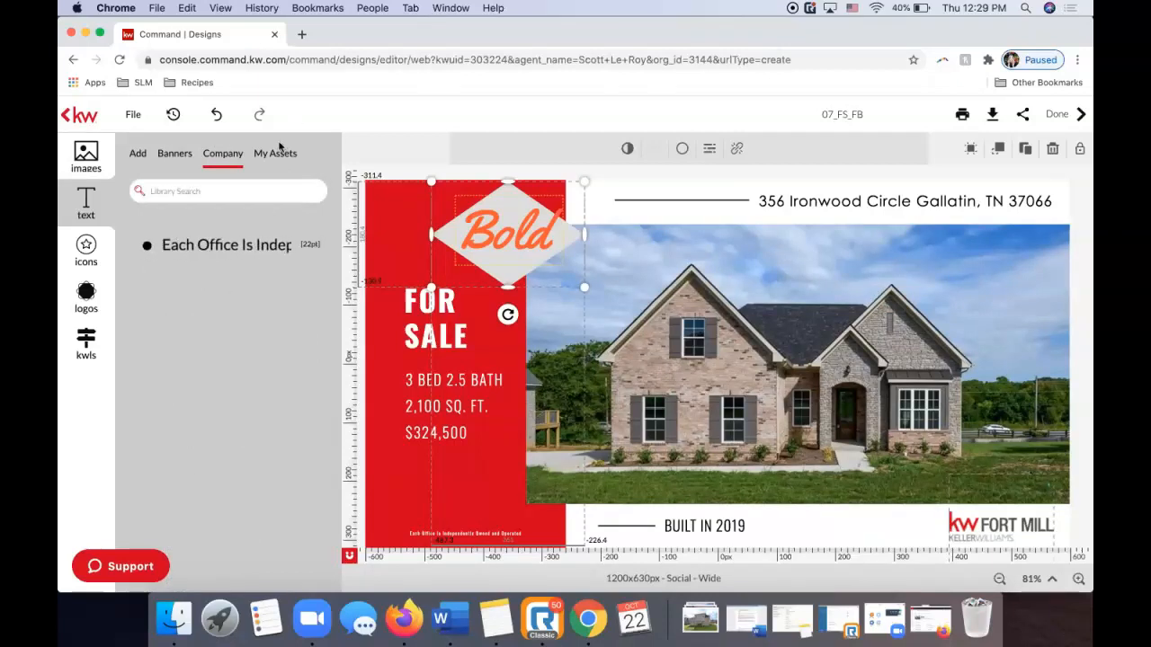
click(274, 155)
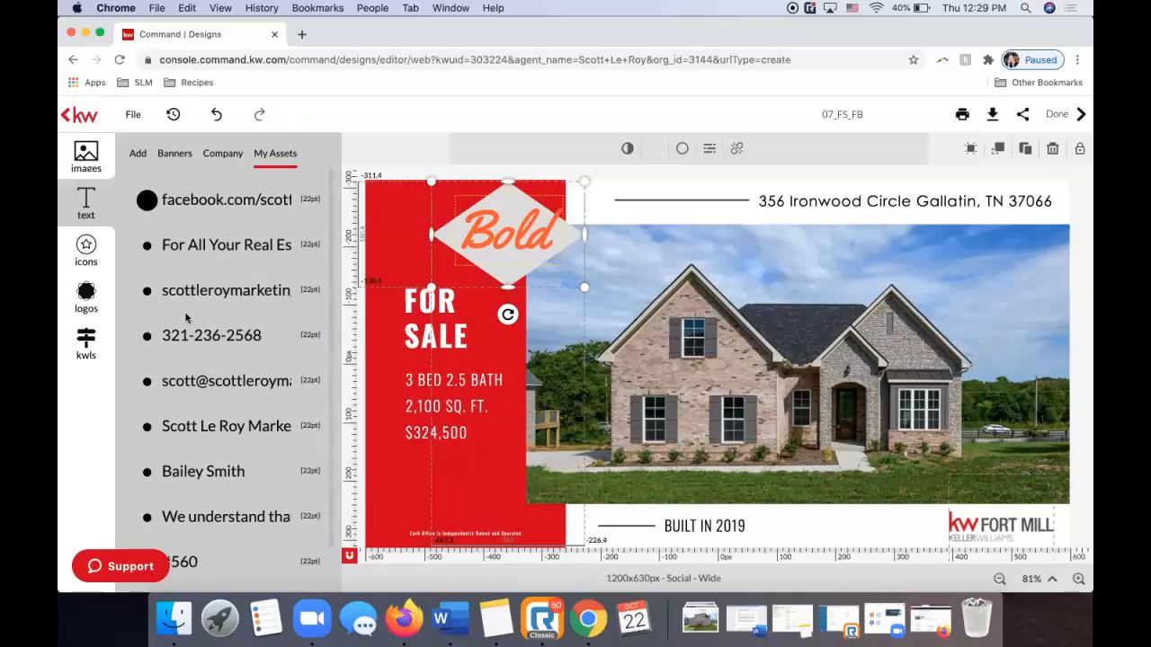
scroll(184, 337, down, 1)
scroll(180, 347, up, 1)
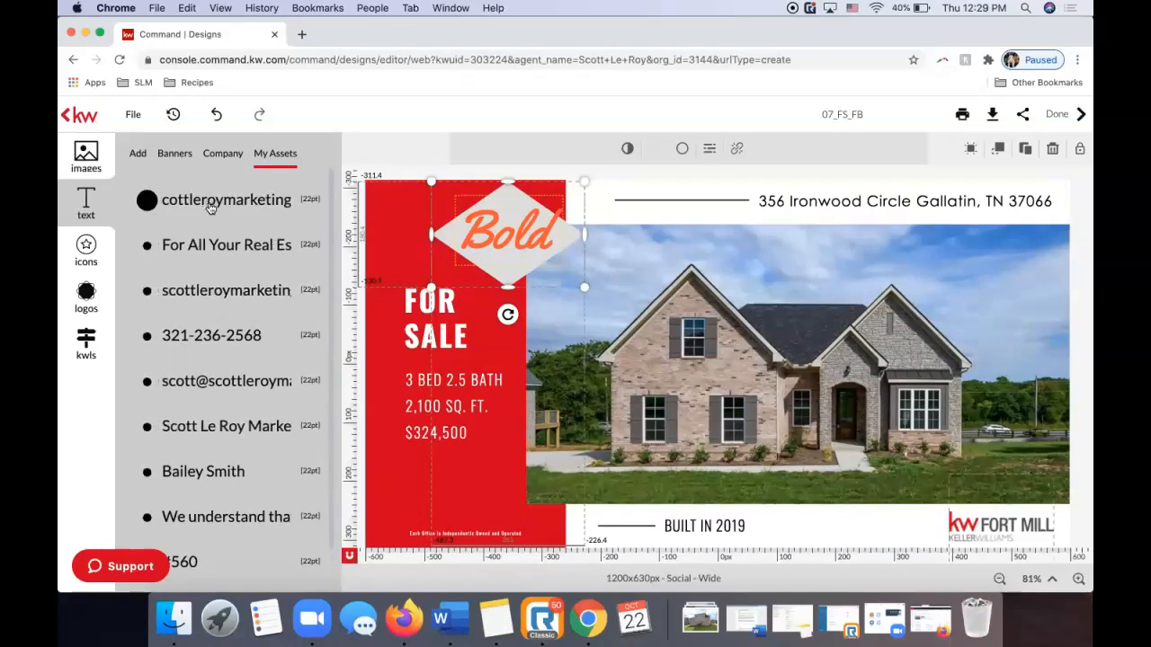
drag(360, 282, 493, 508)
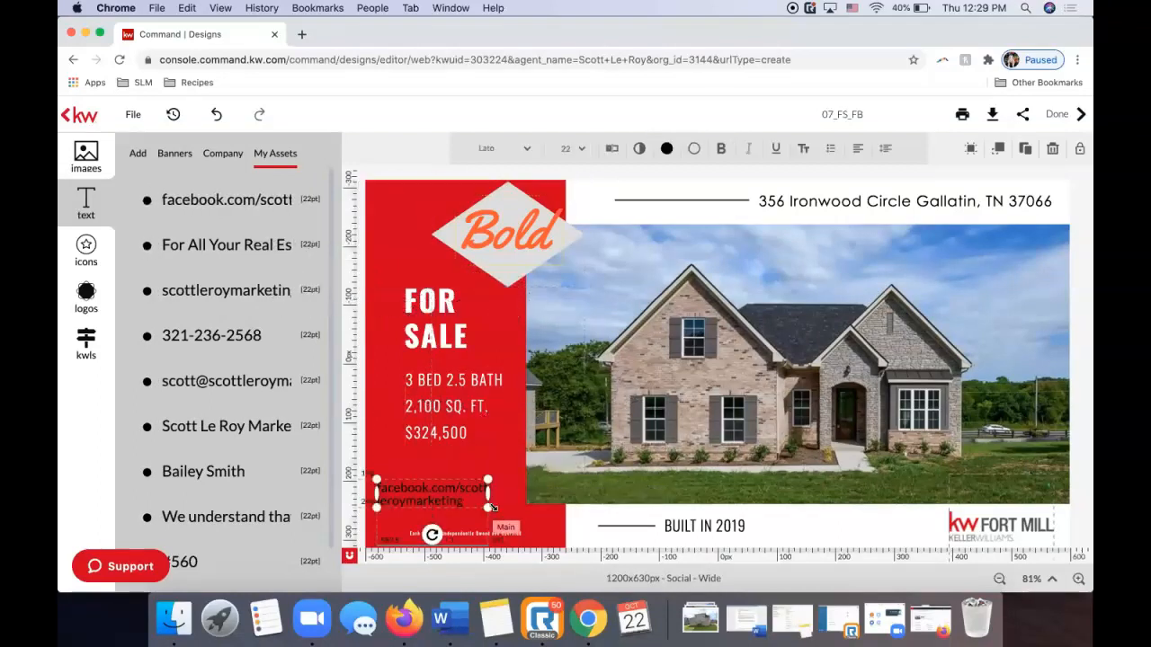
click(216, 115)
click(519, 218)
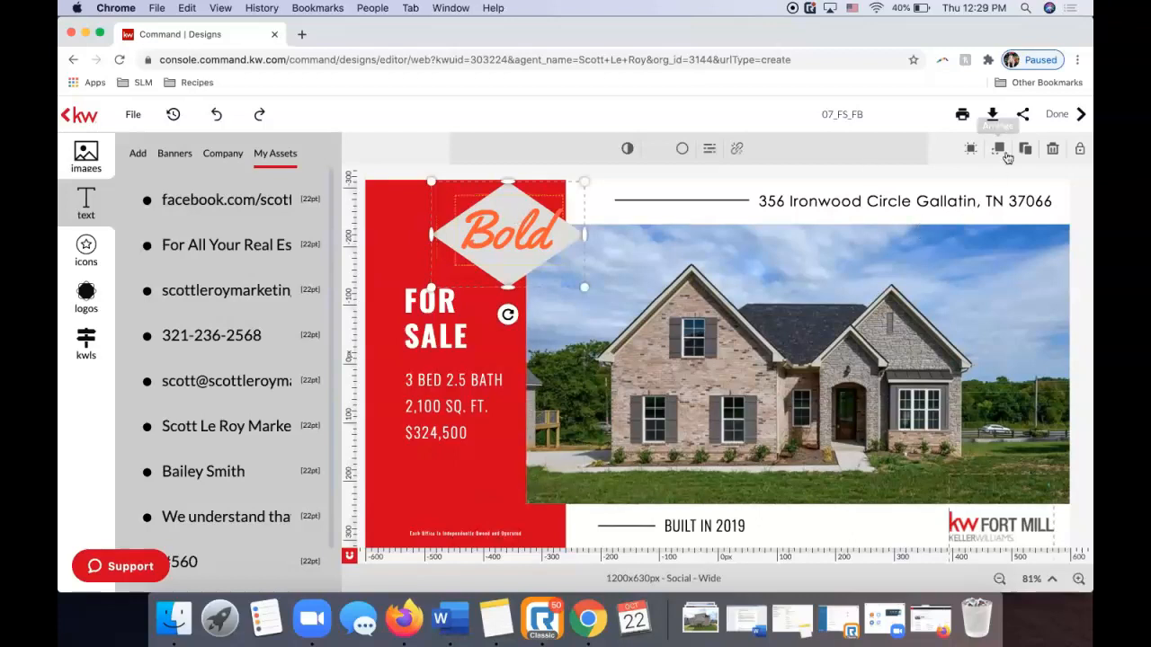
Delete the Bold banner and rename the template to Ironwood FB.
click(1053, 149)
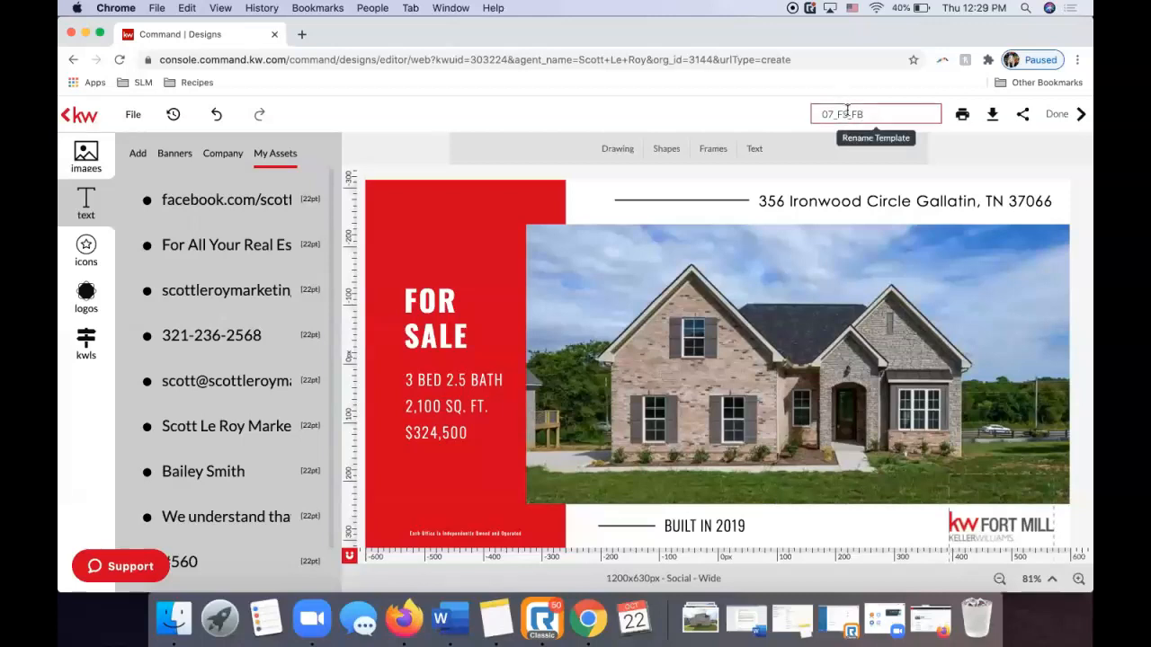
double_click(859, 113)
text(Ironwood)
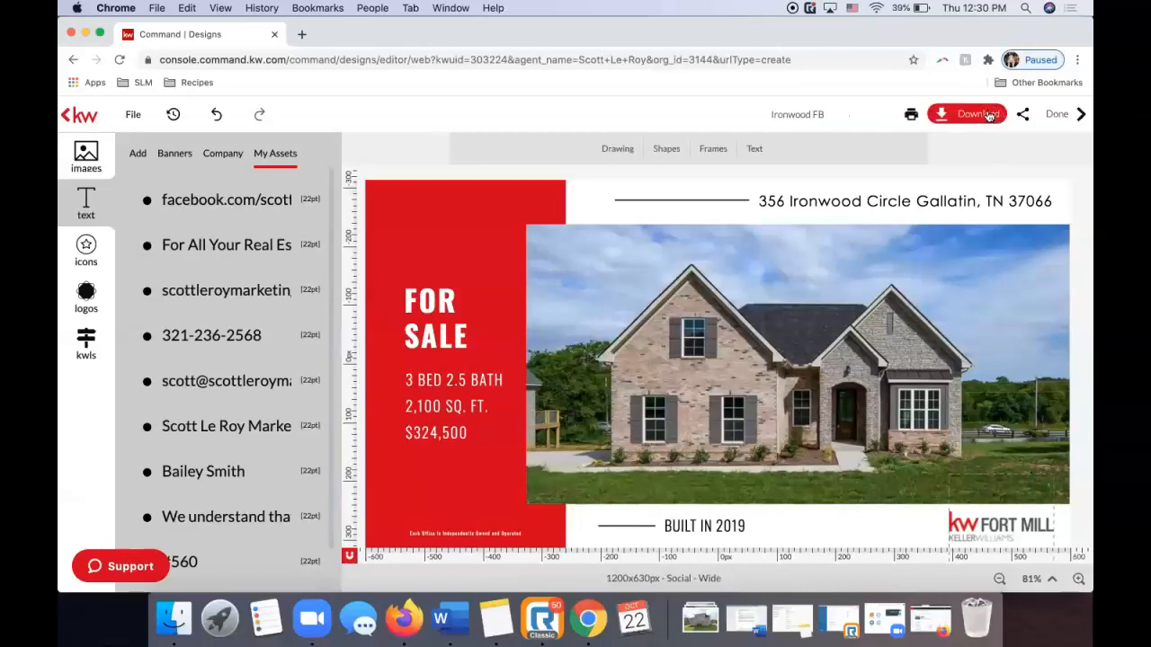
Download the post as a JPEG after trying the PNG and high-resolution PDF options.
click(989, 116)
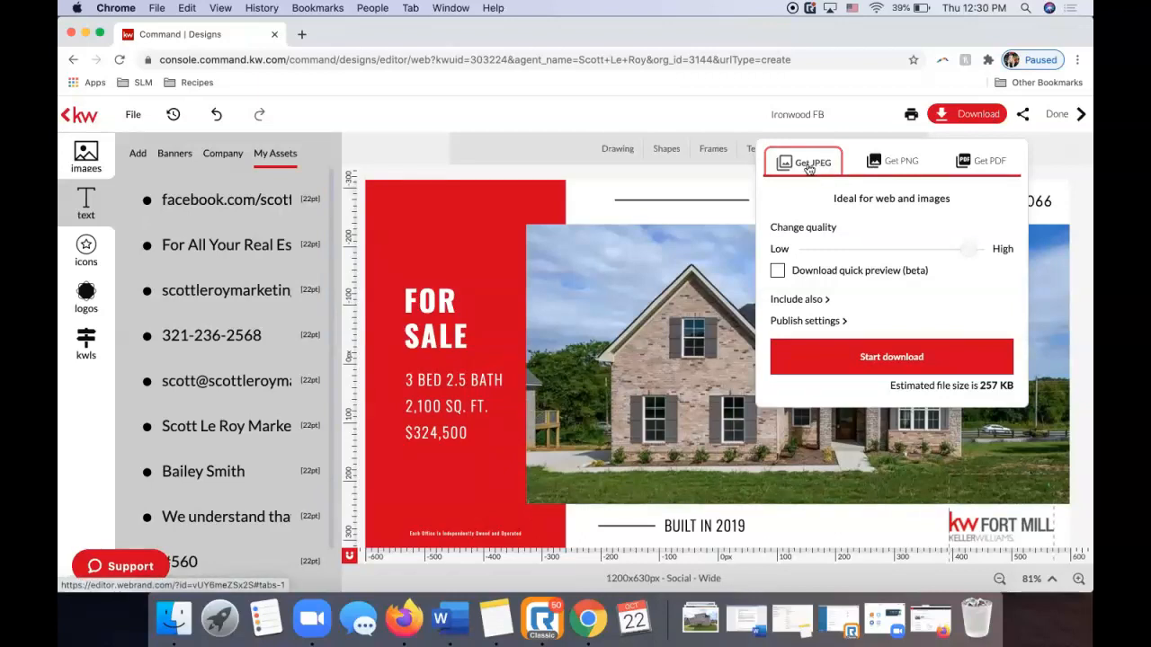
click(867, 171)
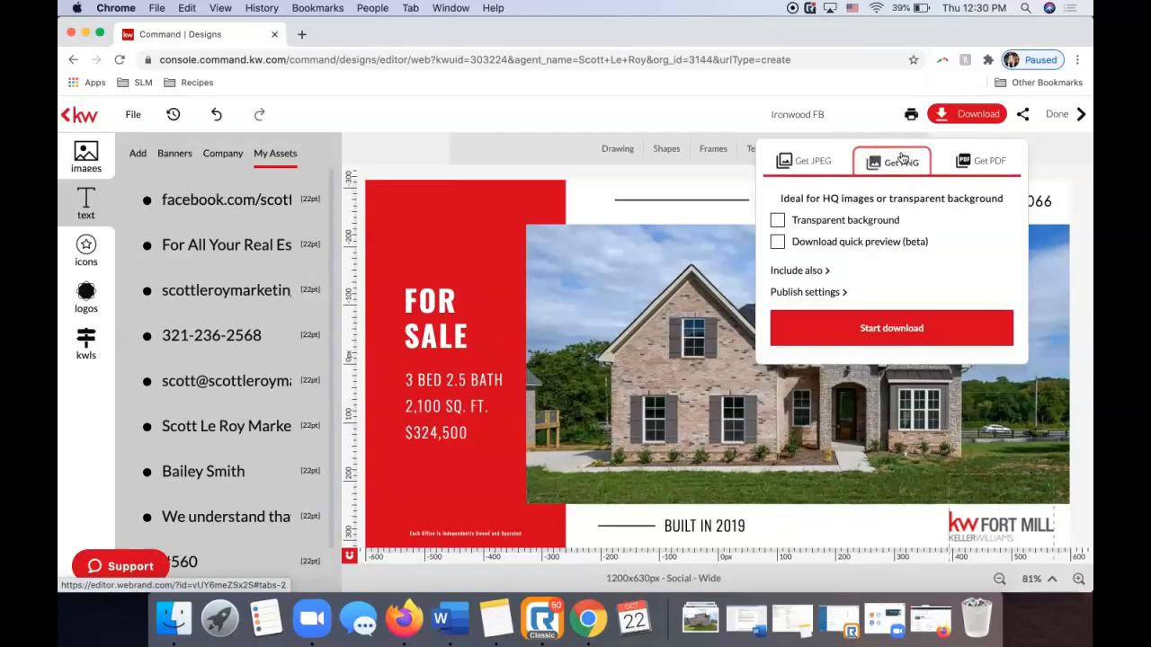
click(977, 159)
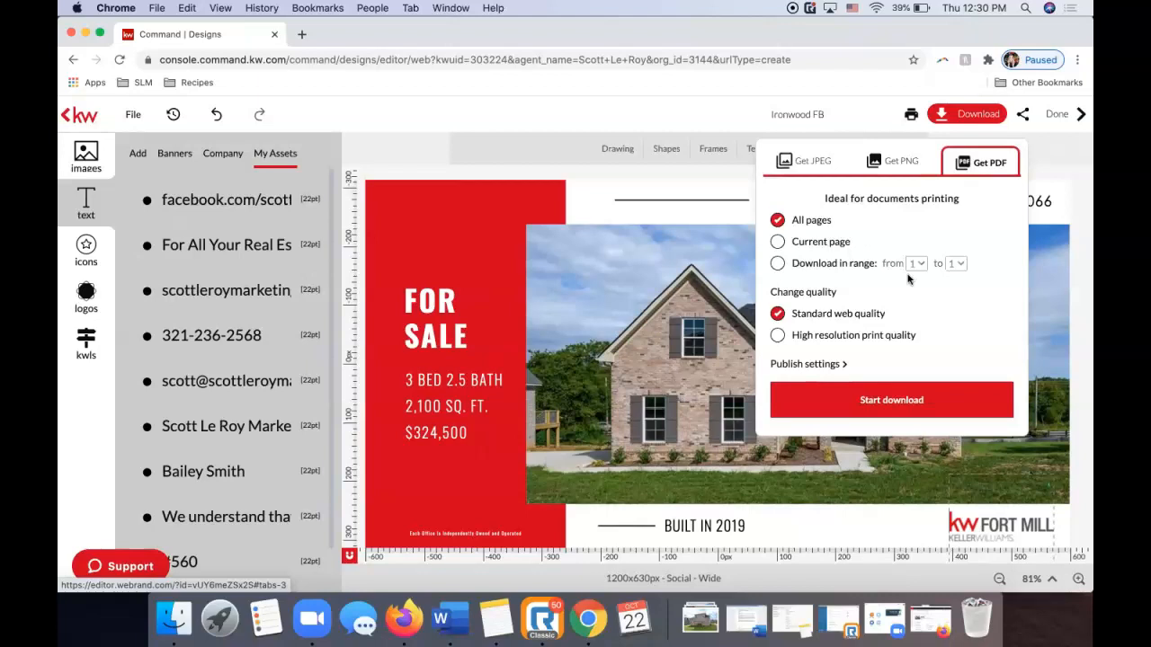
click(778, 336)
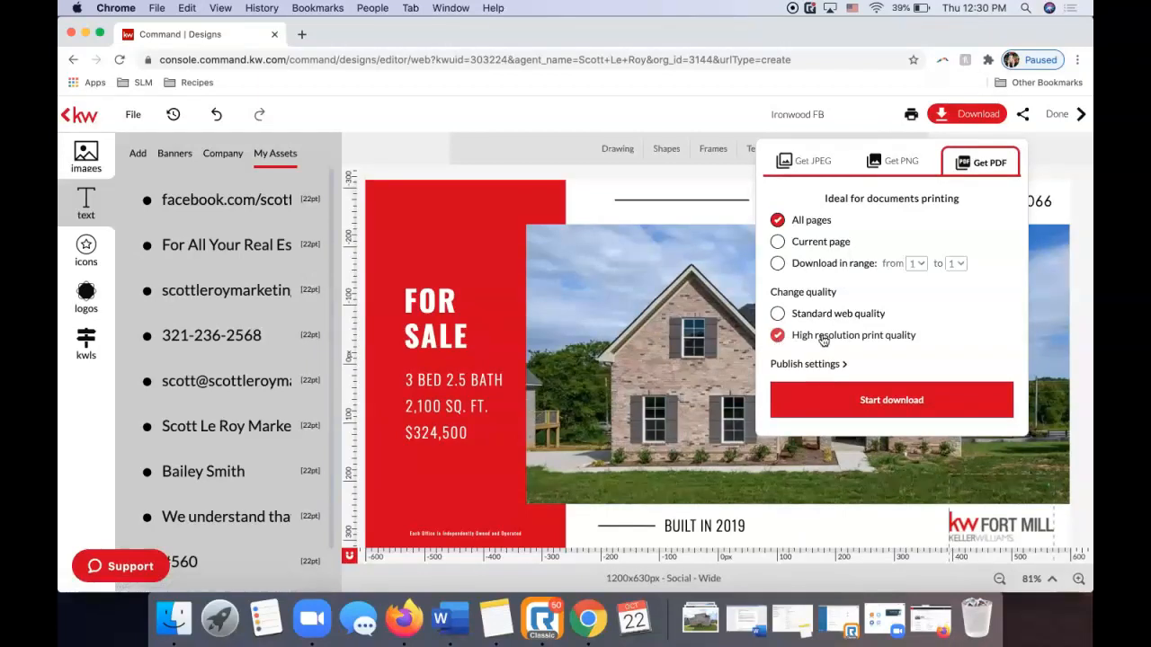
click(848, 399)
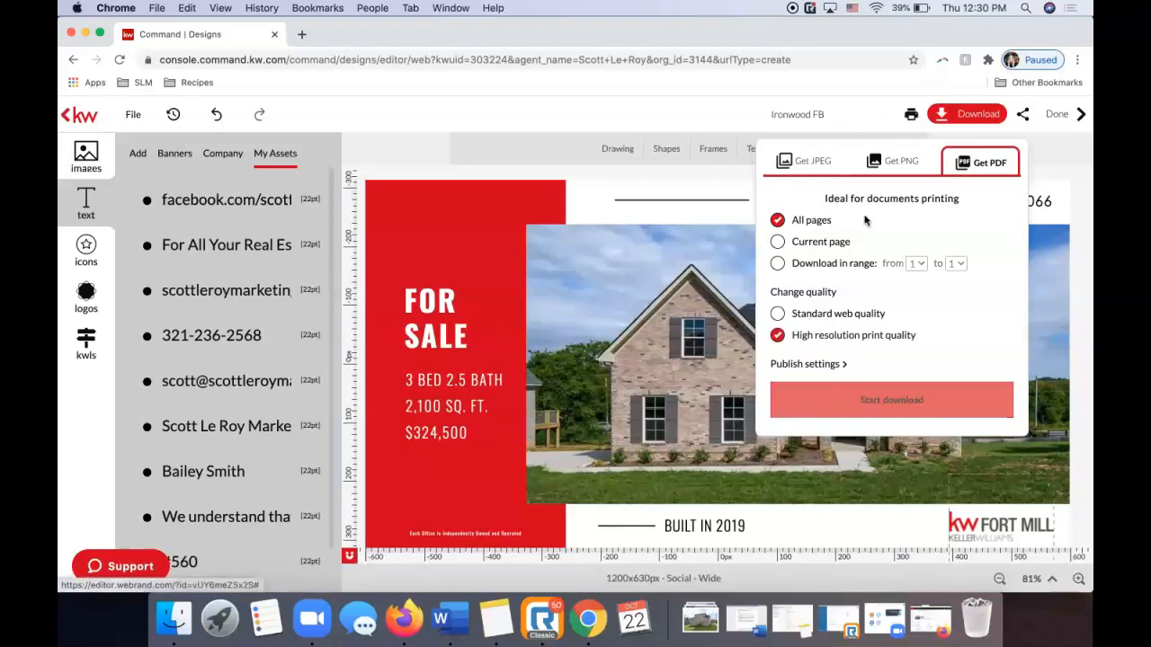
click(800, 163)
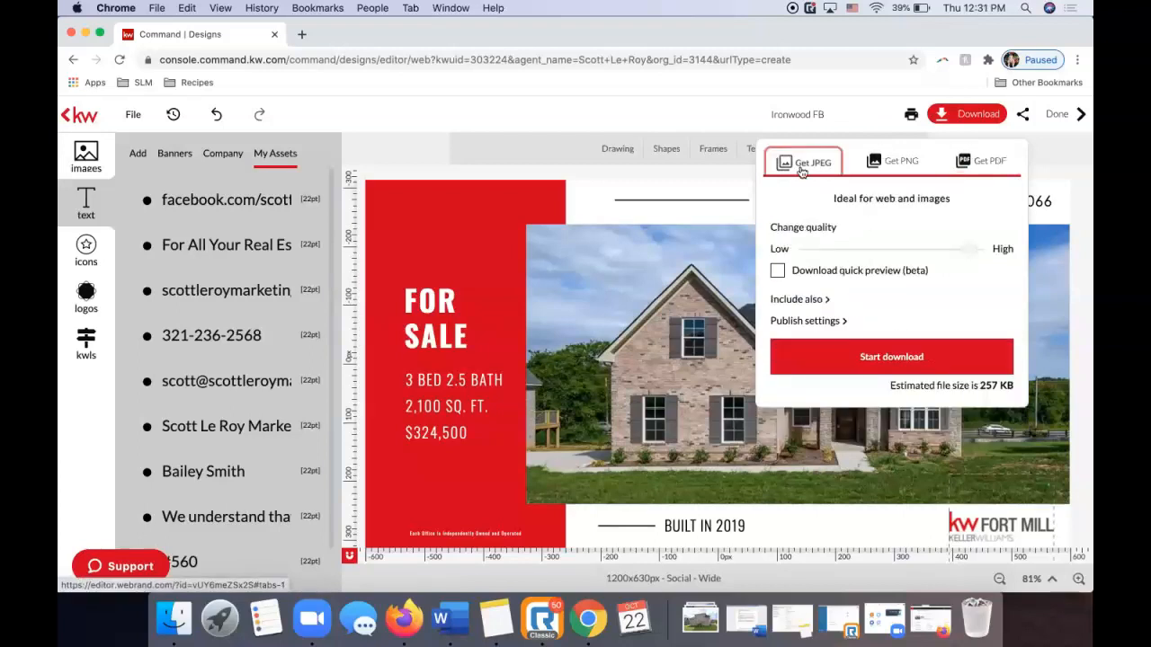
click(871, 357)
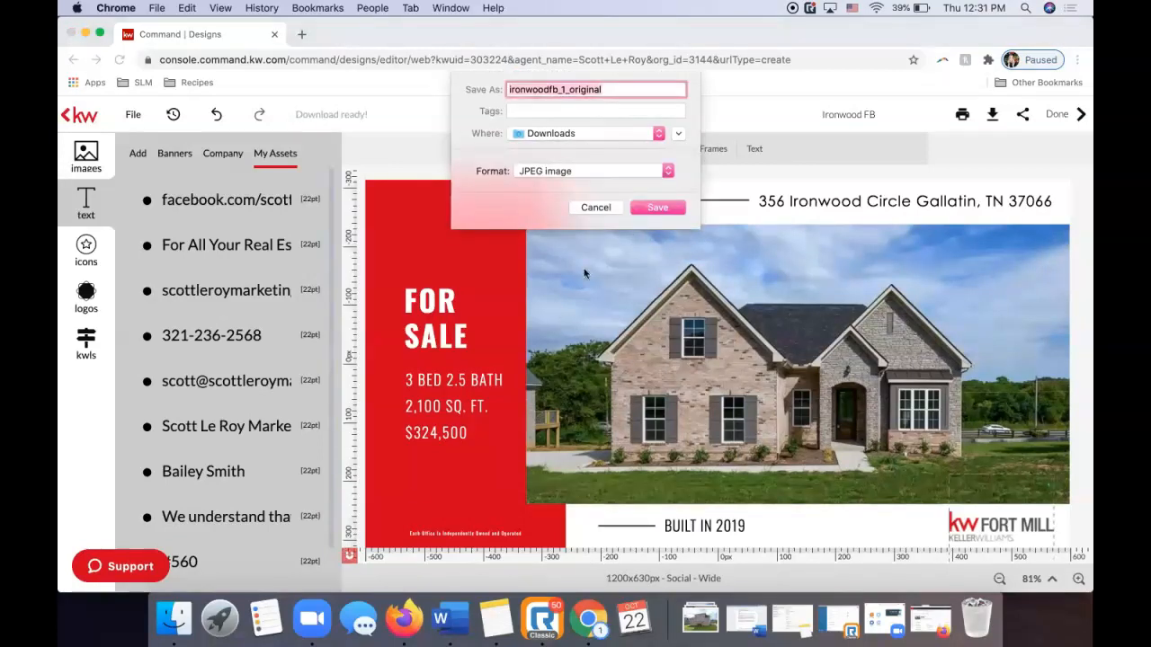
Save ironwoodfb_1_original.jpg to Downloads, view it in Preview, then close the window.
click(682, 208)
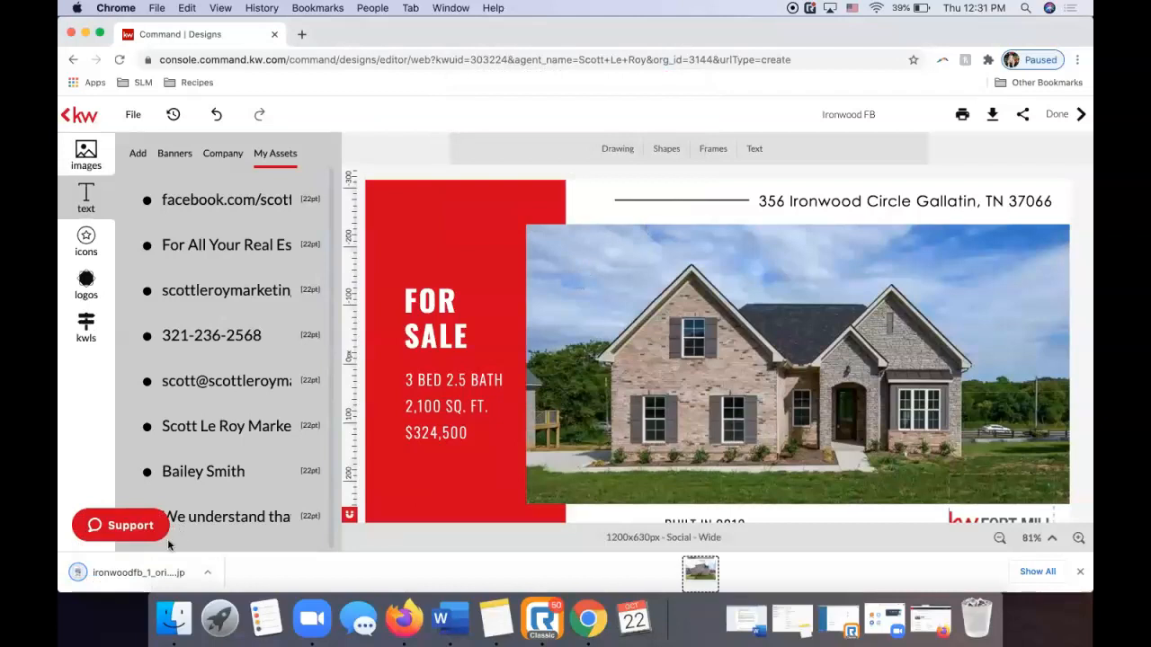
click(112, 575)
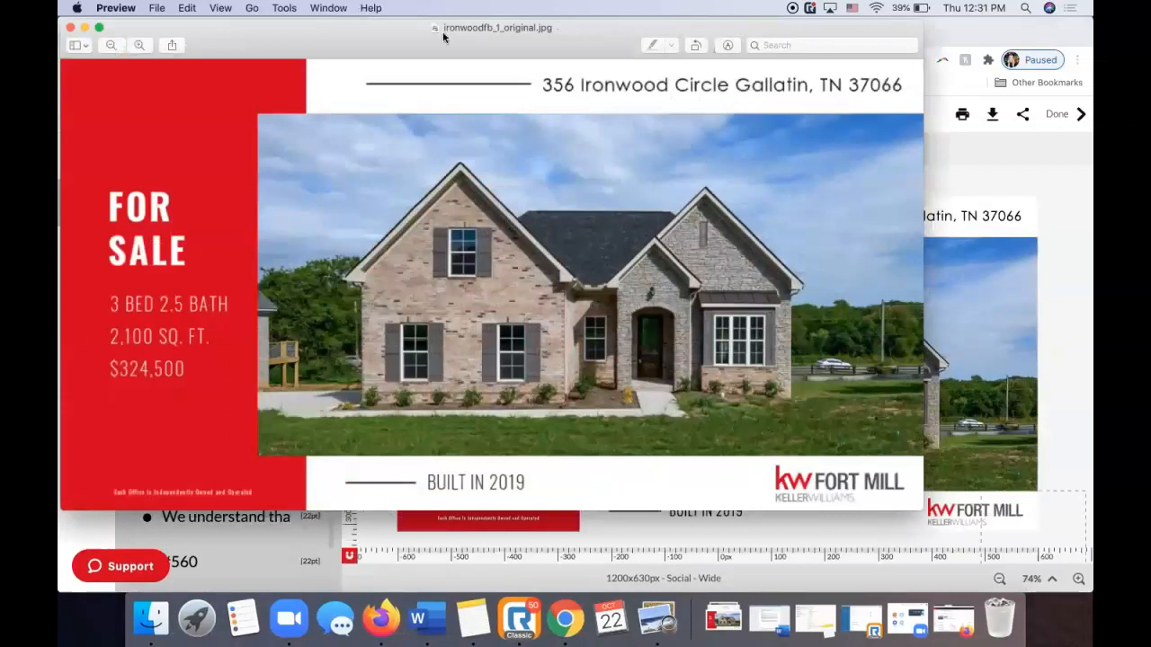
drag(452, 36, 510, 46)
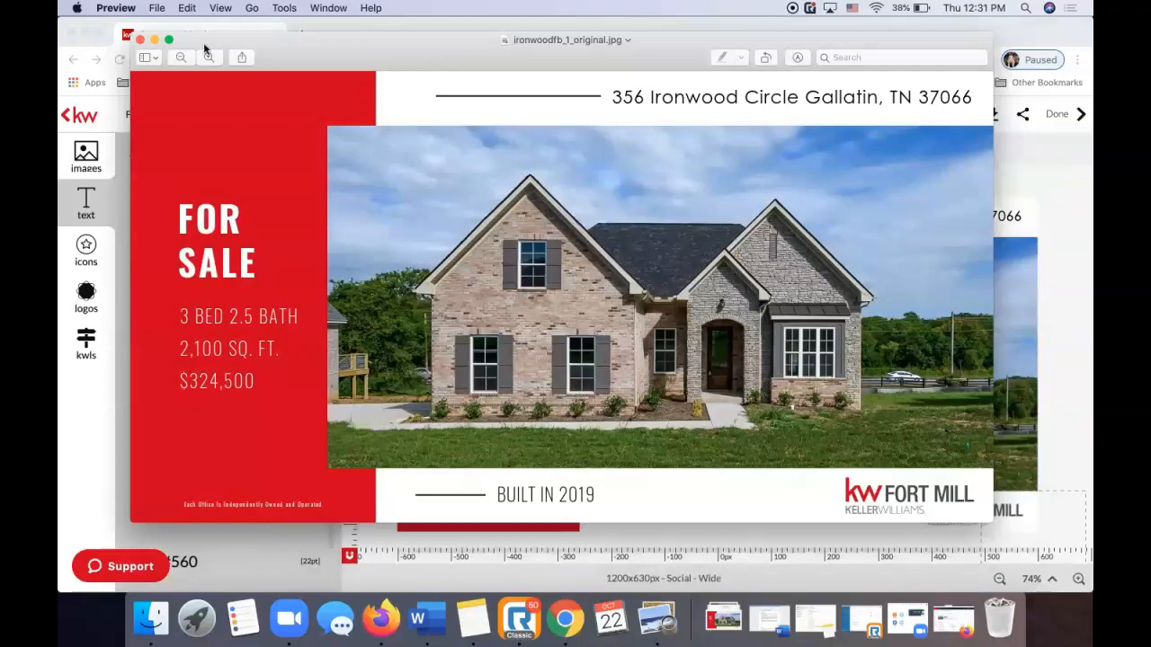
click(140, 40)
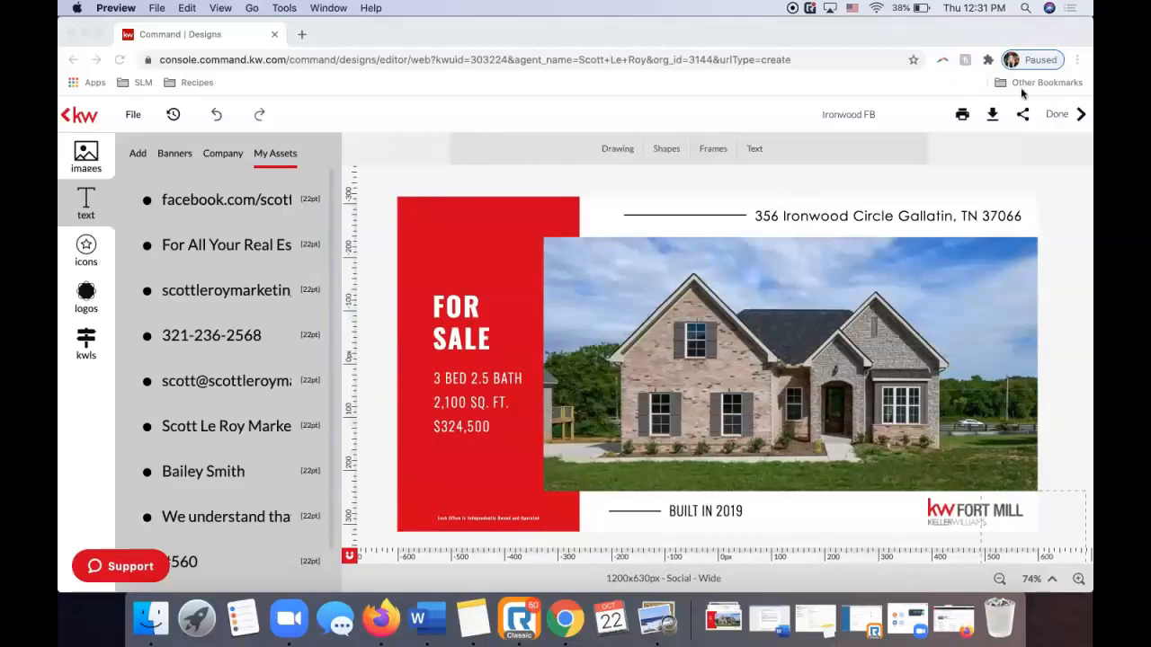
Finish the Ironwood FB design and create a new Print design.
click(1058, 115)
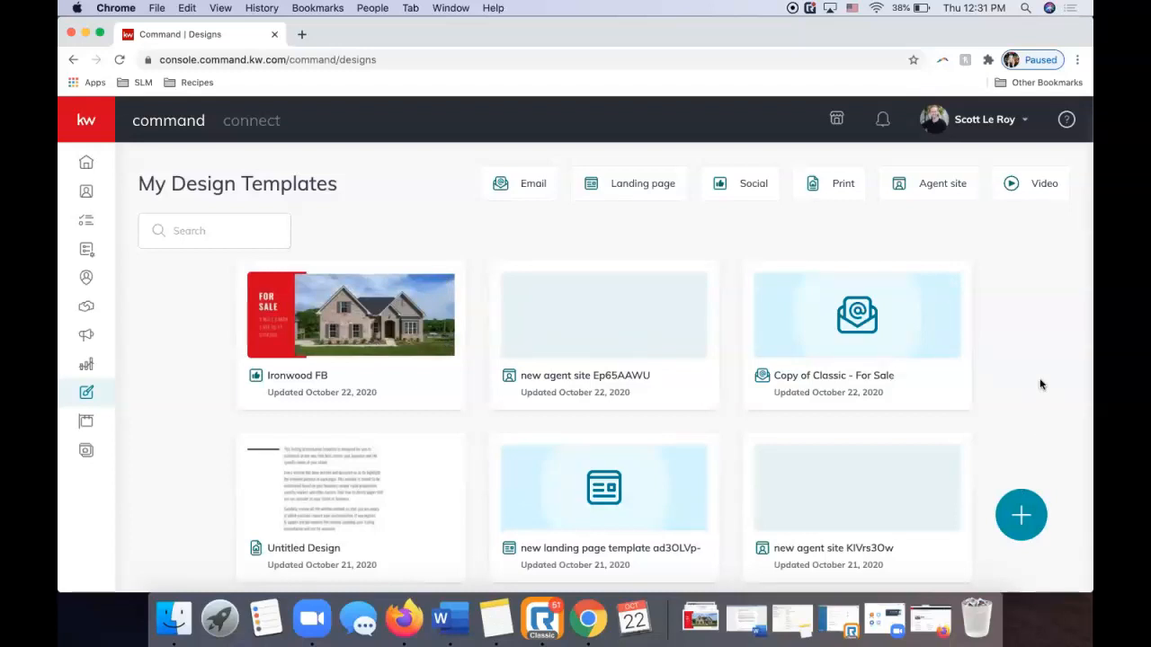
click(1016, 521)
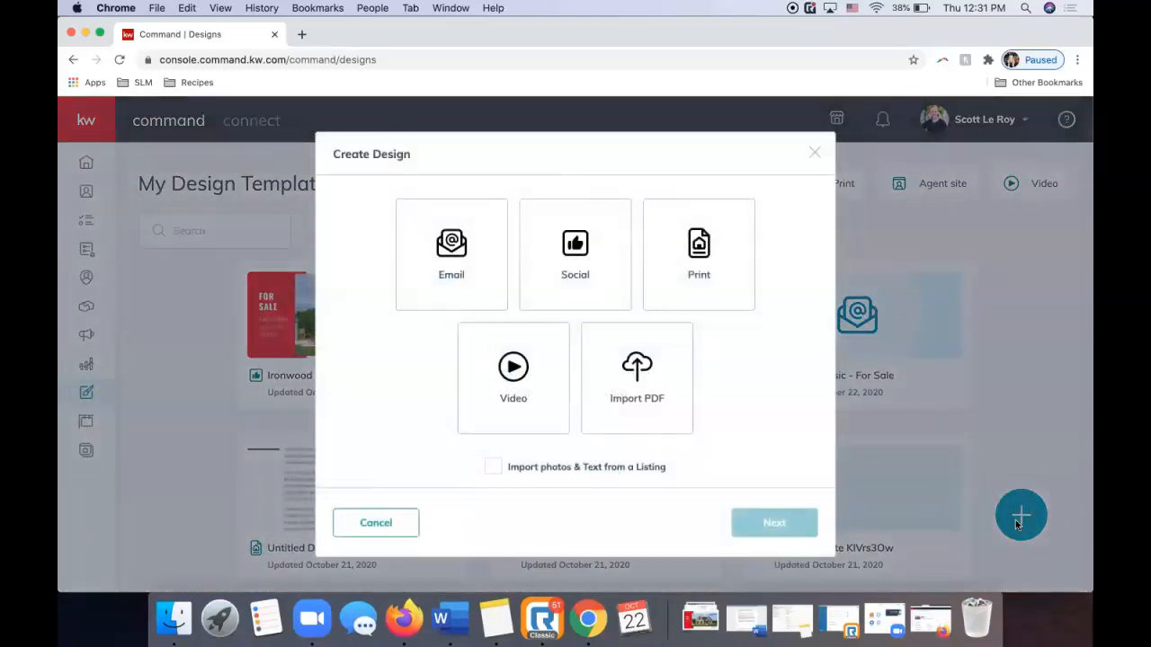
click(674, 276)
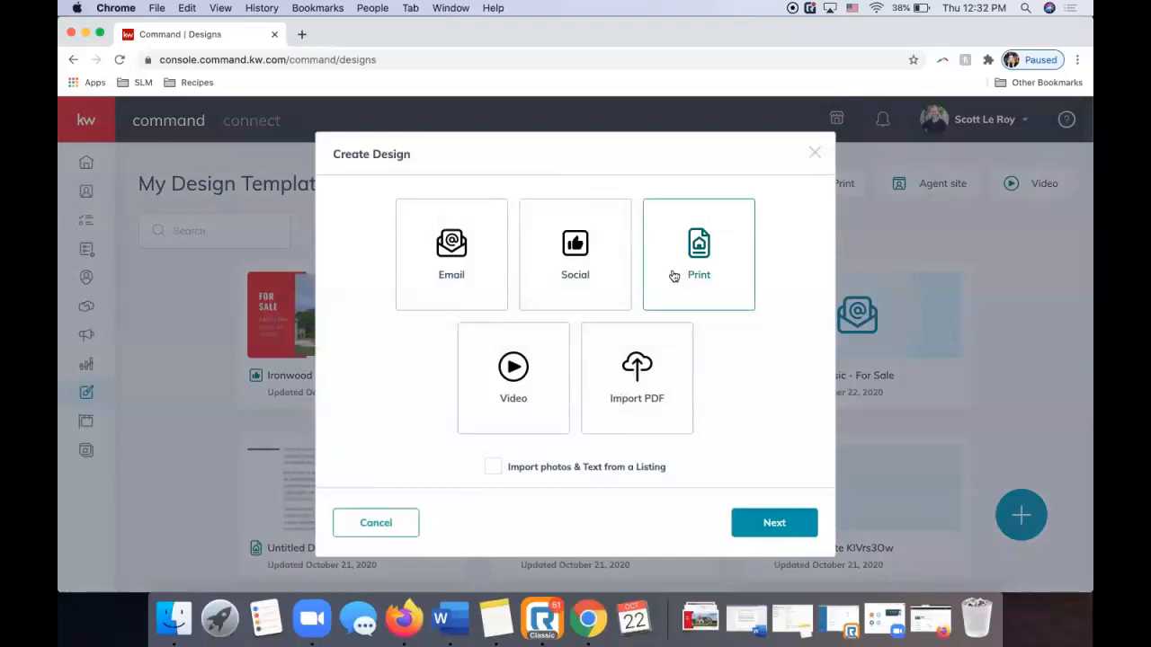
click(787, 524)
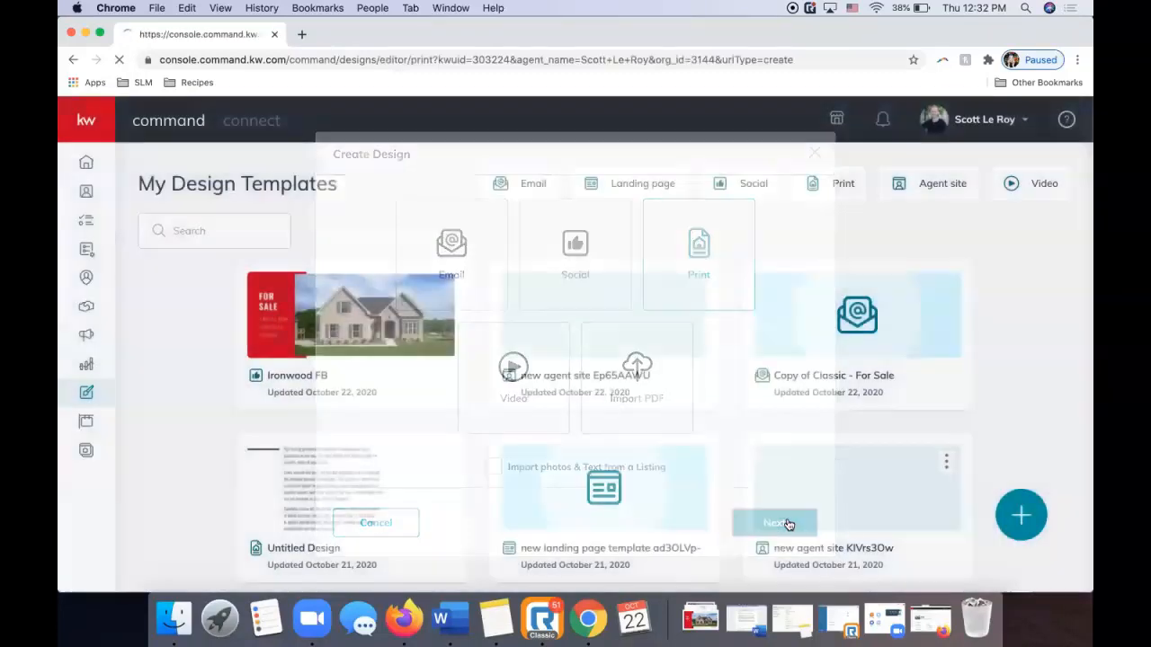
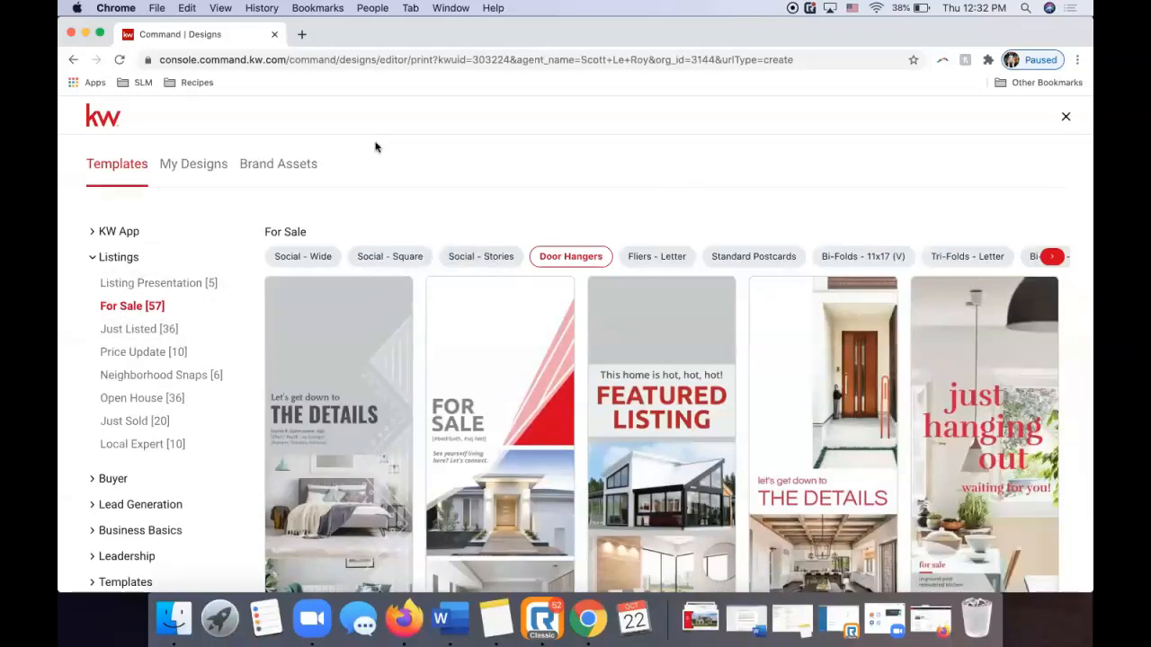
Browse the KW App's My App templates in Social - Square and Fliers - Letter formats.
click(136, 258)
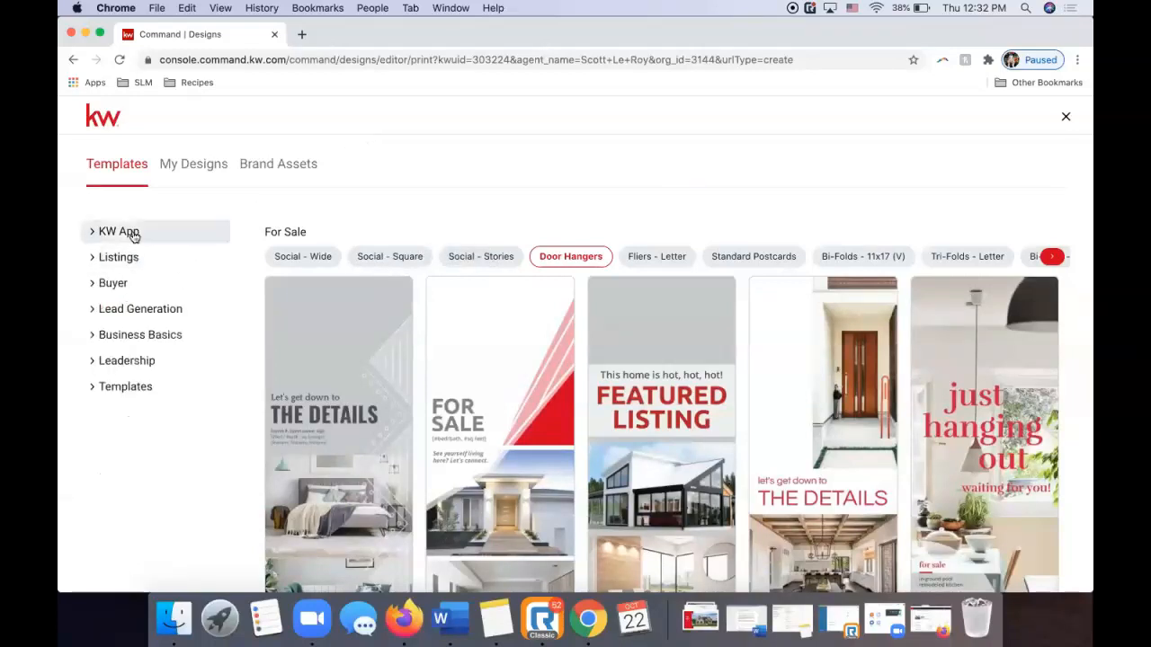
click(133, 232)
click(133, 257)
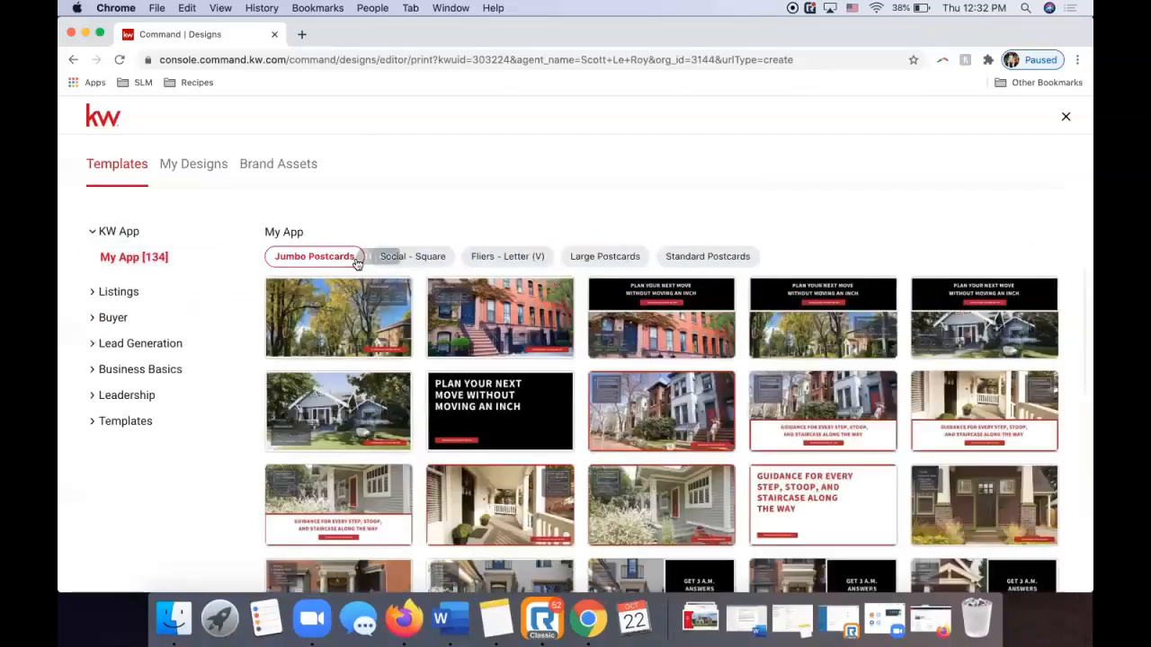
click(409, 258)
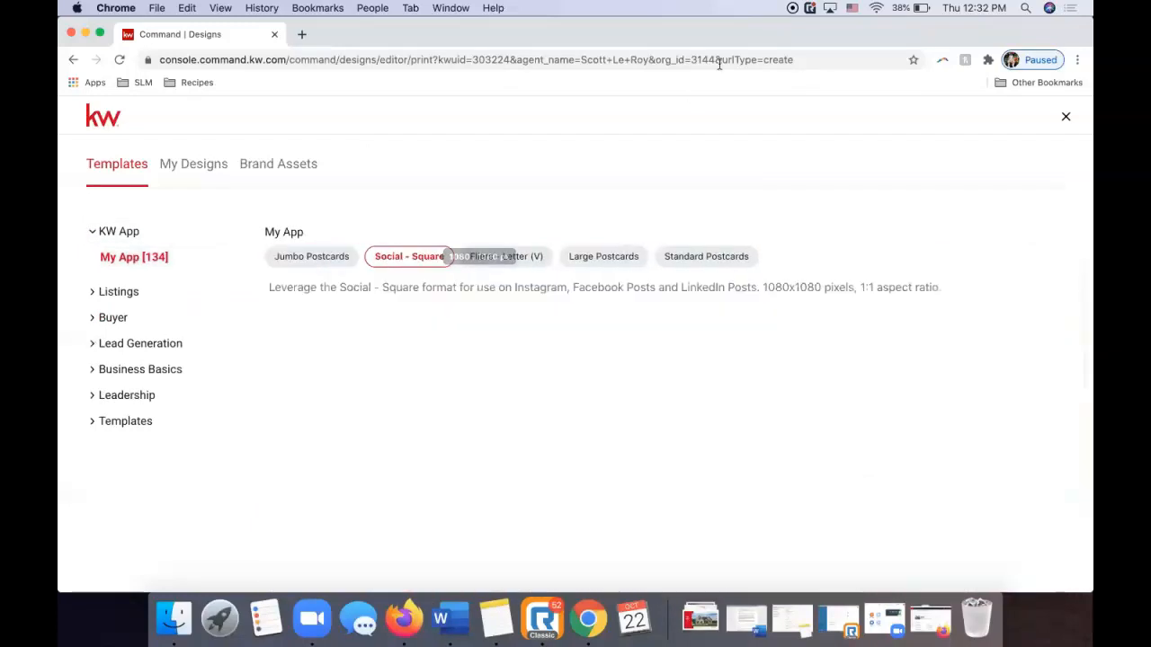
click(505, 257)
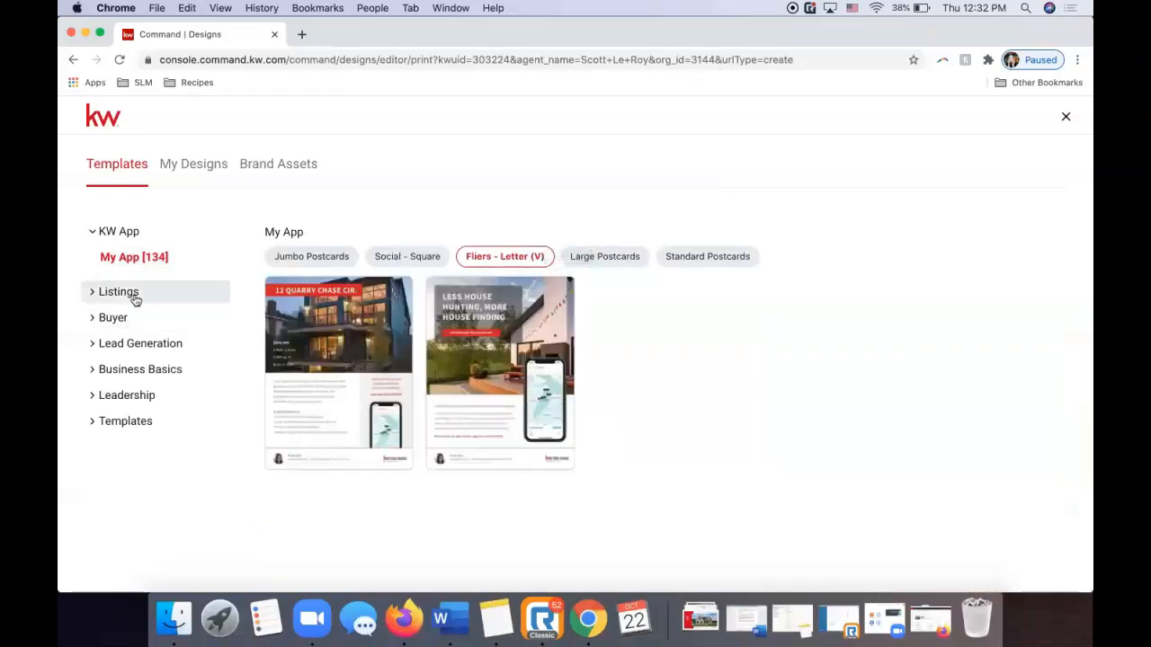
View the Listings category's Listing Presentation templates, then the For Sale templates.
click(135, 295)
click(137, 320)
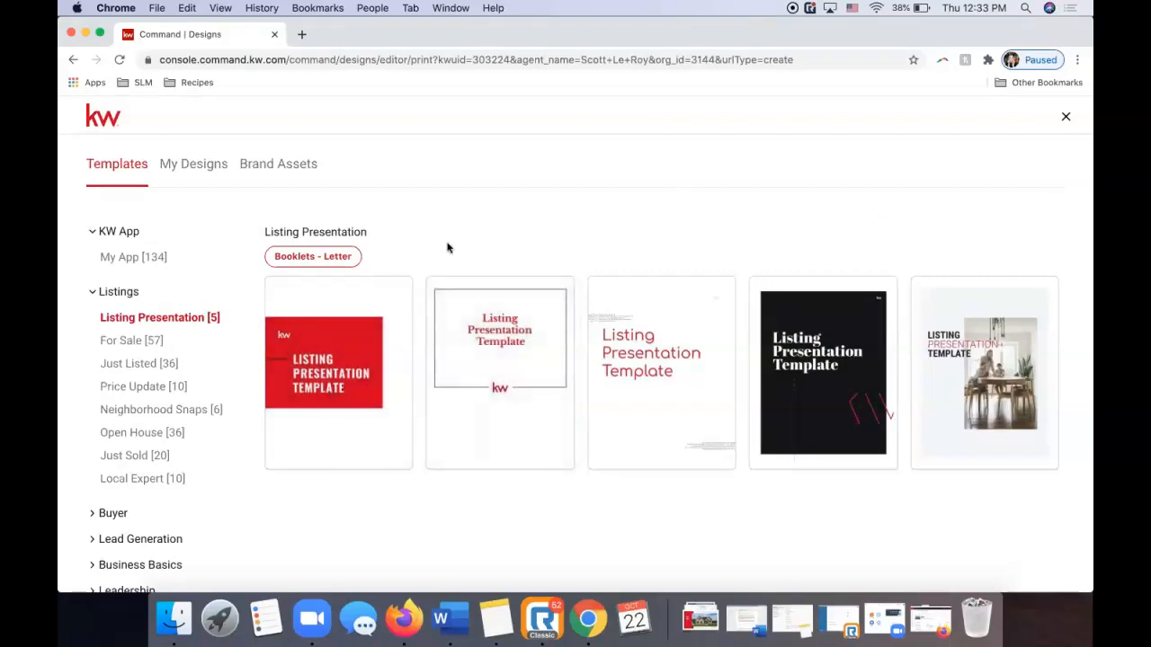
click(143, 338)
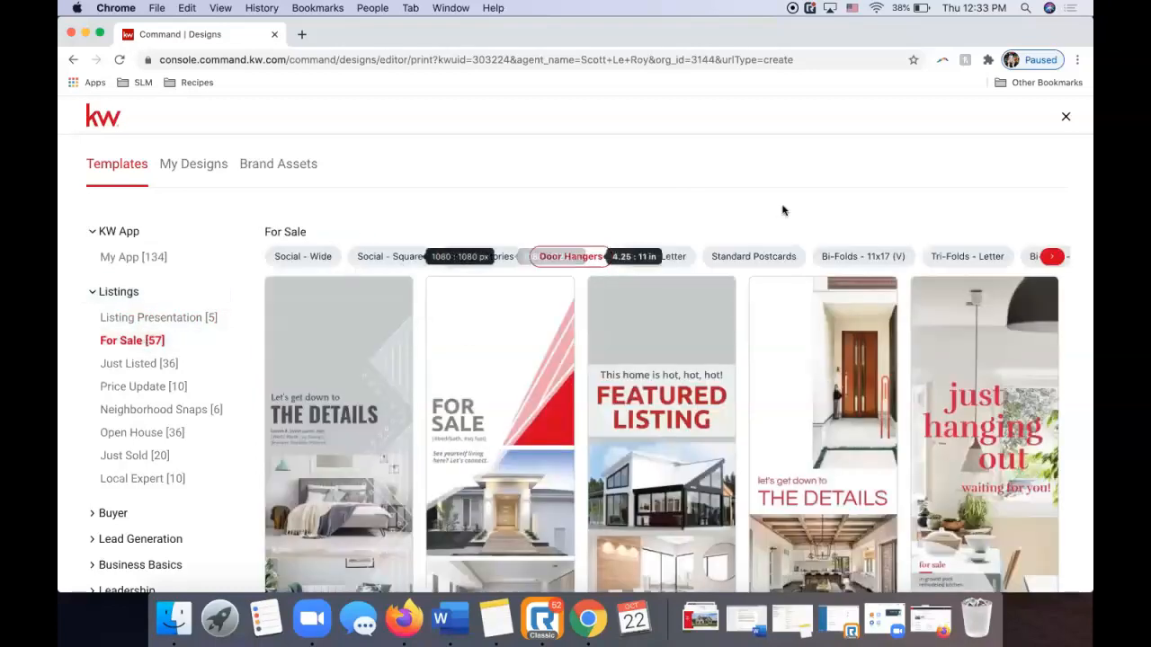
scroll(703, 306, down, 1)
scroll(704, 309, up, 1)
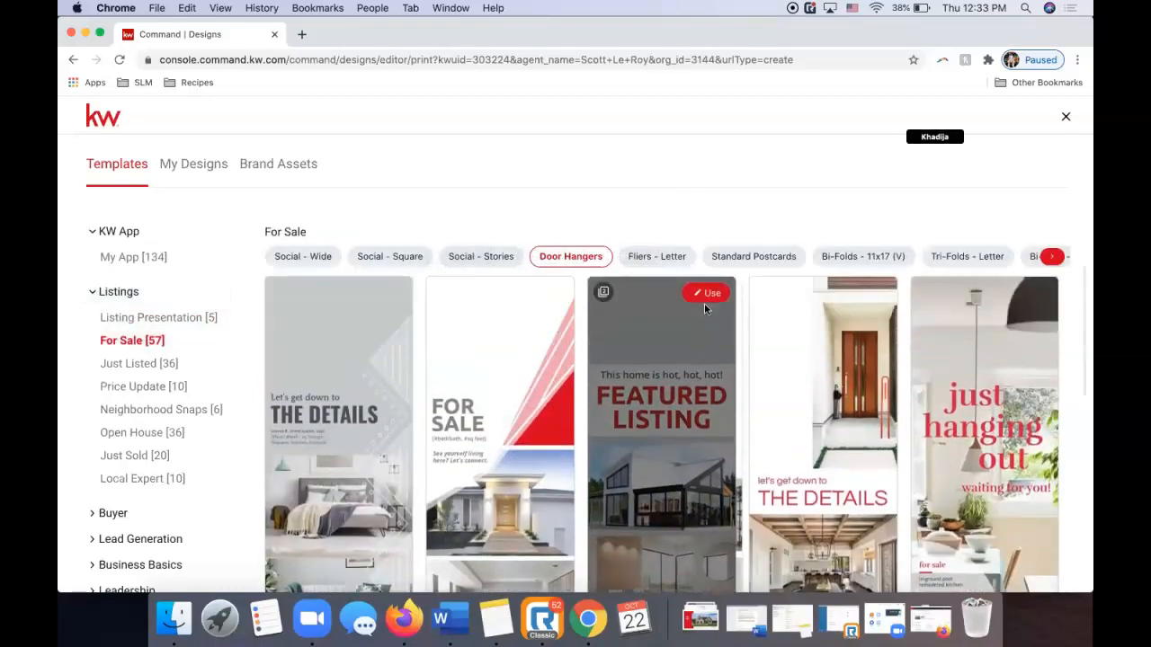
Filter For Sale through Social Wide, Square, Stories, Door Hangers, Fliers, Postcards, Bi-Folds and Tri-Folds.
click(315, 257)
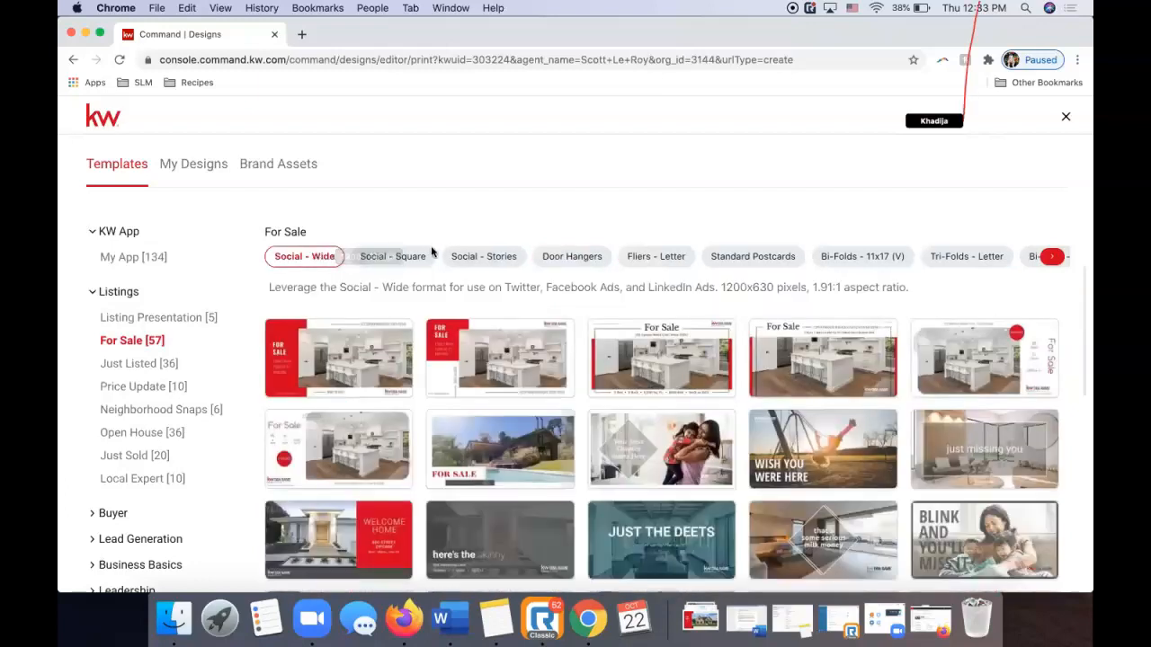
click(409, 258)
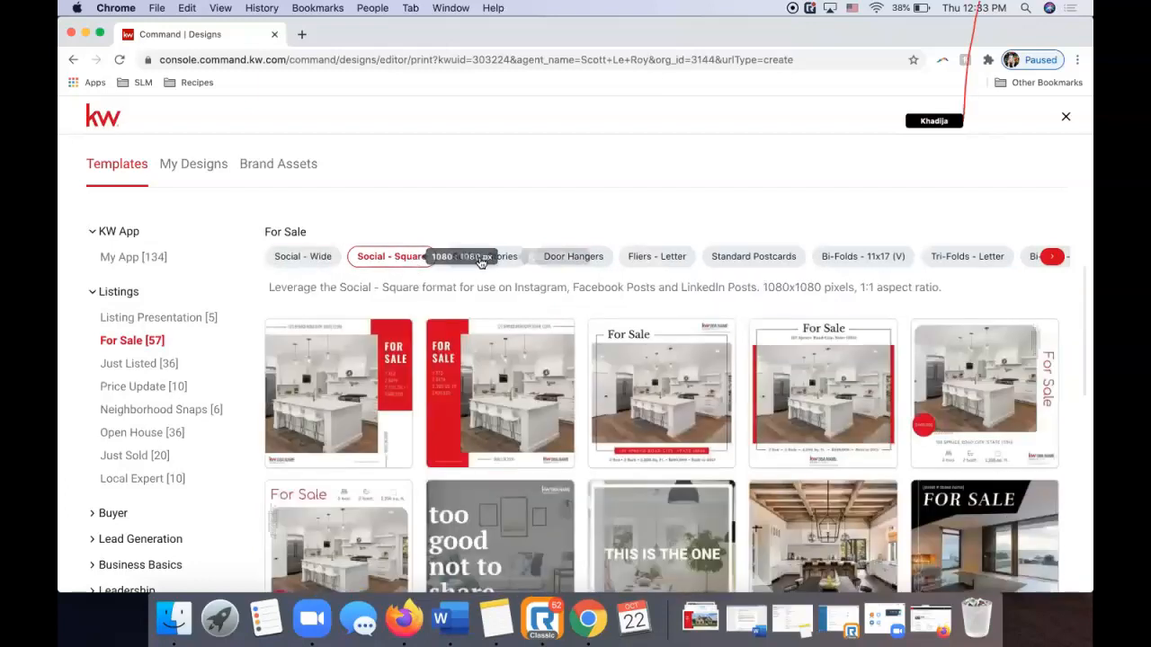
click(490, 258)
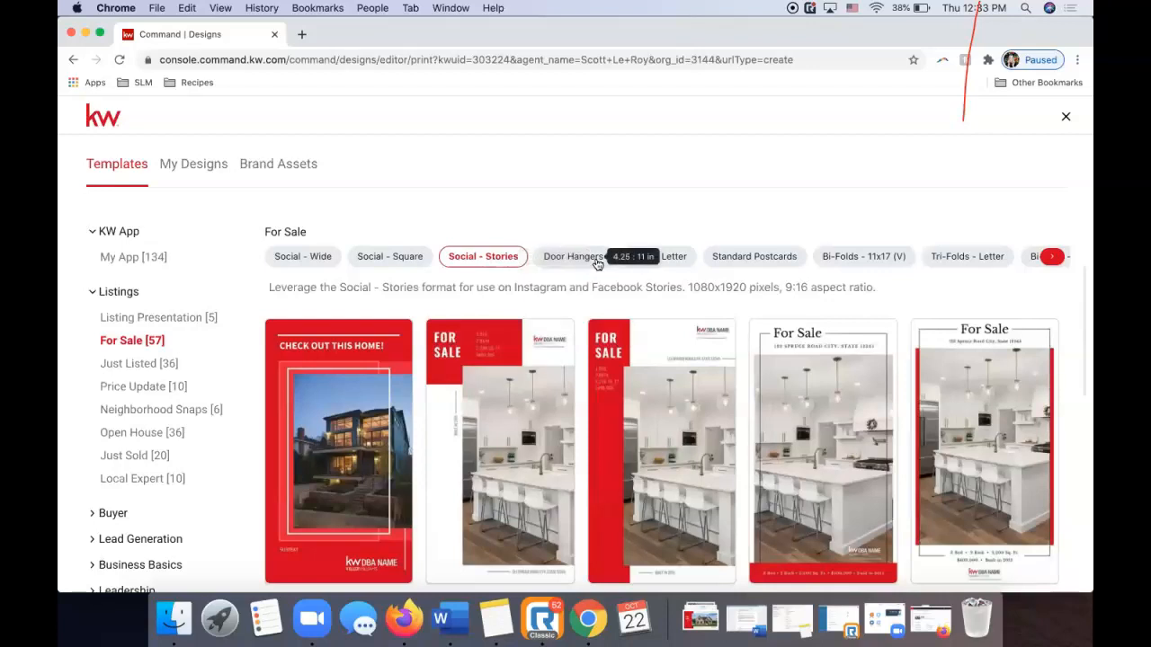
click(575, 257)
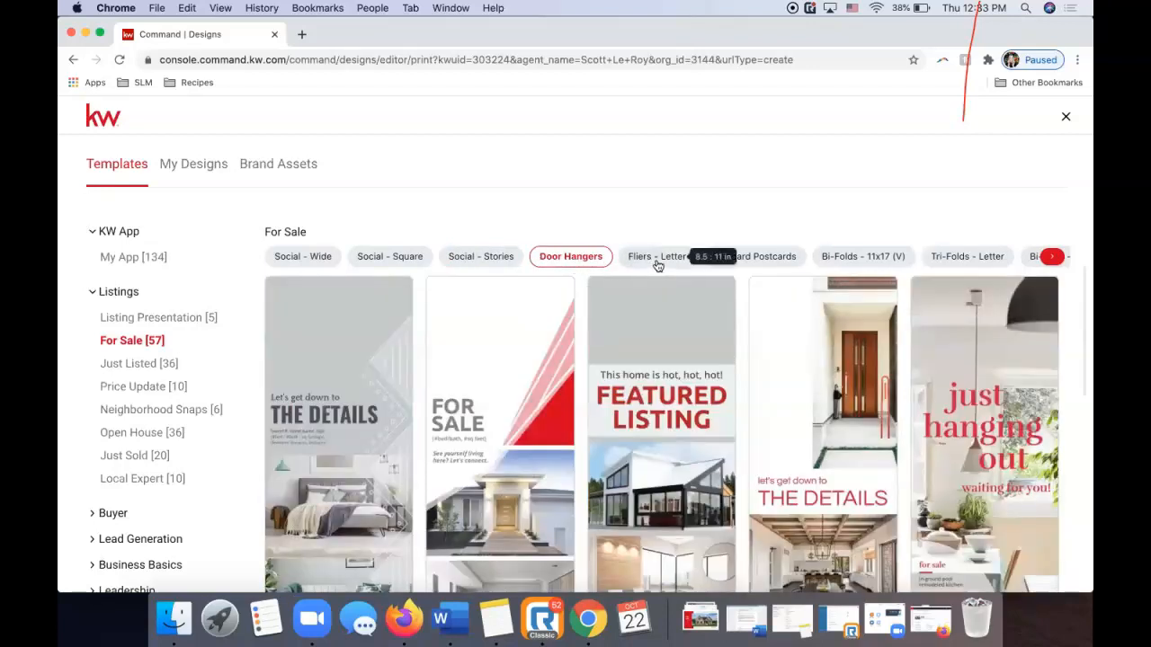
click(657, 261)
click(772, 259)
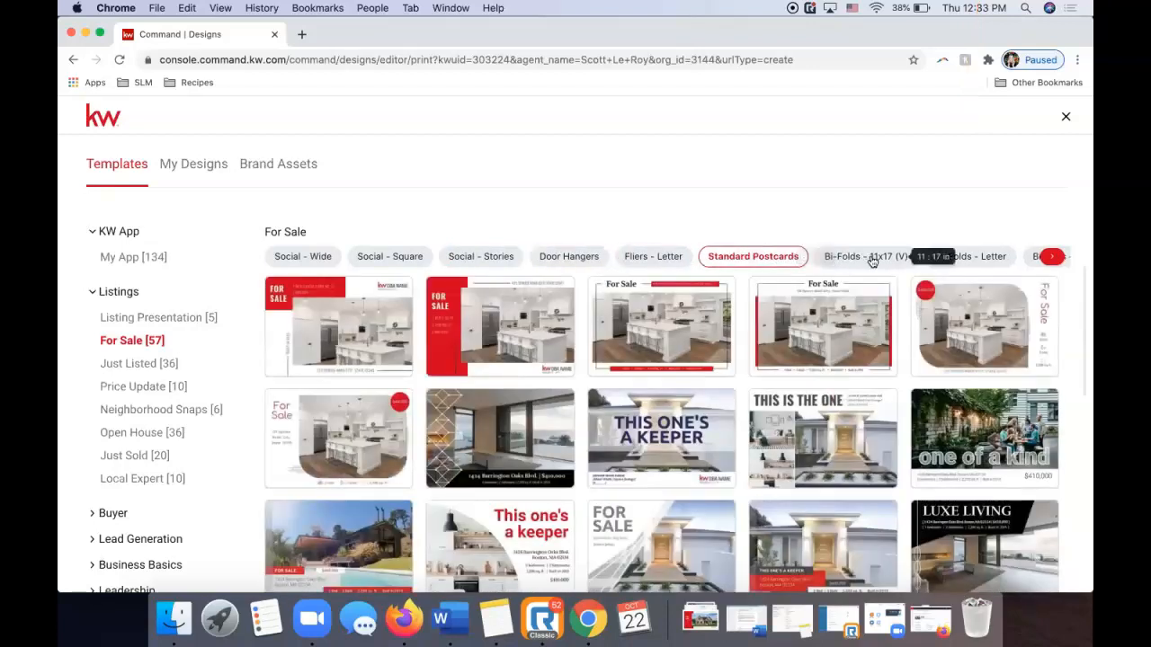
click(871, 261)
click(971, 258)
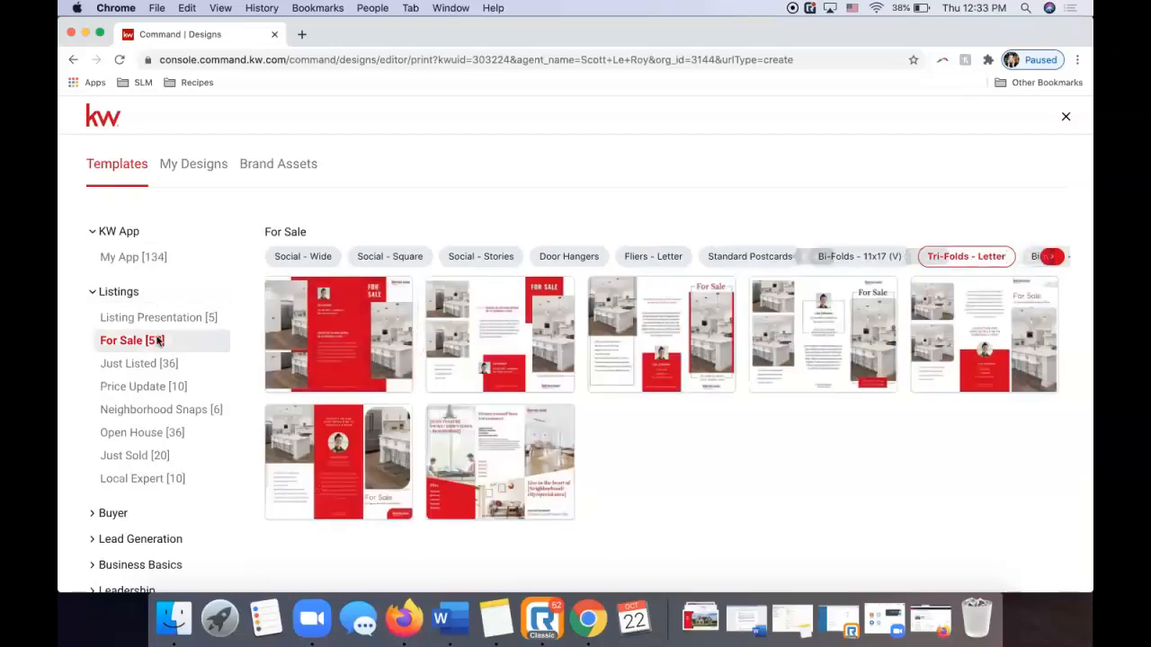
Expand Buyer and show its Neighborhood Snap templates.
scroll(123, 393, down, 1)
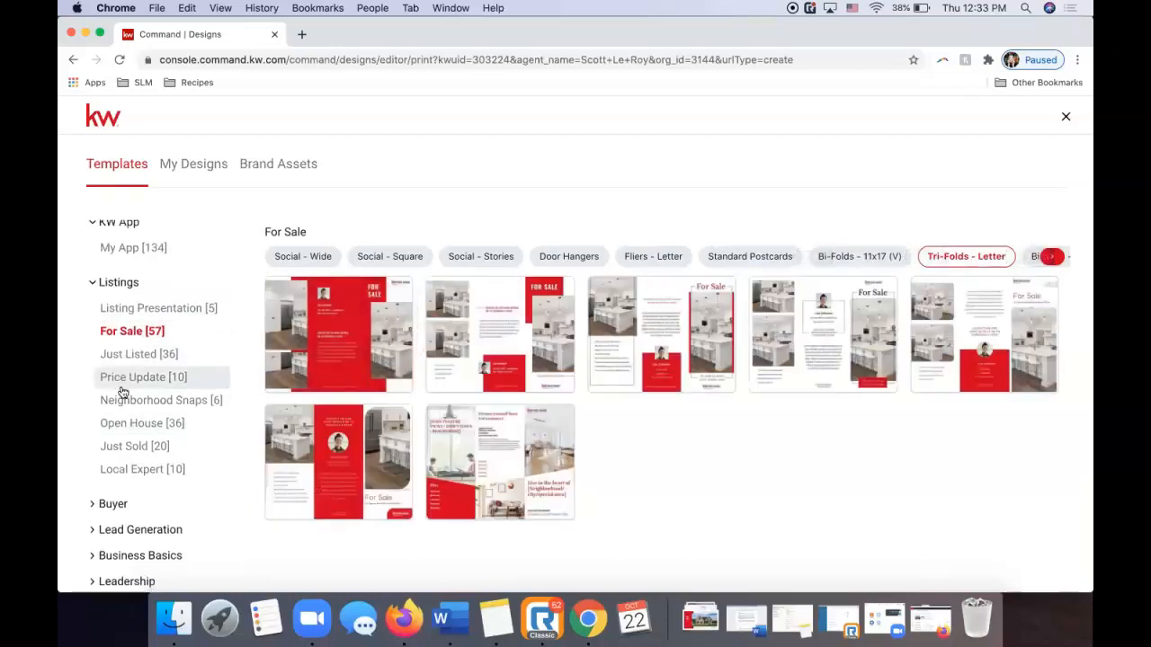
click(105, 473)
scroll(180, 411, down, 3)
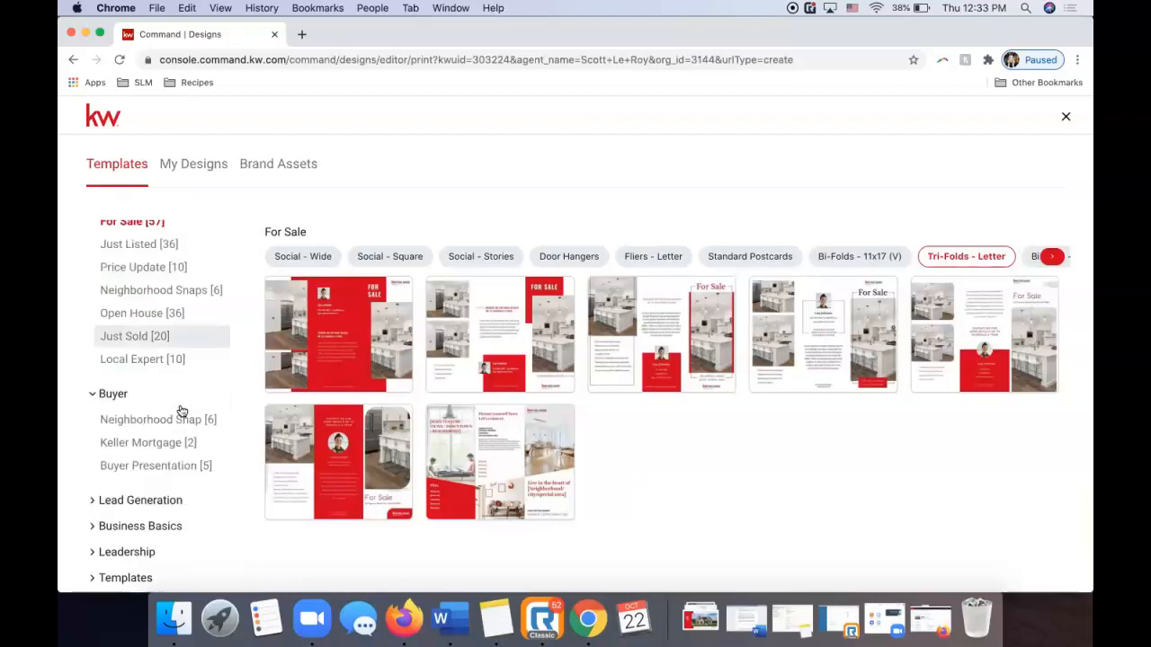
click(179, 422)
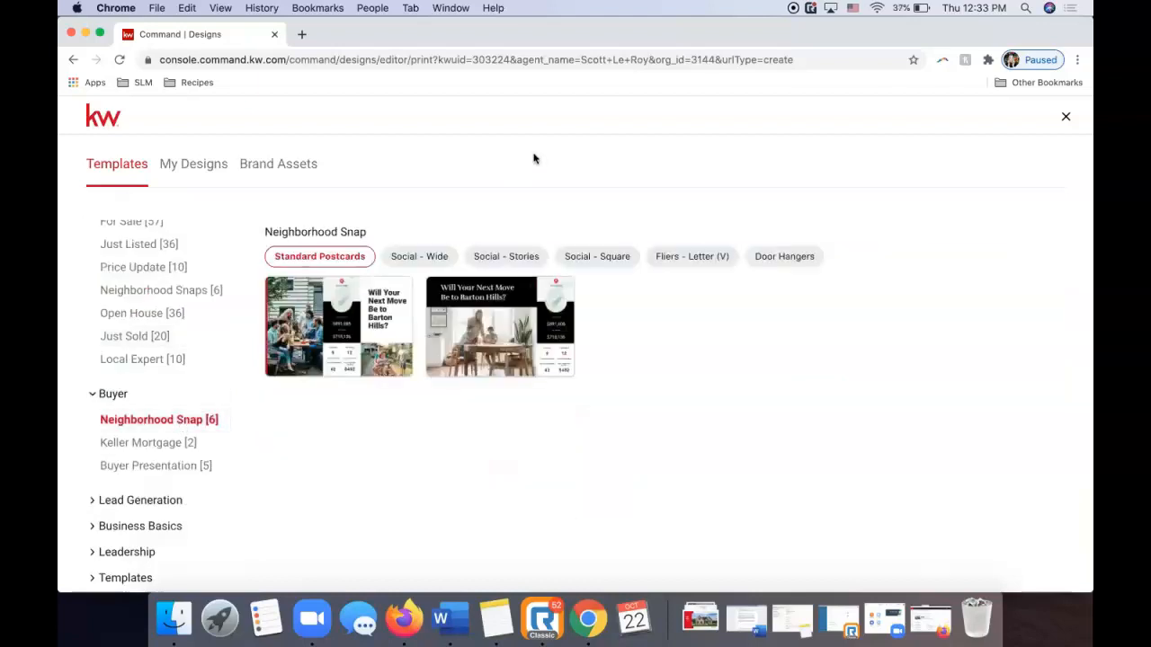
View Buyer Presentation, then Lead Generation's Event Invitations and Client Love templates.
click(160, 464)
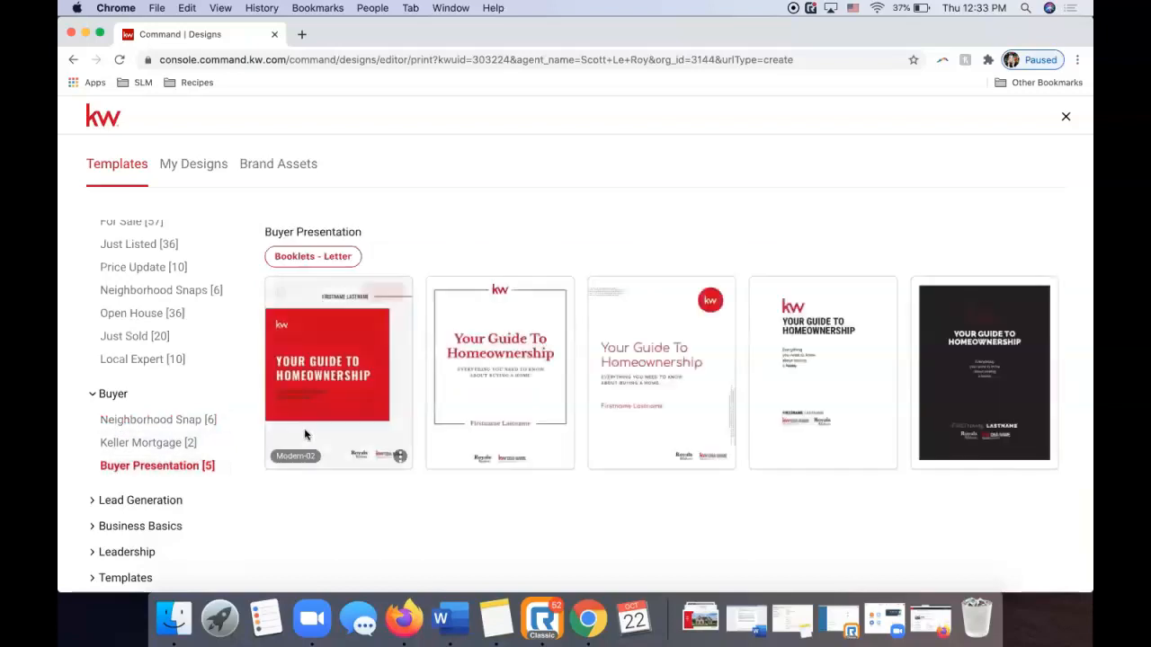
click(150, 508)
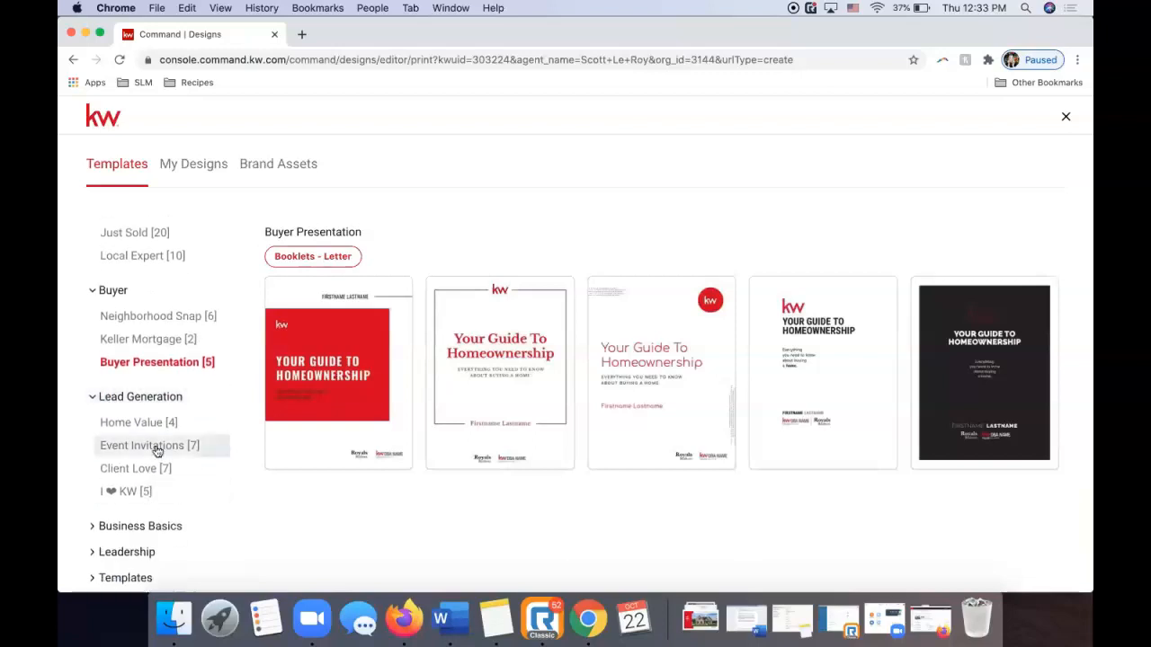
click(155, 449)
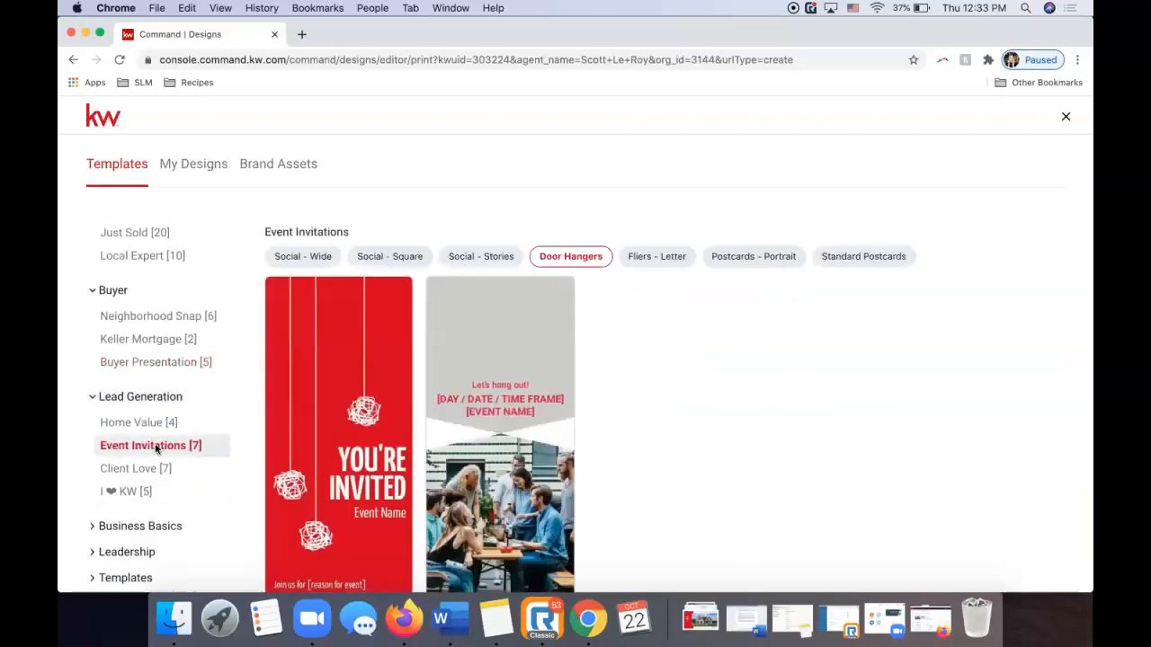
click(138, 465)
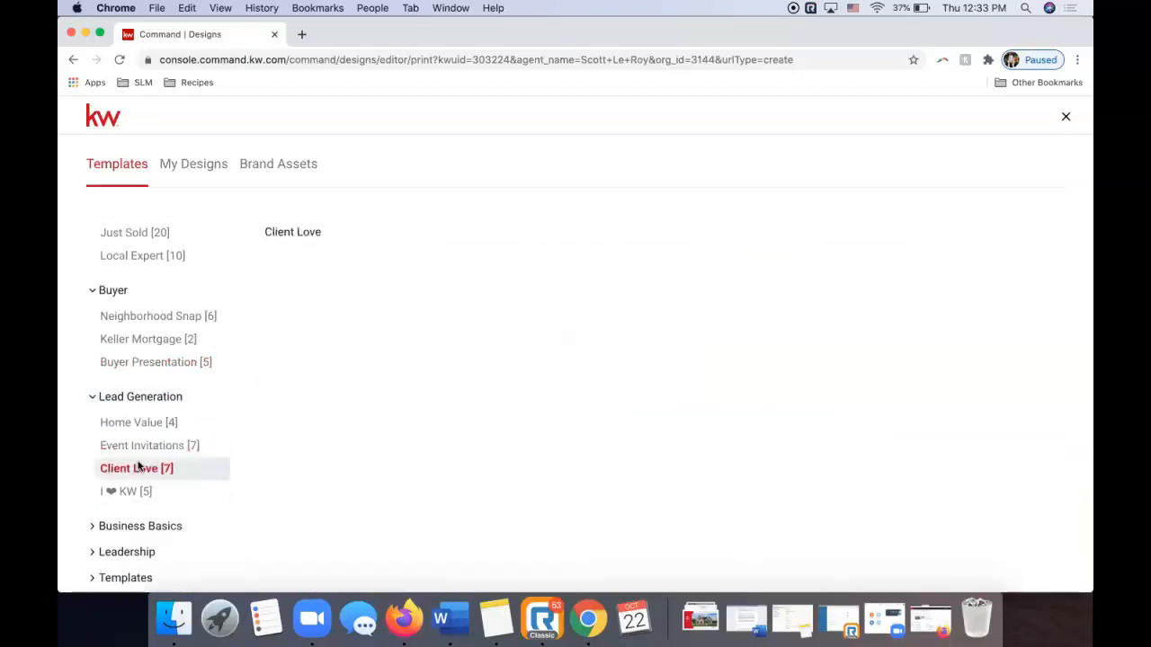
View Business Basics' Business Cards and Letterheads, then expand Templates and Leadership.
click(115, 525)
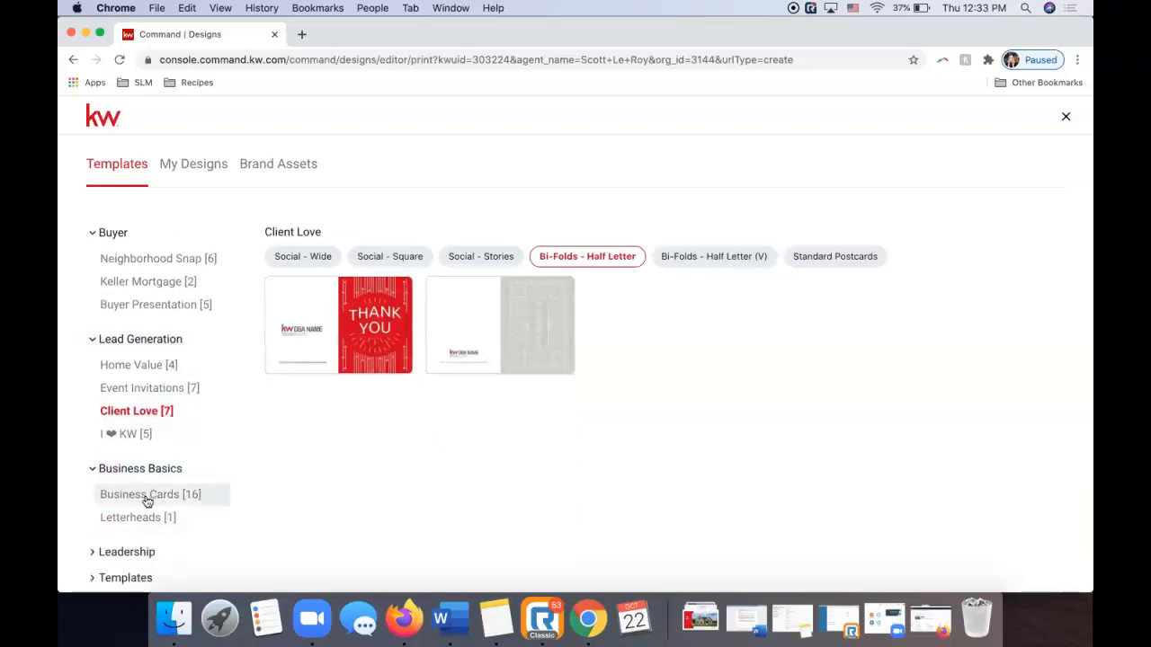
click(149, 493)
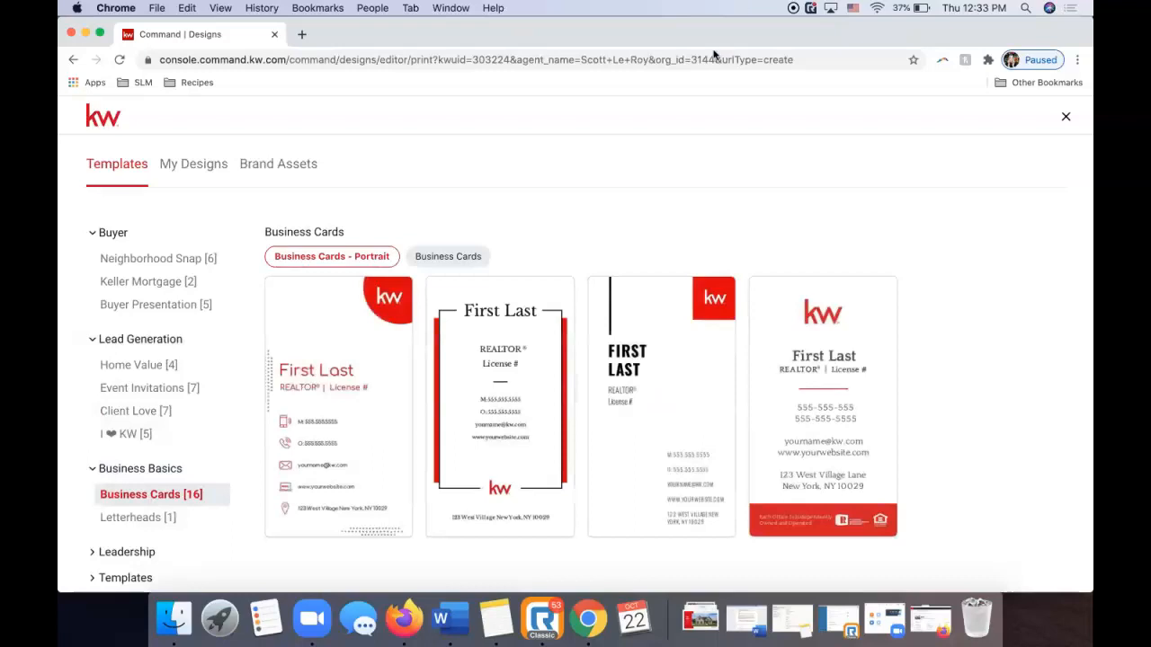
click(129, 520)
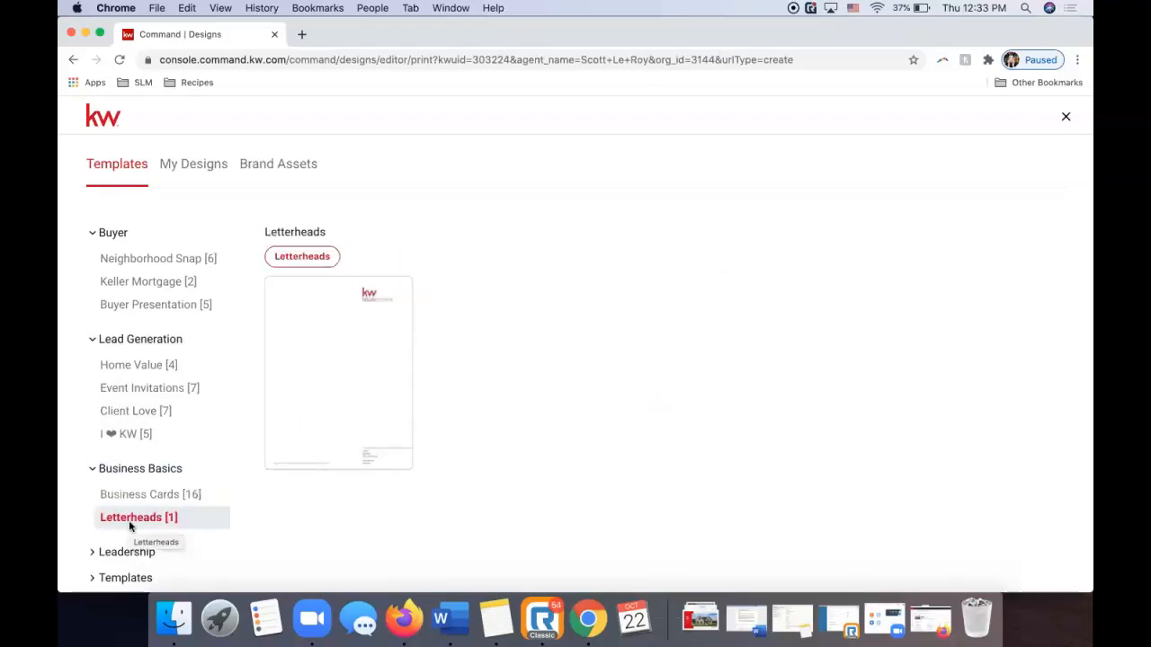
click(115, 578)
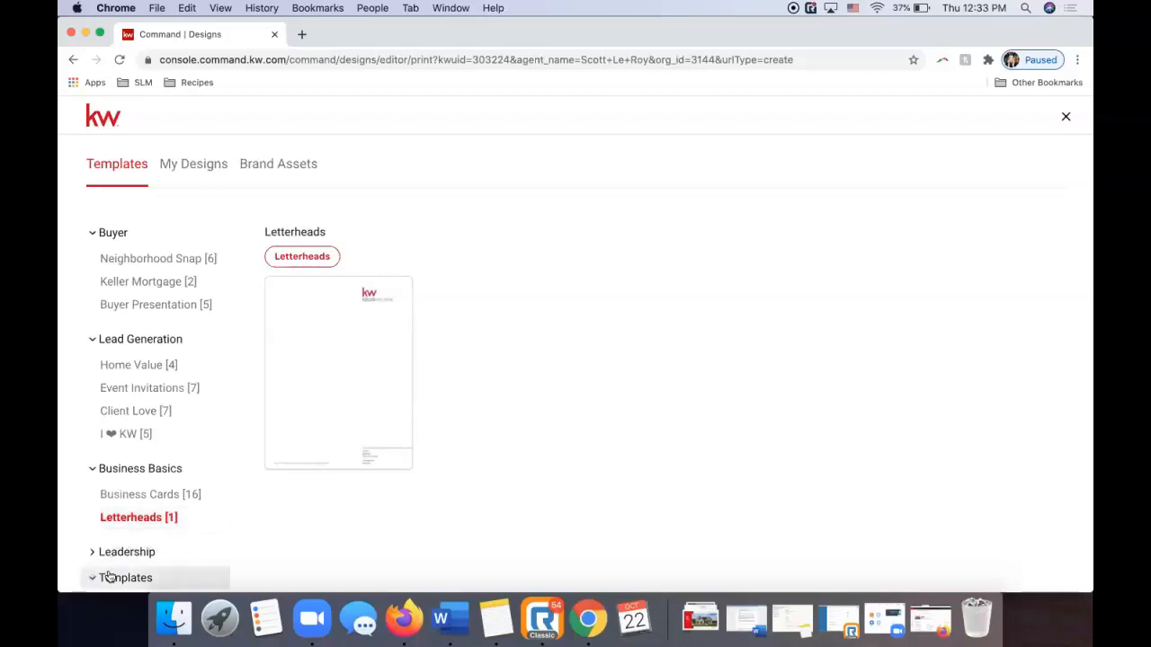
scroll(153, 493, down, 1)
click(124, 495)
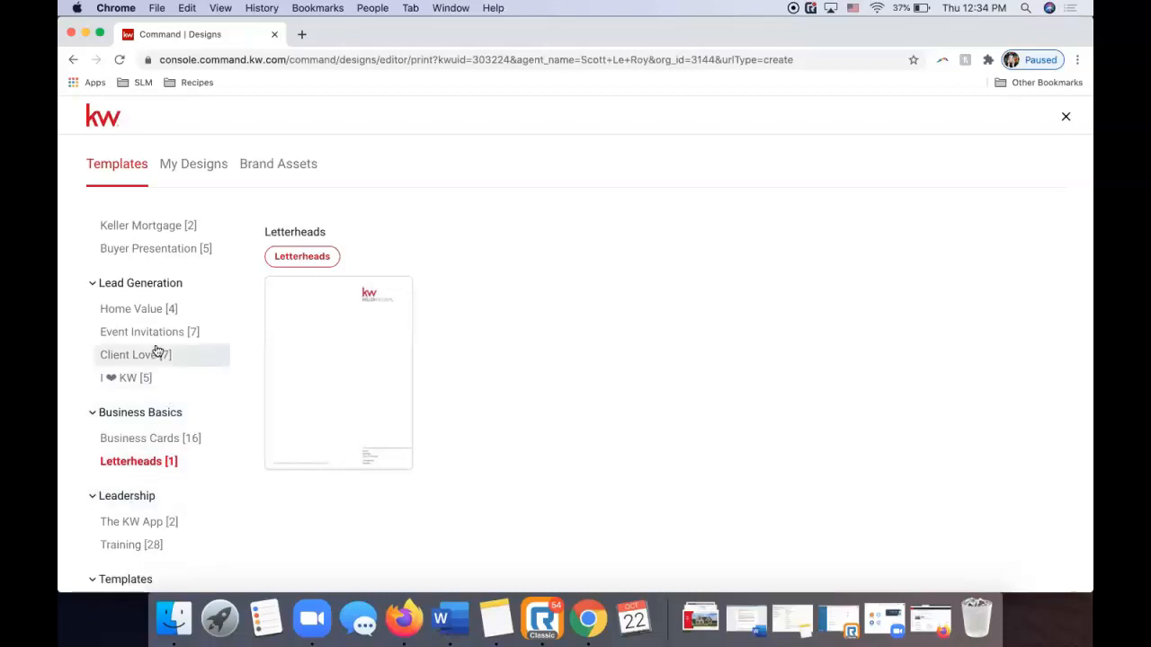
Scroll back to the top and close the template gallery.
scroll(156, 350, up, 1)
scroll(158, 350, up, 3)
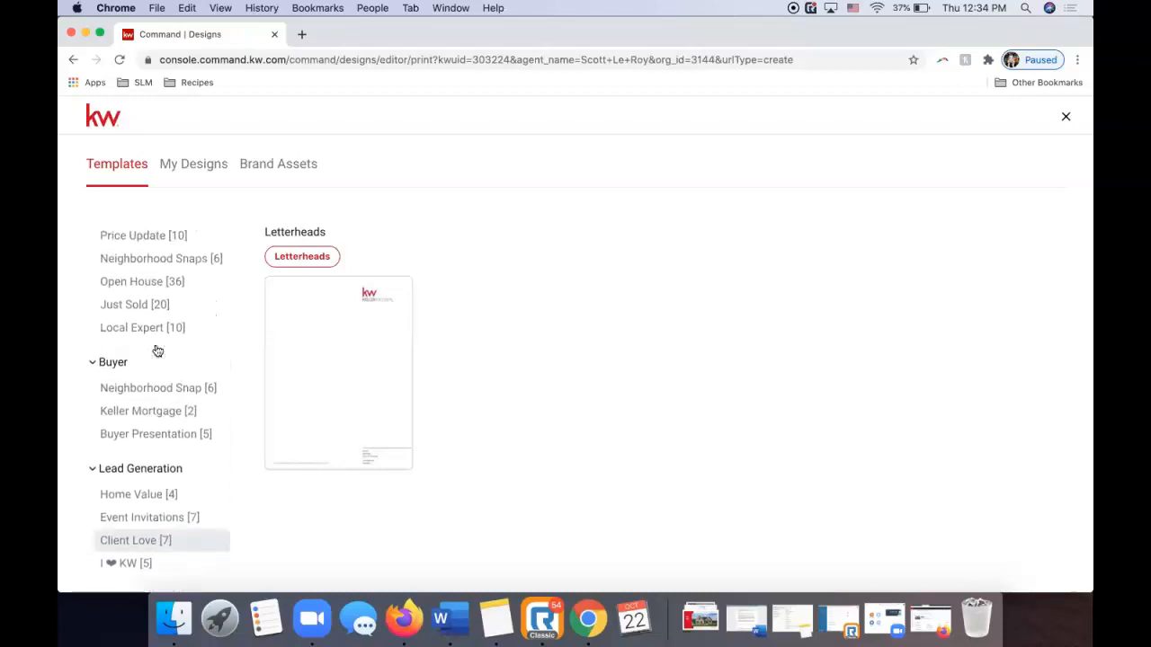
scroll(158, 351, up, 3)
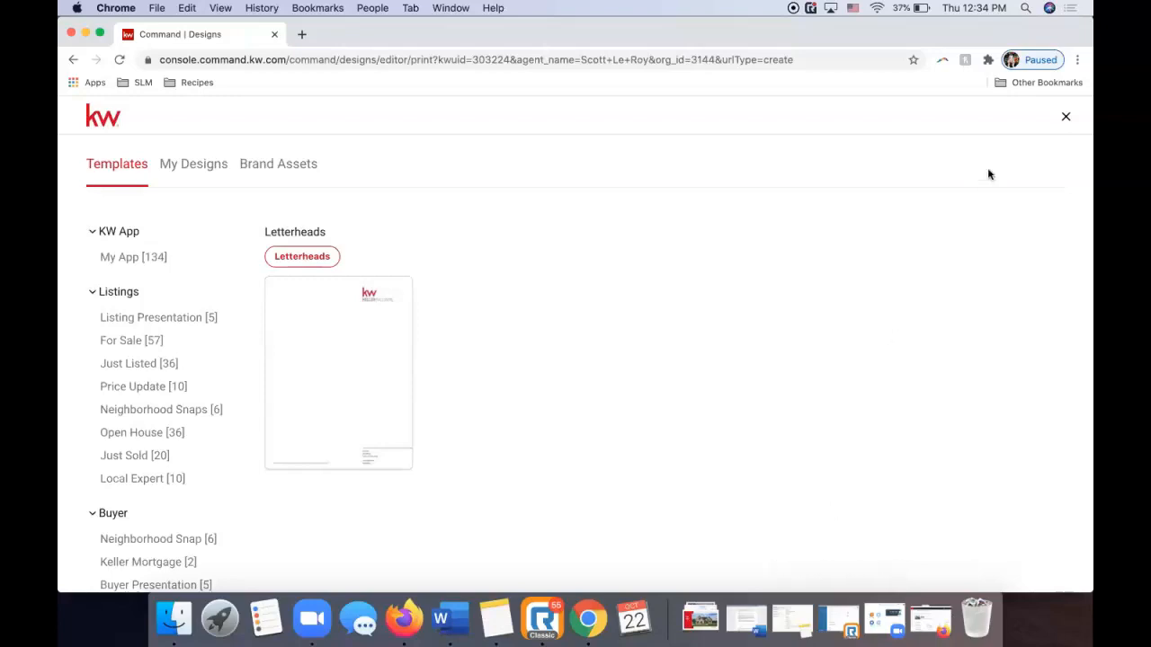
click(1066, 117)
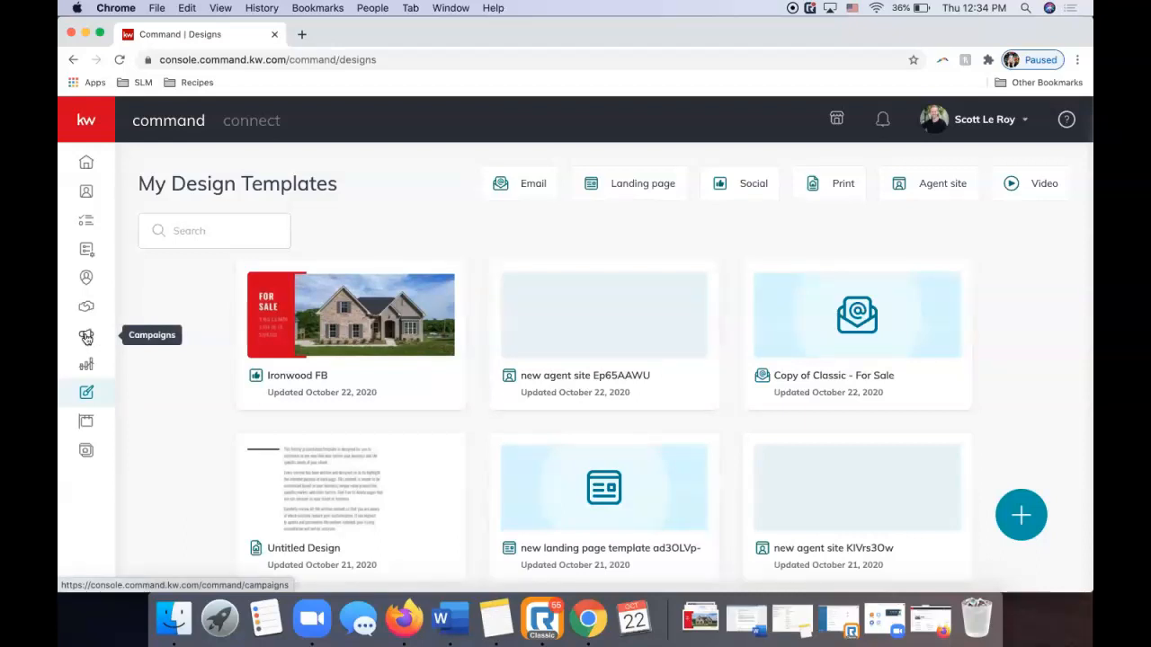
Go to the Campaigns section from the left sidebar.
click(86, 337)
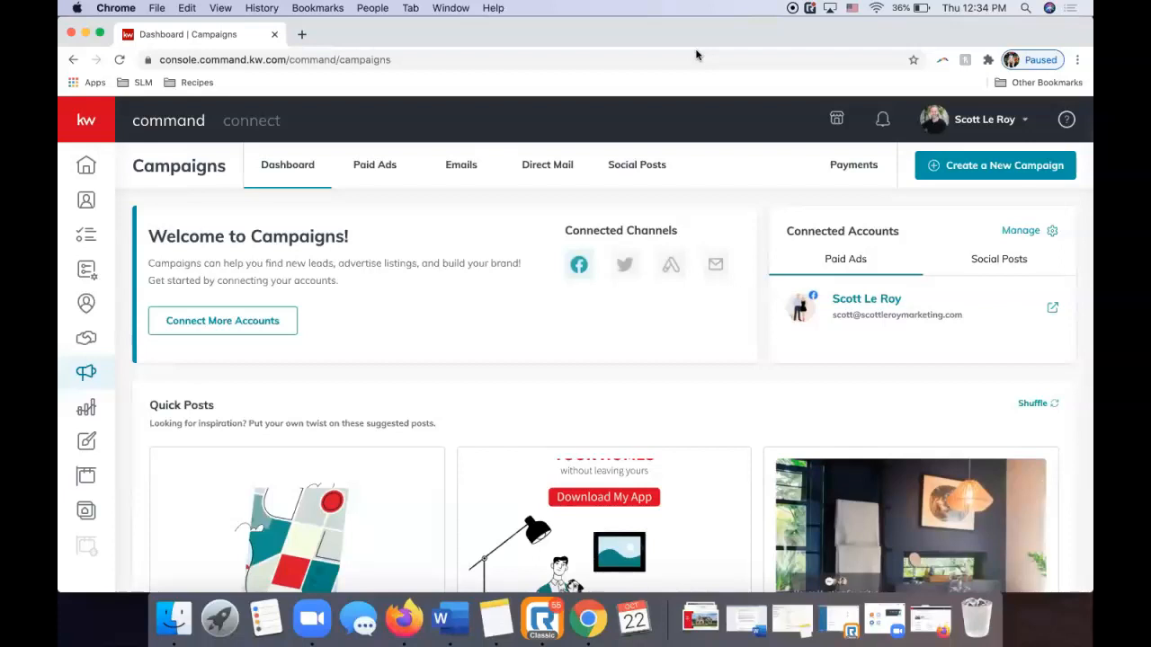
Review the paid ad campaigns list, then switch to the Direct Mail campaigns.
click(376, 171)
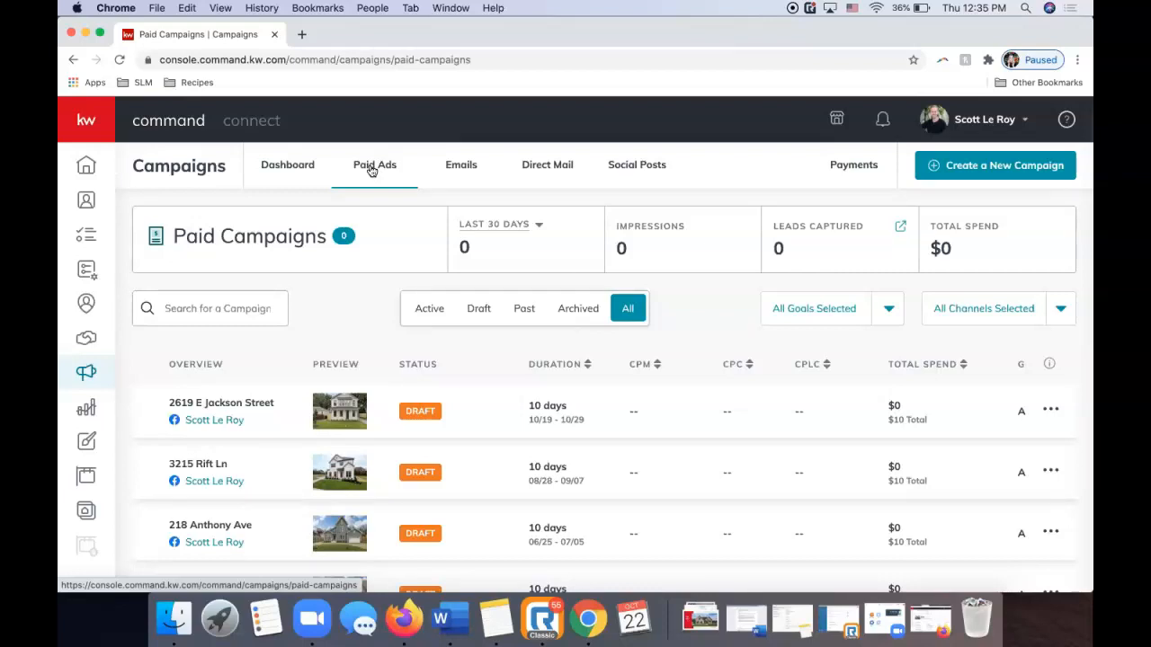
scroll(371, 171, down, 3)
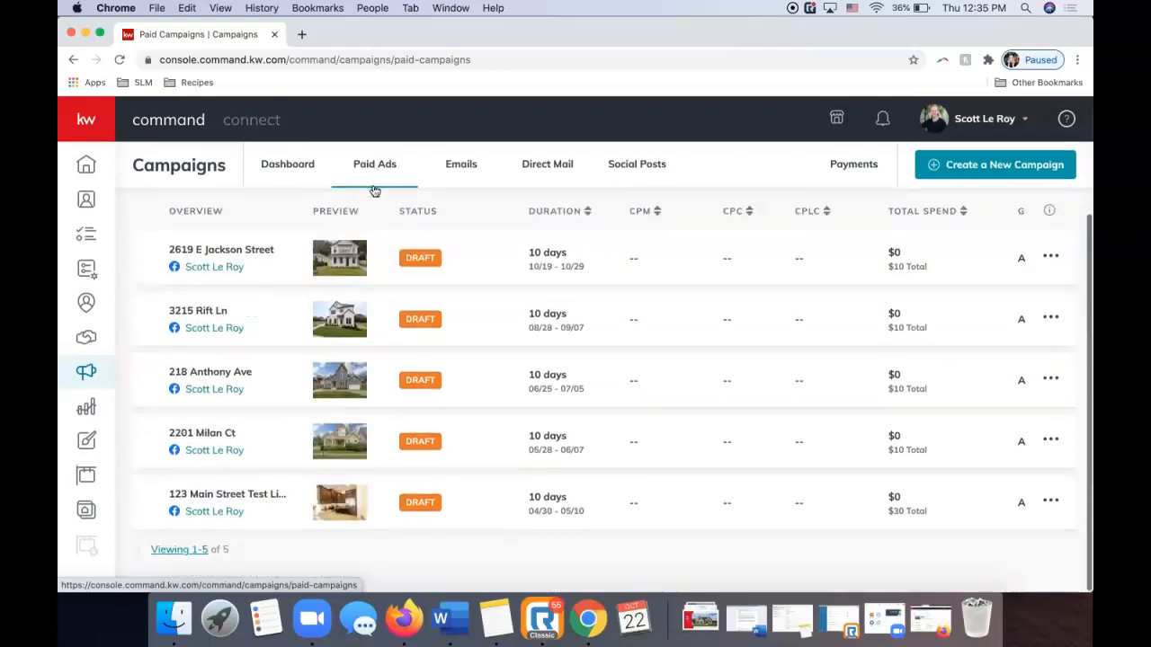
scroll(374, 191, up, 3)
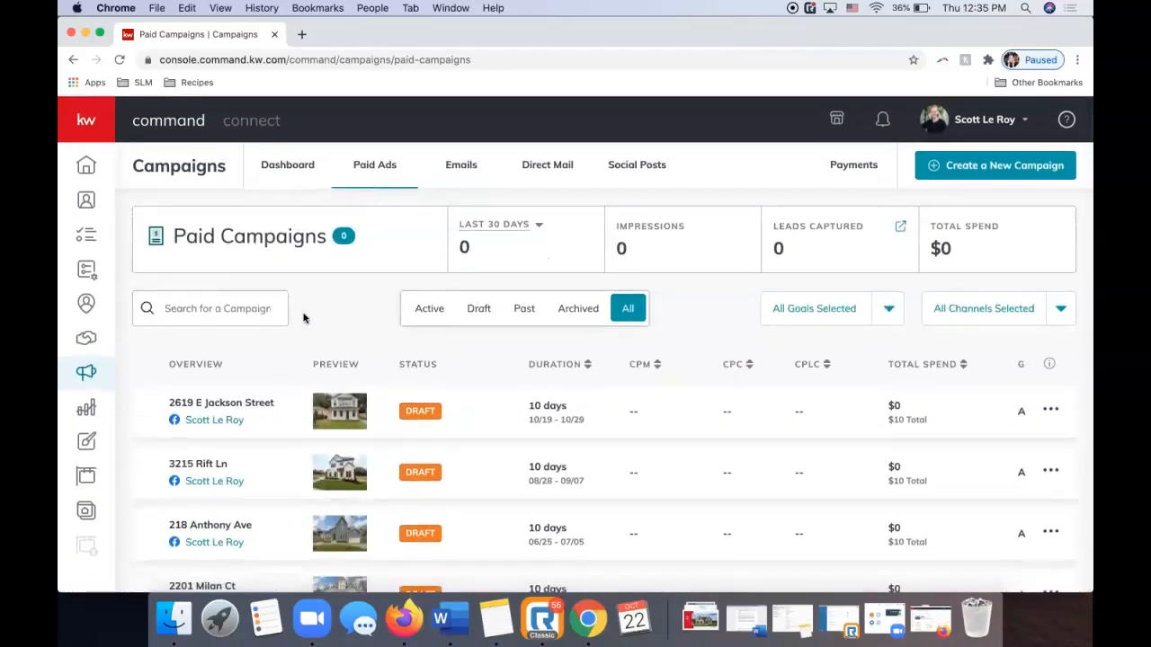
scroll(303, 318, down, 3)
scroll(368, 325, up, 3)
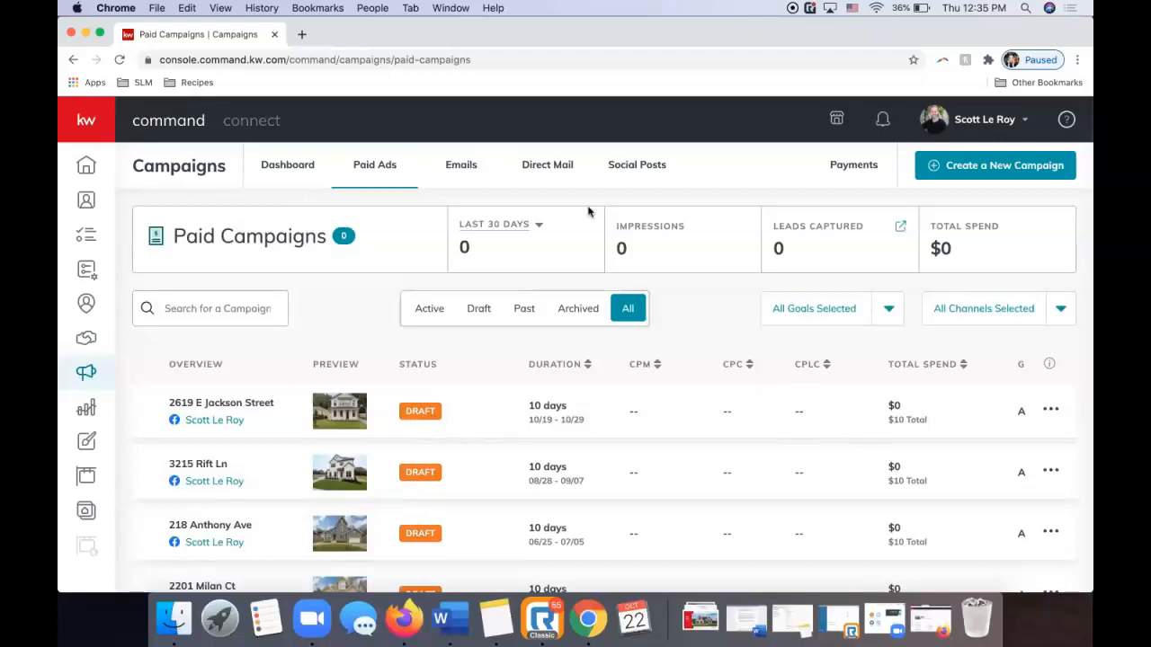
click(542, 167)
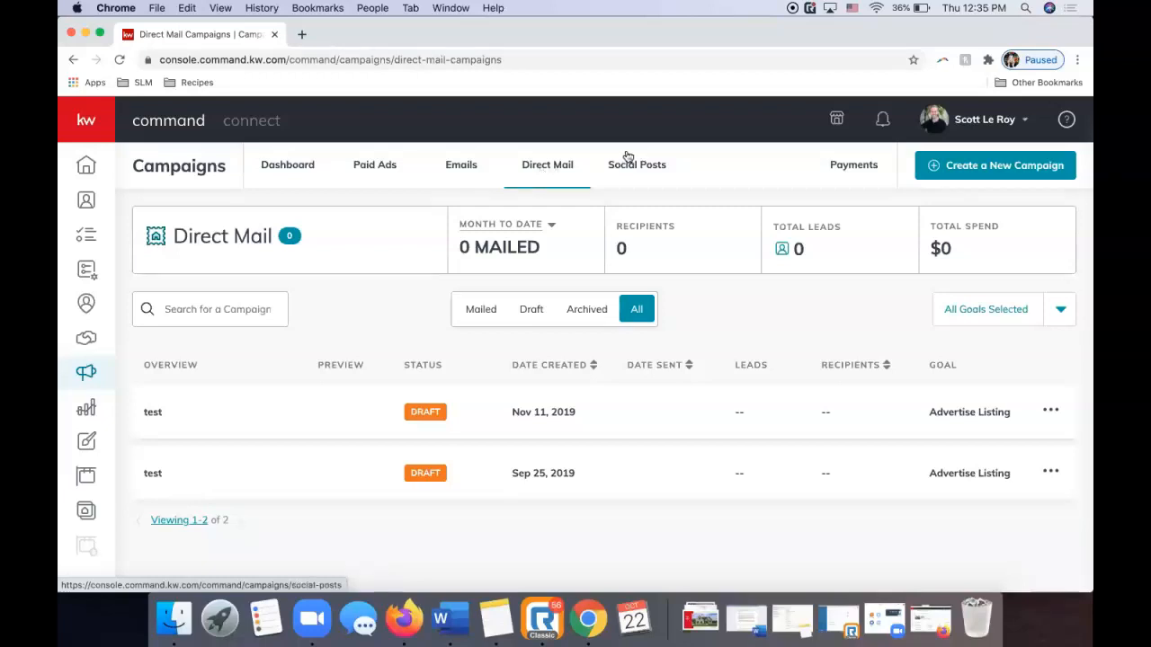
Look over the Social Posts calendar.
click(658, 169)
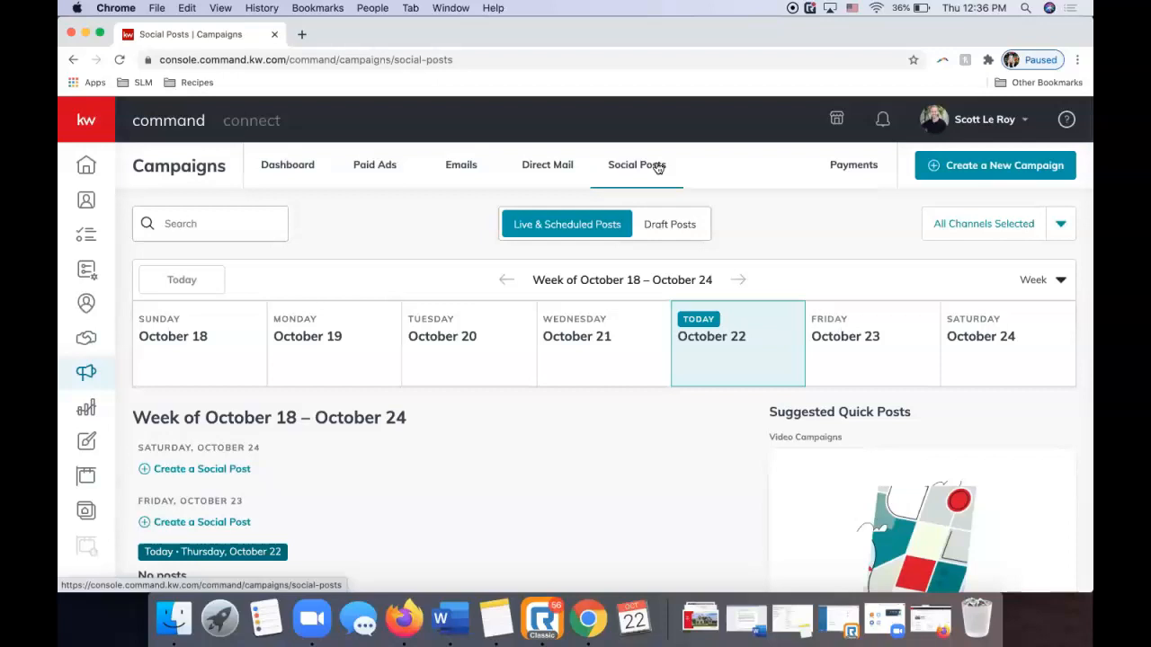
scroll(458, 501, down, 1)
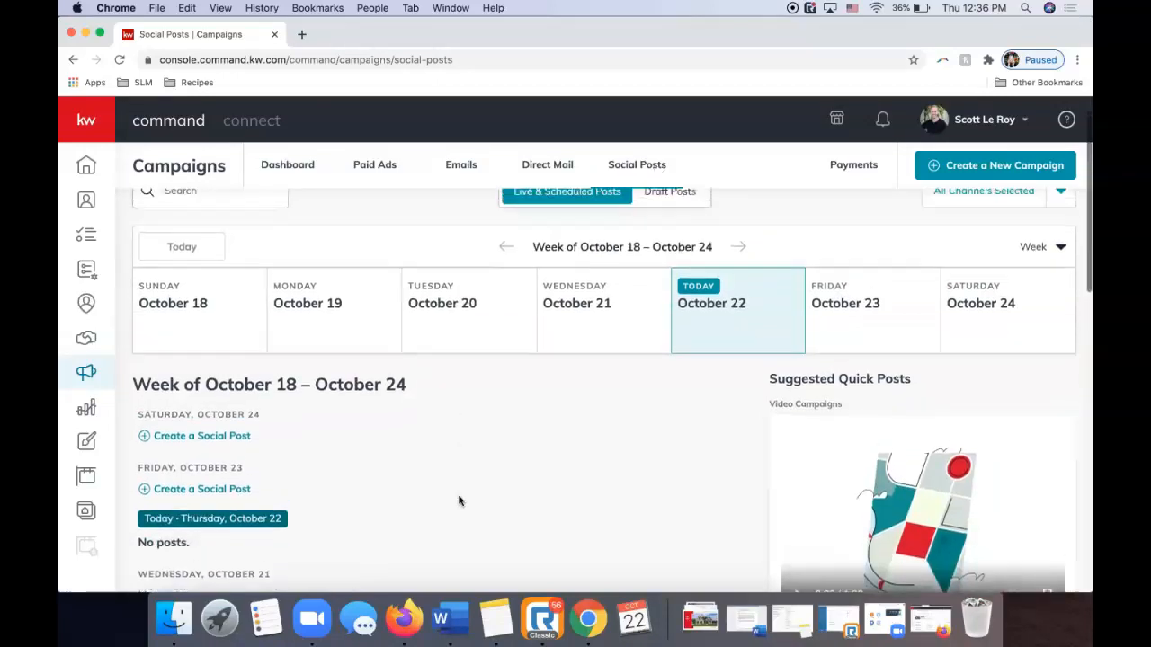
scroll(458, 501, up, 1)
scroll(458, 501, down, 5)
scroll(451, 517, down, 3)
scroll(452, 516, up, 6)
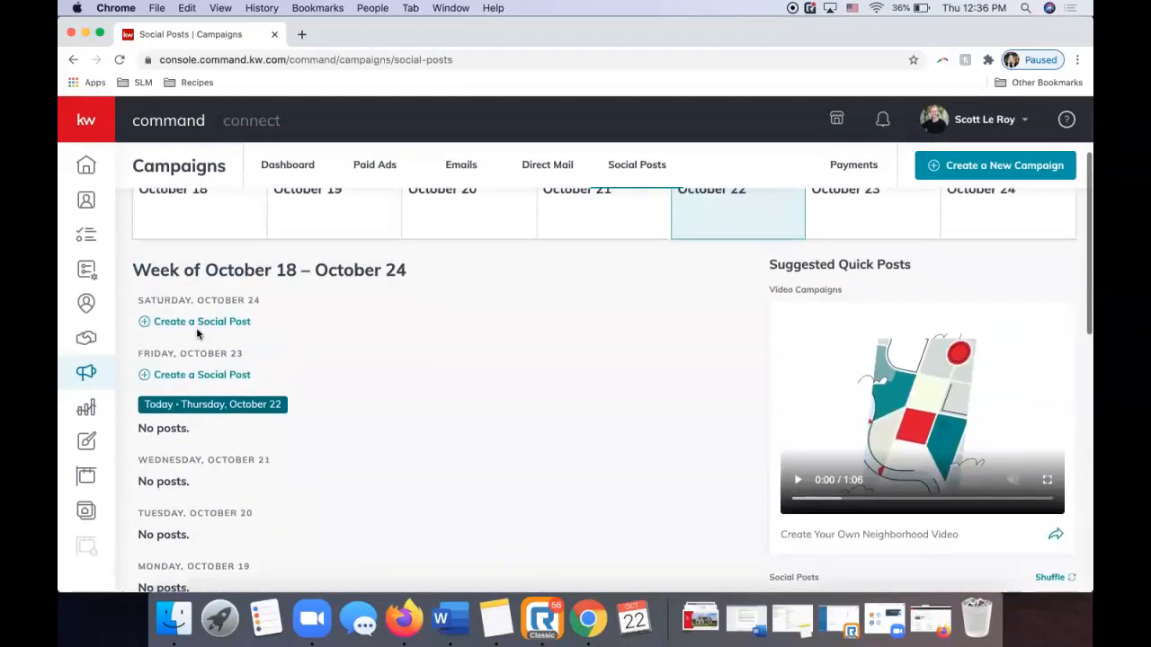
scroll(181, 413, down, 4)
scroll(181, 414, down, 2)
scroll(180, 413, up, 8)
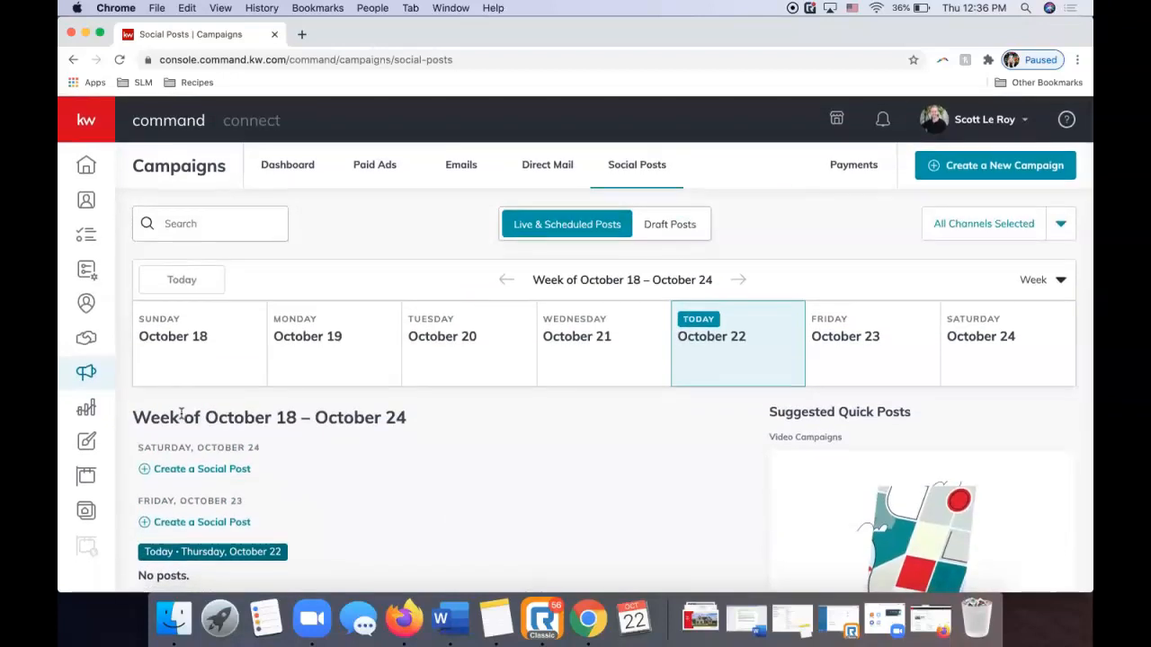
Check Draft Posts, return to Live & Scheduled Posts, and start a new campaign.
click(678, 226)
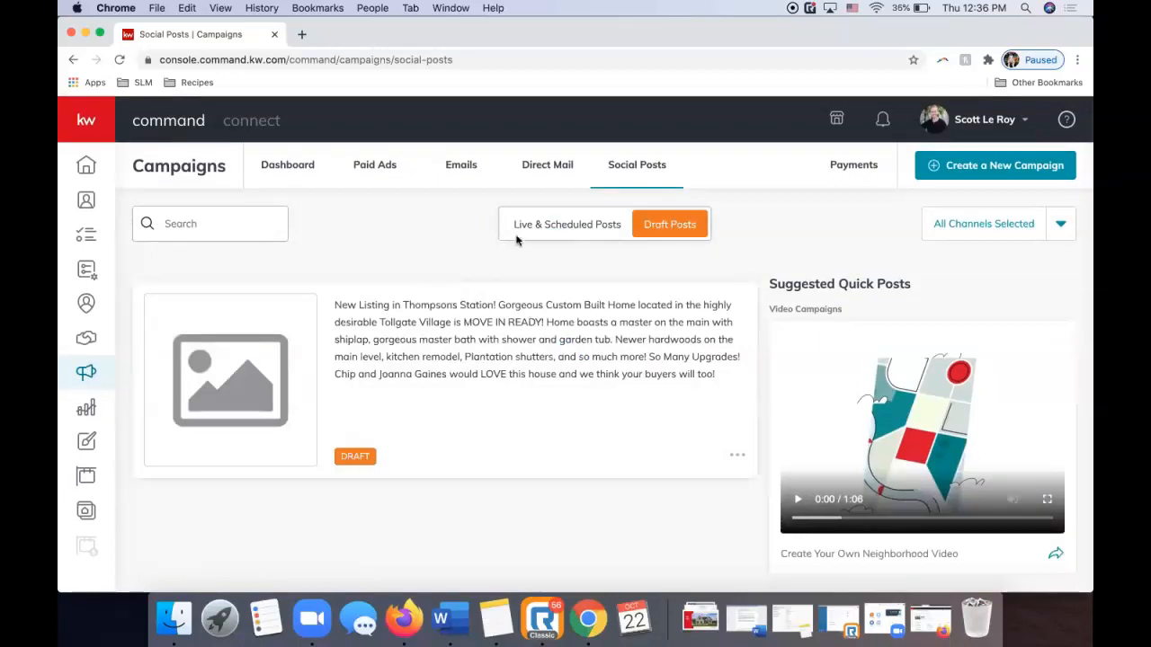
click(556, 229)
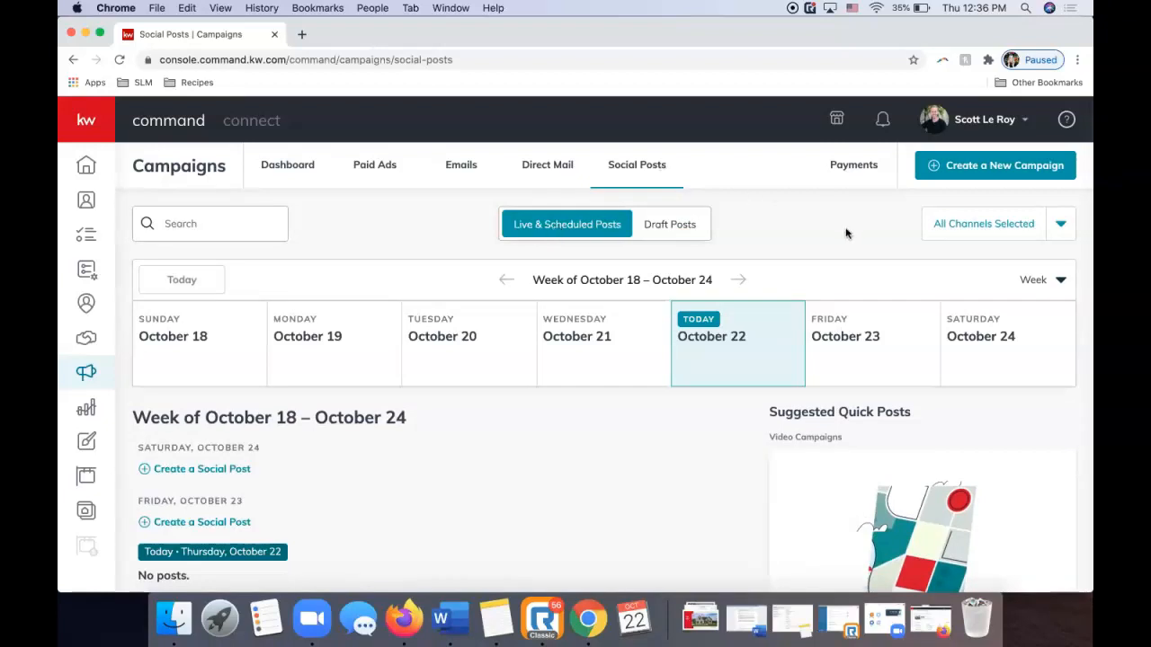
click(965, 174)
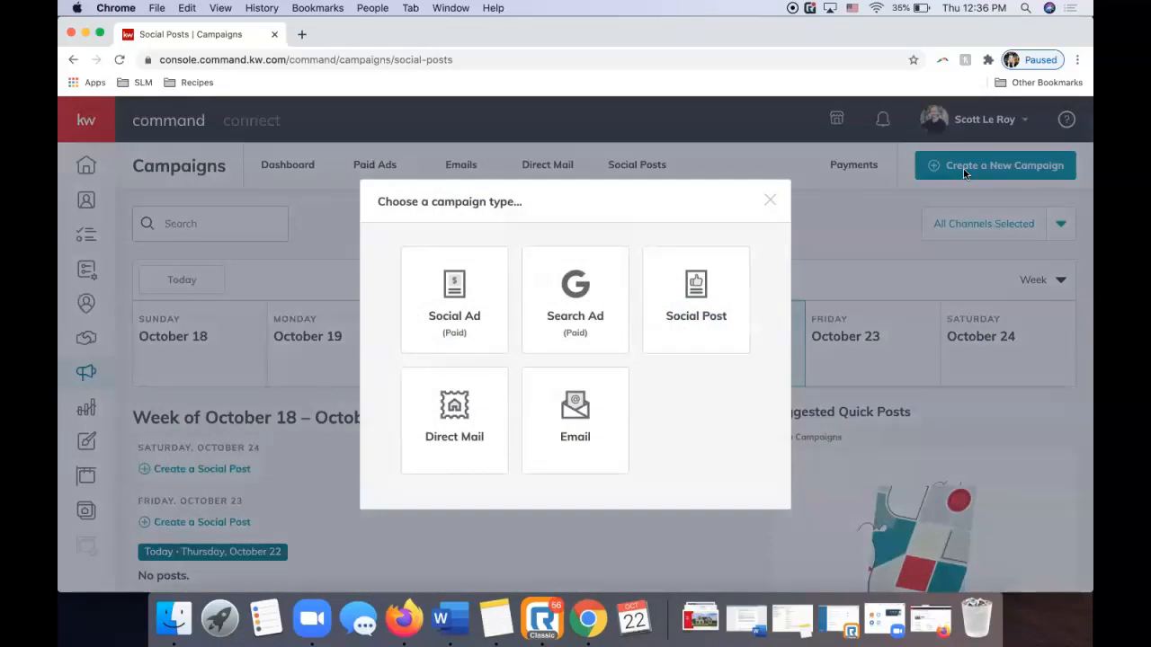
Start a Social Post and check its Add a Link and Upload Photo options.
click(706, 306)
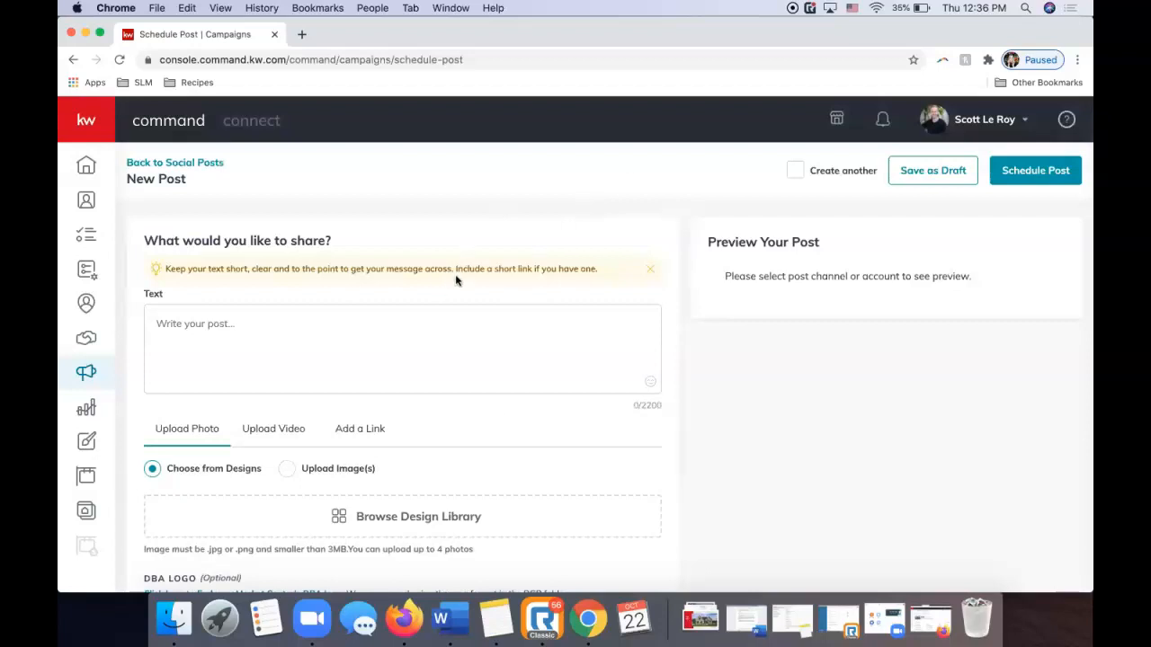
scroll(340, 318, down, 5)
scroll(341, 324, down, 3)
scroll(341, 324, up, 8)
scroll(578, 302, down, 1)
scroll(578, 305, up, 1)
scroll(225, 359, down, 3)
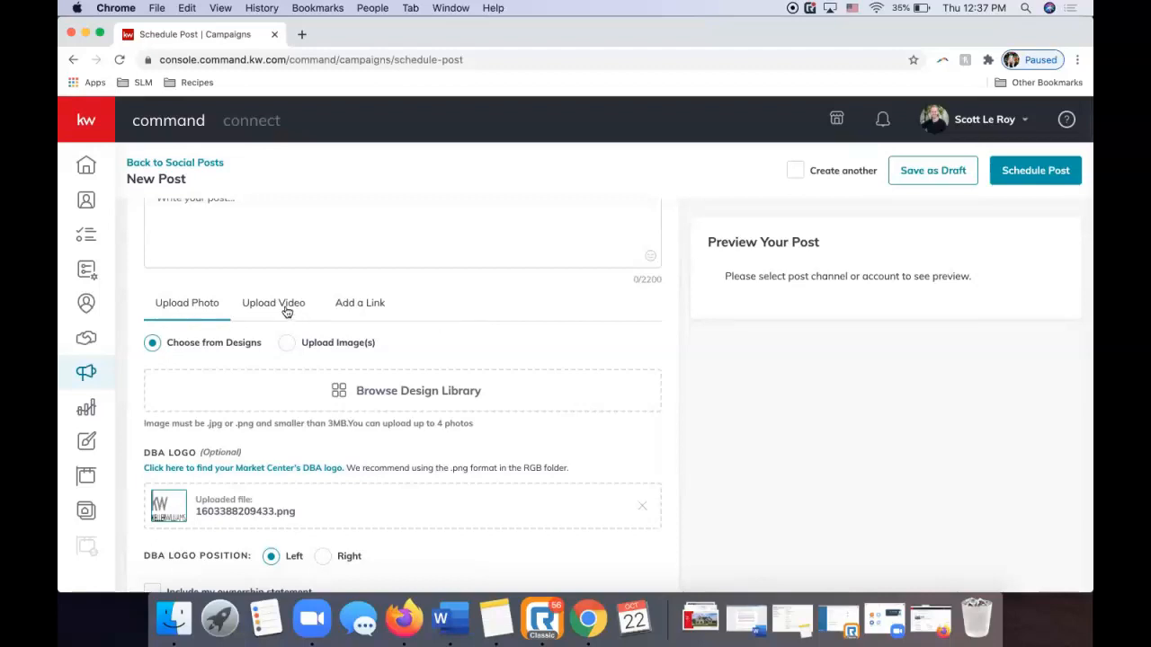
click(362, 304)
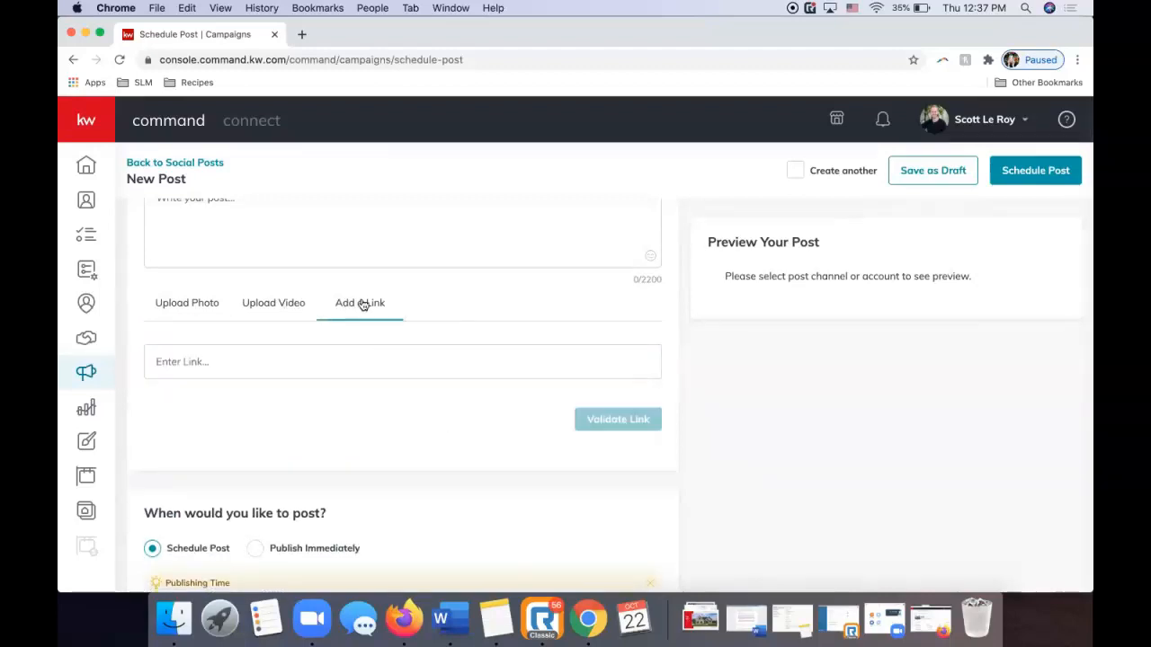
click(186, 309)
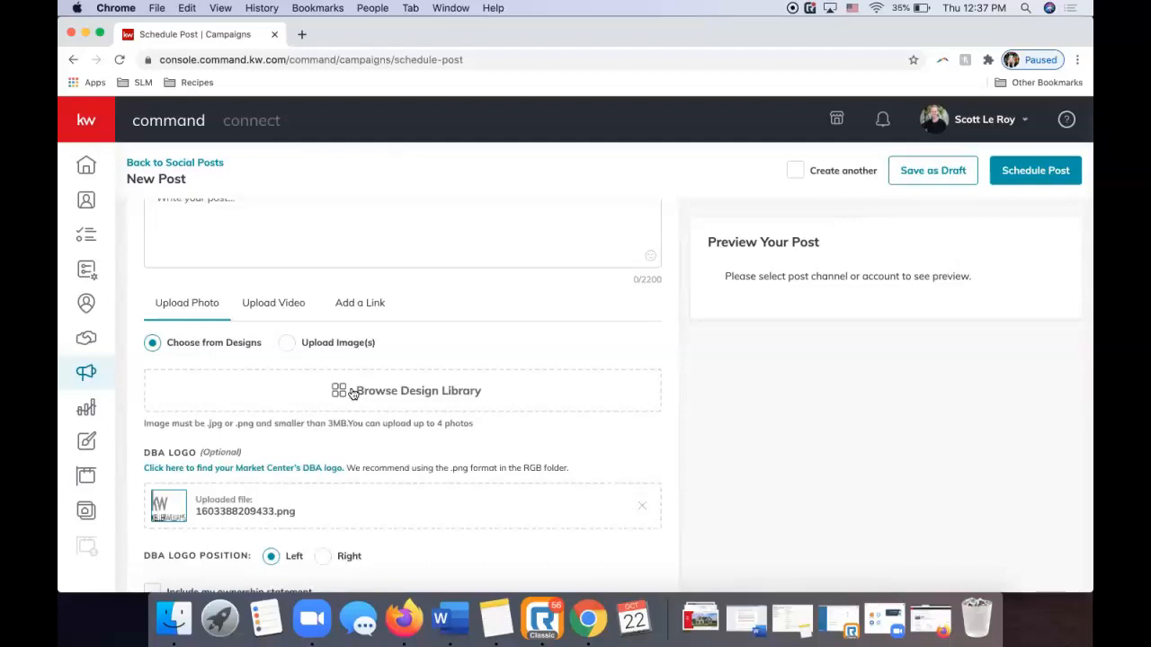
Pick the 07_FS_FB For Sale design from the design library, after trying Ironwood FB.
click(353, 394)
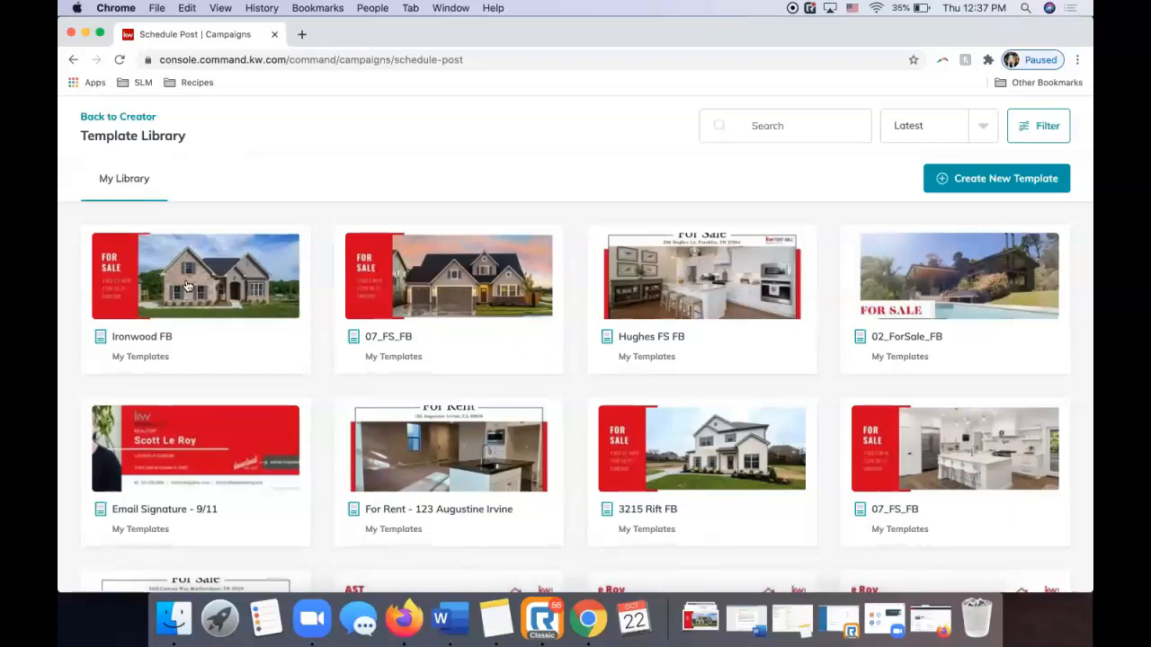
click(187, 286)
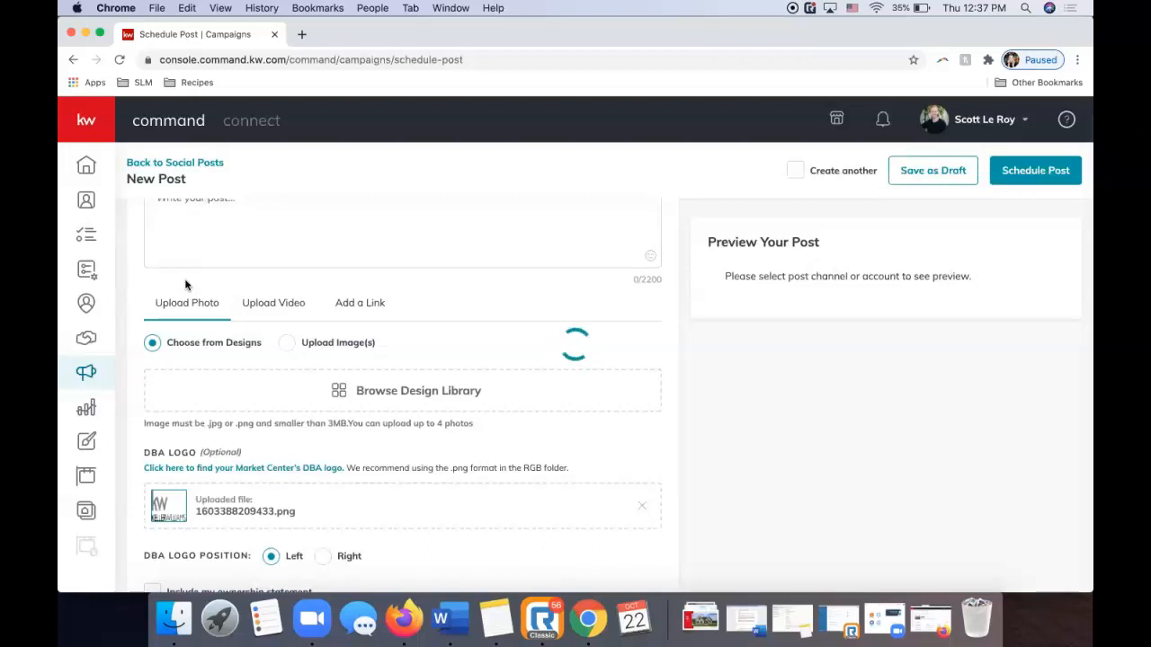
scroll(391, 342, up, 3)
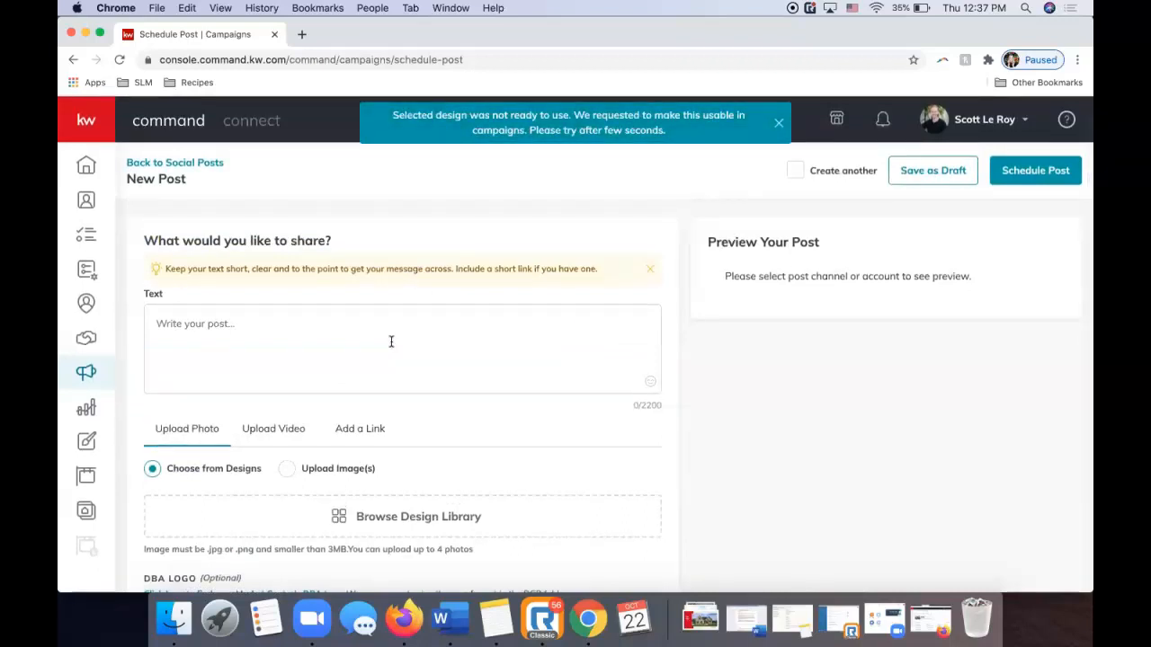
scroll(391, 341, down, 2)
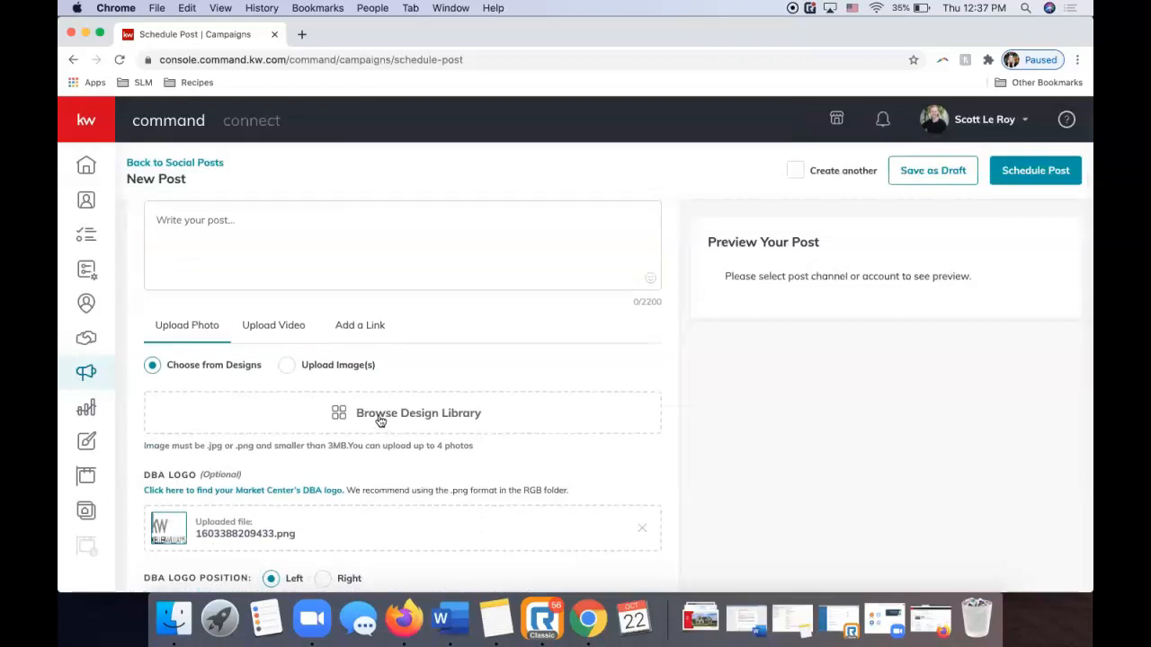
click(380, 419)
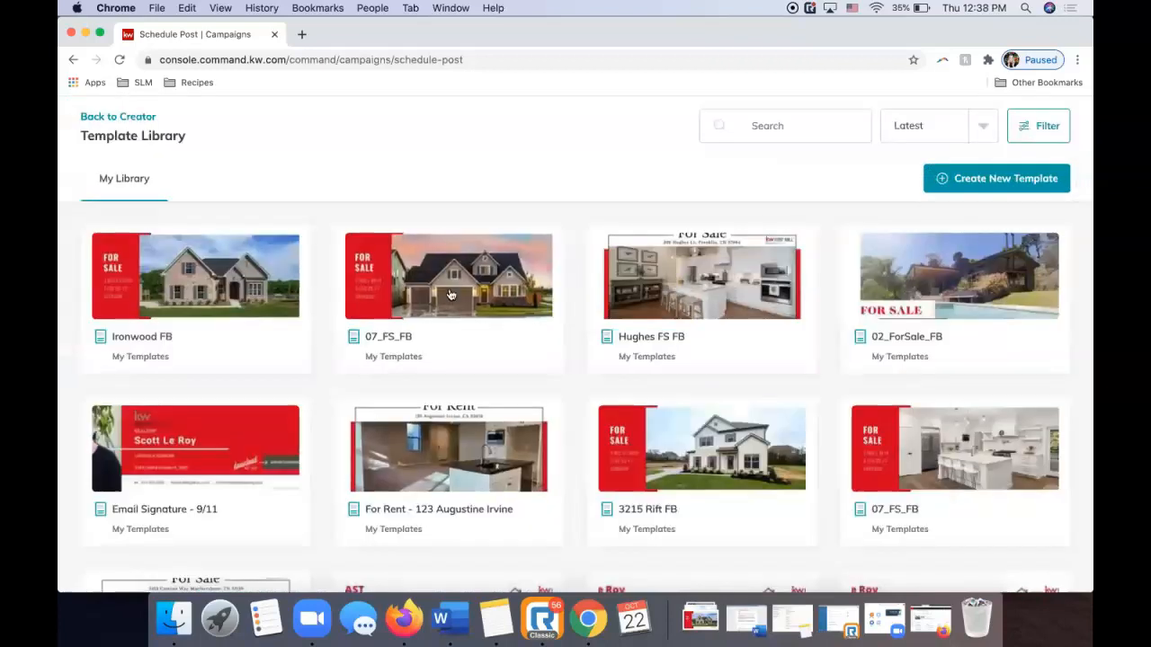
click(455, 291)
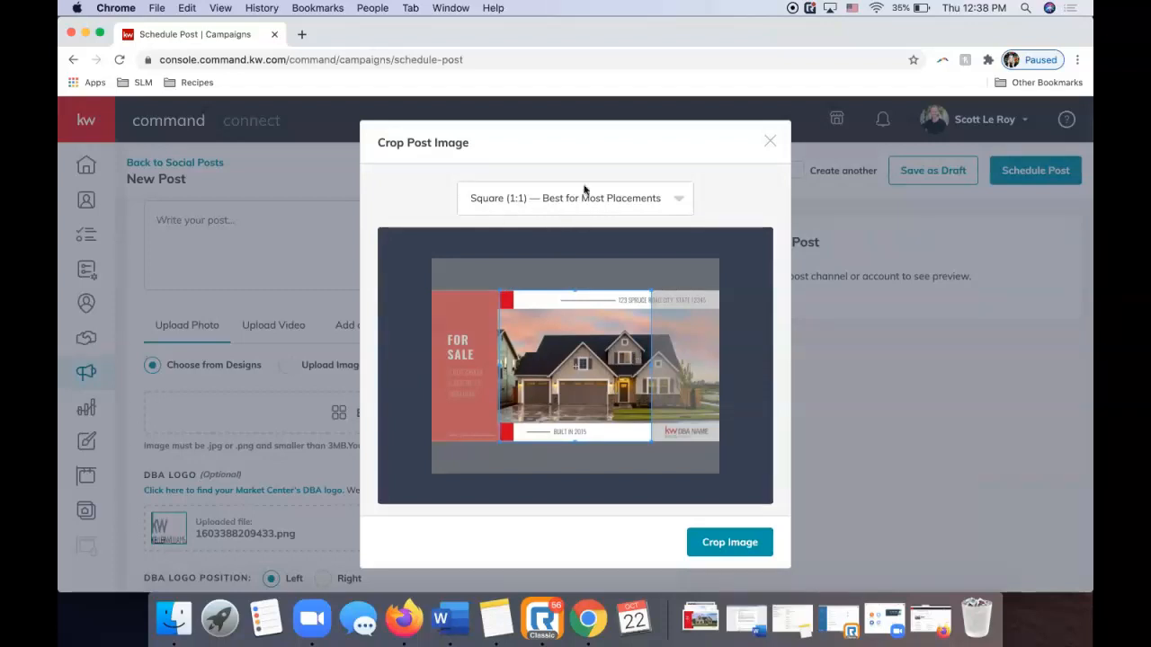
Crop the design to Wide (1.91:1) and attach it to the post.
click(521, 202)
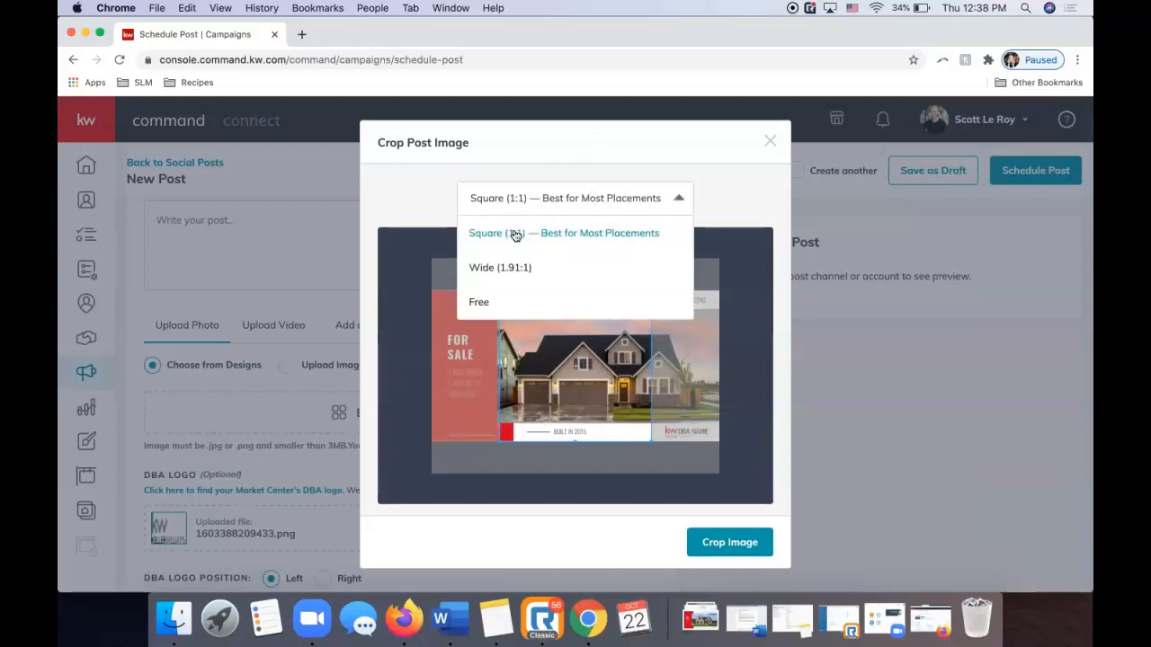
click(620, 219)
click(599, 210)
click(552, 268)
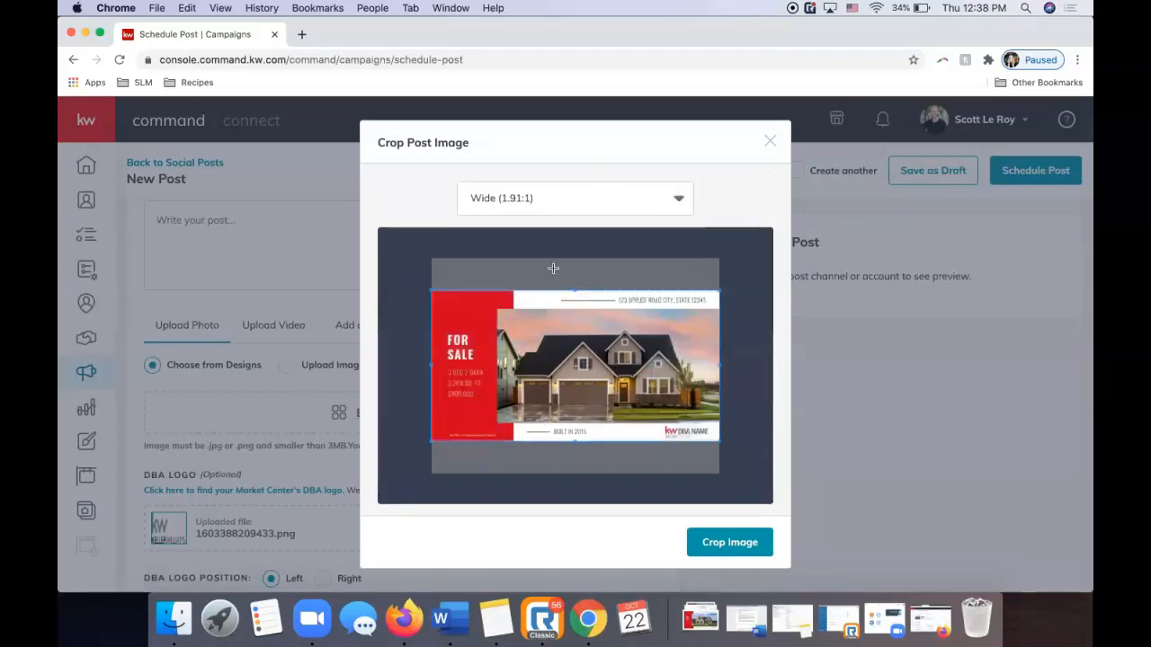
click(729, 547)
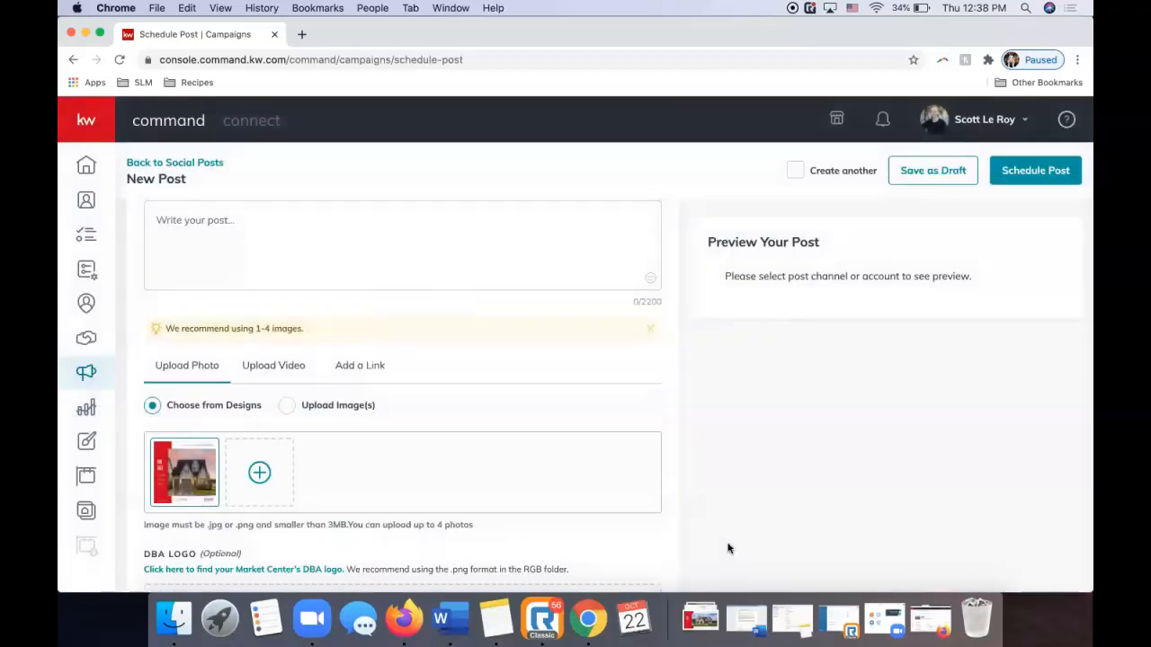
Upload ironwoodfb_1_original.jpg as the post's own image.
mouse_move(178, 474)
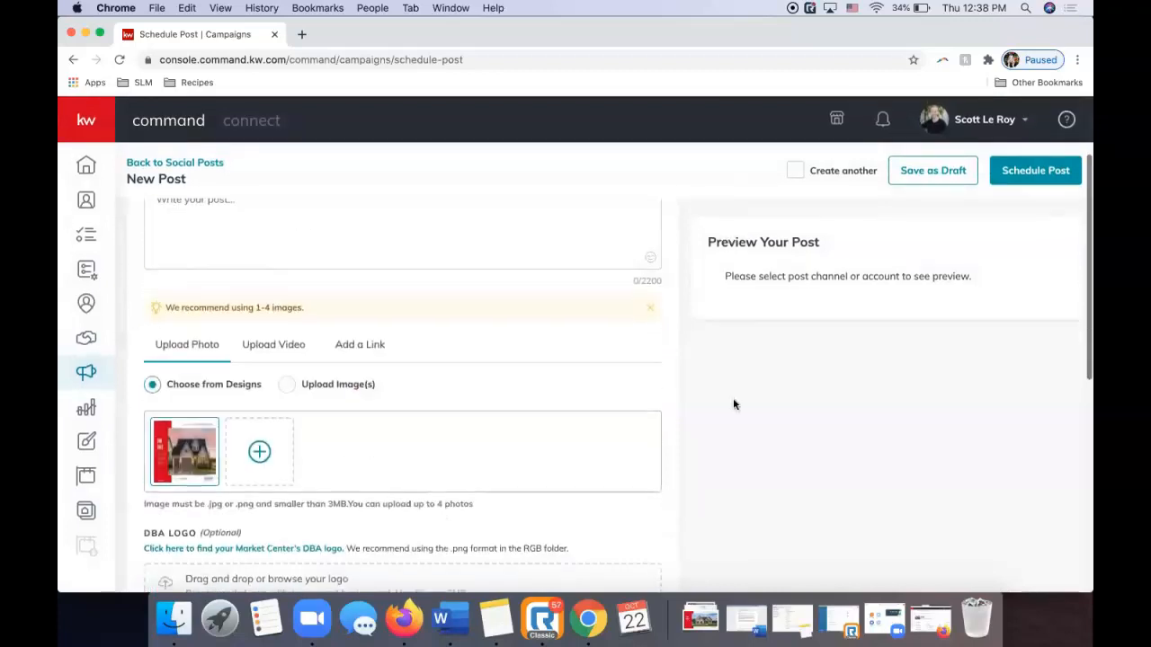
mouse_move(171, 450)
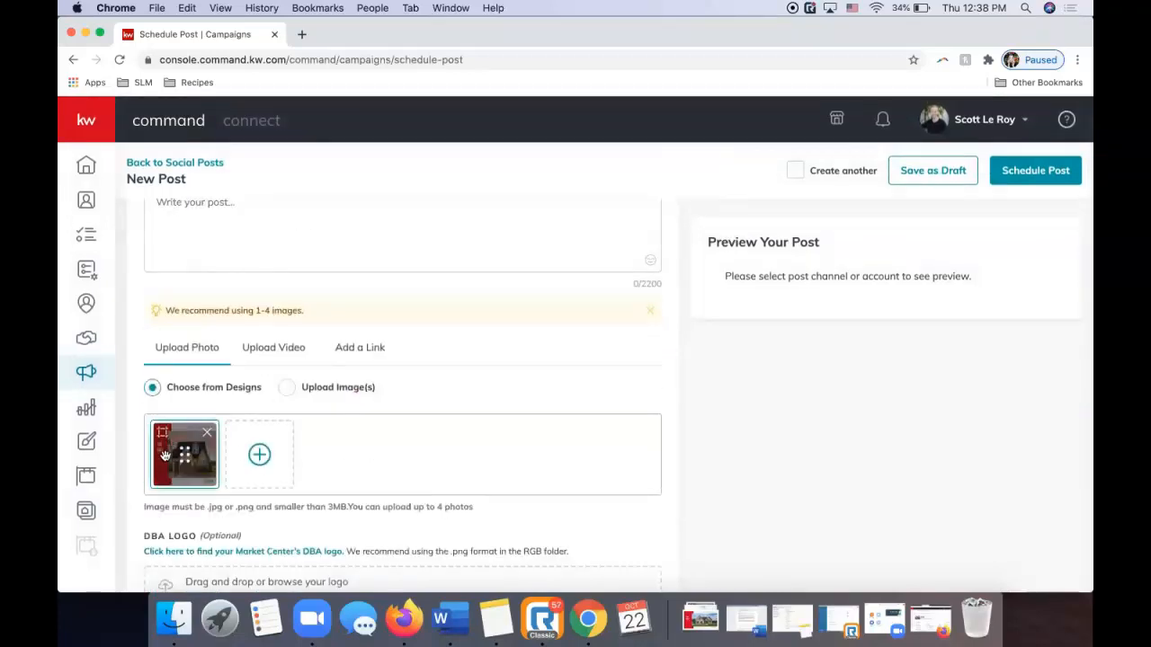
scroll(812, 351, up, 3)
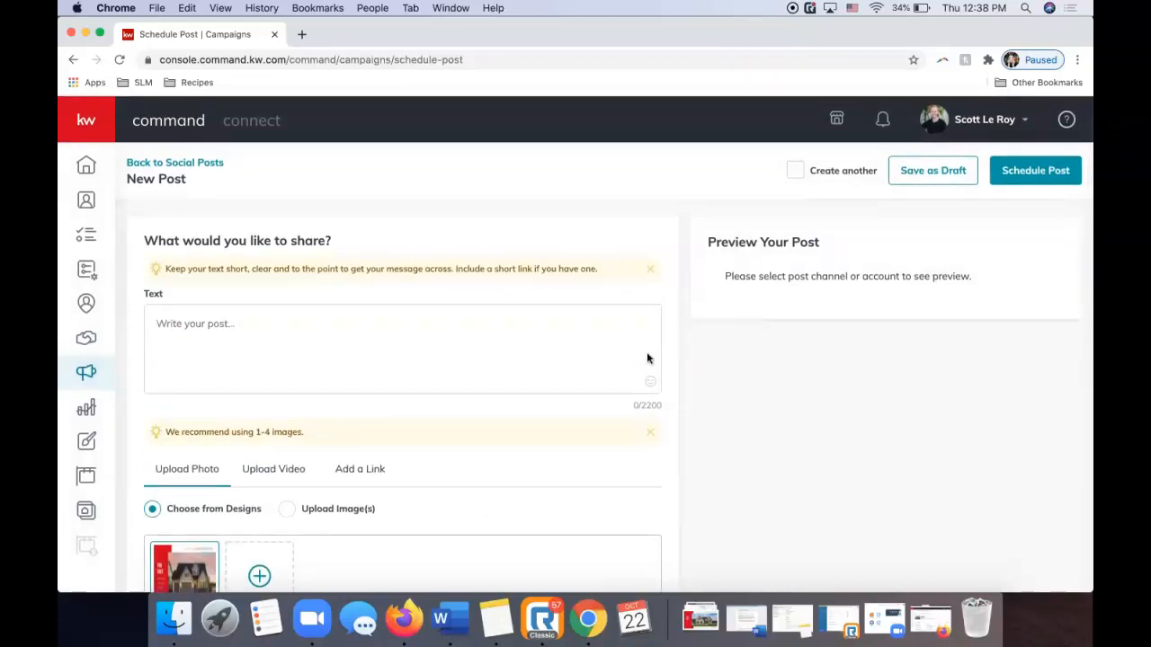
scroll(449, 432, down, 3)
mouse_move(235, 425)
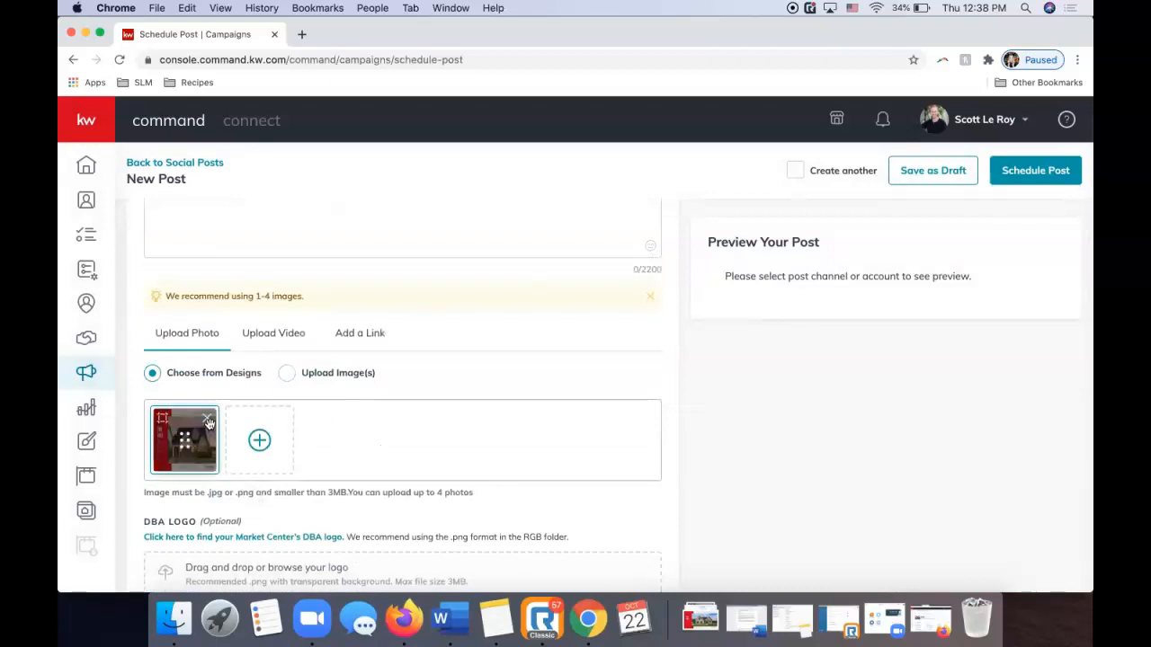
click(290, 375)
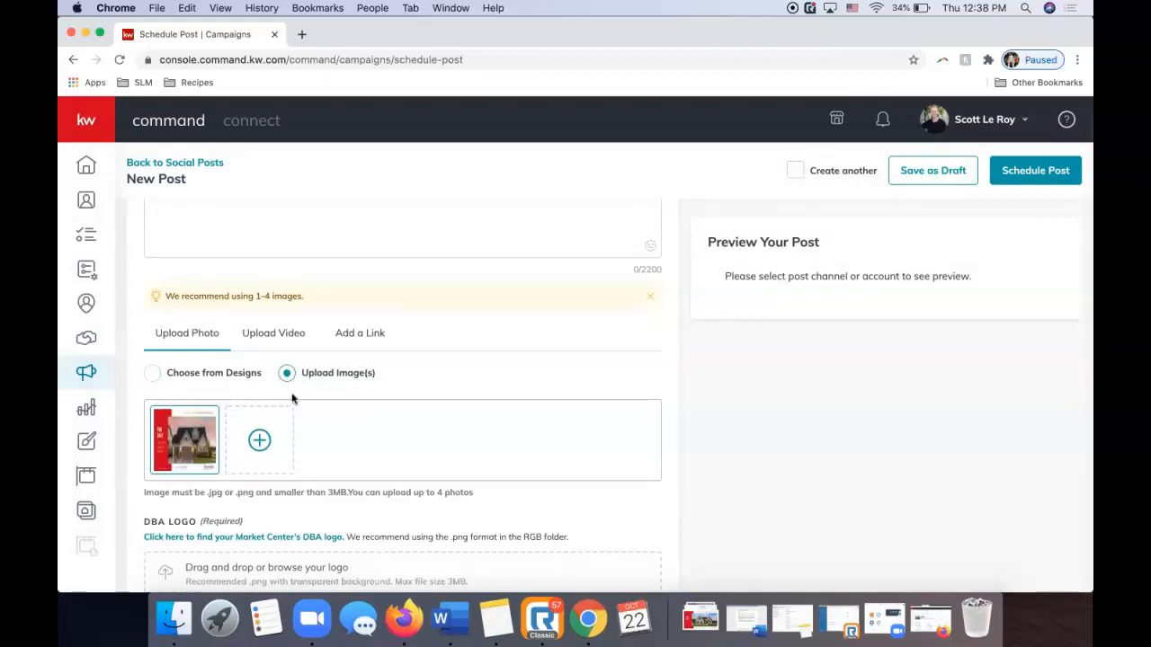
click(259, 442)
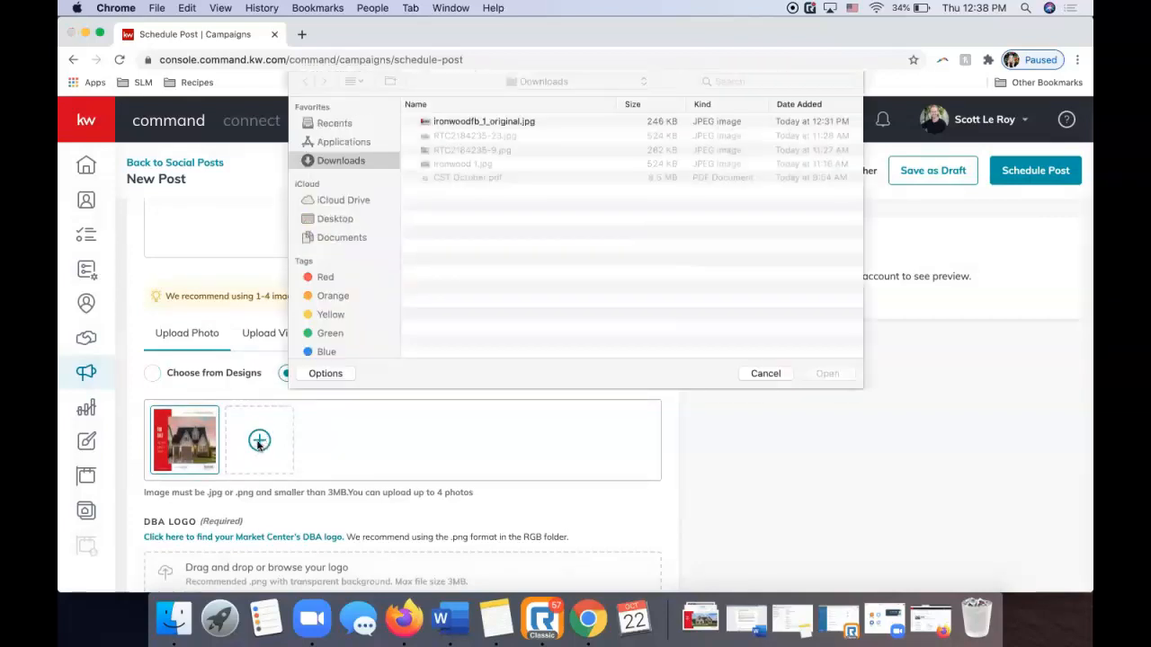
click(452, 128)
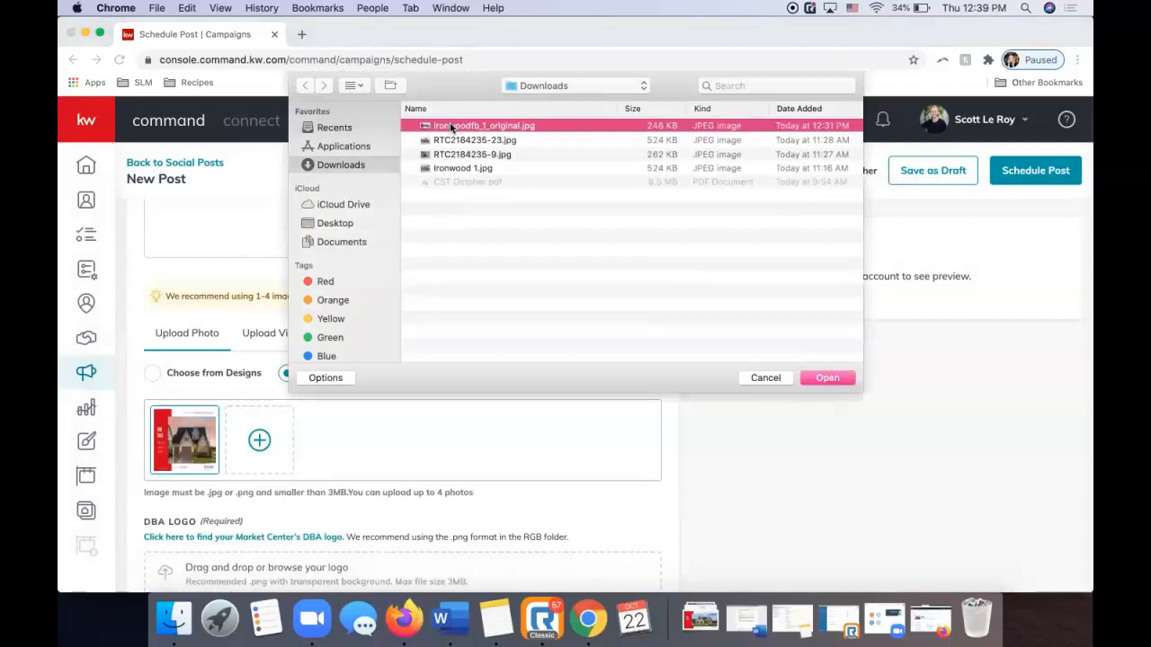
key(Return)
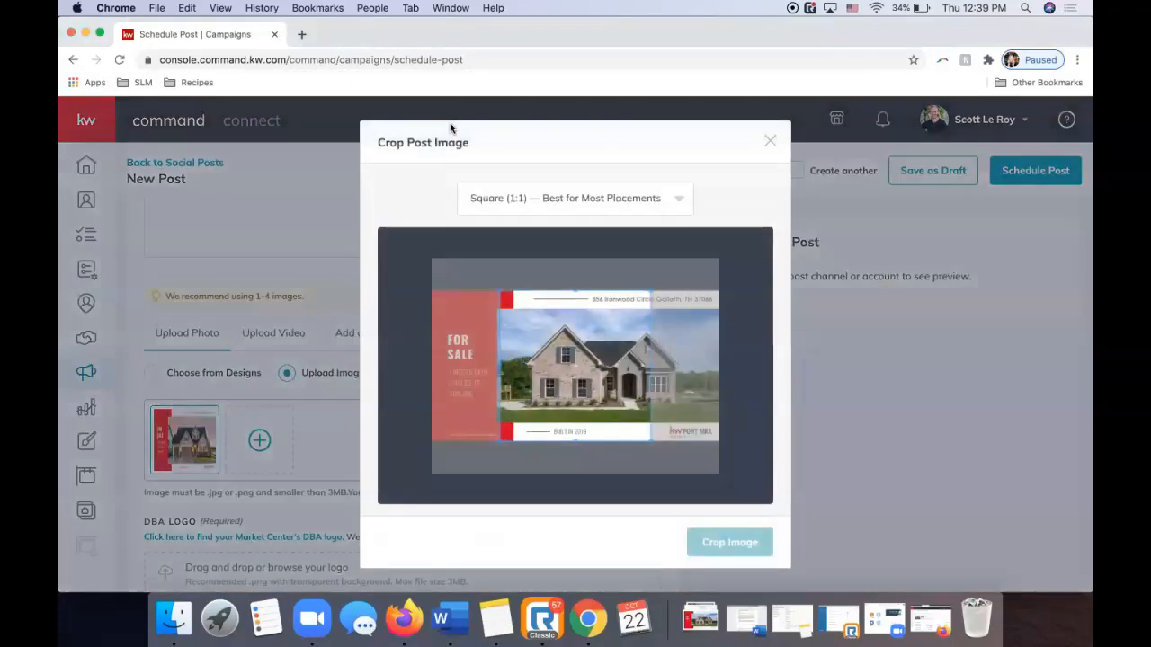
Crop it to Wide (1.91:1), move it to slot one, and remove the extra copy.
click(559, 199)
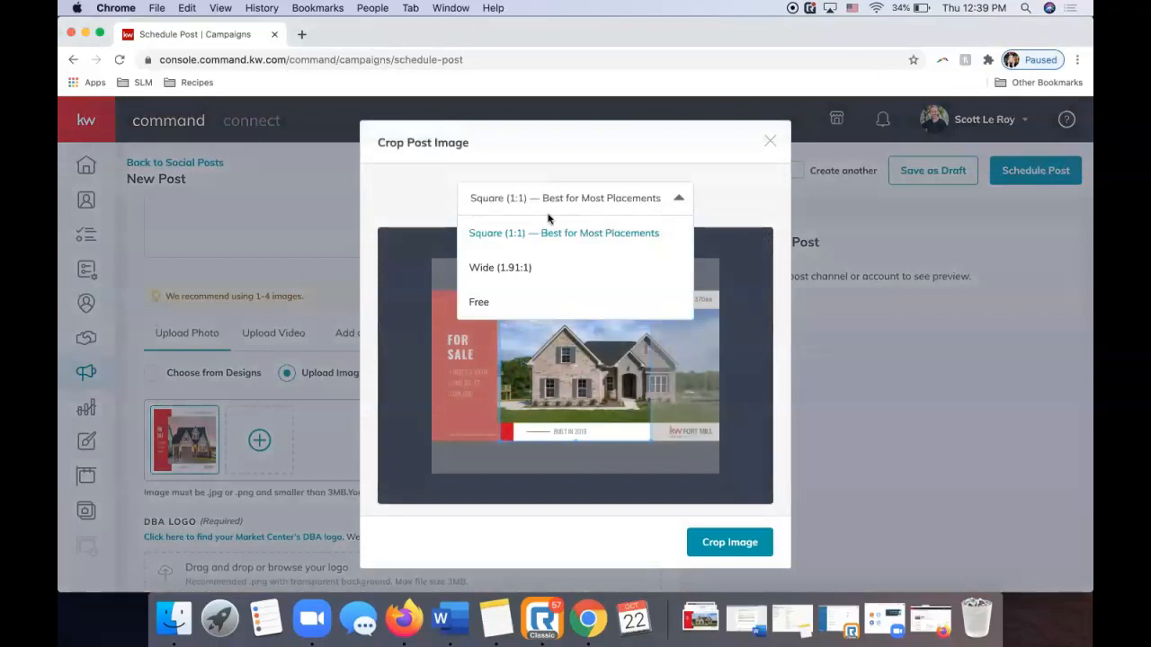
click(539, 267)
click(716, 543)
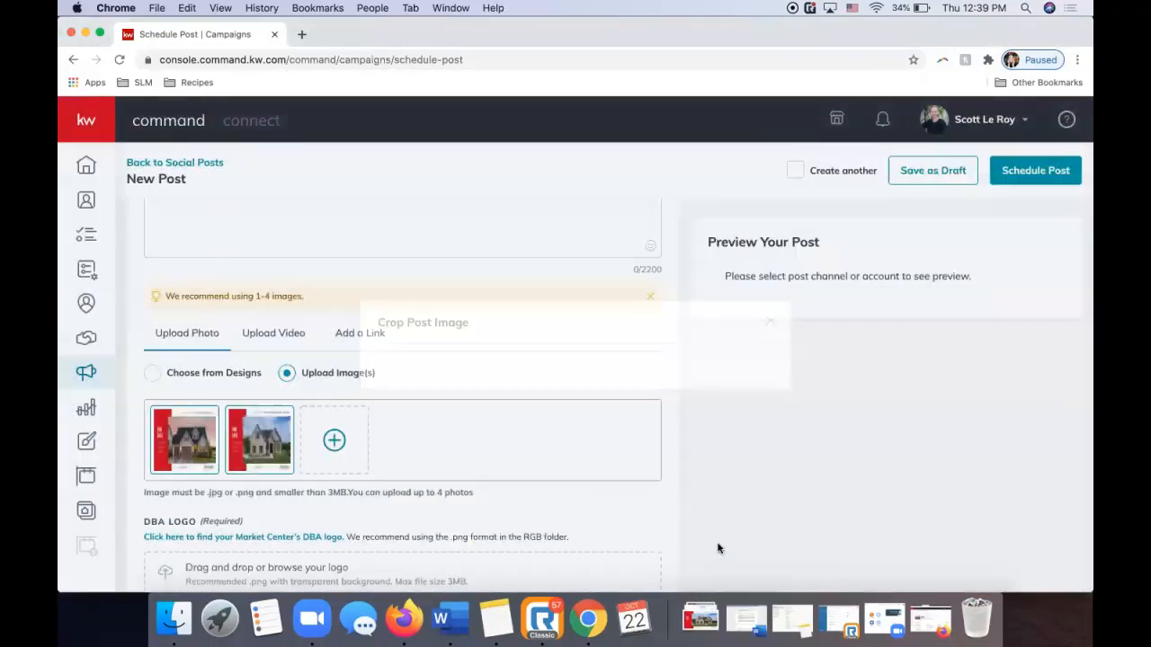
mouse_move(259, 432)
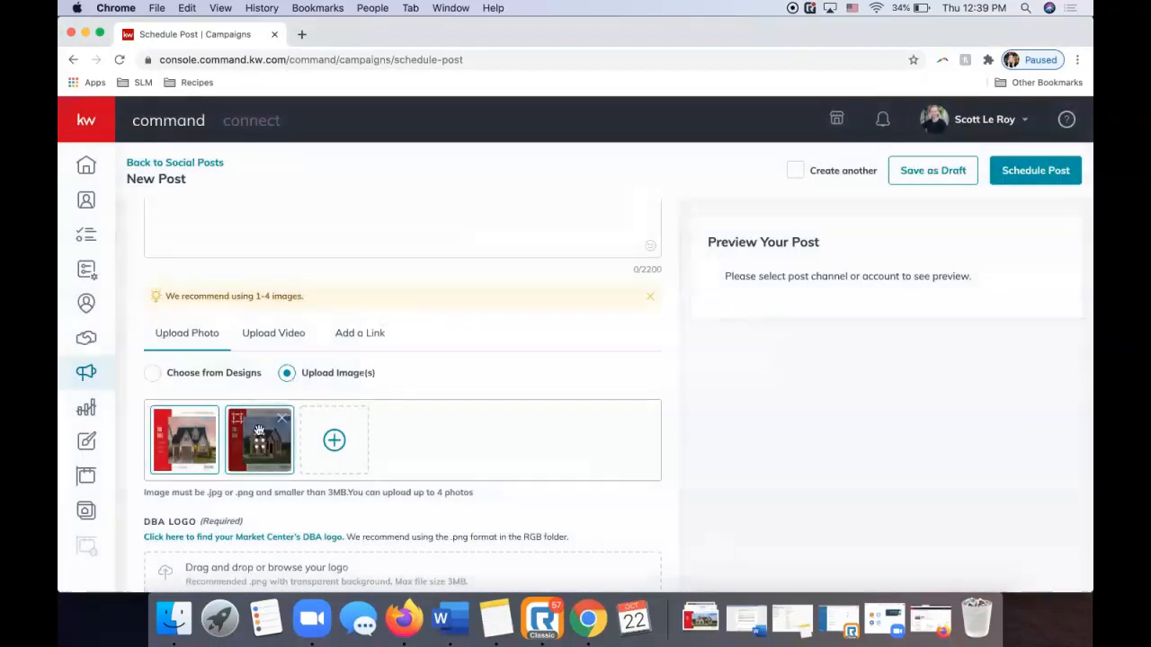
drag(258, 432, 203, 435)
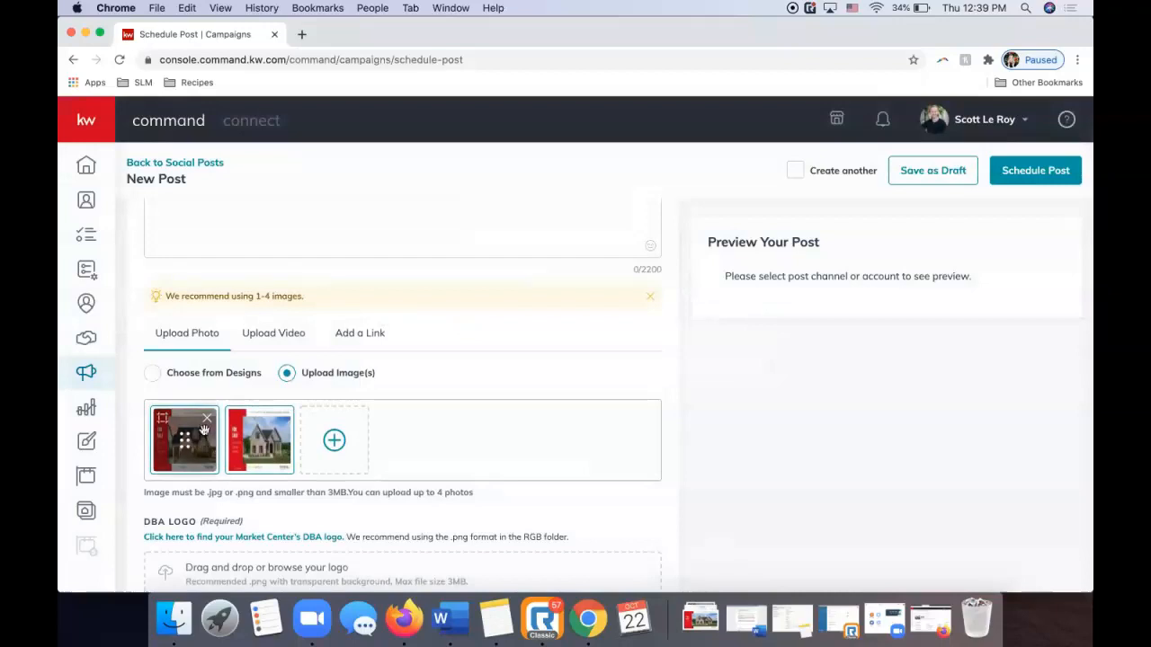
click(207, 419)
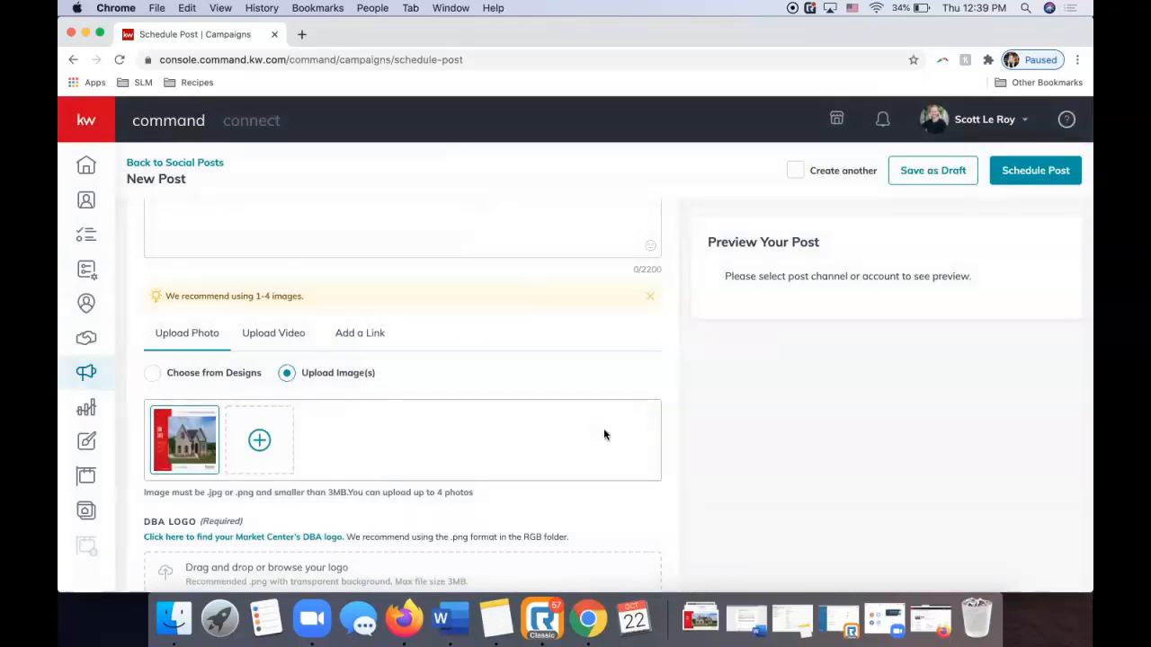
scroll(812, 345, up, 3)
Write 'Amazing new listing in Gallatin!' as the caption and bring up the listing details in Firefox.
click(306, 340)
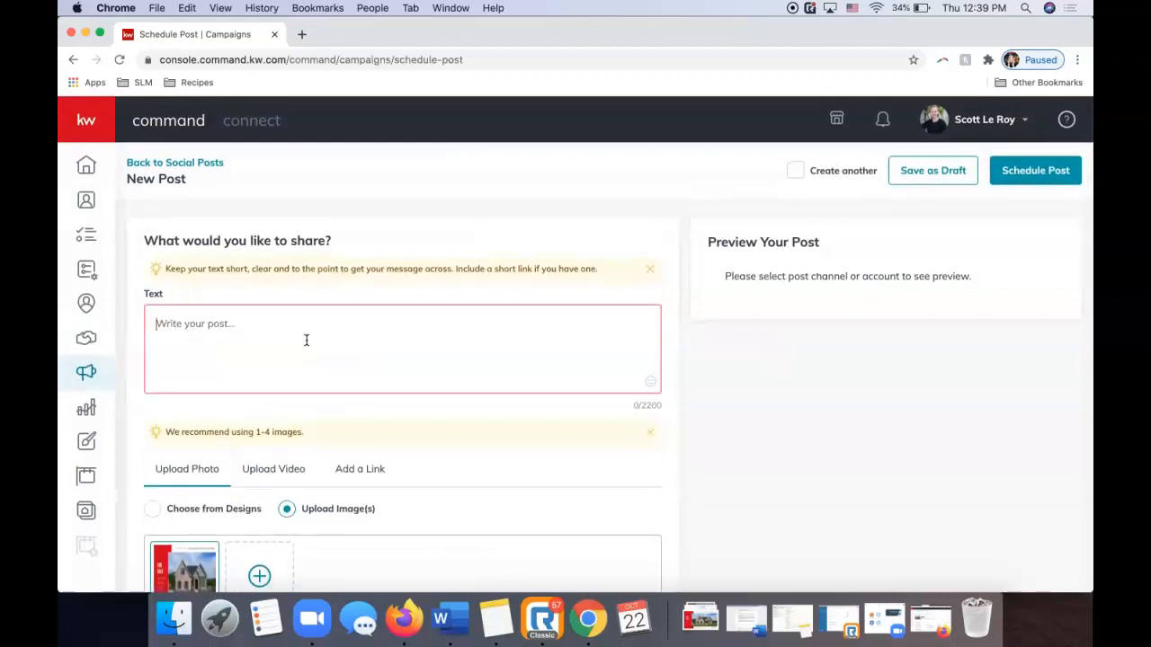
scroll(306, 338, down, 3)
mouse_move(194, 432)
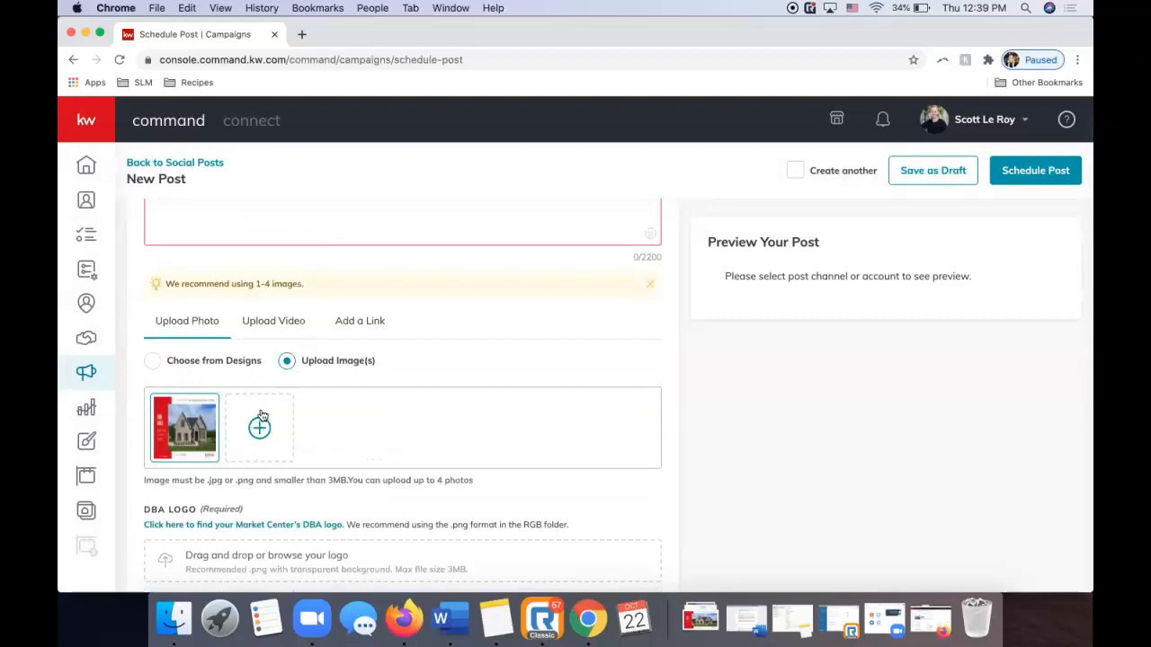
scroll(247, 395, up, 3)
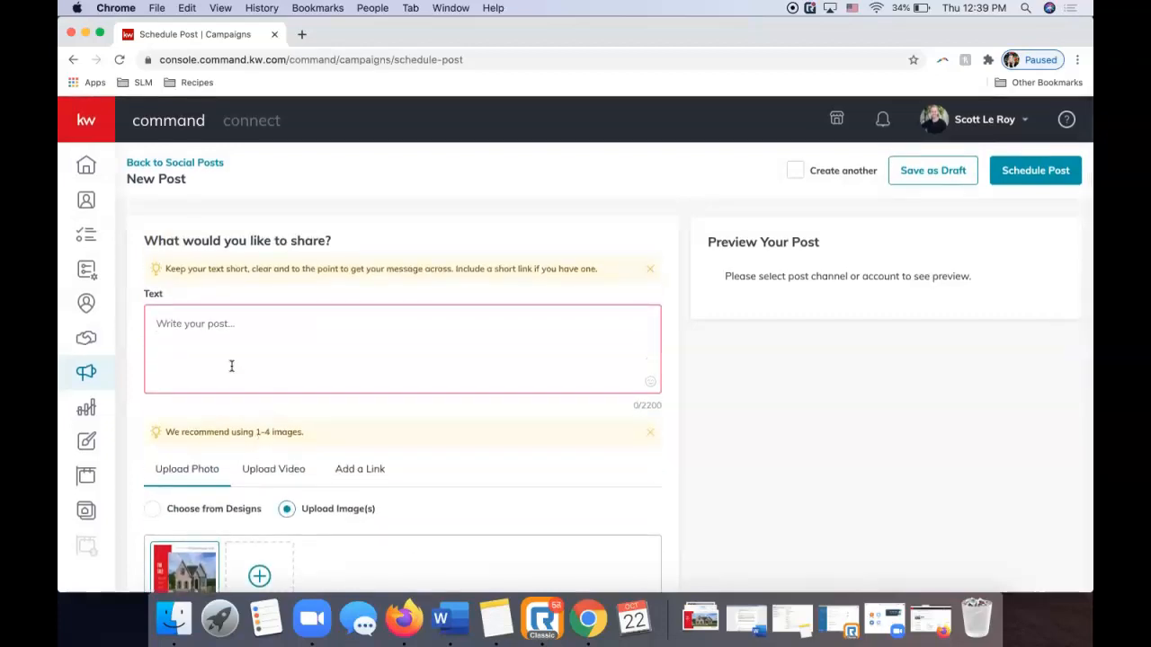
text(Amazing new listing in Gallatin)
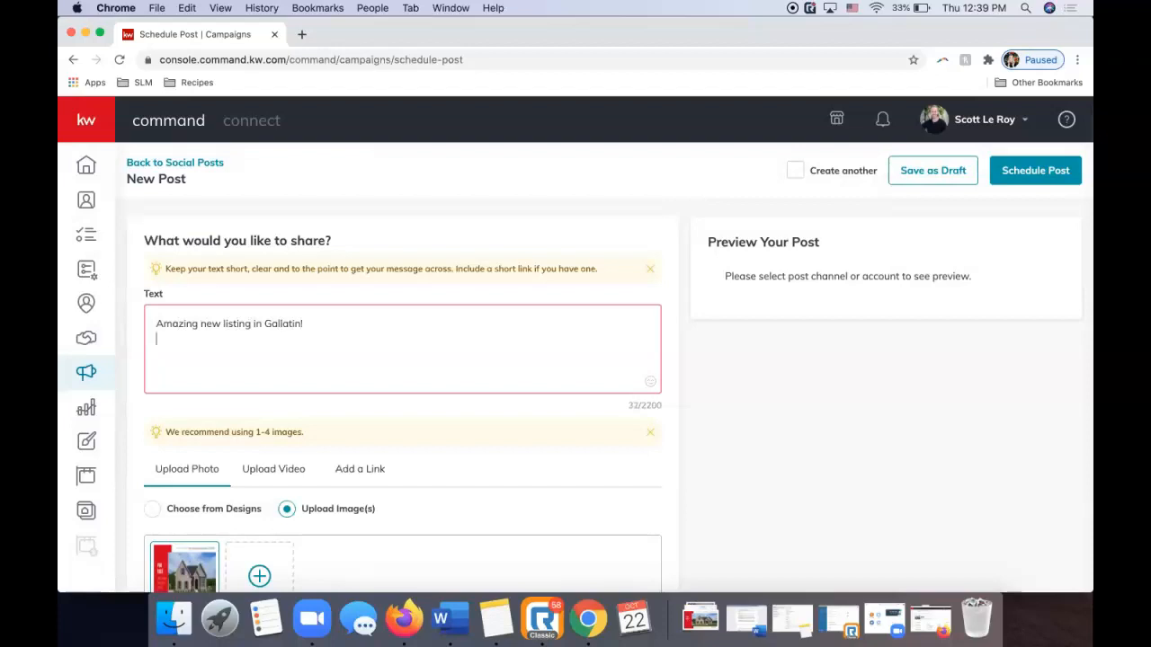
text(!)
click(404, 619)
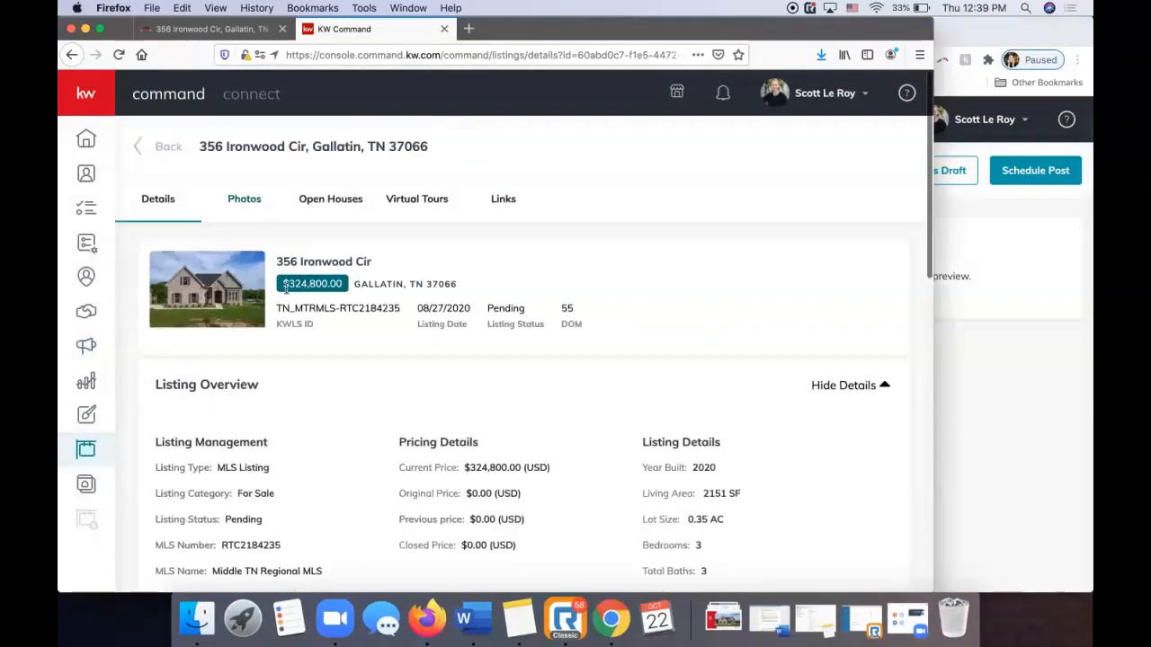
Select the listing's full property description, then return to the post's second caption line.
scroll(349, 339, down, 1)
scroll(351, 337, up, 1)
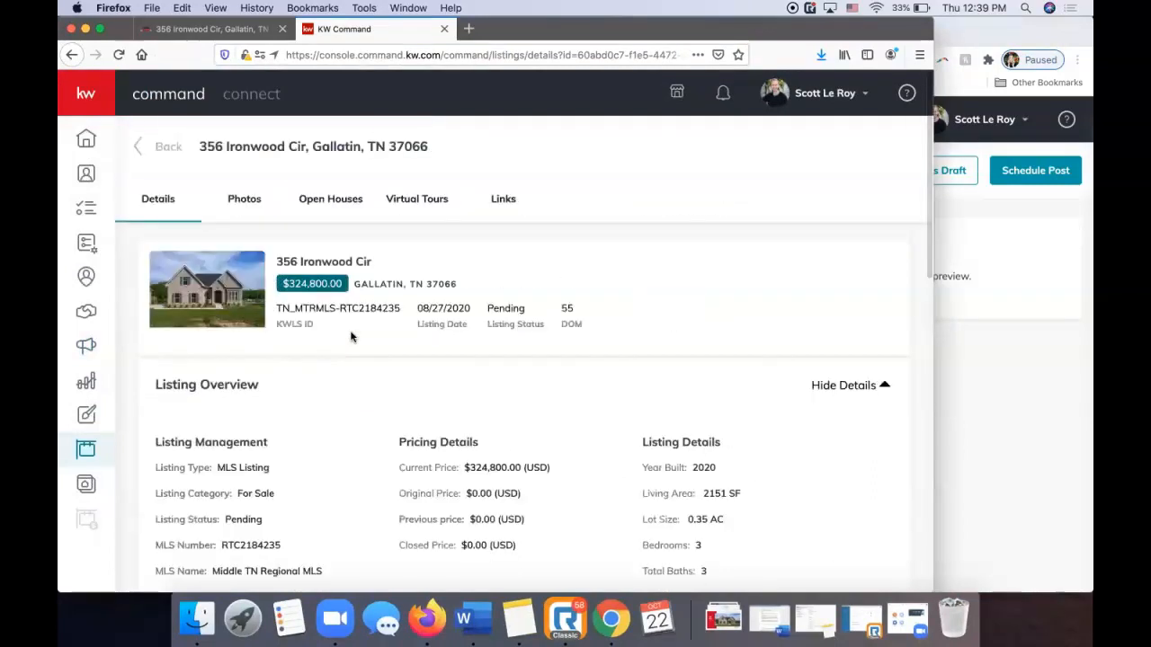
scroll(352, 337, down, 10)
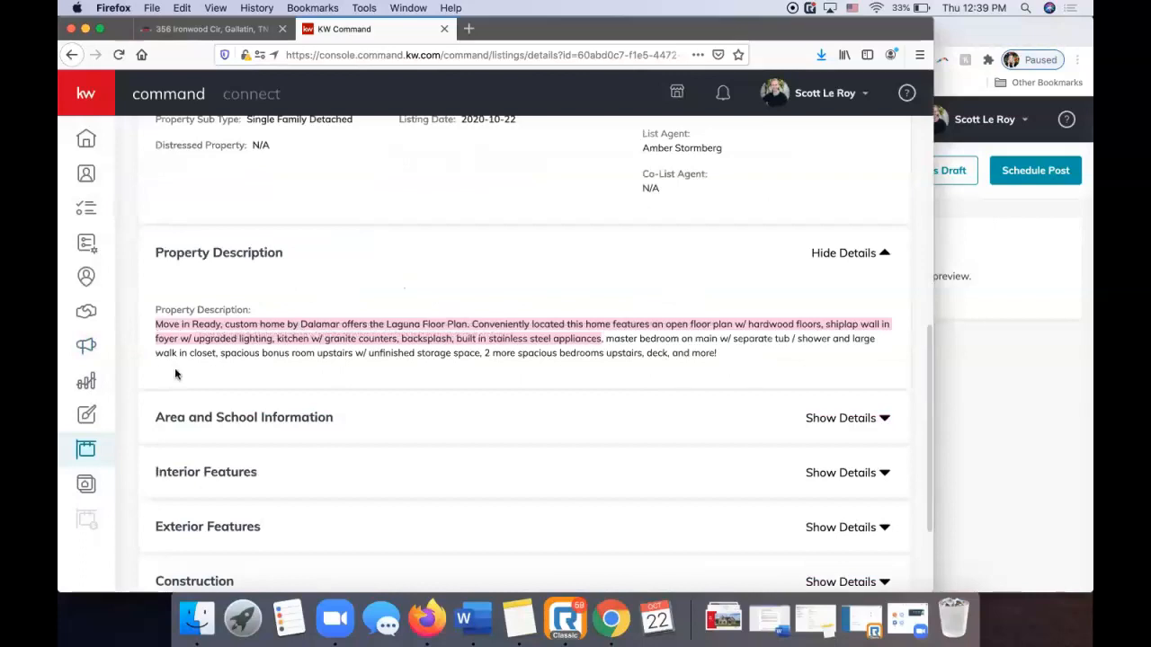
click(159, 334)
drag(156, 323, 730, 355)
key(super+c)
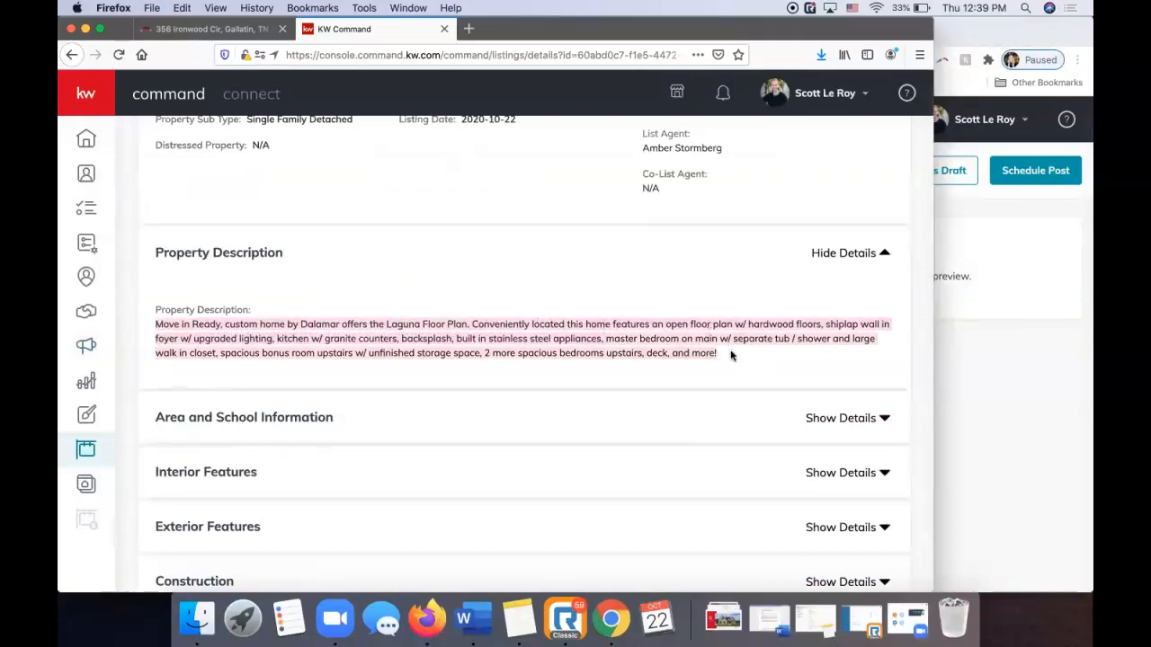
click(970, 253)
click(395, 354)
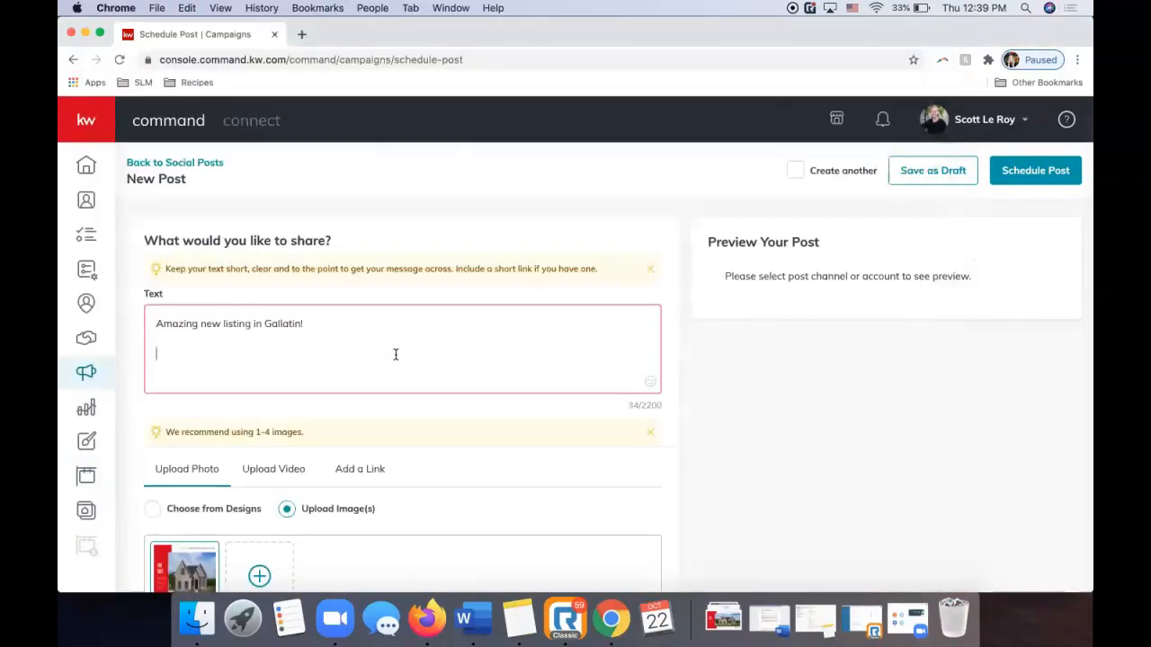
Paste the property description below the caption's opening line.
key(super+v)
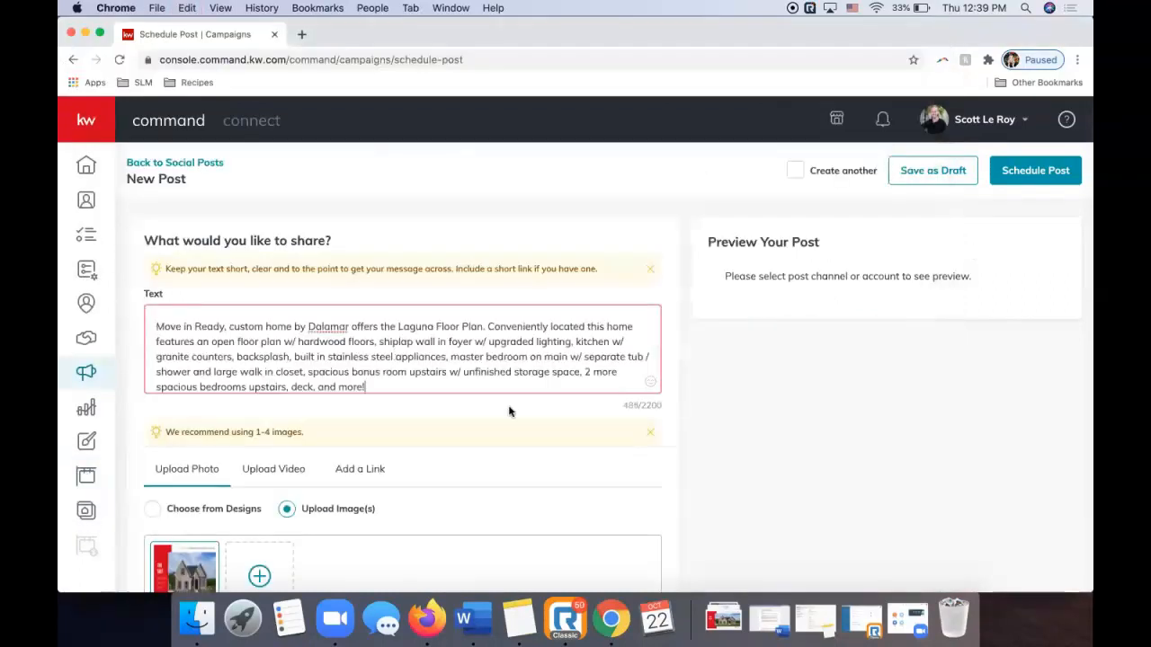
scroll(511, 326, up, 2)
scroll(512, 325, down, 3)
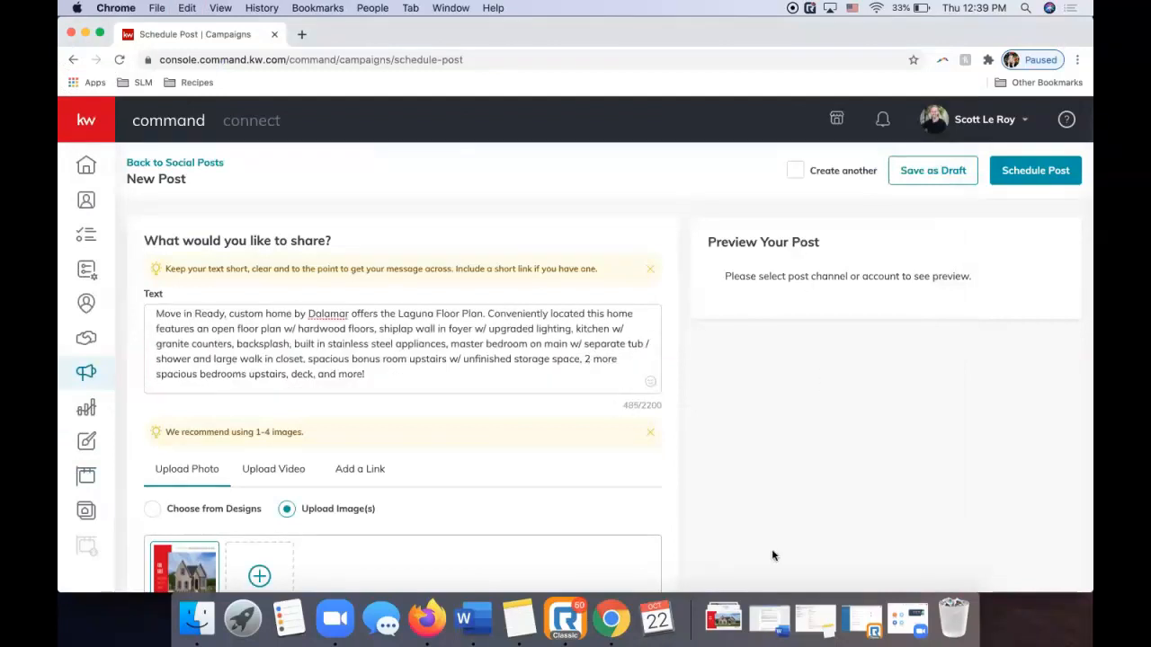
scroll(536, 377, up, 2)
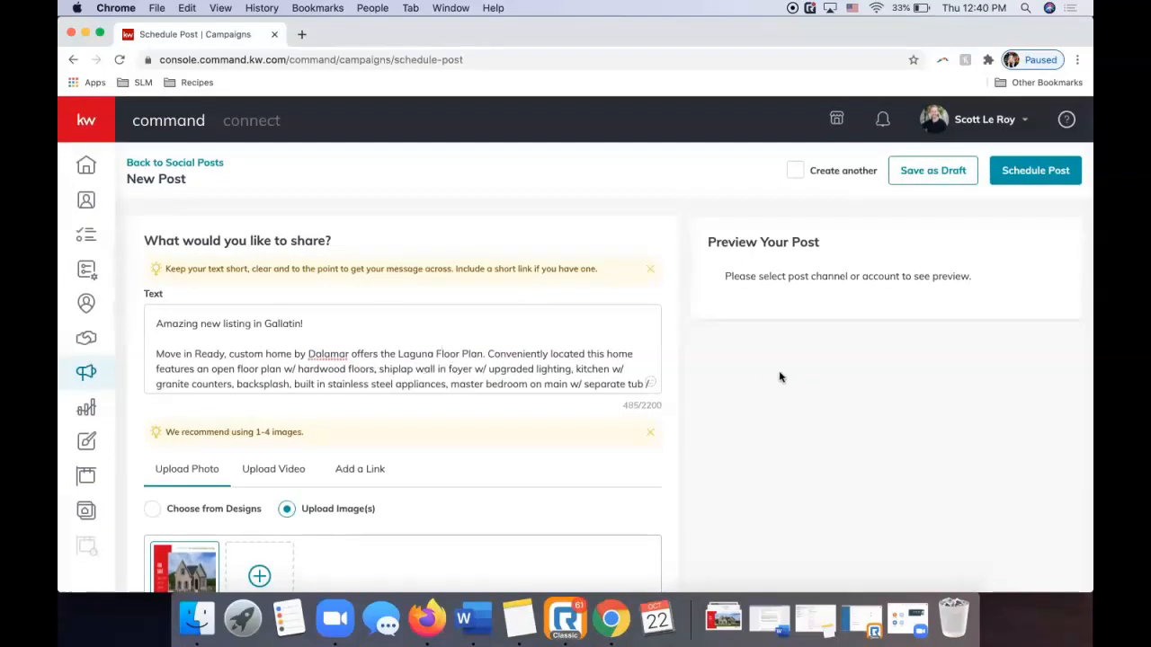
scroll(775, 401, down, 2)
scroll(773, 405, up, 3)
scroll(340, 349, down, 2)
Add a 'Contact Today for More information!' line and a contact phone number below the description.
click(384, 382)
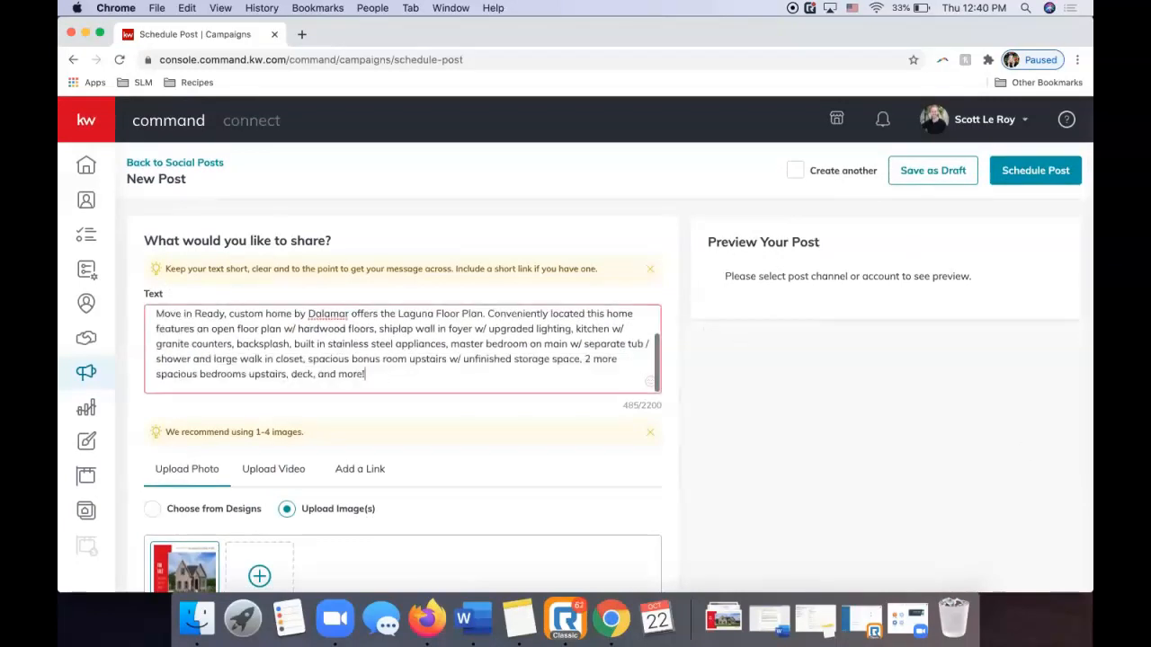
key(Return)
key(Return)
text(Contact Today for More in)
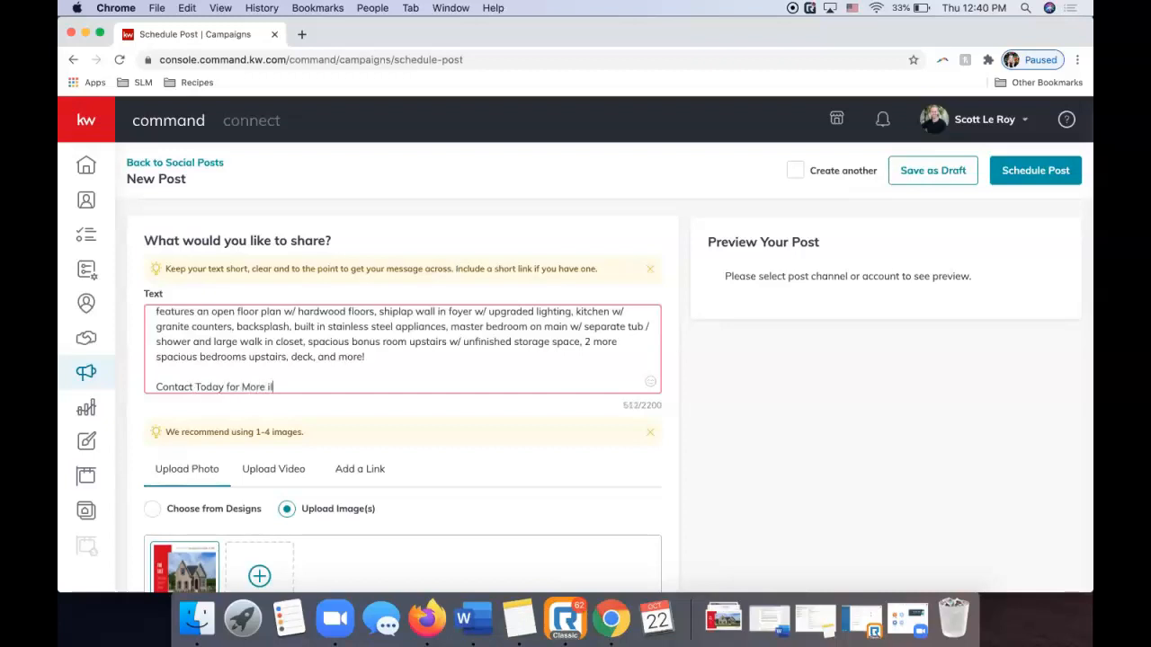
text(formation!)
key(Return)
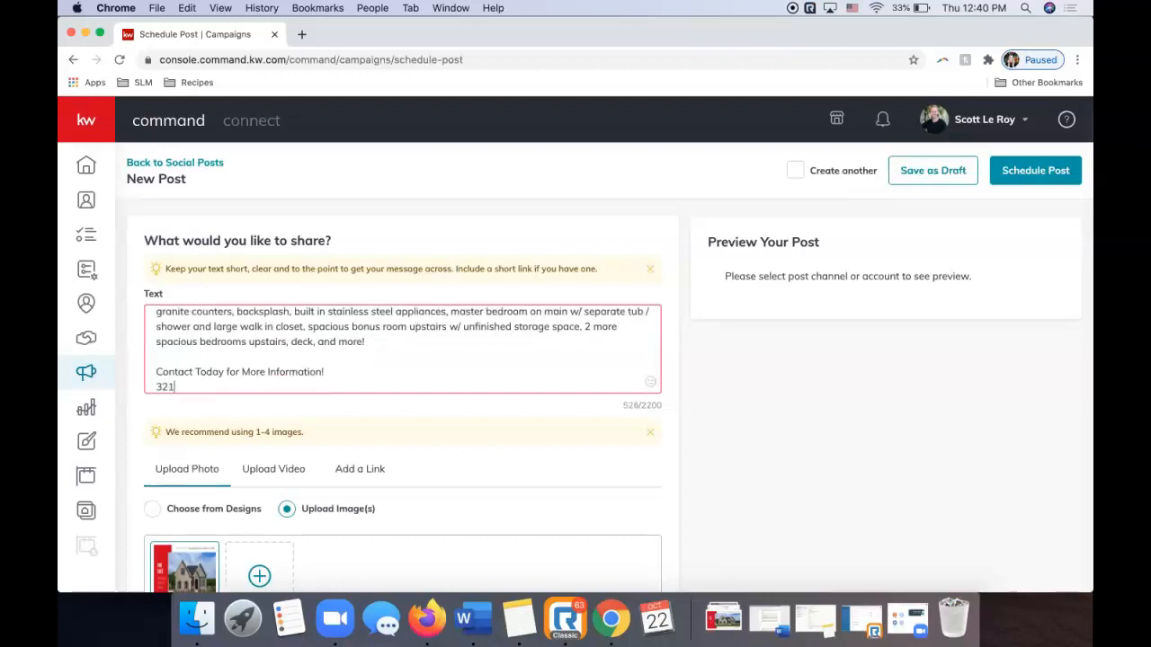
scroll(635, 373, down, 1)
scroll(461, 447, down, 1)
scroll(461, 447, up, 1)
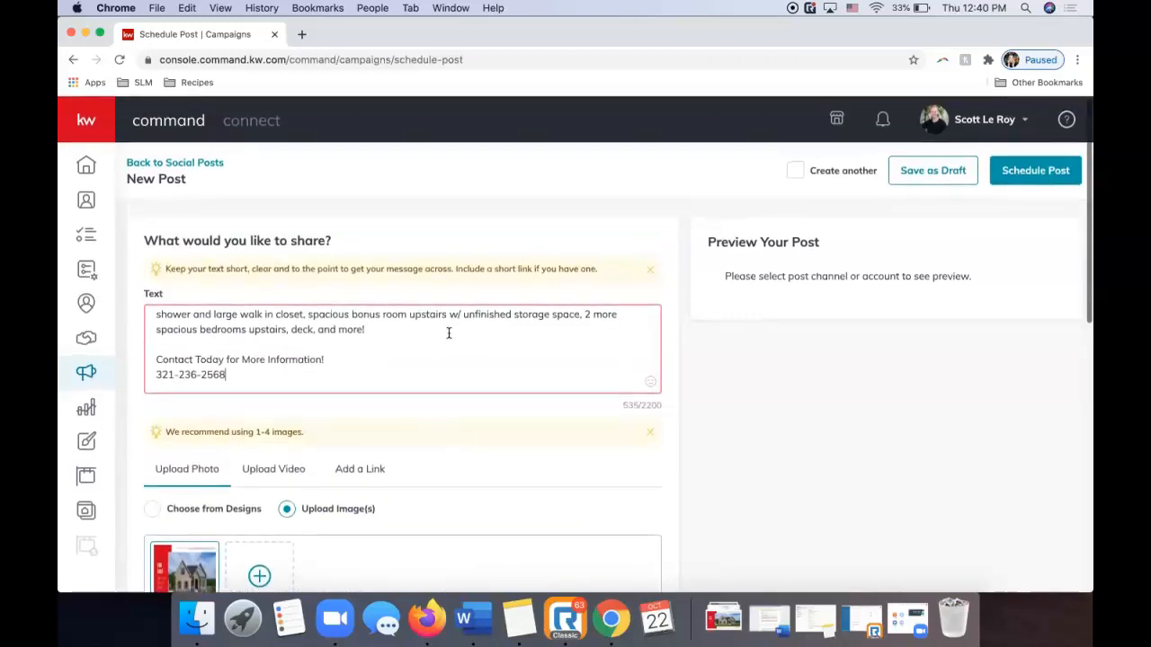
scroll(502, 351, up, 5)
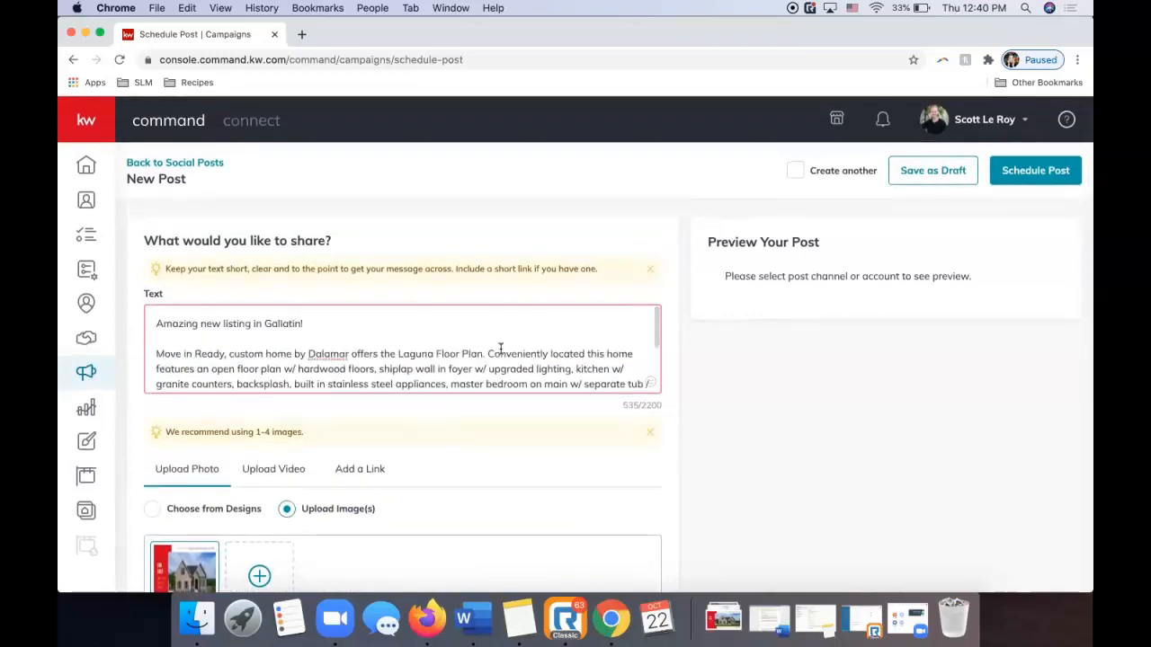
scroll(382, 444, down, 5)
Tick 'Include my ownership statement' below the DBA Logo Position options.
mouse_move(198, 375)
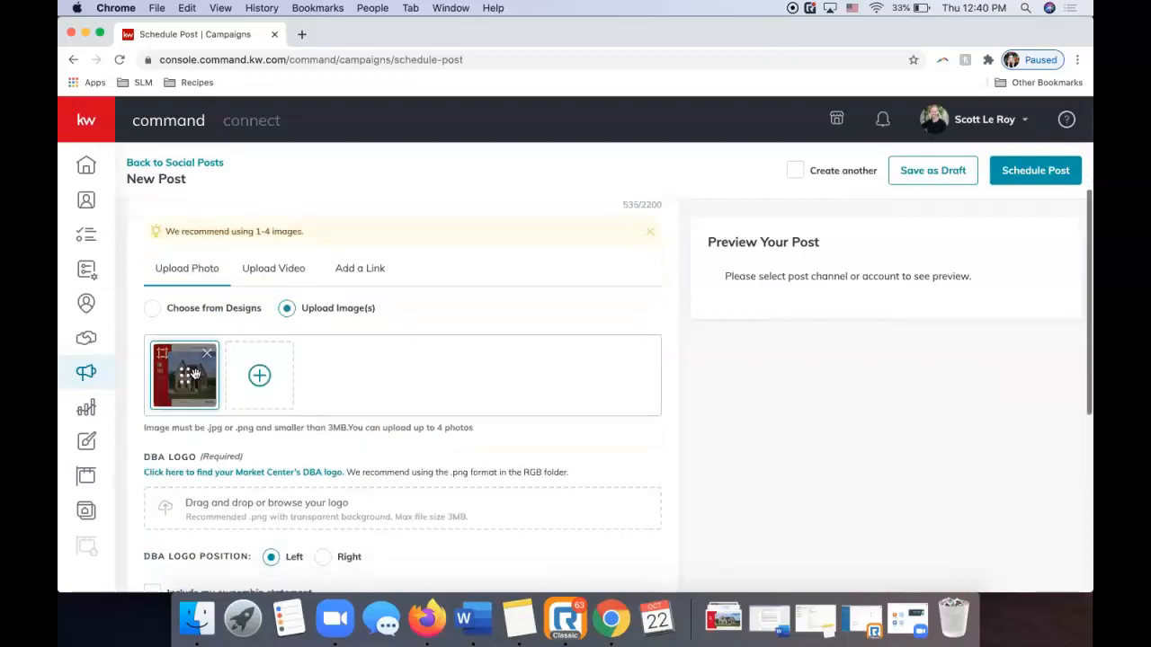
scroll(362, 261, down, 5)
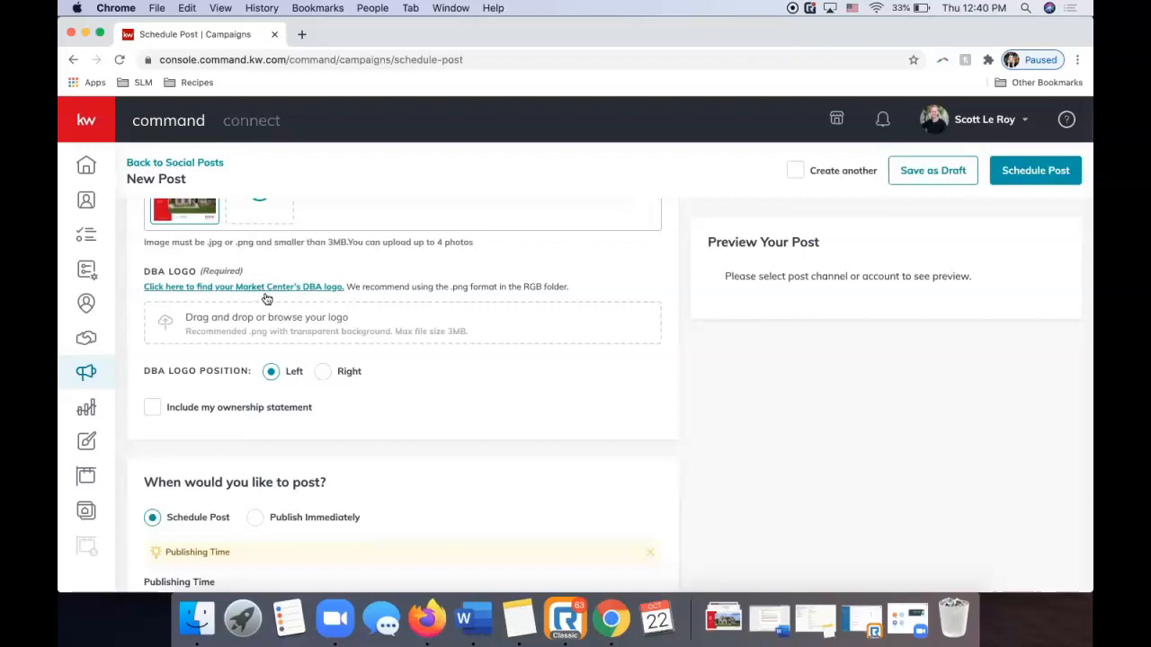
scroll(256, 320, up, 1)
scroll(257, 320, up, 1)
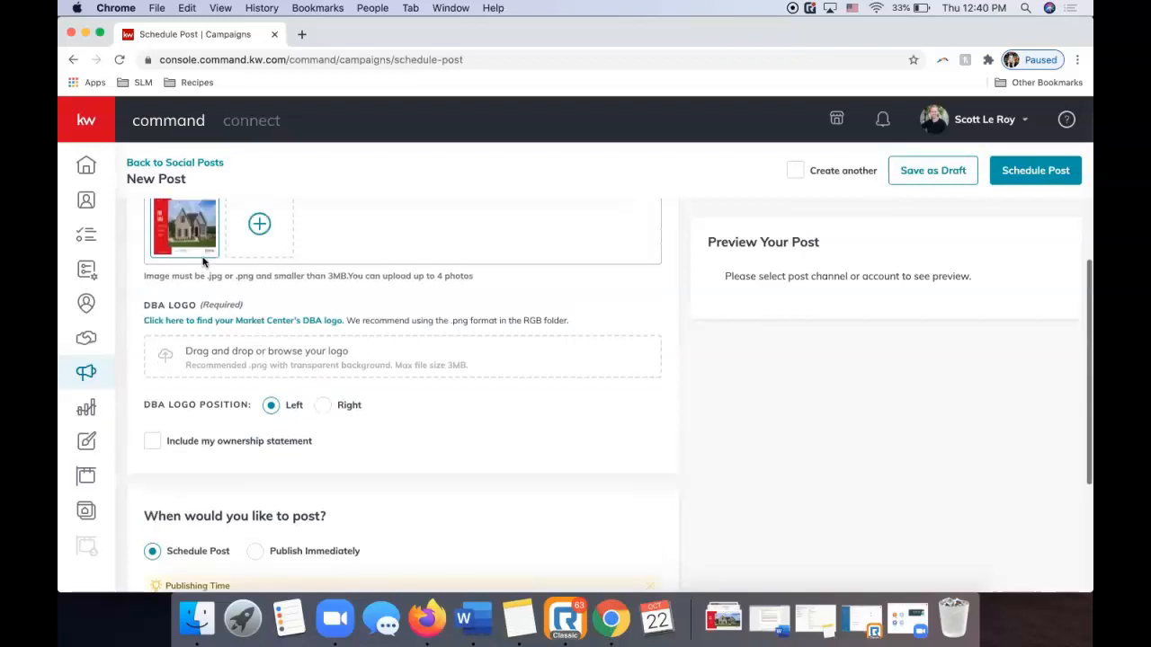
mouse_move(214, 231)
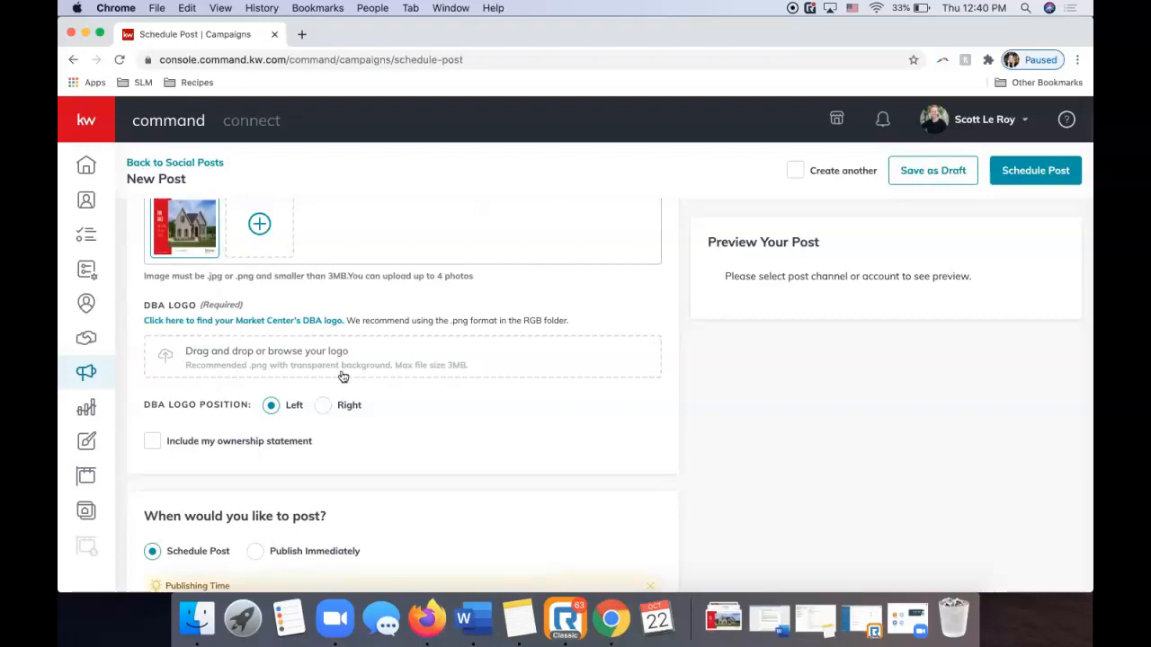
scroll(342, 378, down, 2)
scroll(342, 378, down, 2)
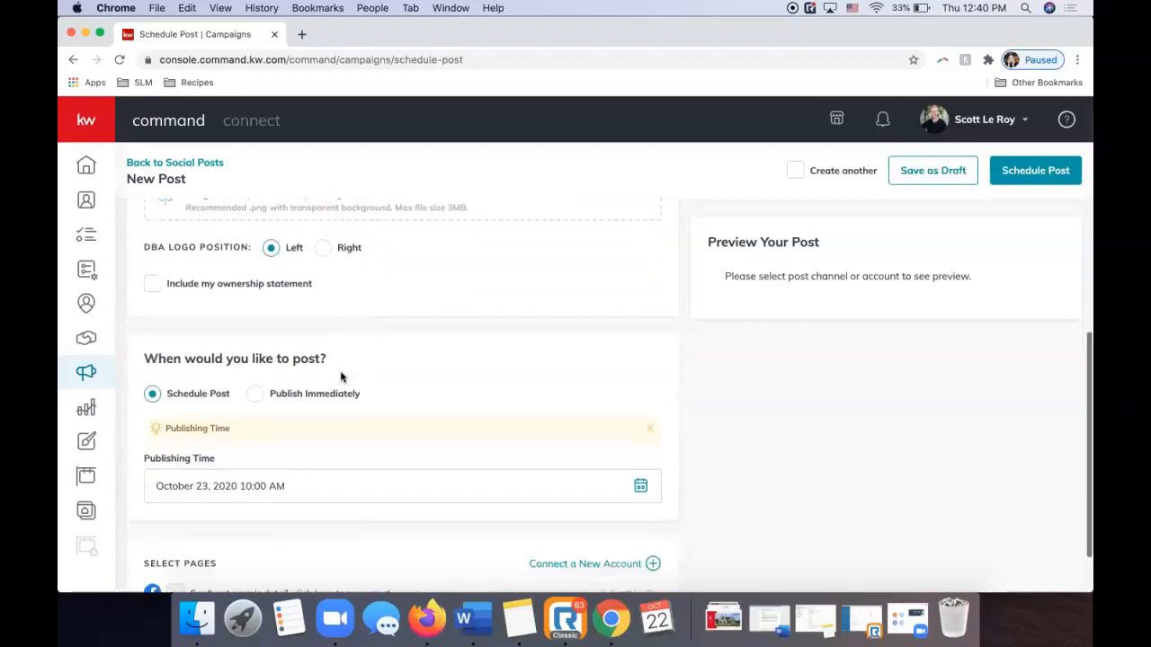
scroll(341, 375, up, 1)
click(152, 347)
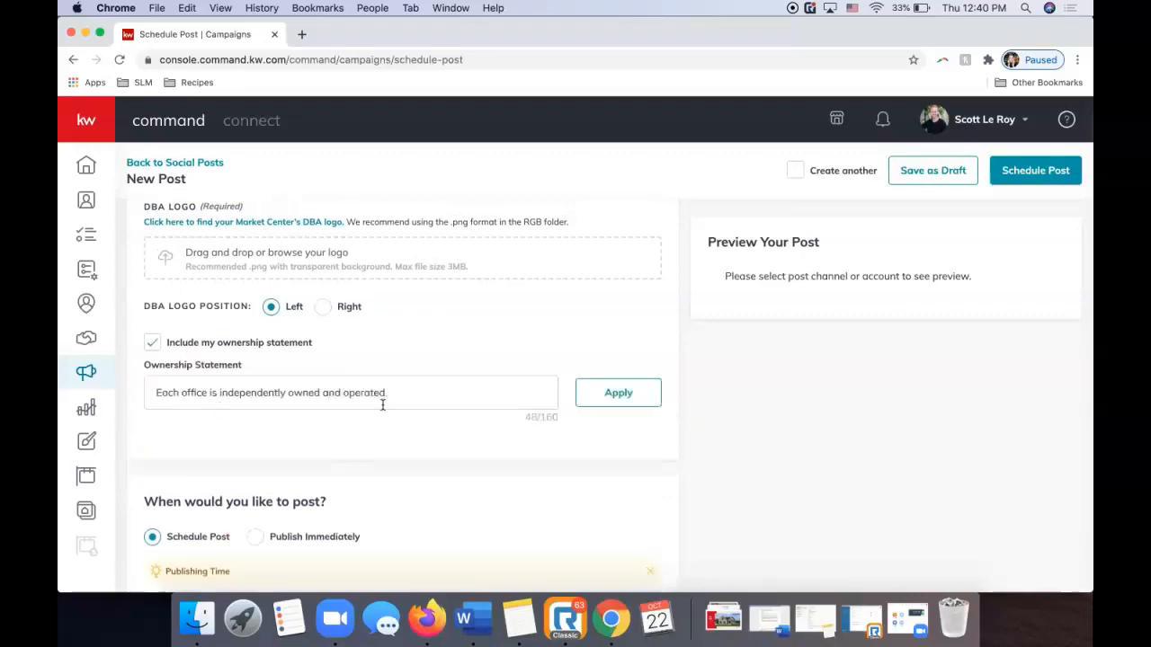
scroll(382, 405, down, 1)
scroll(383, 406, down, 5)
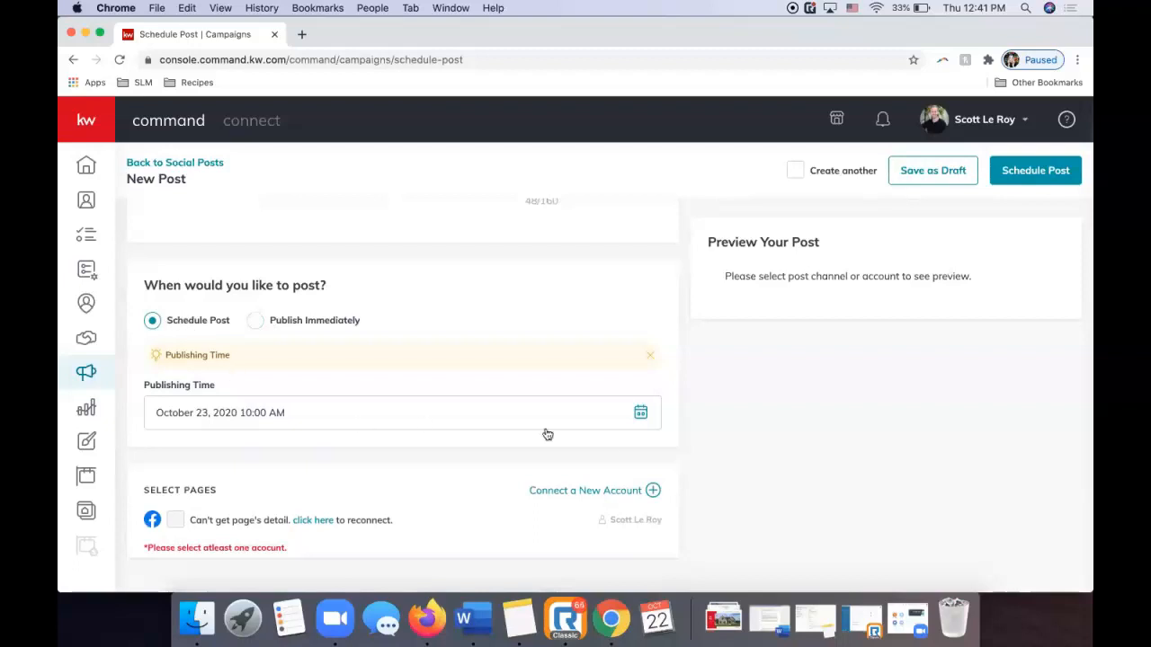
Change the post's publishing time to October 24, 2020 at 10:30 AM.
click(640, 414)
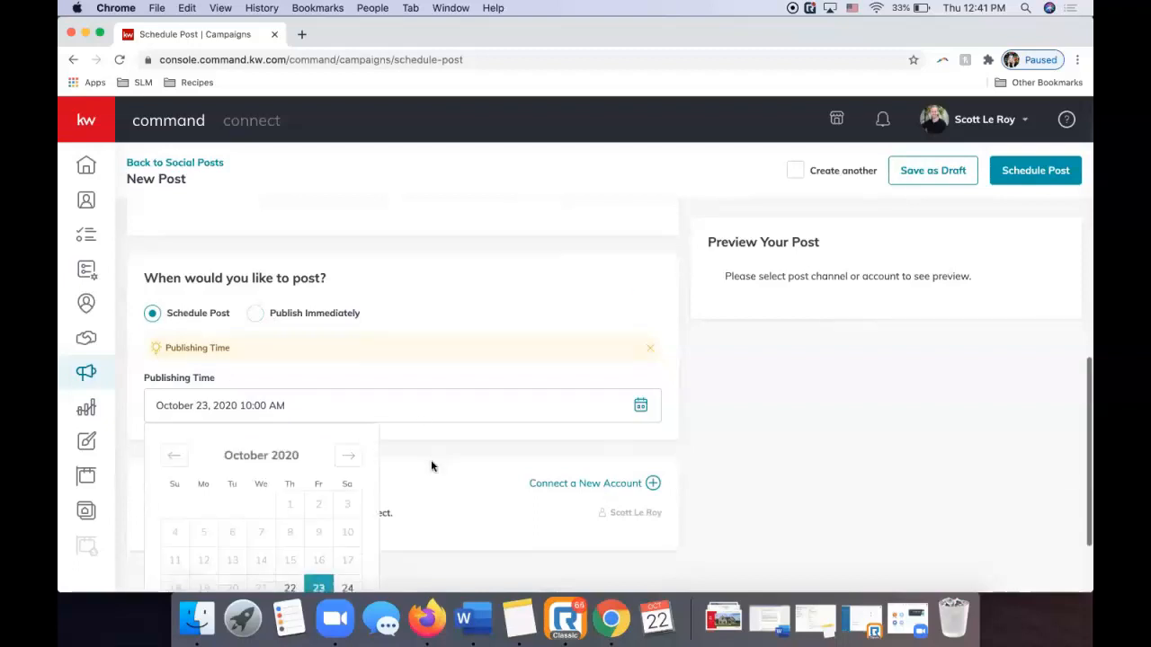
scroll(430, 459, down, 3)
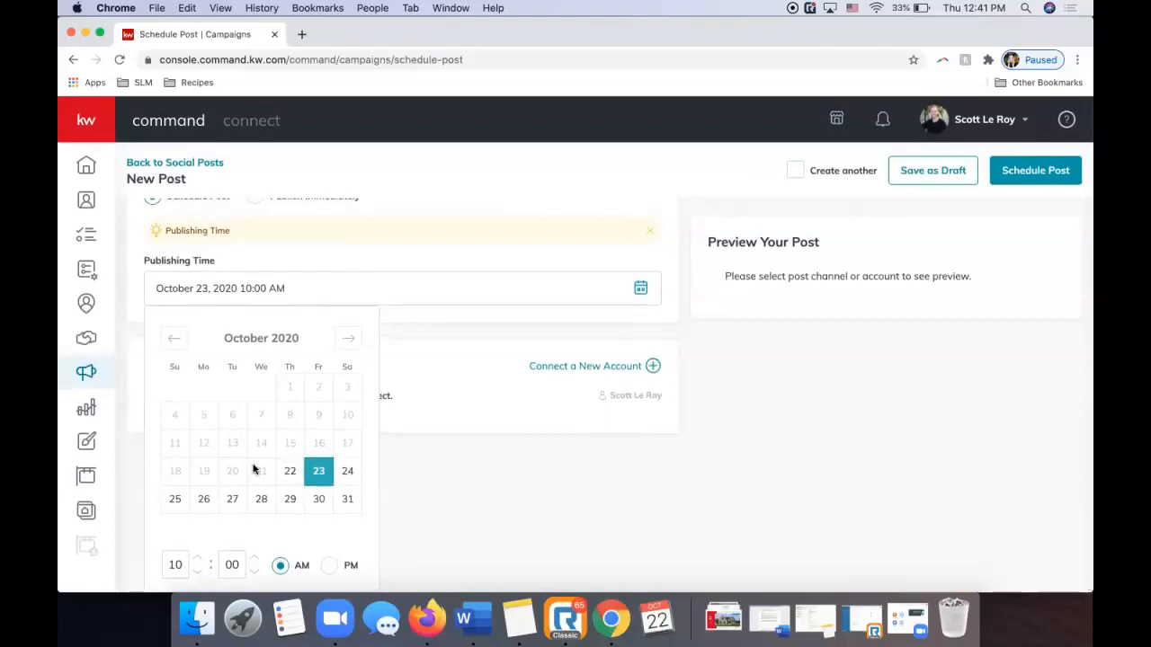
click(347, 471)
click(236, 565)
text(03)
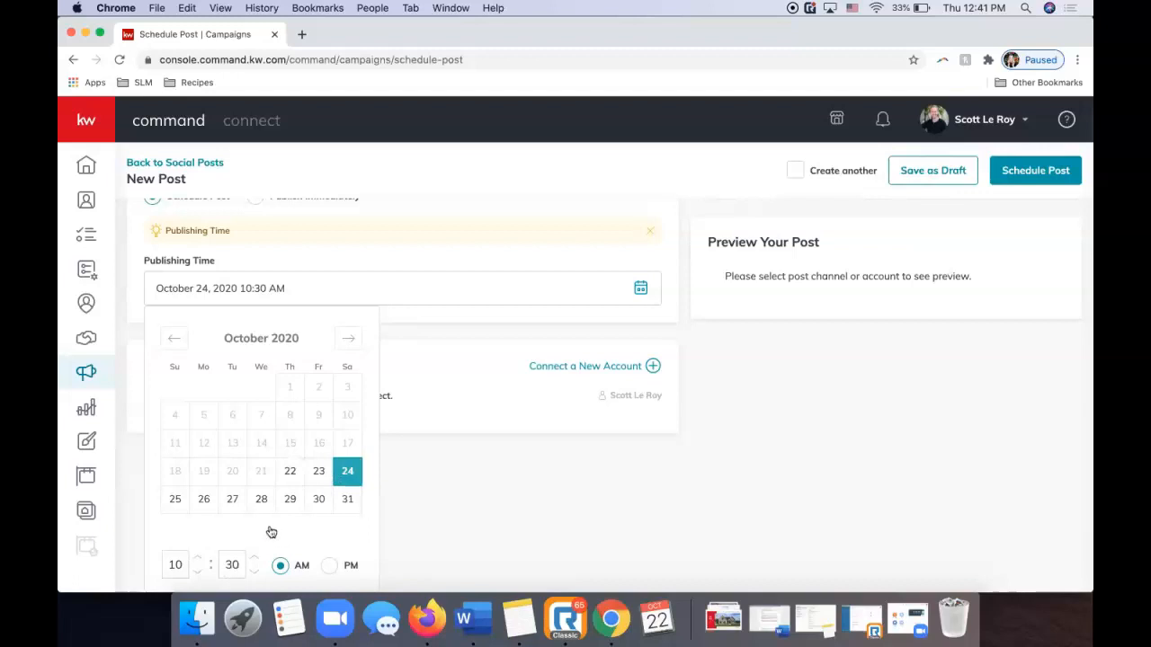
click(417, 484)
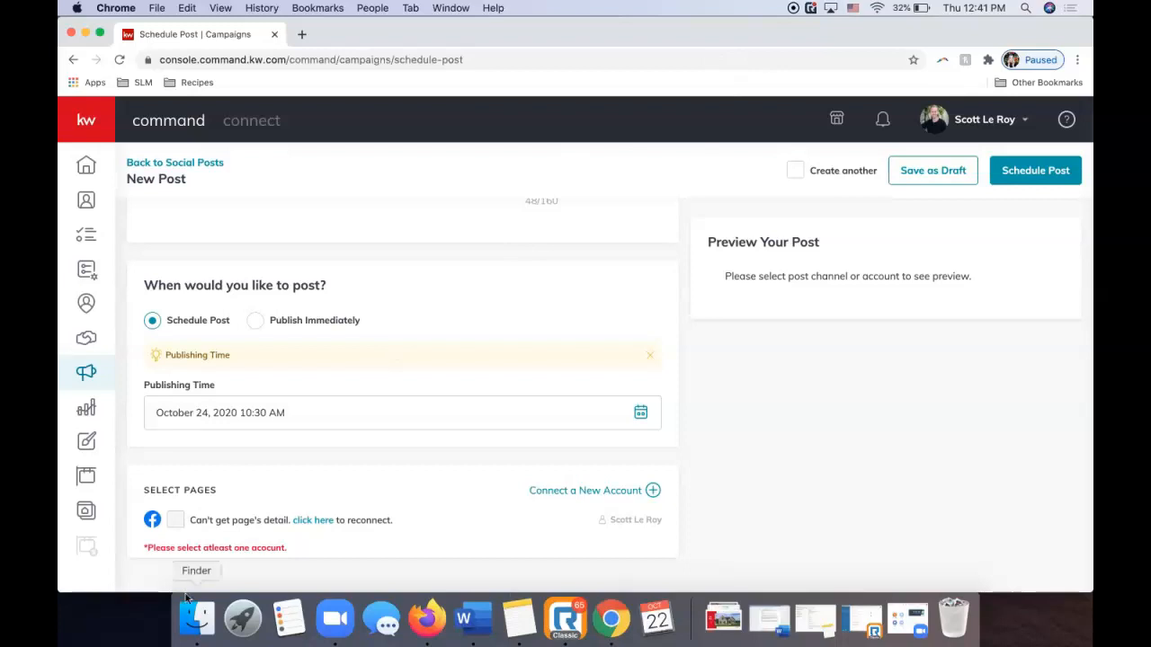
click(309, 519)
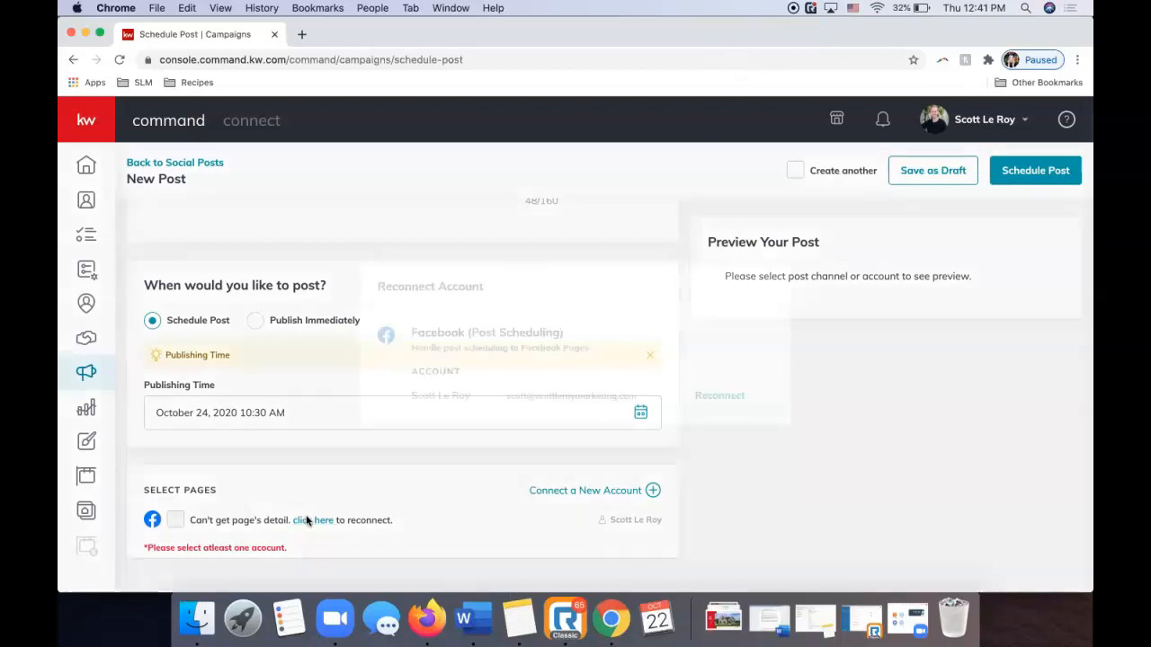
click(711, 398)
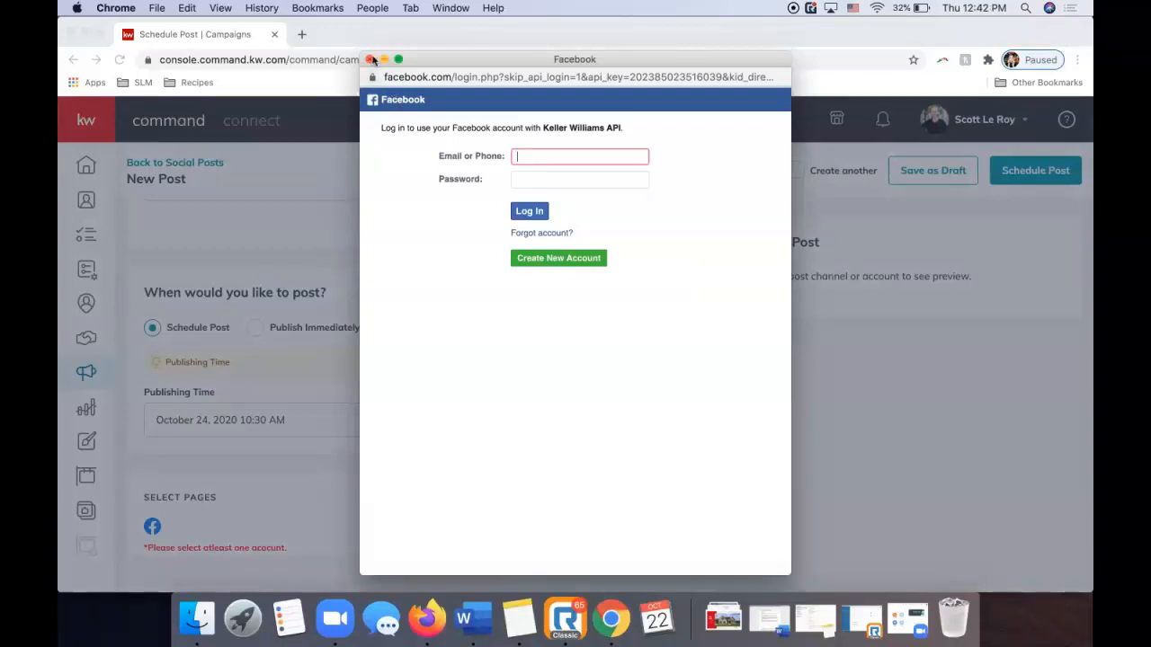
click(373, 59)
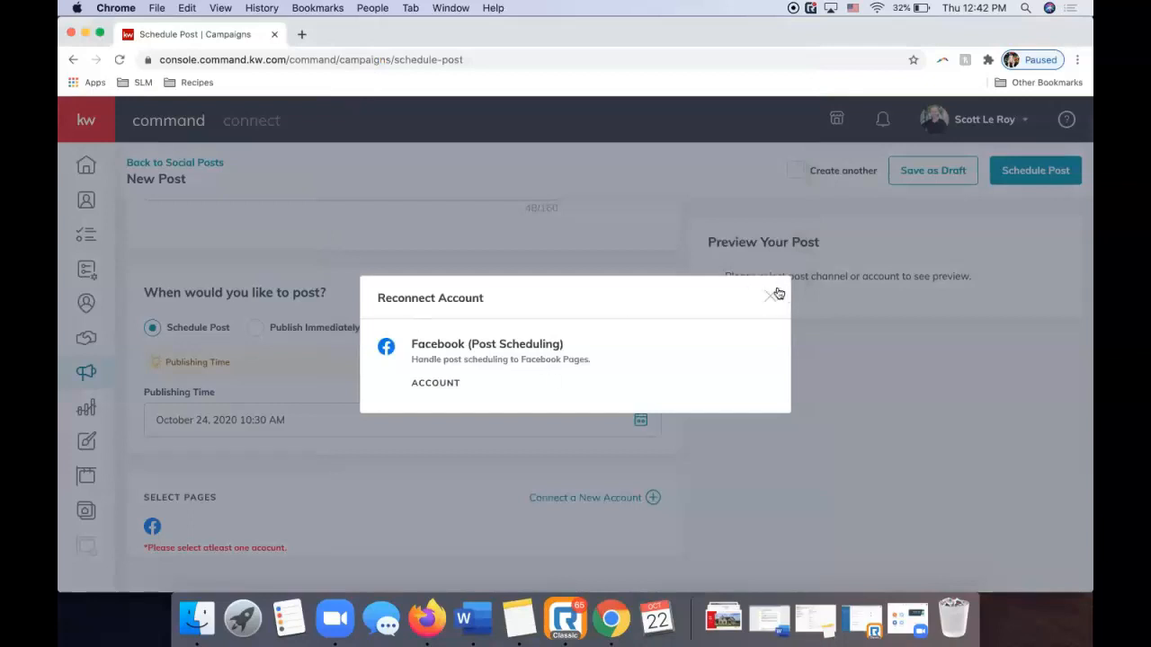
click(775, 295)
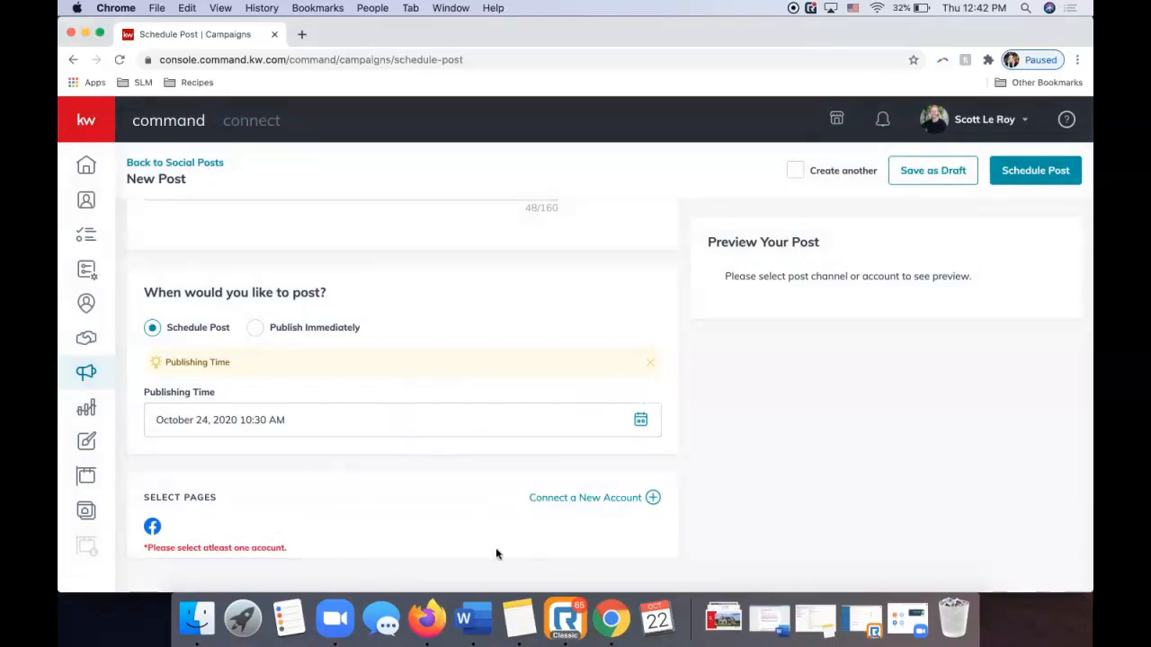
scroll(360, 486, up, 5)
scroll(360, 486, down, 6)
scroll(357, 485, up, 3)
scroll(357, 489, down, 8)
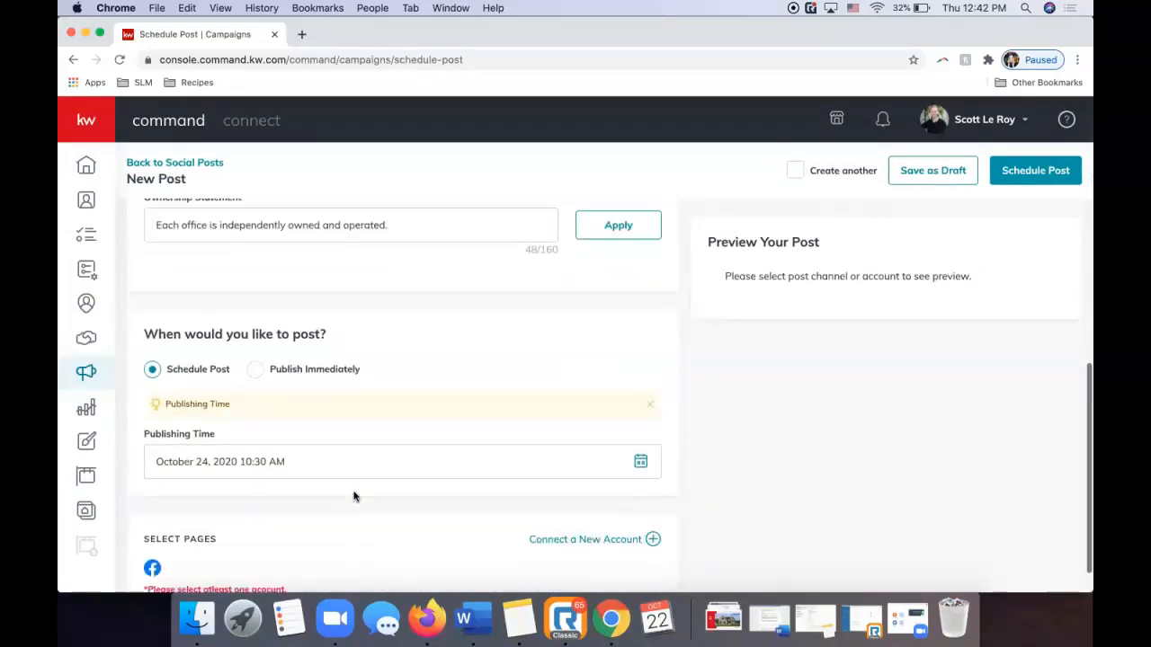
scroll(724, 480, up, 6)
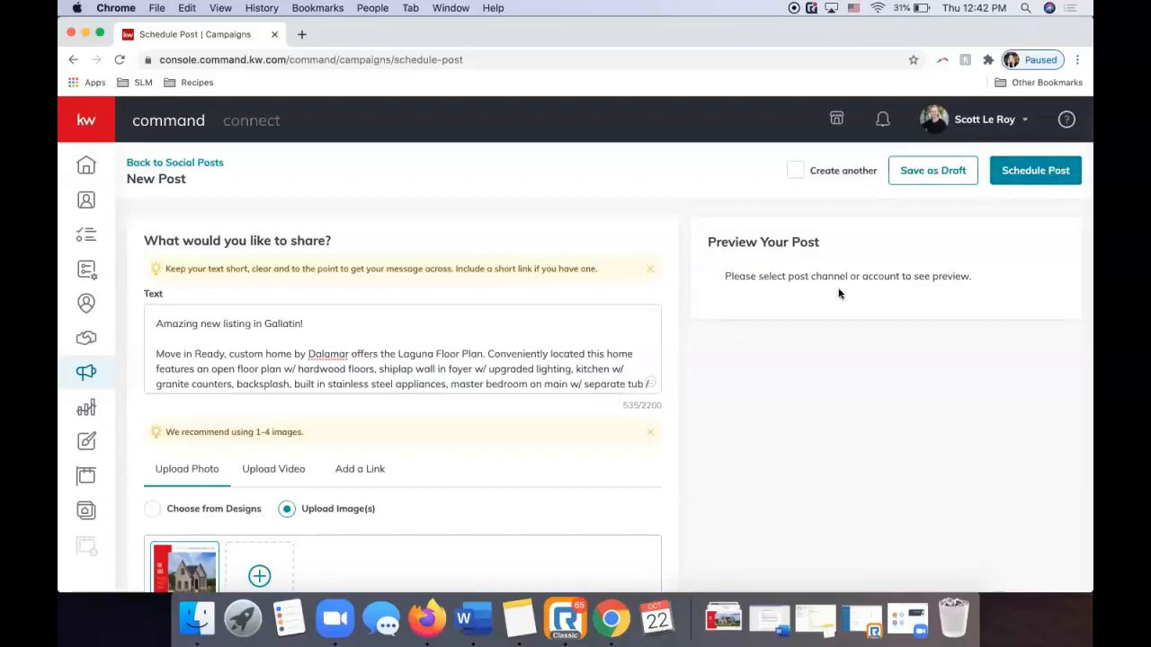
scroll(838, 292, down, 5)
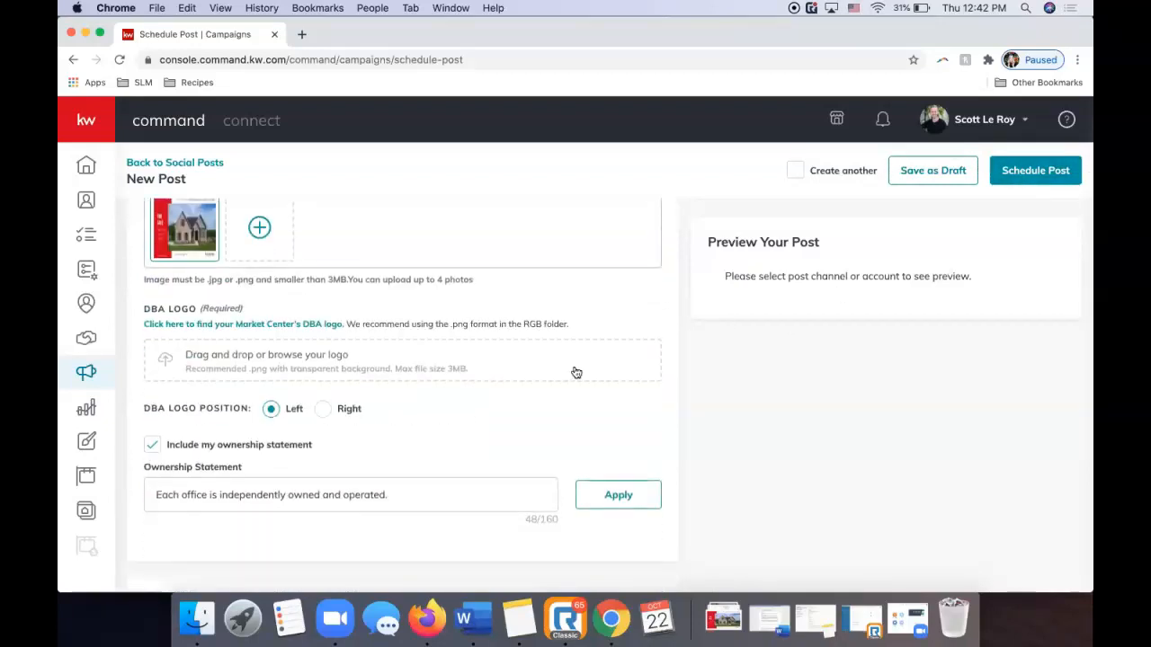
scroll(582, 377, up, 3)
scroll(582, 378, down, 5)
scroll(583, 377, down, 3)
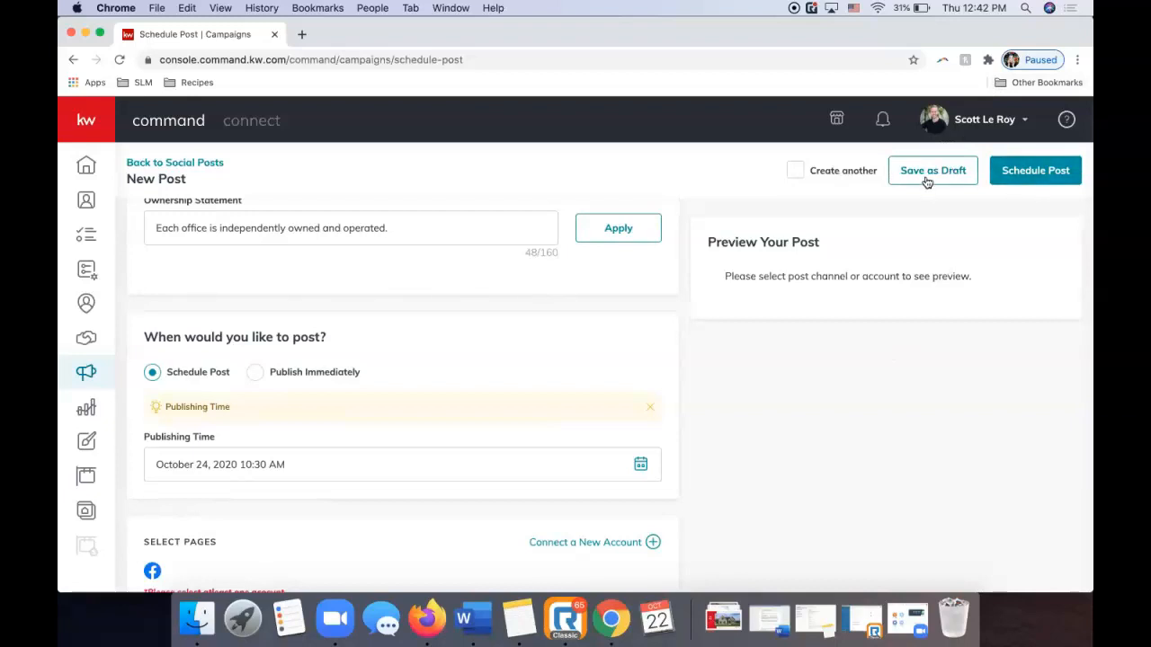
scroll(925, 179, down, 1)
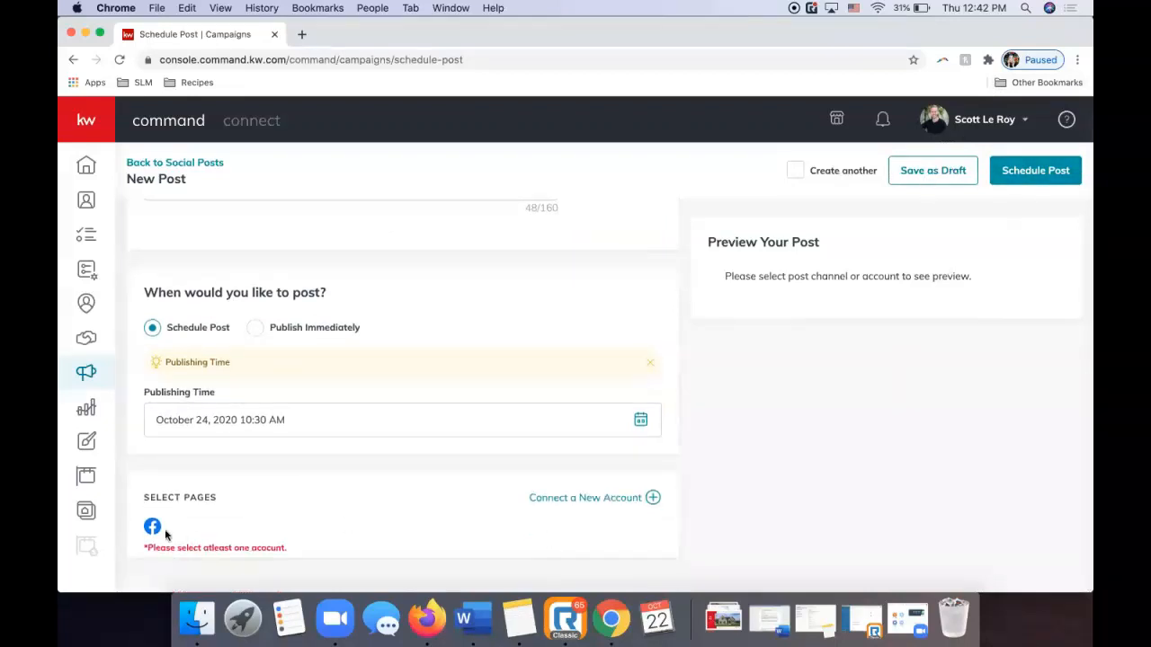
click(571, 501)
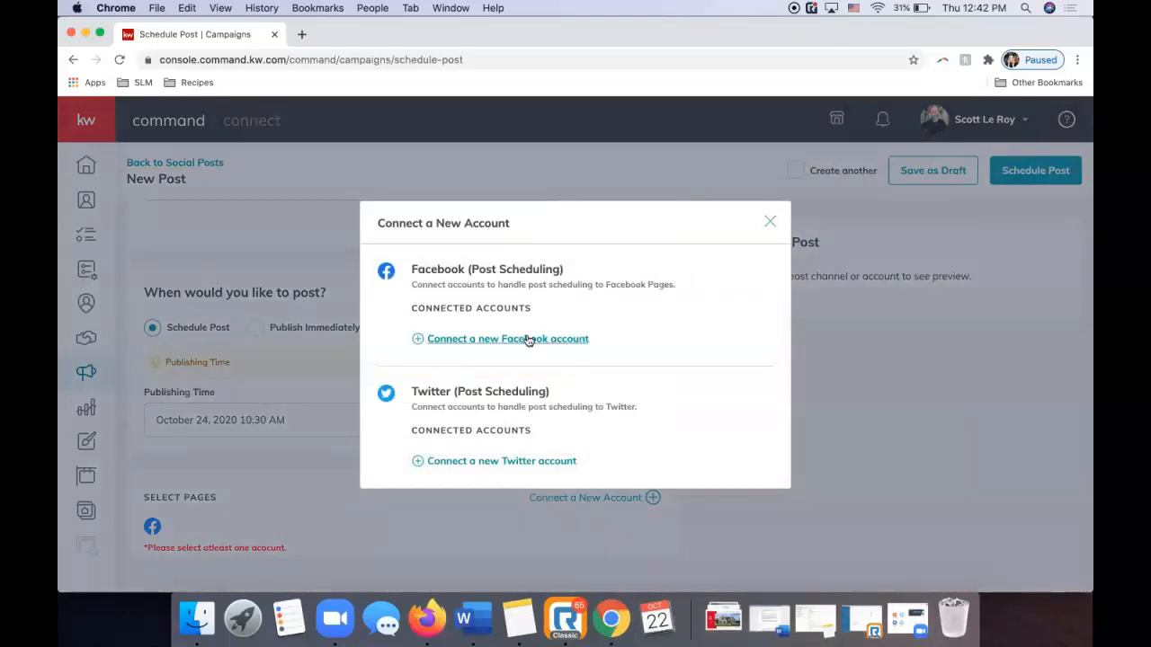
click(770, 222)
scroll(765, 278, up, 10)
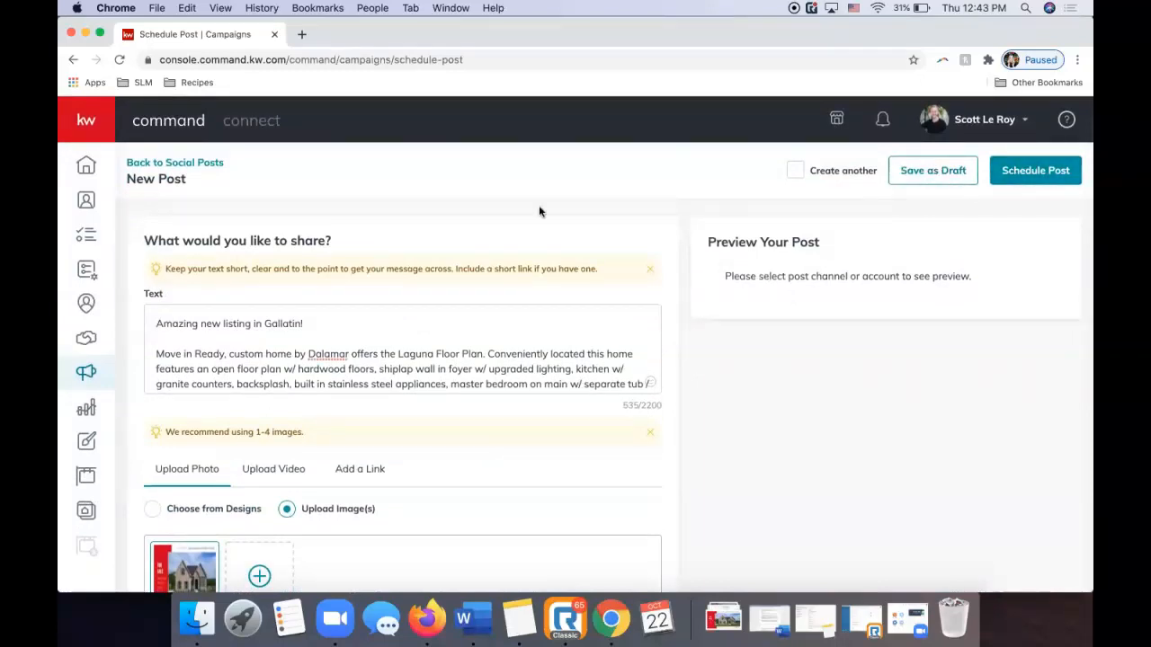
Go back to the Social Posts calendar and scroll to the suggested posts.
click(203, 163)
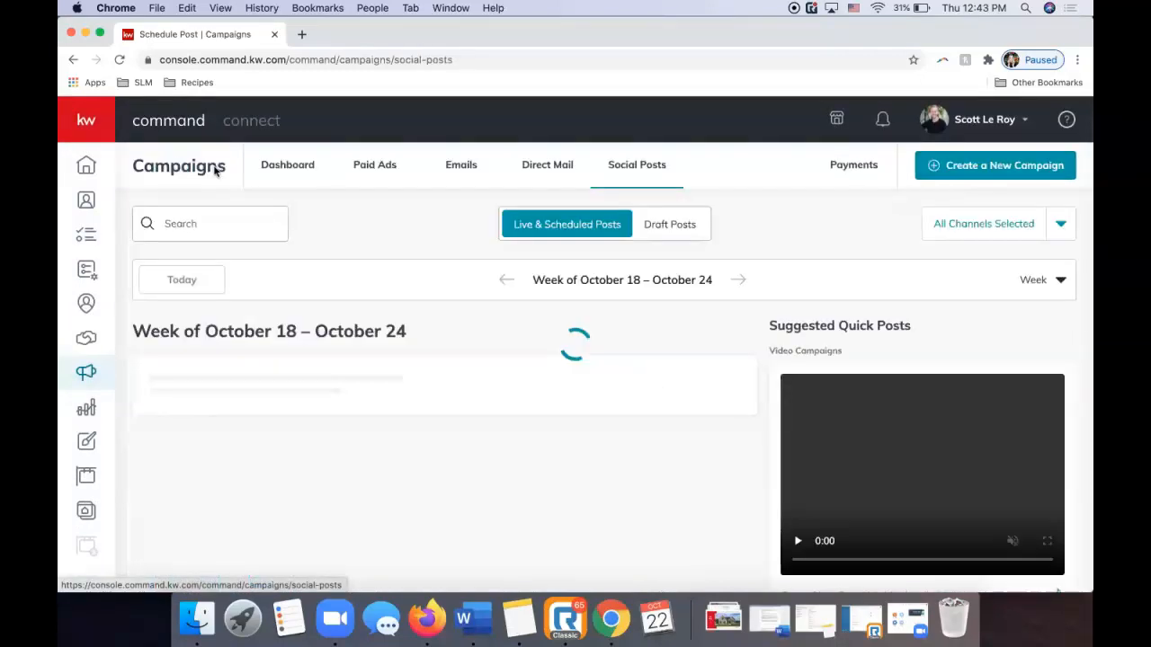
scroll(330, 336, down, 2)
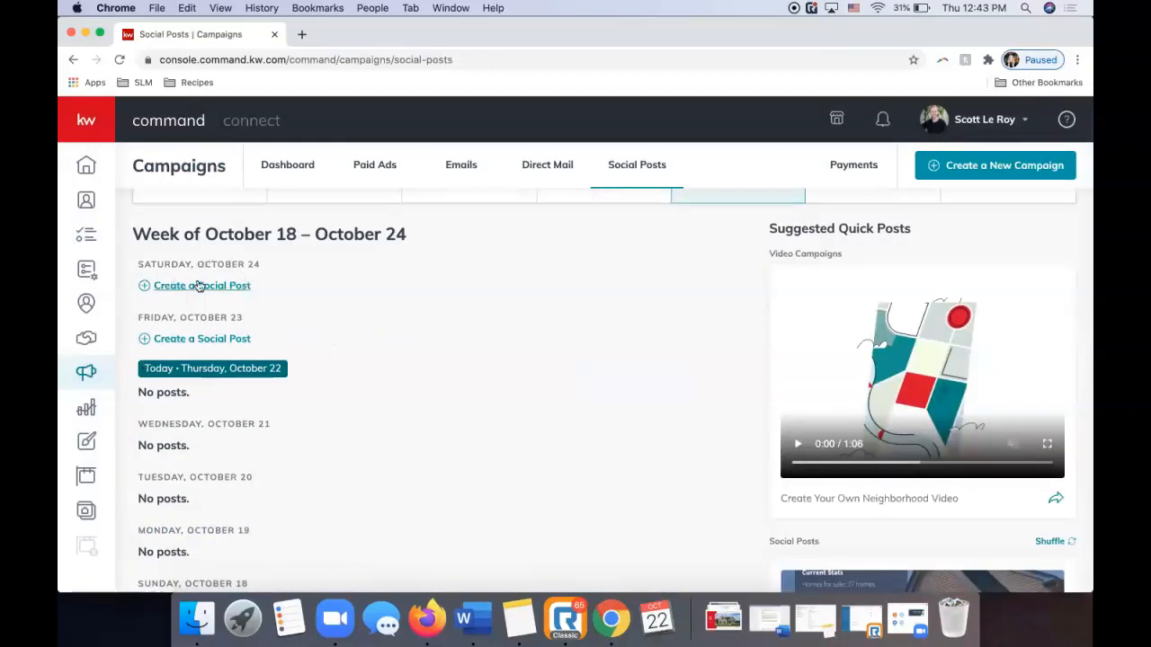
scroll(198, 286, down, 2)
scroll(199, 286, up, 3)
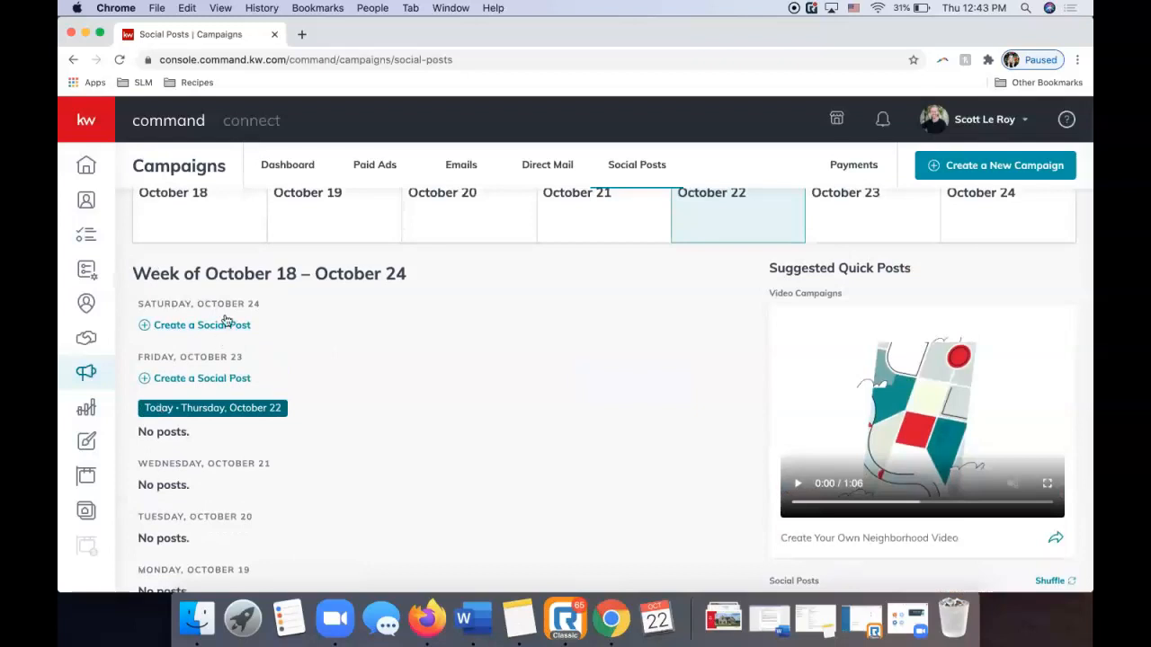
scroll(347, 437, up, 2)
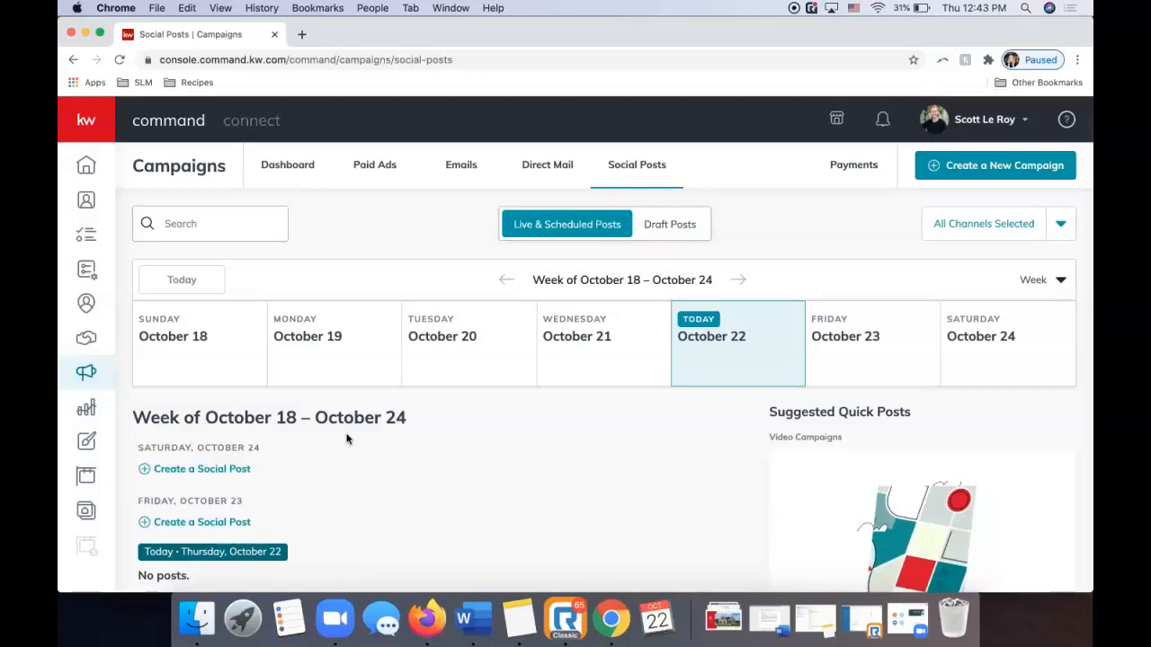
scroll(347, 446, down, 4)
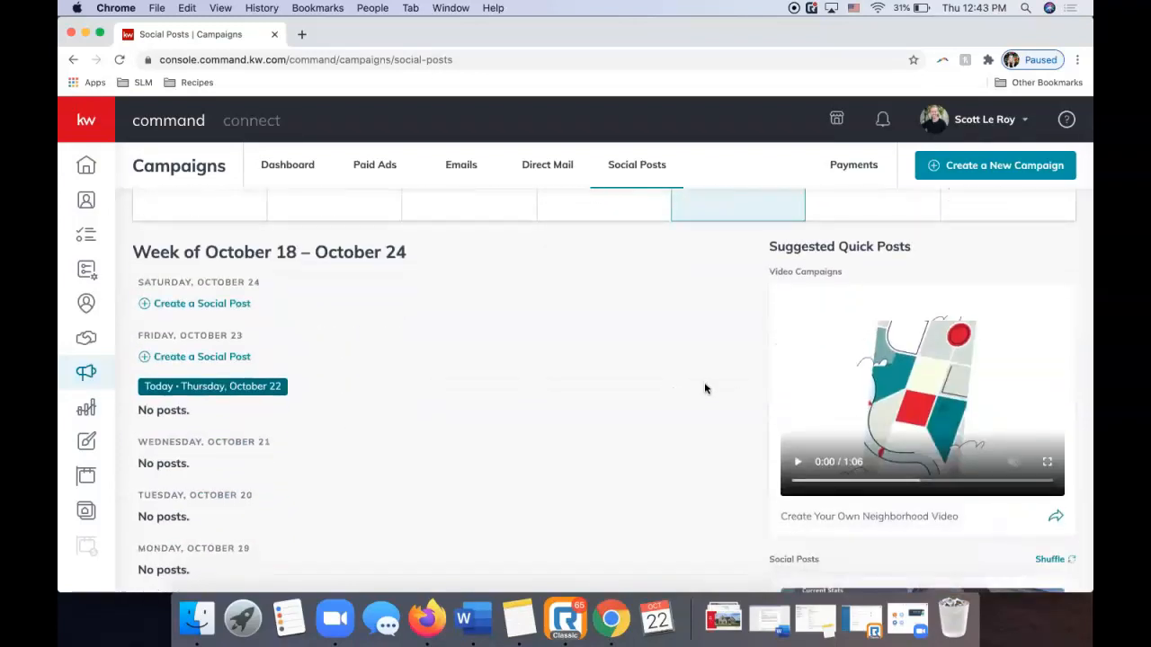
scroll(704, 383, down, 8)
scroll(697, 404, down, 8)
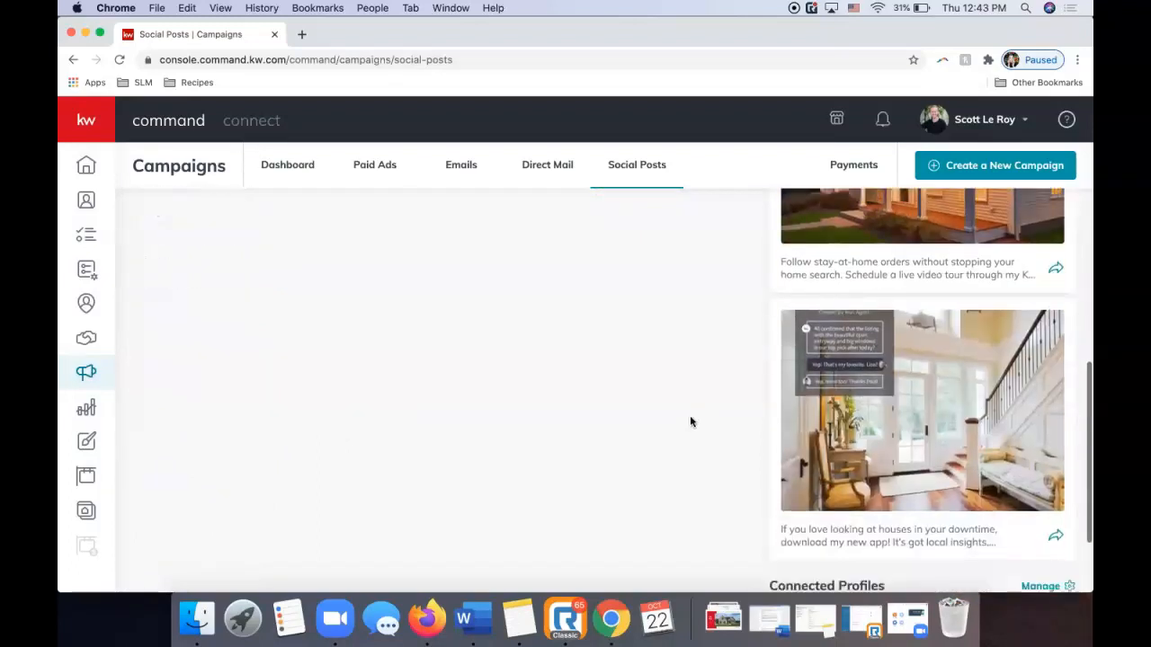
scroll(692, 418, up, 7)
scroll(690, 421, up, 8)
scroll(689, 419, down, 8)
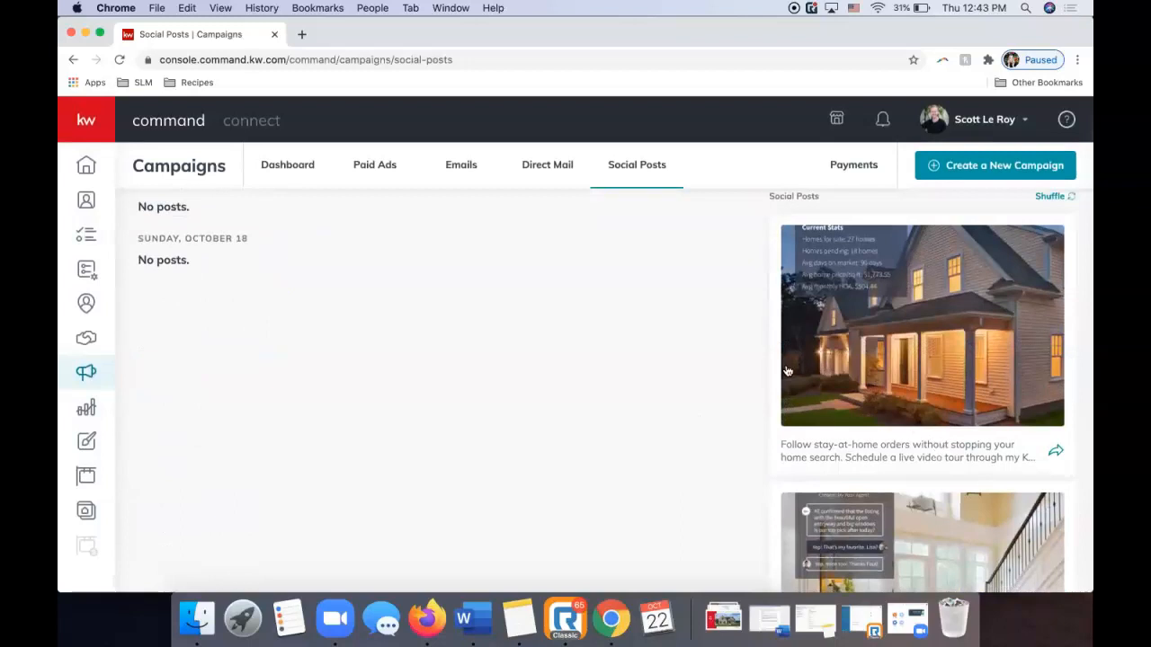
scroll(841, 448, up, 1)
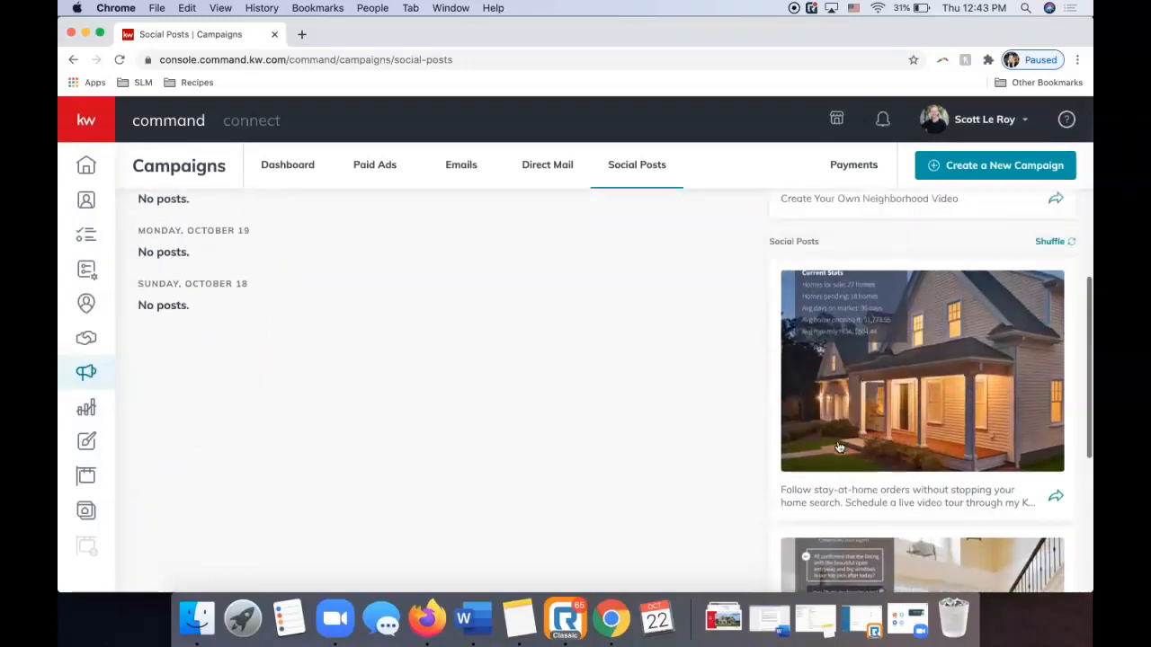
Shuffle the suggested posts three times and share the bathroom post as a new post.
click(1050, 243)
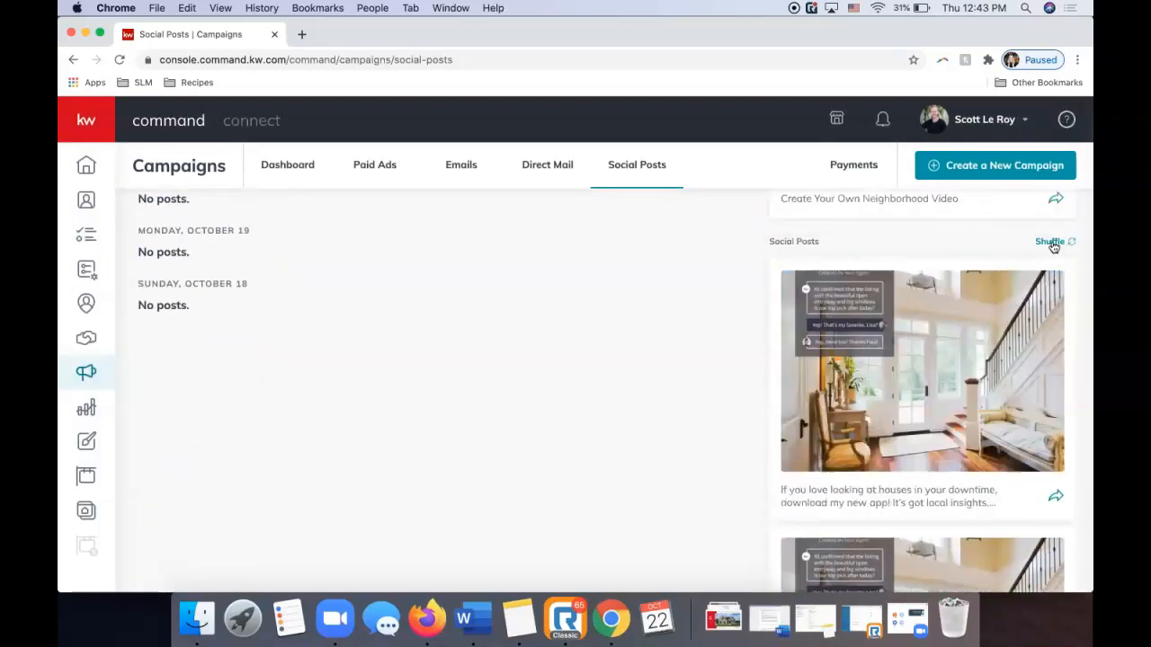
click(1050, 243)
click(1050, 243)
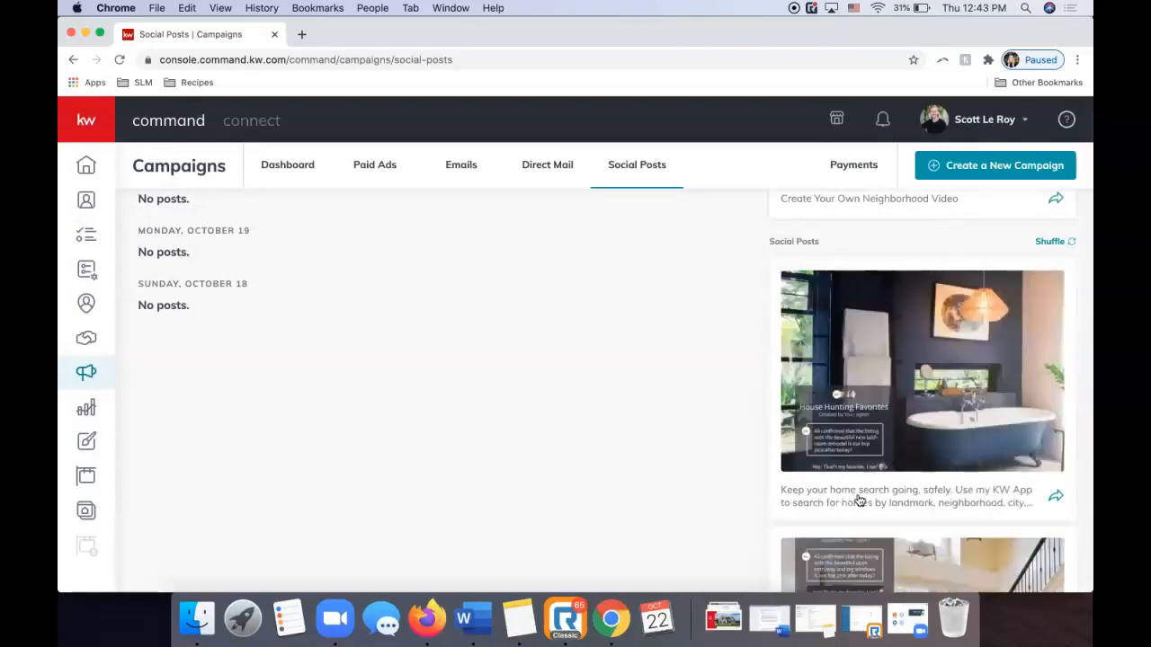
click(857, 494)
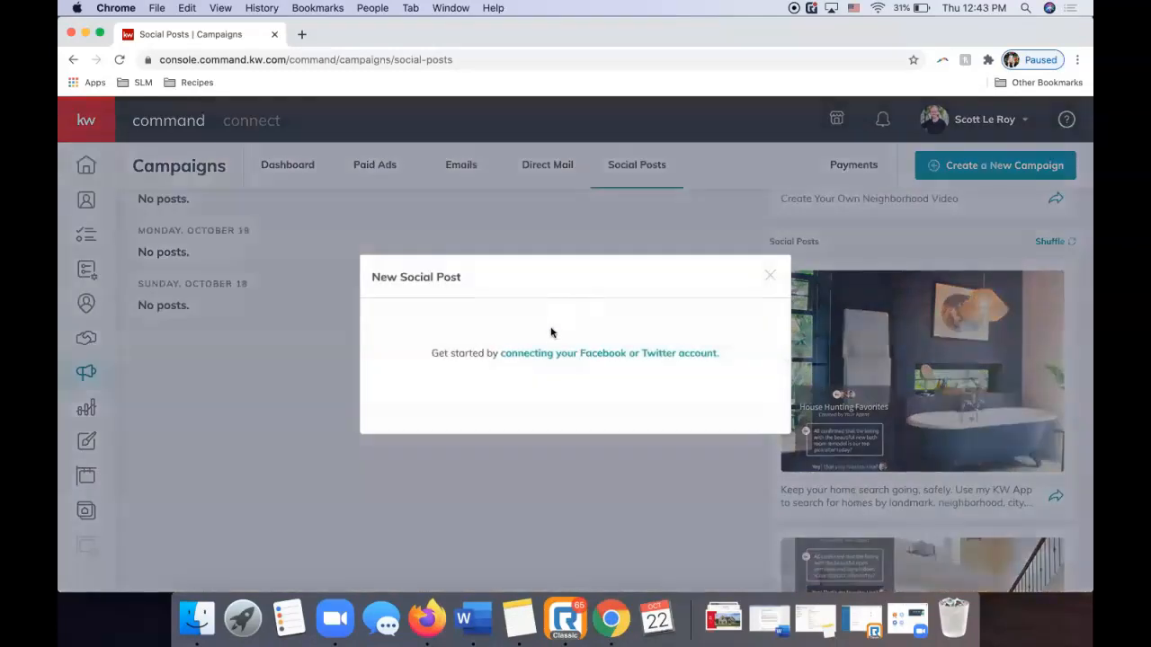
Dismiss the New Social Post connect-account prompt and return to the top of Social Posts.
click(770, 275)
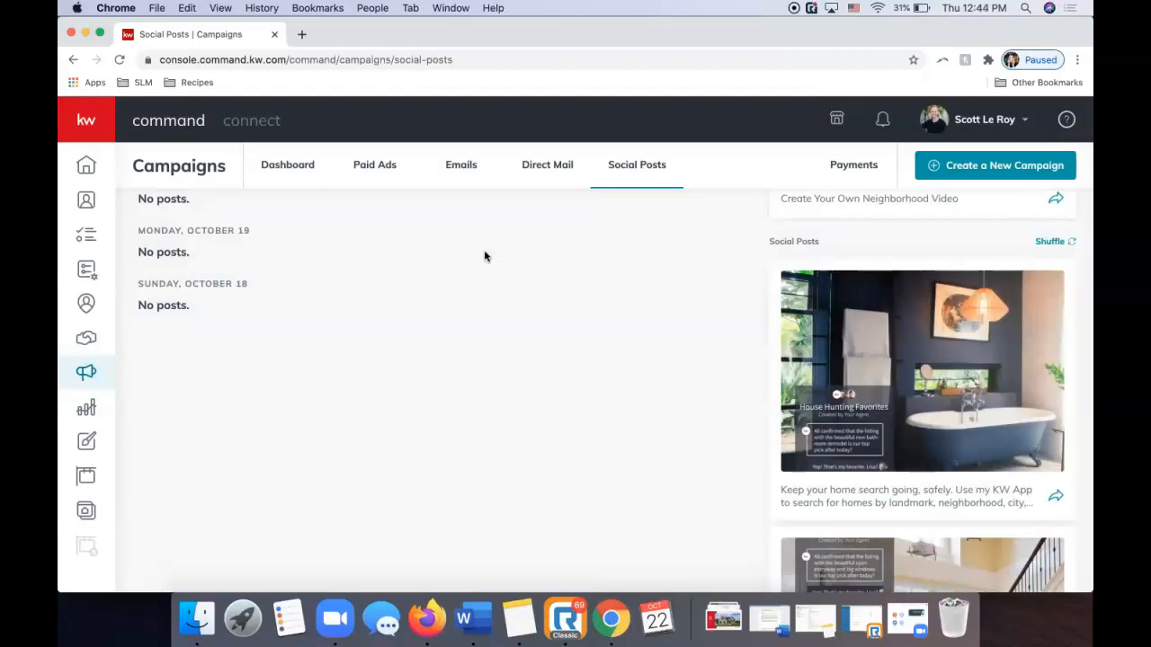
scroll(485, 256, up, 10)
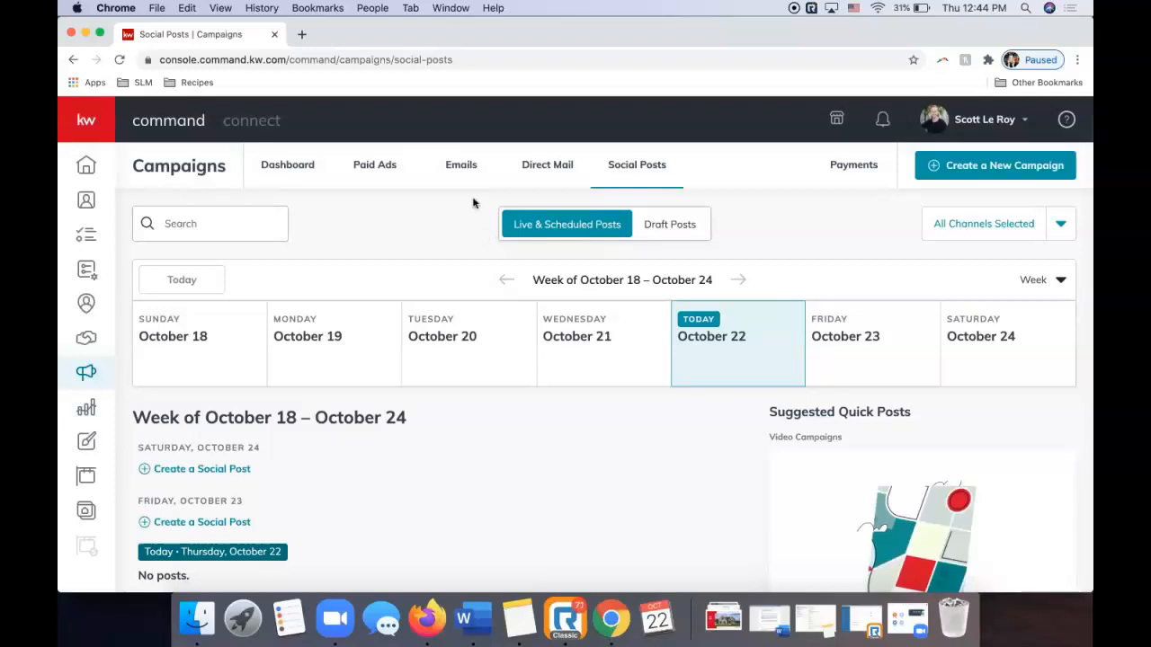
Switch to the Emails section and open Configure Lists to reach My Email List.
click(467, 167)
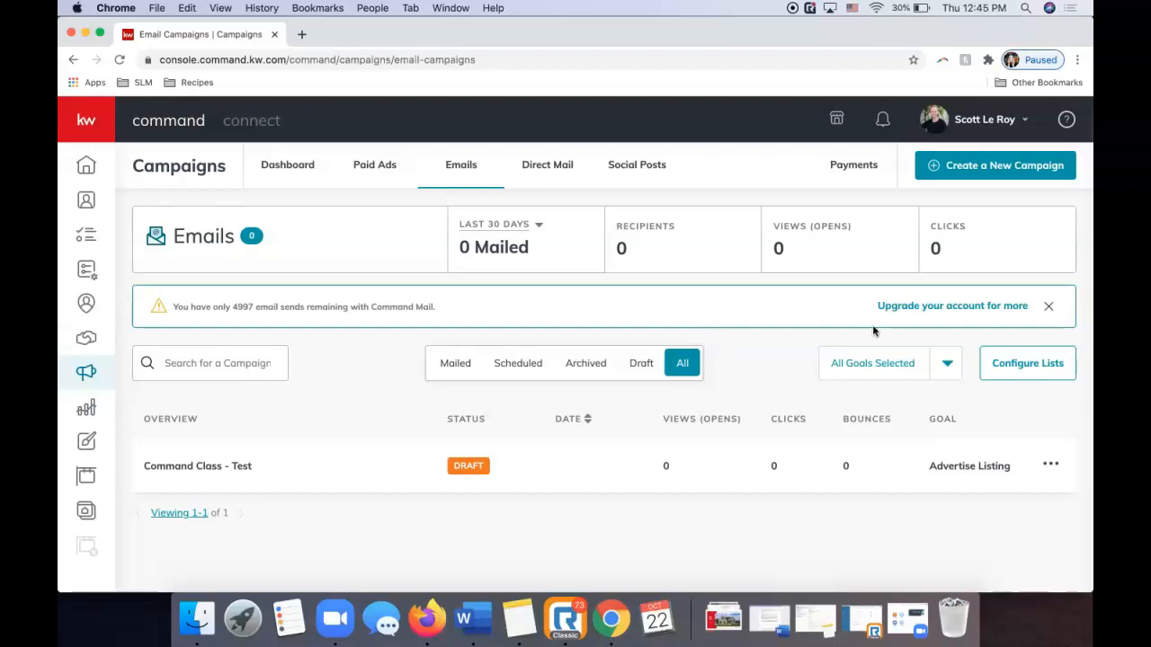
click(1022, 363)
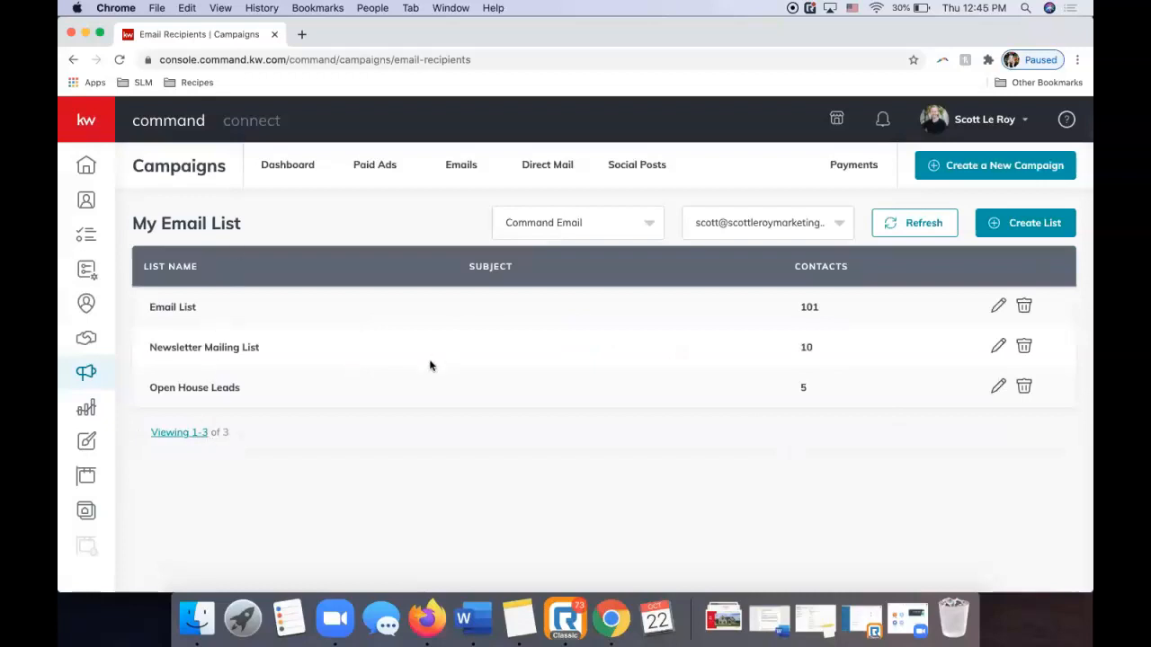
click(560, 221)
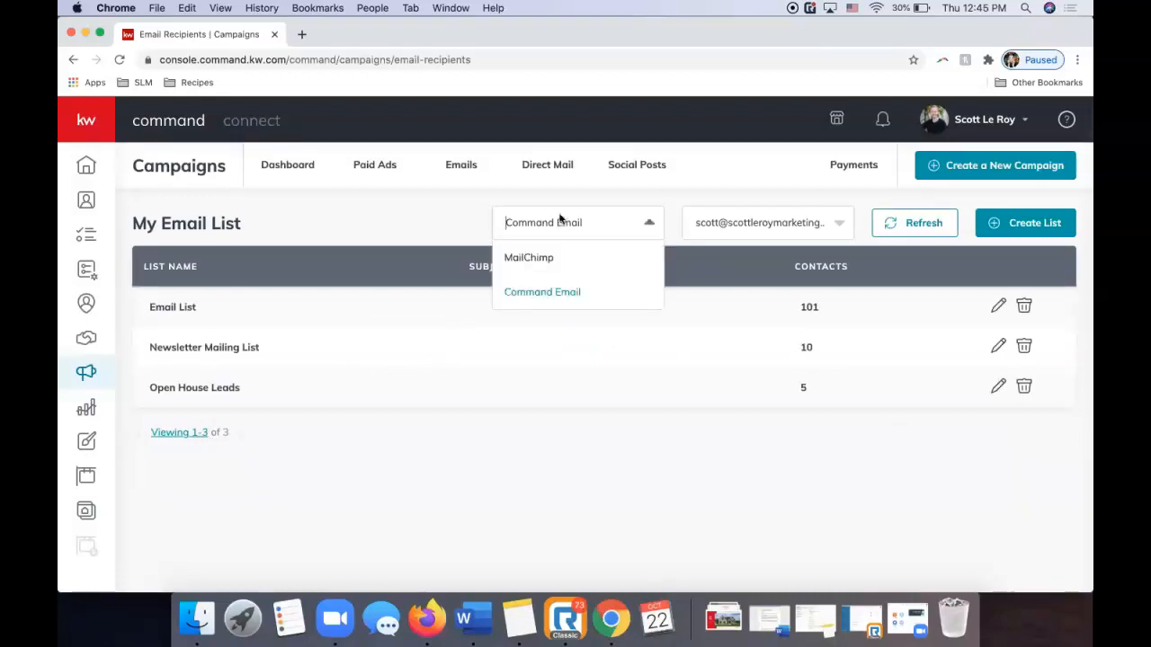
click(543, 297)
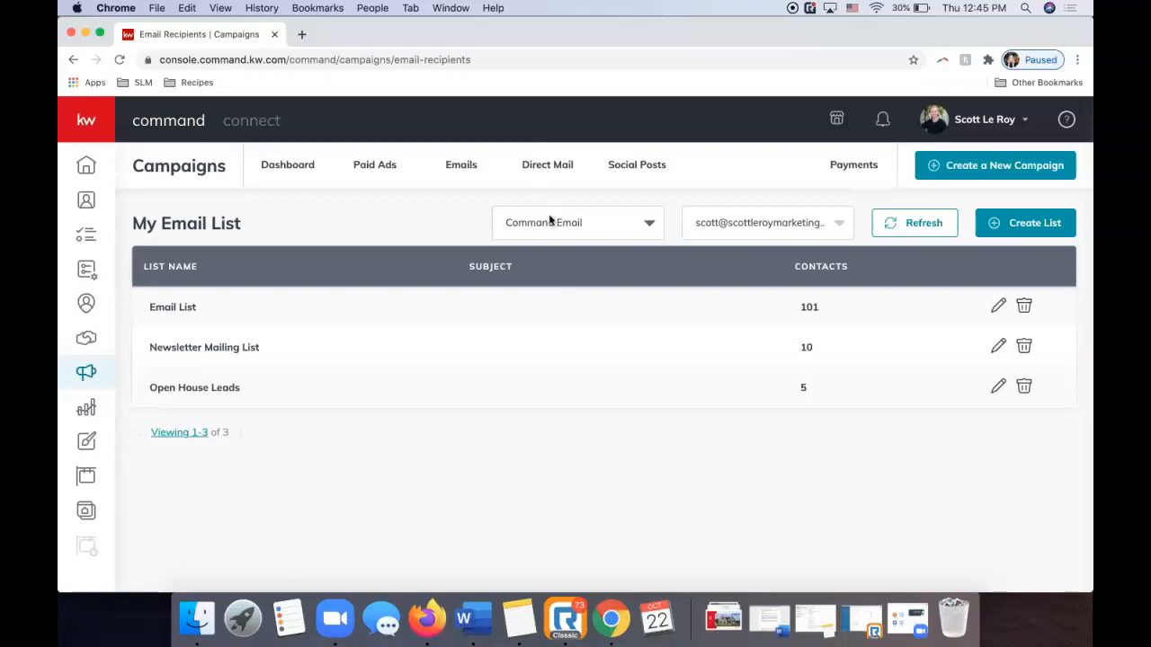
click(738, 216)
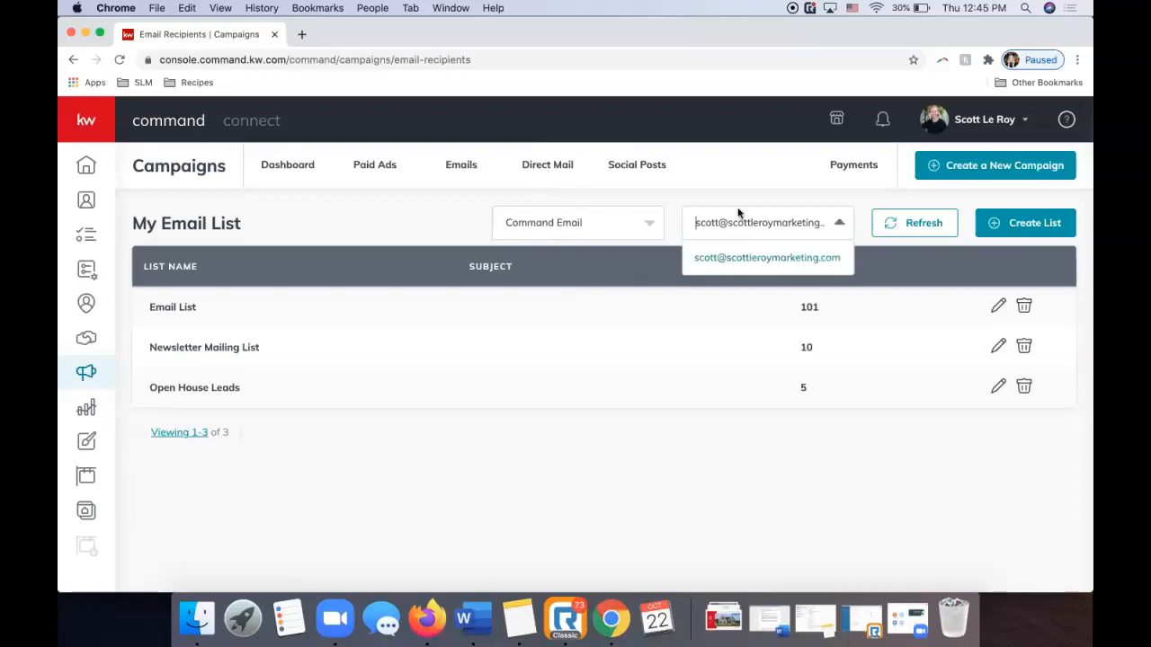
click(734, 201)
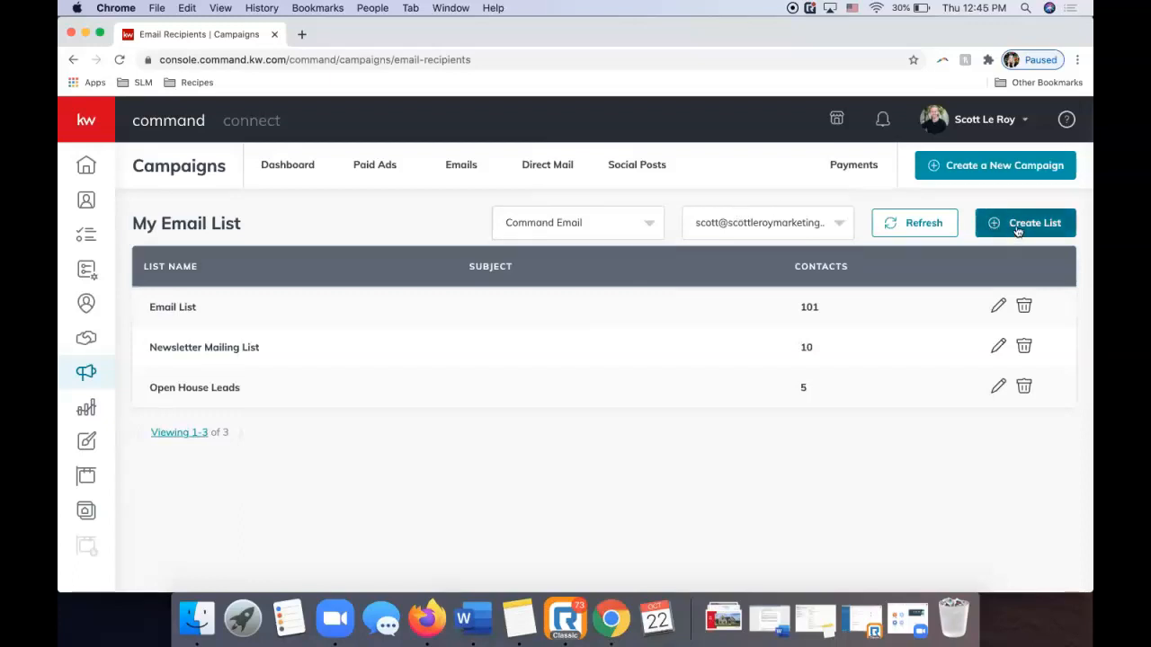
Start a new email list and name it 'Test 10/233'.
click(1016, 228)
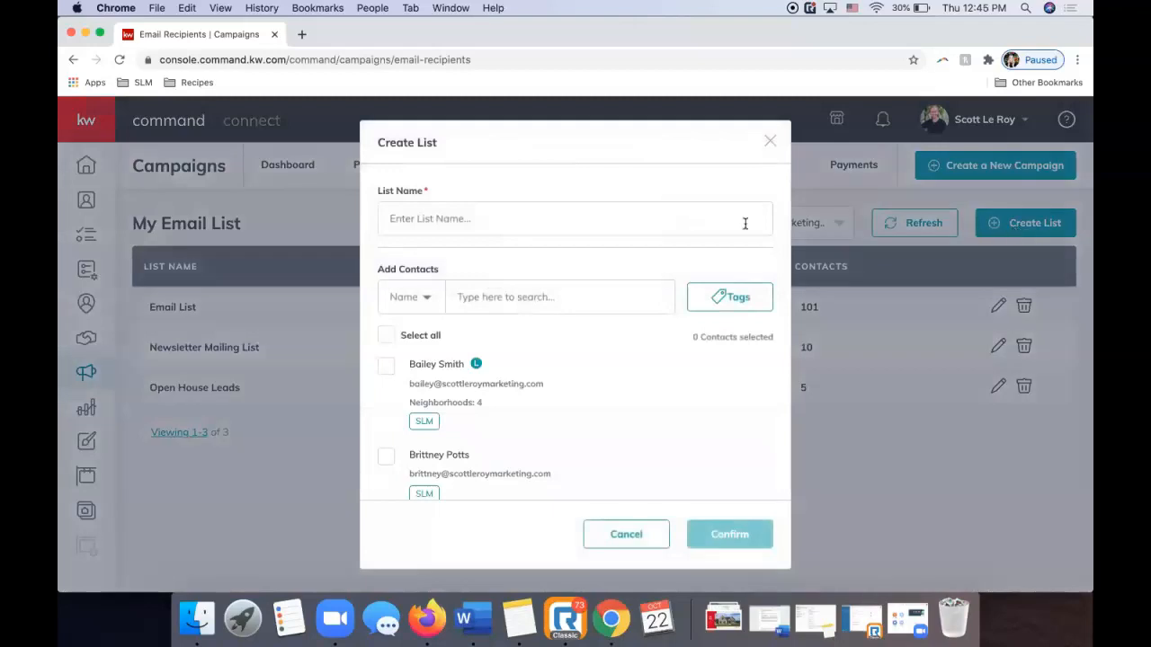
click(585, 225)
text(Test 10/233)
scroll(538, 360, down, 1)
scroll(539, 369, down, 5)
scroll(534, 373, up, 6)
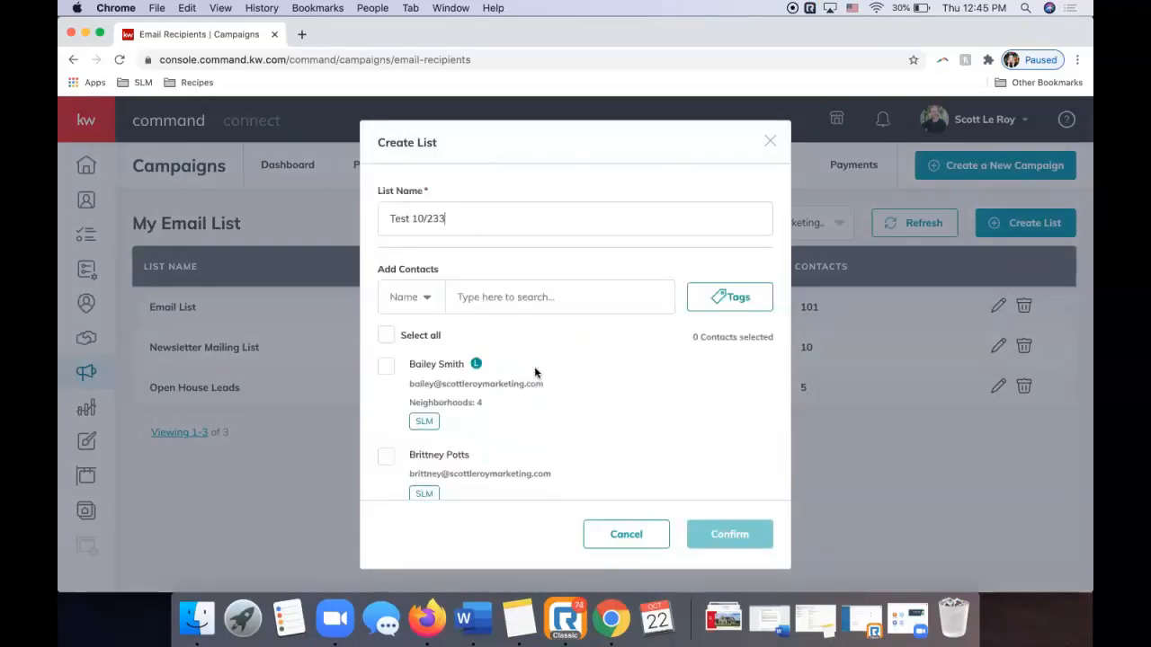
Set the contact search field to Tags and browse the available tags.
click(420, 307)
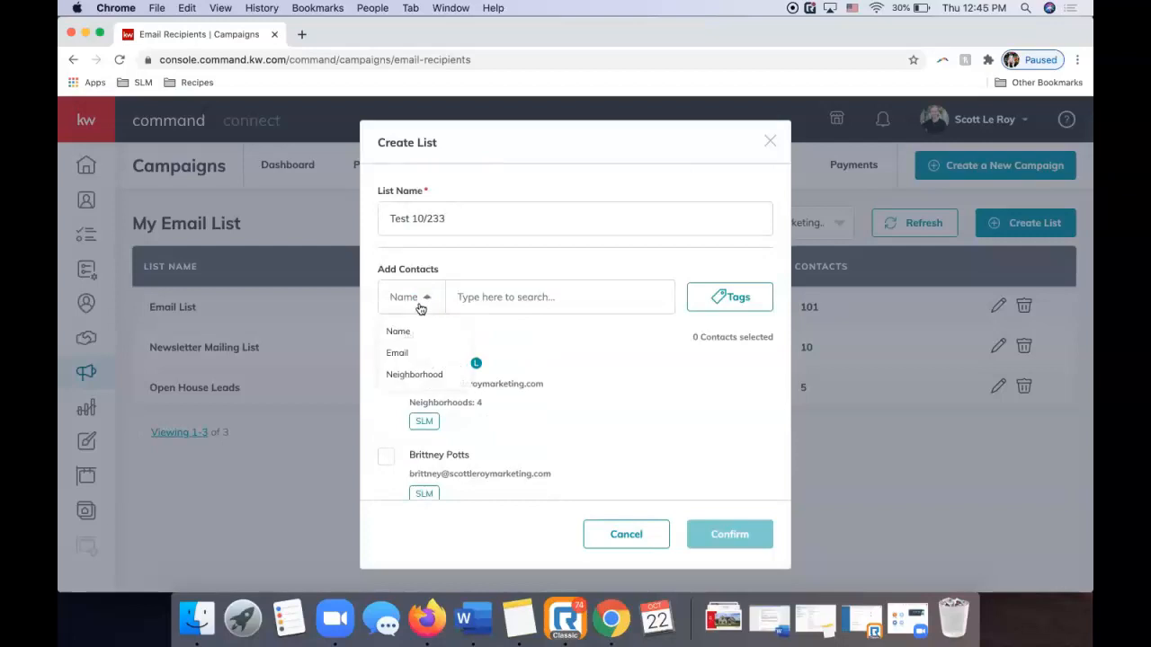
click(755, 298)
scroll(688, 393, down, 3)
scroll(689, 391, up, 3)
scroll(690, 389, down, 1)
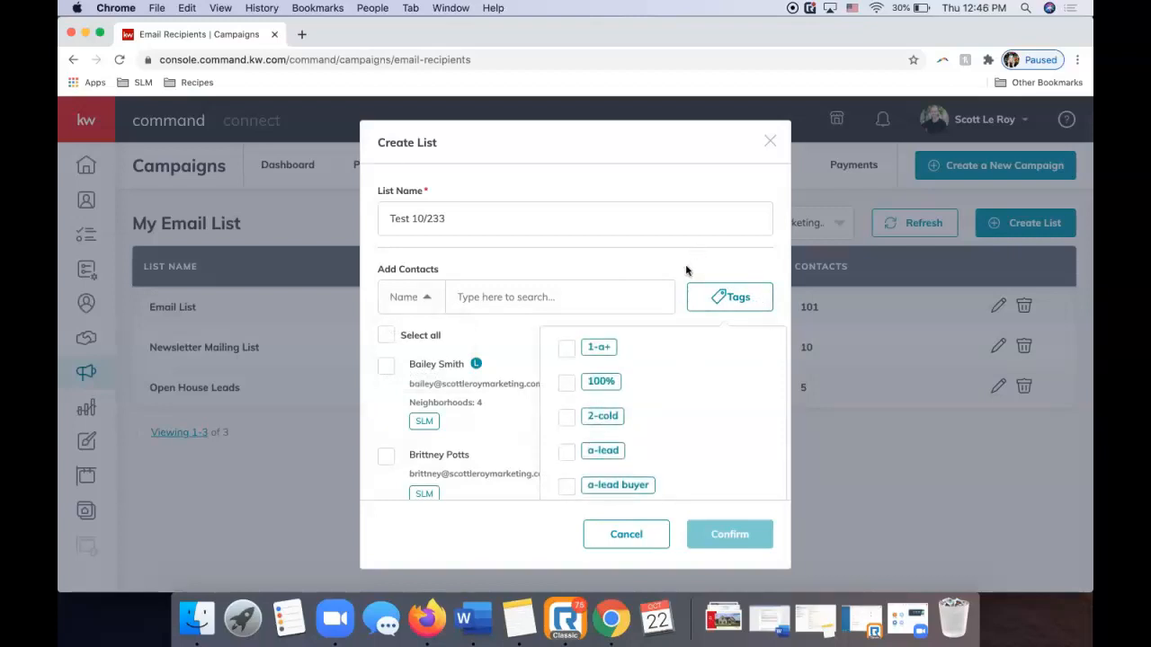
scroll(668, 360, down, 10)
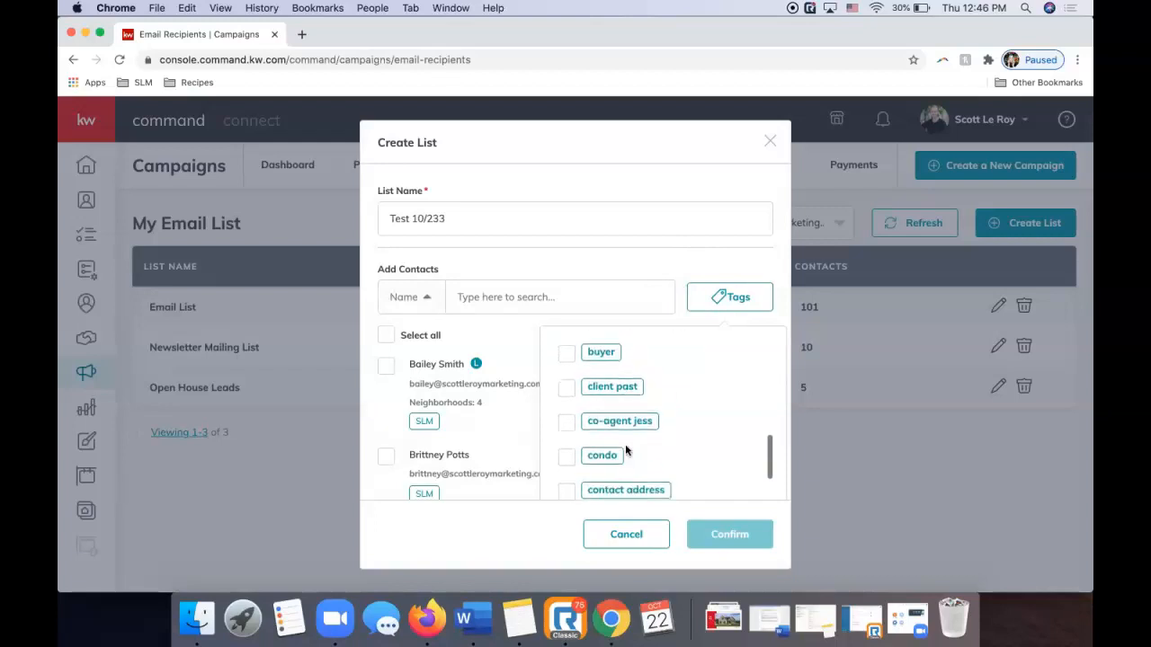
click(472, 440)
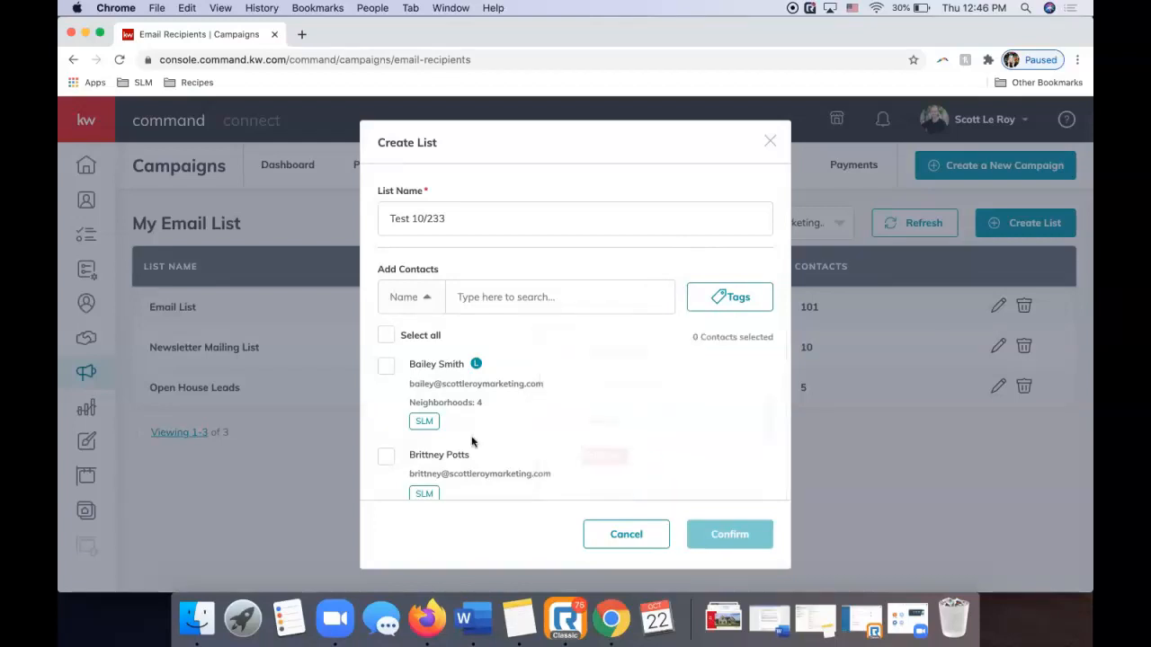
scroll(469, 457, down, 2)
scroll(469, 461, down, 2)
scroll(466, 456, up, 6)
Filter contacts to the 'agent' tag, tick the Test contact, and reopen the tag list.
click(729, 296)
scroll(647, 395, down, 5)
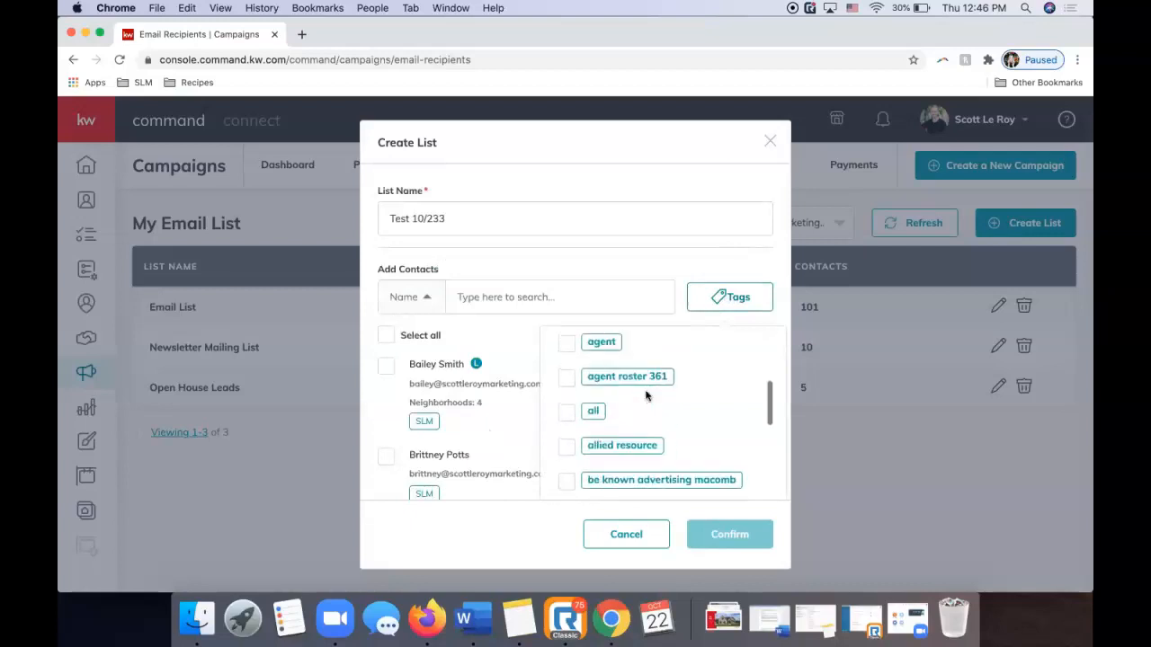
click(565, 347)
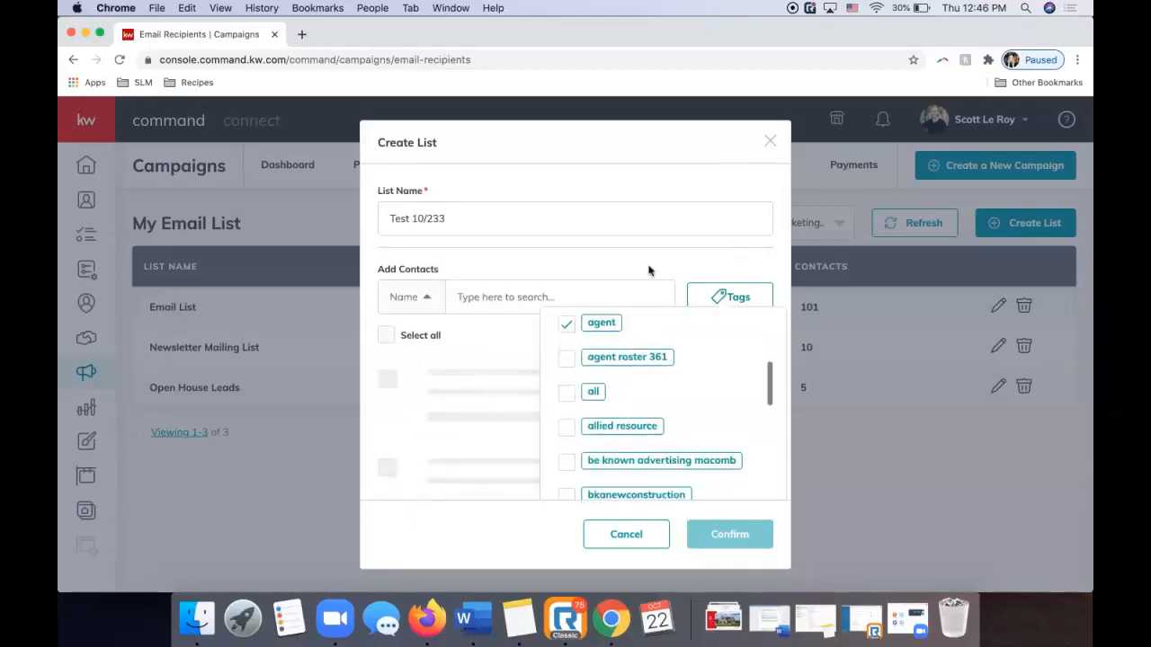
click(522, 513)
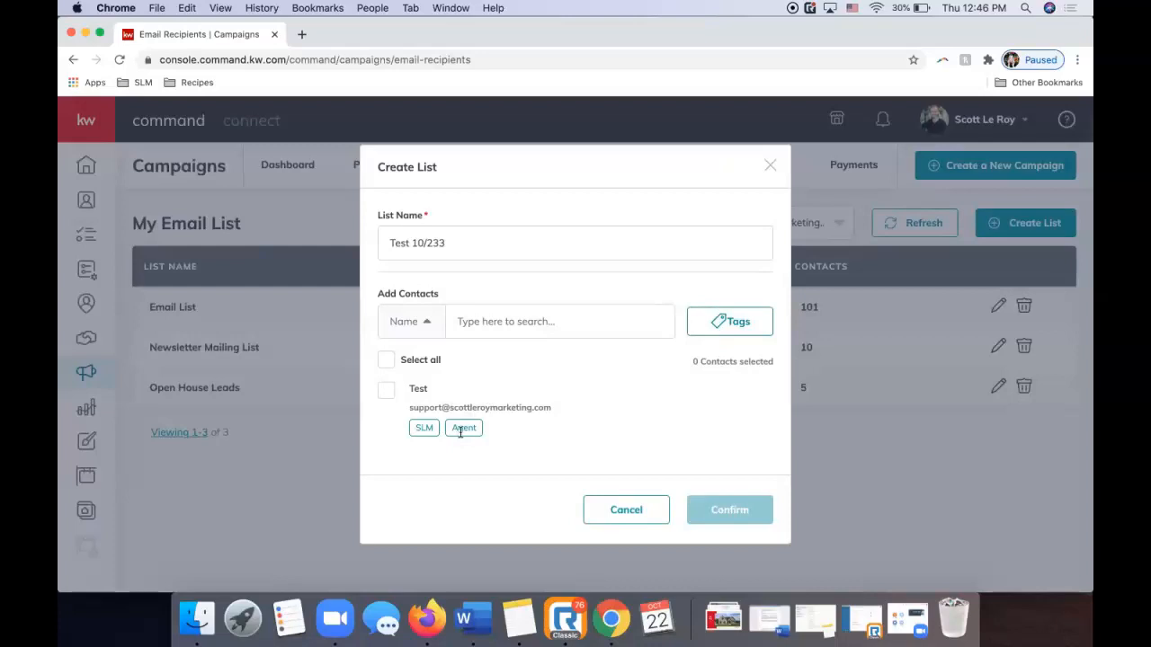
click(385, 392)
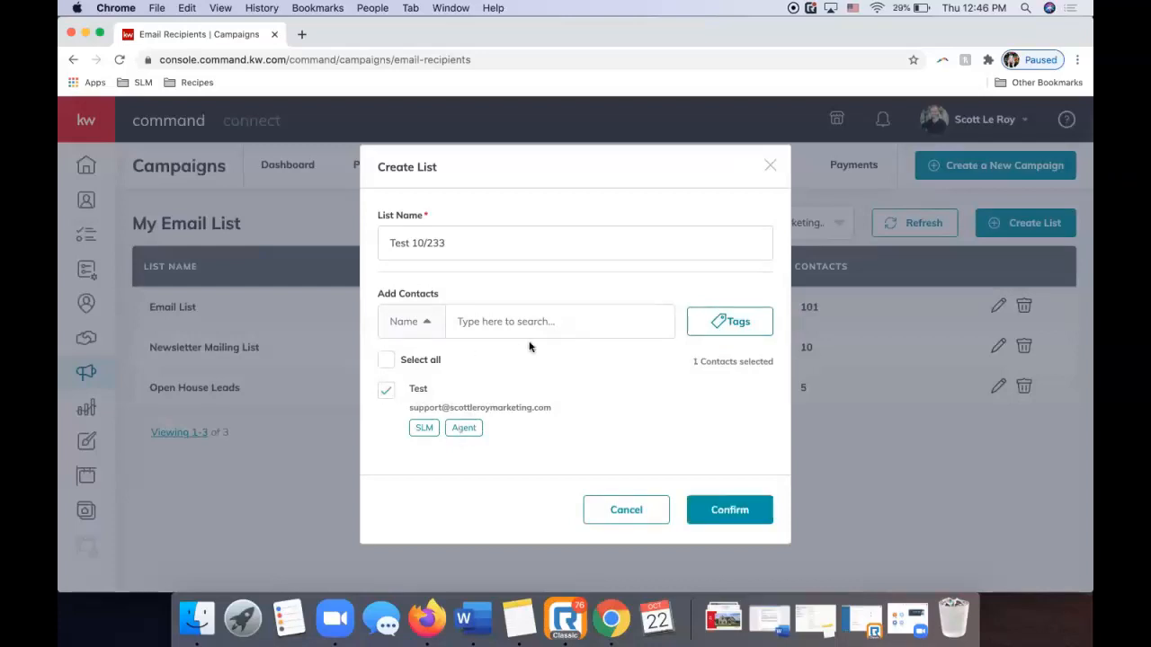
click(729, 327)
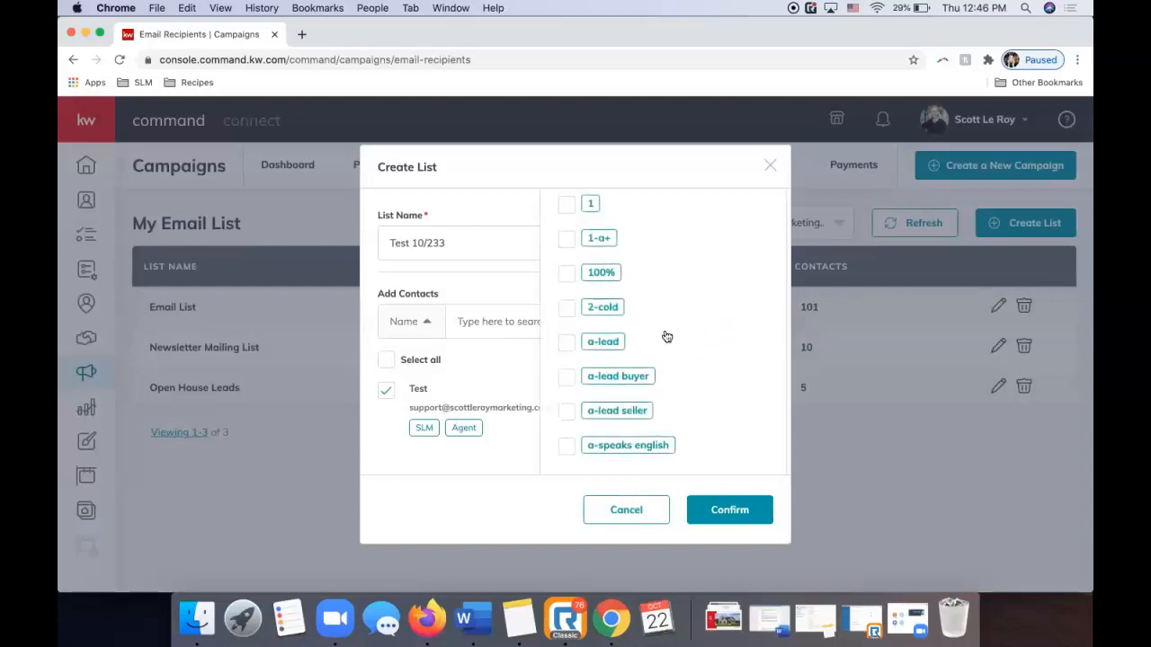
scroll(607, 349, down, 3)
Discard the unsaved list form, start a fresh list, and tick three contacts.
click(769, 170)
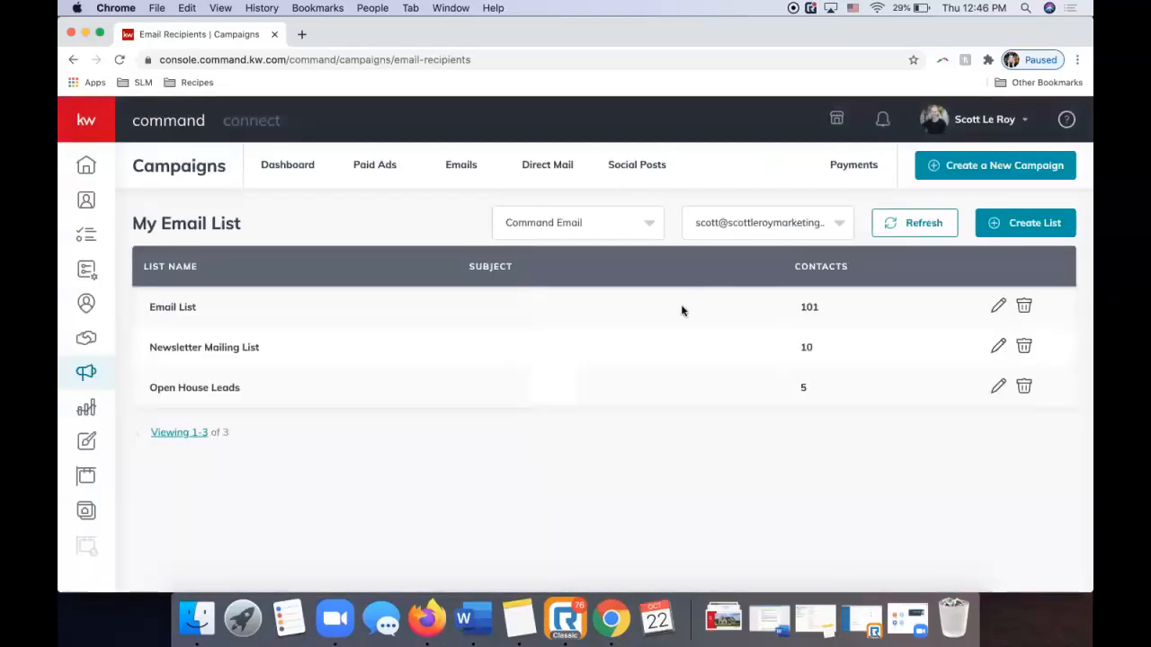
click(1007, 215)
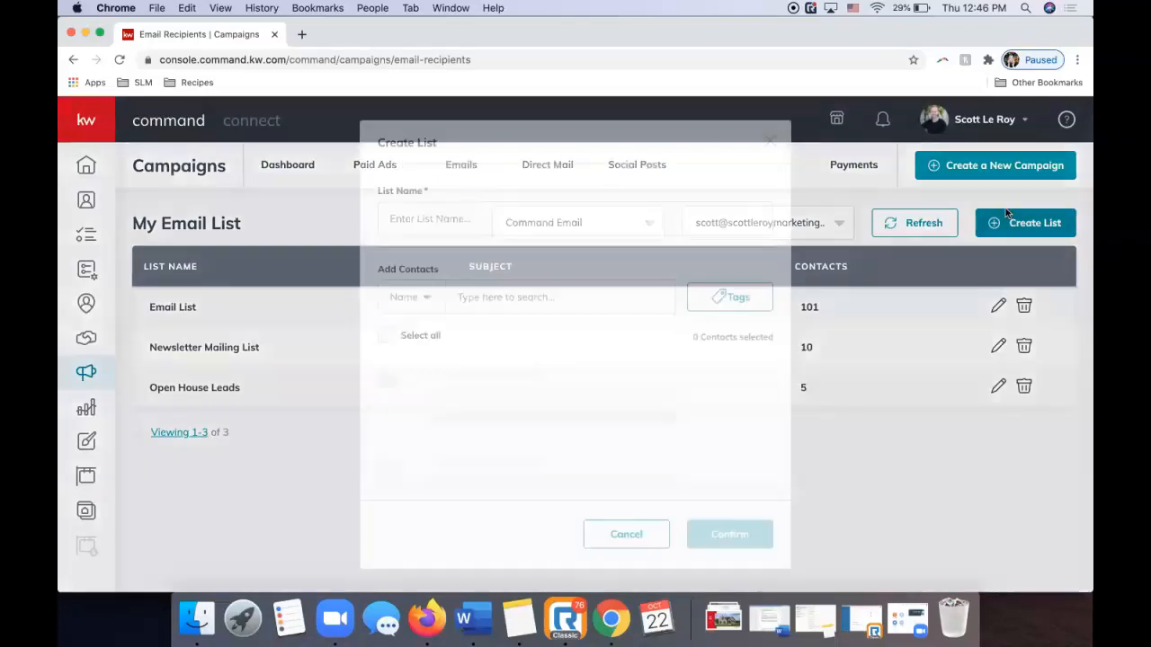
click(387, 367)
click(384, 462)
scroll(514, 381, down, 3)
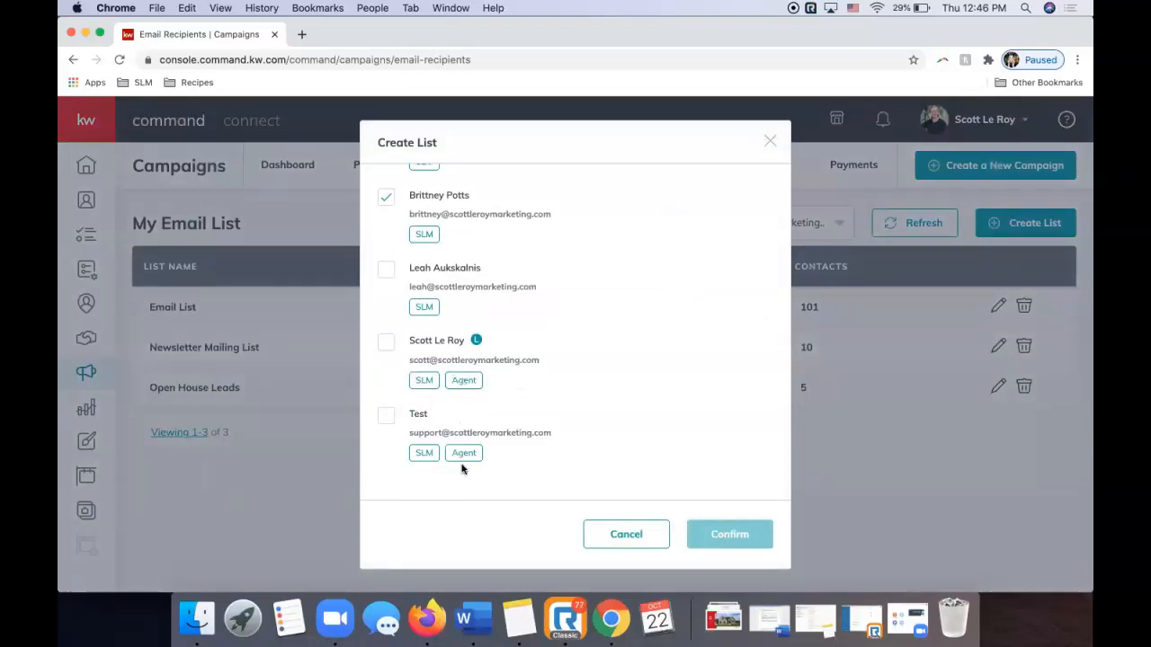
click(386, 344)
scroll(601, 371, up, 5)
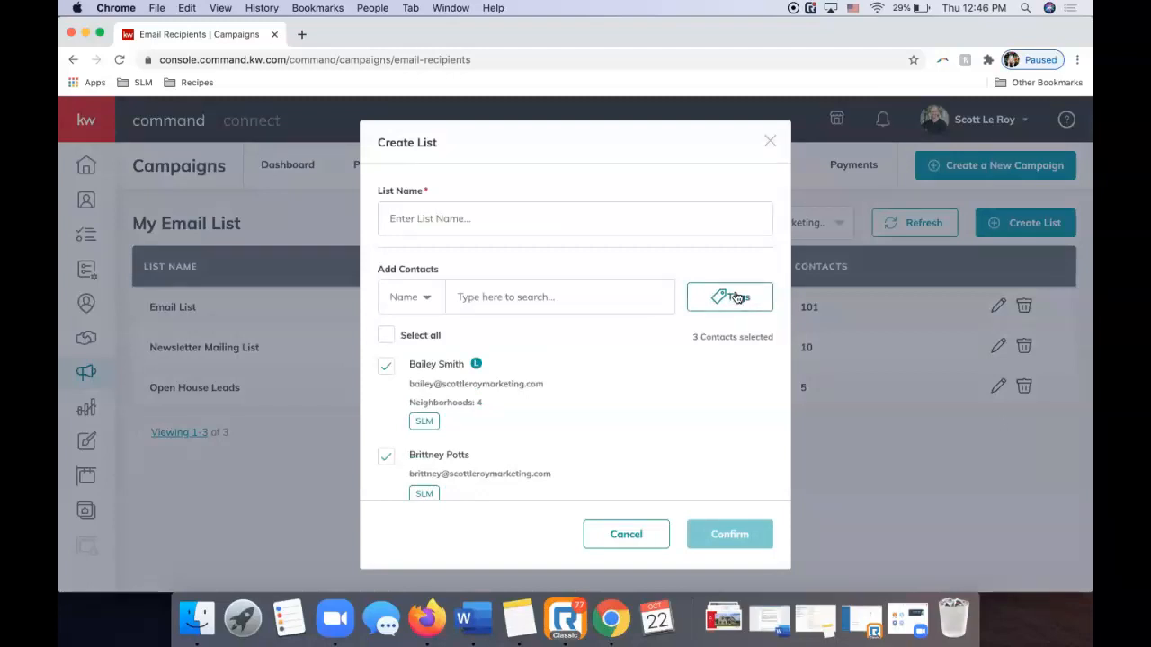
Name the list 'Test 10/22' and confirm it.
click(512, 218)
text(Test)
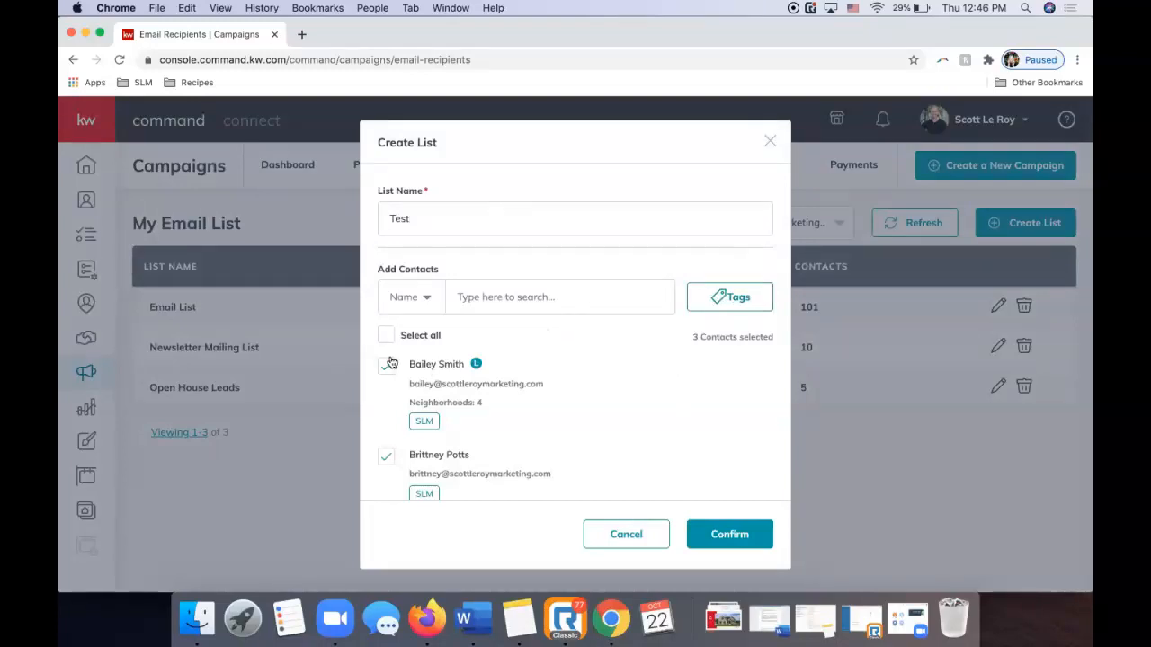
scroll(389, 405, down, 3)
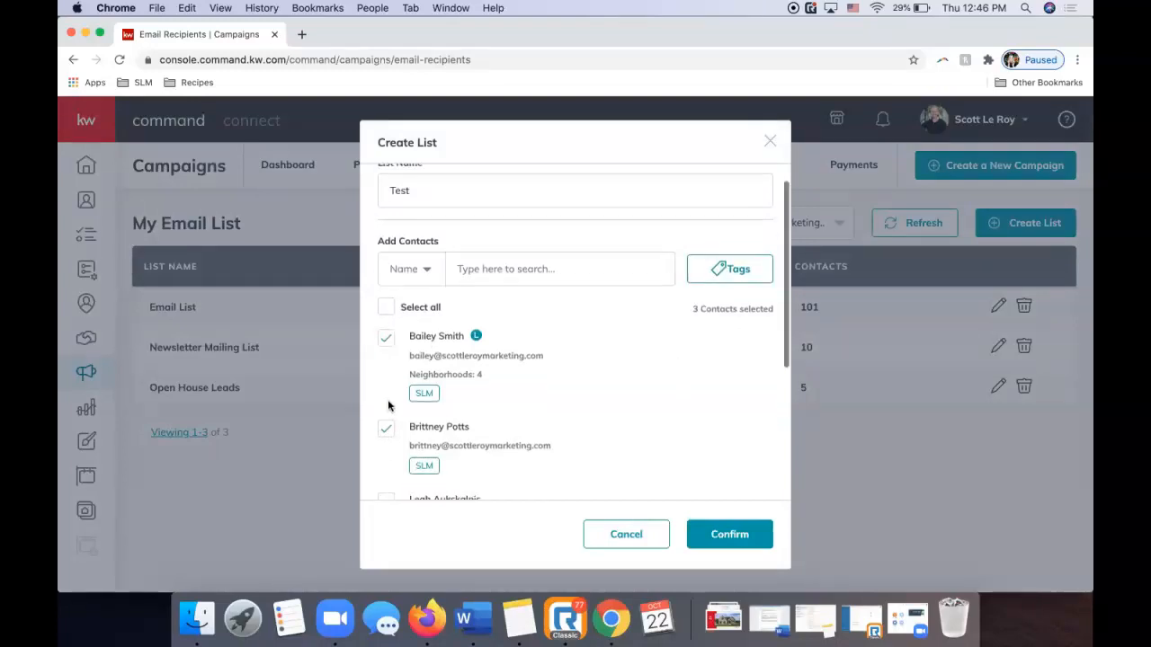
scroll(389, 406, up, 3)
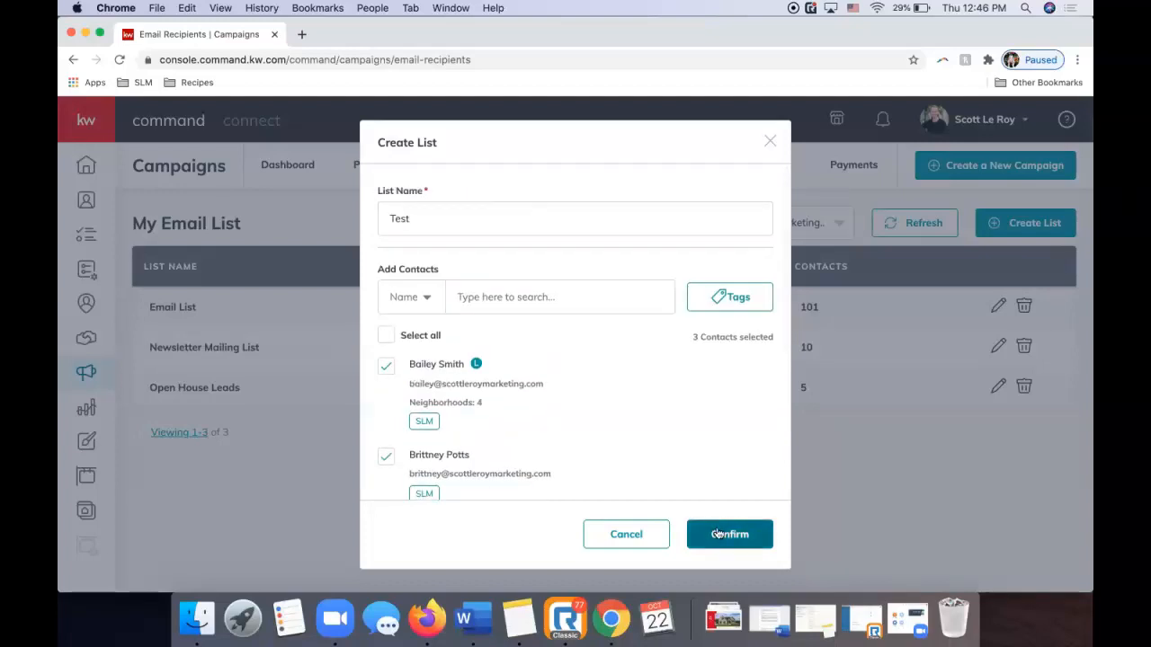
text(10/22)
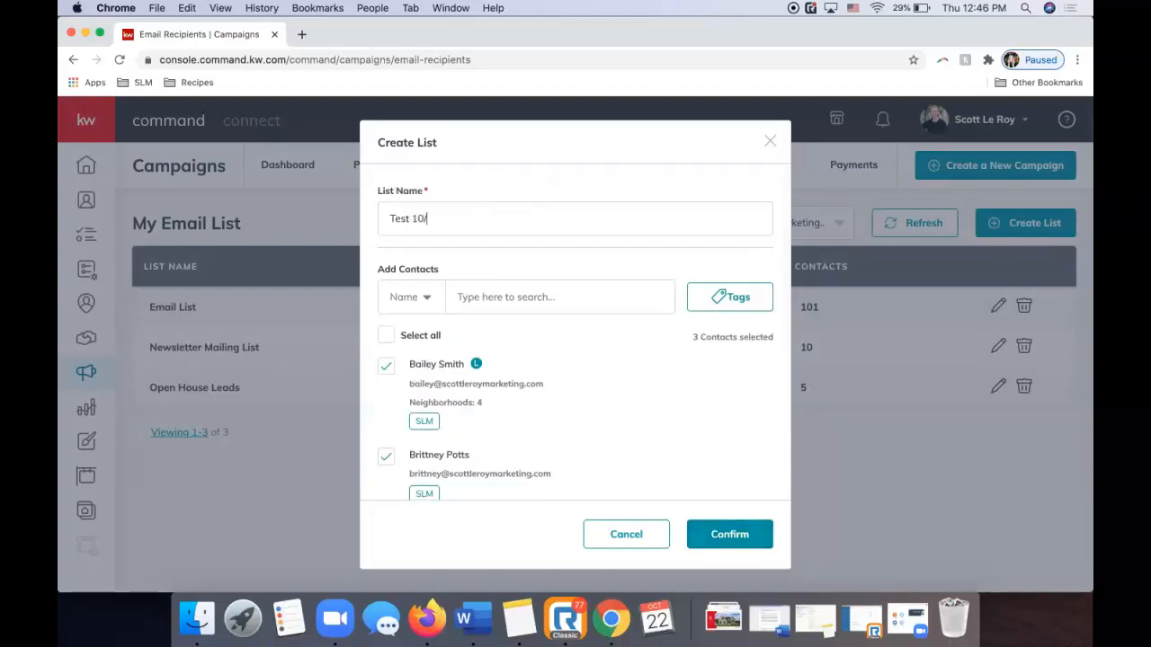
click(705, 534)
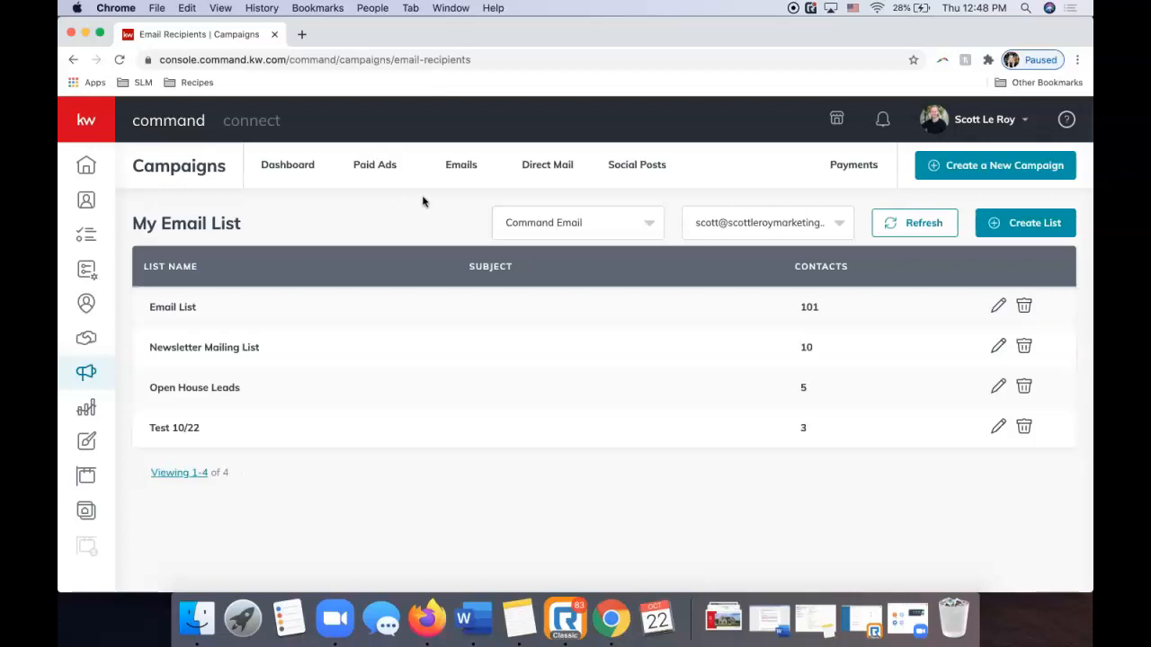
click(974, 168)
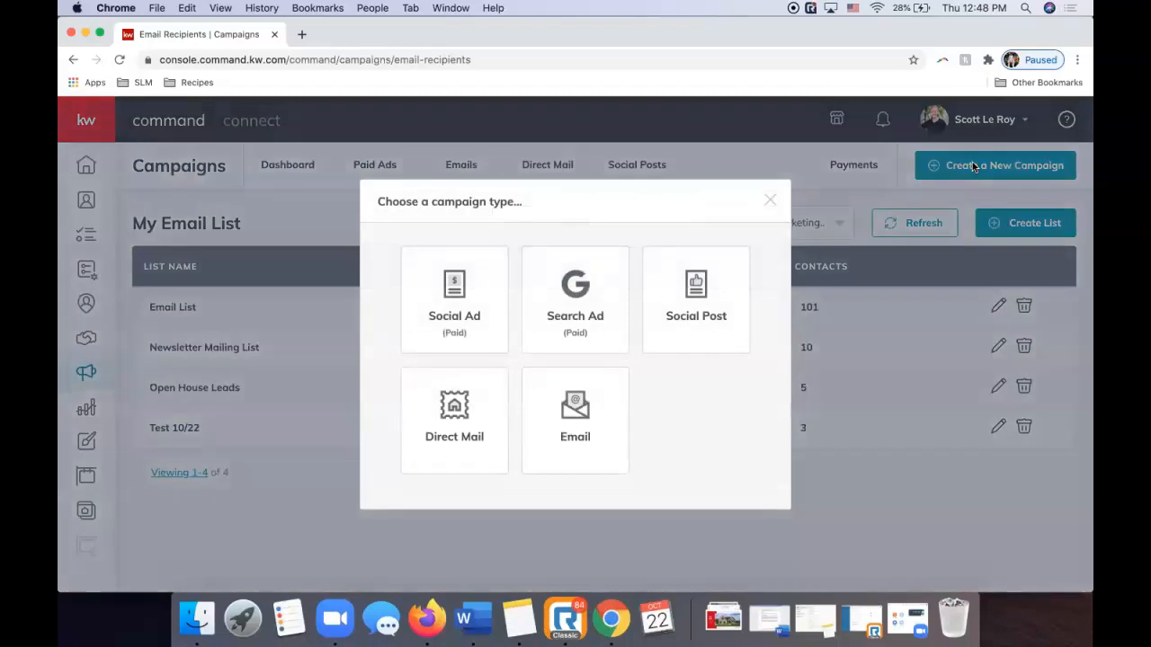
click(568, 415)
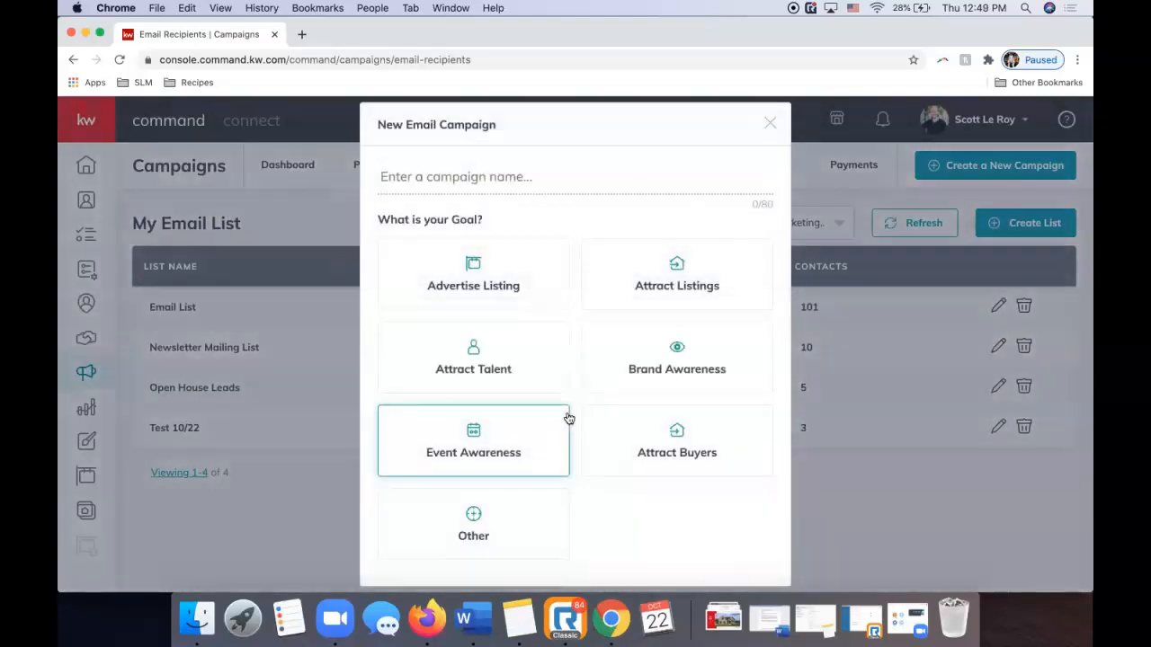
click(498, 183)
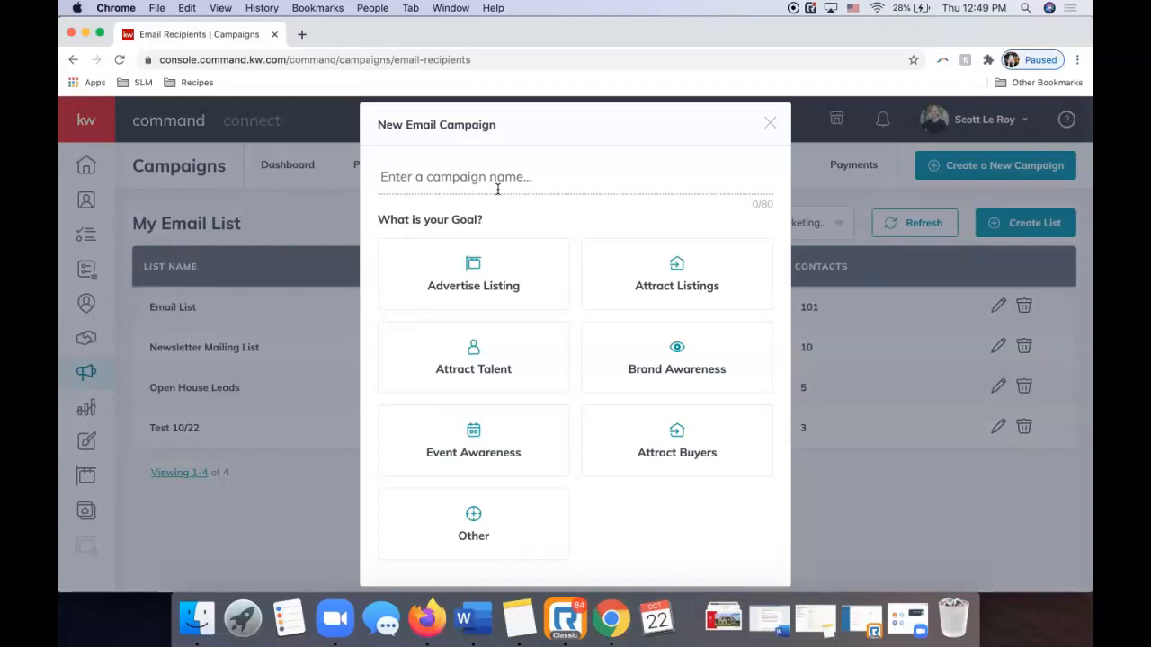
click(427, 618)
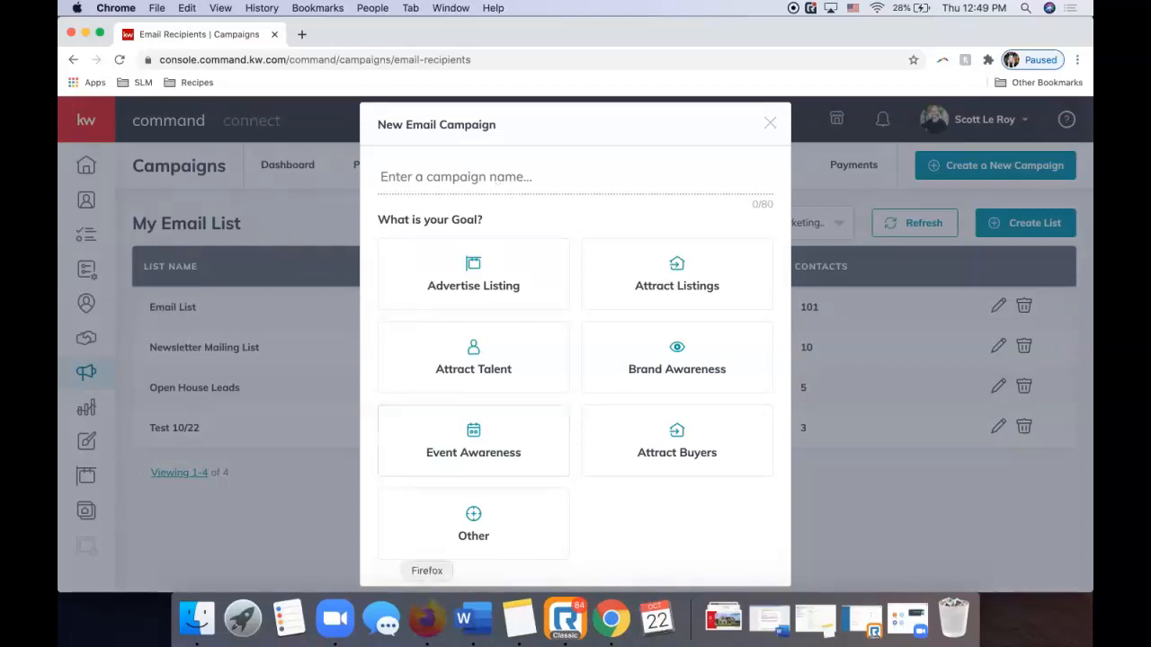
scroll(555, 269, up, 6)
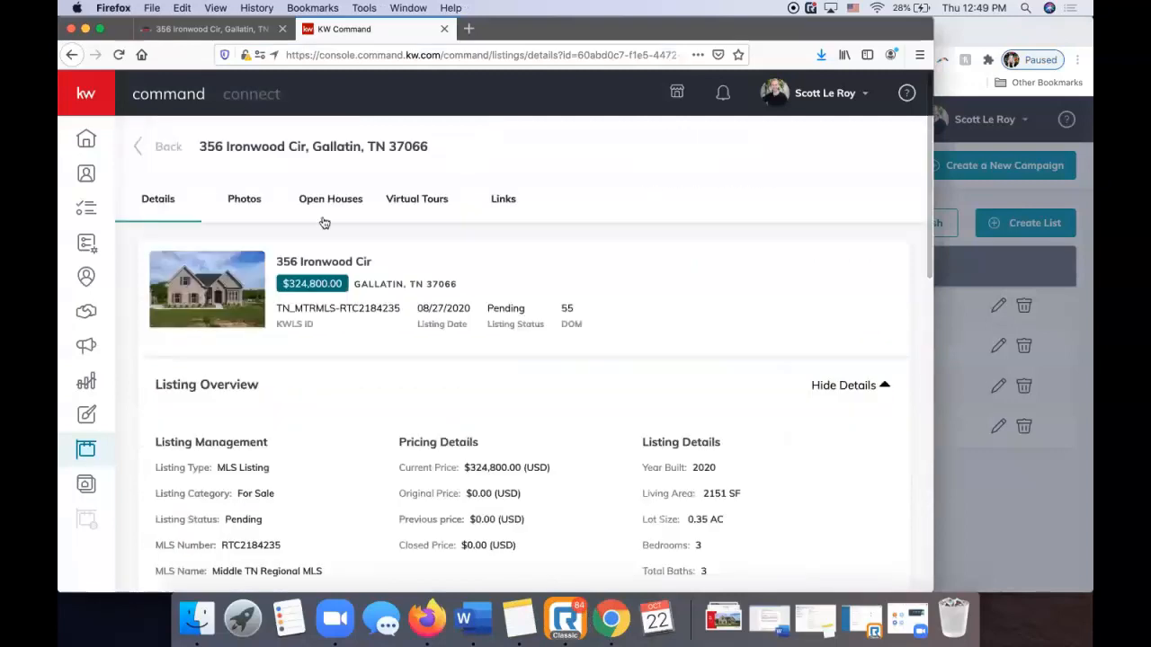
click(614, 617)
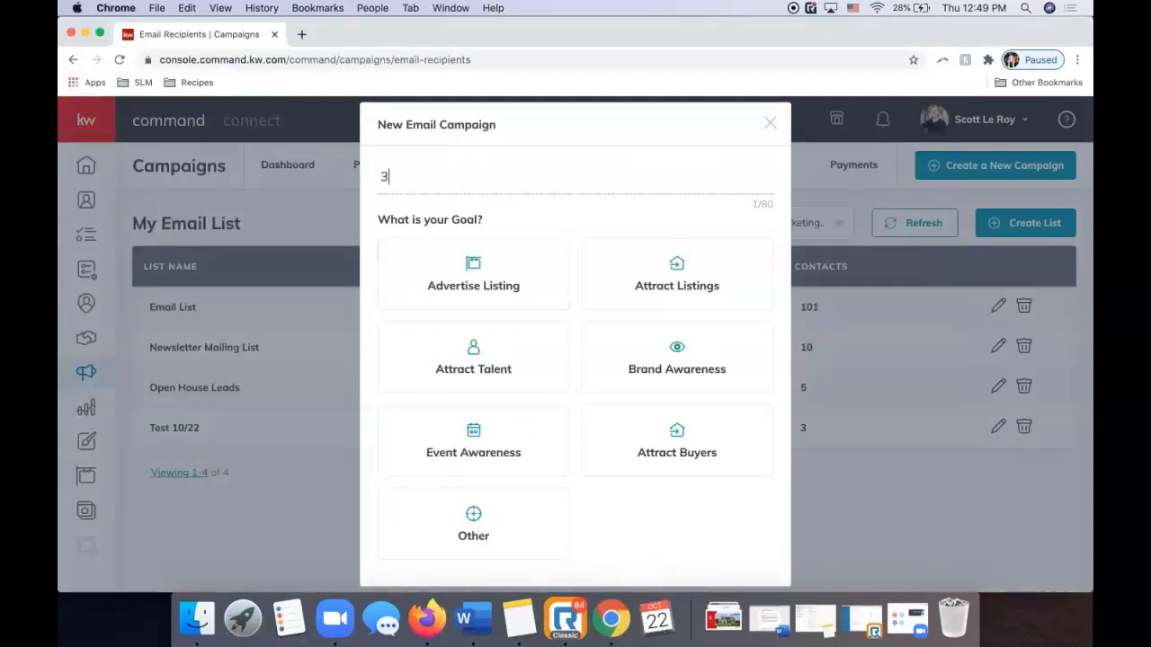
Choose the Advertise Listing goal with Command Email and proceed to campaign setup.
click(465, 283)
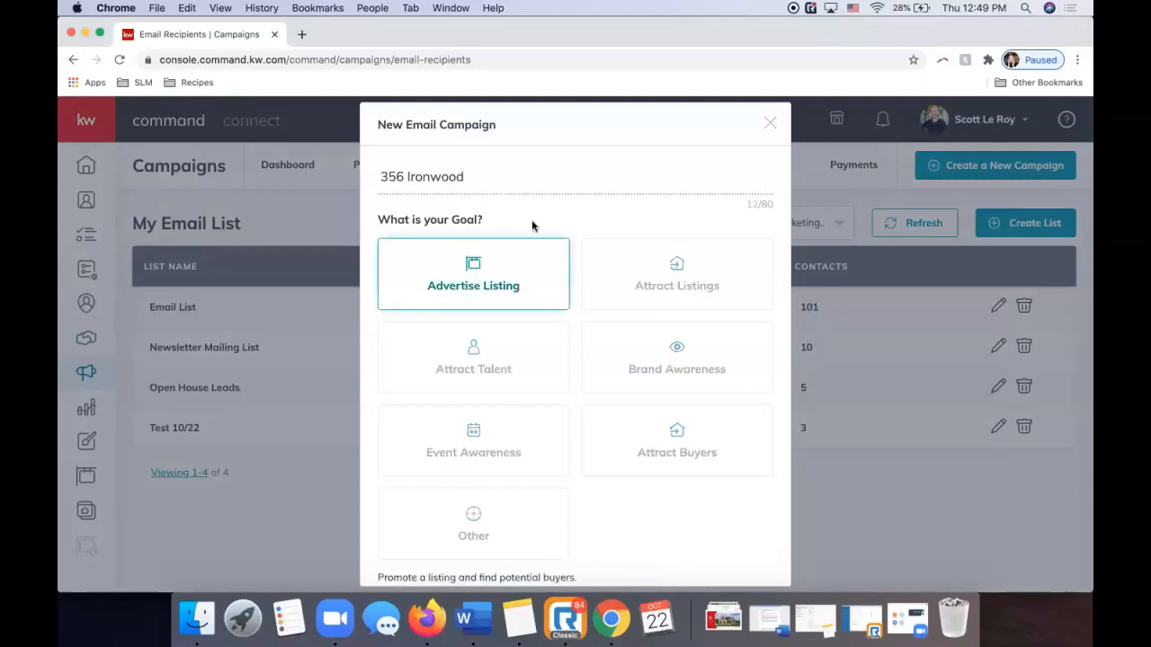
scroll(606, 270, down, 3)
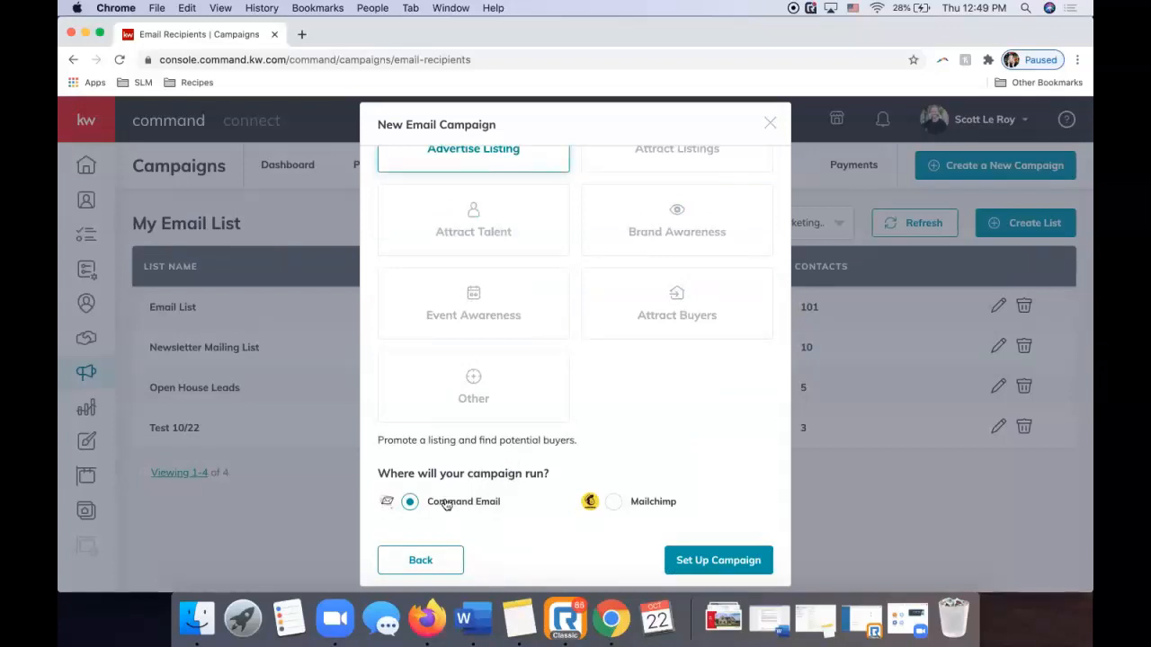
click(709, 560)
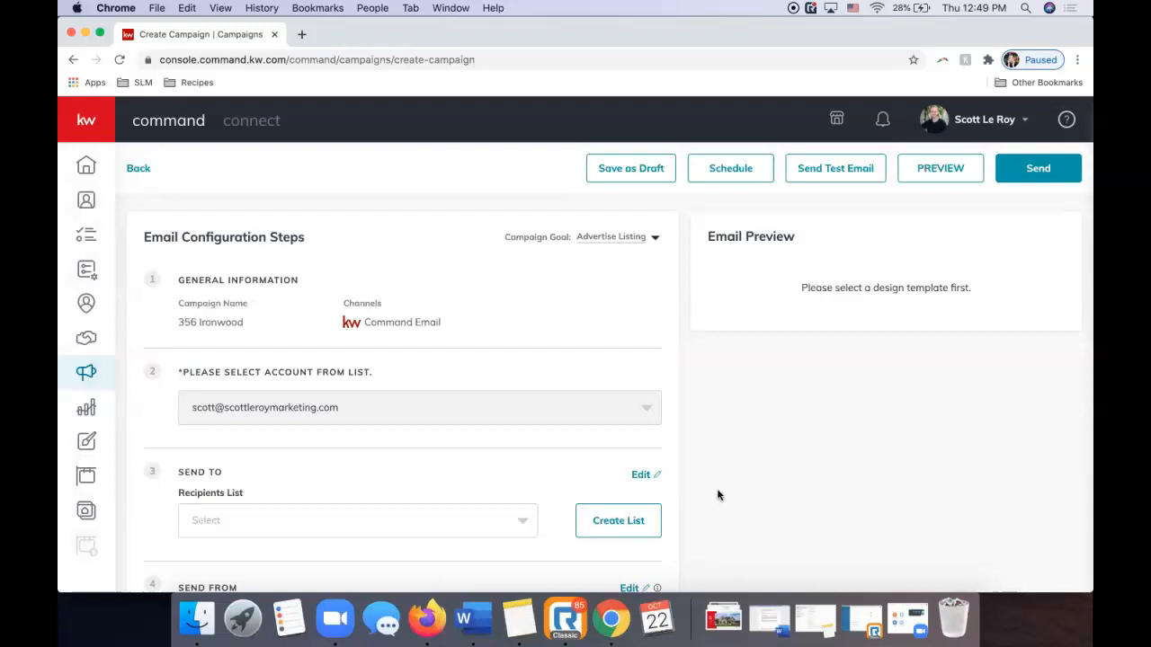
Choose Test 10/22 from the Send To Recipients List dropdown.
scroll(485, 364, down, 5)
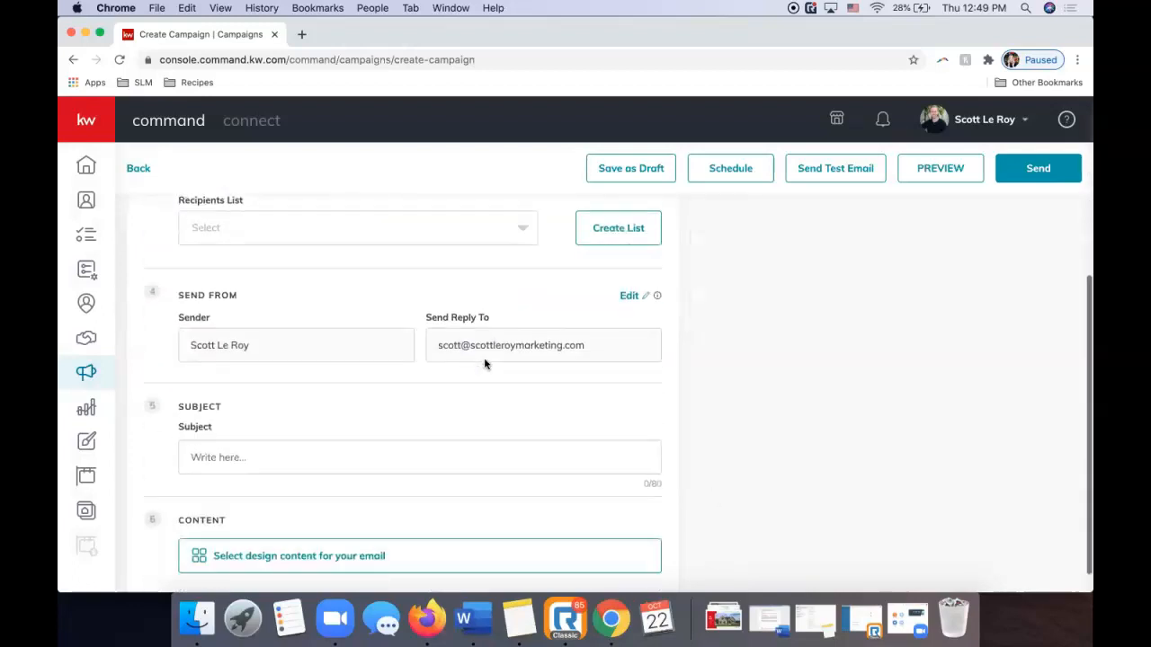
scroll(486, 362, up, 5)
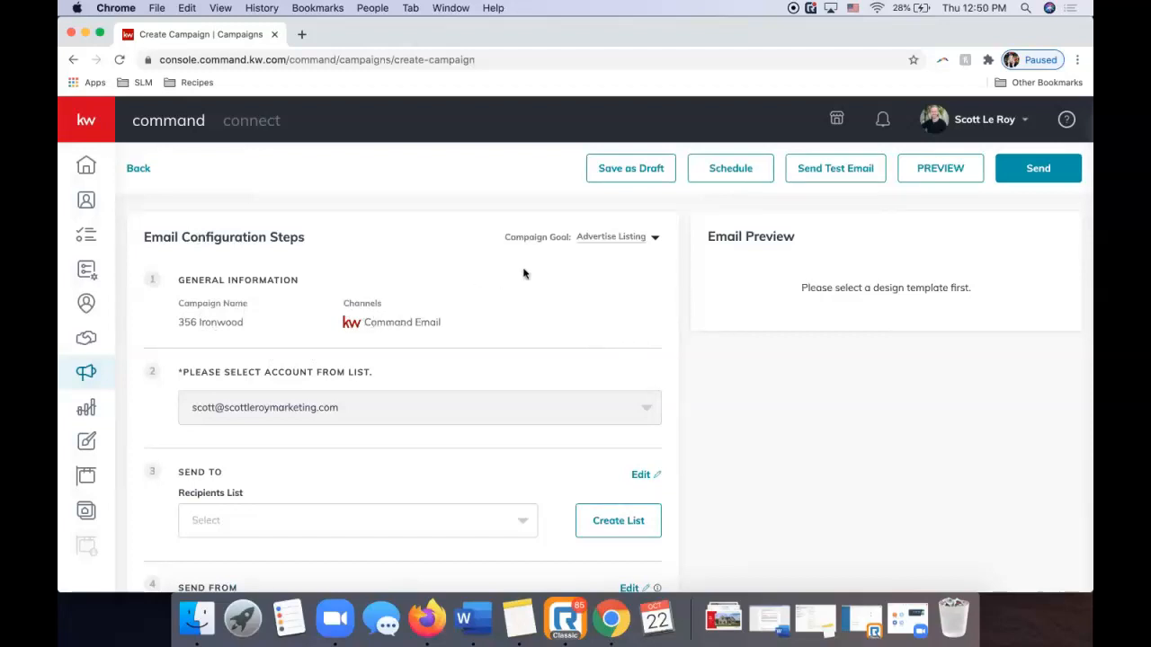
scroll(552, 285, down, 3)
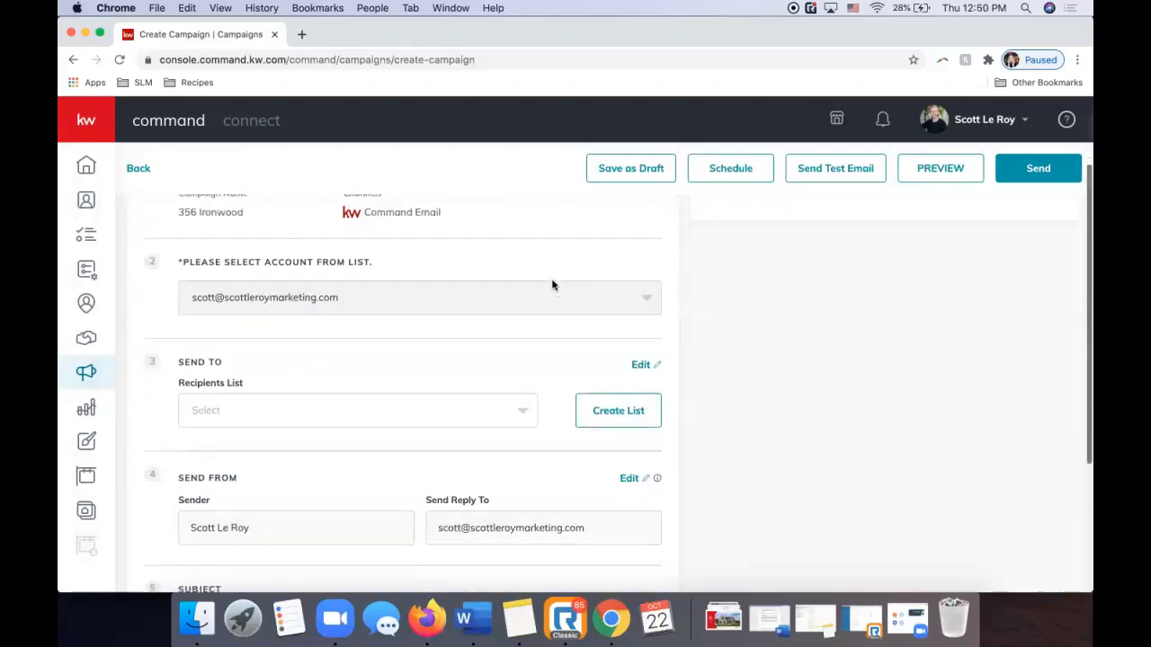
scroll(552, 285, up, 1)
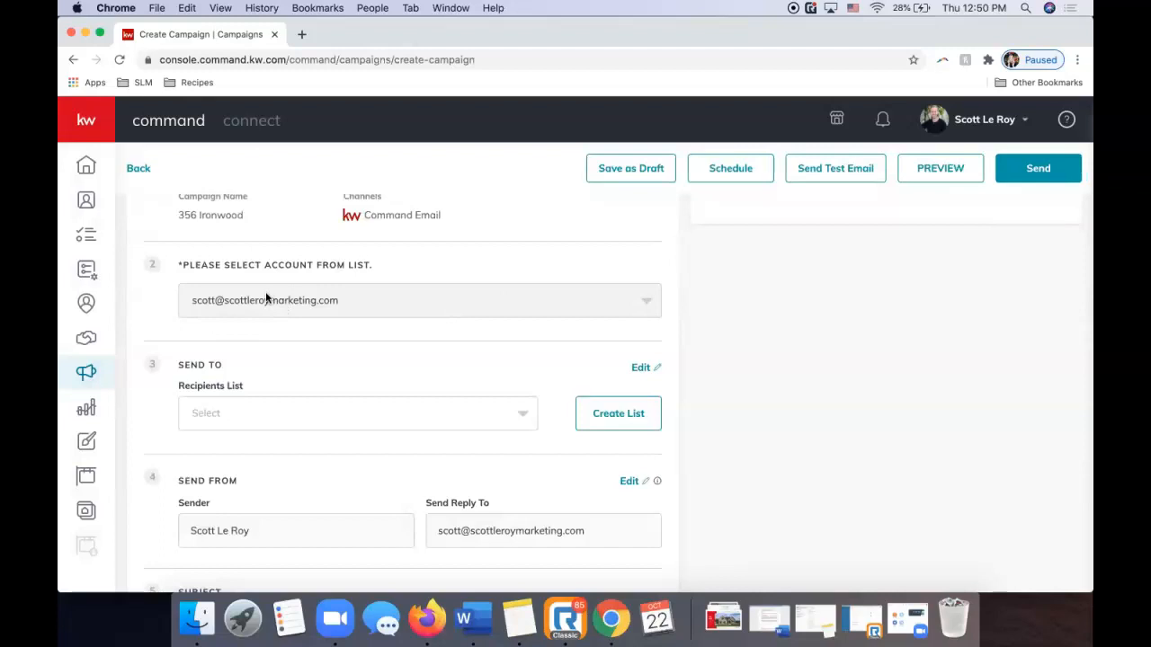
scroll(266, 300, up, 2)
scroll(266, 299, down, 3)
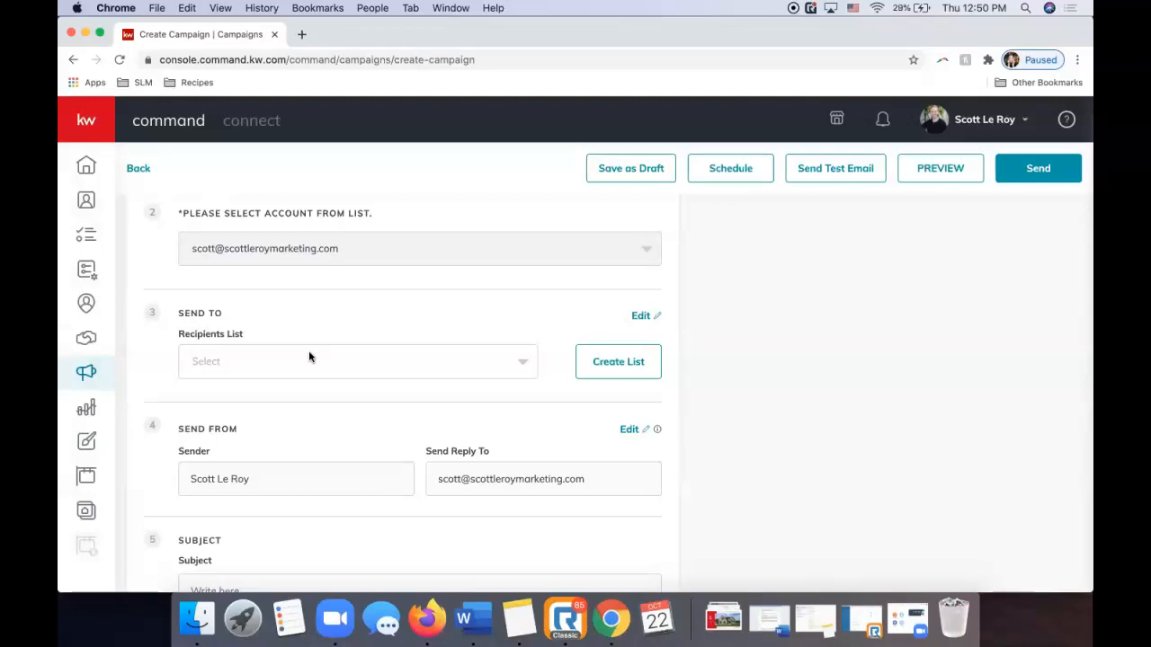
click(309, 357)
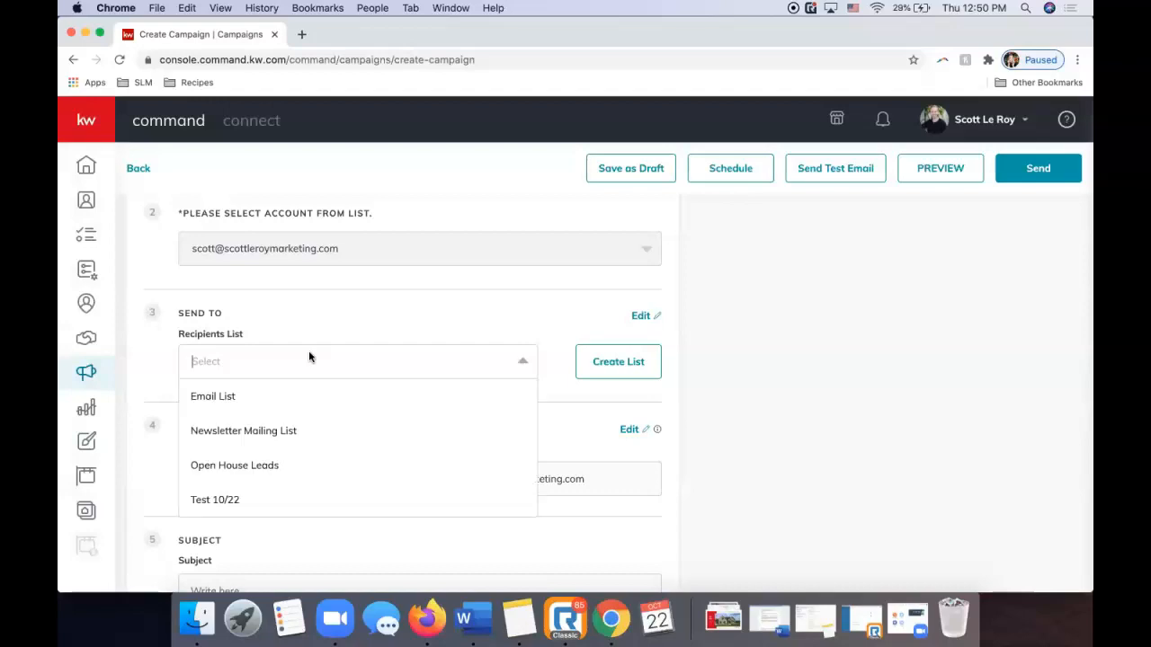
click(347, 307)
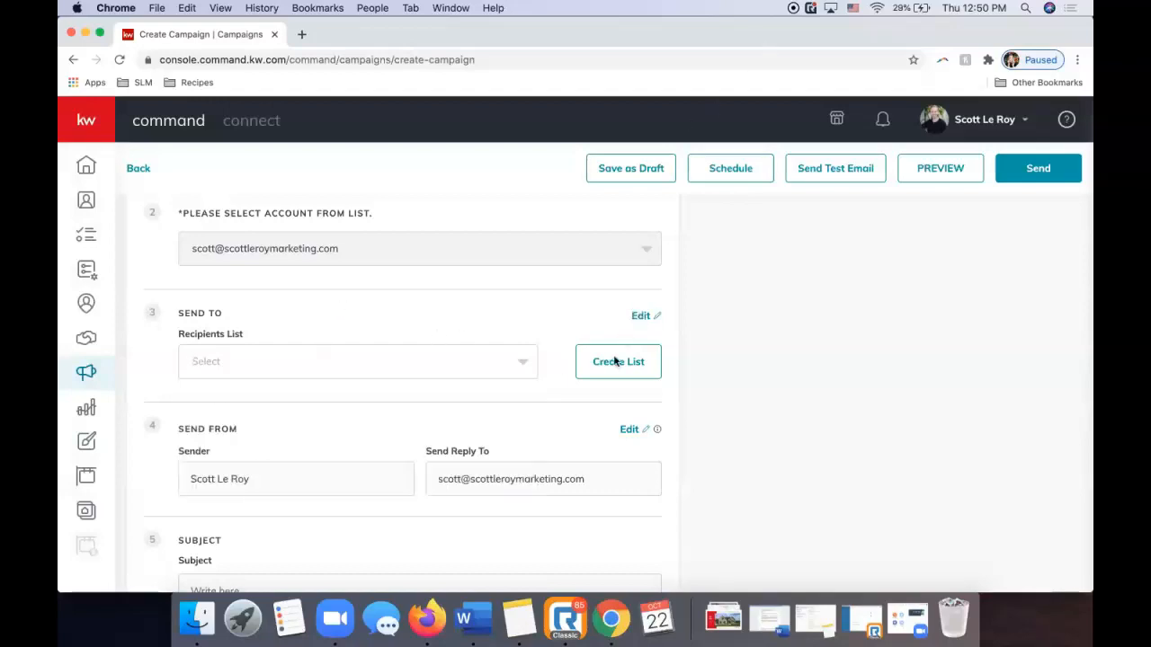
click(441, 377)
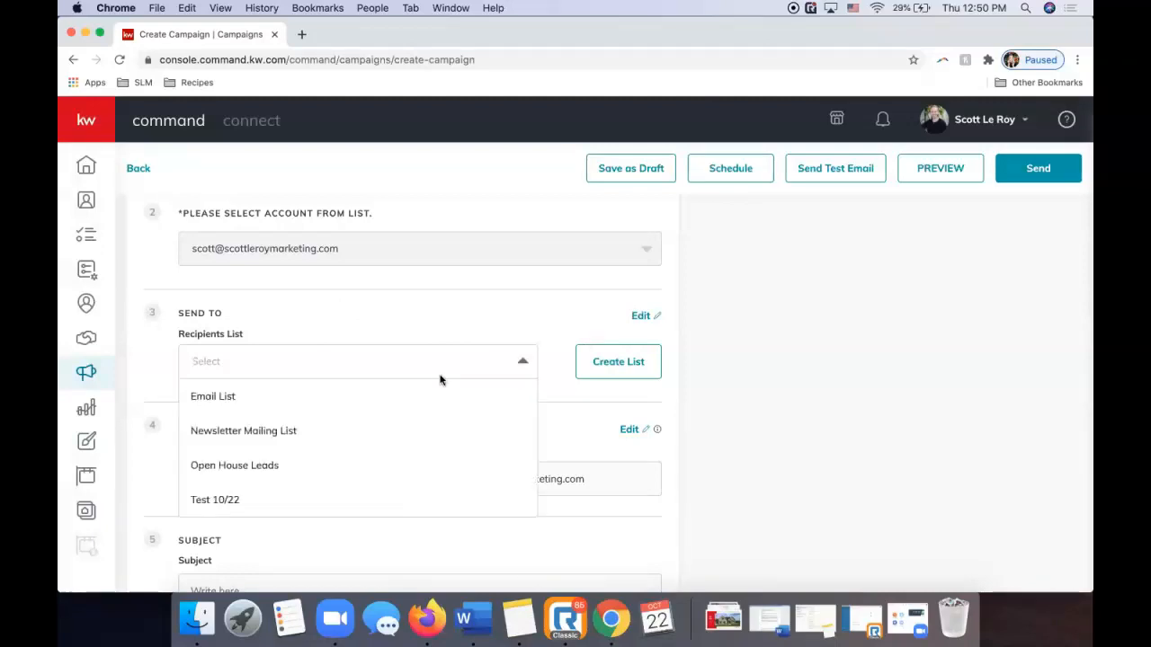
click(216, 500)
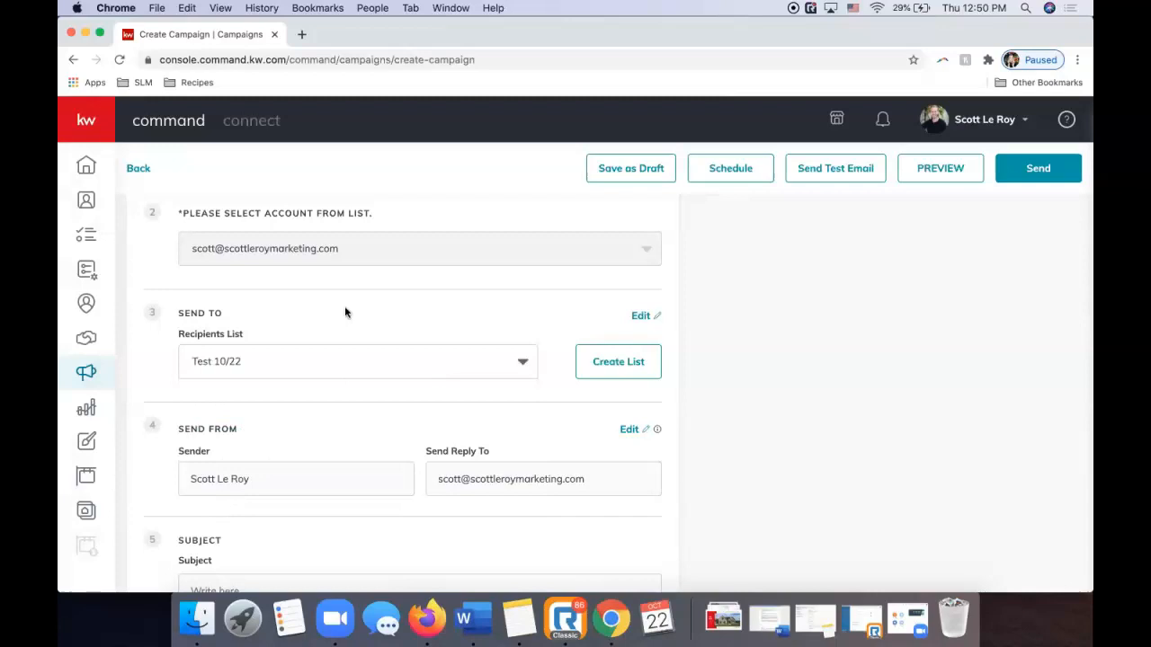
scroll(344, 314, down, 2)
scroll(345, 317, down, 3)
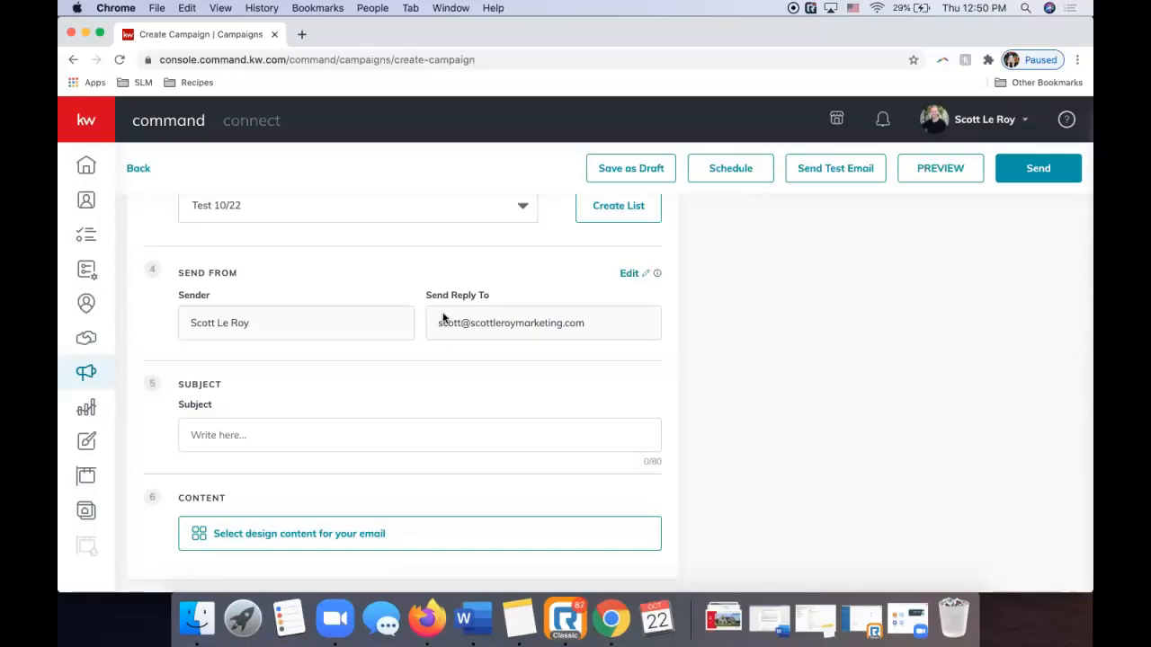
scroll(442, 317, down, 1)
Set the email subject to 'Just Listed in Gallatin' and bring up the template library.
click(301, 438)
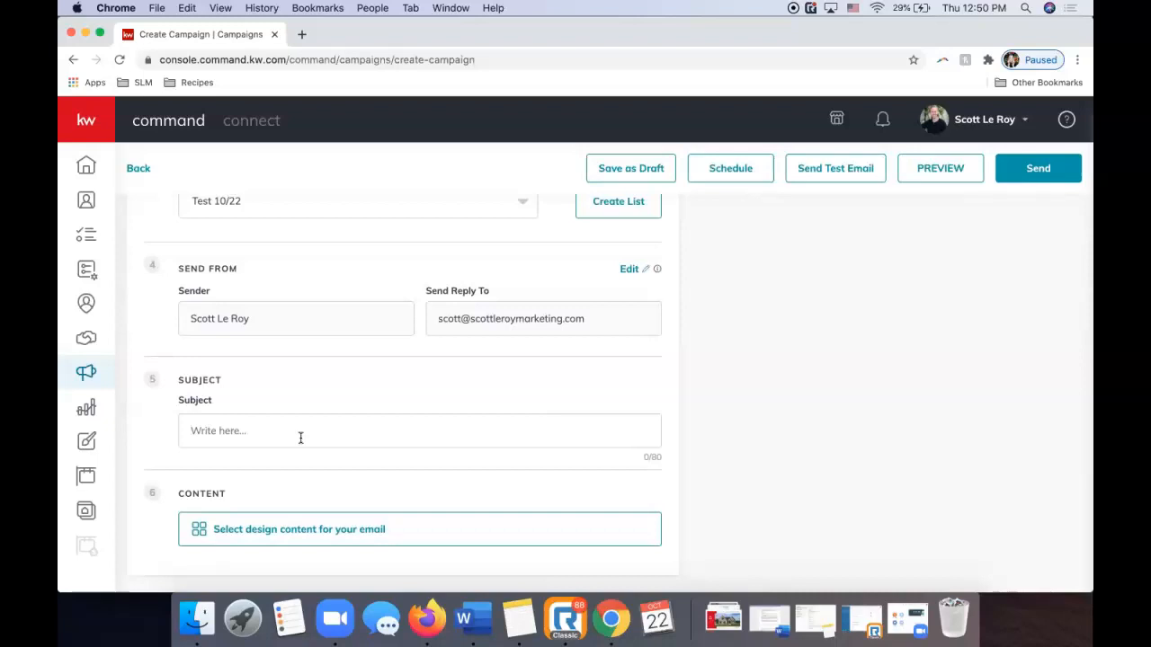
text(Just Listed in Gatlin)
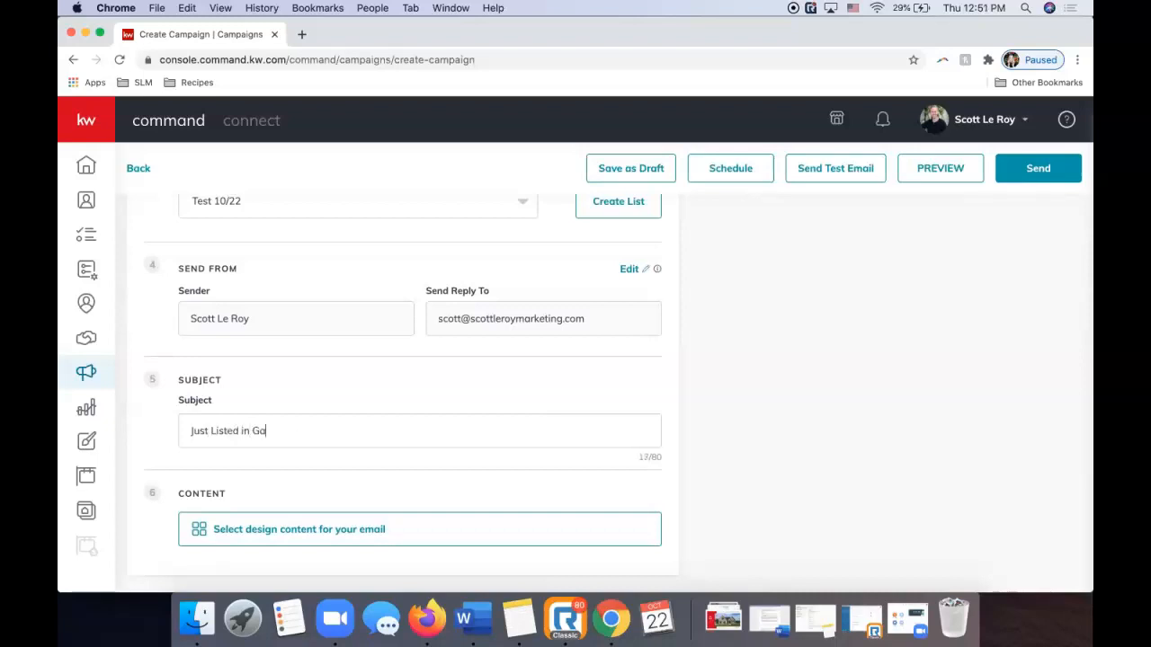
key(BackSpace)
key(BackSpace)
key(BackSpace)
key(BackSpace)
key(BackSpace)
key(BackSpace)
text(Gallatin)
click(258, 531)
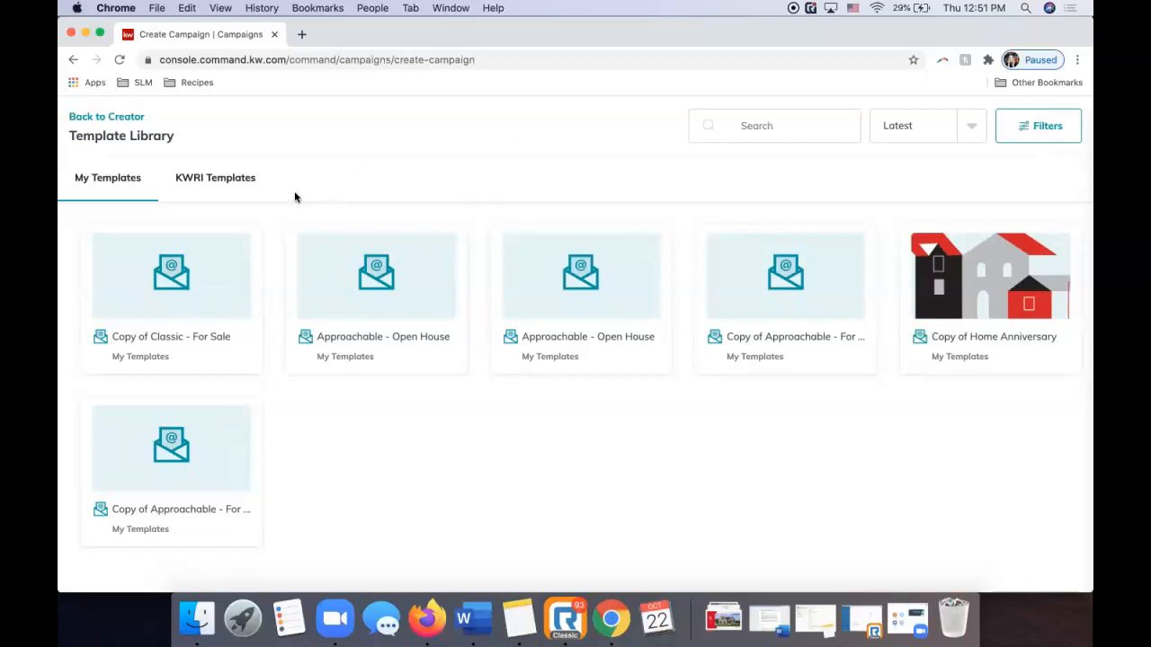
Browse the KWRI Templates and open a copy of the Classic - For Sale template.
click(232, 182)
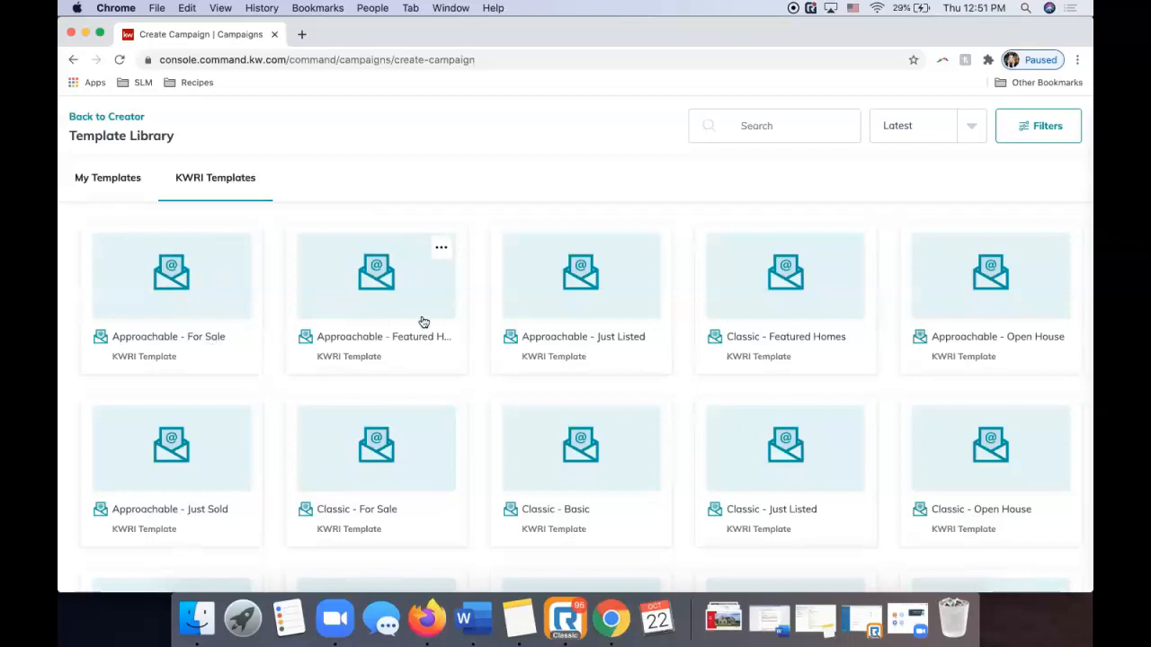
scroll(752, 326, down, 3)
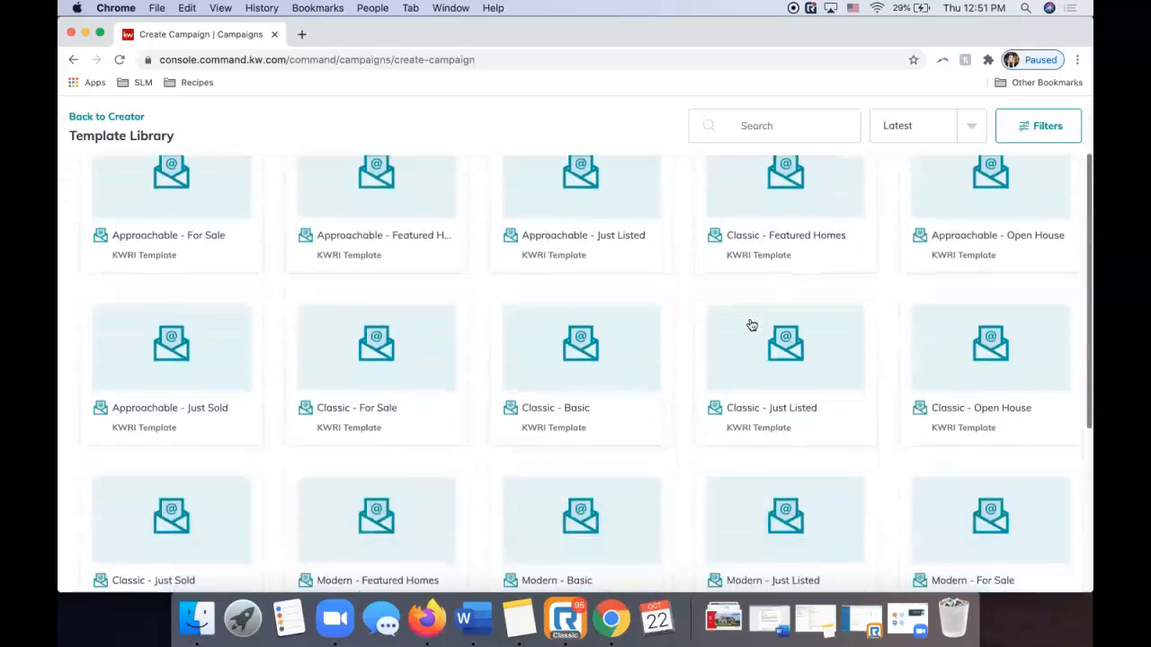
scroll(750, 325, down, 3)
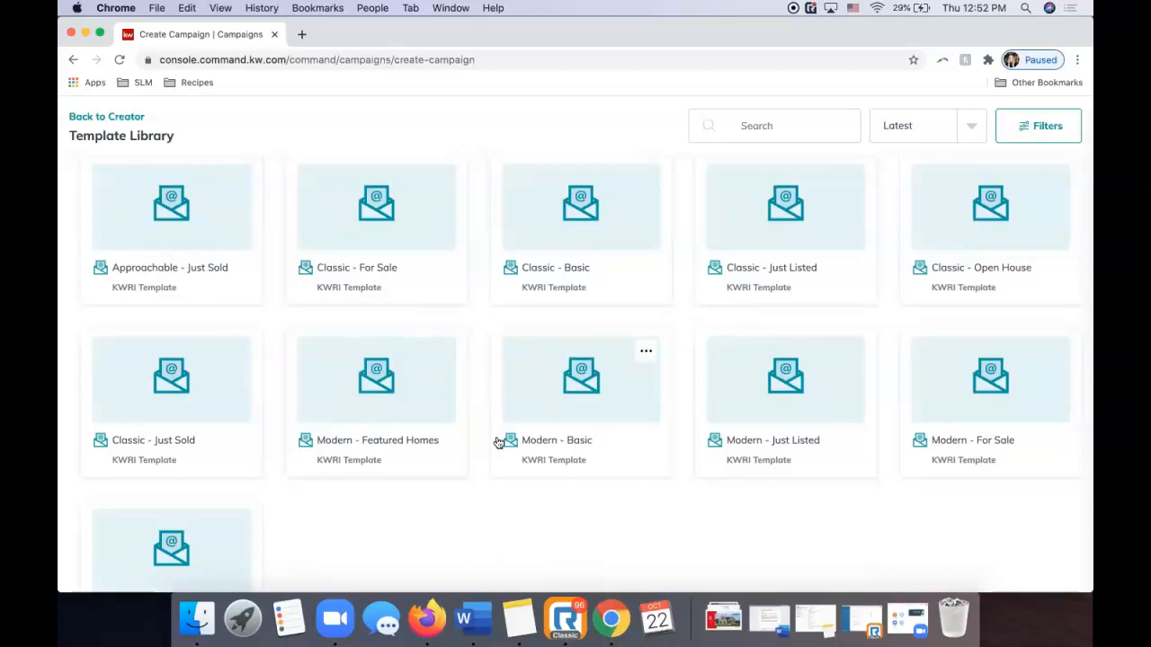
scroll(498, 443, up, 5)
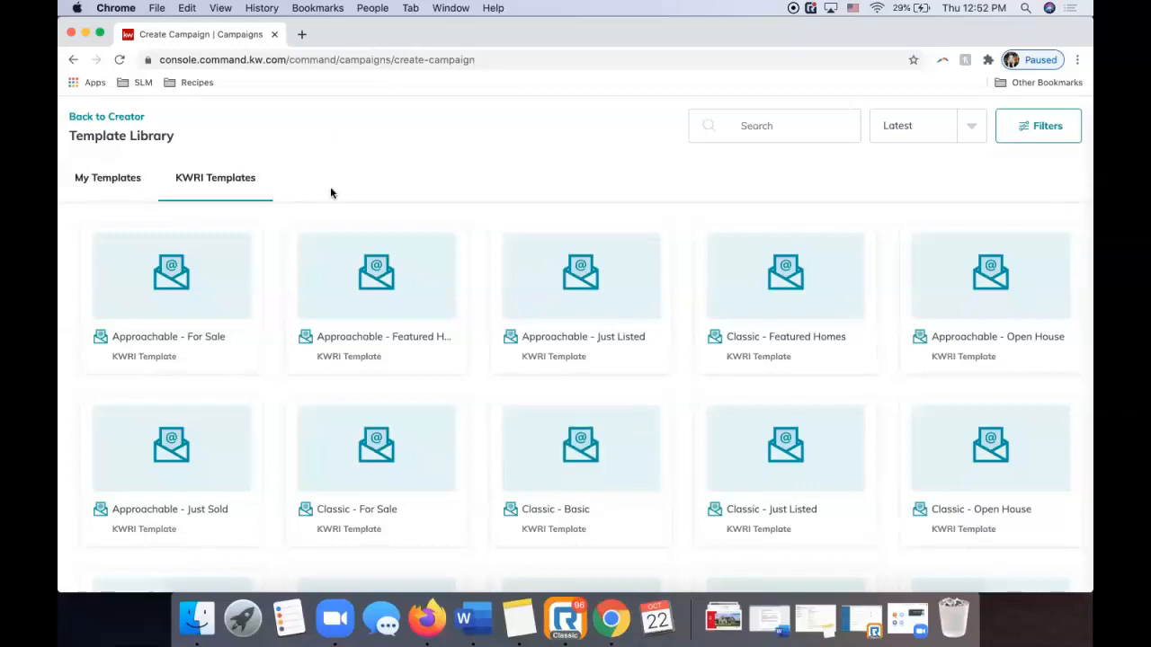
scroll(329, 193, down, 2)
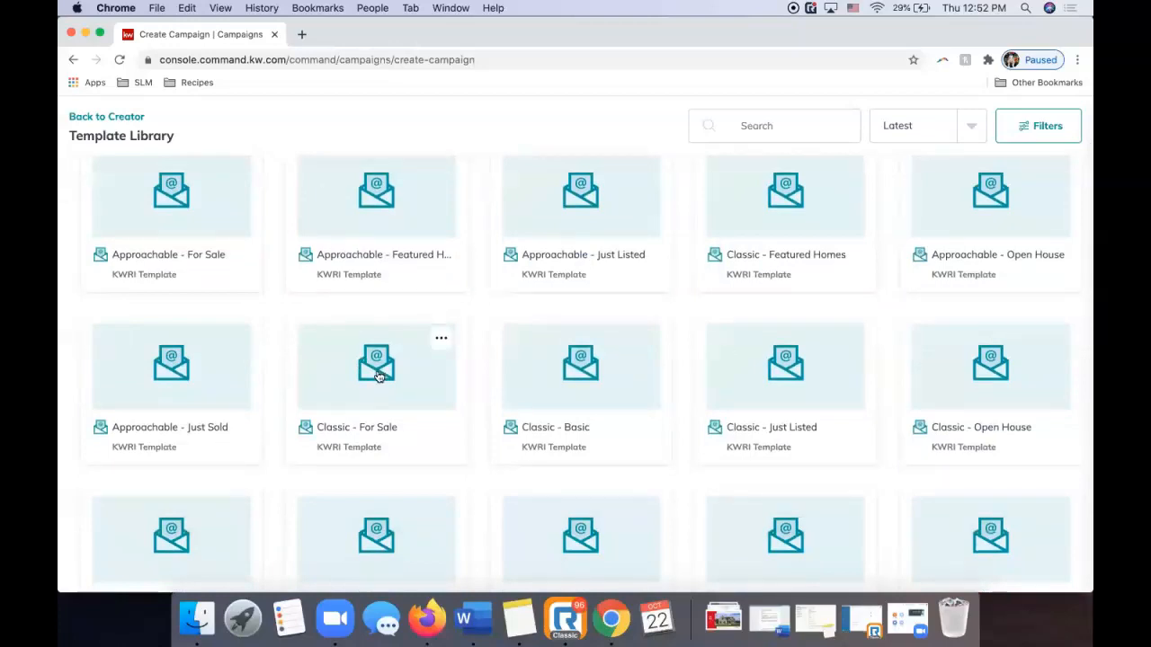
click(378, 375)
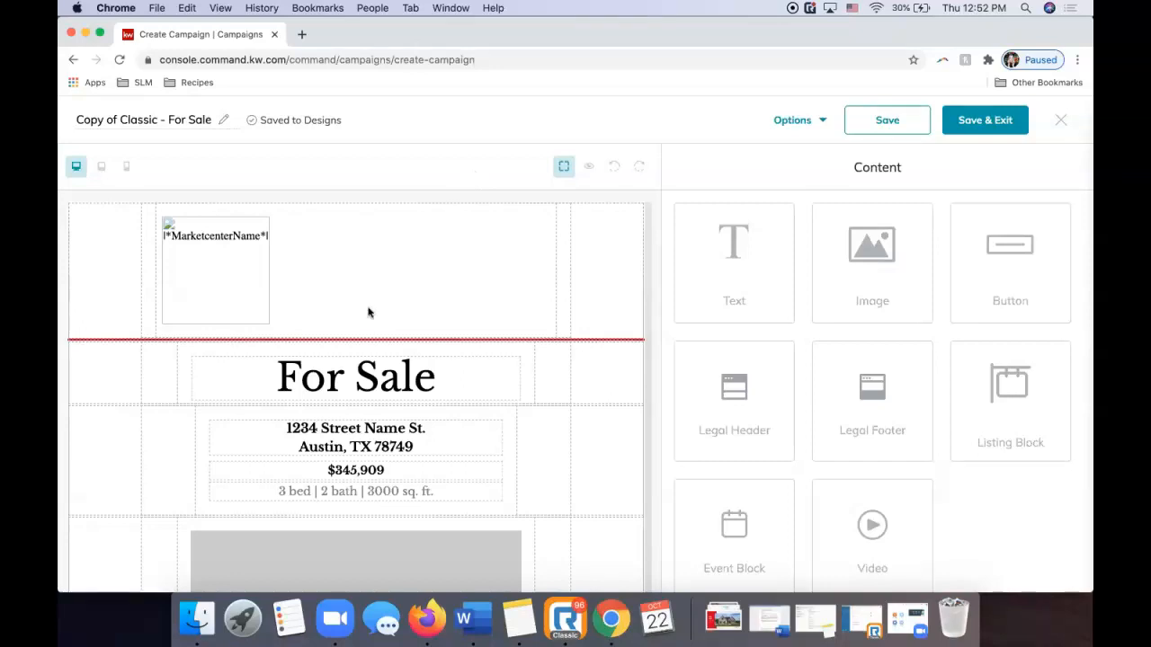
scroll(368, 342, down, 10)
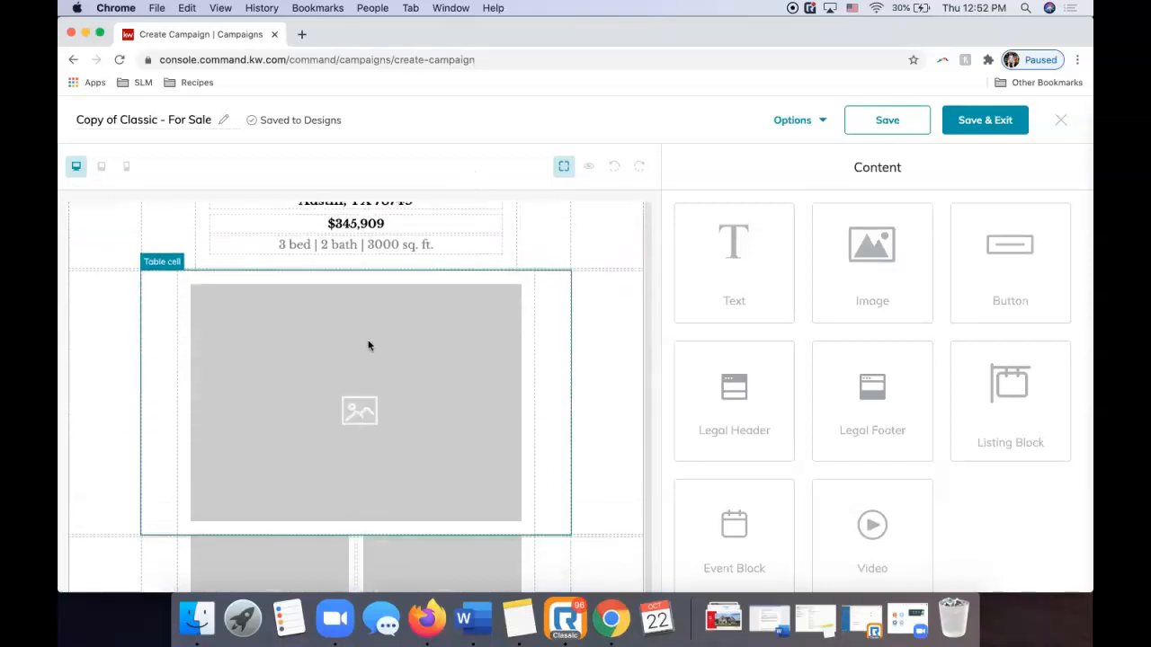
scroll(368, 342, down, 5)
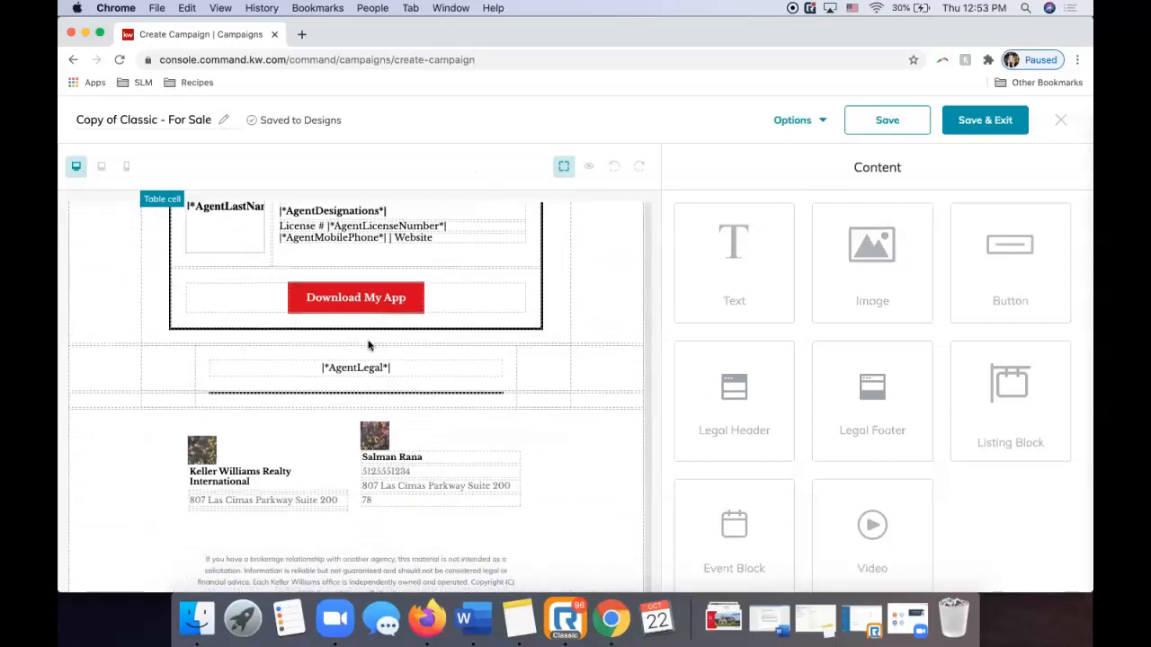
scroll(368, 341, up, 15)
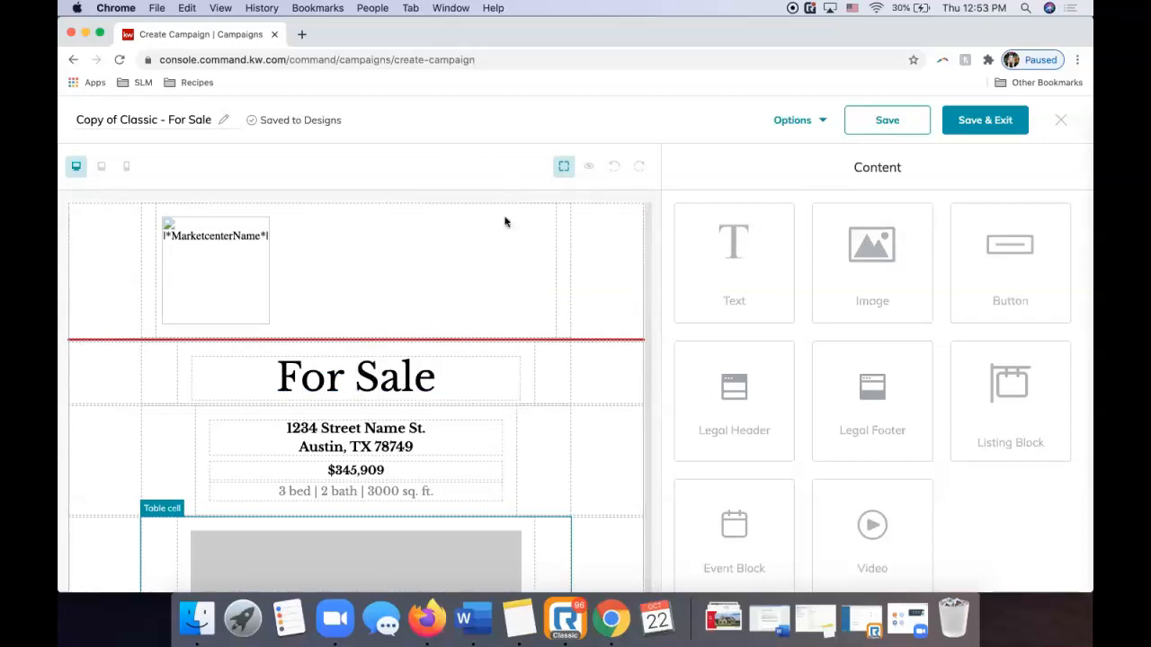
scroll(469, 275, down, 1)
scroll(467, 275, down, 8)
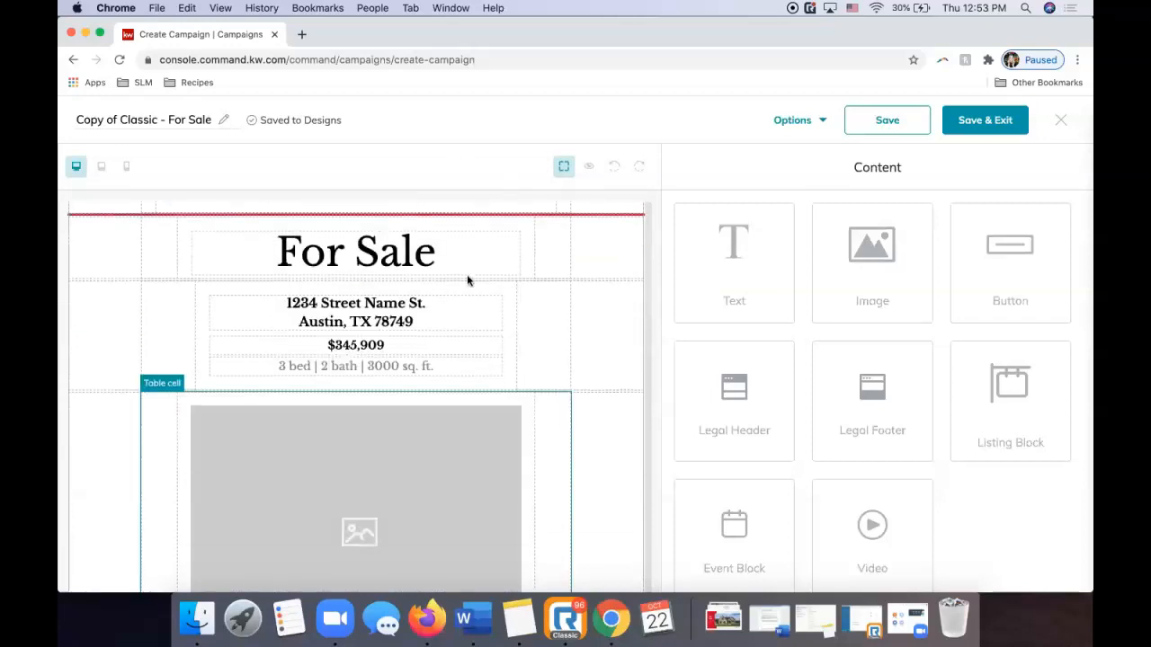
scroll(467, 279, up, 10)
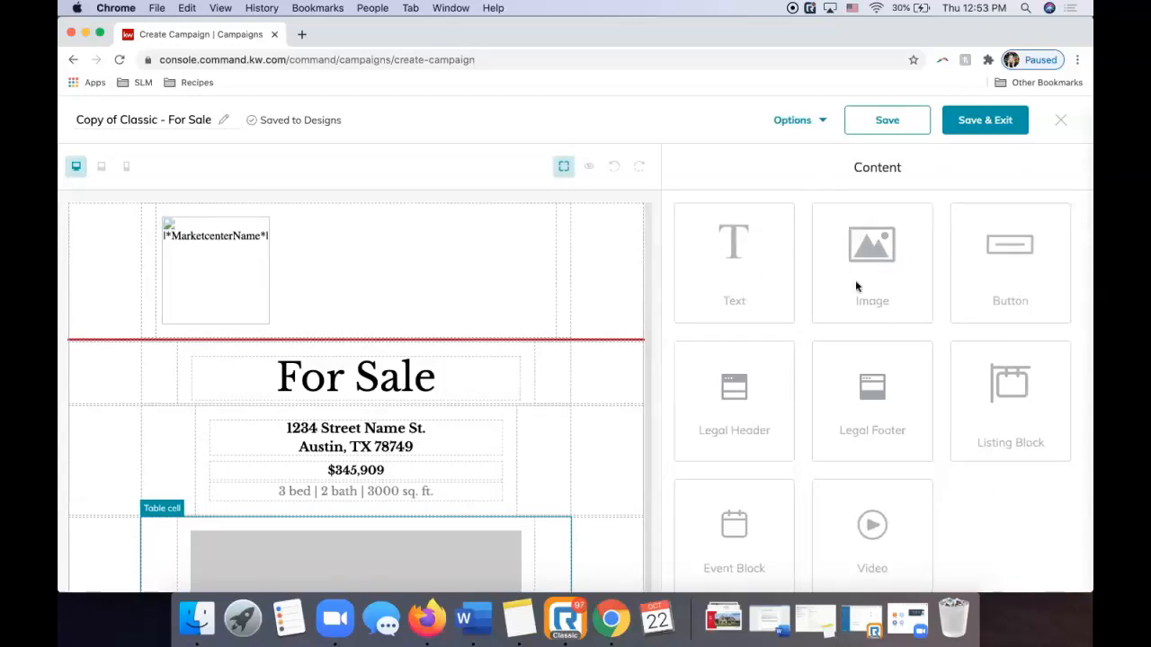
drag(871, 247, 442, 340)
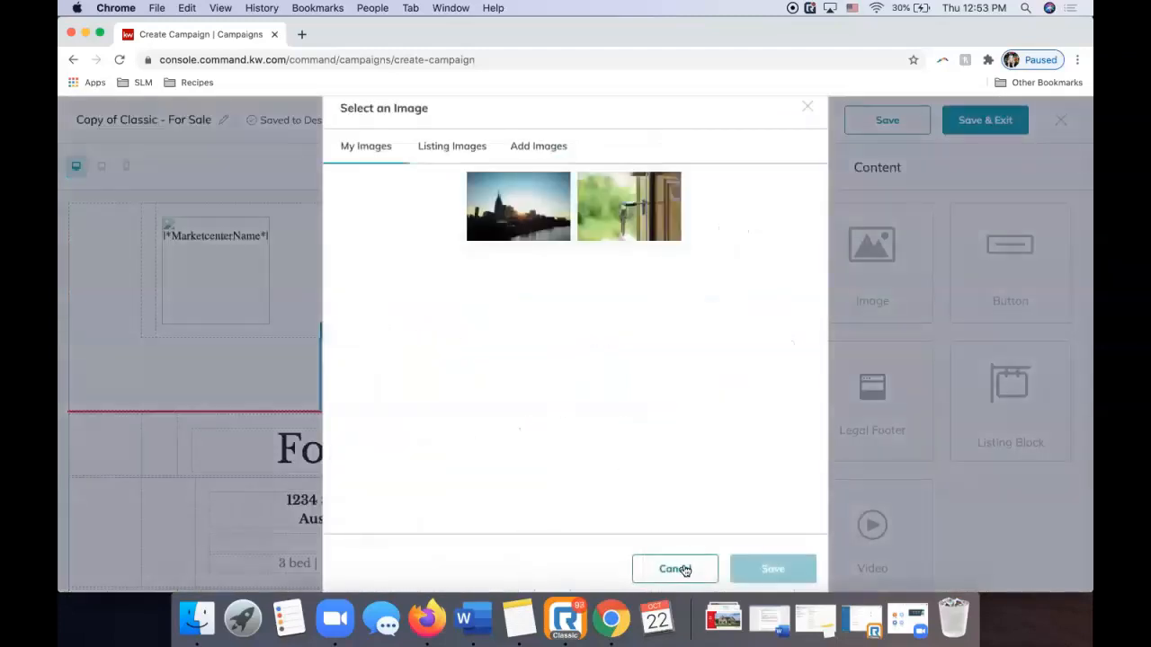
click(683, 569)
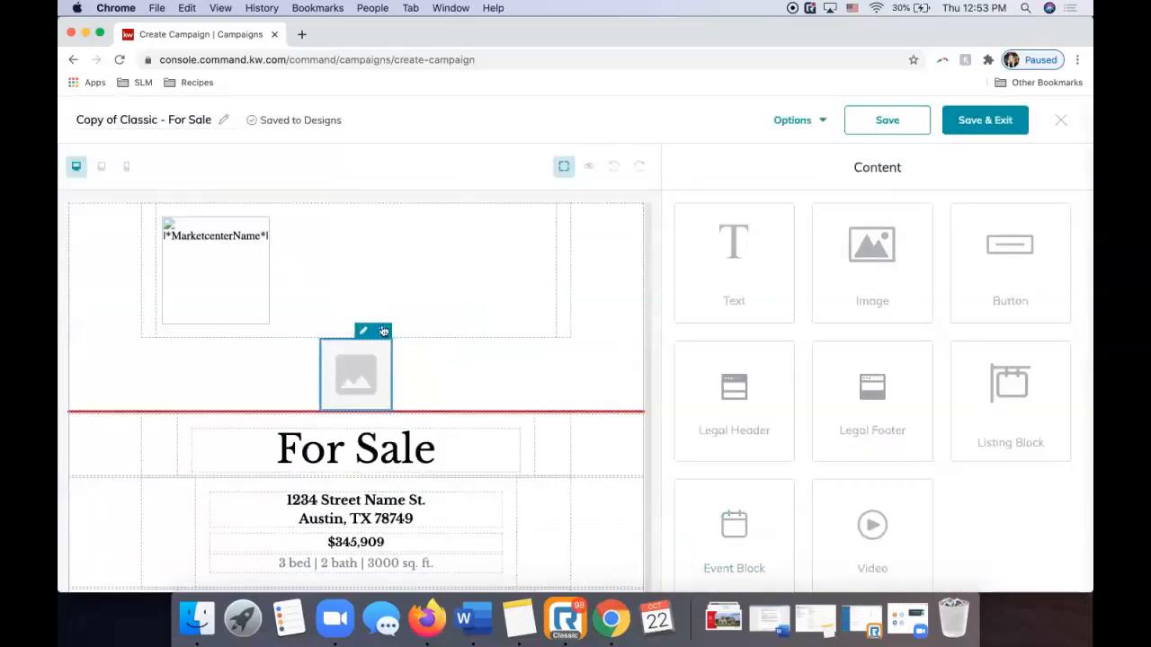
click(381, 331)
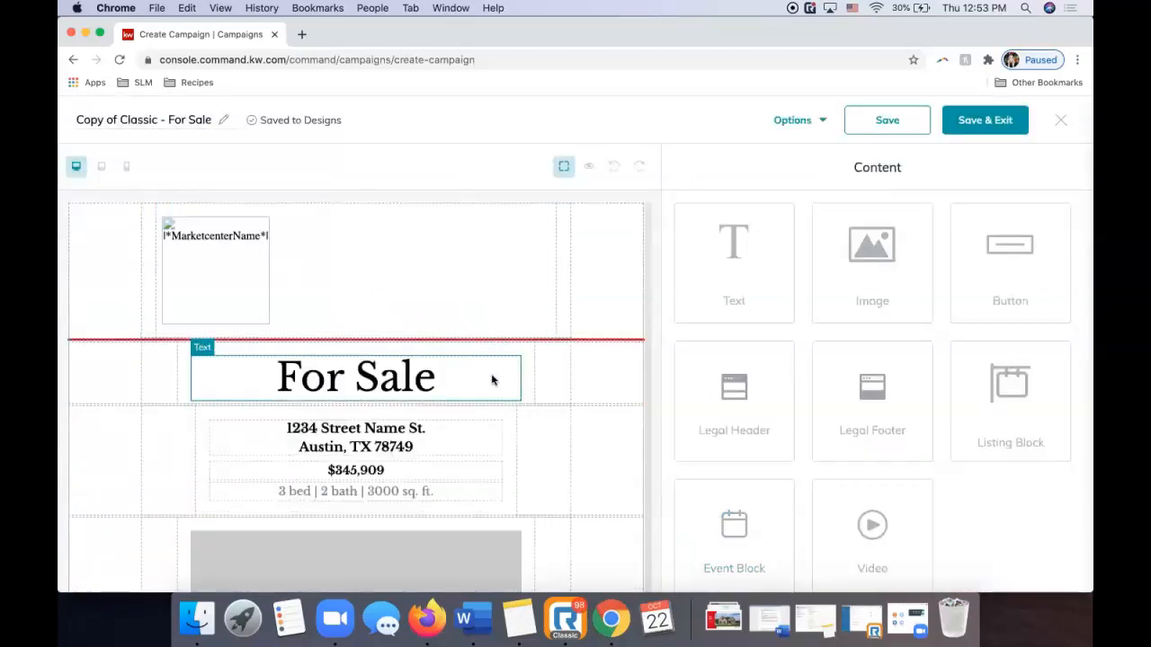
scroll(491, 380, down, 10)
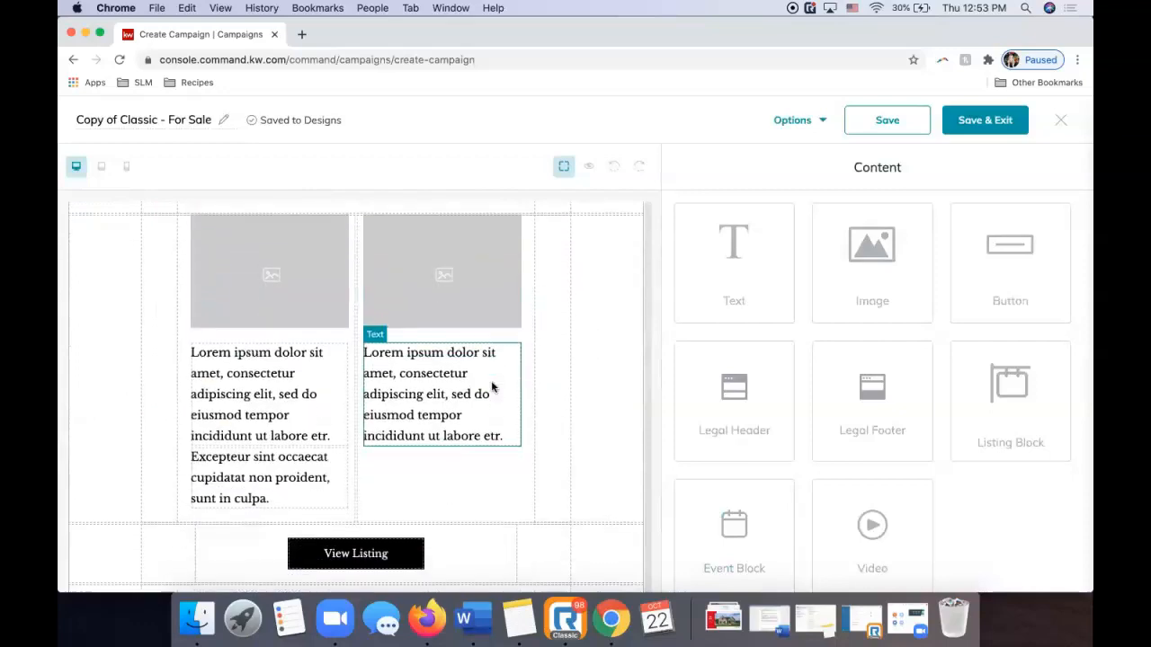
scroll(491, 380, down, 5)
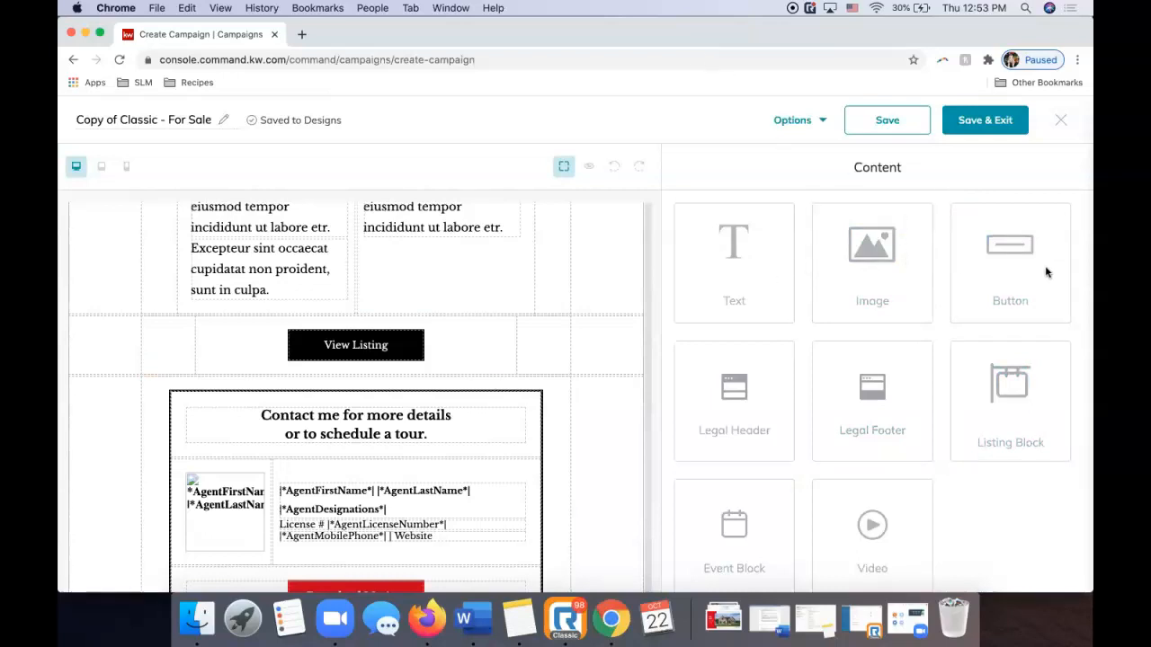
scroll(782, 372, down, 1)
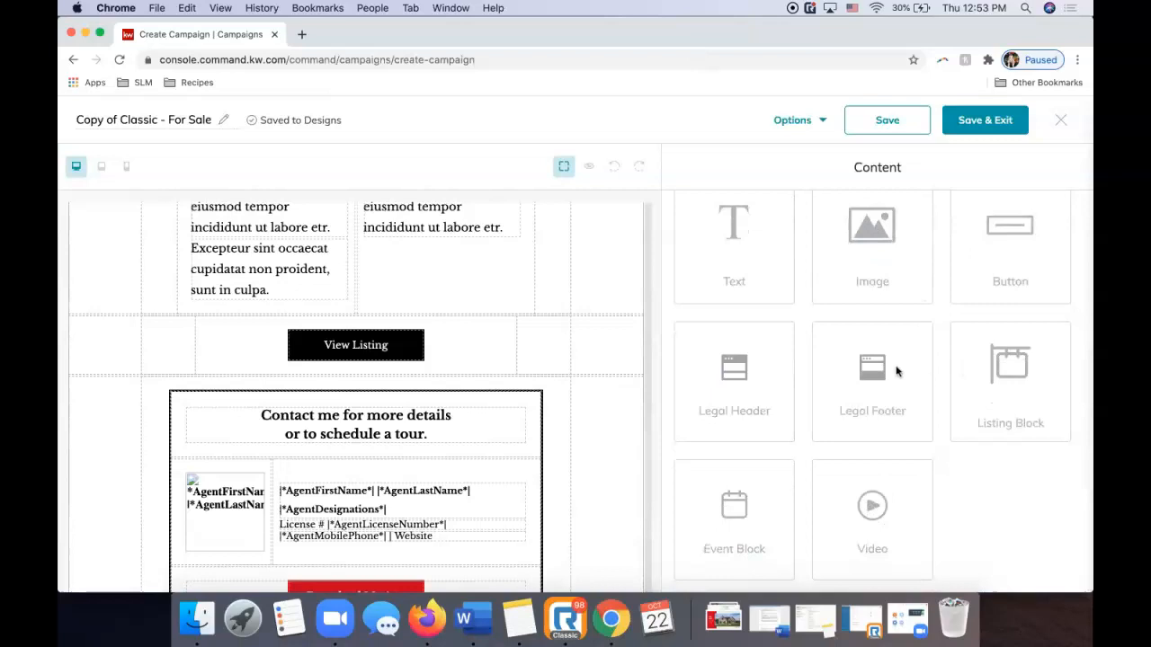
scroll(450, 418, down, 5)
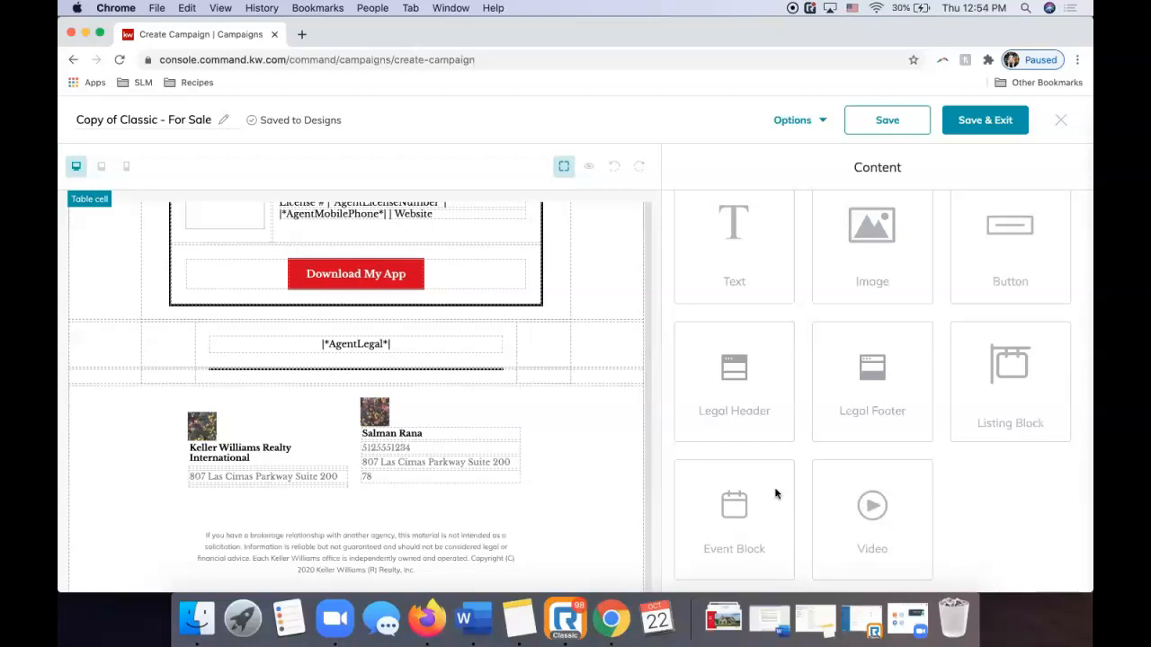
scroll(514, 451, up, 10)
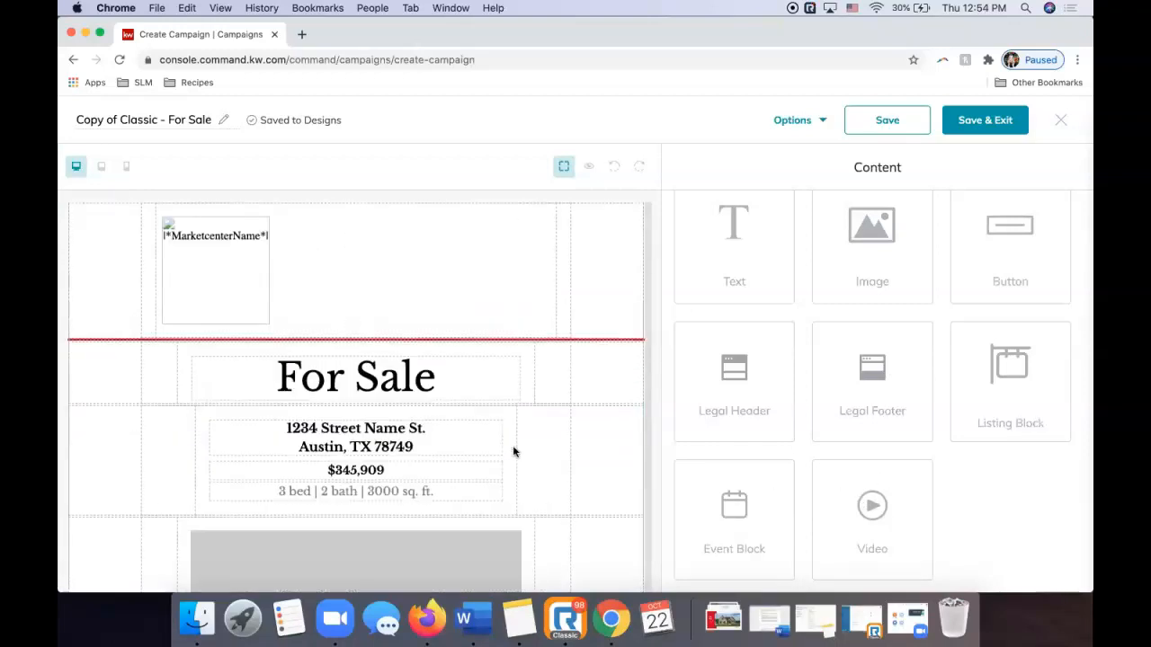
scroll(512, 447, down, 2)
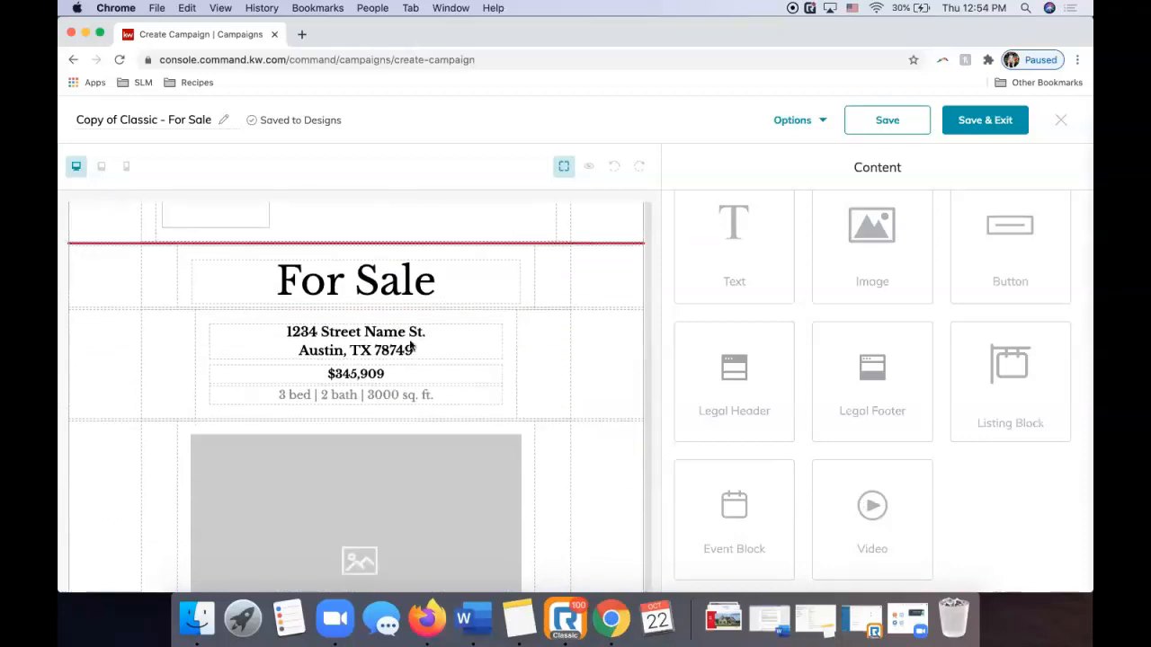
click(365, 357)
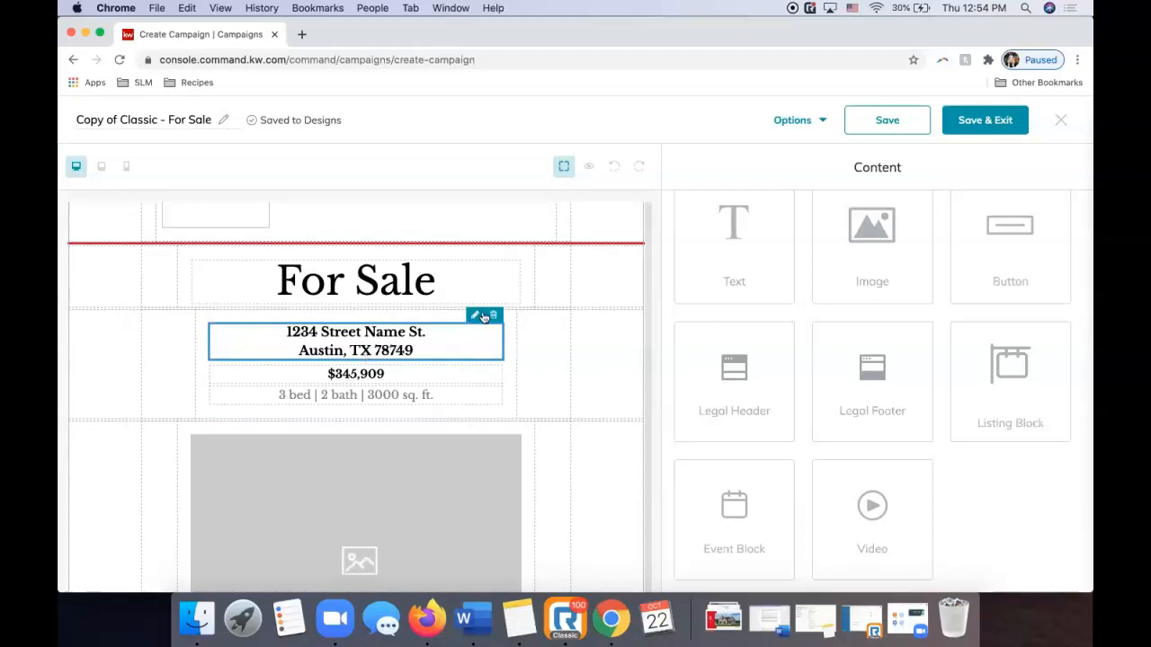
click(475, 316)
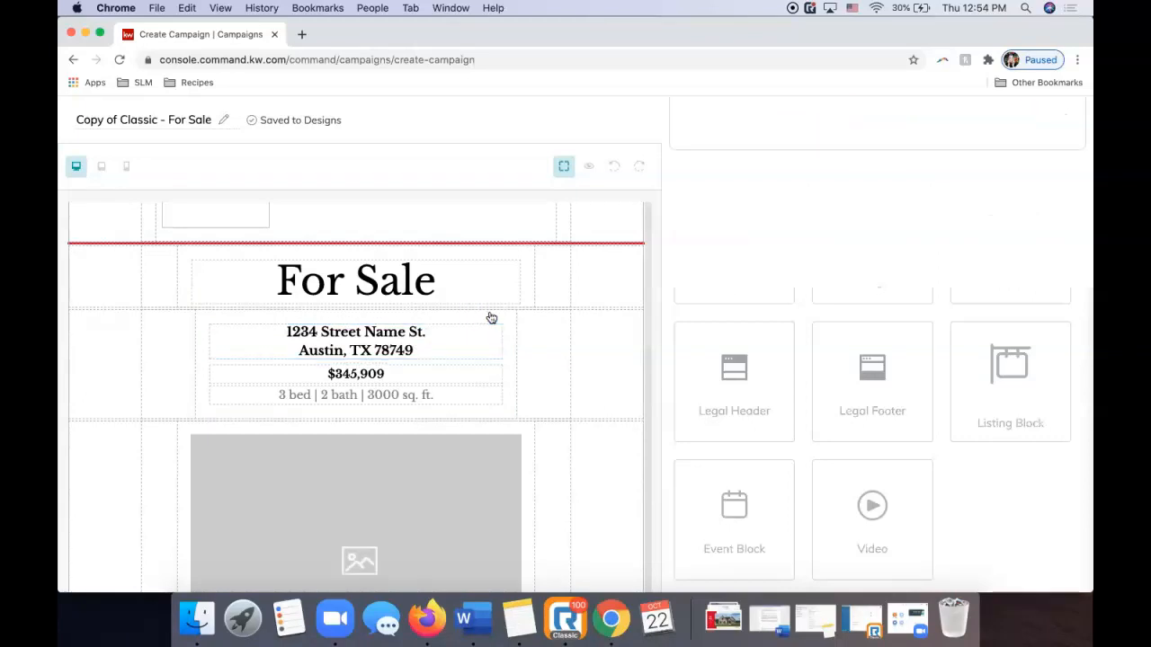
scroll(807, 384, up, 1)
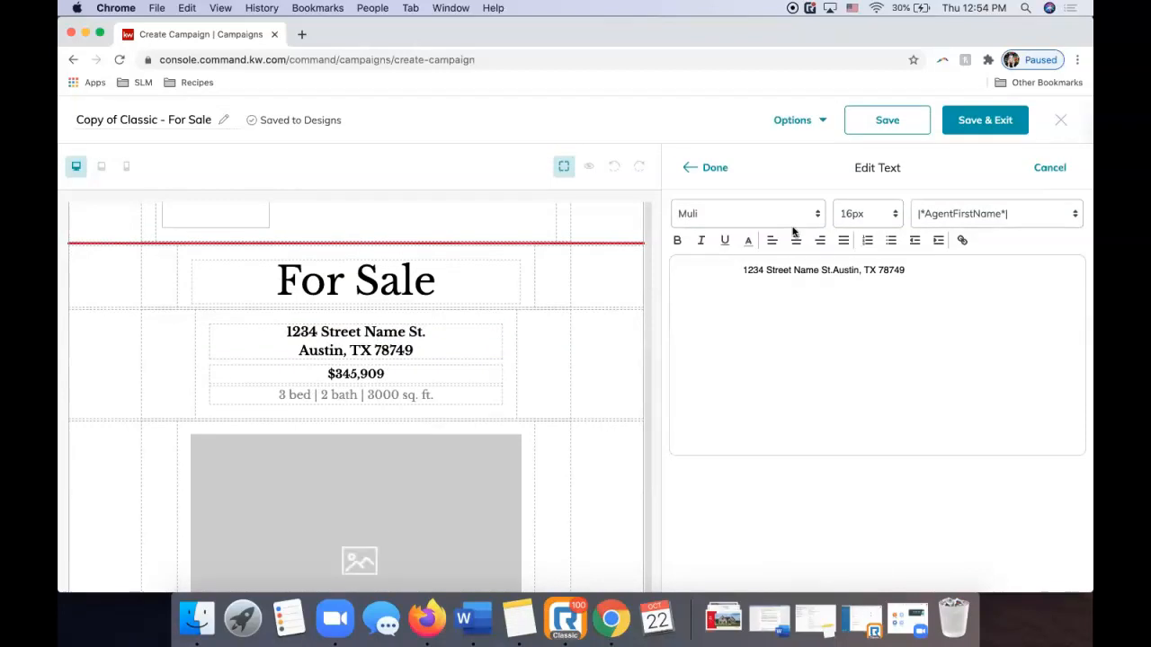
click(906, 270)
drag(906, 269, 773, 269)
key(BackSpace)
key(BackSpace)
key(BackSpace)
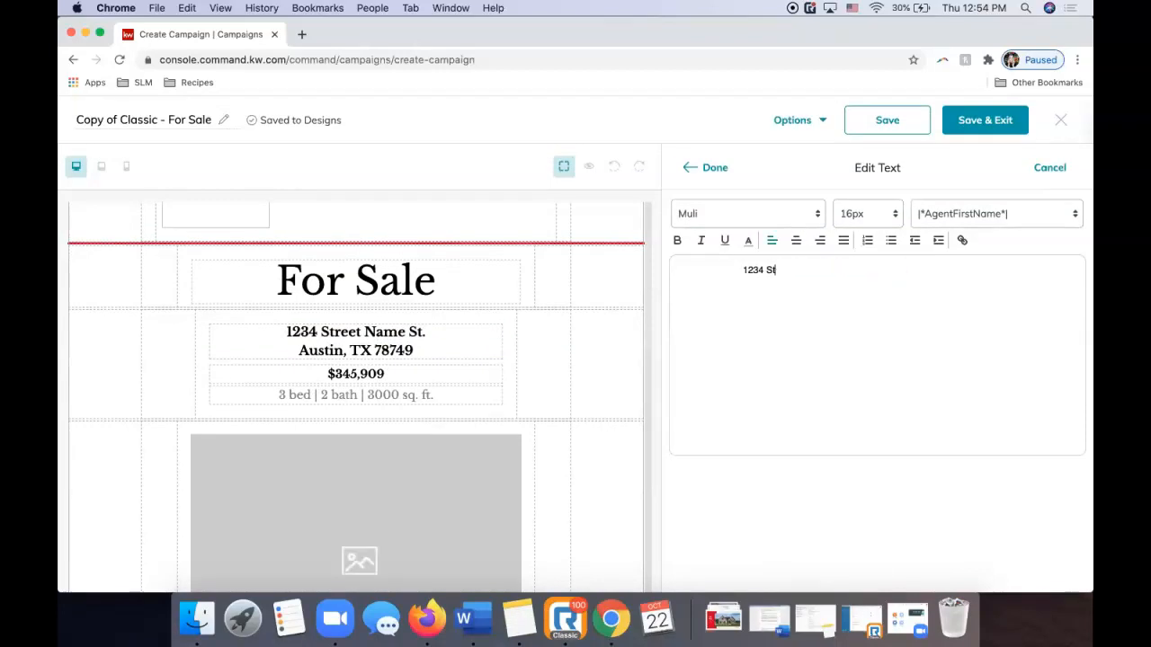
key(BackSpace)
key(BackSpace)
key(BackSpace)
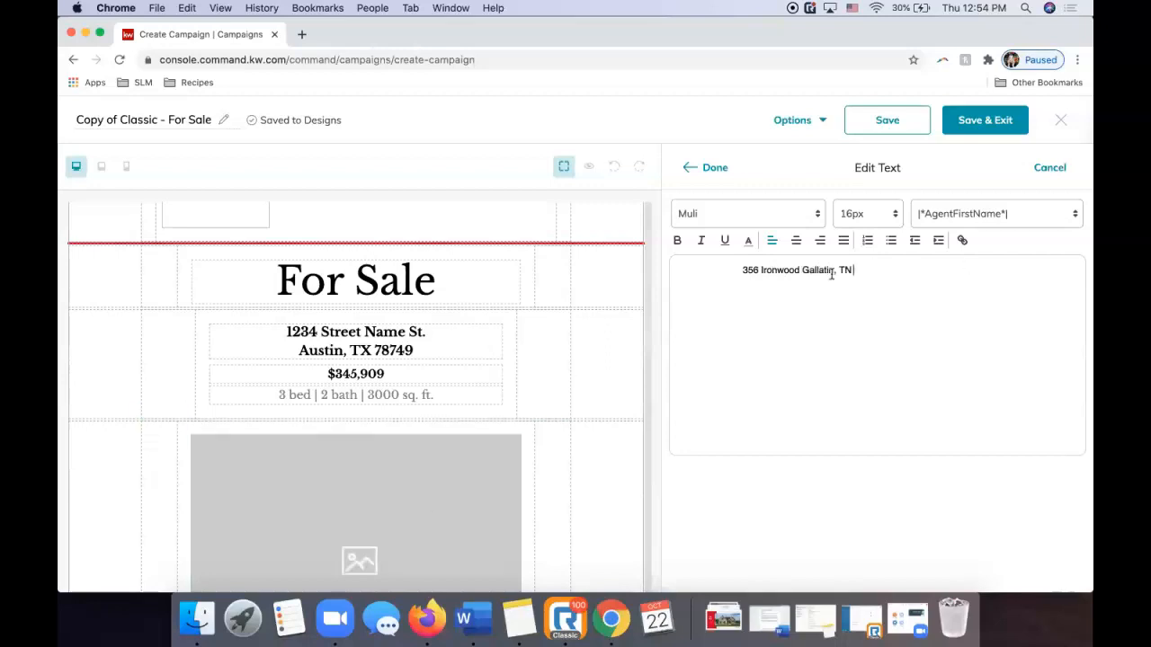
click(799, 269)
text(Circle)
Check the ZIP on the listing and append 37066 to the address.
click(427, 620)
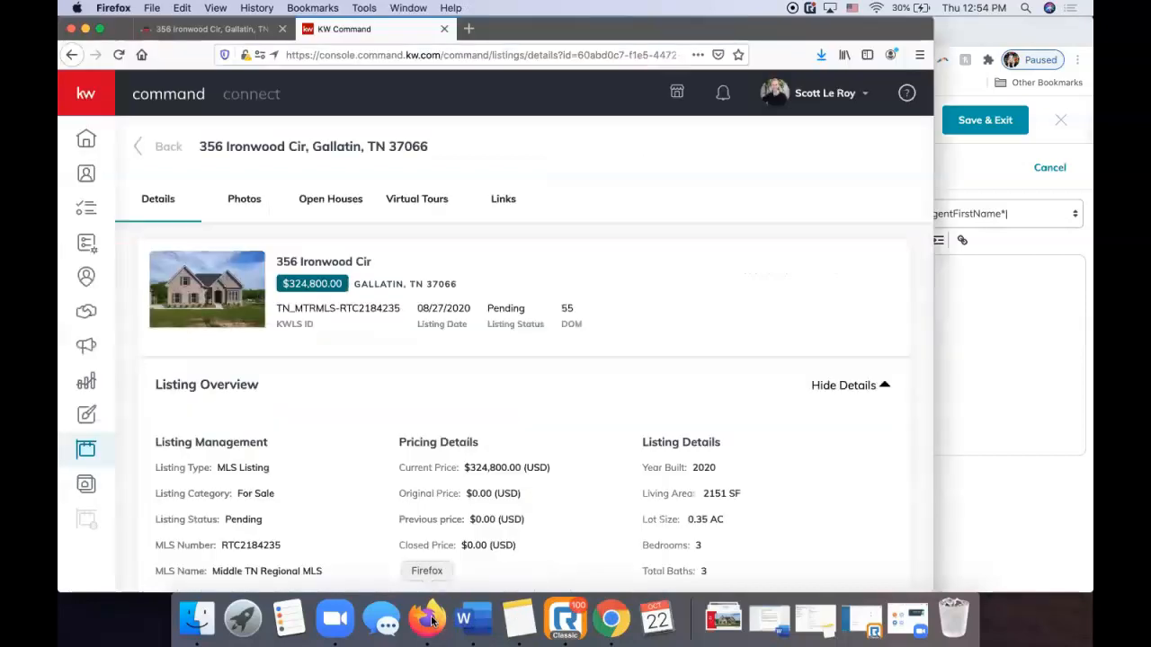
click(998, 294)
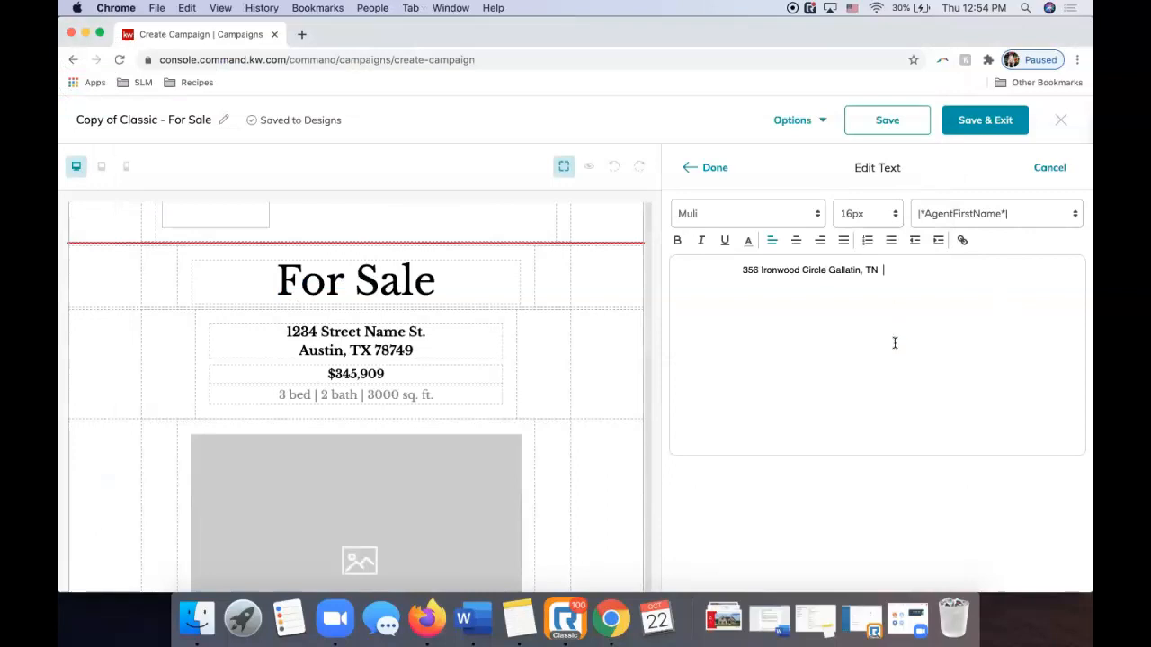
text(37066)
Review the font list and agent merge fields, keeping Muli and inserting nothing.
click(743, 215)
click(743, 215)
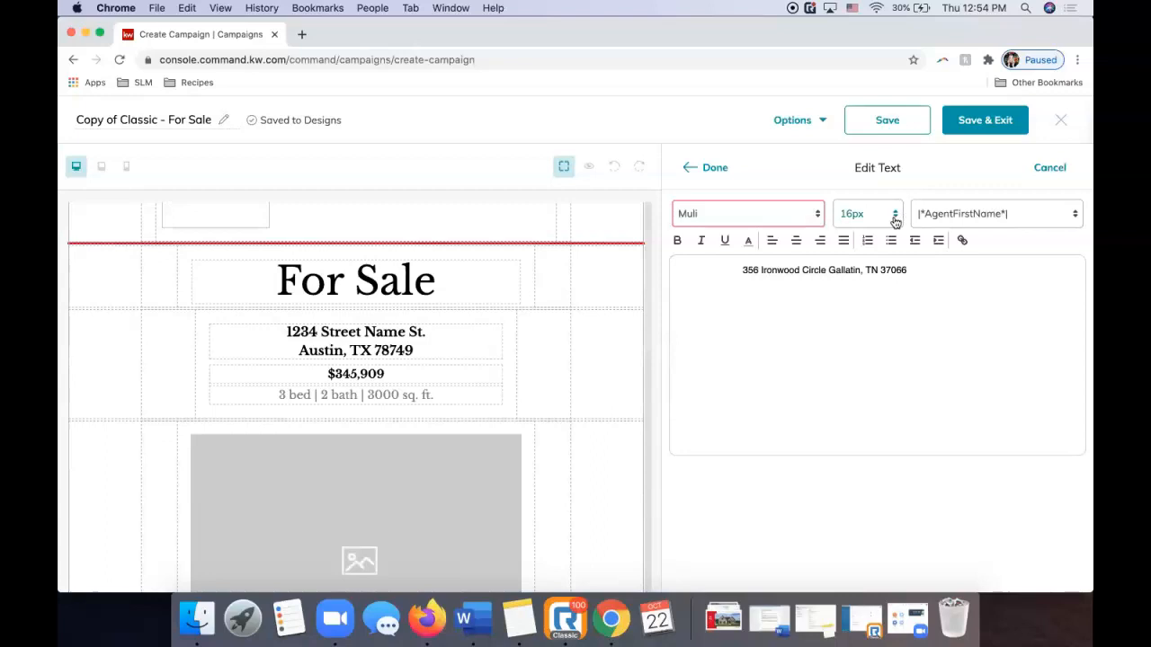
click(962, 223)
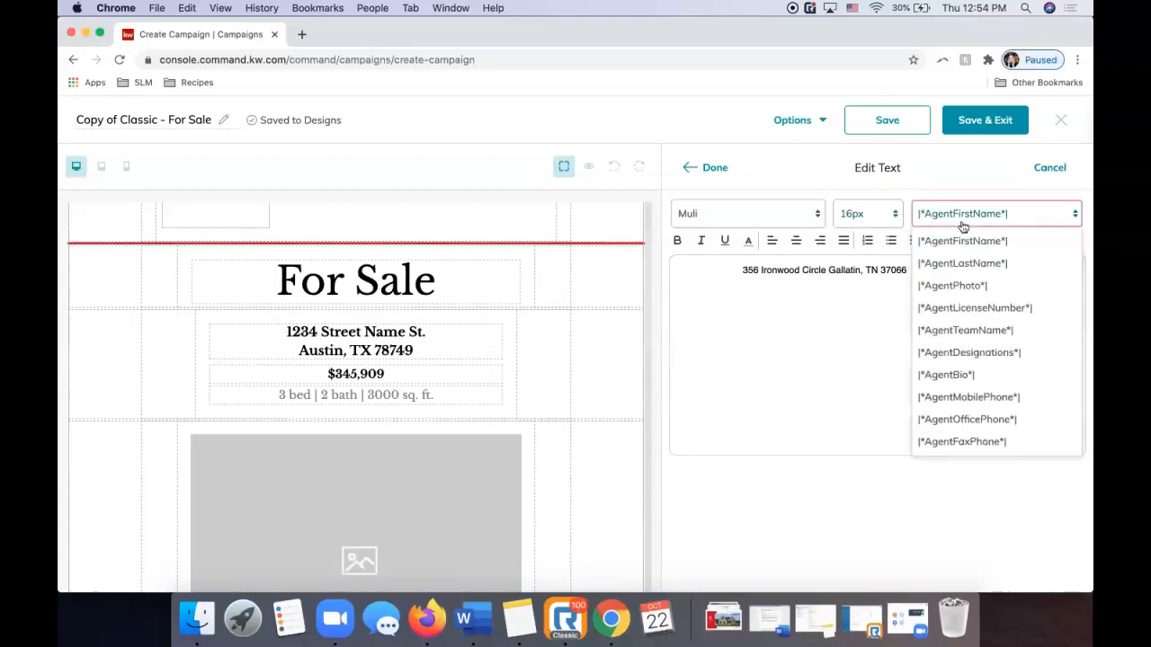
scroll(967, 298, down, 2)
scroll(967, 298, down, 6)
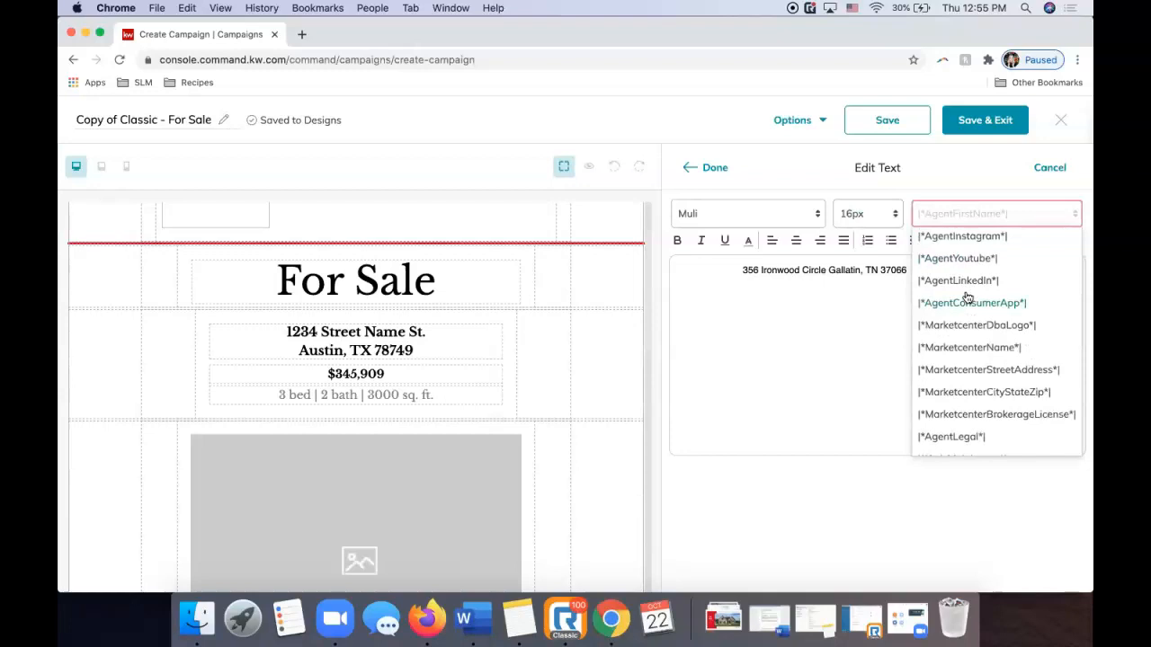
scroll(967, 297, up, 8)
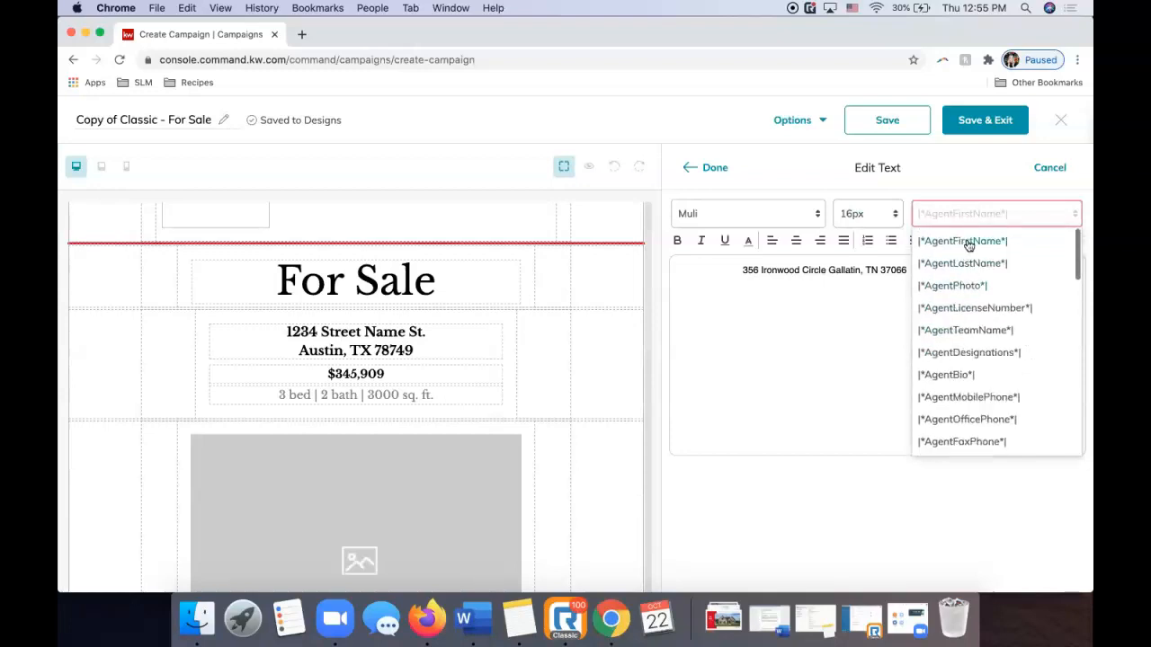
click(932, 208)
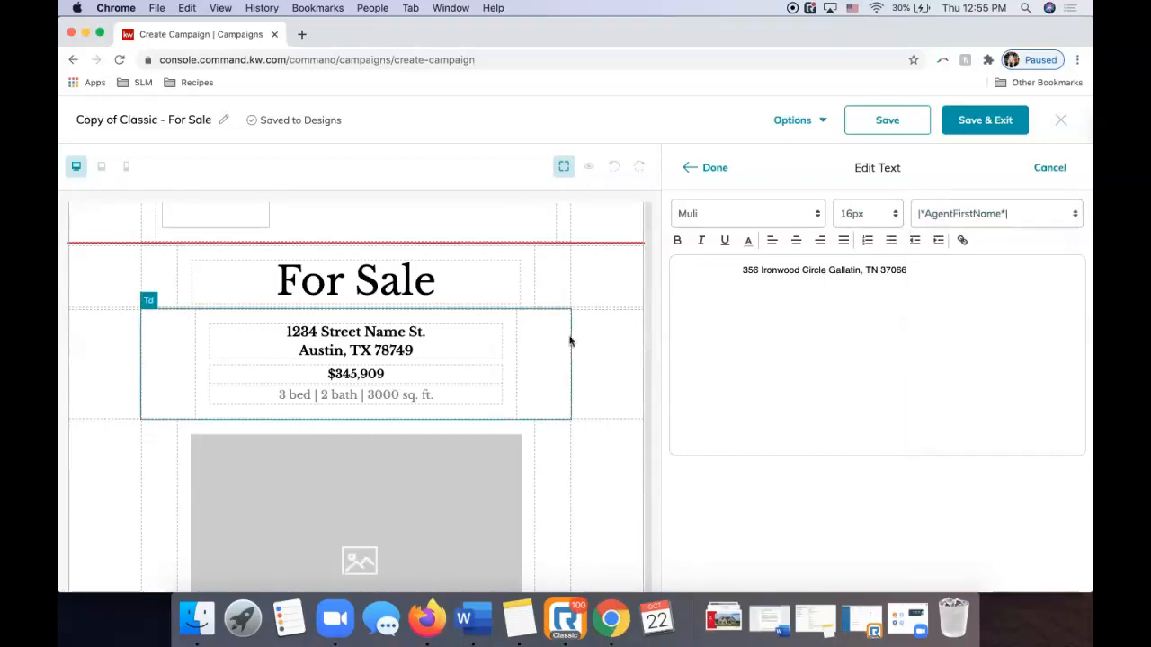
scroll(444, 350, down, 10)
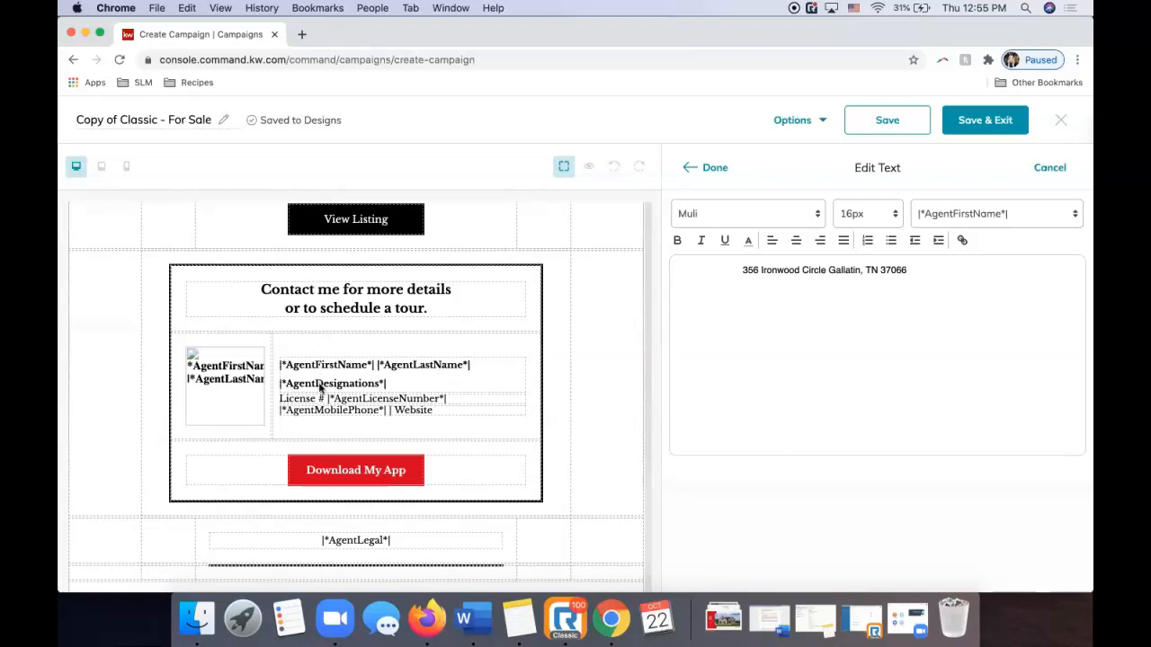
scroll(330, 392, up, 10)
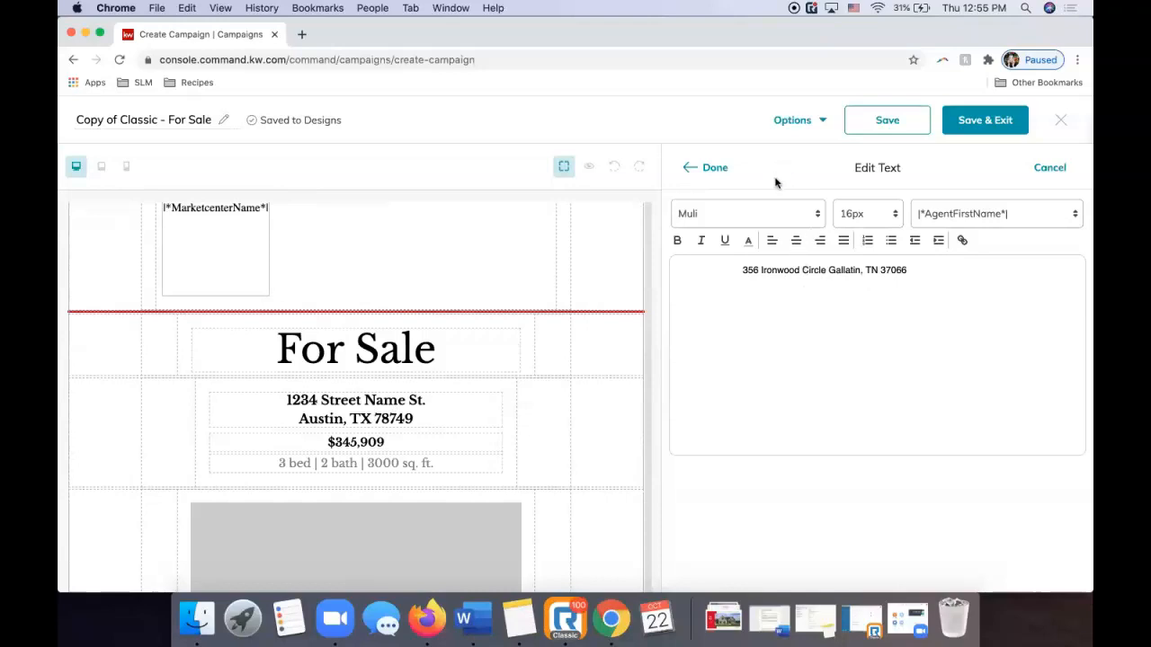
Apply the completed address, then change the listing price from $345,909 to $324,800.
click(713, 169)
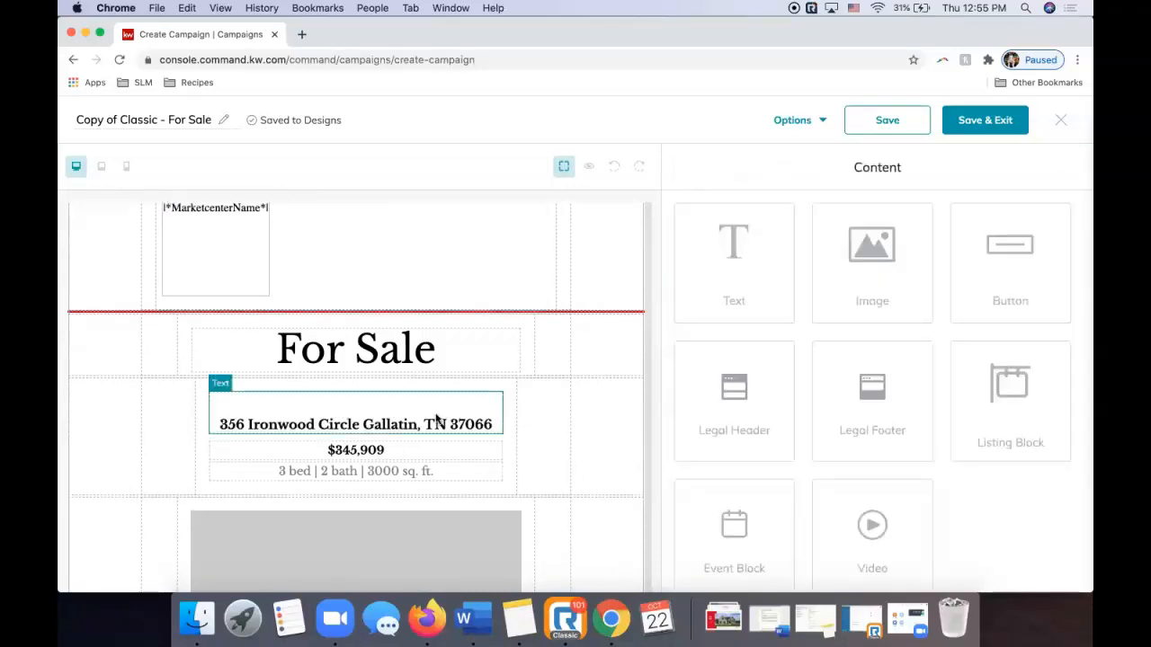
scroll(455, 458, down, 3)
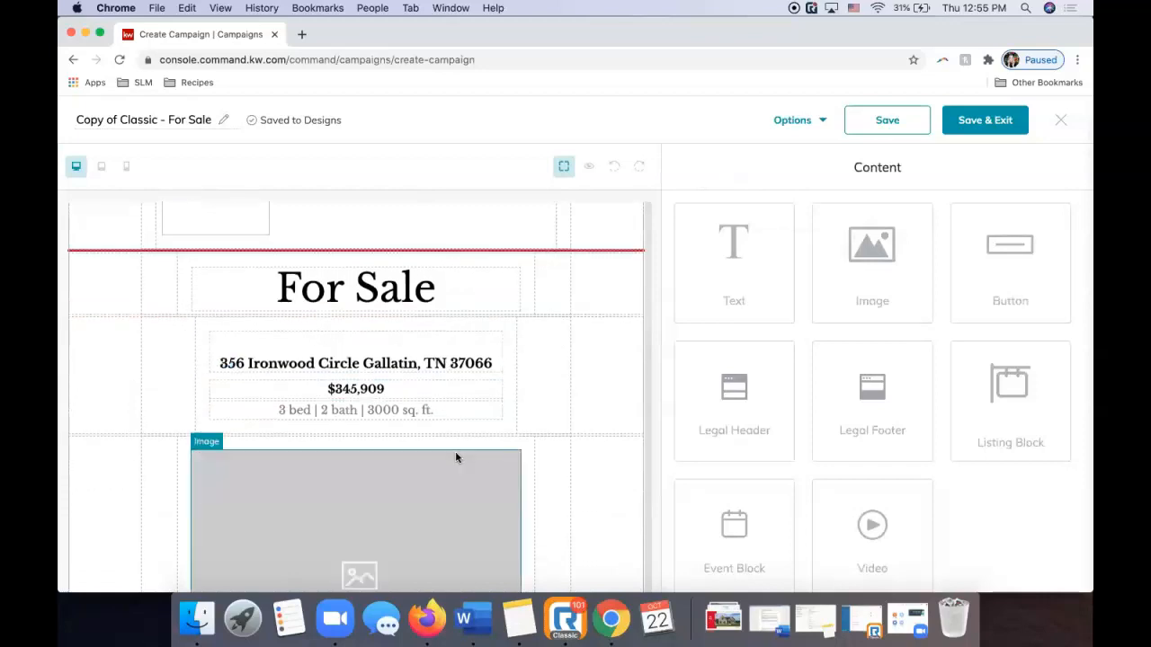
click(361, 305)
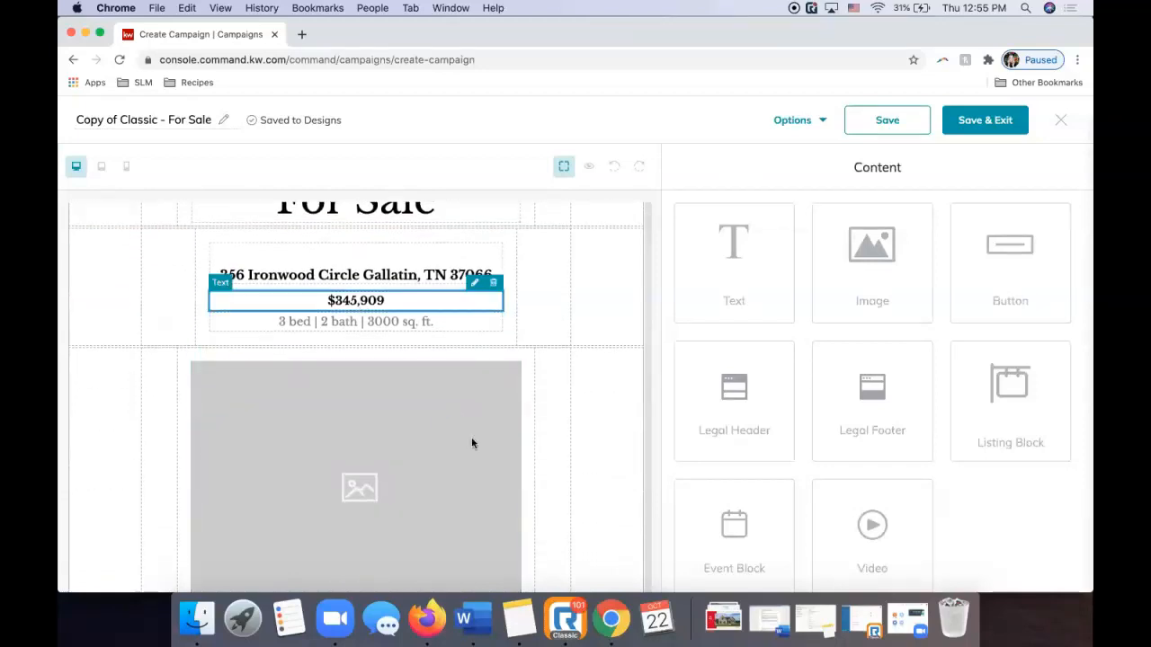
click(426, 618)
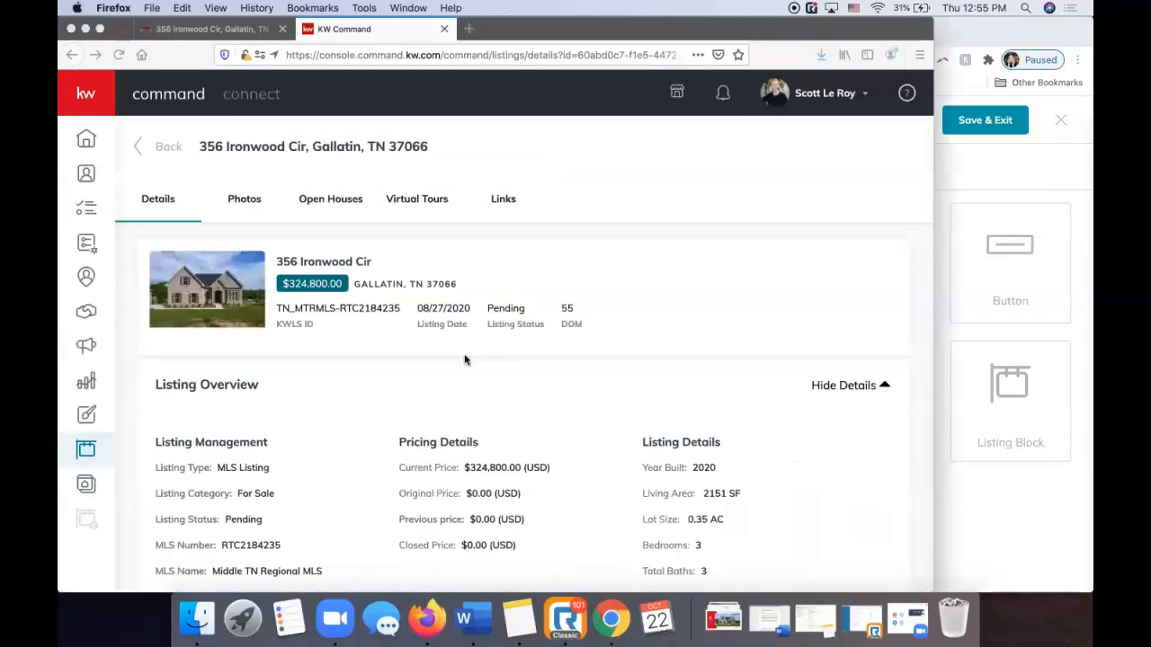
click(599, 626)
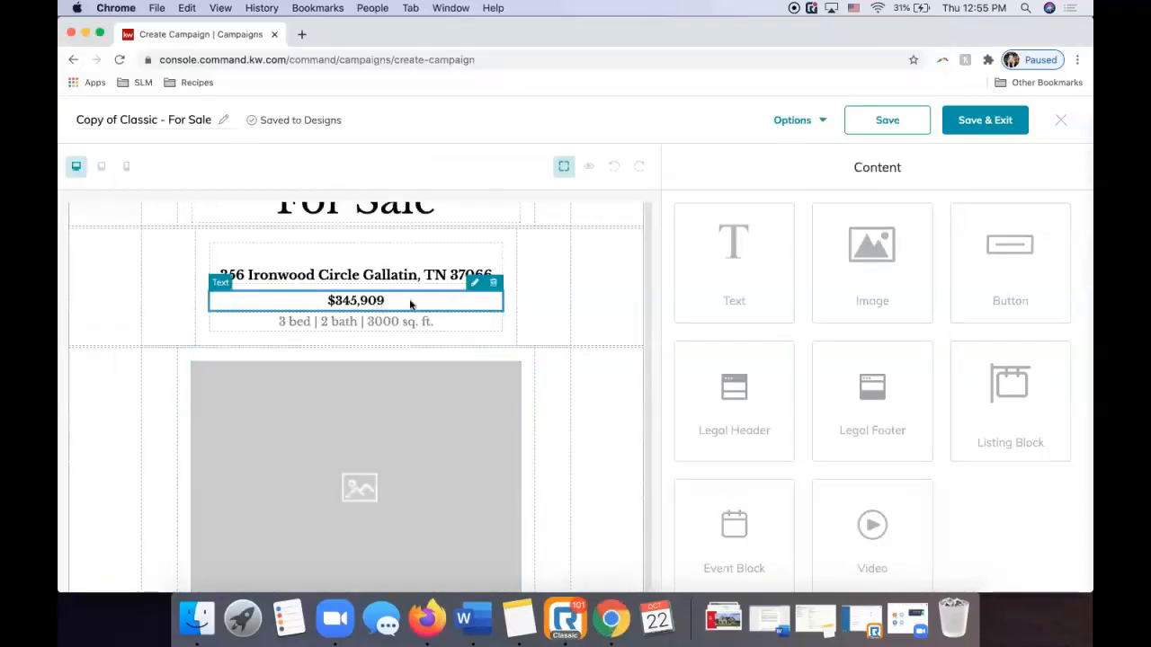
click(474, 283)
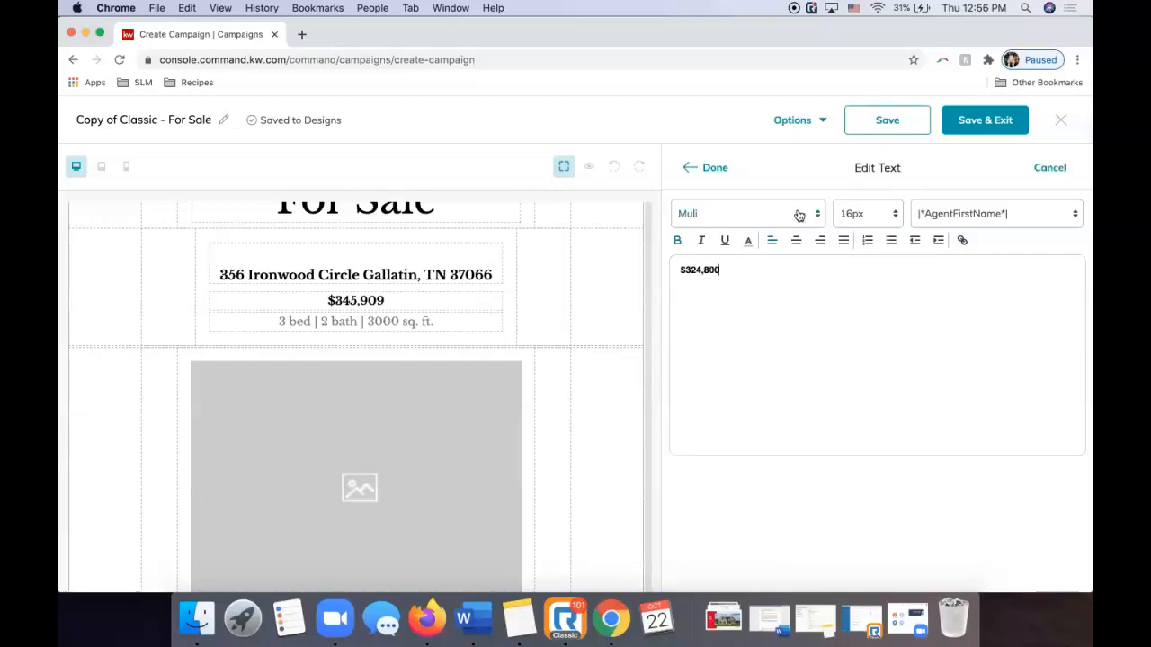
click(700, 170)
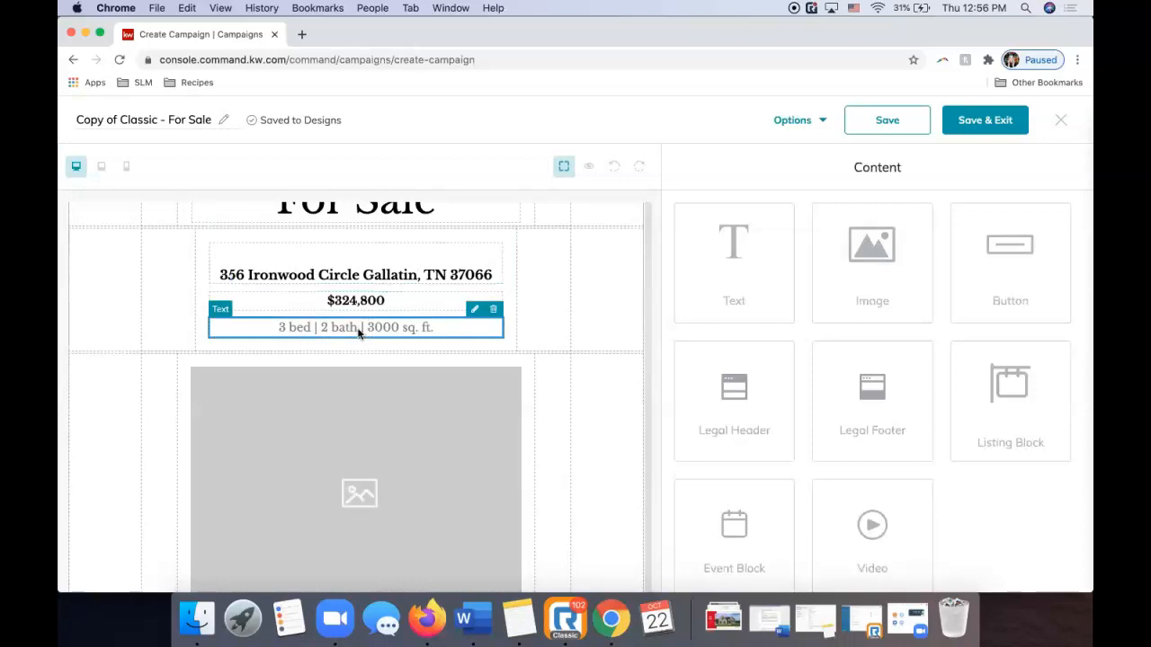
Update the details line to 2.5 bath and 2151 sqft.
click(474, 314)
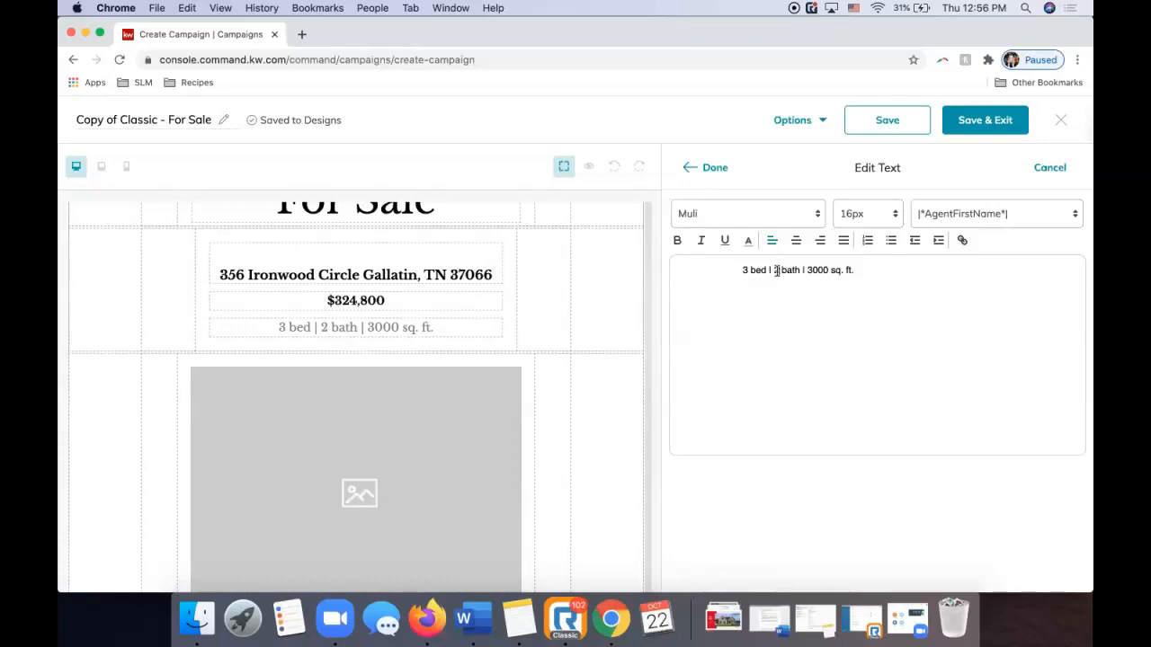
text(.5)
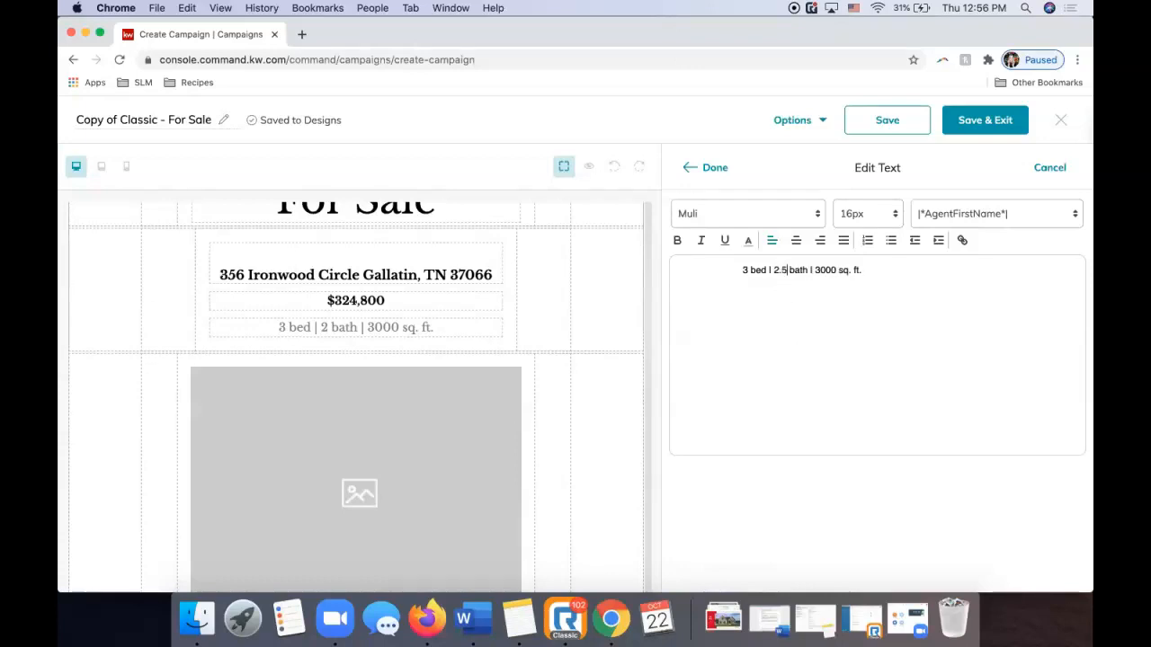
key(super+Tab)
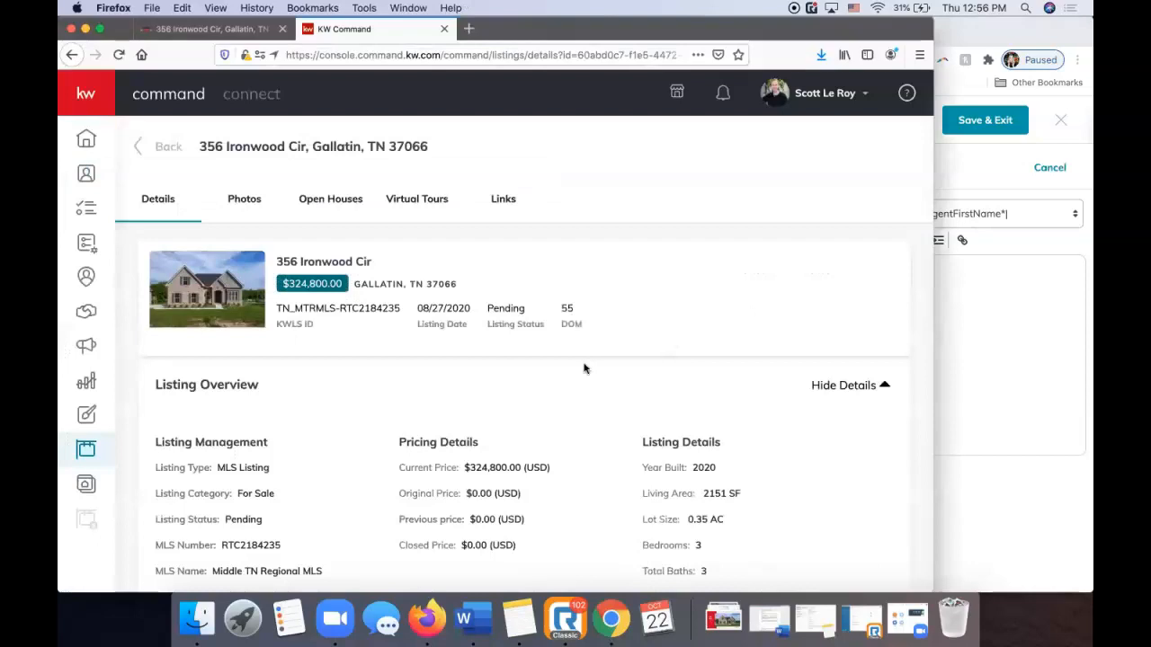
scroll(582, 377, down, 3)
key(super+Tab)
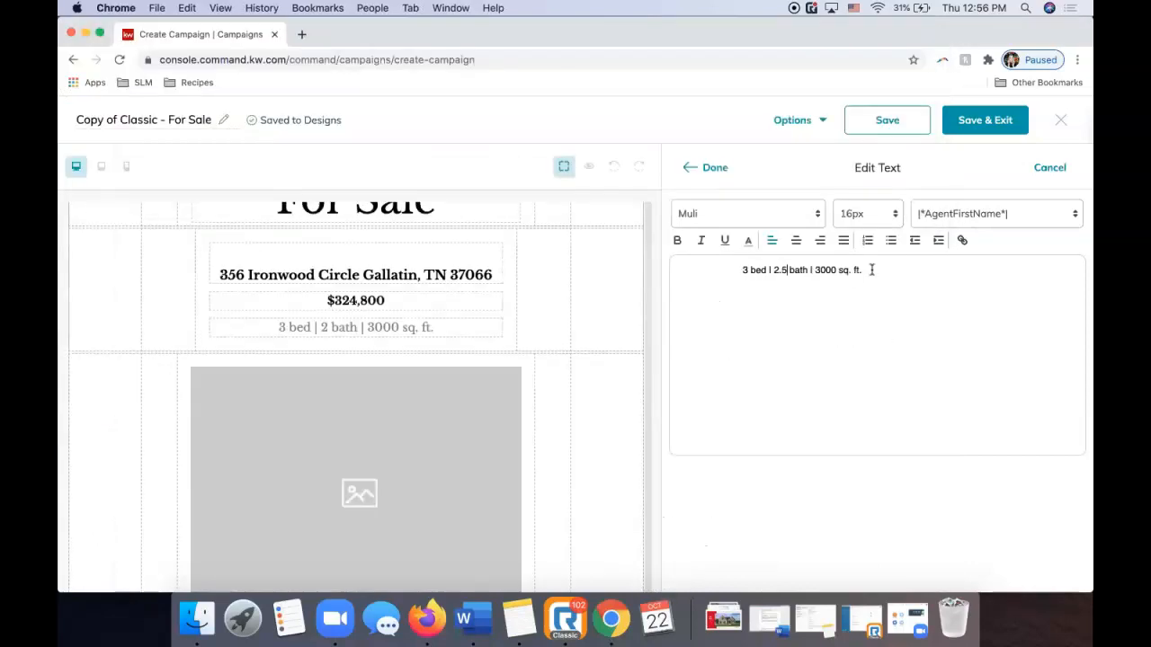
click(827, 270)
key(BackSpace)
key(BackSpace)
key(BackSpace)
key(BackSpace)
text(2151)
click(702, 169)
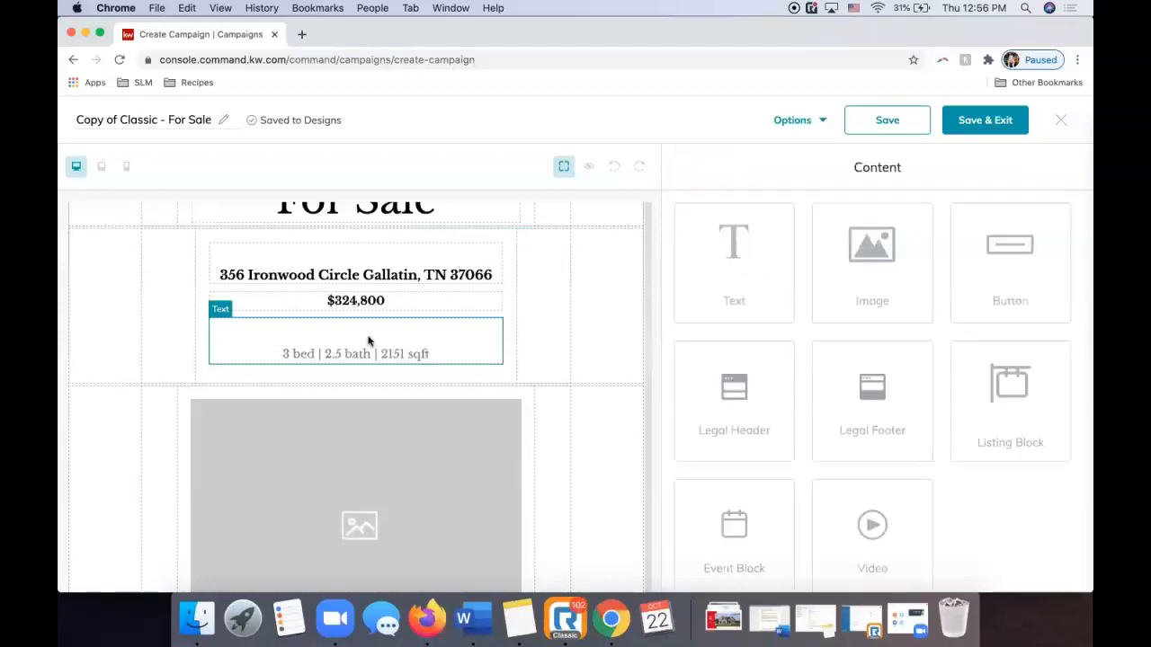
Remove the stray leading spaces from the details line.
click(413, 341)
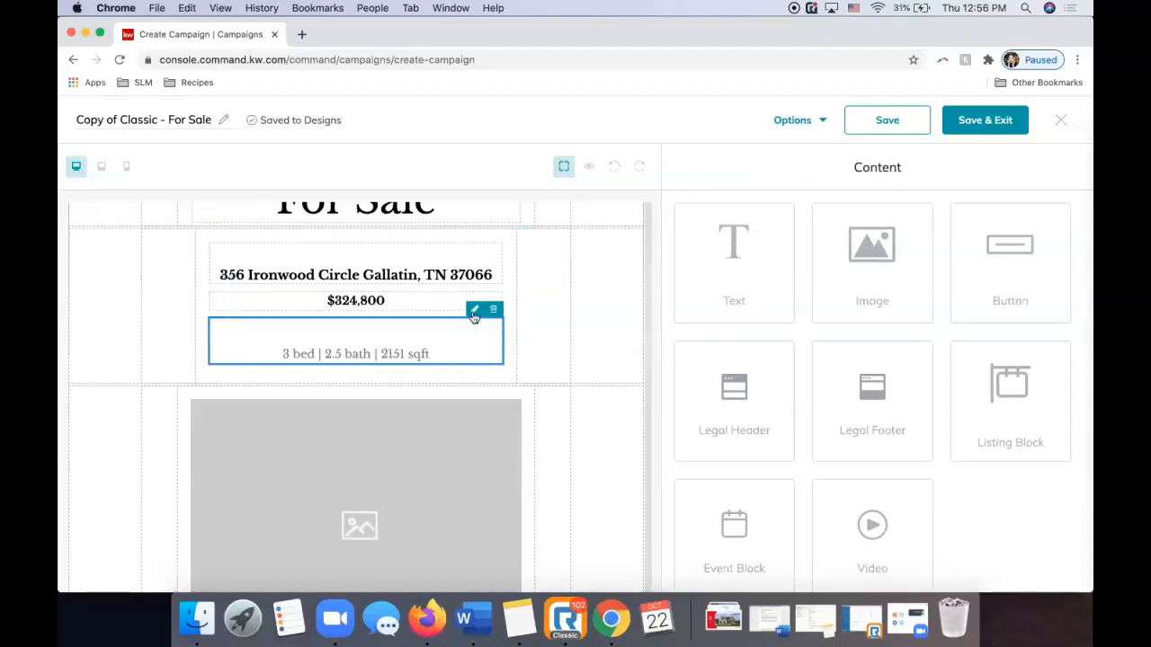
click(475, 310)
click(741, 269)
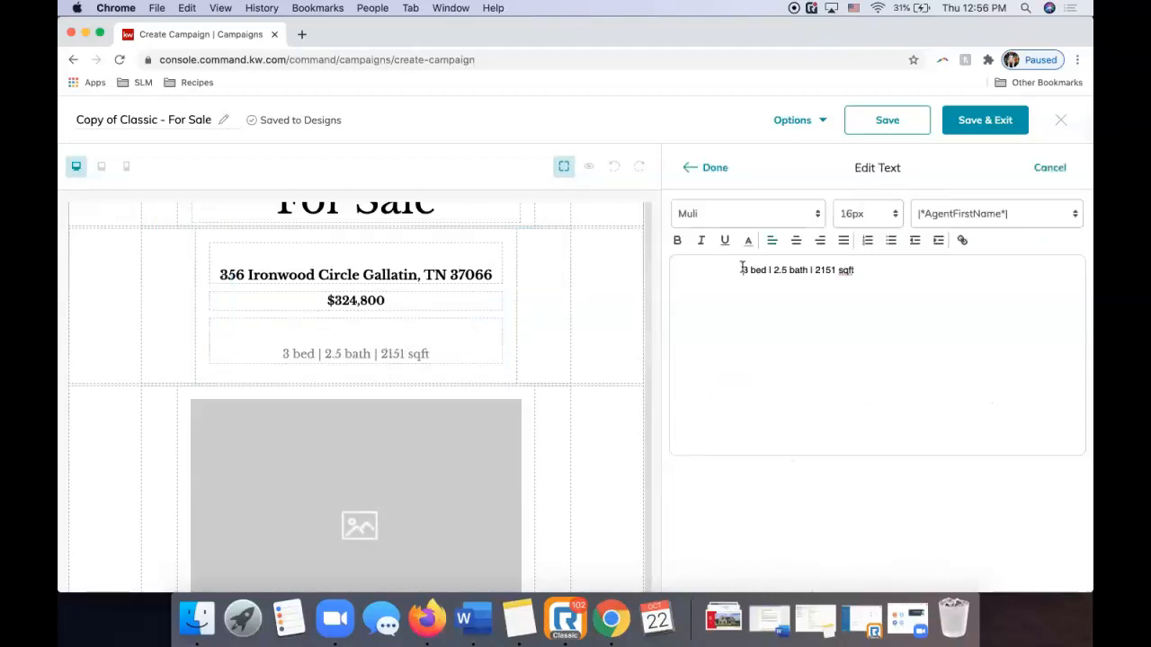
key(BackSpace)
key(BackSpace)
key(BackSpace)
key(BackSpace)
key(BackSpace)
key(BackSpace)
key(BackSpace)
key(BackSpace)
key(BackSpace)
key(BackSpace)
key(BackSpace)
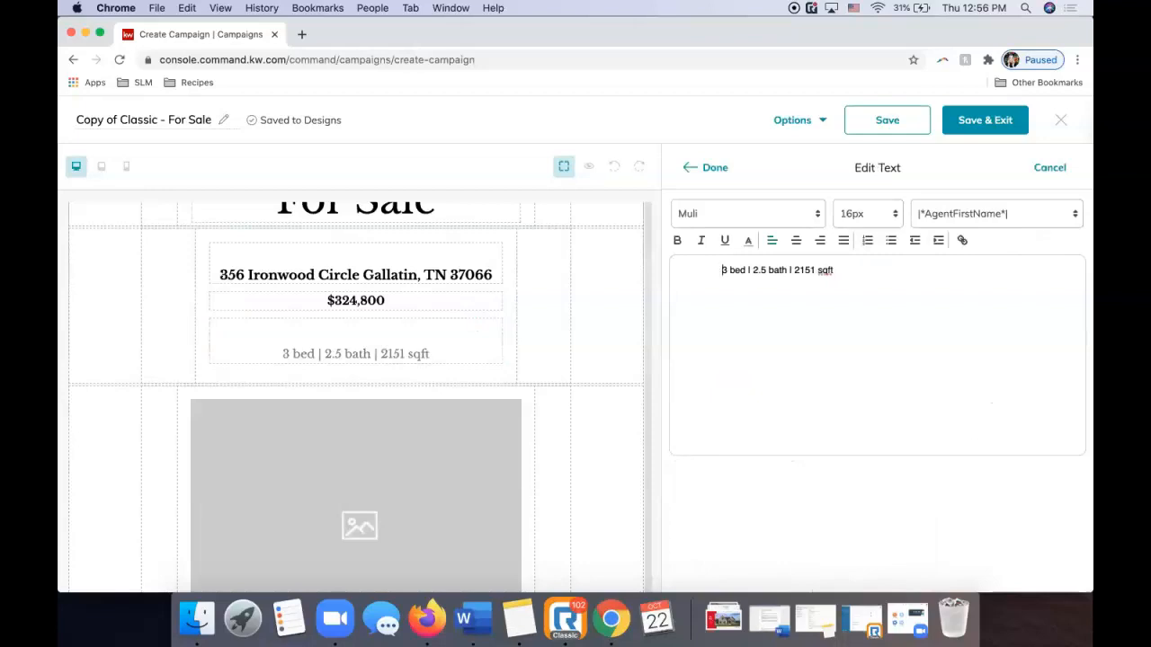
key(BackSpace)
key(BackSpace)
key(BackSpace)
key(BackSpace)
key(BackSpace)
key(BackSpace)
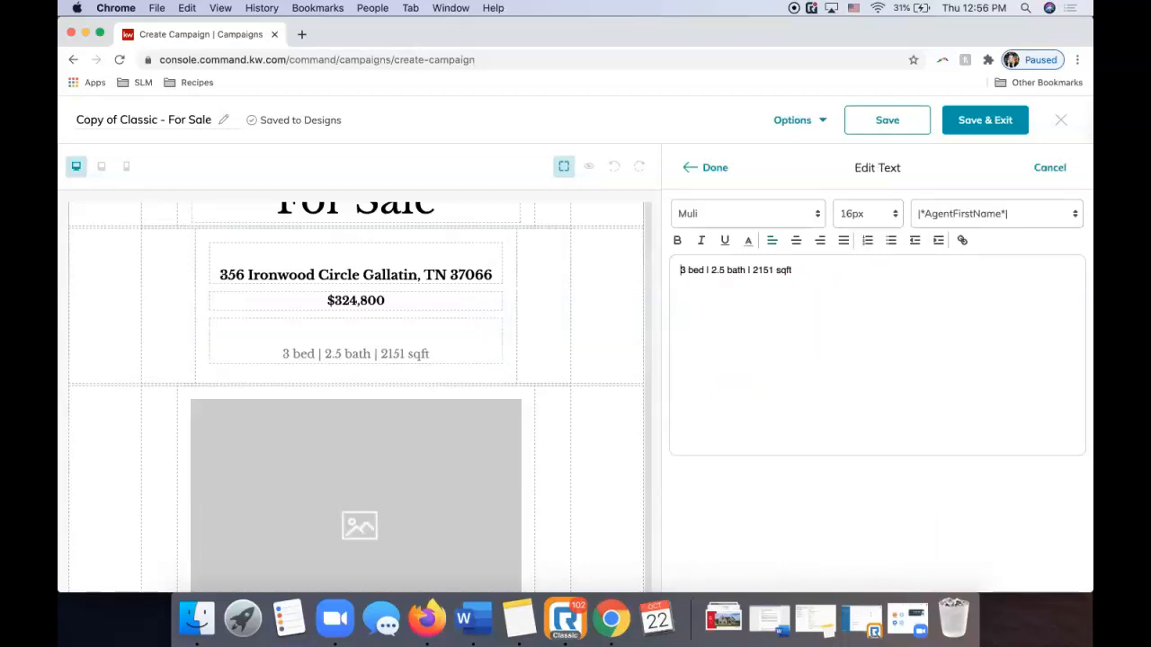
click(715, 166)
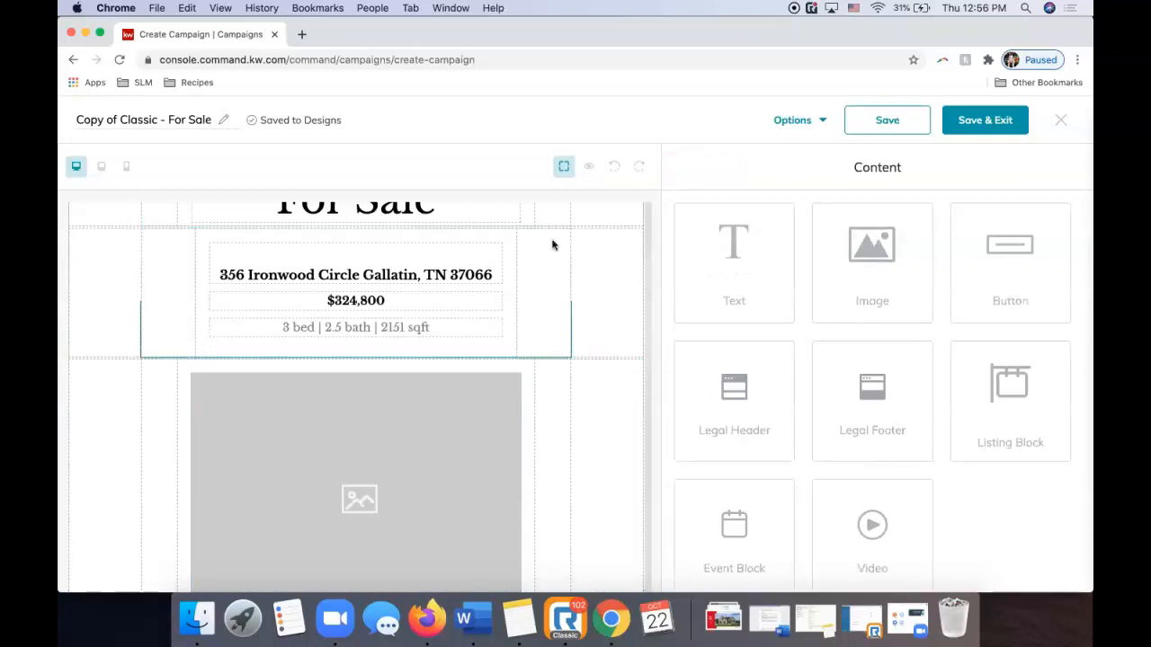
Open the replace options for the main photo placeholder and look through listing photos.
scroll(405, 347, down, 4)
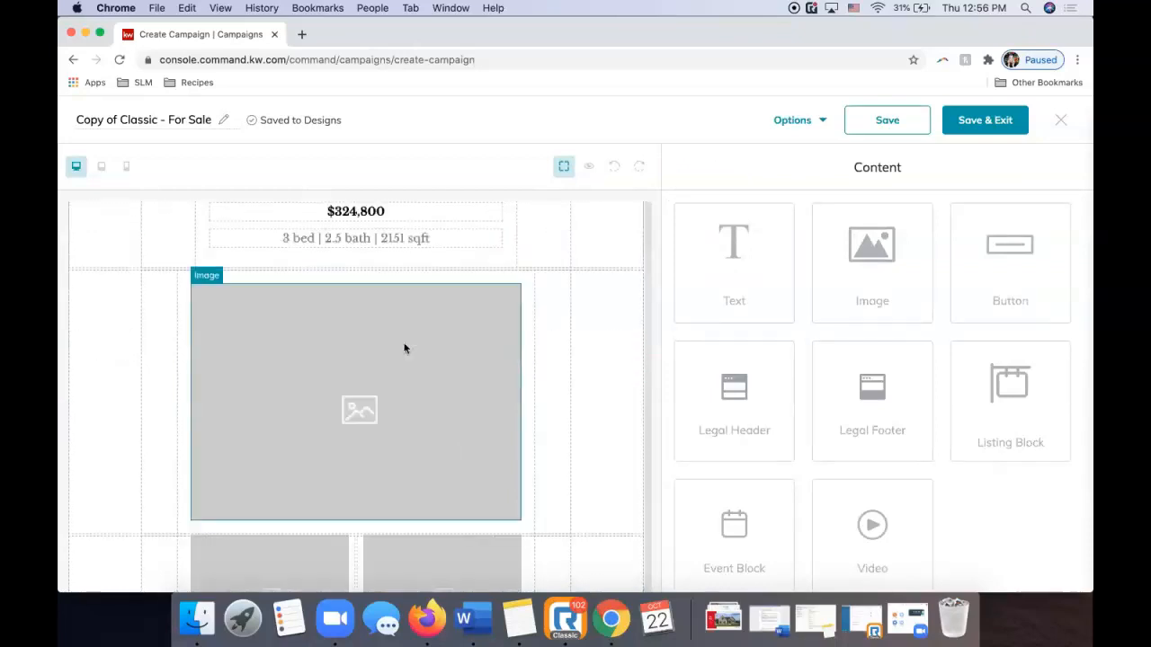
click(391, 325)
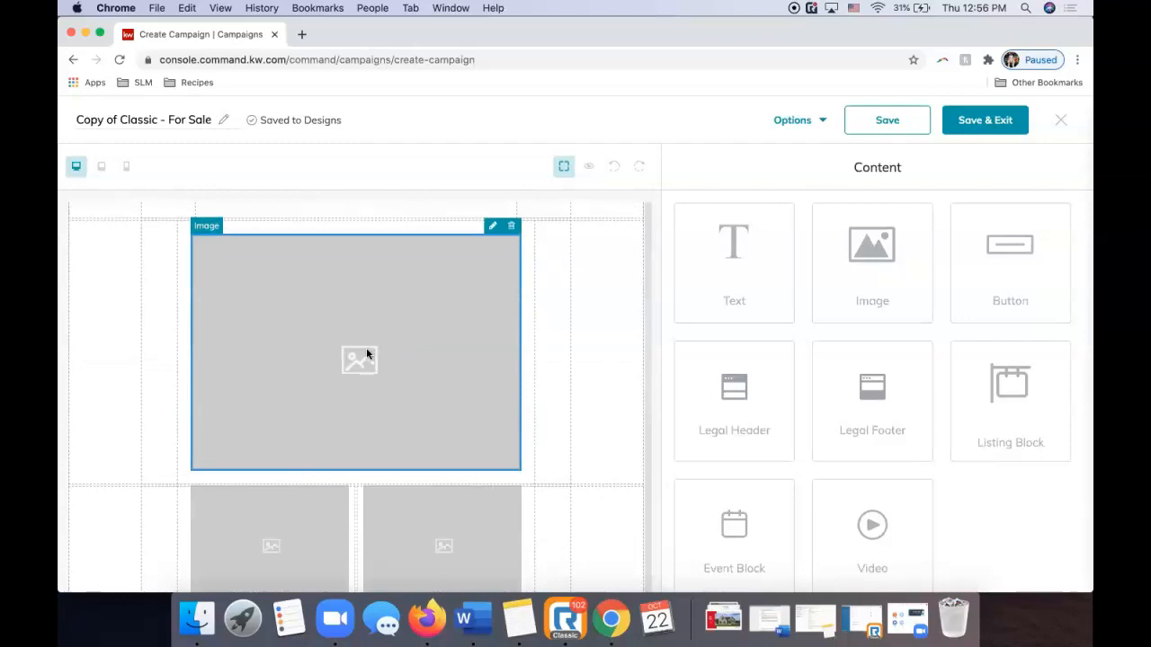
click(493, 226)
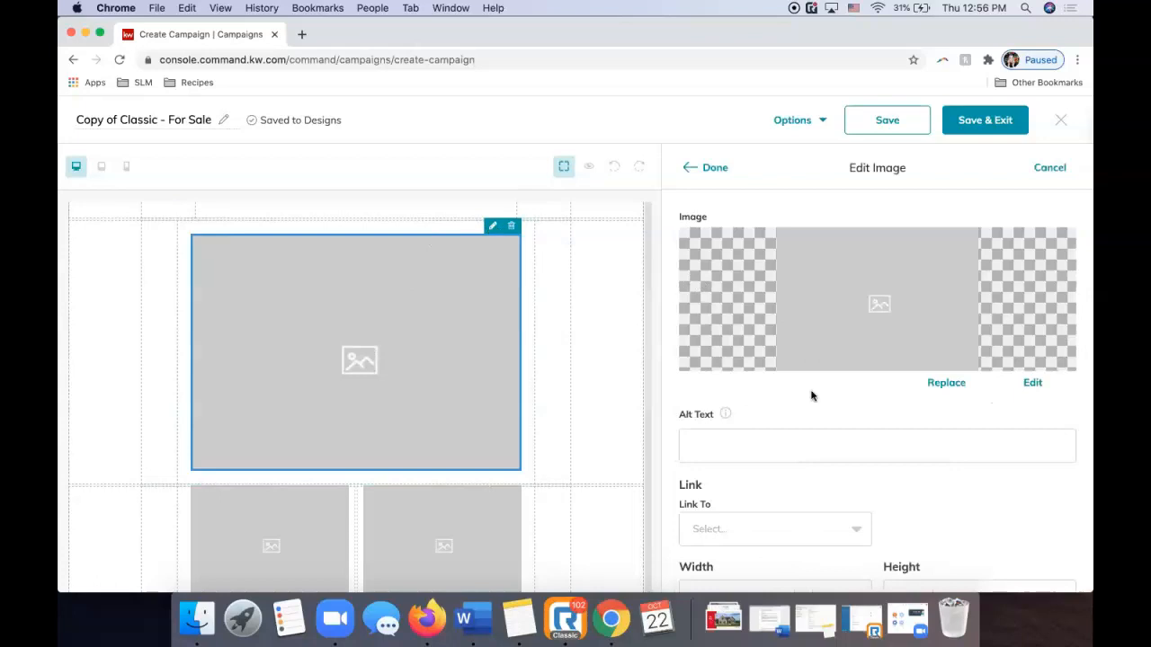
scroll(809, 398, down, 2)
scroll(808, 401, up, 2)
click(937, 383)
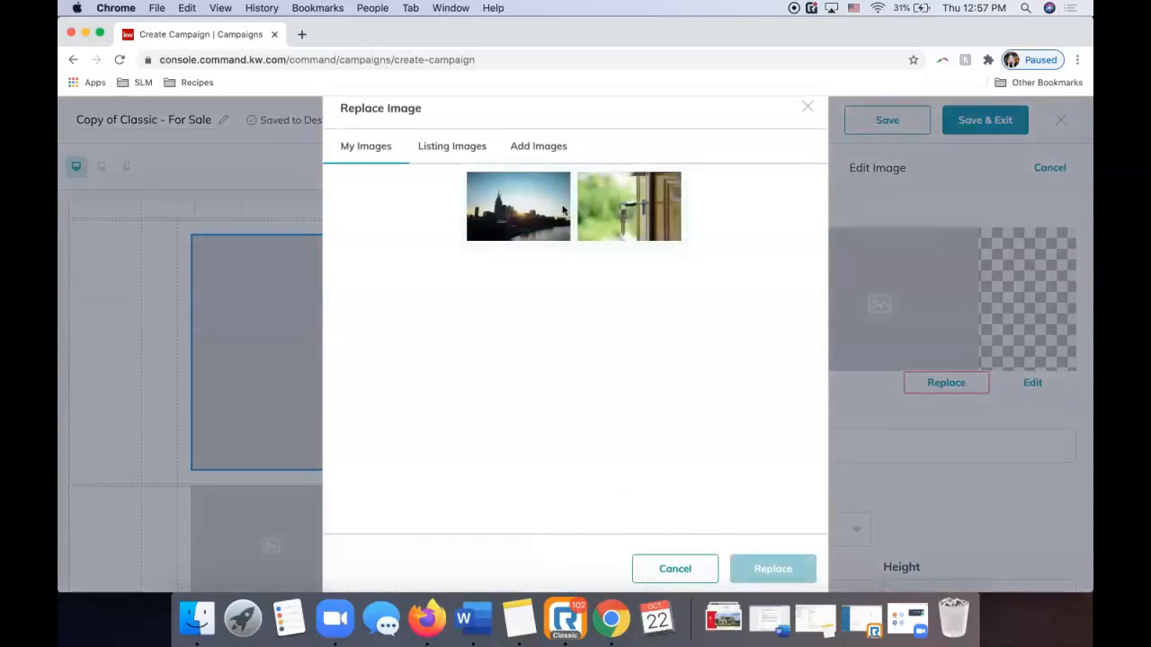
click(474, 155)
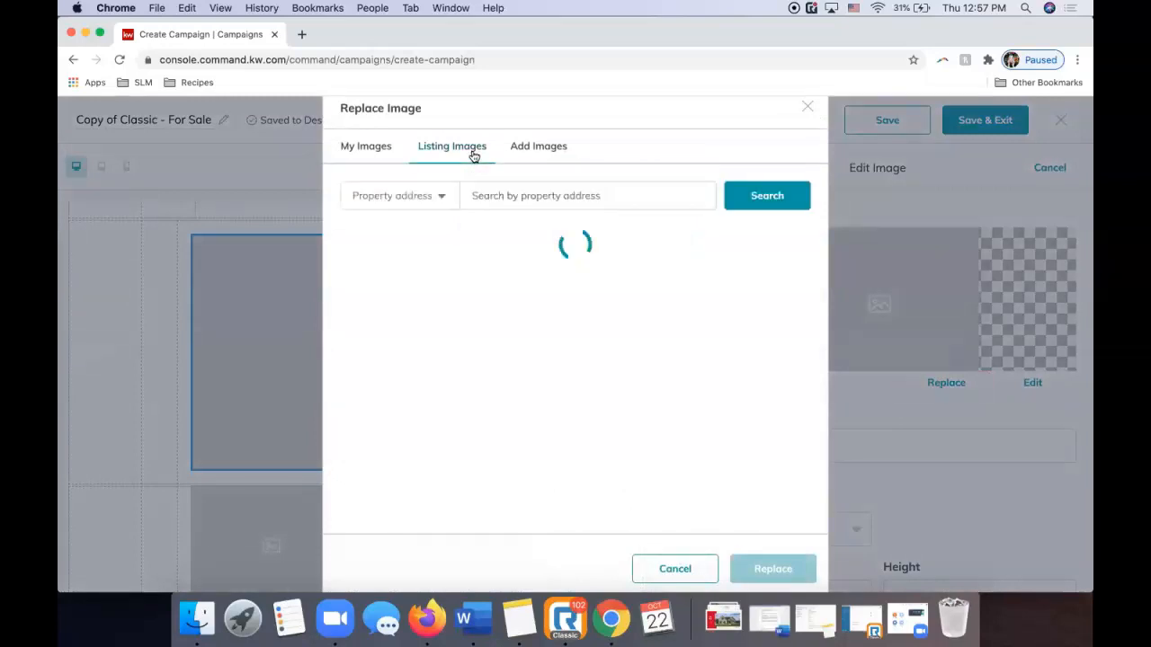
click(508, 197)
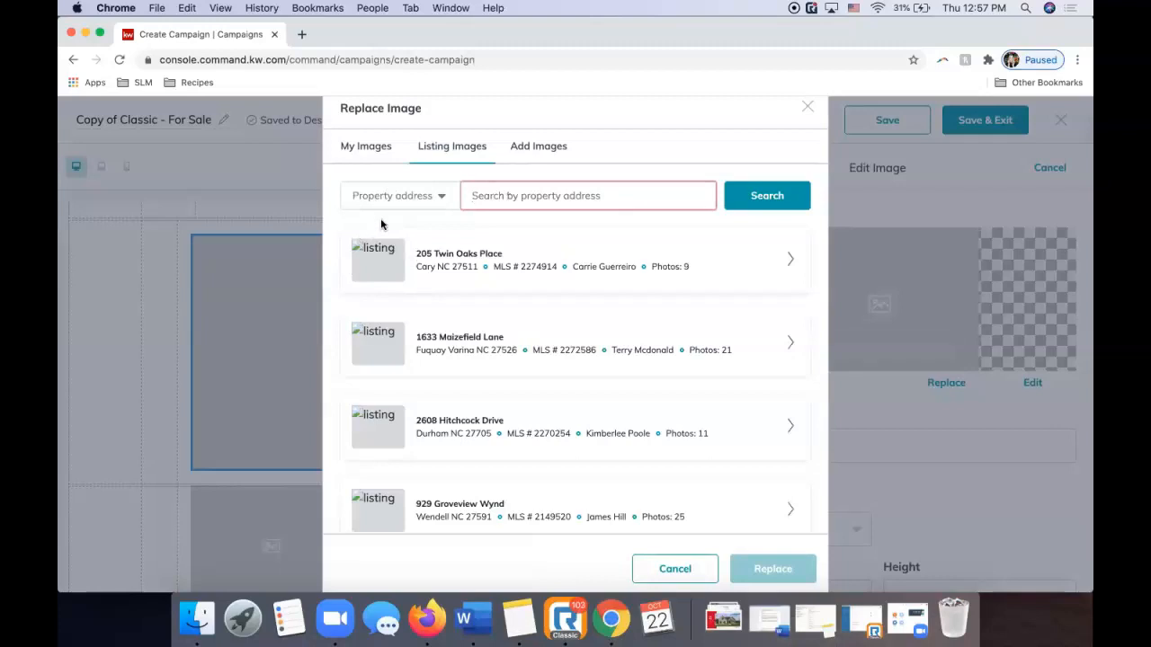
Upload ironwood 1.jpg and choose it as the main image replacement.
click(538, 151)
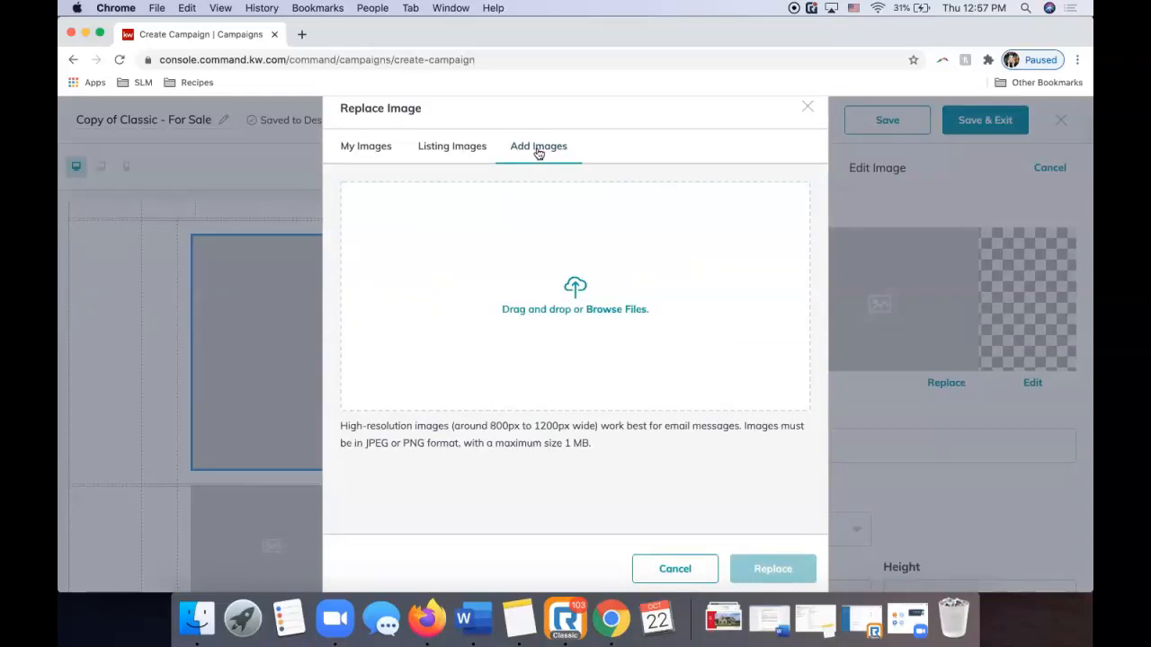
click(584, 293)
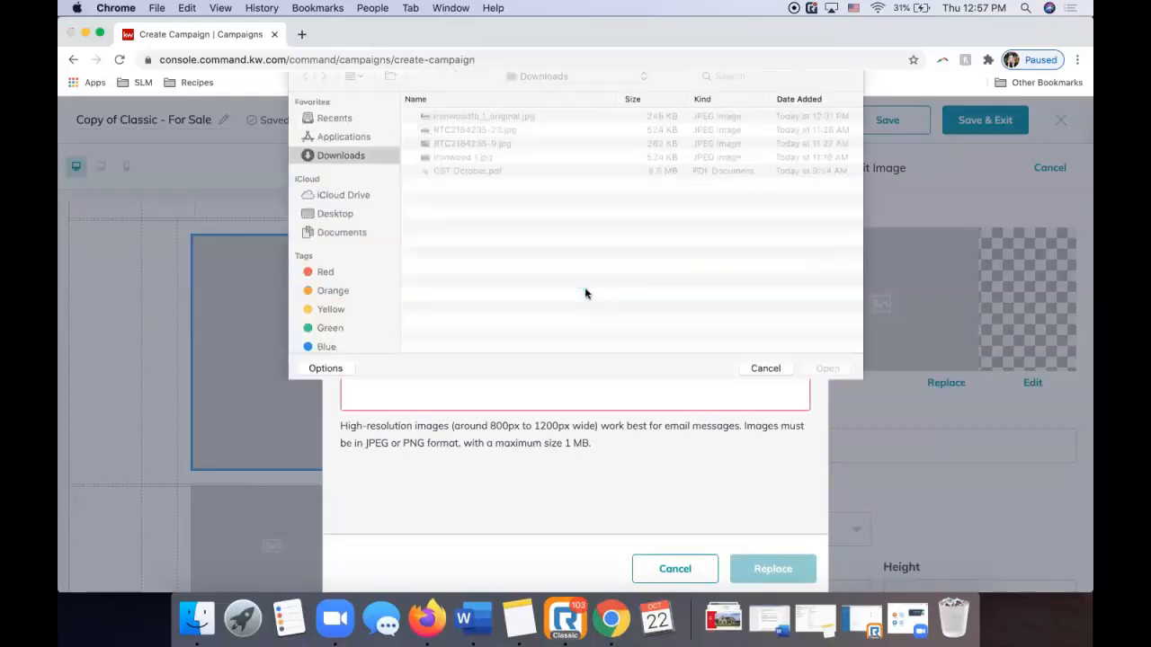
click(464, 169)
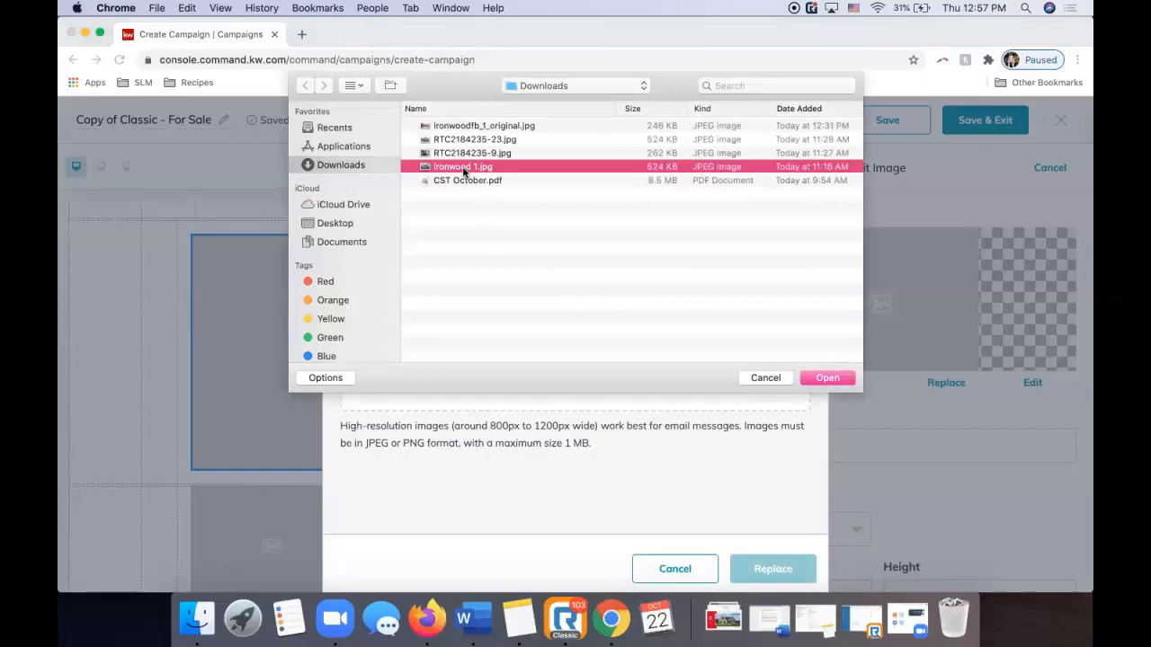
double_click(464, 169)
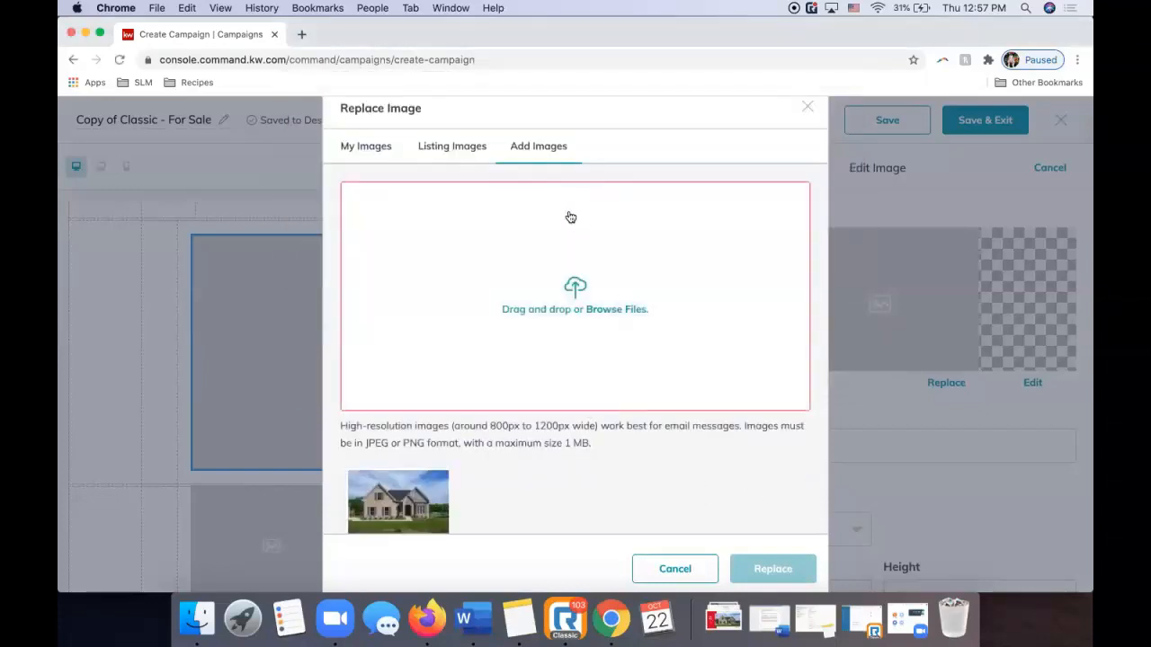
scroll(488, 382, down, 1)
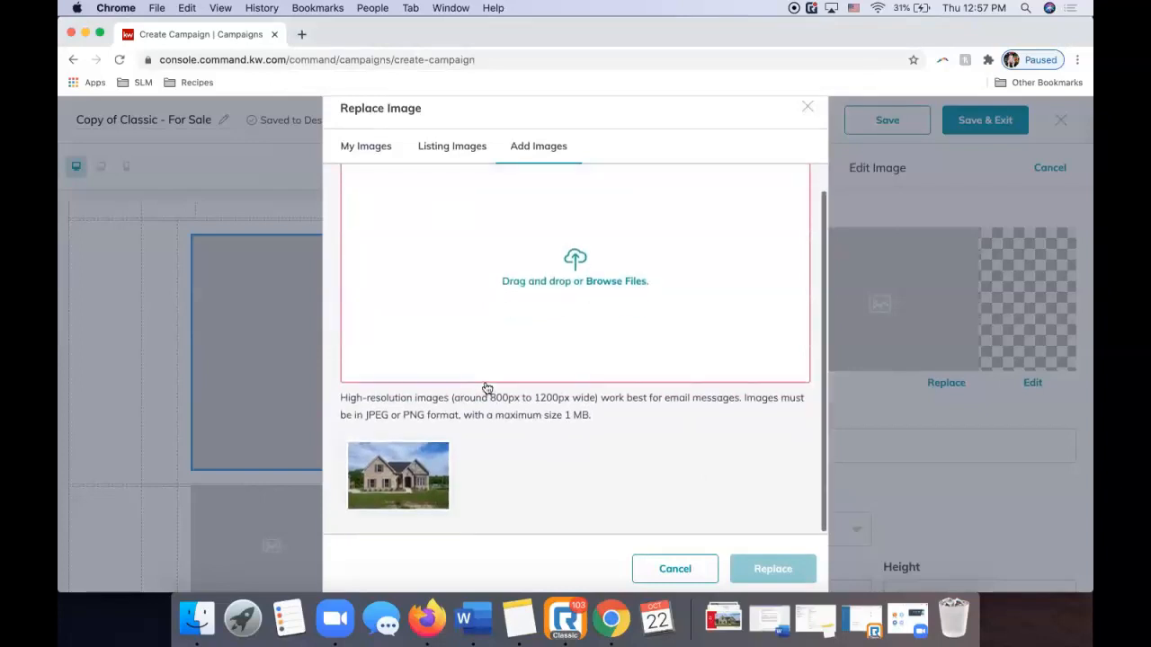
click(404, 484)
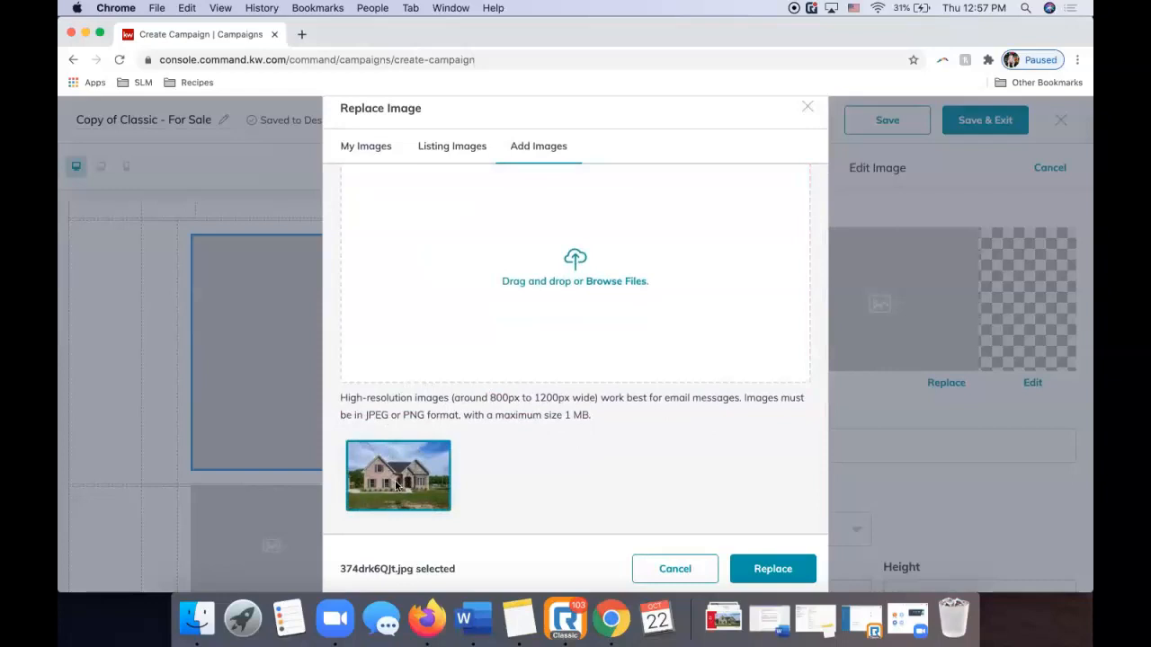
click(766, 572)
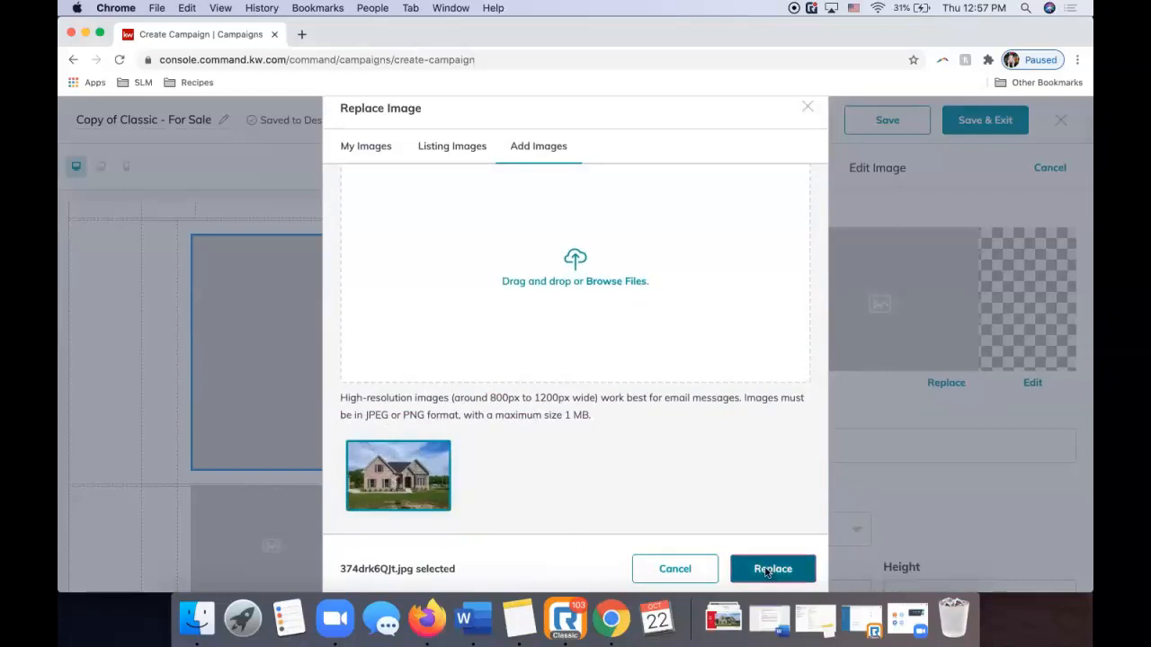
Finish the main house-front image without adding a link.
scroll(773, 431, down, 3)
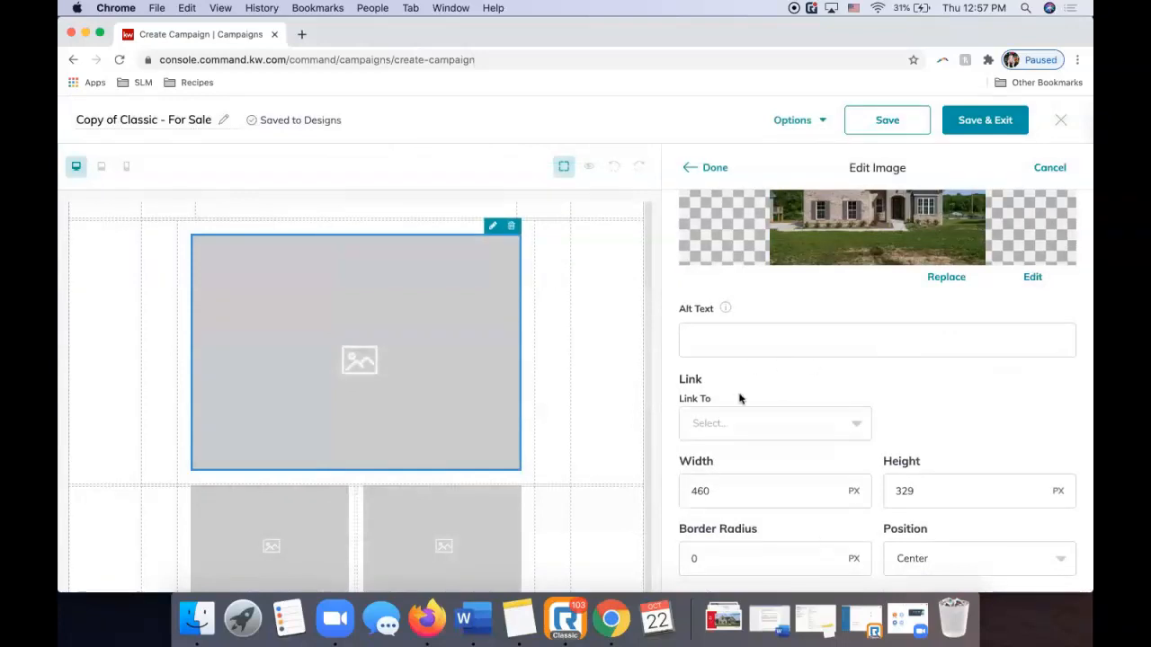
scroll(762, 381, up, 3)
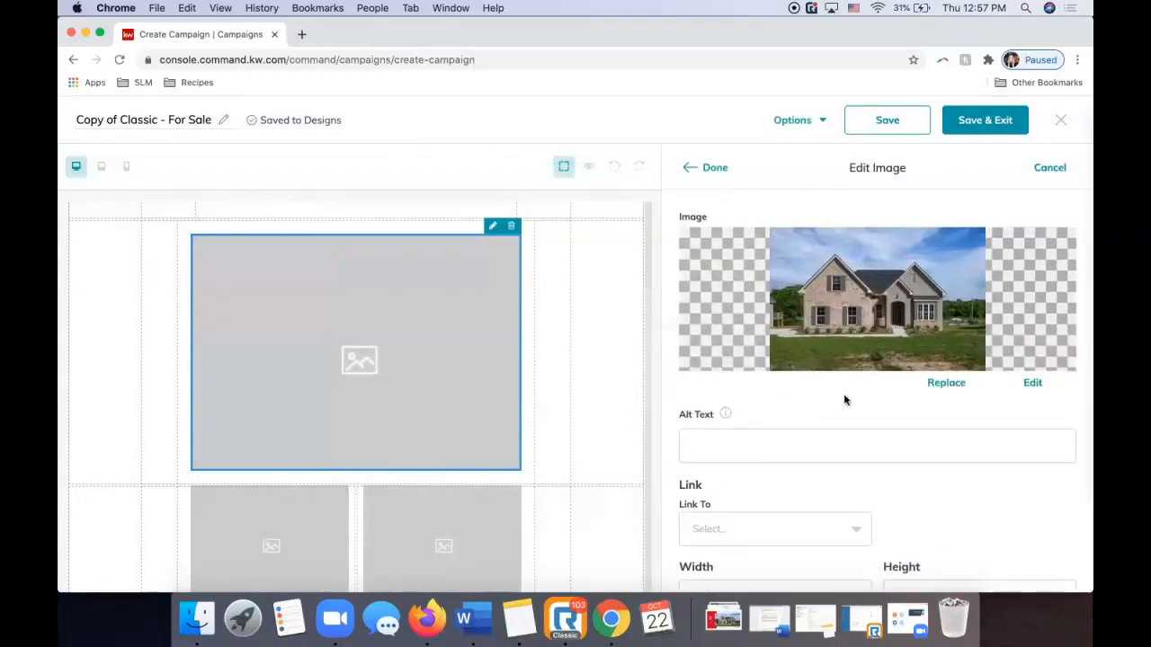
scroll(805, 438, down, 2)
click(774, 444)
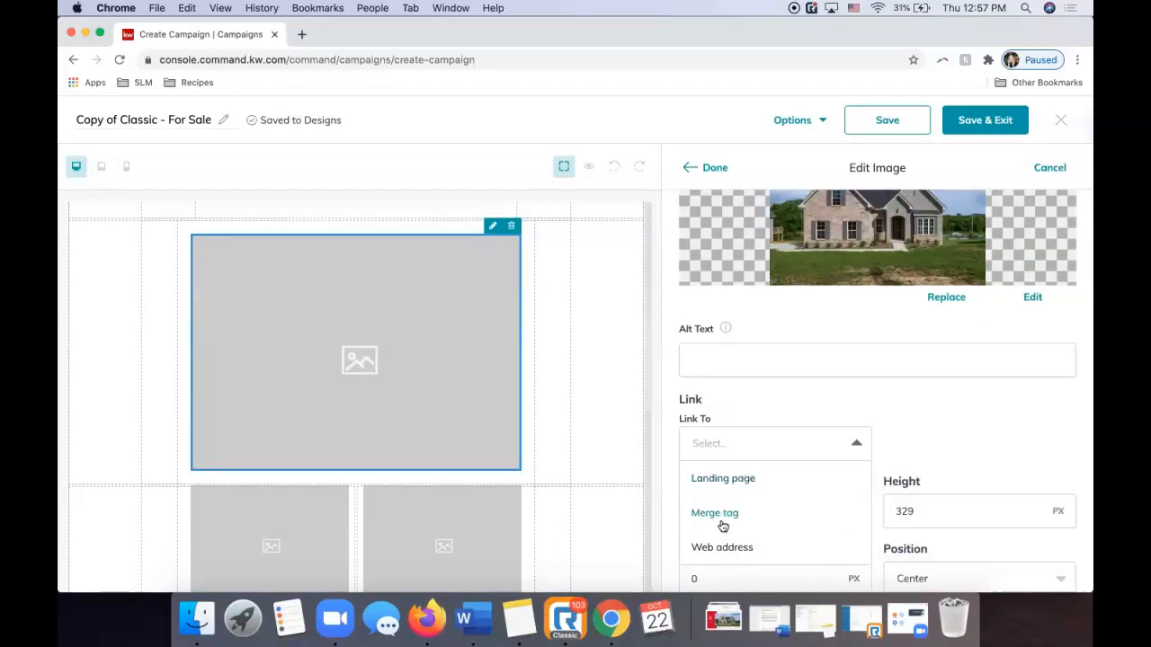
click(871, 402)
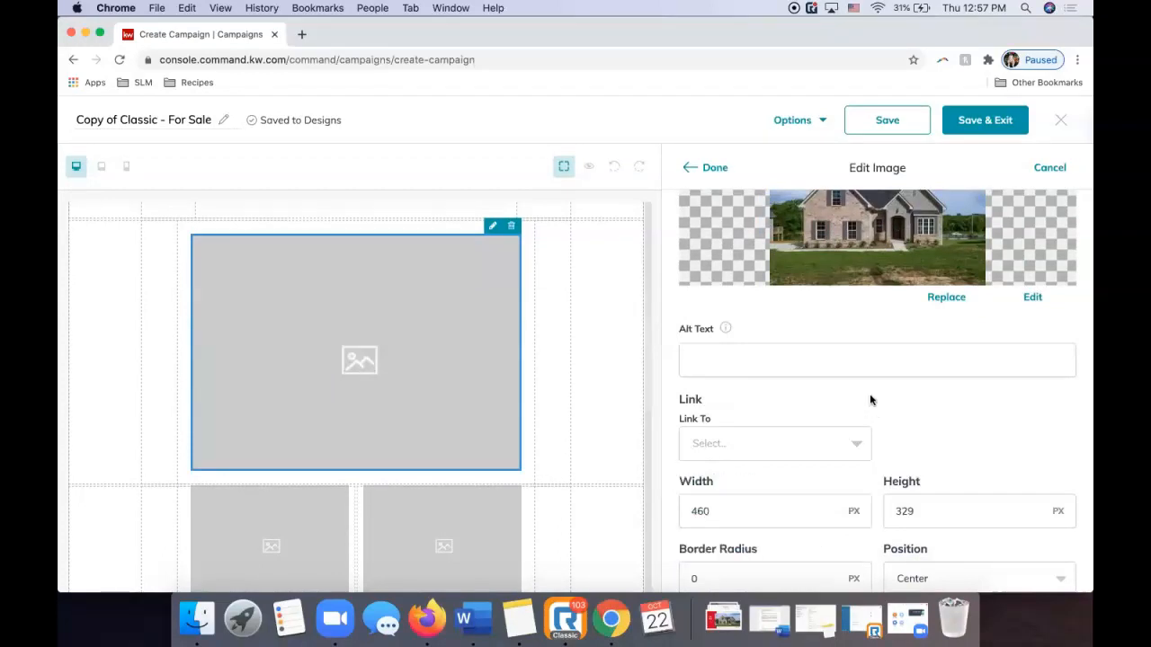
scroll(870, 400, up, 2)
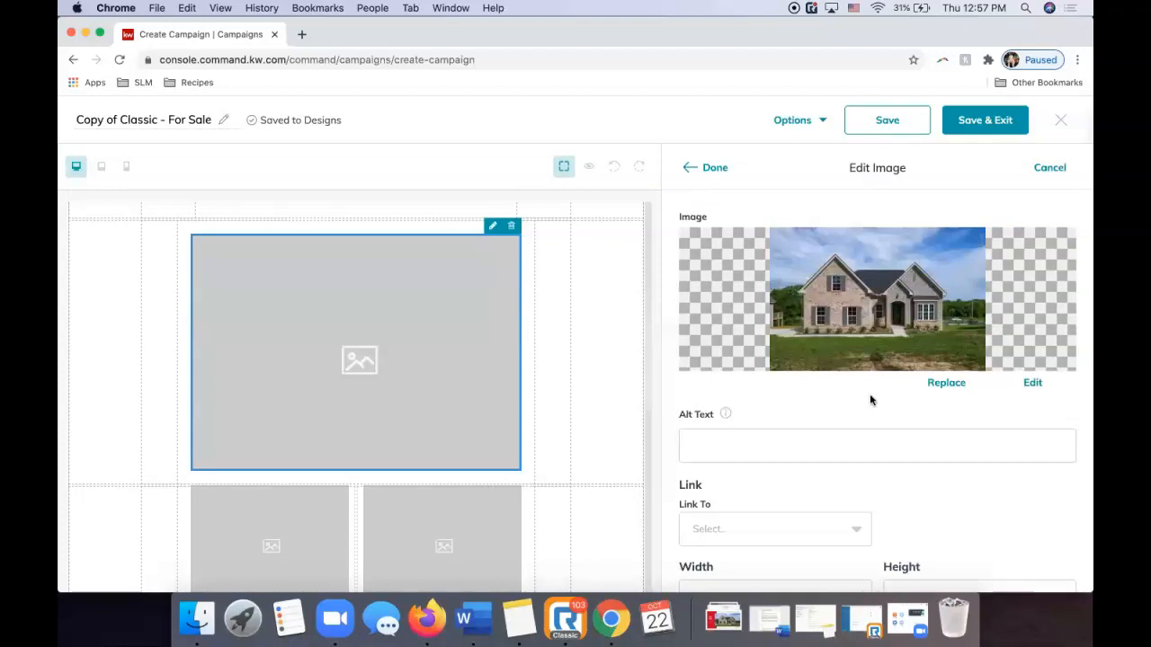
click(716, 168)
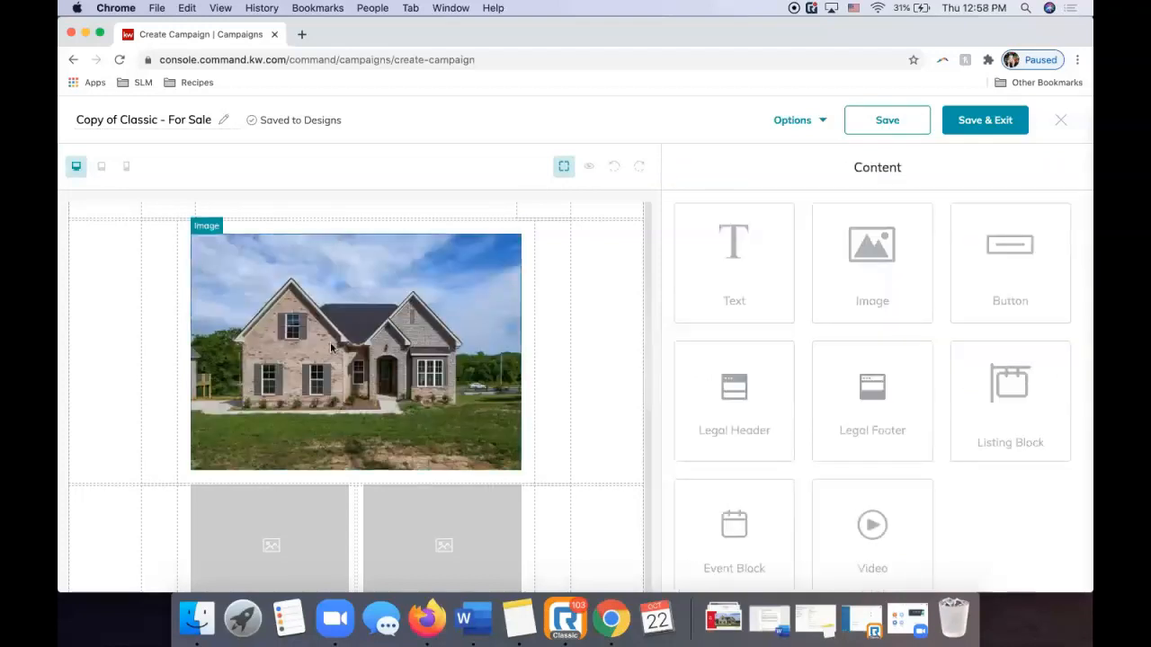
Upload RTC2184235-9.jpg and place the kitchen photo in the left small image cell.
scroll(330, 342, down, 4)
click(289, 400)
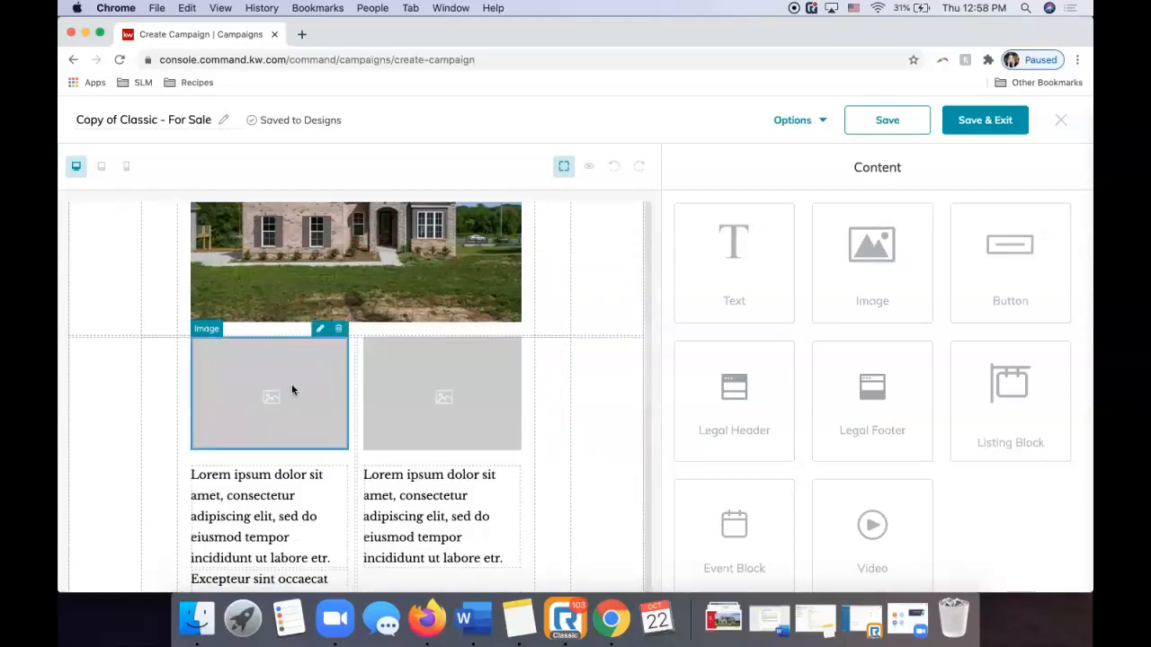
click(319, 329)
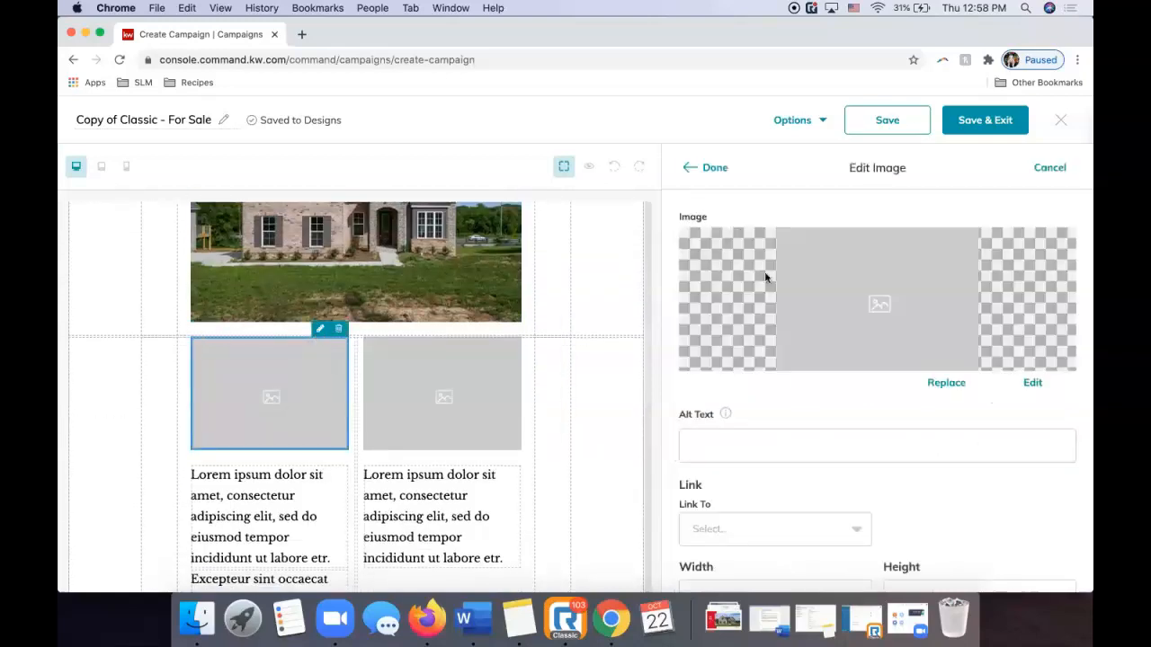
click(935, 382)
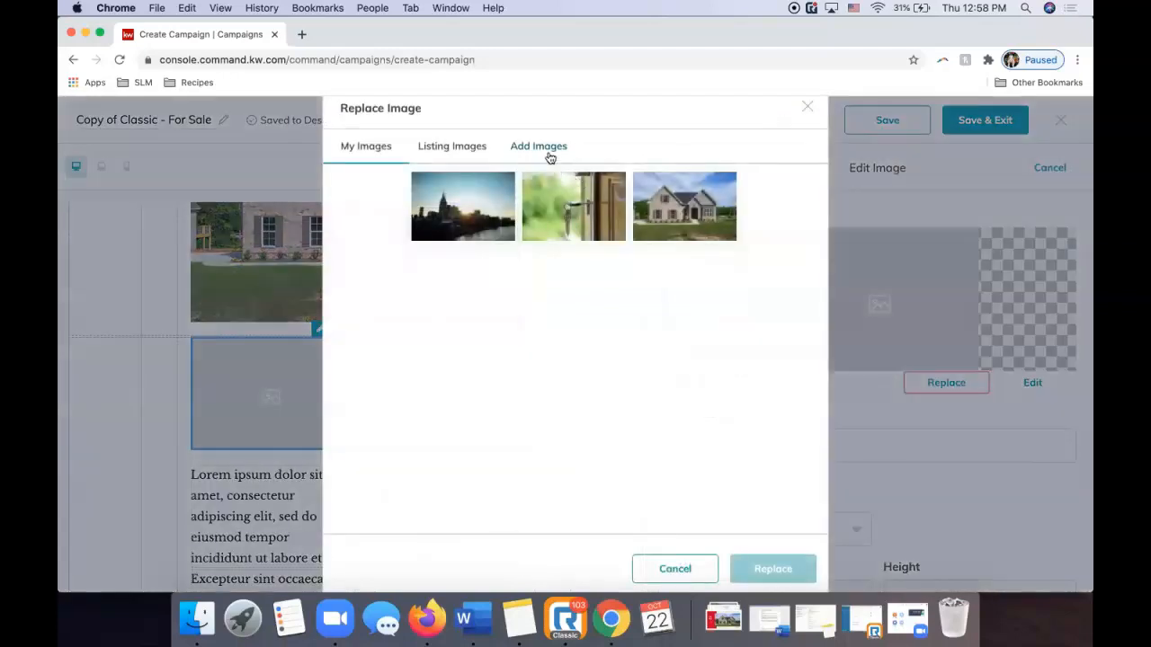
click(548, 152)
click(574, 288)
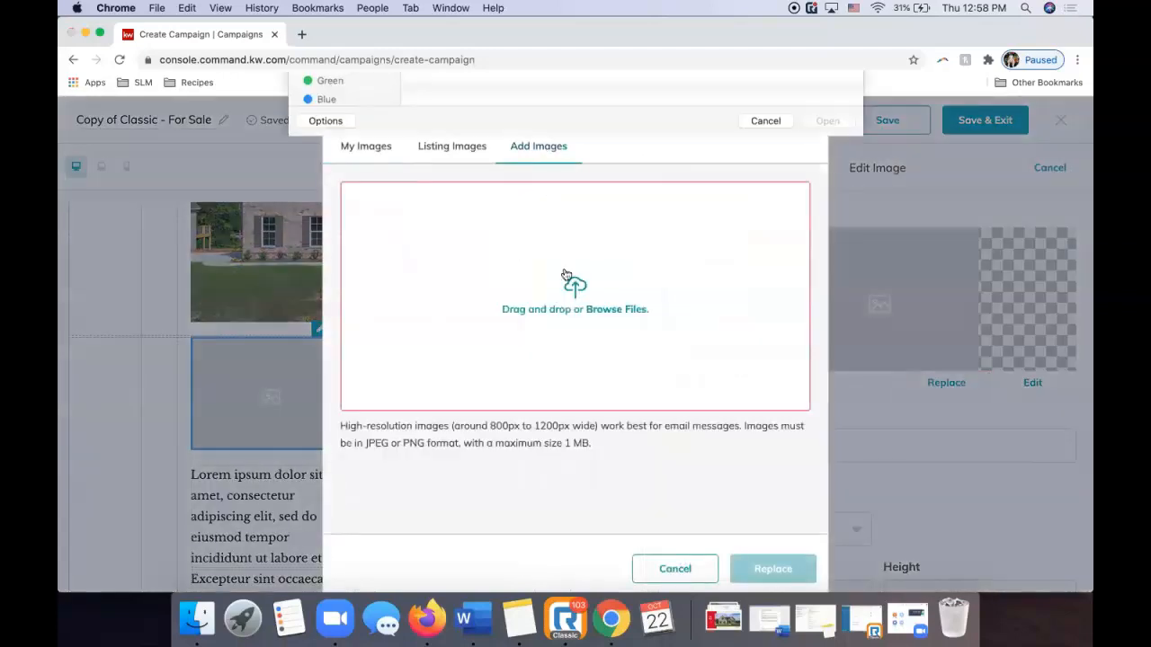
double_click(481, 154)
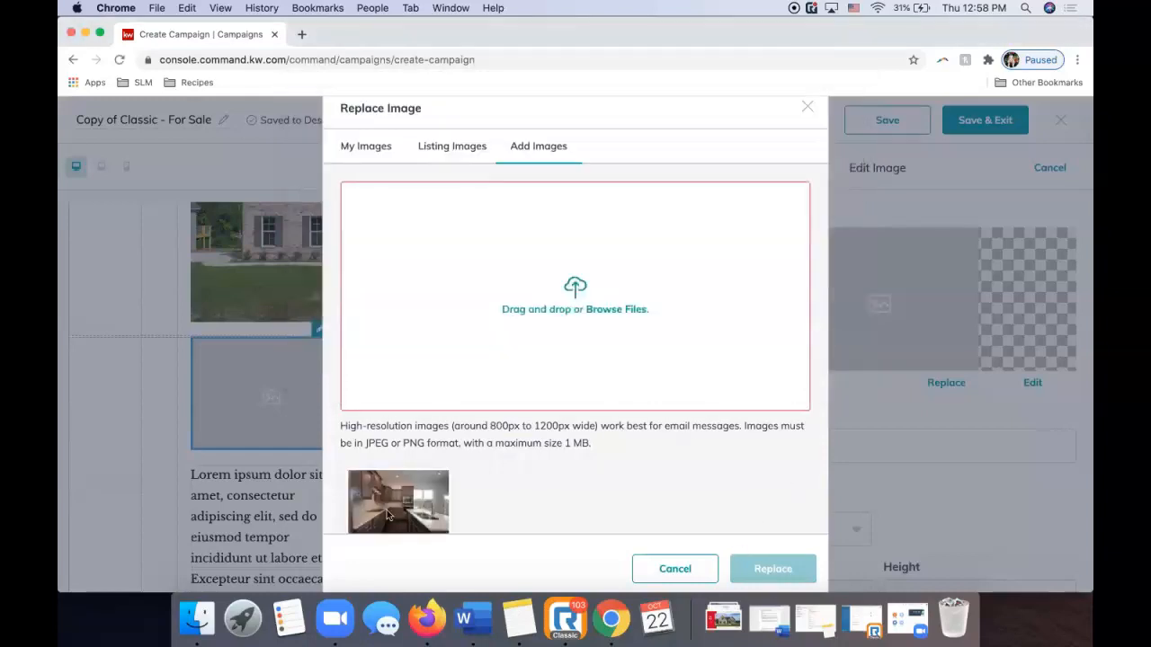
click(388, 514)
click(771, 569)
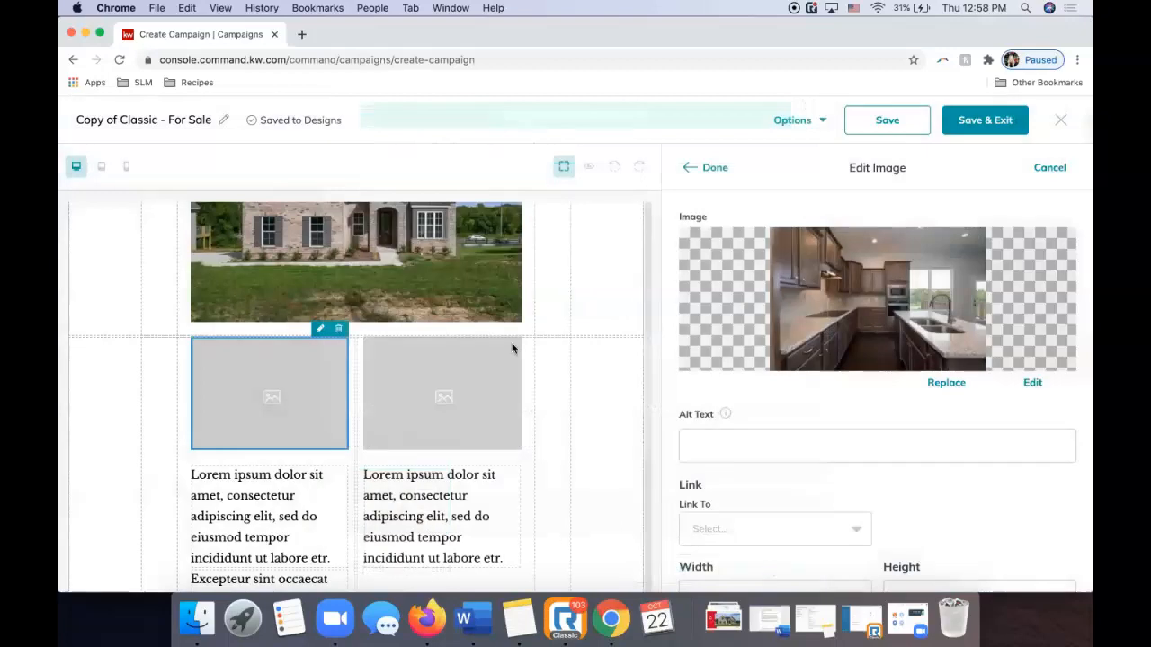
click(708, 170)
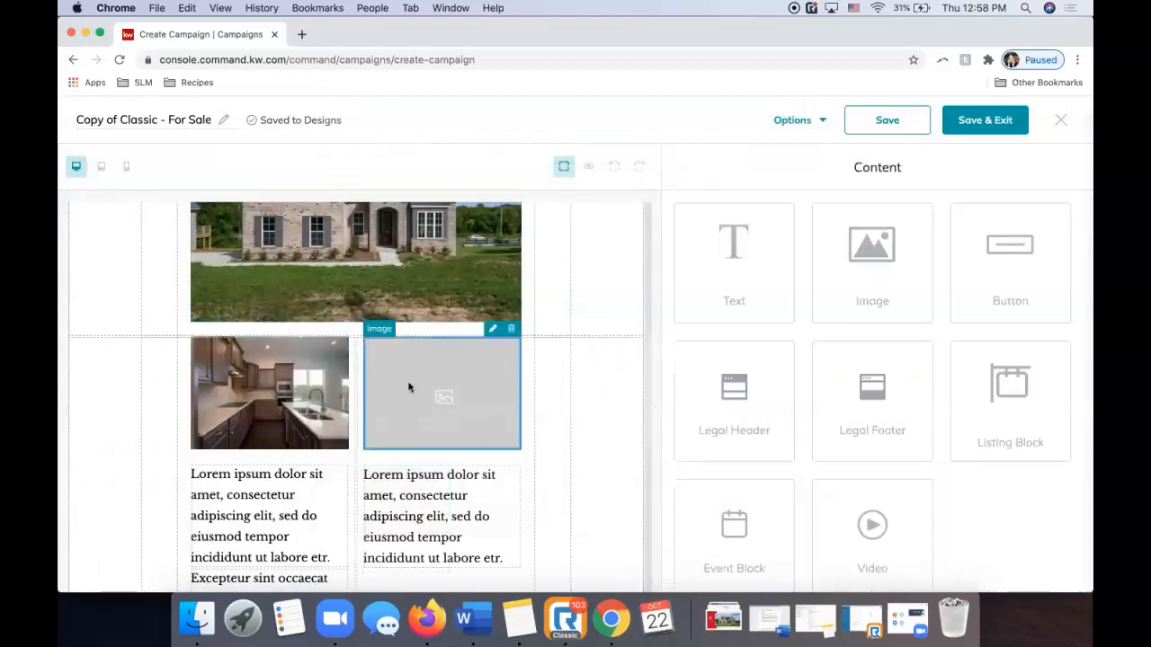
Upload RTC2184235-23.jpg and place the rear exterior photo in the right cell.
click(451, 346)
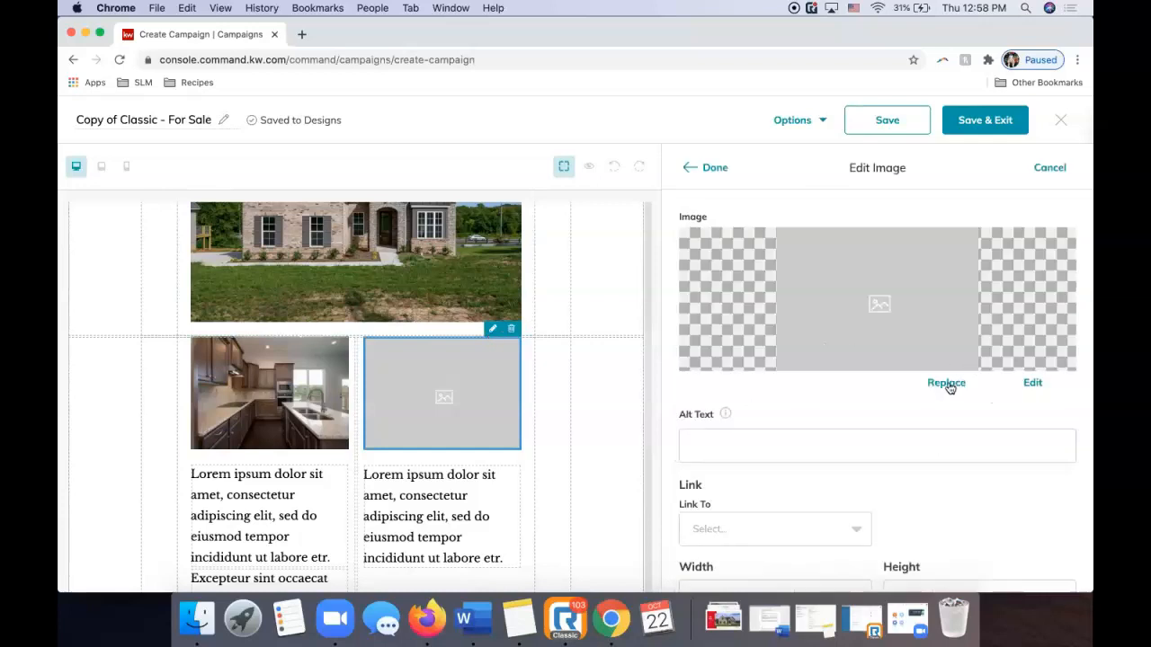
click(948, 384)
click(520, 149)
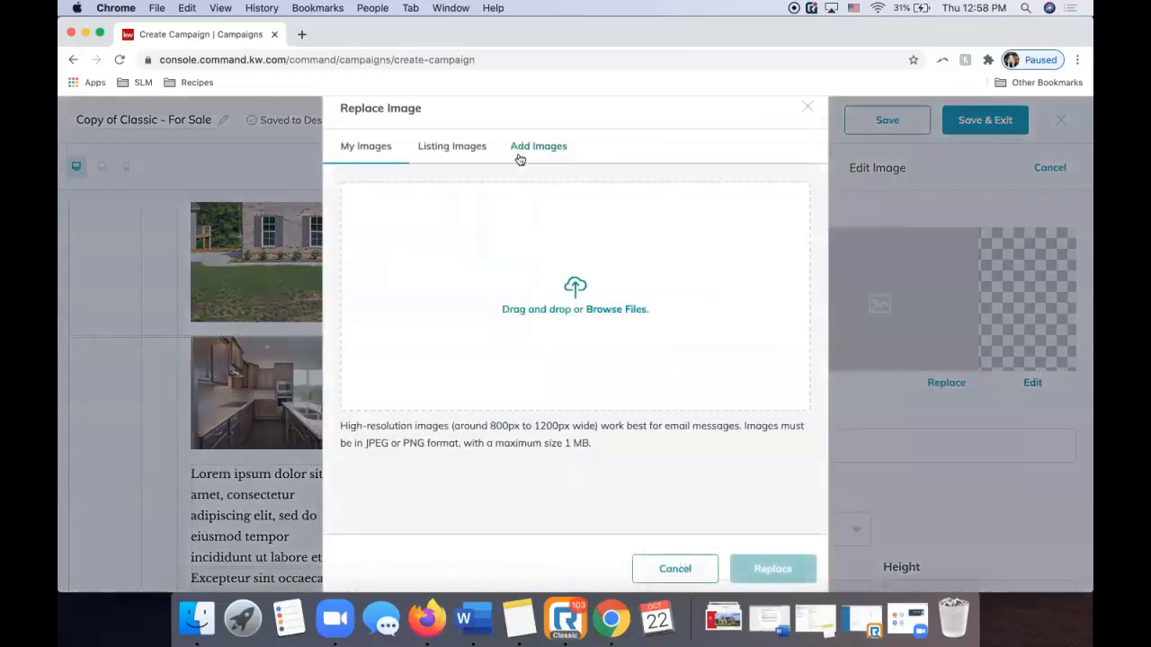
click(552, 285)
click(447, 141)
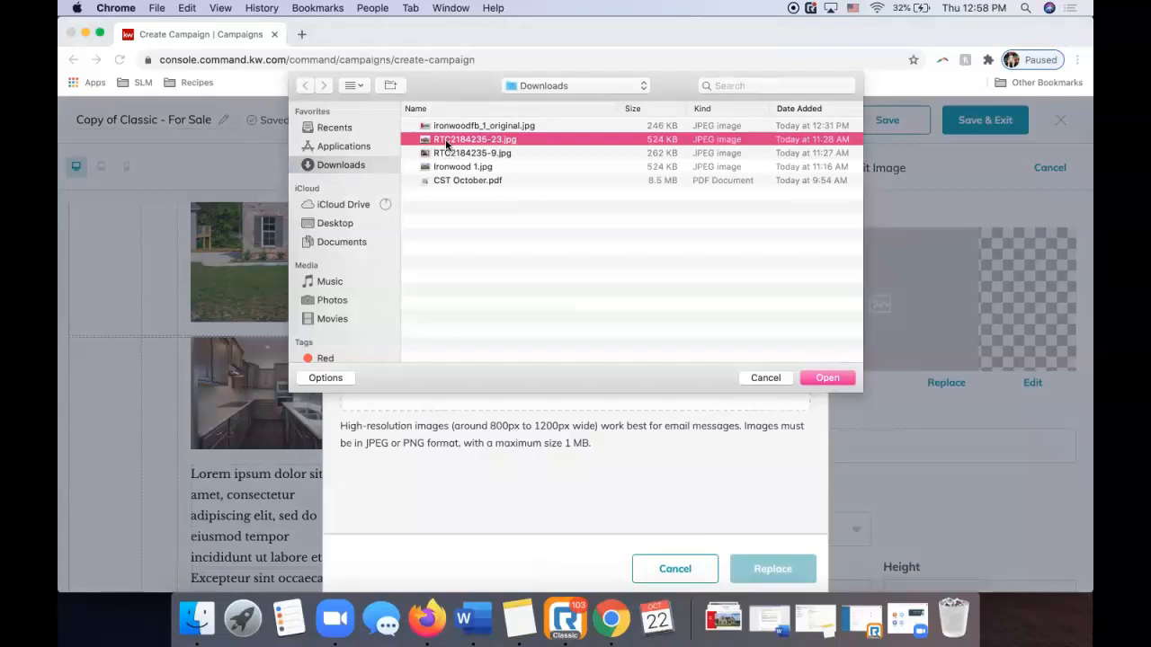
double_click(446, 142)
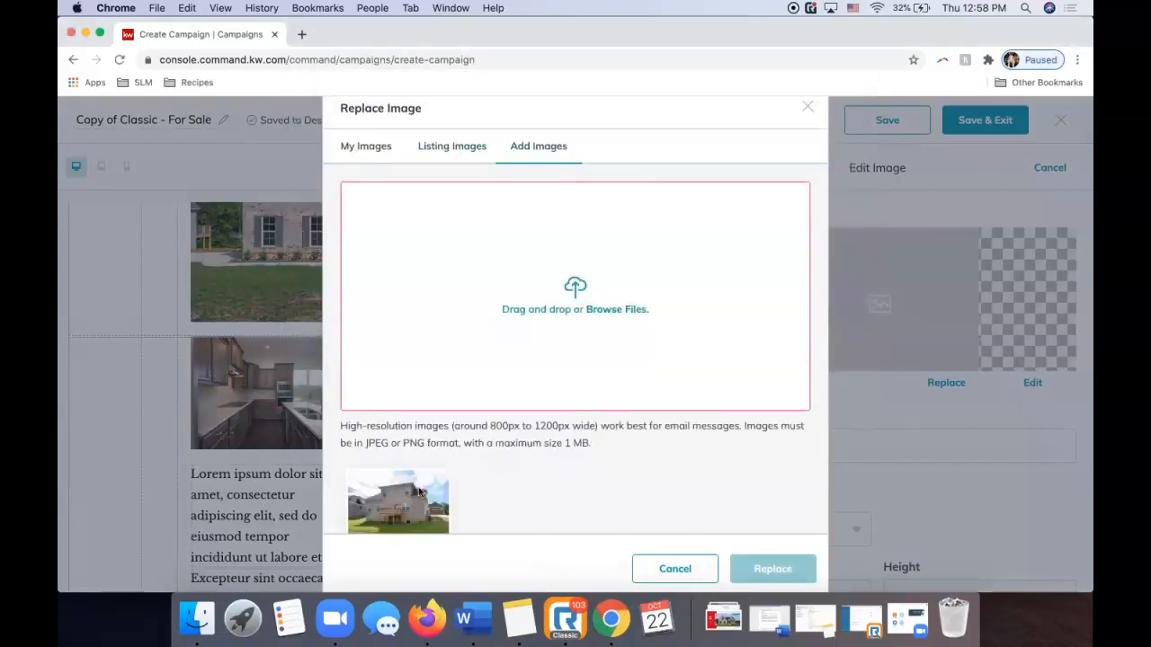
click(419, 491)
click(765, 565)
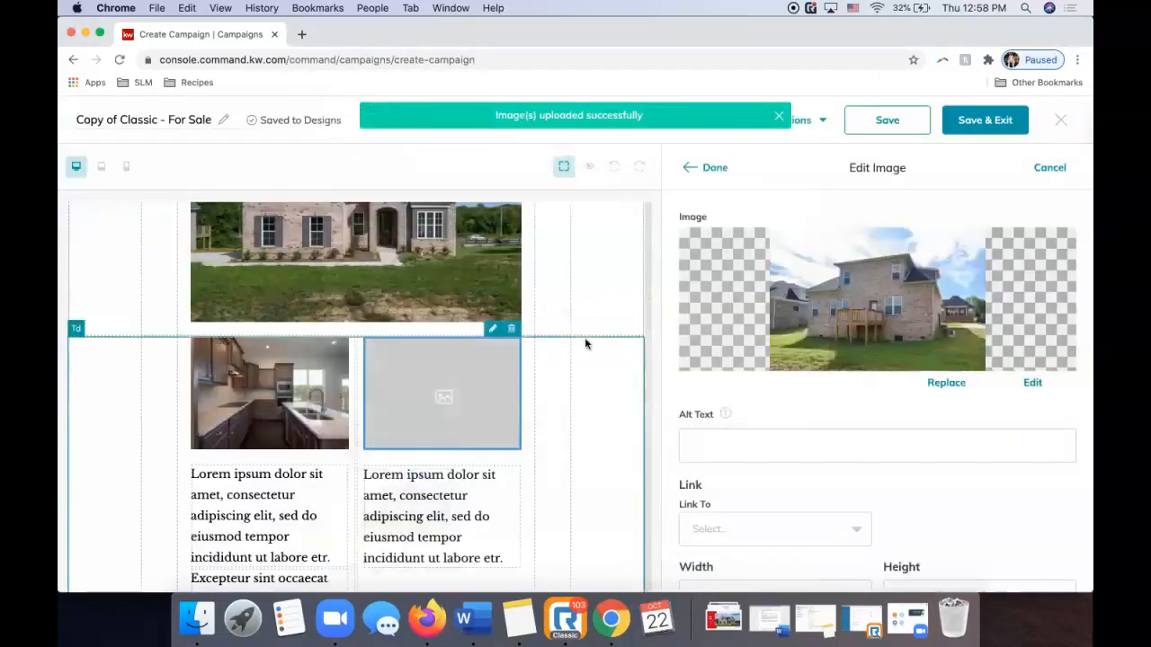
click(712, 168)
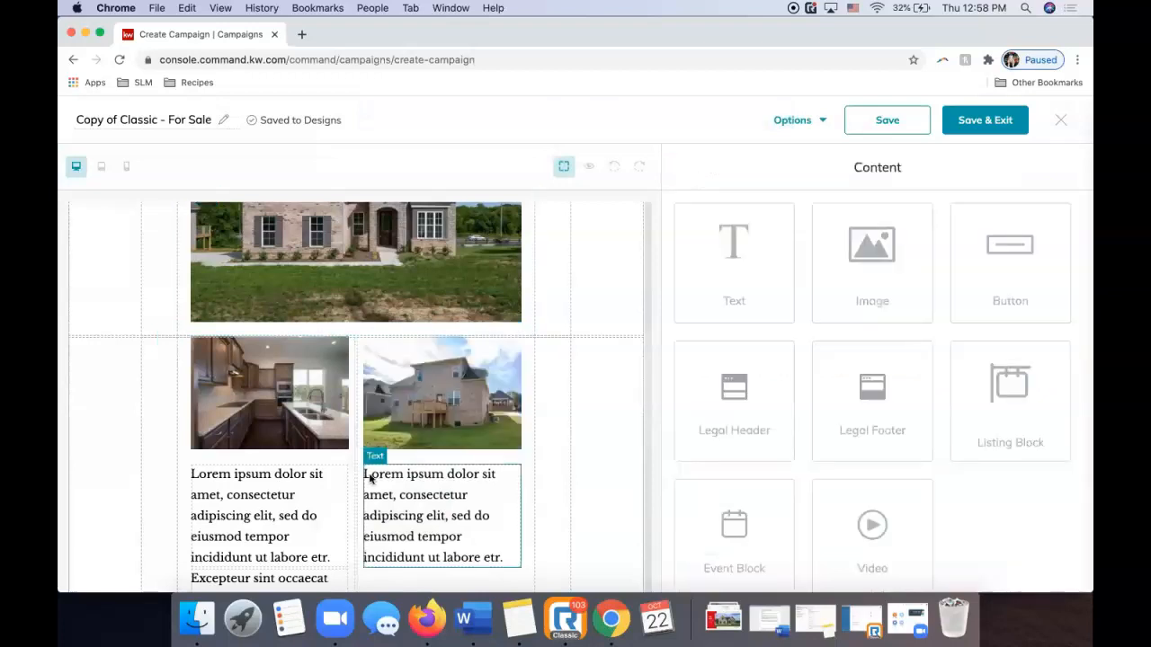
Copy the property description text from the listing details page.
scroll(370, 478, up, 10)
scroll(441, 354, down, 10)
scroll(442, 357, down, 2)
scroll(444, 359, up, 4)
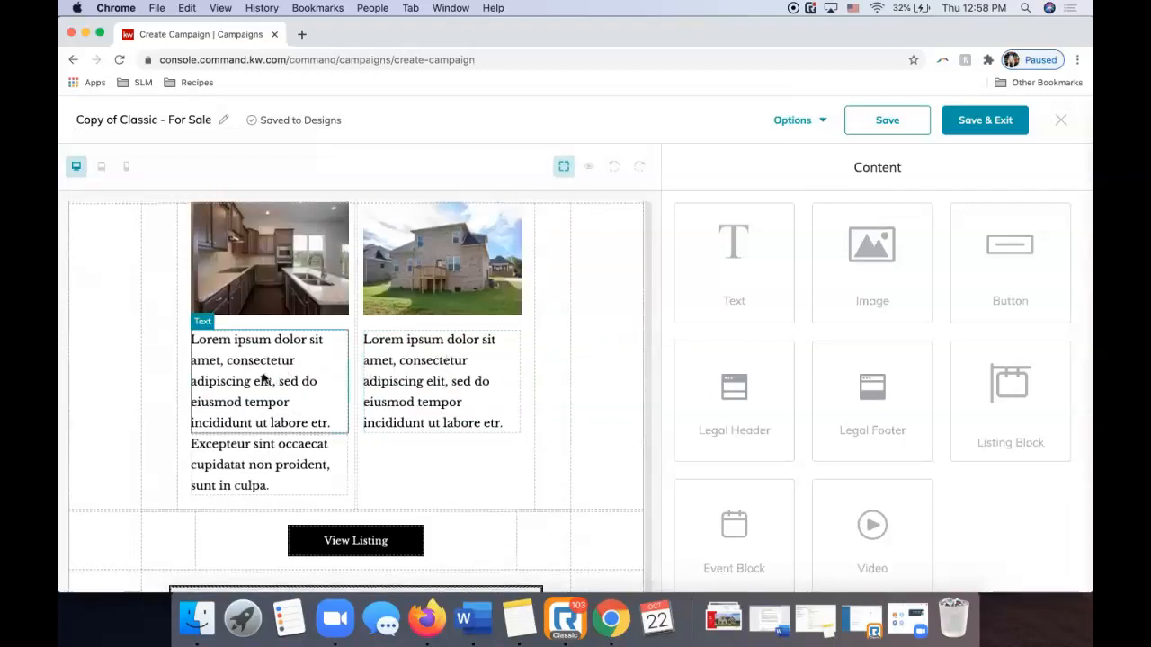
click(264, 379)
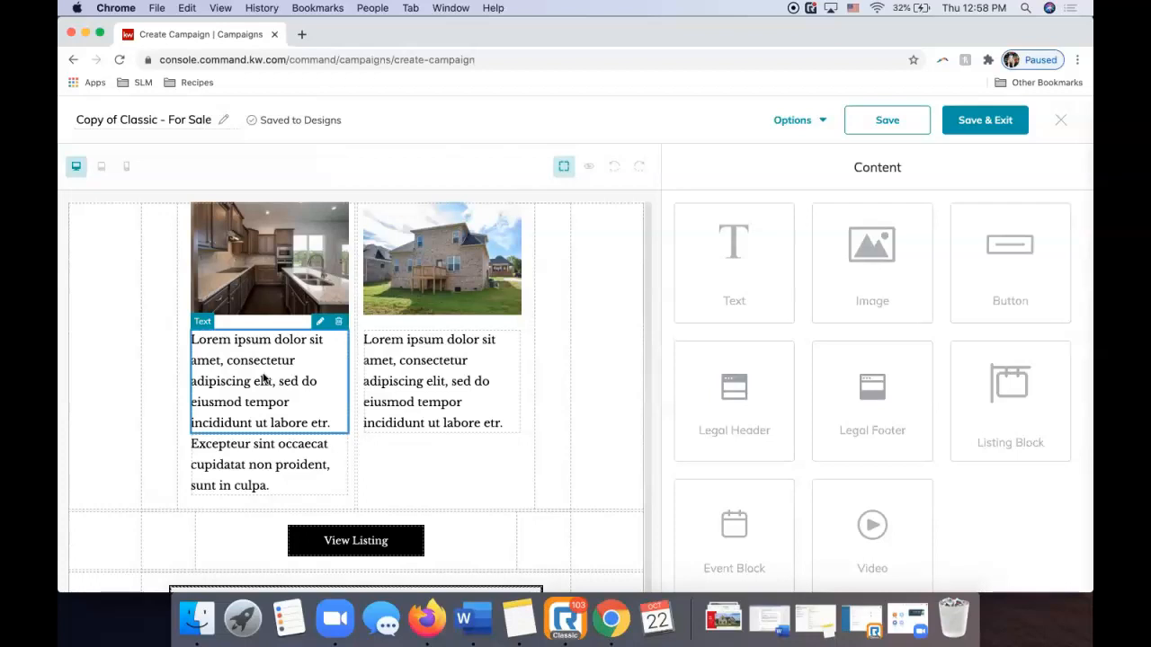
click(319, 321)
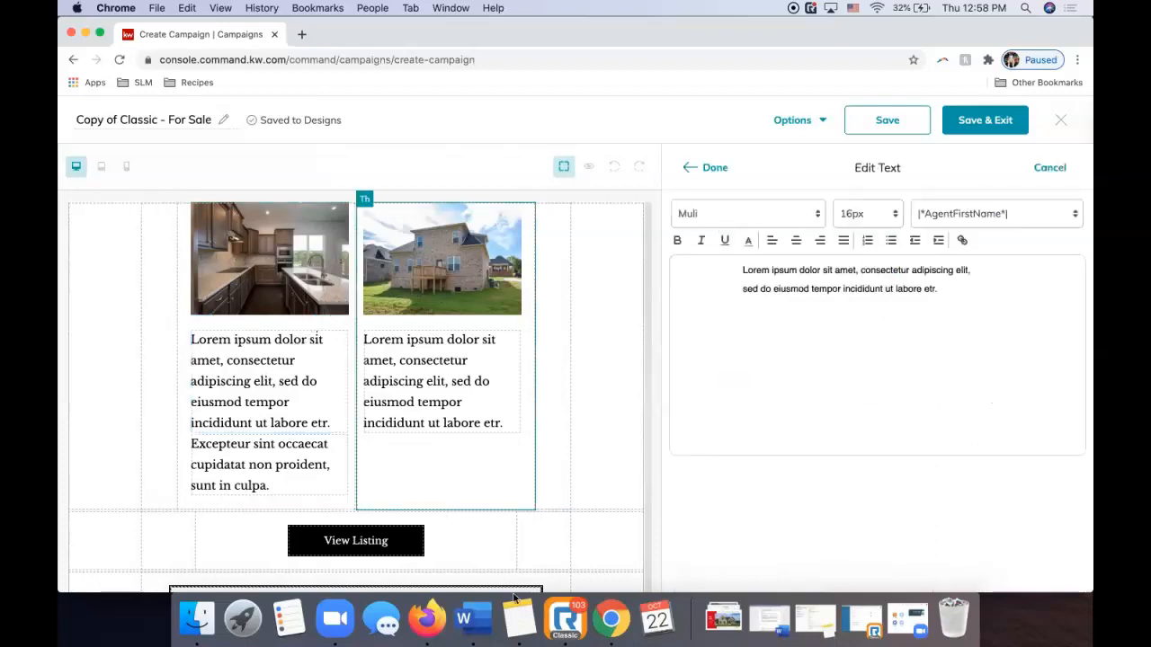
click(421, 621)
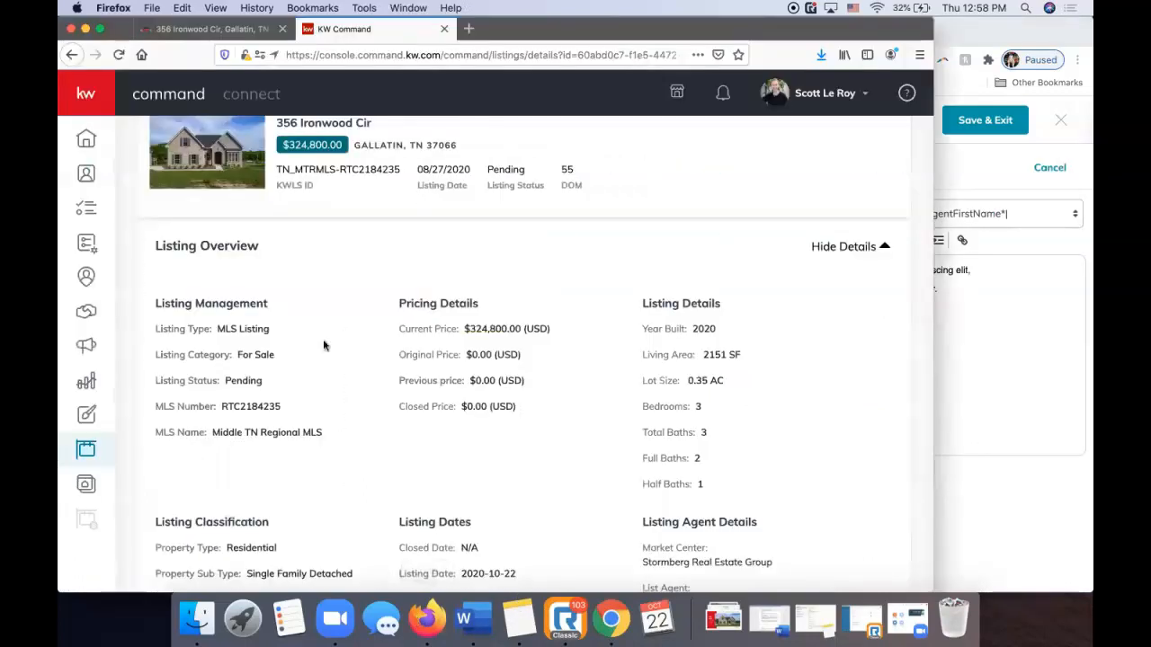
scroll(324, 346, up, 3)
scroll(334, 413, down, 10)
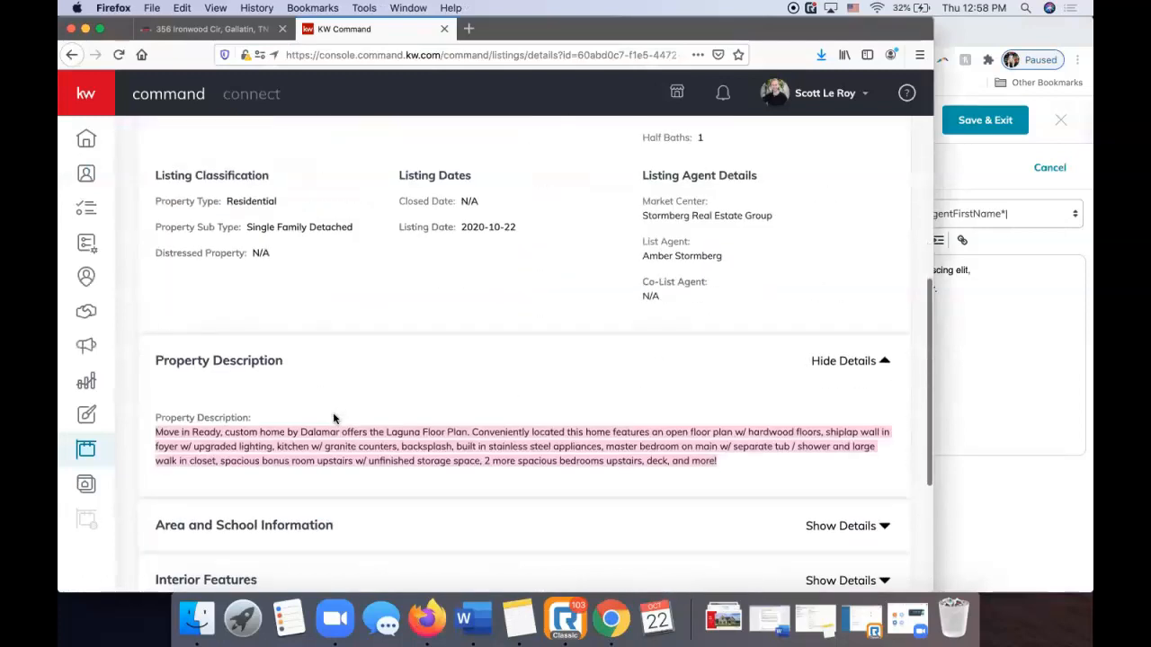
click(334, 418)
drag(155, 432, 583, 442)
drag(670, 432, 601, 447)
key(super+c)
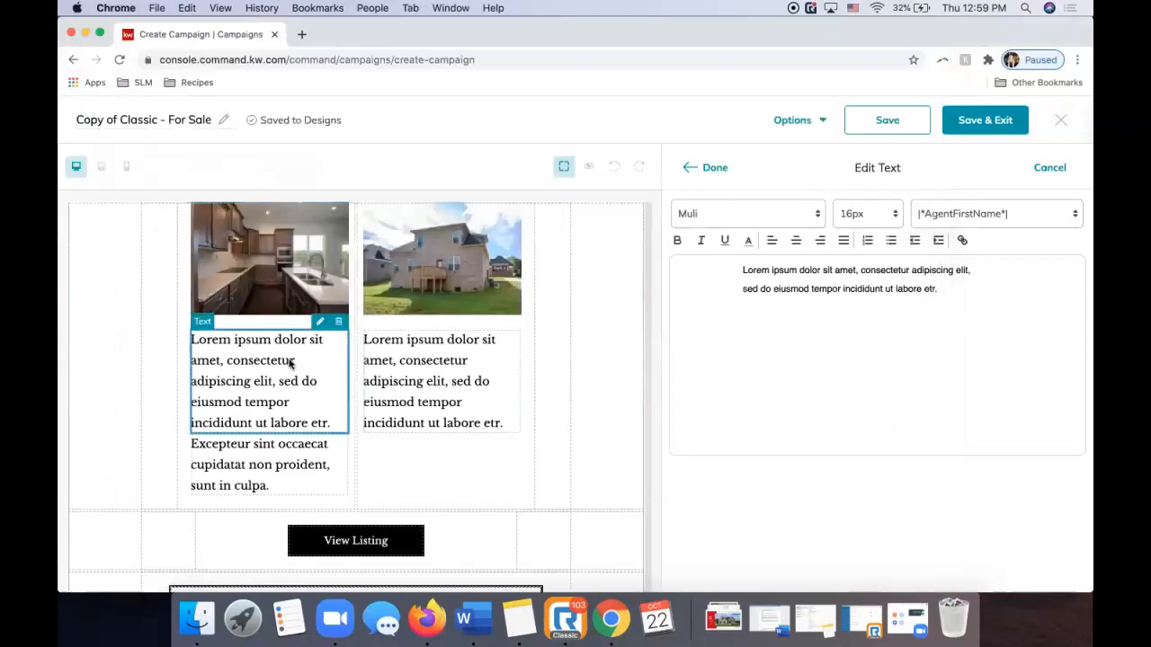
Delete the first Lorem placeholder text block.
click(814, 329)
key(super+a)
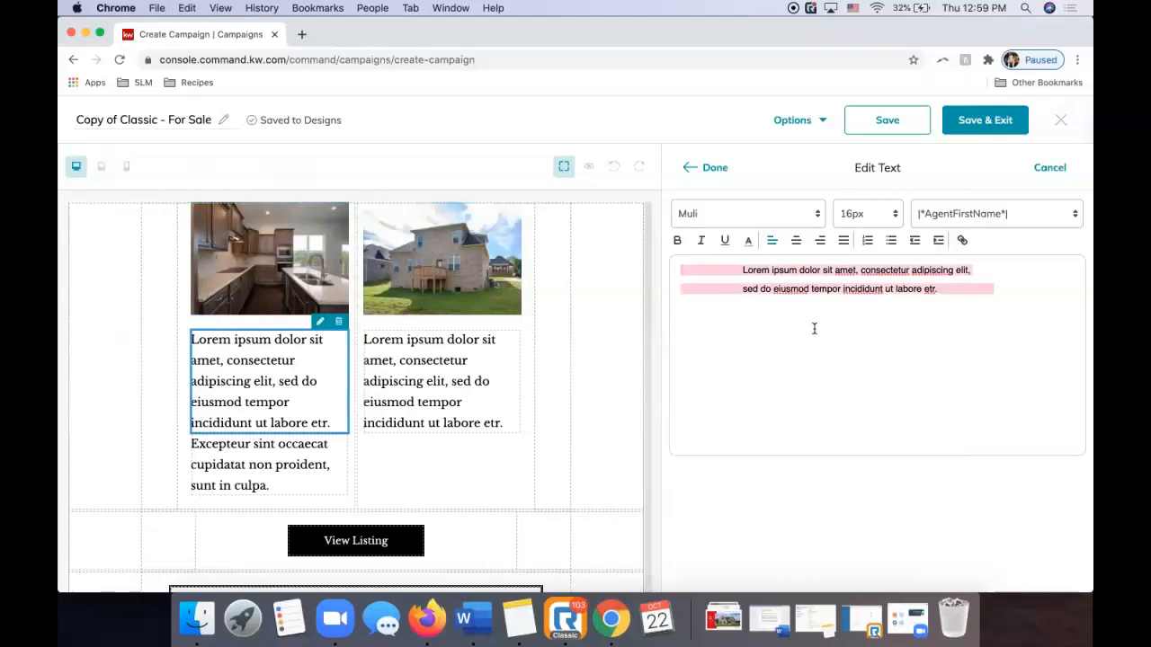
key(super+v)
key(BackSpace)
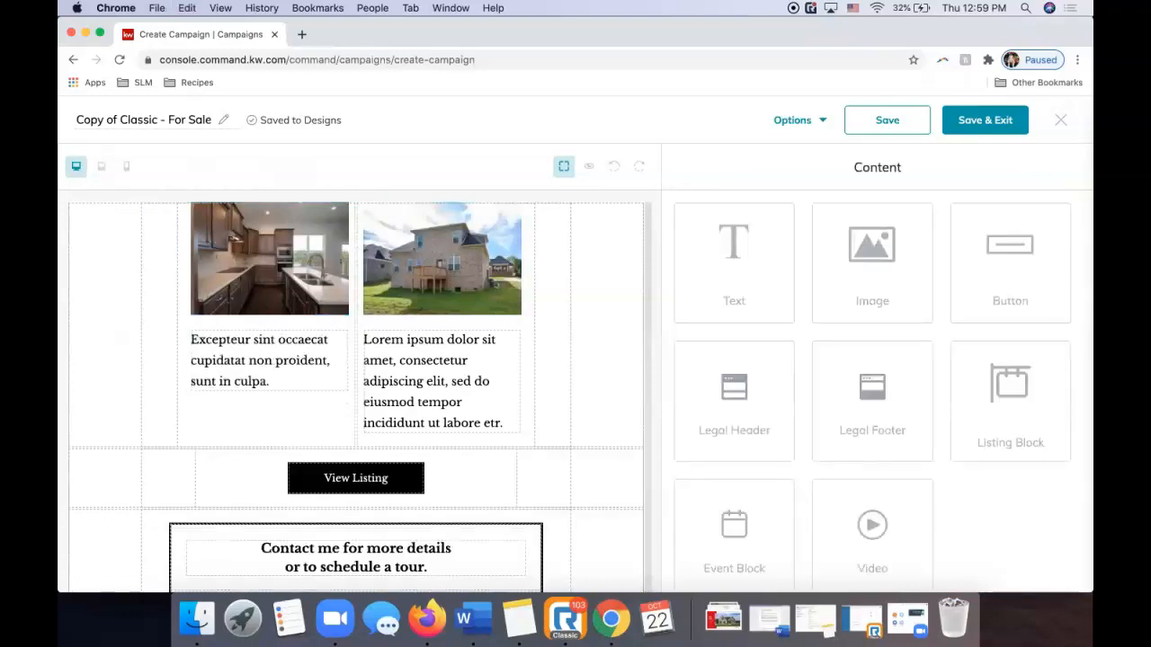
Paste the description into the Excepteur block and set its font to Muli.
click(288, 364)
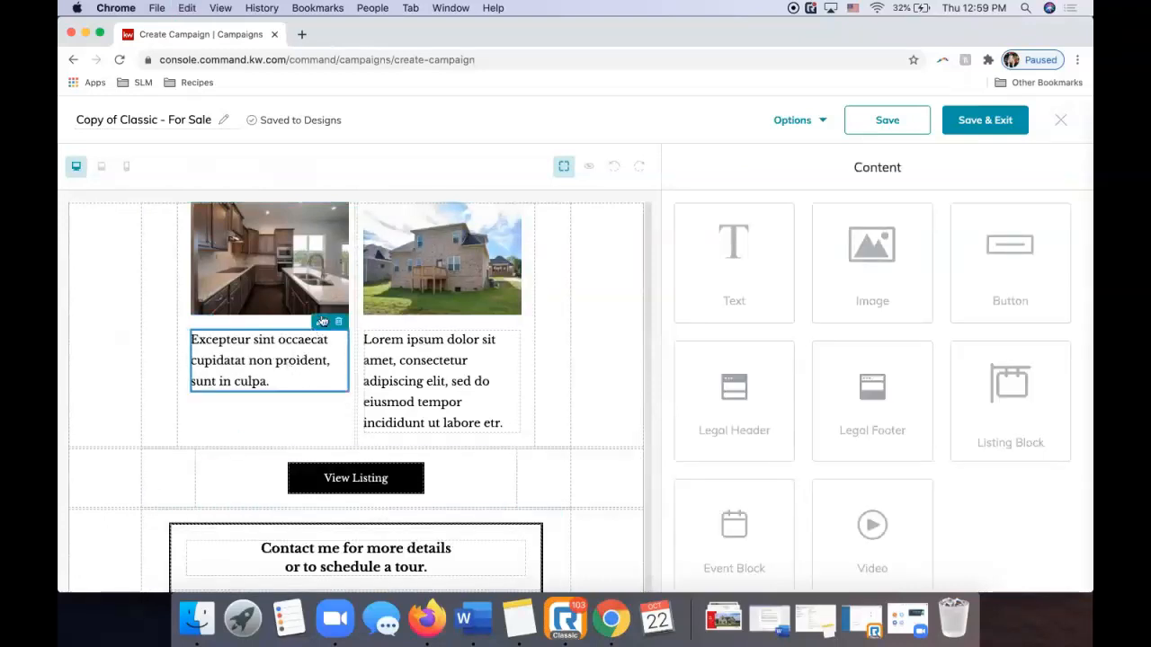
click(796, 270)
key(super+a)
key(BackSpace)
key(super+v)
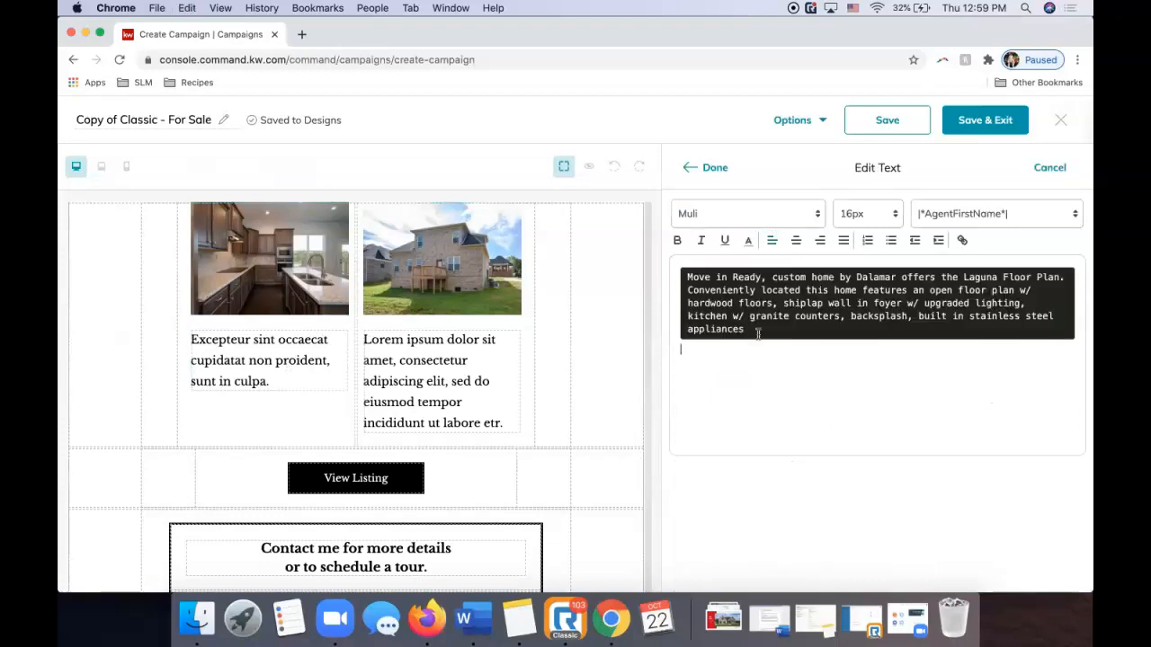
drag(756, 332, 670, 260)
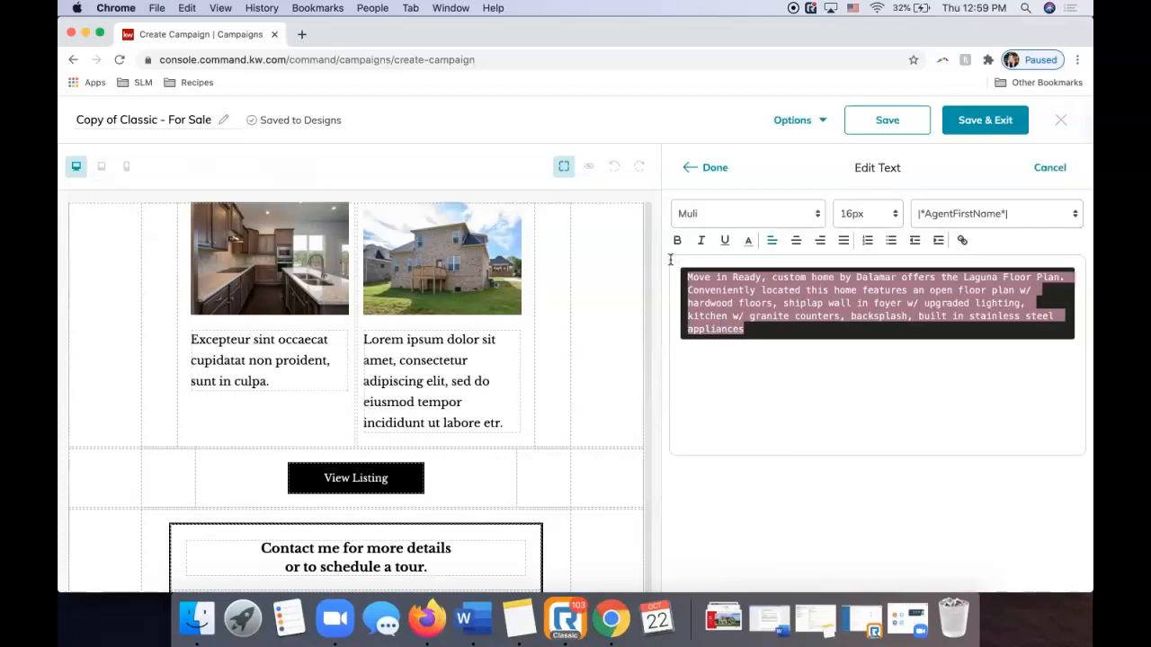
click(732, 386)
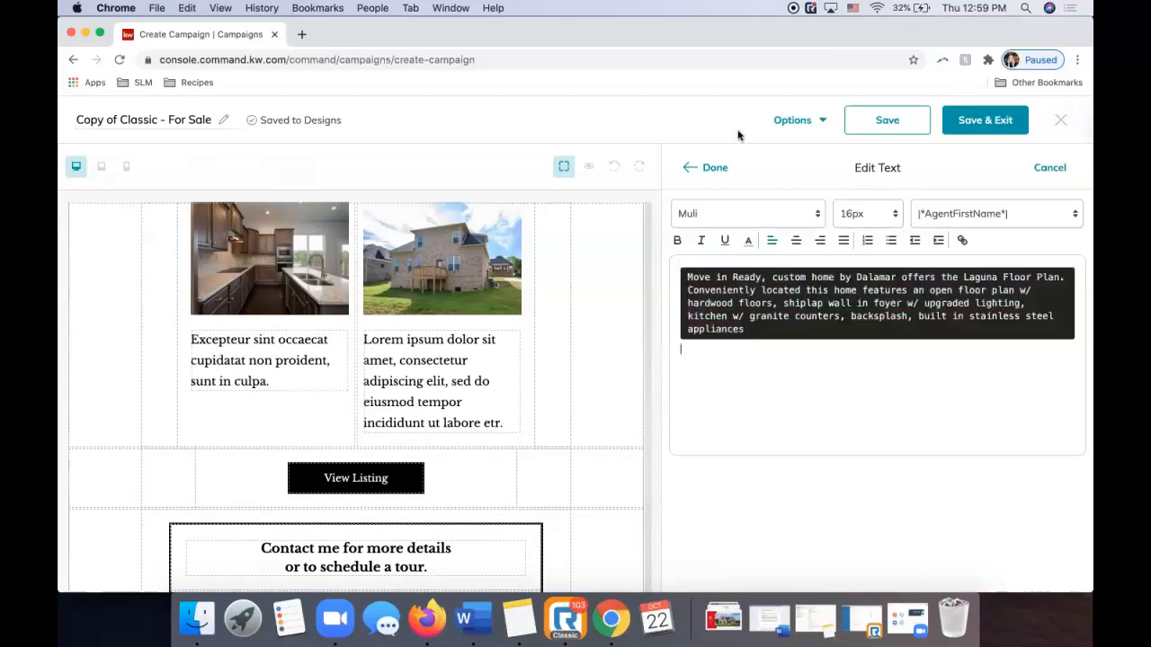
drag(746, 331, 669, 251)
key(super+c)
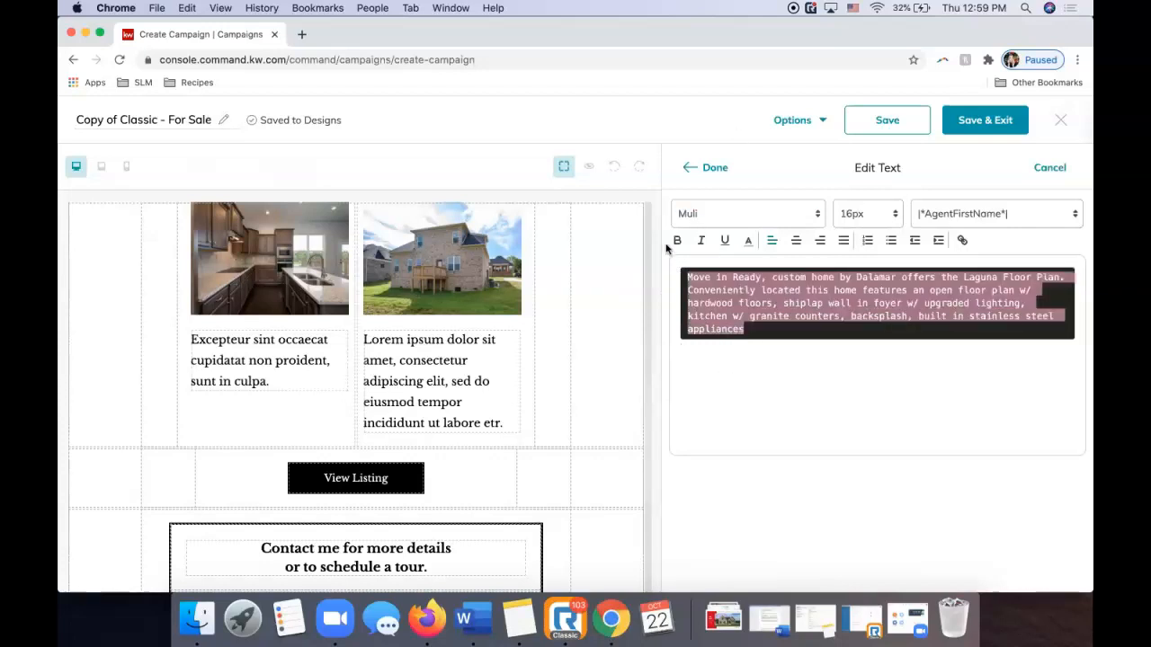
click(691, 220)
click(692, 243)
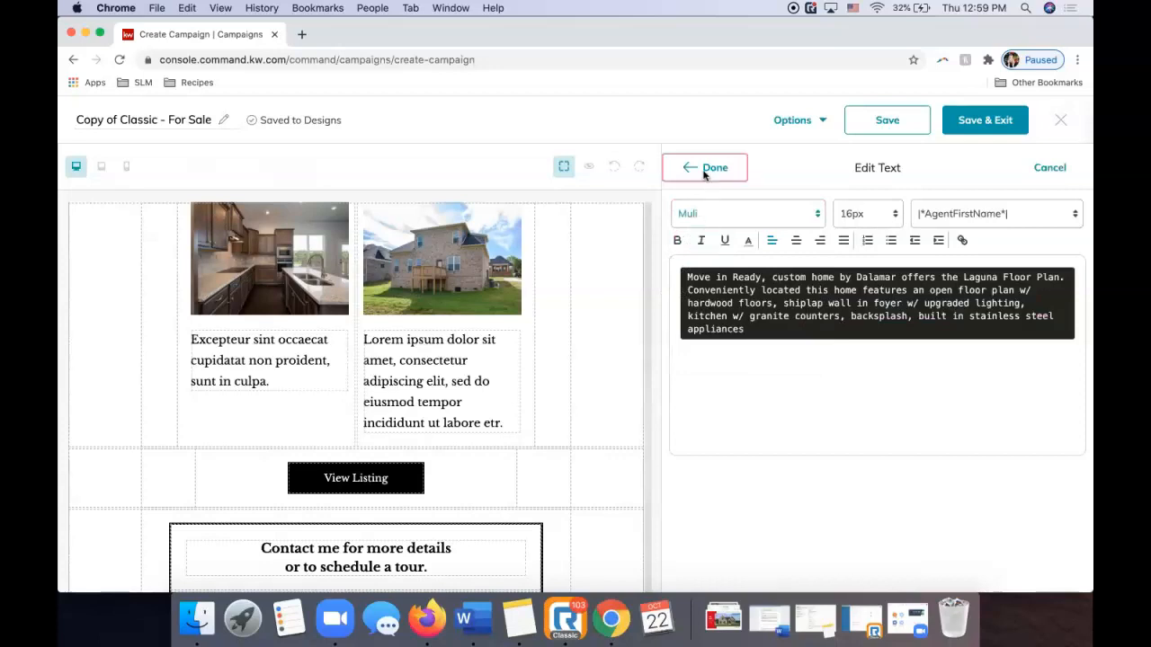
click(701, 168)
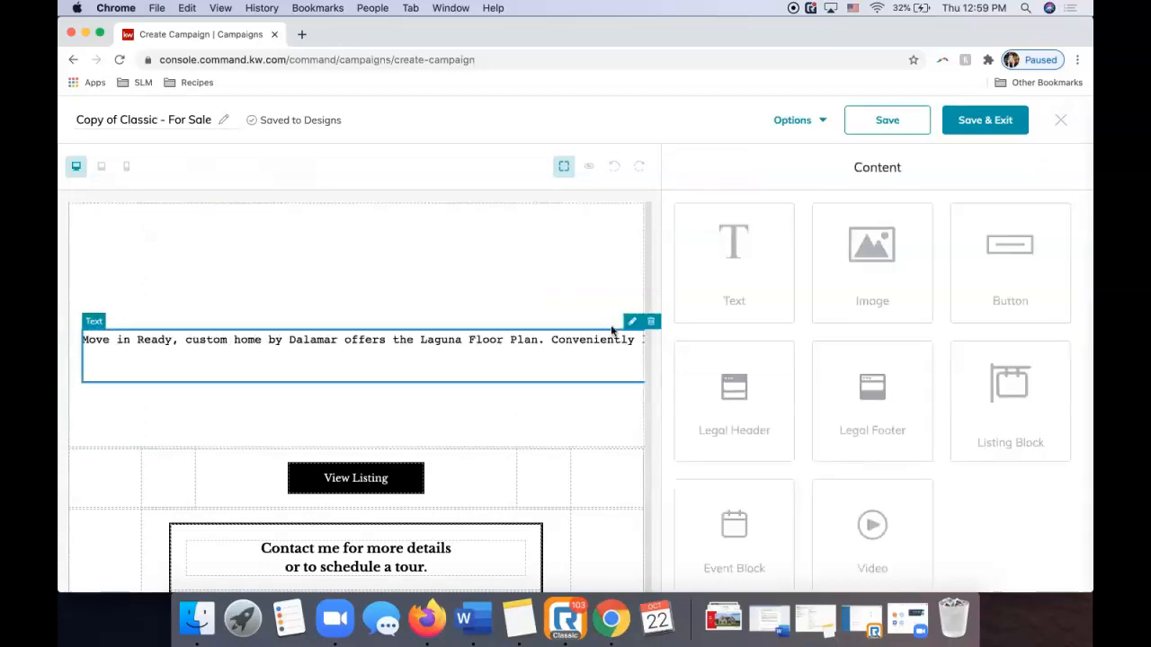
Undo the badly formatted description and strip the copied text's formatting in a new tab's address bar.
click(630, 326)
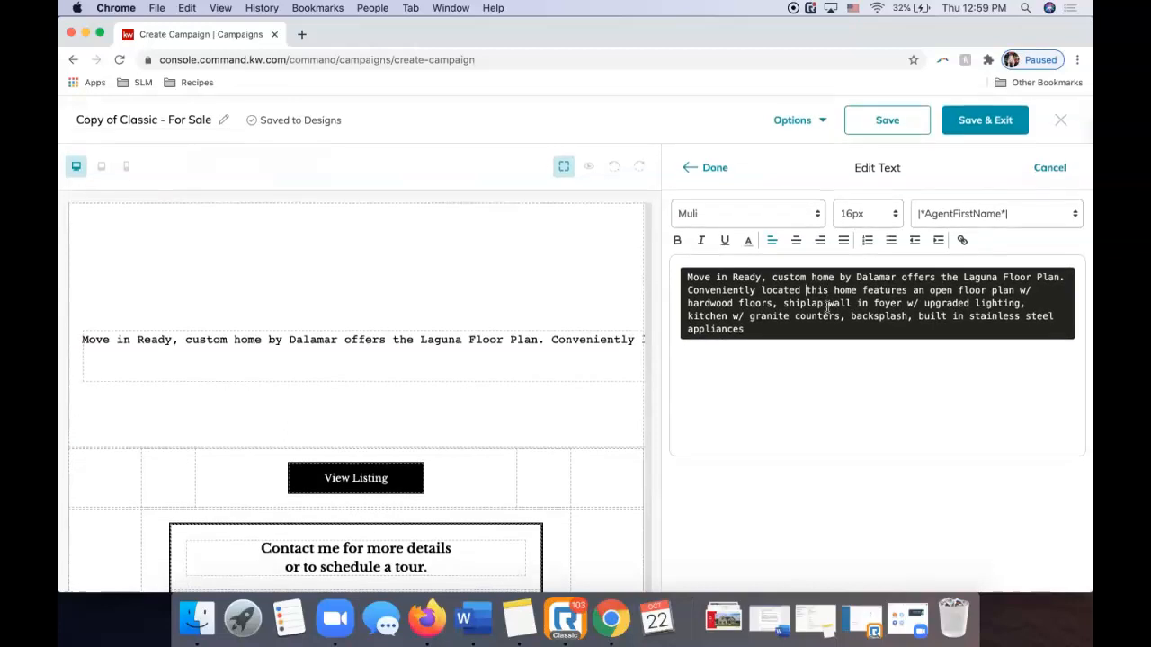
click(614, 169)
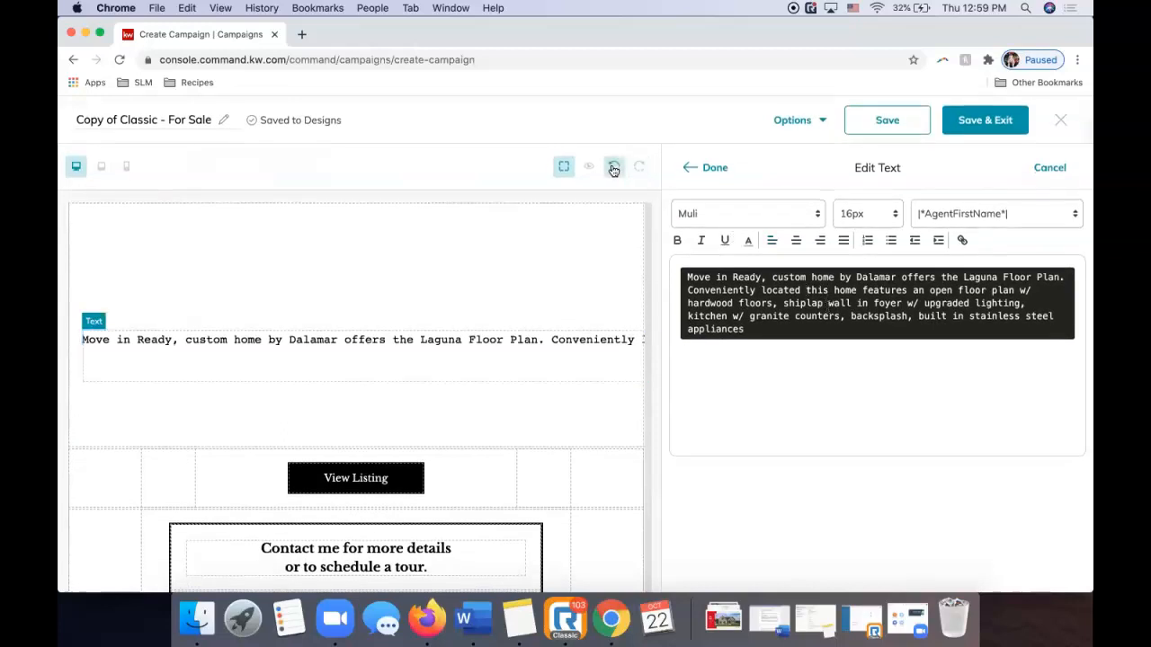
click(614, 169)
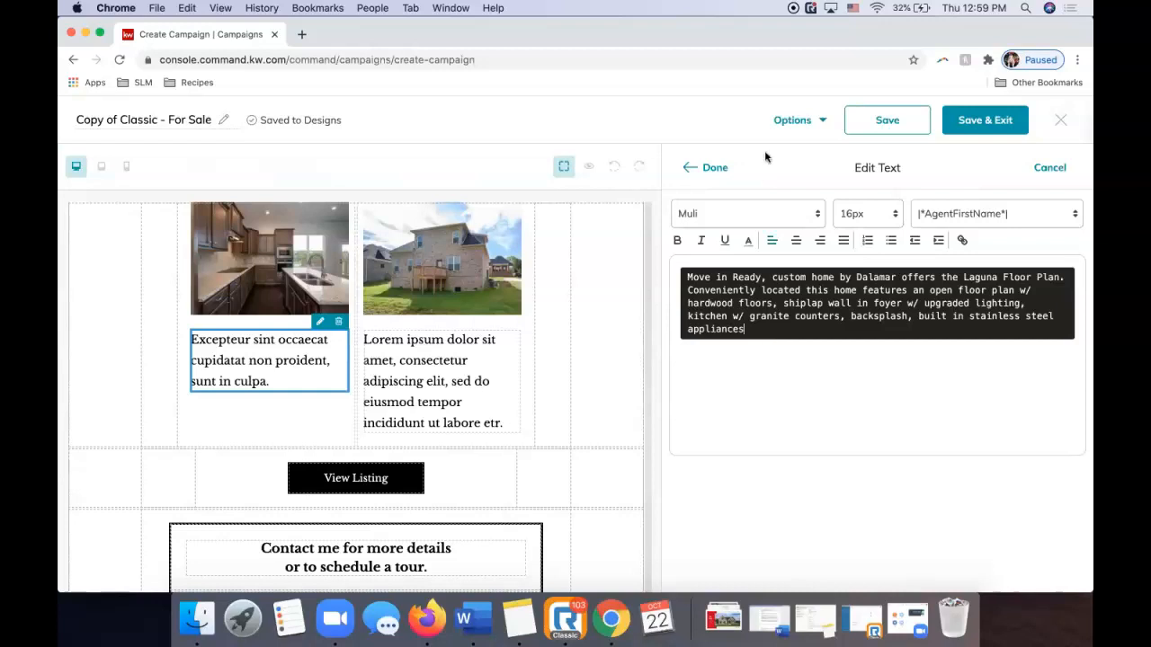
click(1049, 167)
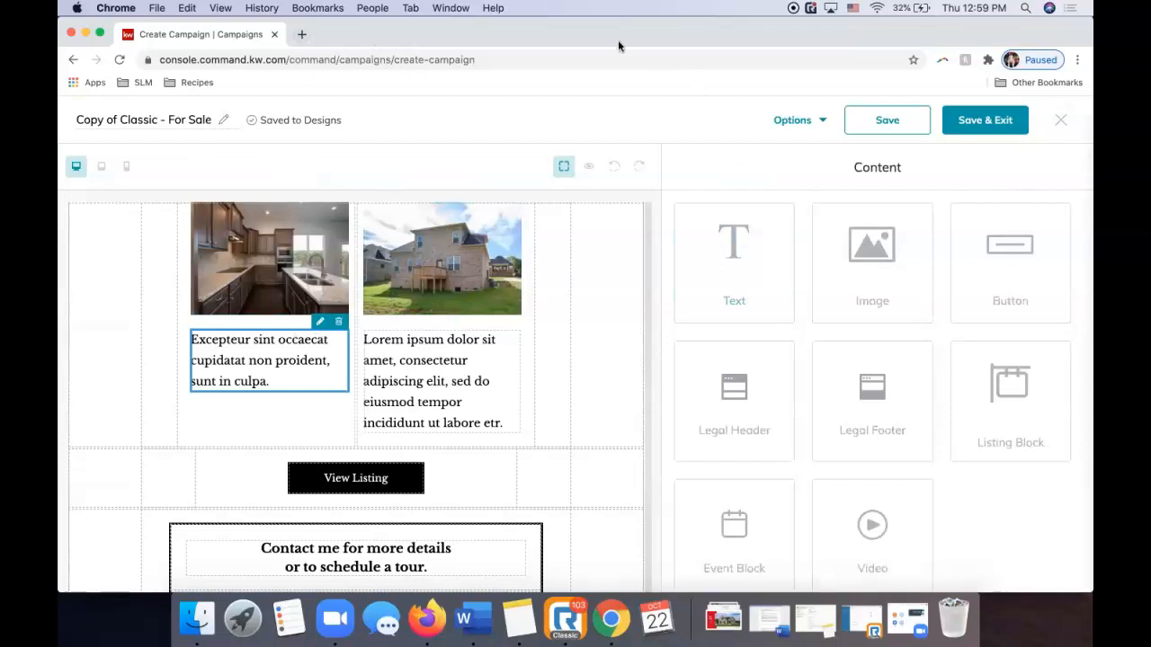
click(303, 37)
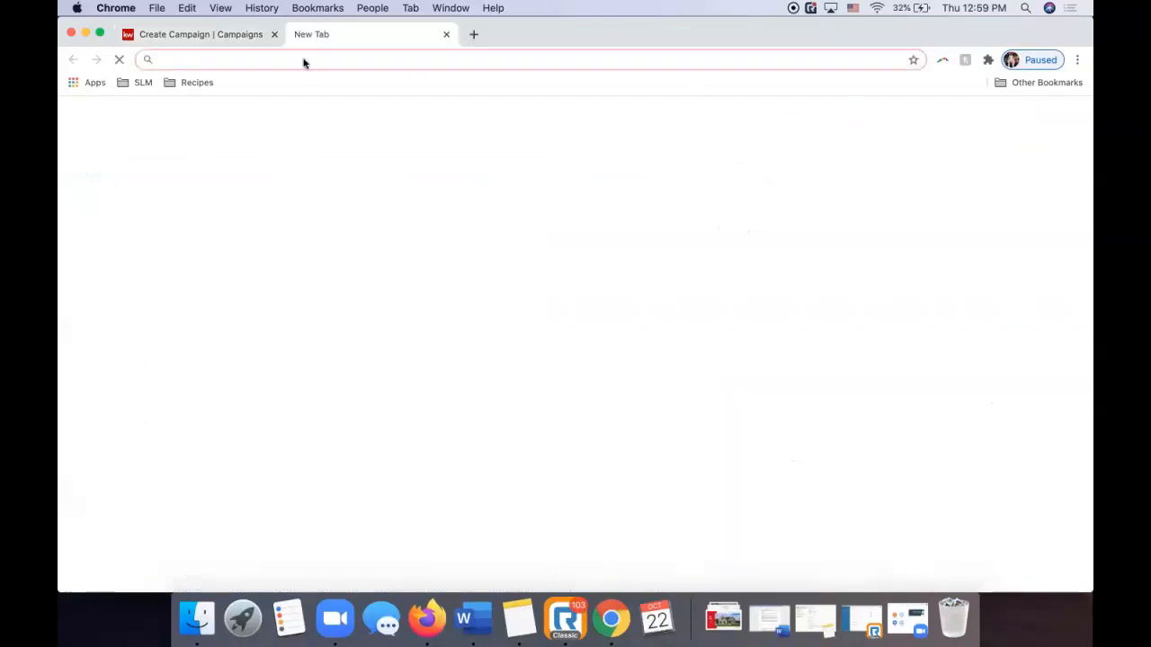
key(super+v)
click(245, 40)
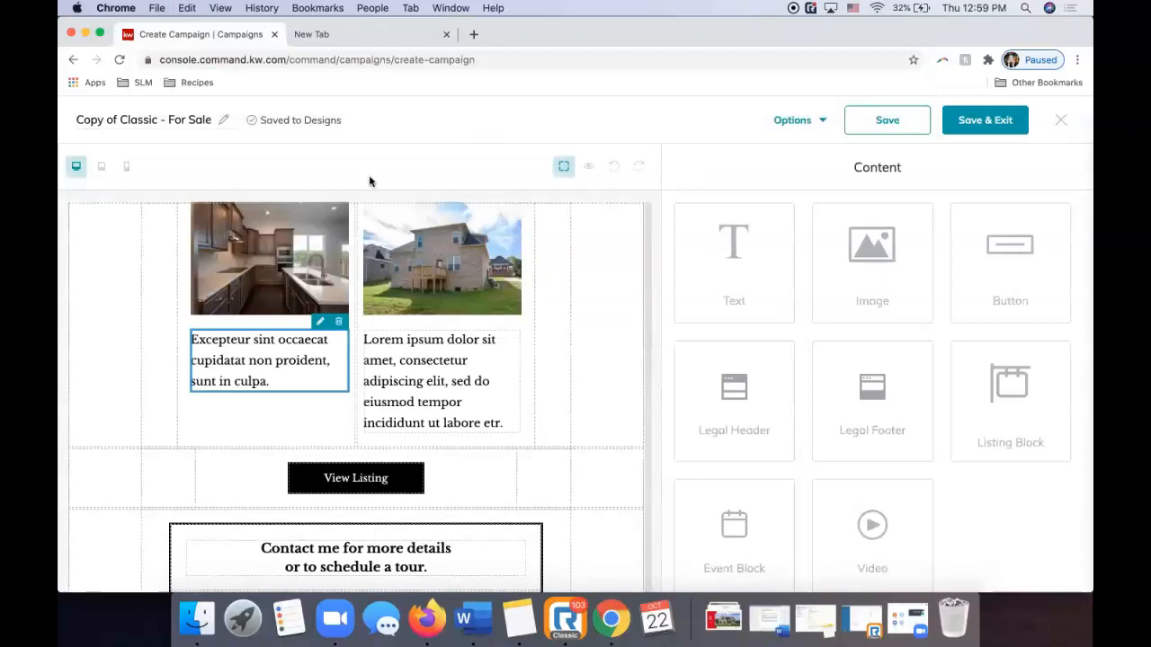
Paste the plain-text description into the Excepteur block and add 'and' after 'backsplash,'.
click(320, 324)
click(777, 276)
key(super+a)
key(super+v)
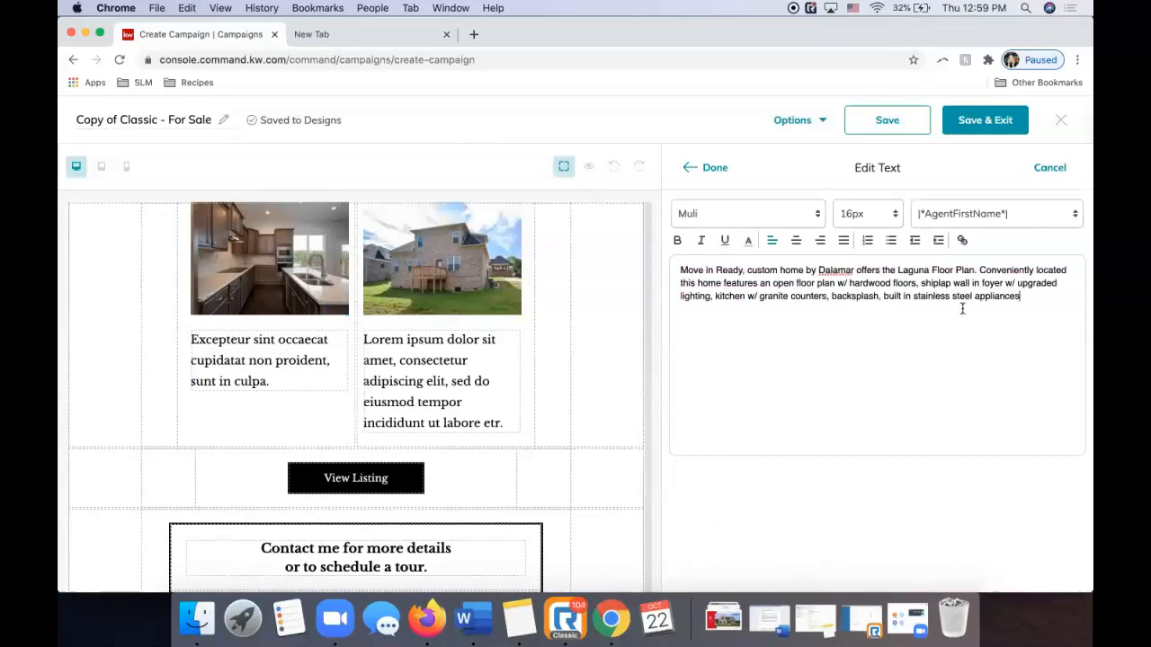
click(880, 297)
text(and)
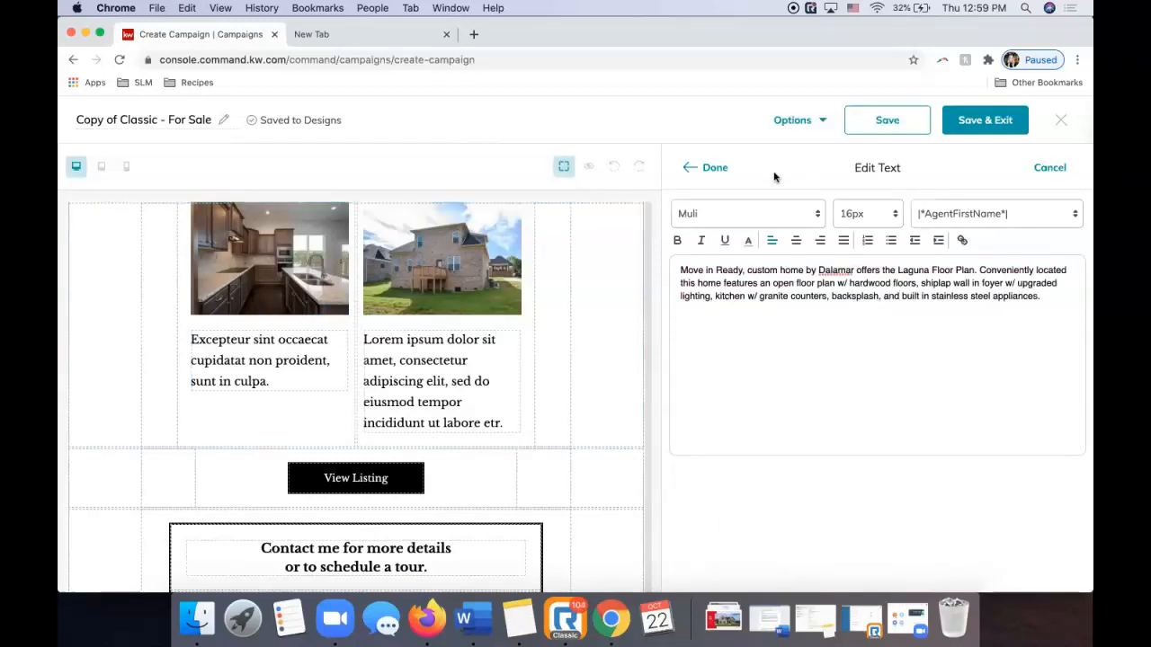
click(709, 169)
scroll(267, 464, down, 3)
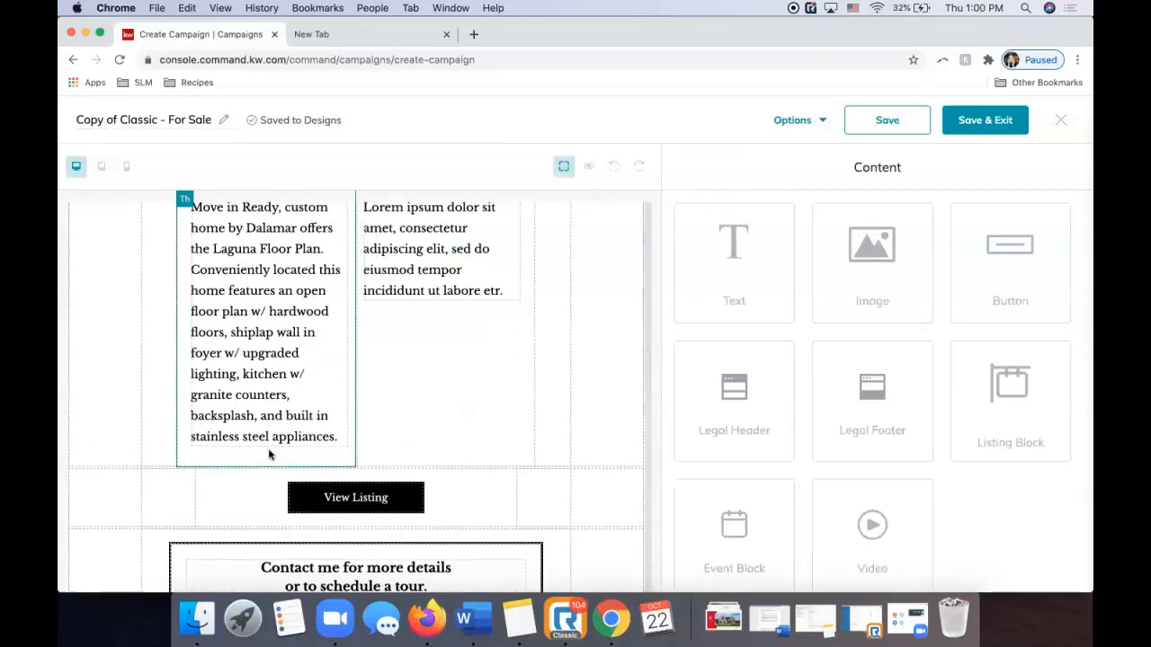
scroll(334, 450, up, 2)
Copy the remaining description, 'Master bedroom on main' through 'and more!', from the listing page.
click(431, 369)
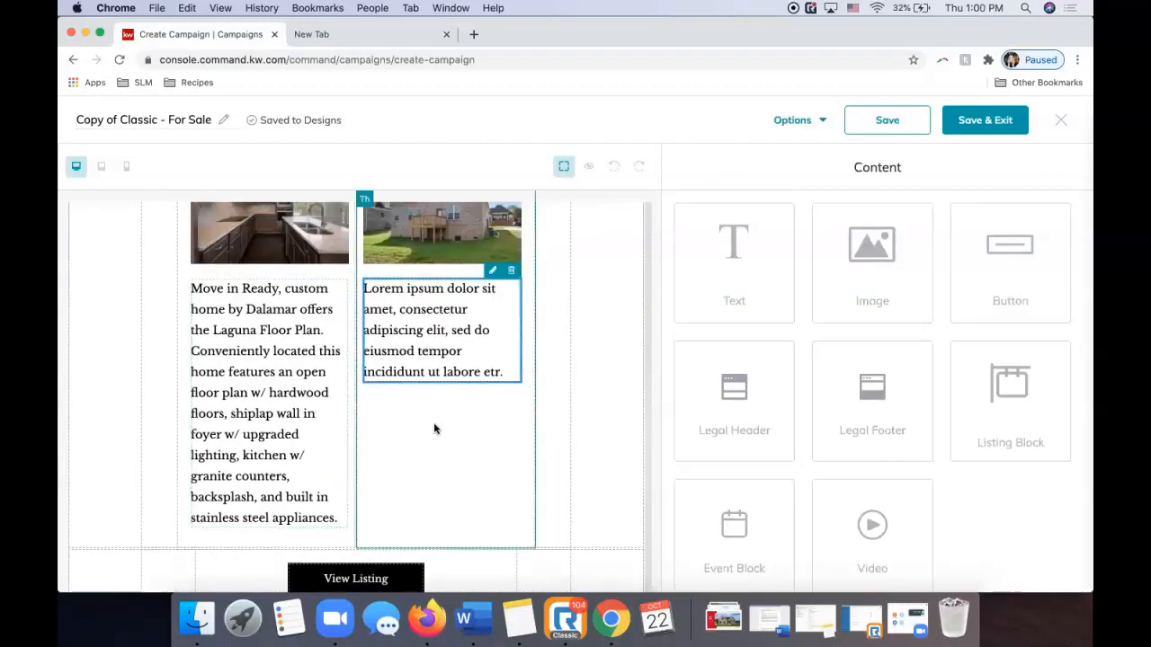
key(super+Tab)
drag(606, 446, 756, 463)
key(super+c)
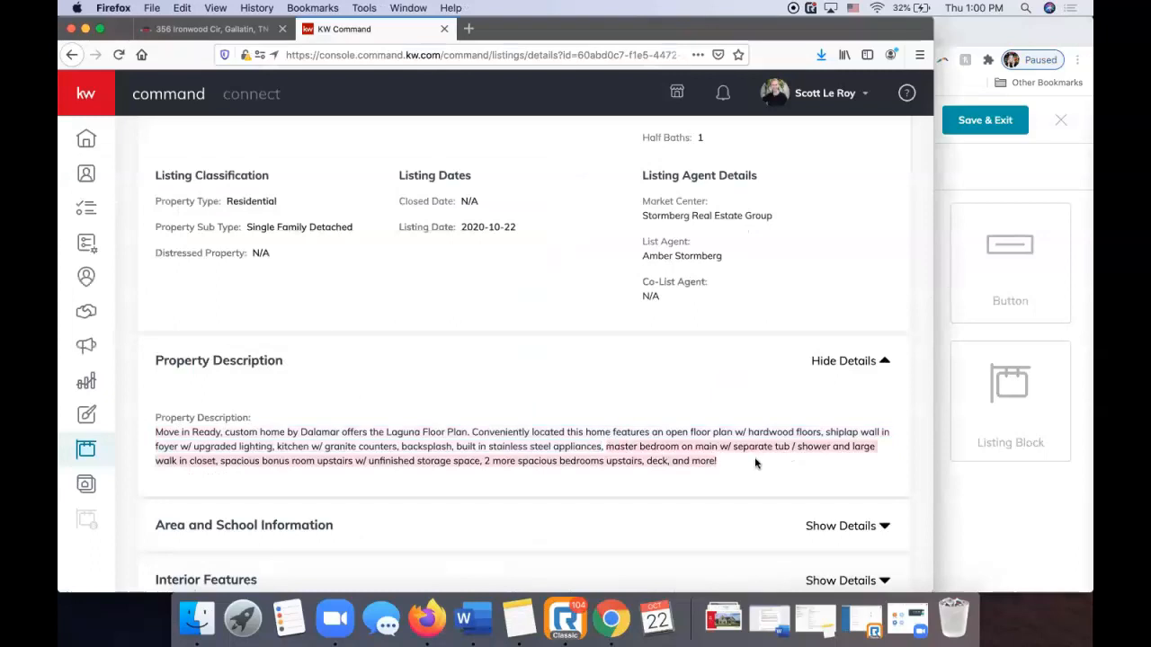
key(super+Tab)
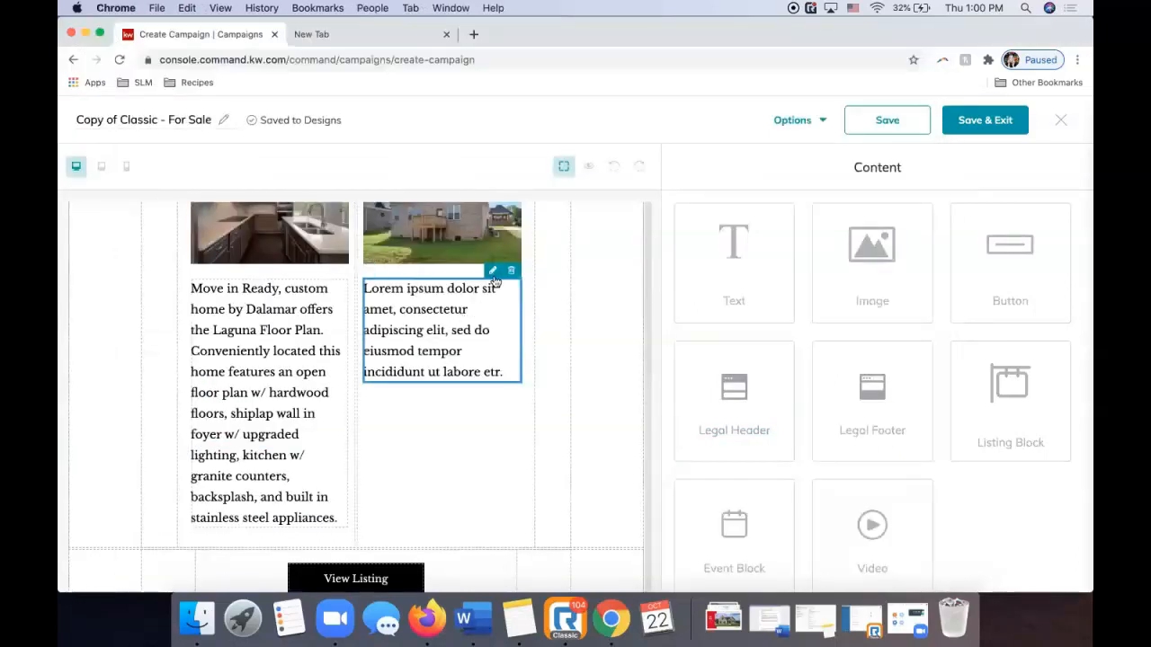
Replace the right-column Lorem ipsum with the description as plain text, capitalizing 'Master'.
click(490, 273)
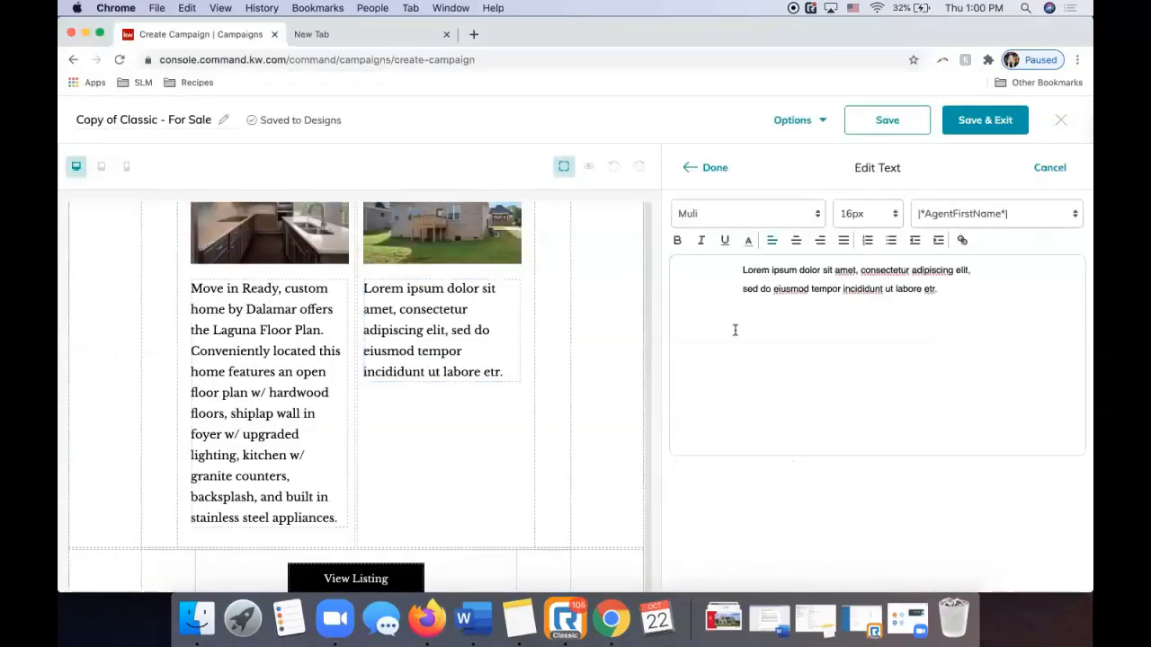
click(347, 34)
key(super+v)
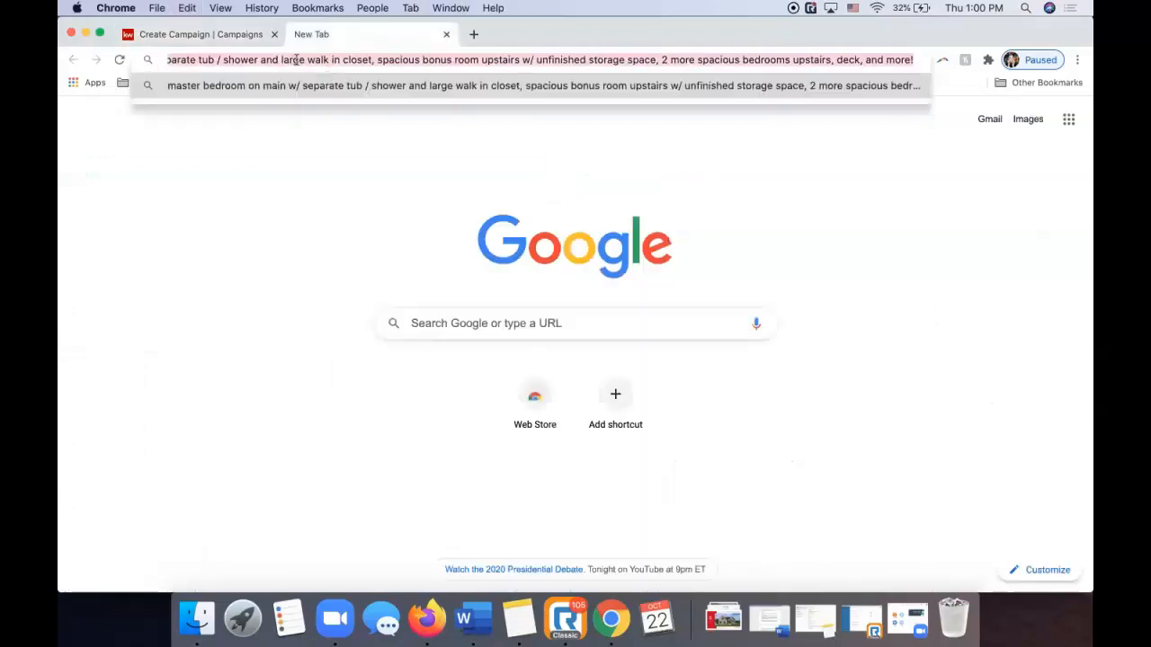
click(240, 39)
key(super+a)
key(super+v)
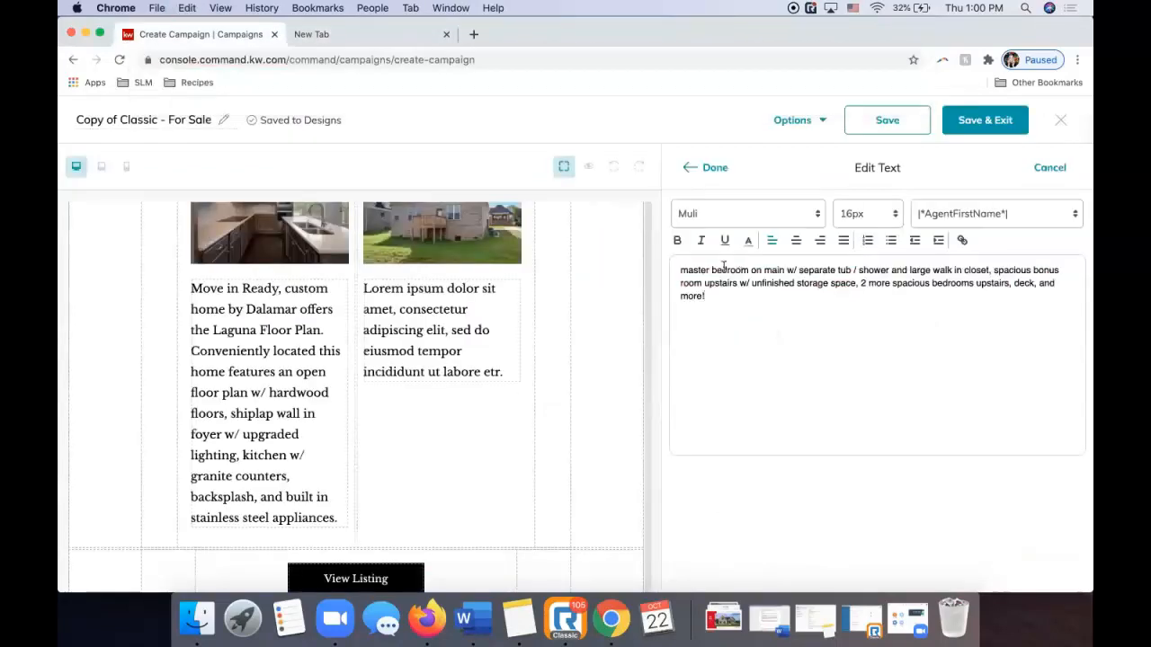
click(685, 269)
key(BackSpace)
text(M)
click(707, 171)
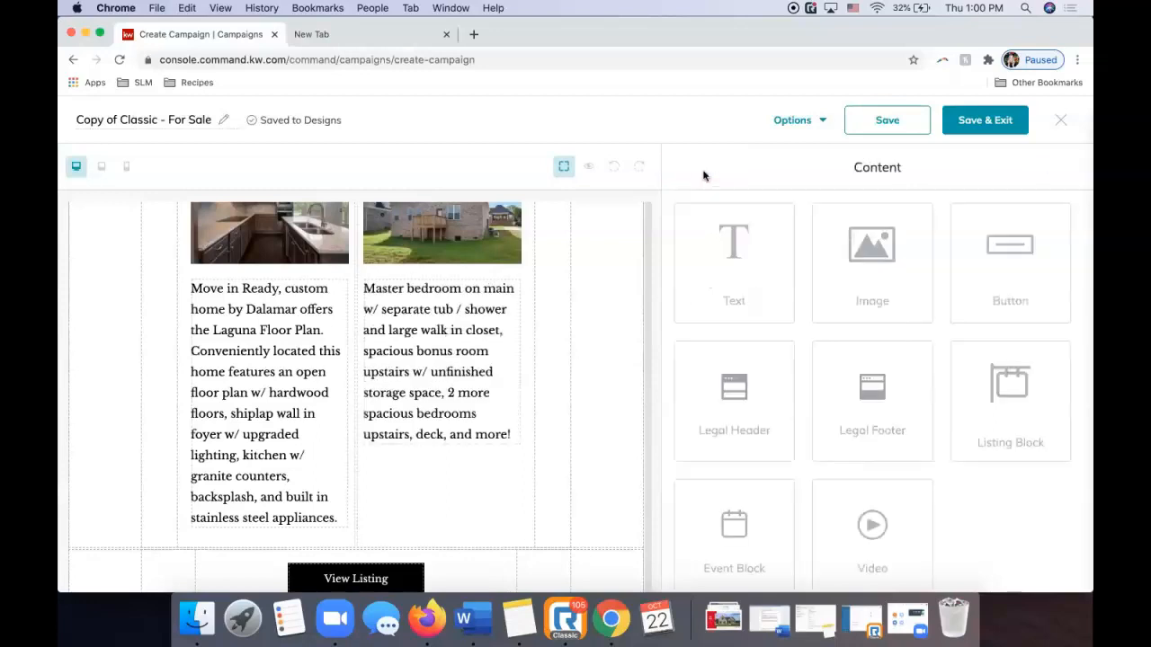
Select the View Listing button in the email.
scroll(416, 398, up, 10)
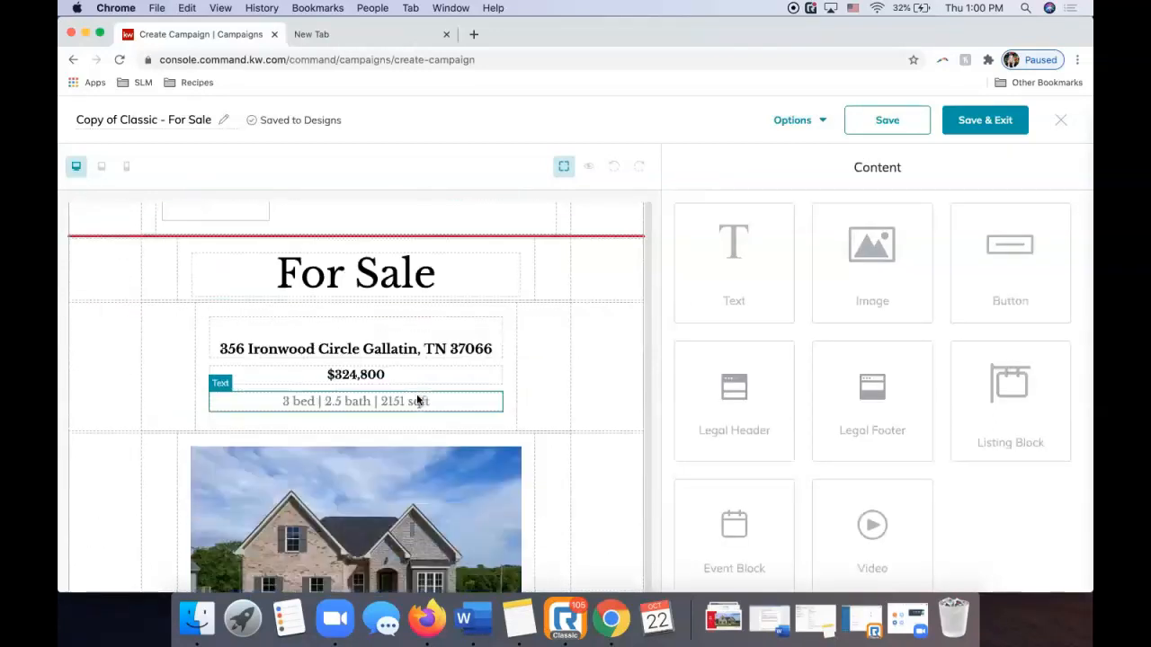
scroll(417, 400, down, 15)
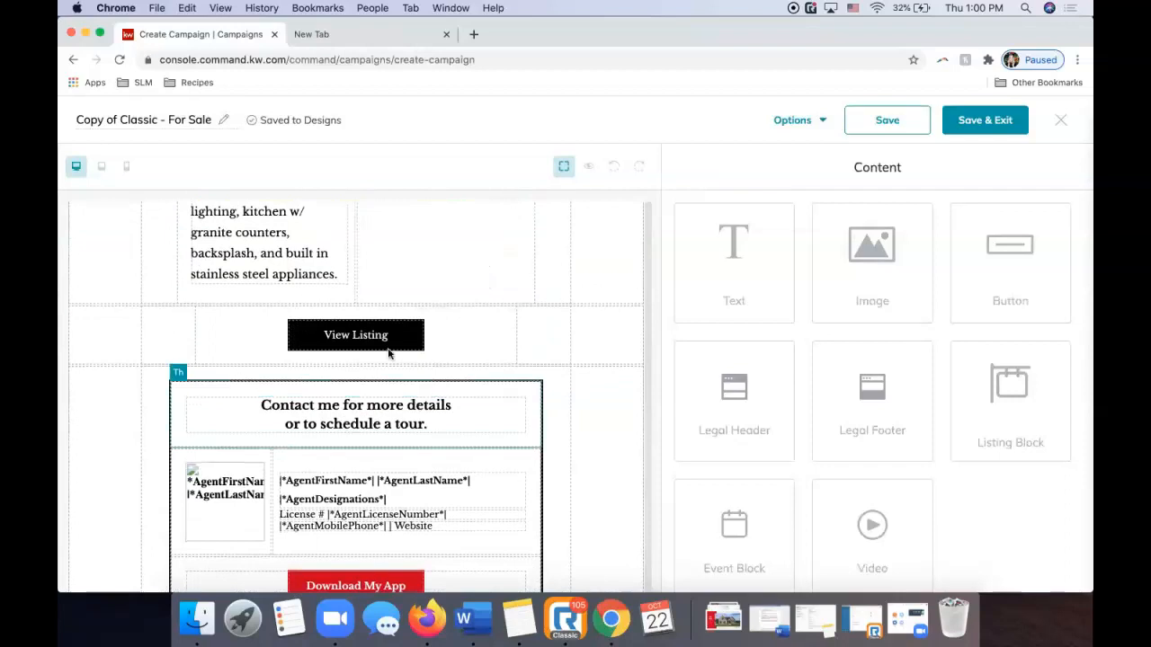
click(383, 345)
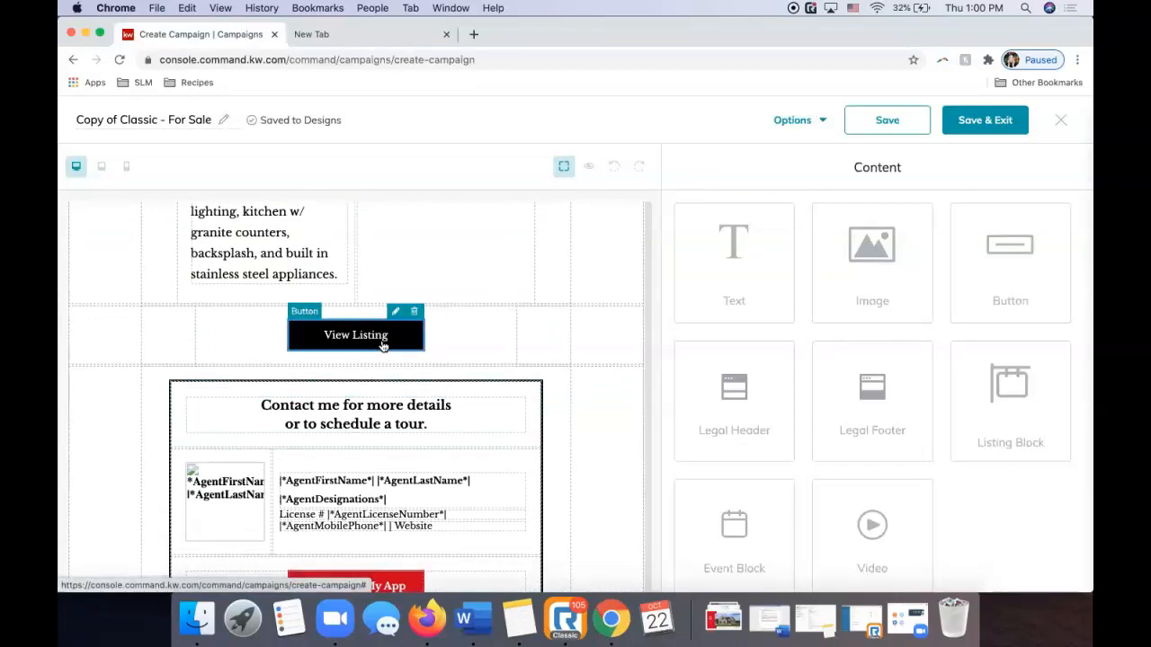
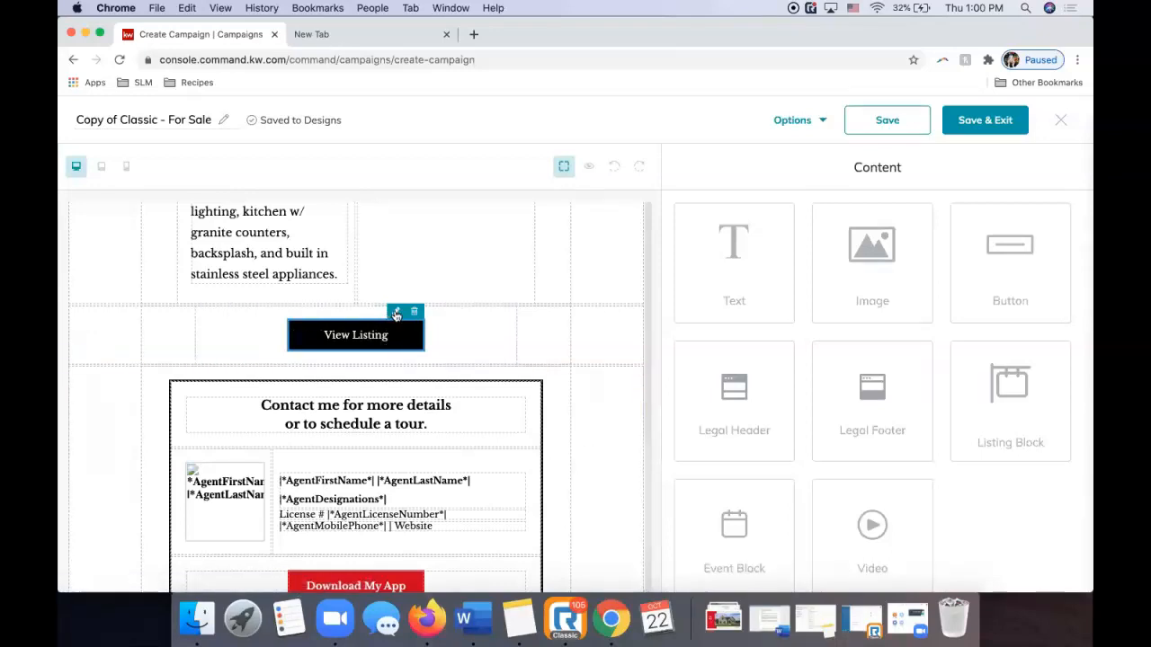
Edit the listing button's text so it reads 'View Listing Here'.
click(395, 312)
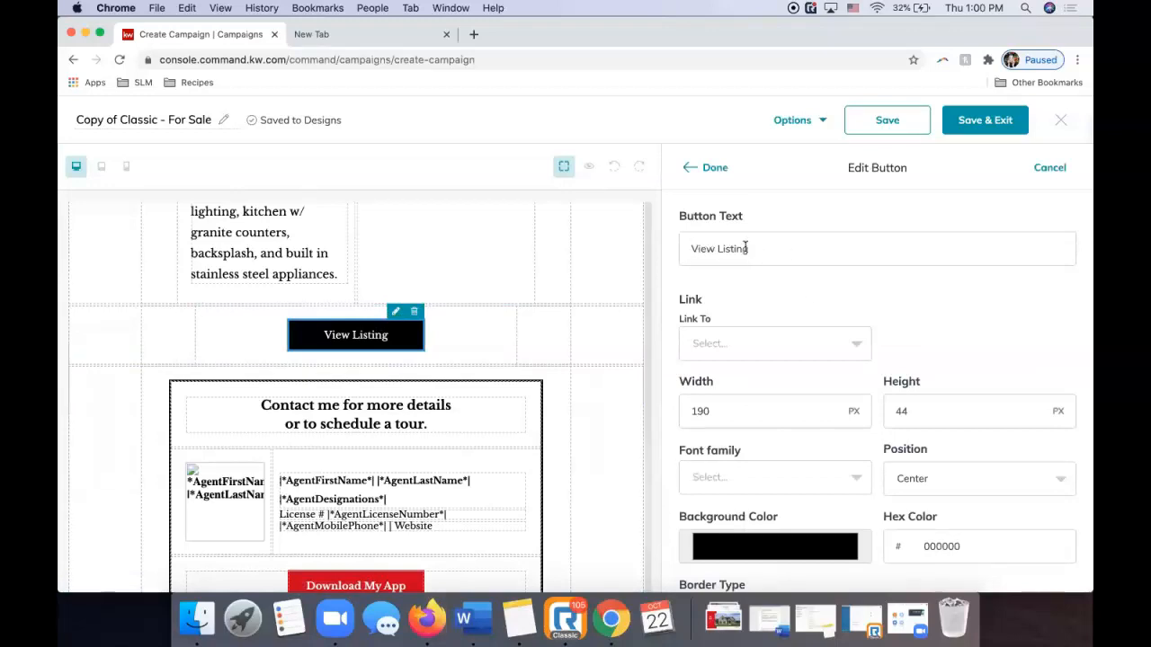
click(691, 249)
text(Click Here )
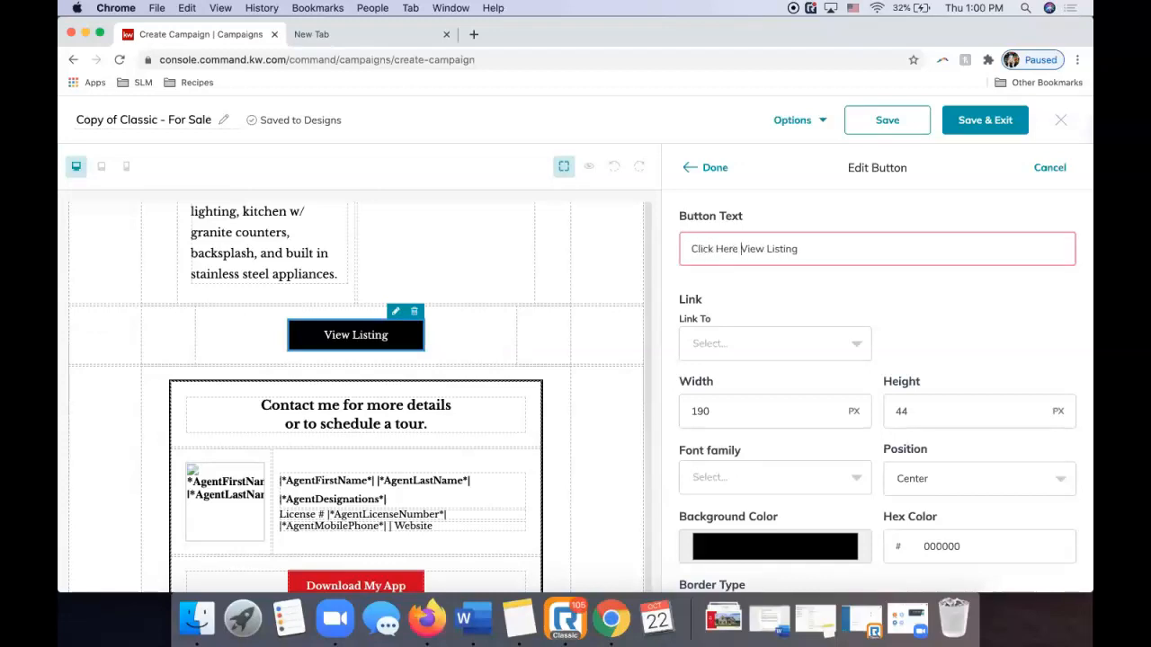
text(to)
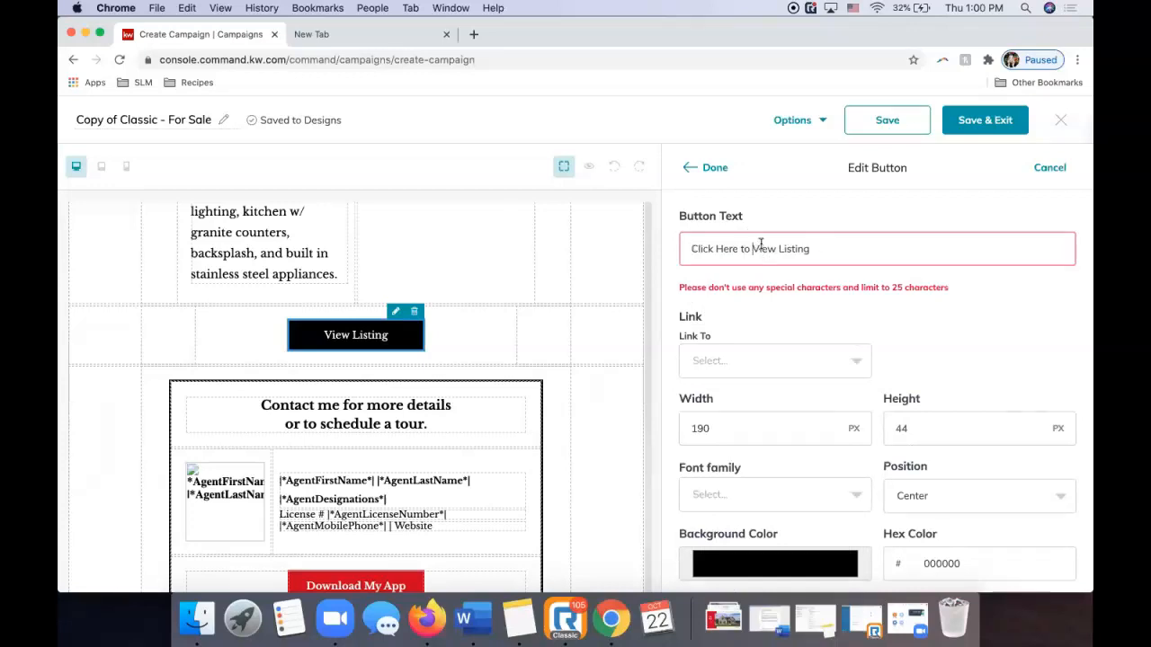
drag(750, 246, 645, 250)
key(BackSpace)
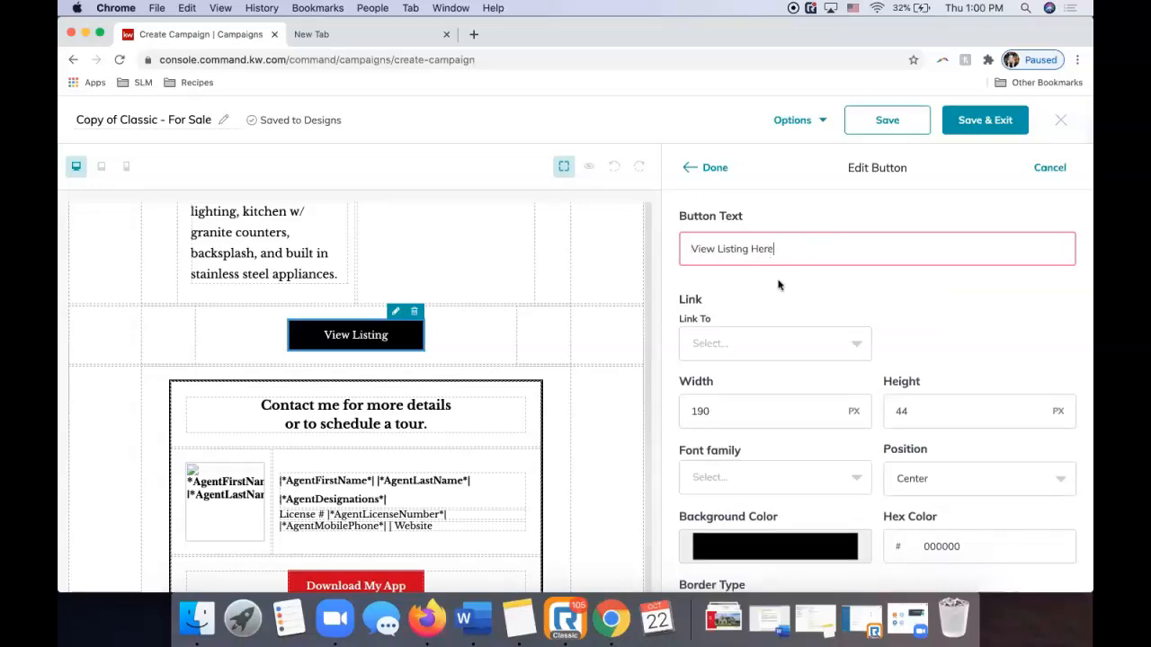
Bring up the Link To choices for the button.
scroll(779, 284, down, 2)
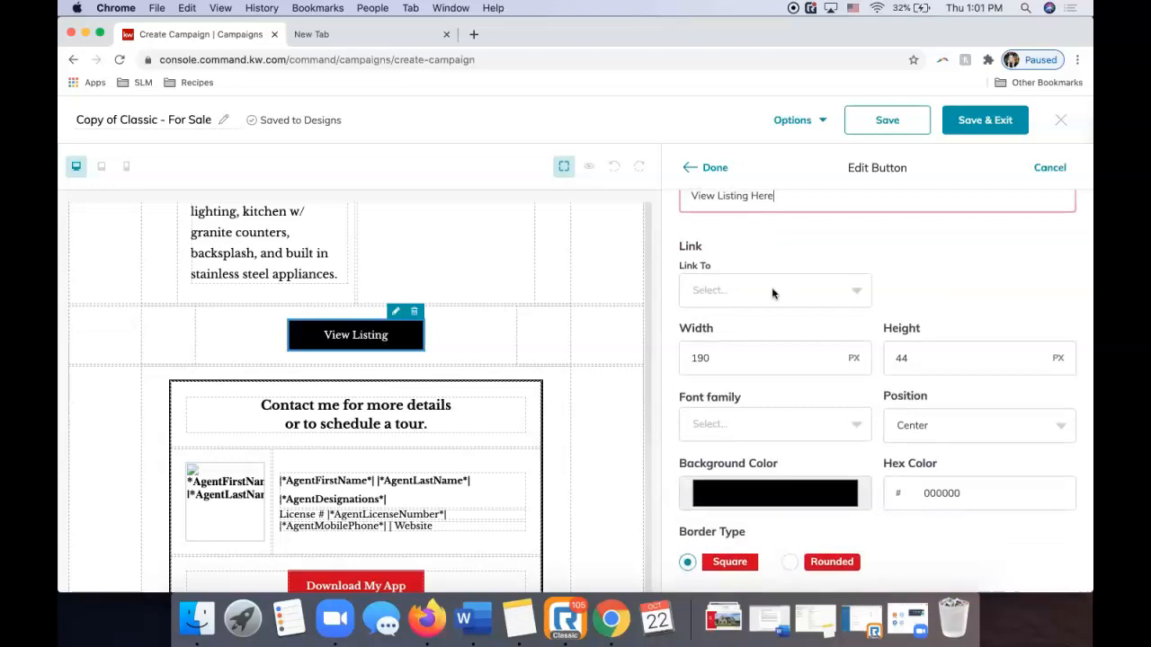
scroll(732, 239, up, 1)
click(706, 336)
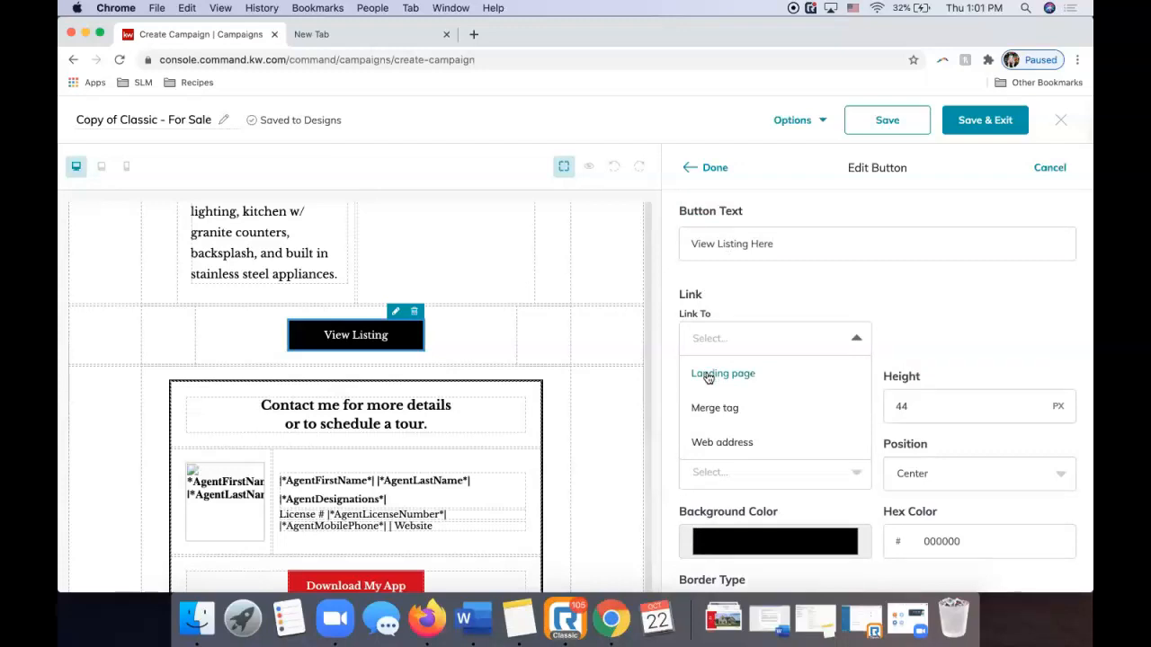
Set the button's link type to Web address instead of a landing page.
click(708, 375)
click(933, 338)
scroll(941, 424, down, 1)
scroll(942, 424, down, 1)
scroll(941, 423, up, 2)
click(856, 338)
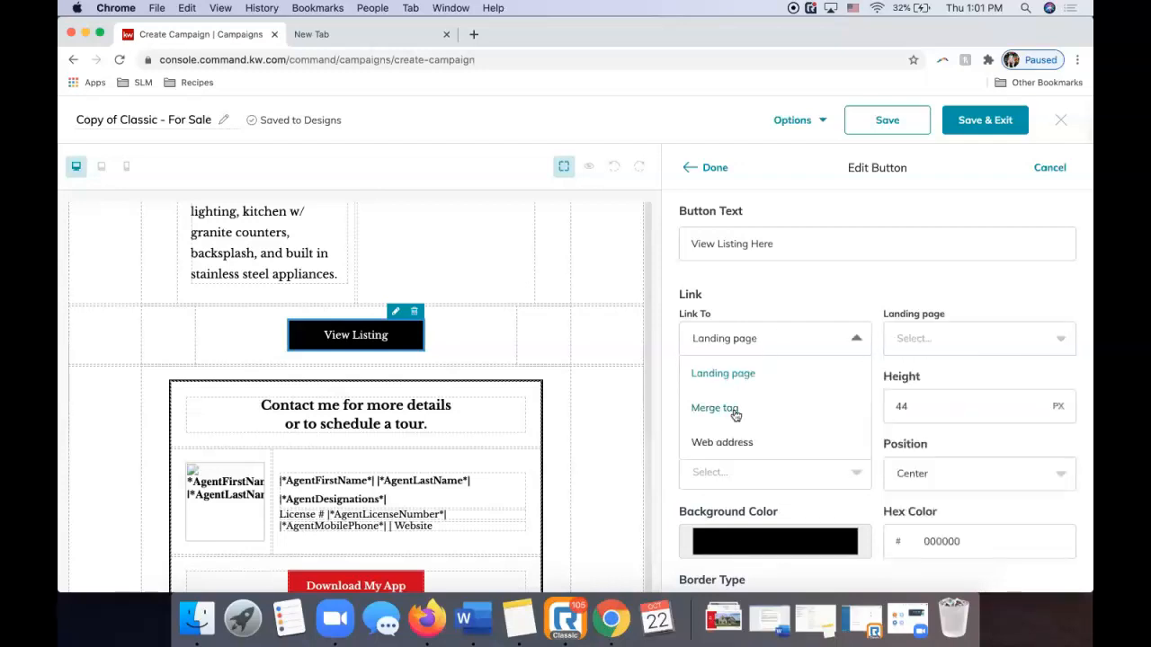
click(723, 442)
click(426, 618)
click(241, 33)
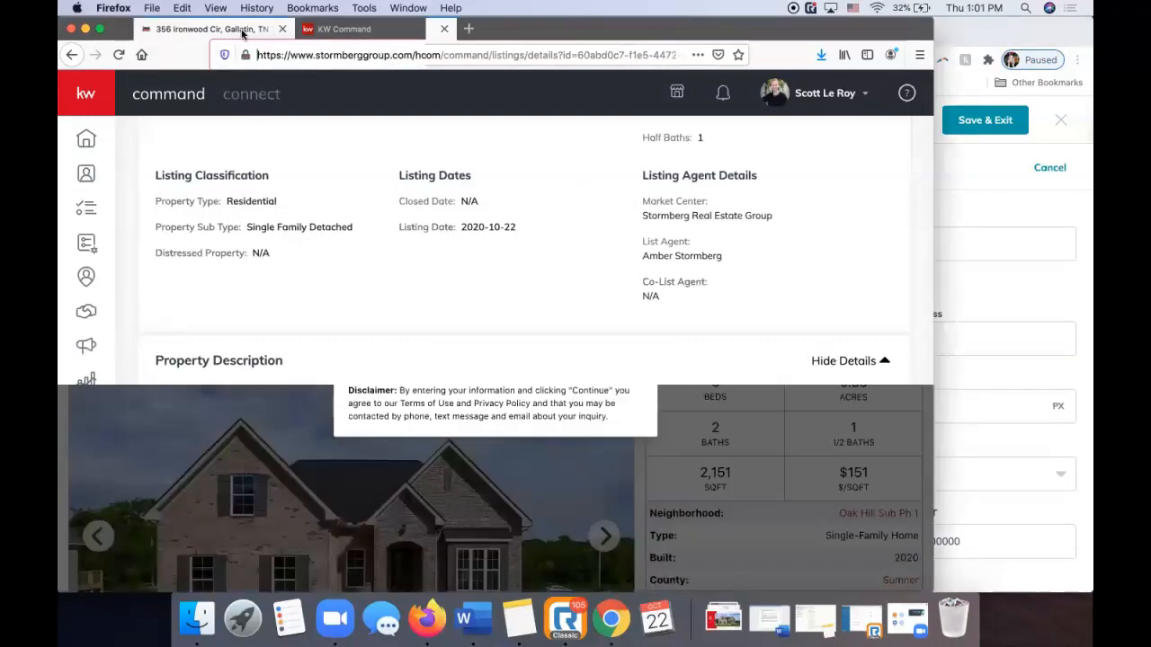
click(345, 60)
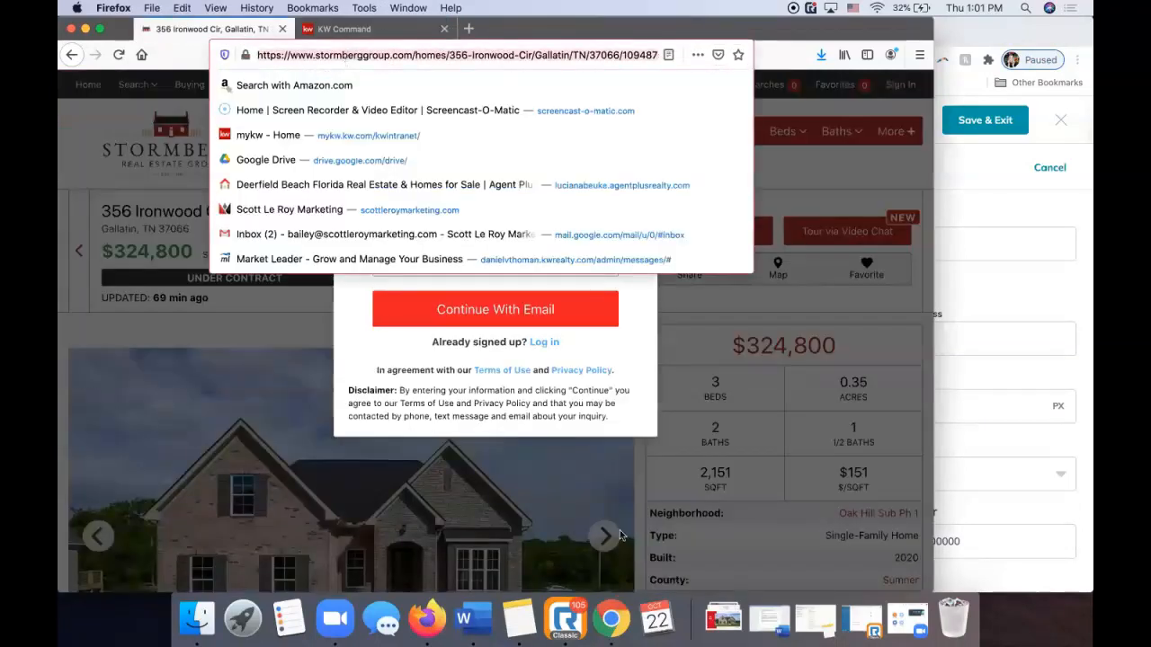
click(610, 618)
click(948, 341)
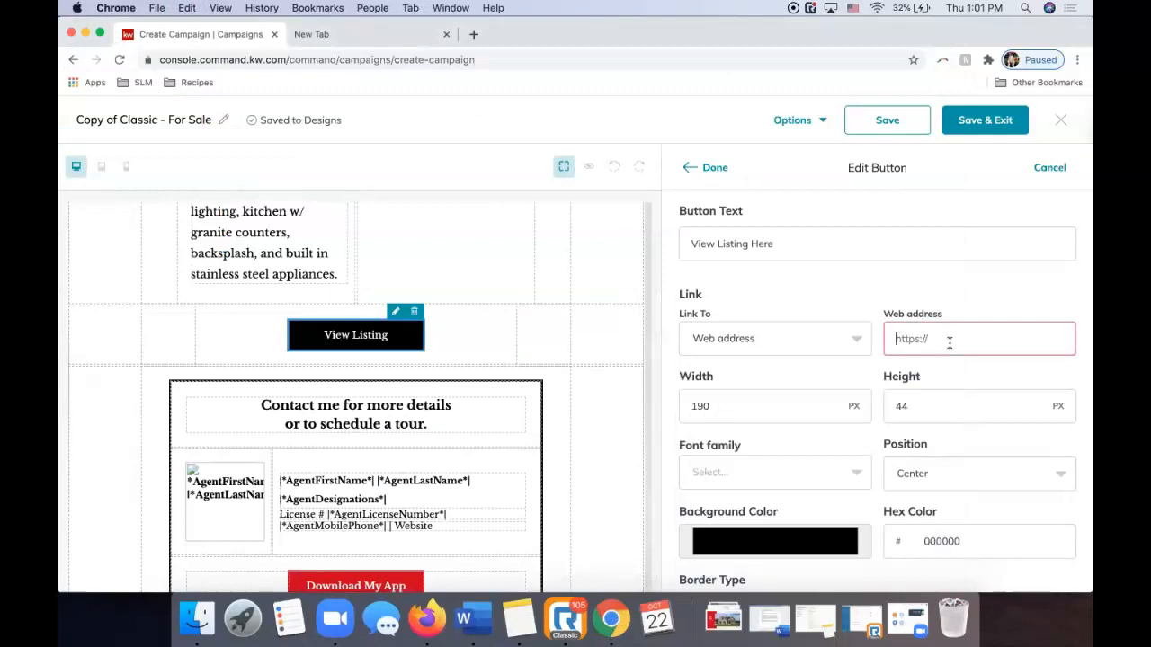
key(super+v)
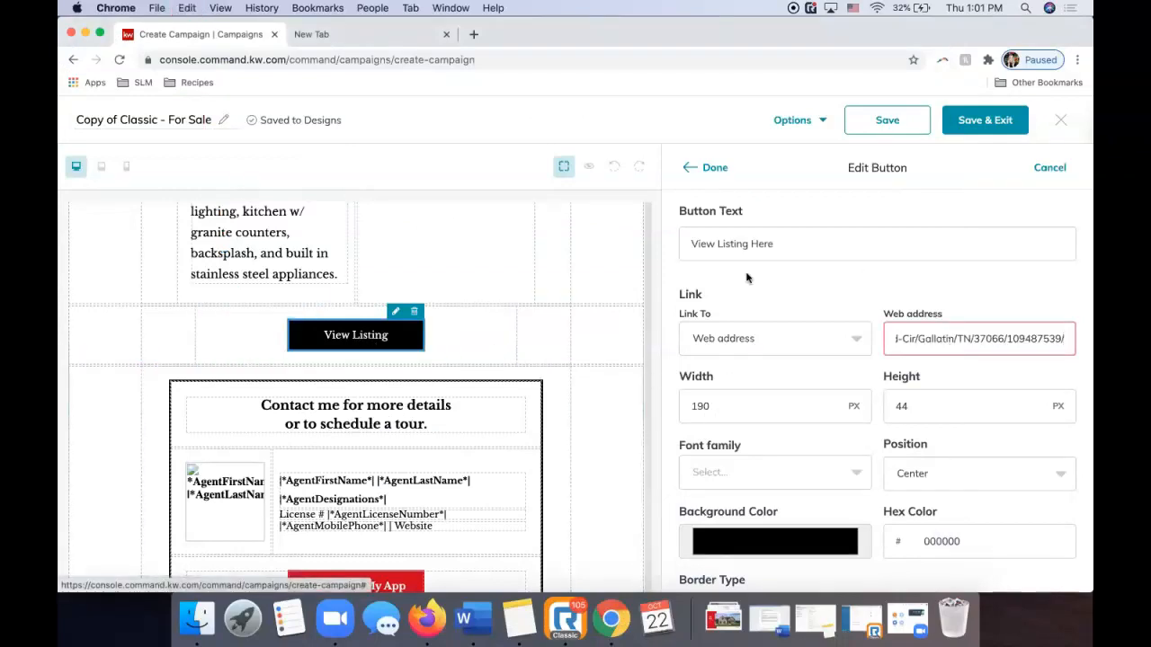
click(876, 304)
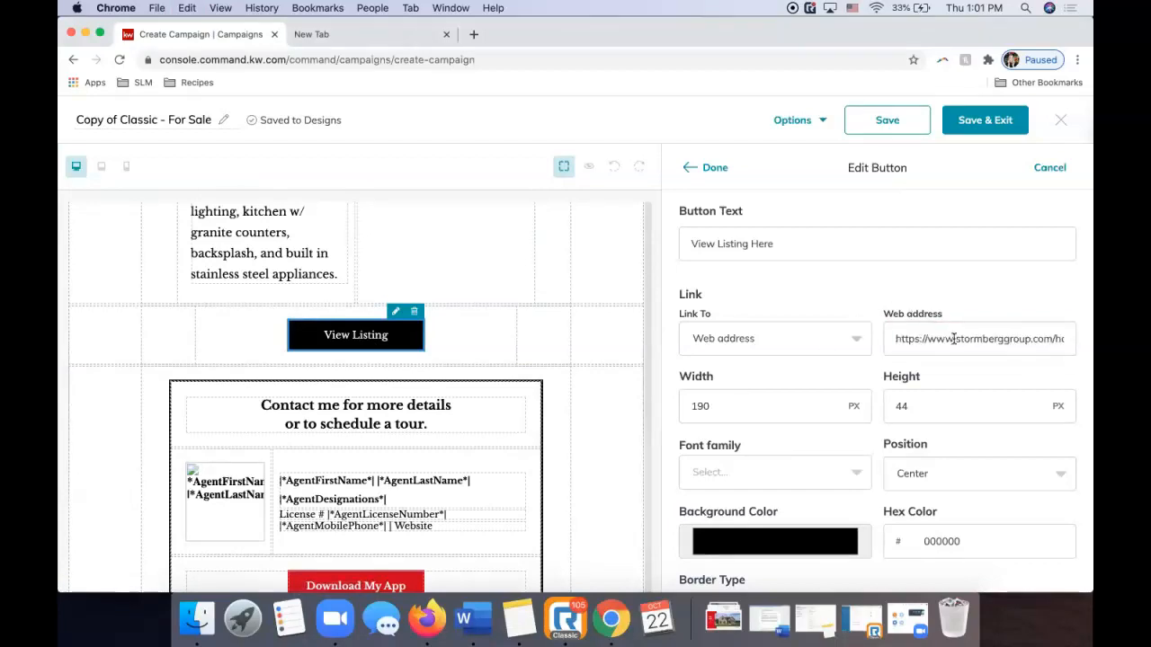
Give the button a red e30202 background and rounded border, then apply with Done.
scroll(953, 339, down, 2)
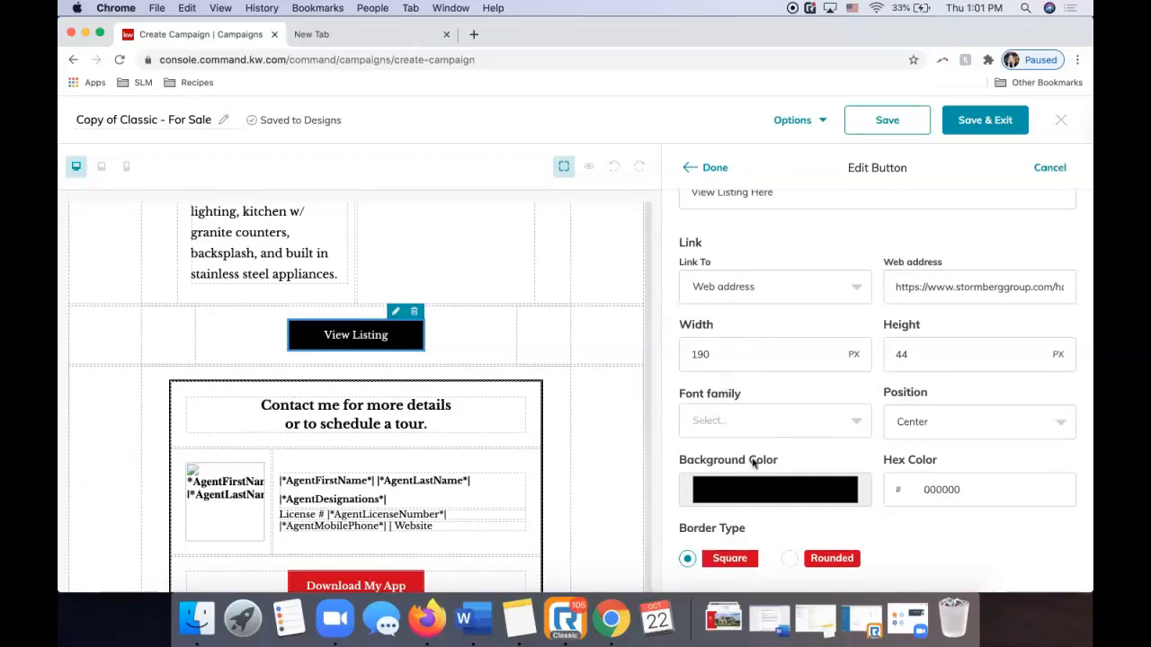
click(735, 492)
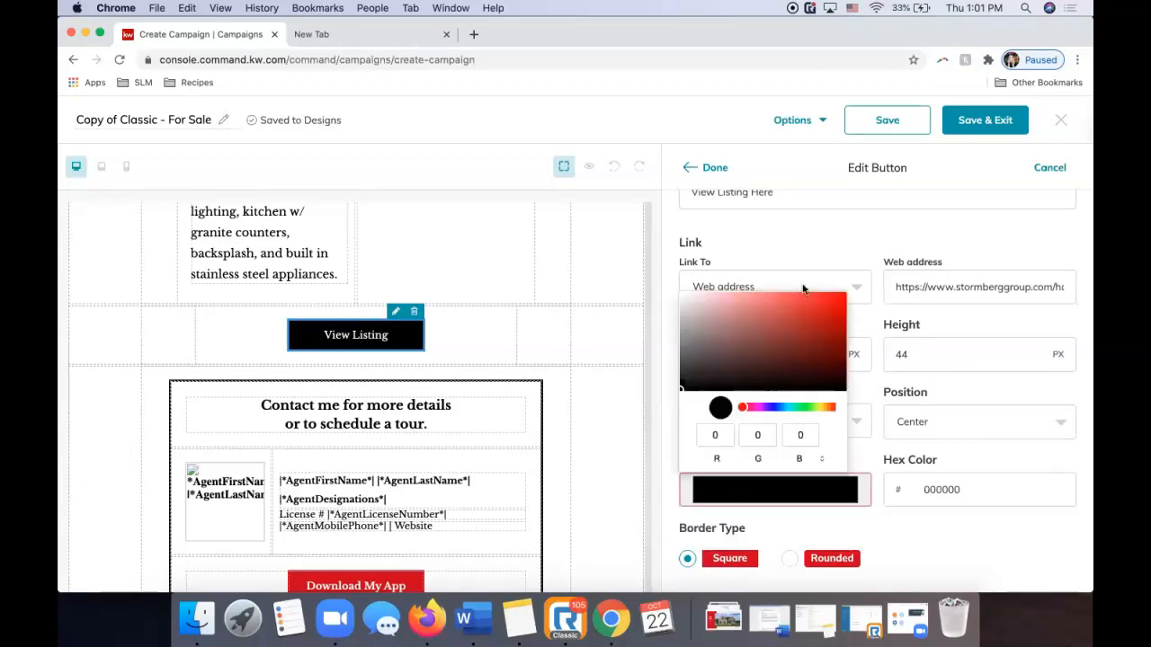
click(842, 304)
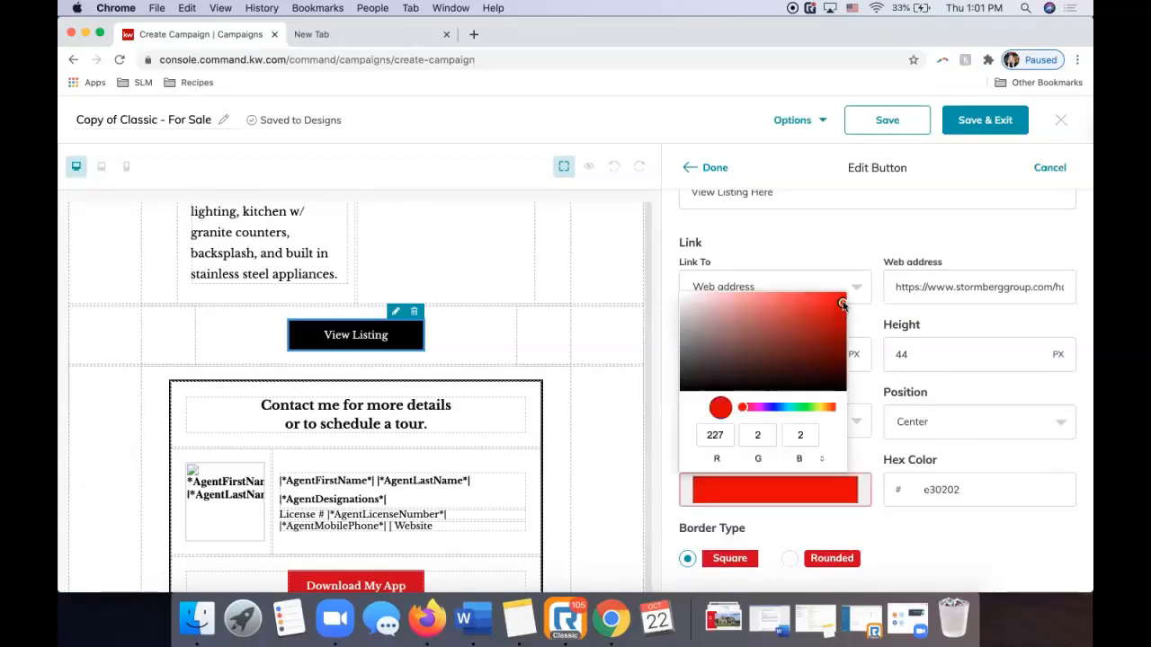
click(834, 227)
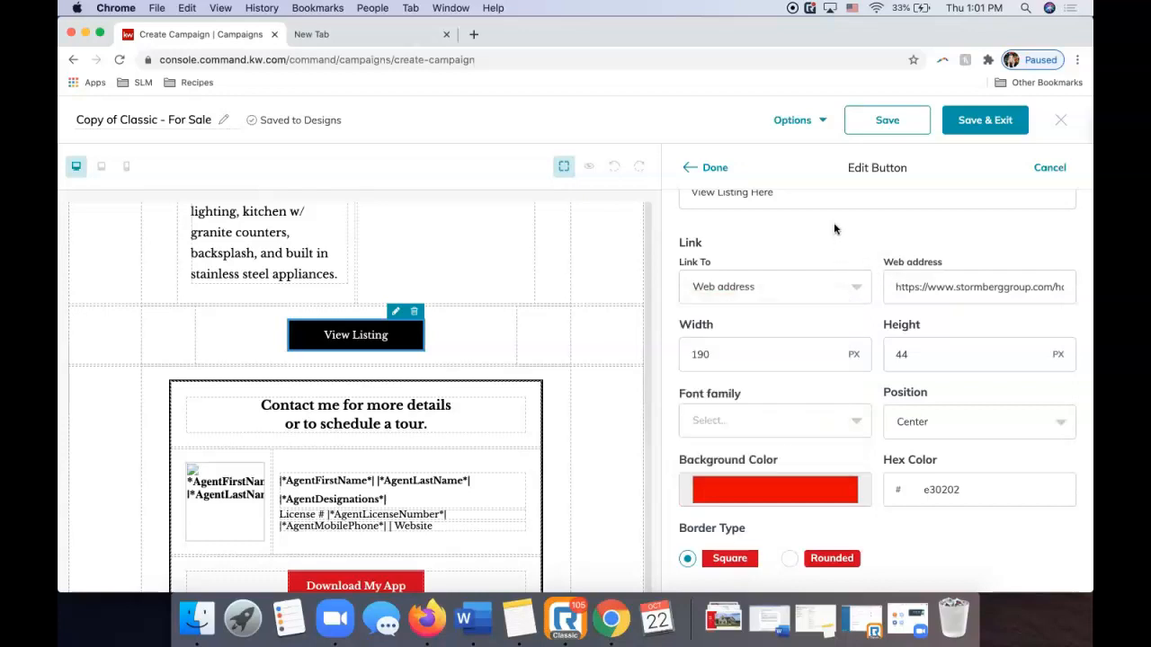
click(789, 559)
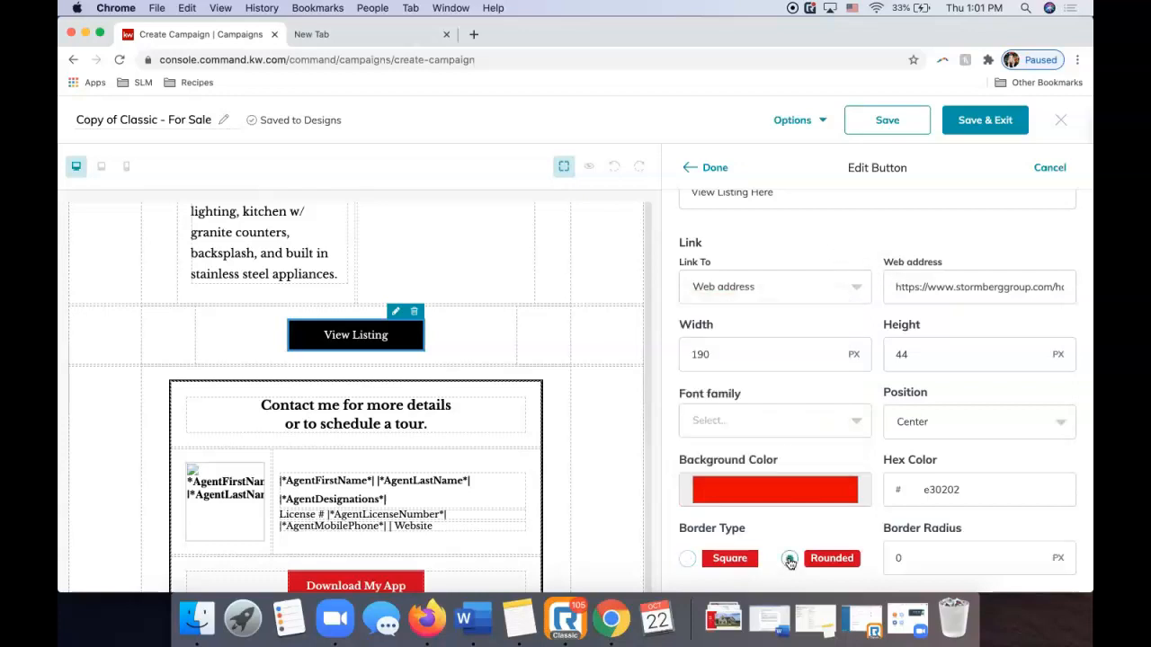
scroll(802, 383, up, 2)
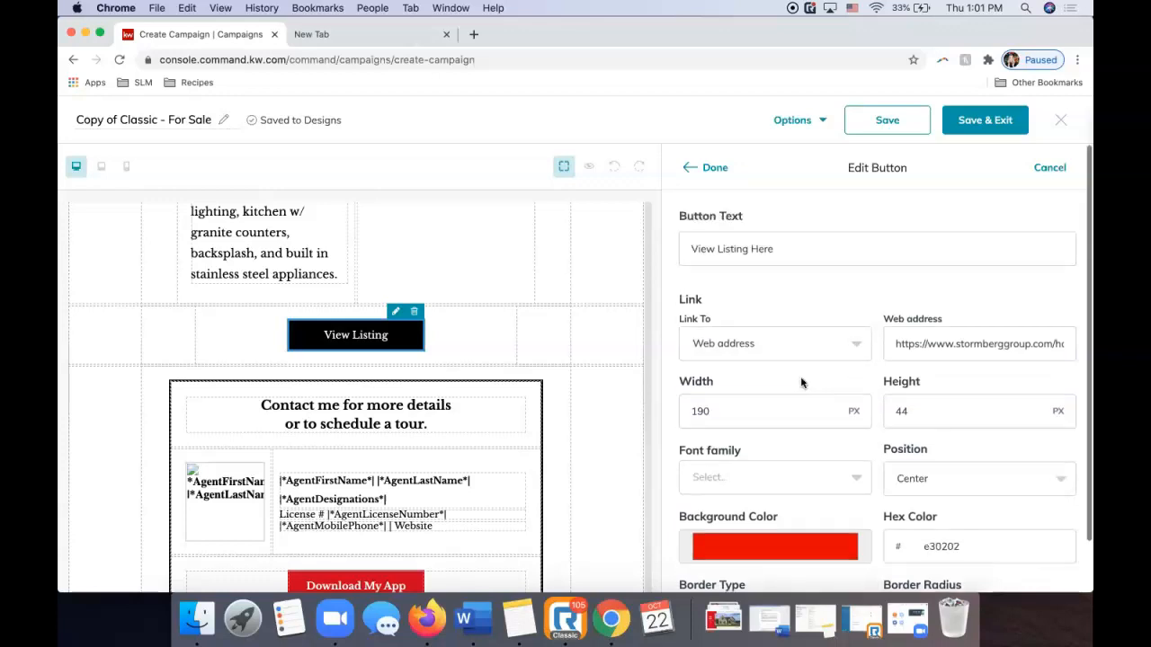
click(709, 172)
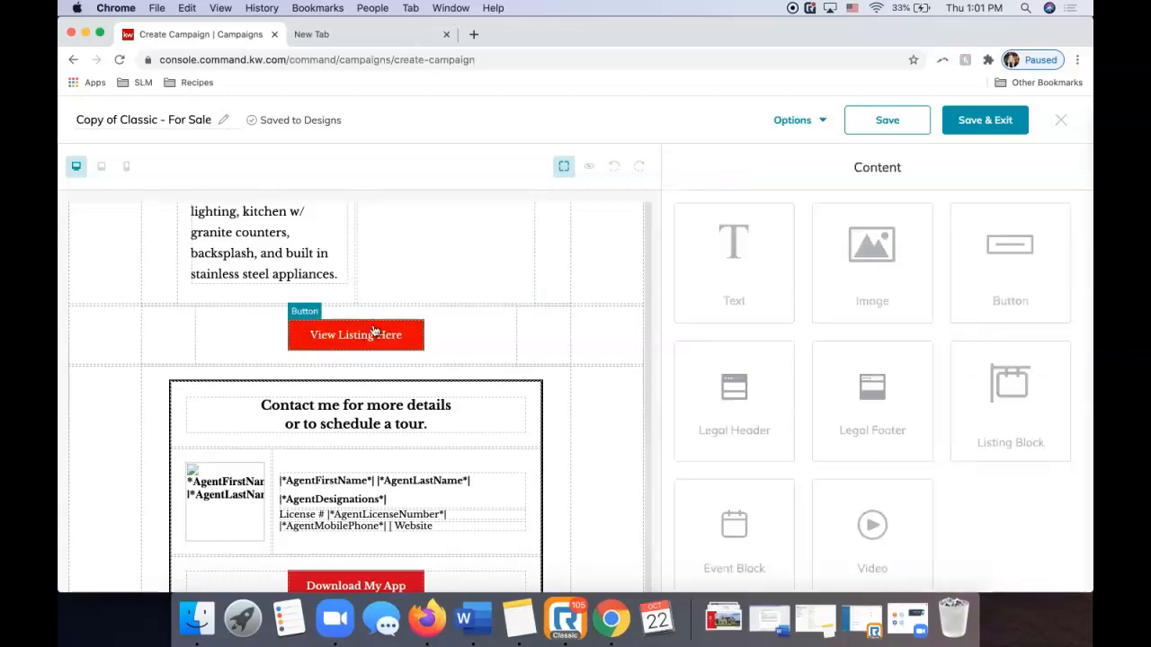
Scroll through the email and open the agent name text block, closing it unchanged.
scroll(467, 375, down, 4)
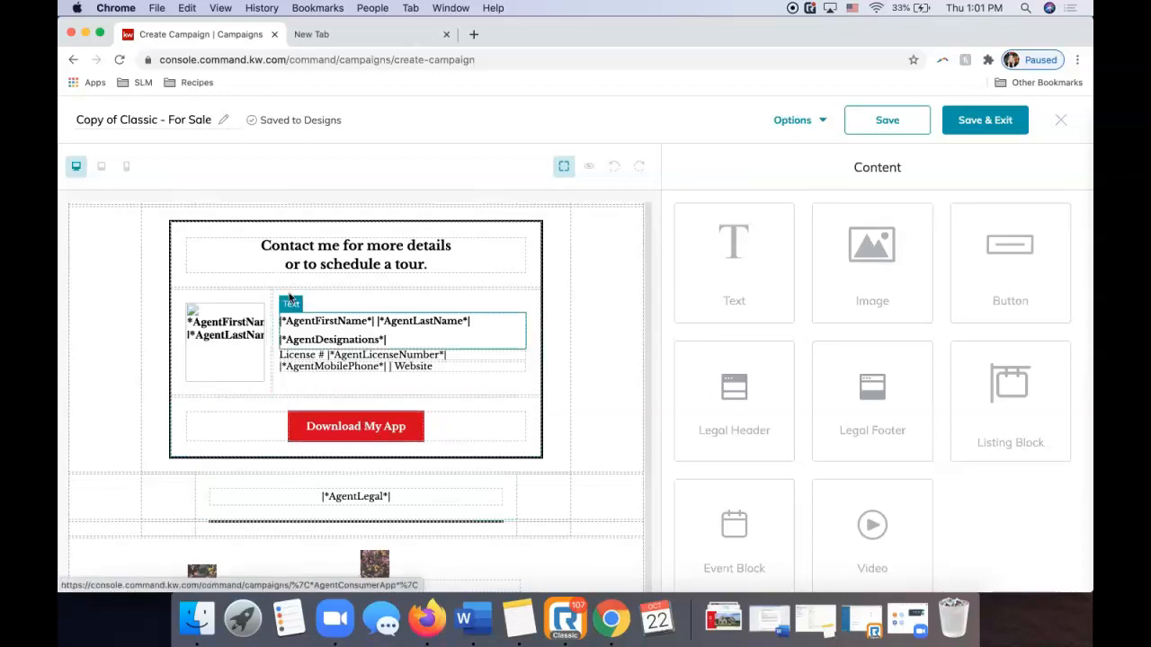
scroll(350, 452, down, 3)
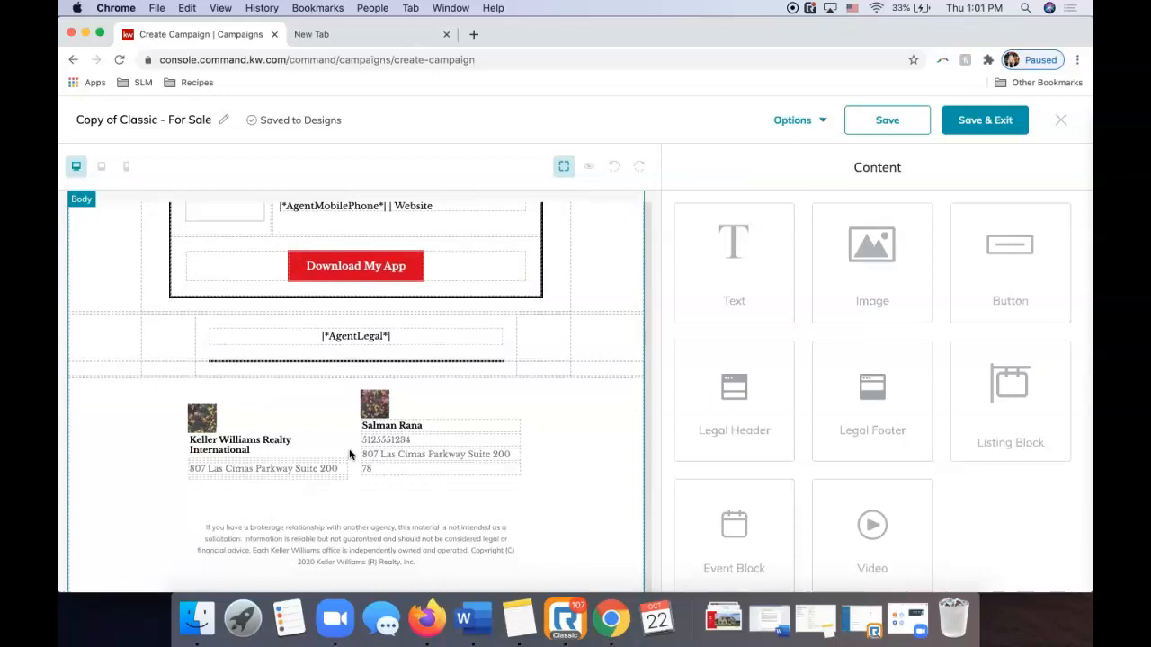
scroll(350, 454, up, 5)
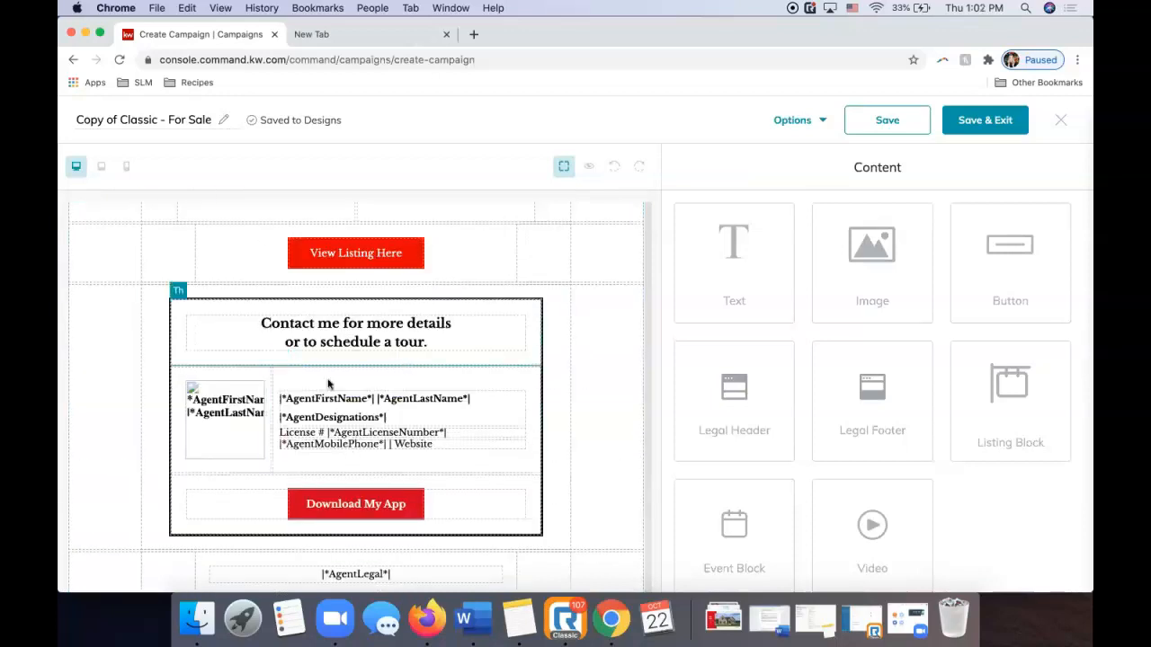
click(304, 413)
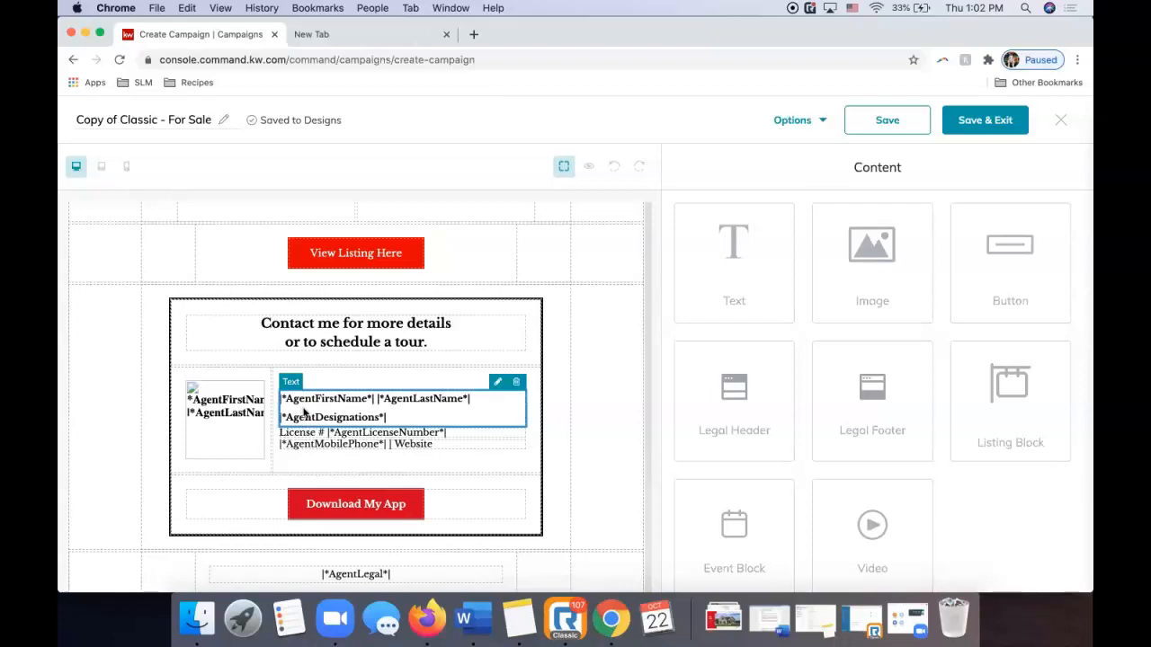
click(497, 387)
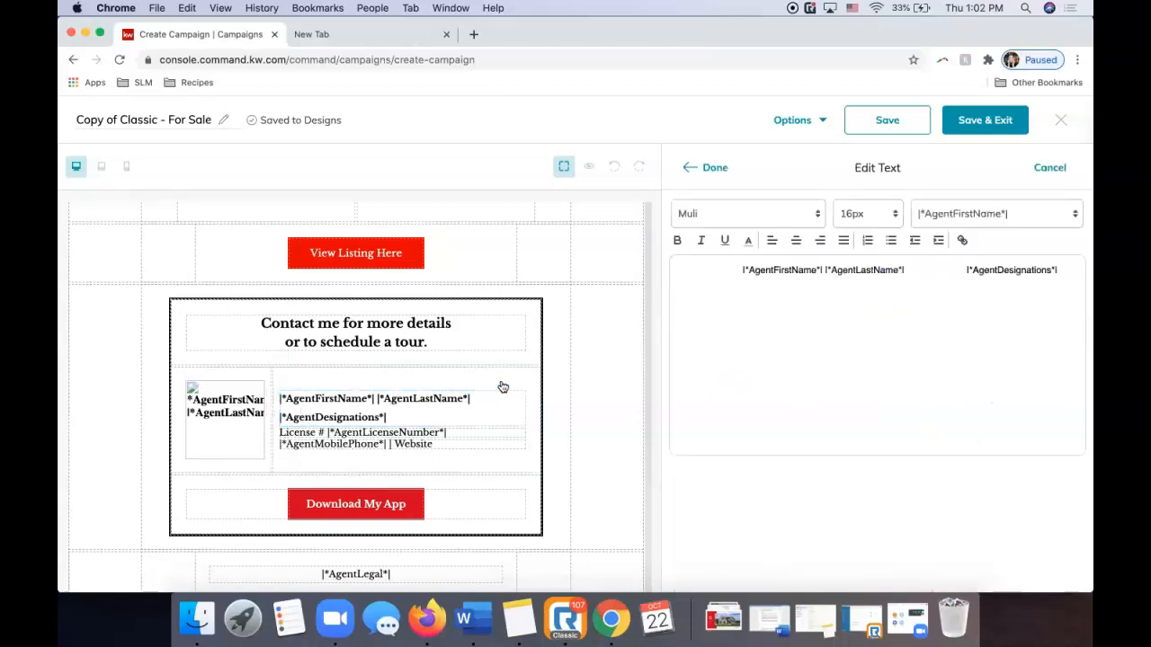
click(717, 171)
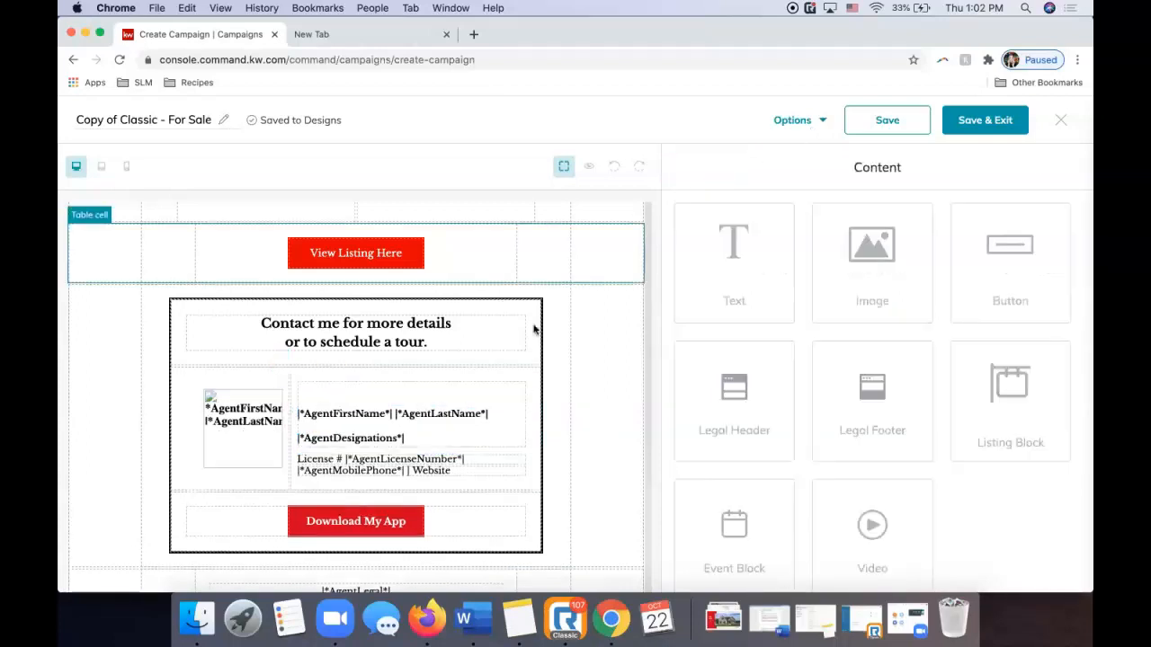
Return to the top and open the 'Copy of Classic - For Sale' title for renaming.
scroll(544, 393, up, 1)
scroll(544, 393, down, 2)
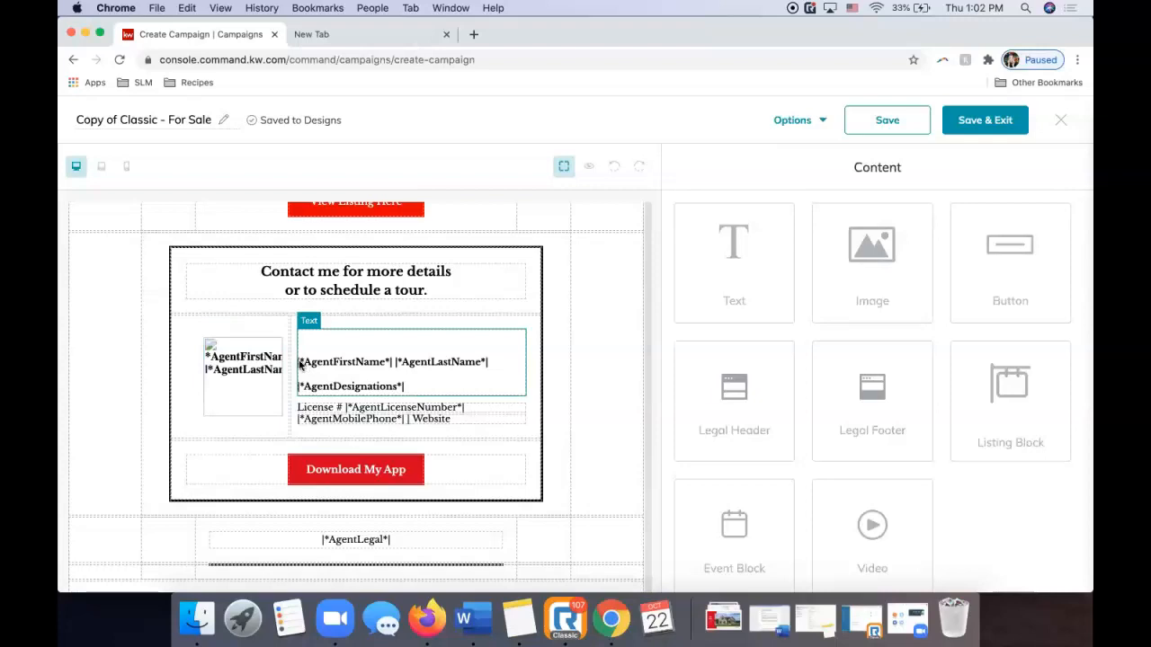
scroll(389, 402, up, 10)
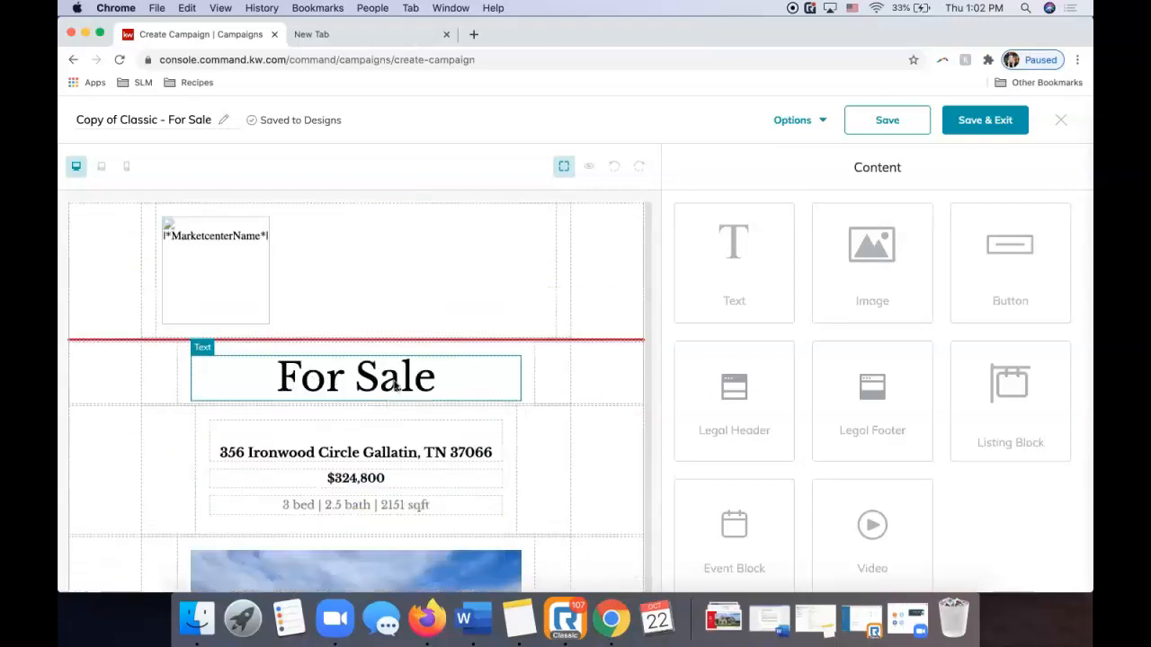
click(172, 123)
Rename the design to 'Ironwood For Sale Email', save it, and exit the editor.
triple_click(172, 123)
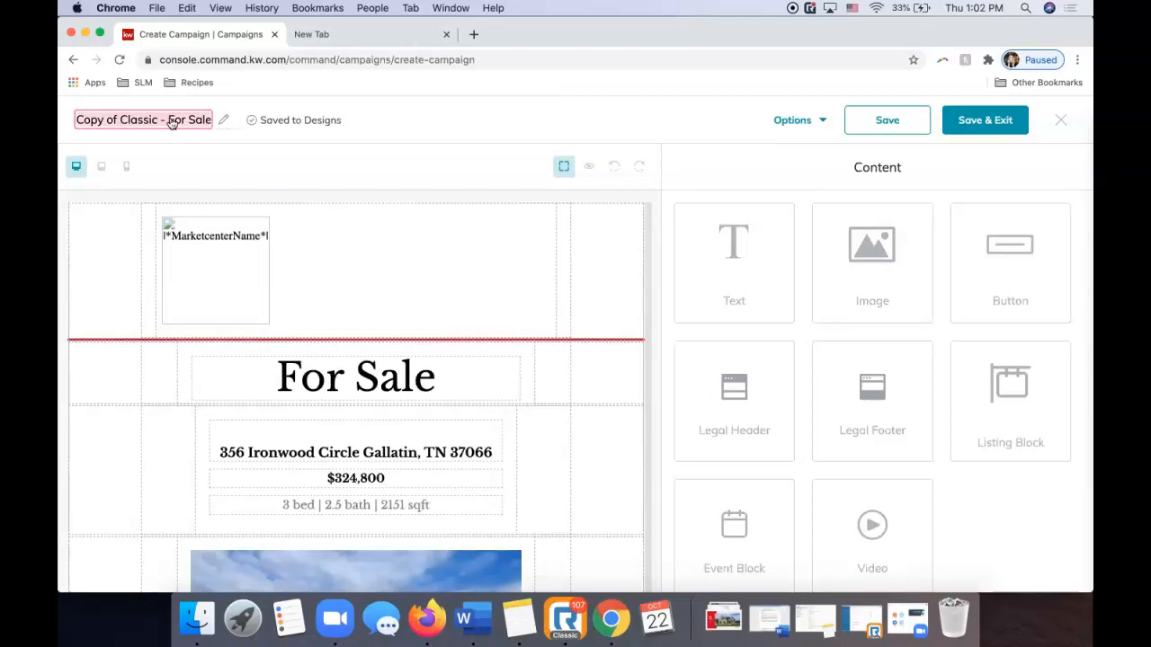
text(Ironwood For Sale Email)
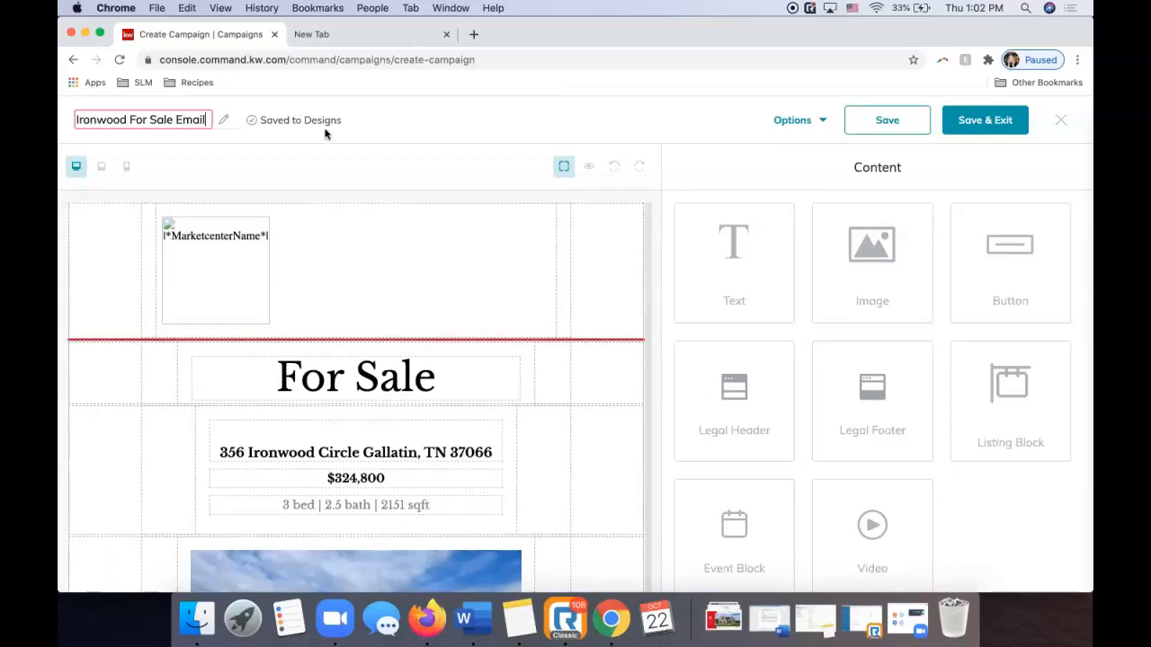
click(392, 118)
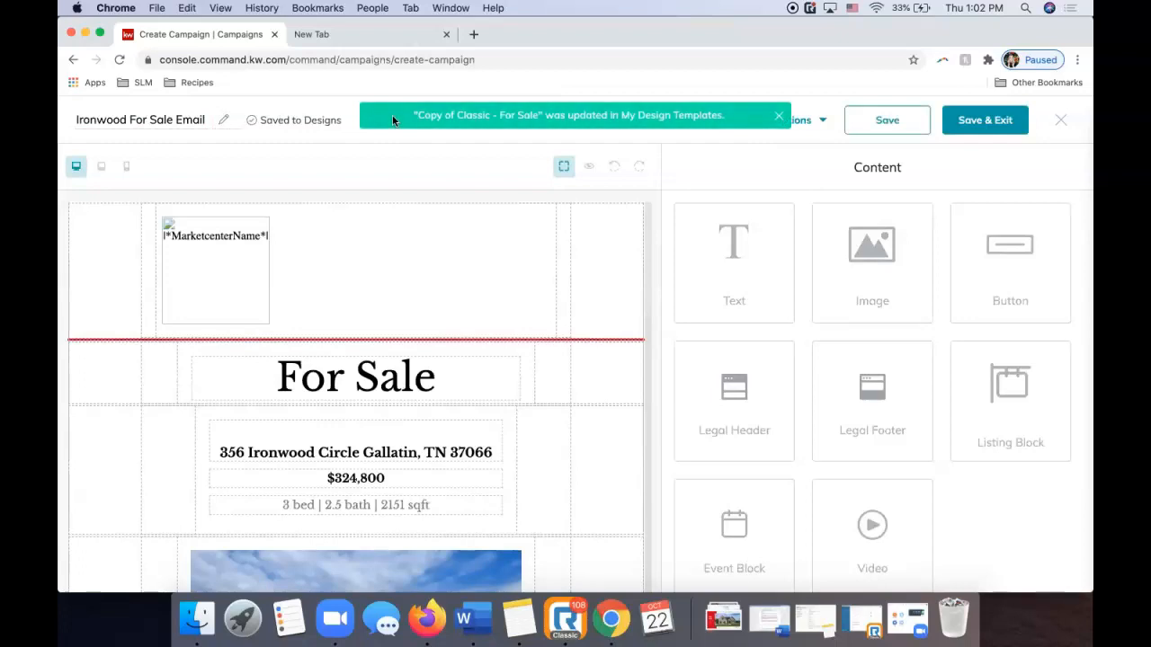
click(891, 121)
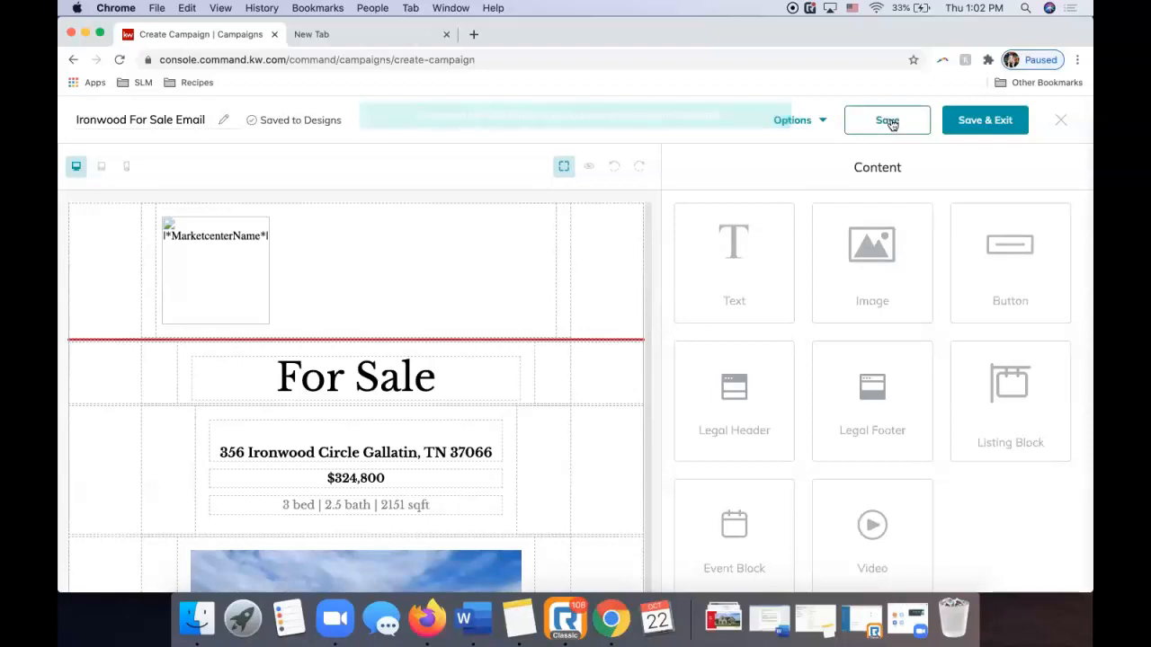
click(978, 126)
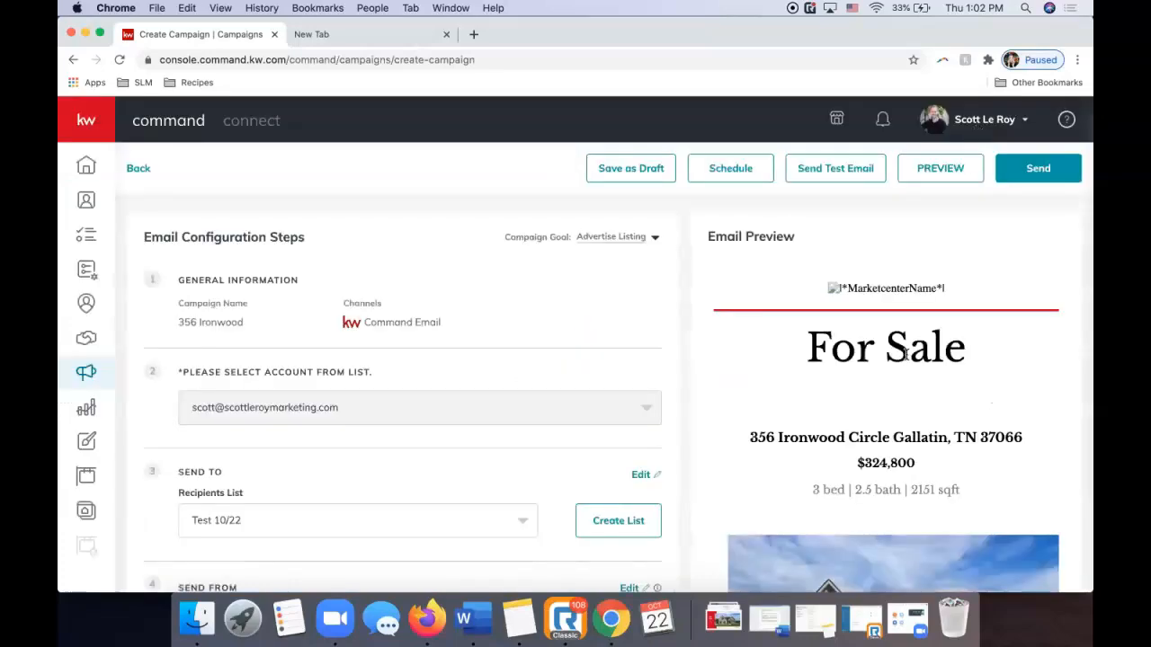
scroll(467, 385, down, 4)
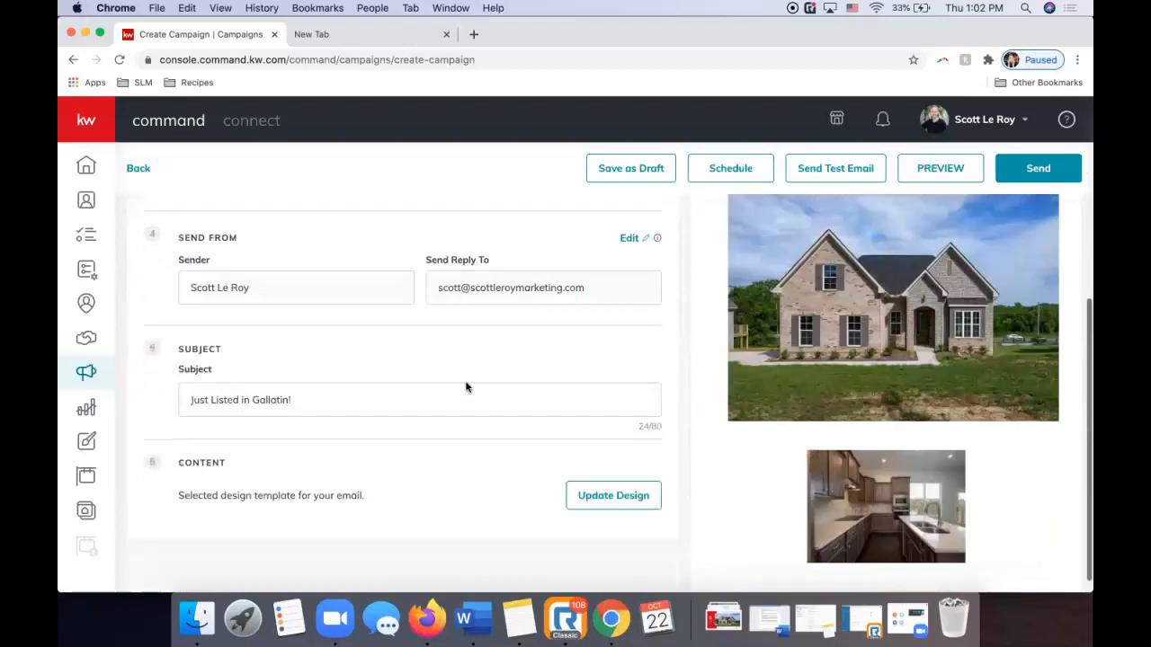
scroll(760, 413, up, 3)
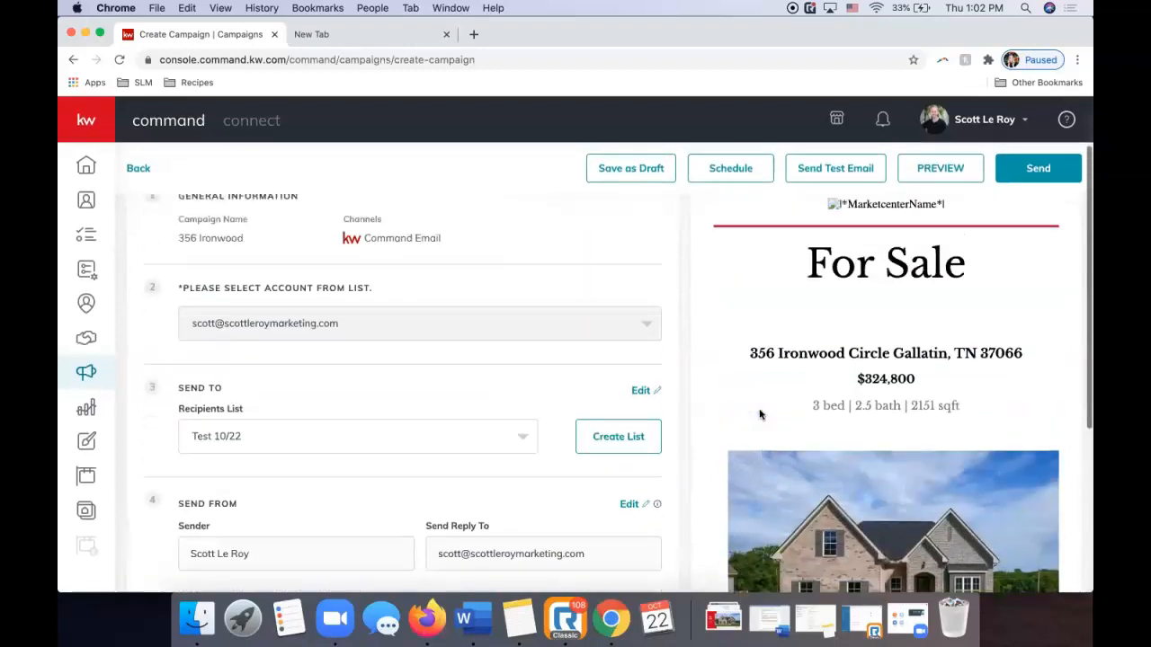
scroll(760, 414, down, 6)
scroll(755, 424, down, 3)
scroll(755, 424, up, 1)
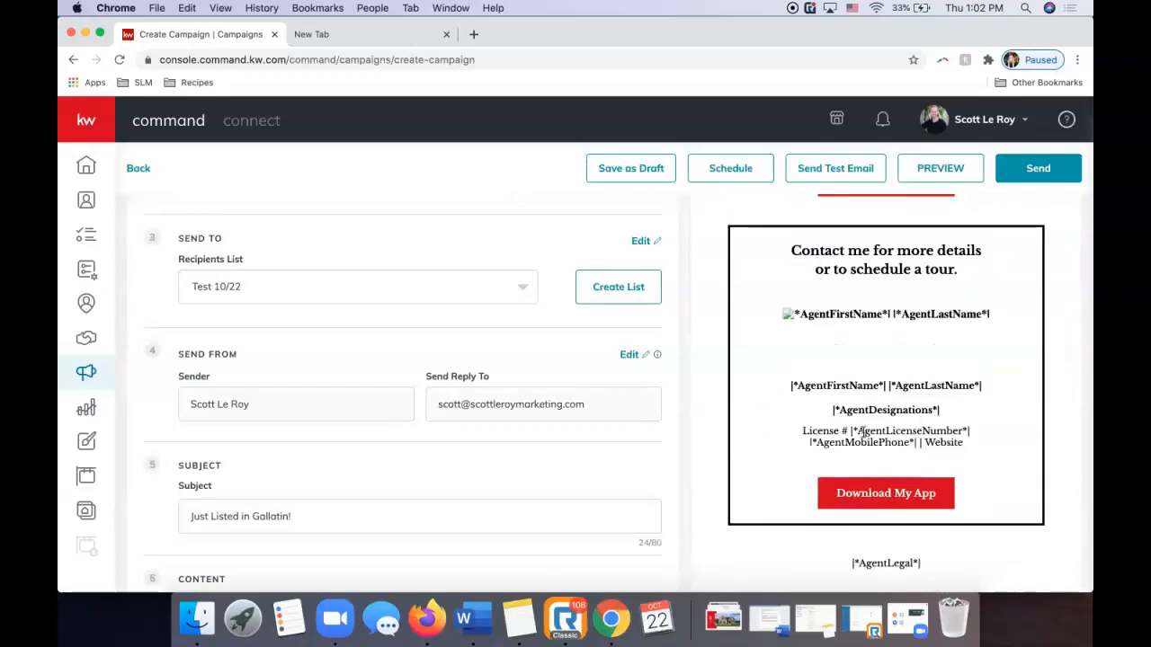
scroll(837, 438, down, 8)
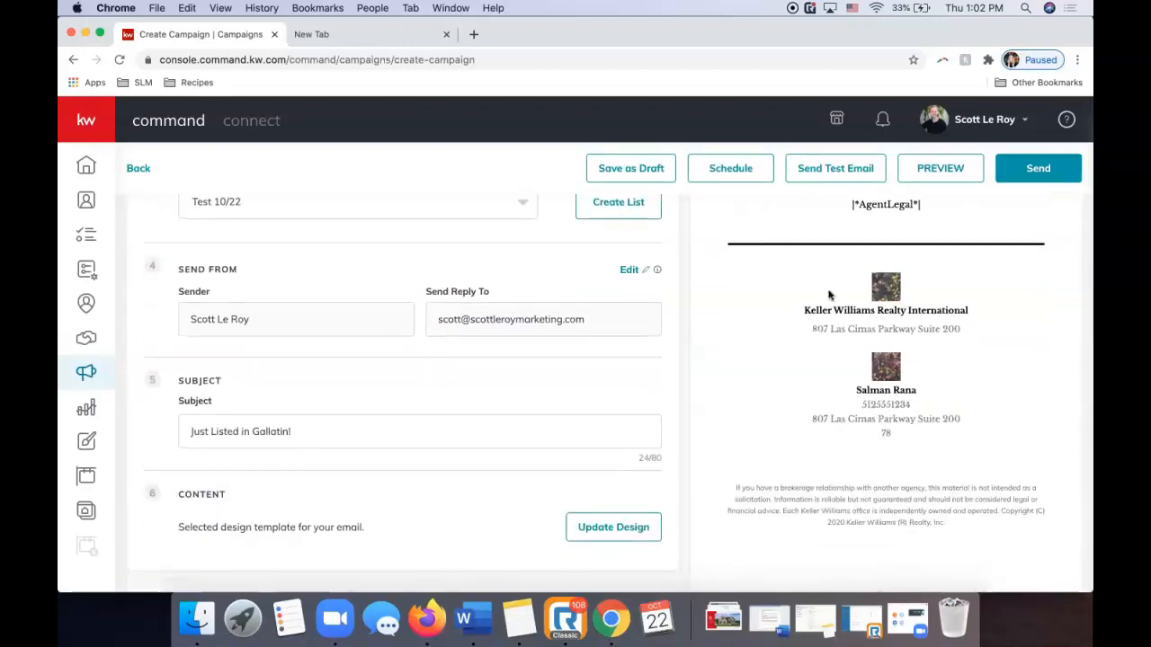
scroll(859, 413, up, 8)
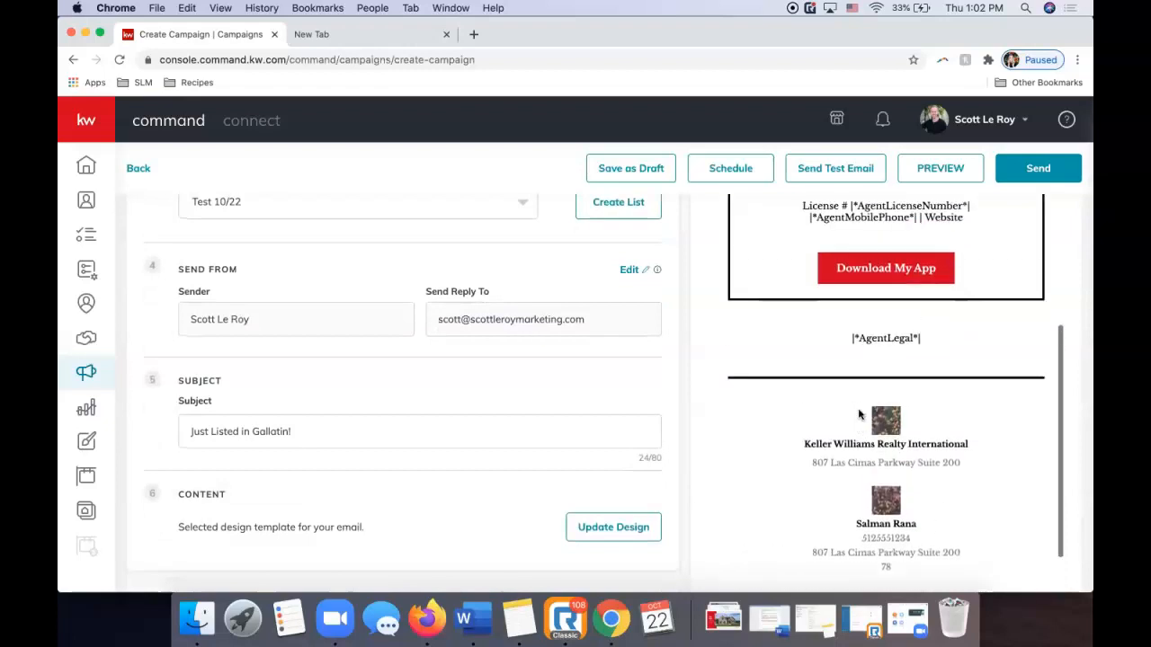
scroll(858, 413, up, 4)
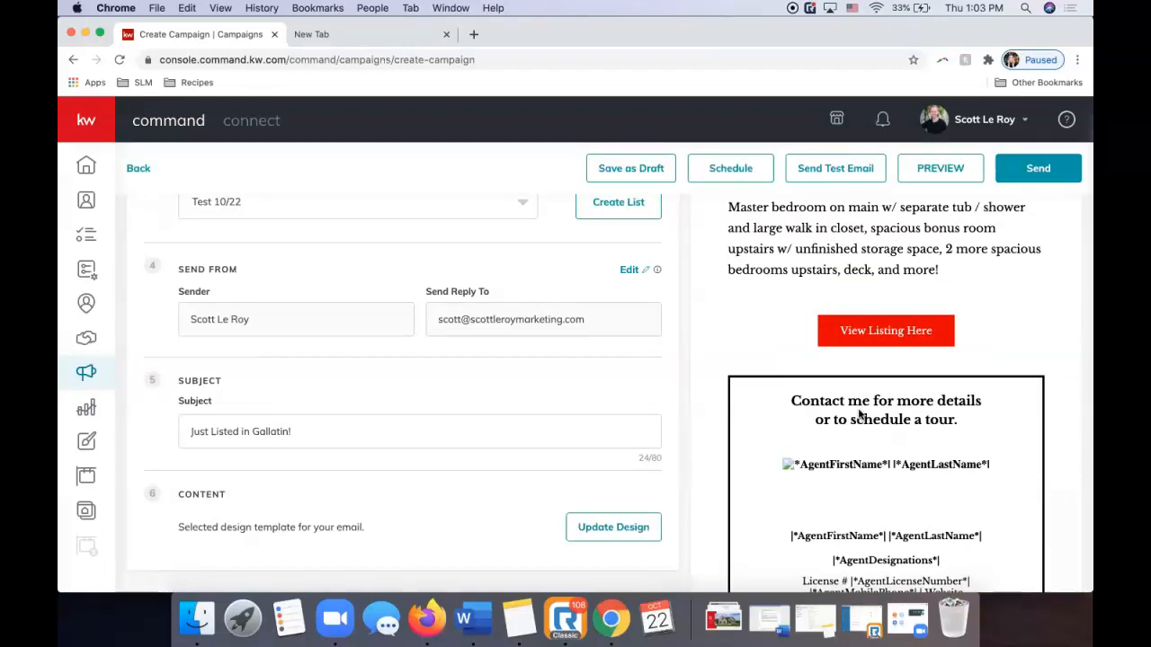
scroll(856, 502, up, 5)
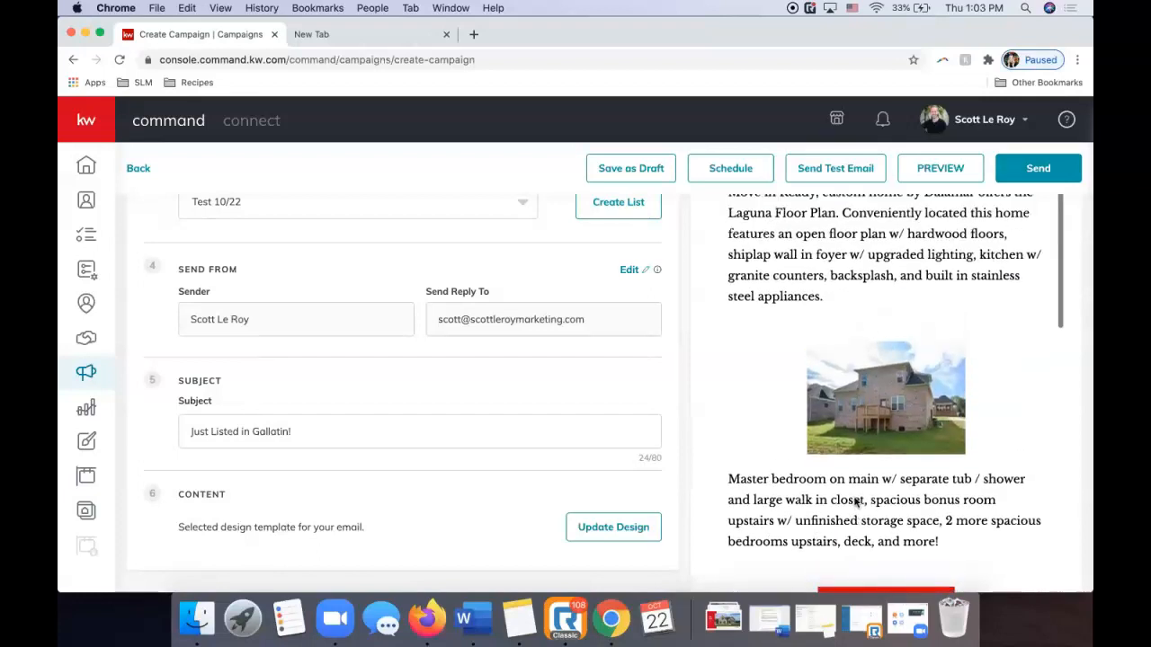
scroll(856, 502, up, 2)
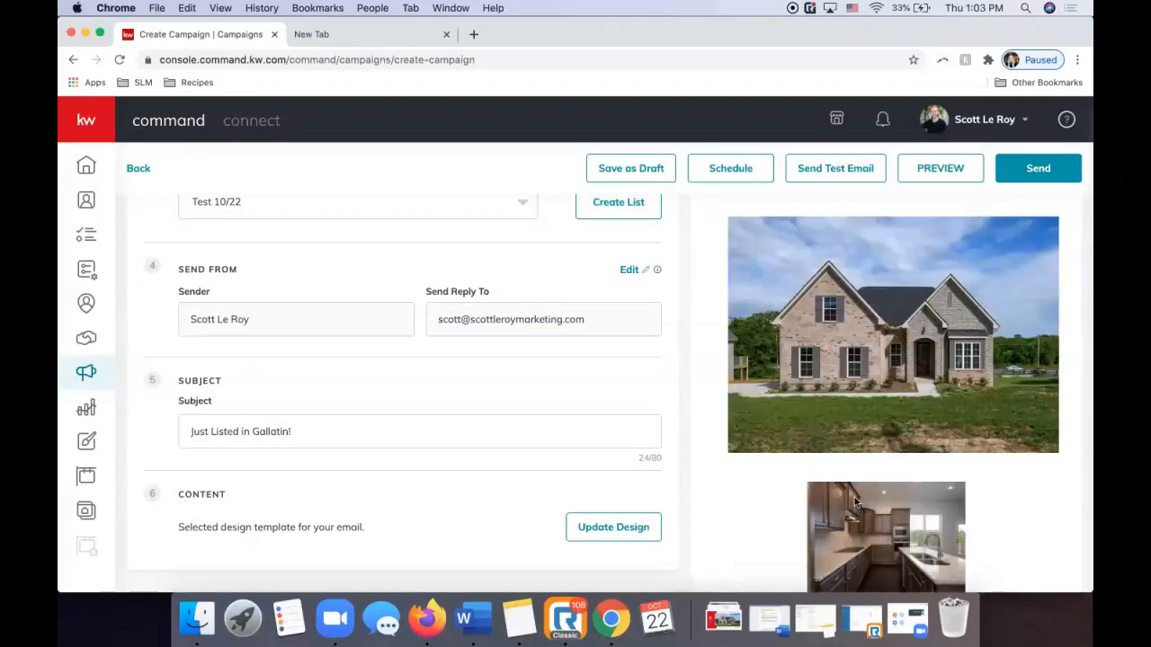
Open the full email preview and scroll through it.
click(913, 175)
scroll(762, 285, down, 3)
scroll(763, 285, down, 6)
scroll(745, 314, down, 6)
scroll(744, 315, up, 3)
scroll(744, 315, up, 15)
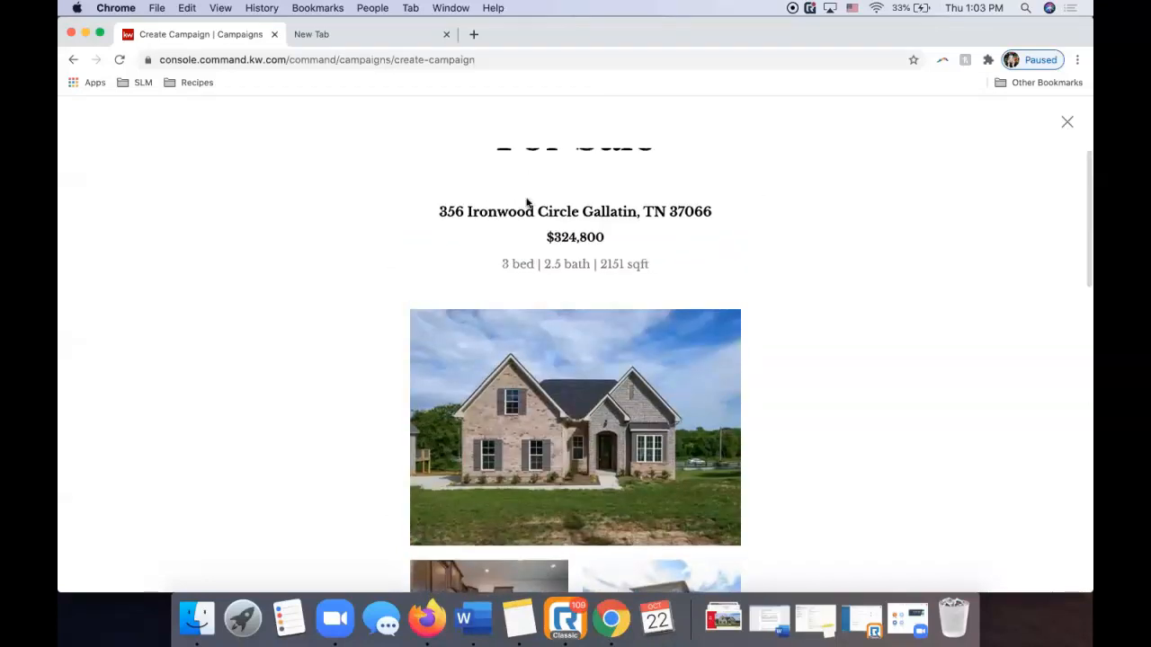
scroll(527, 203, up, 5)
Preview the email at tablet and phone widths, then open the Send Test Email form.
click(293, 180)
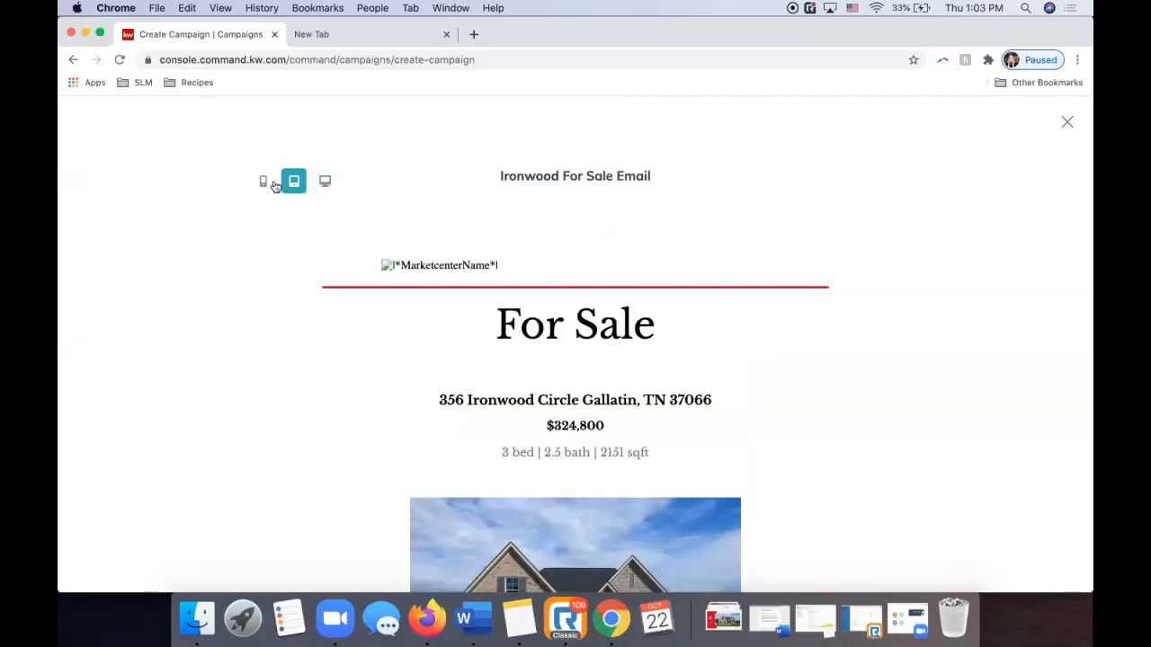
click(263, 182)
scroll(477, 305, down, 5)
scroll(476, 311, down, 5)
scroll(1052, 136, up, 10)
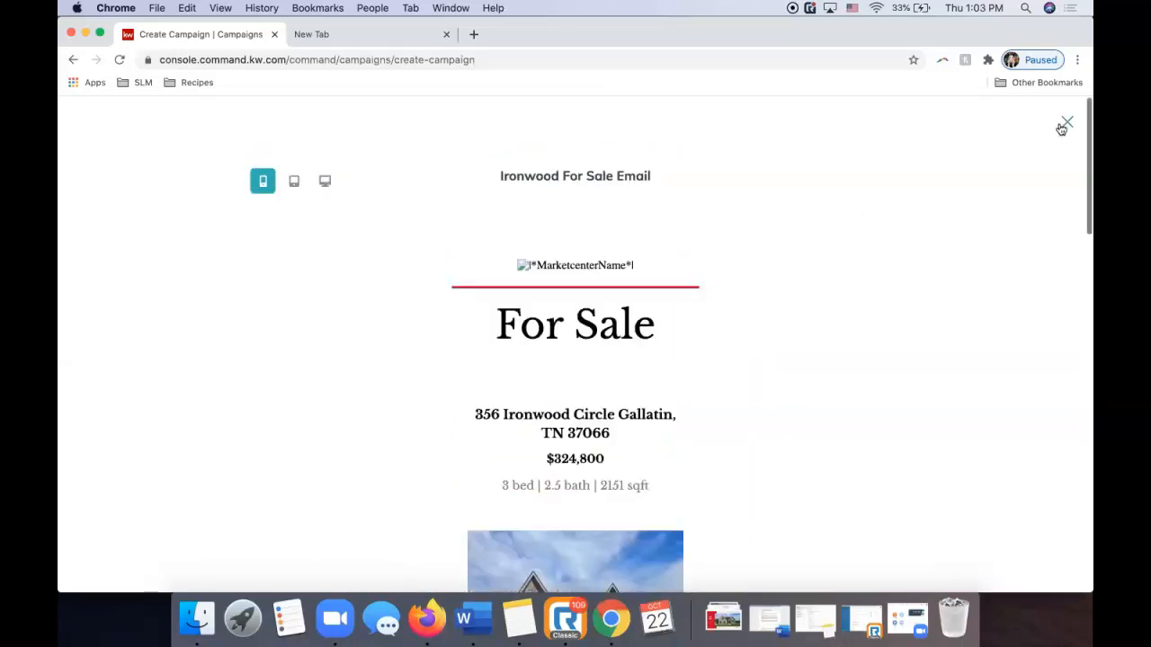
click(1065, 123)
click(820, 176)
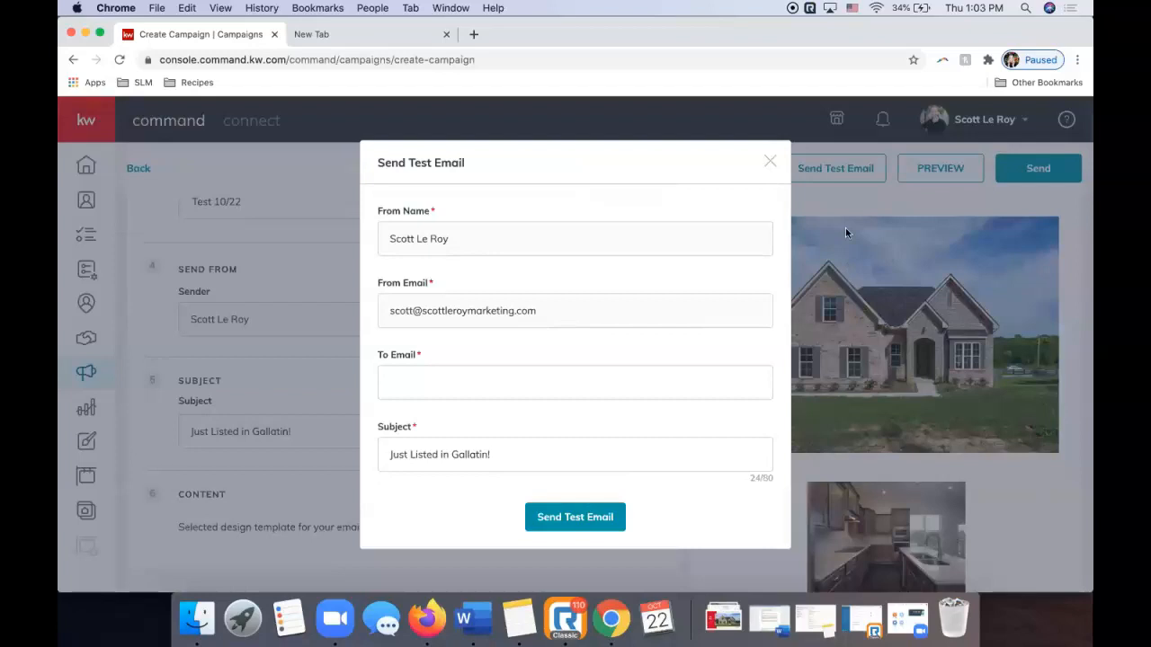
Close the test email and Schedule dialogs, then save the campaign as a draft and exit.
click(769, 162)
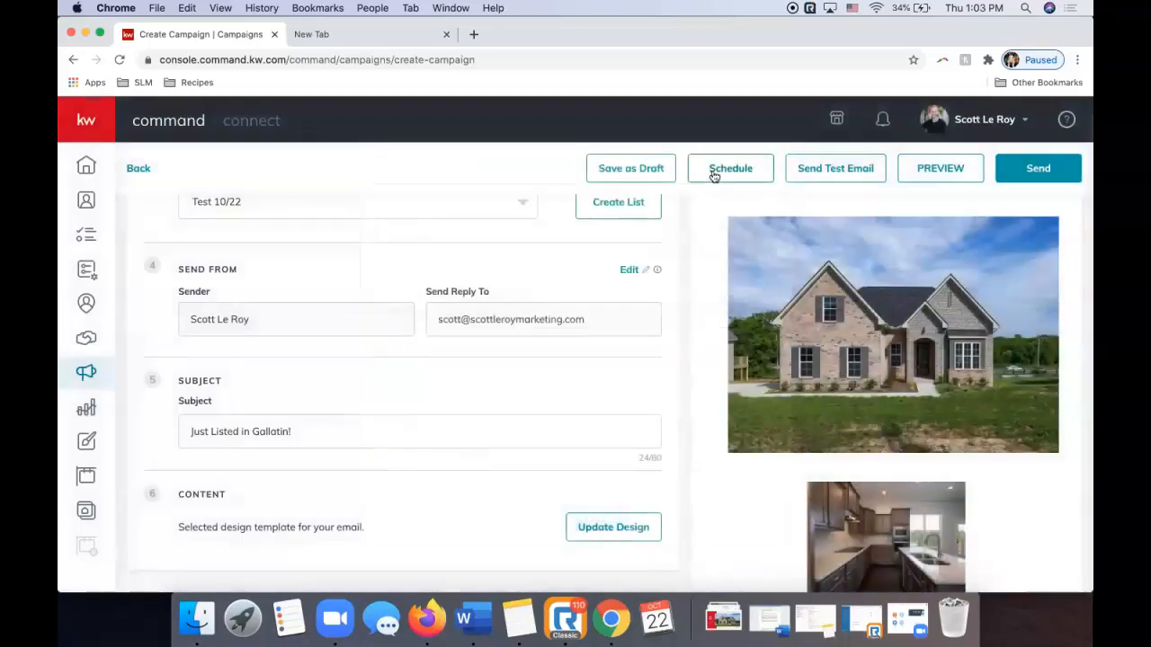
click(713, 173)
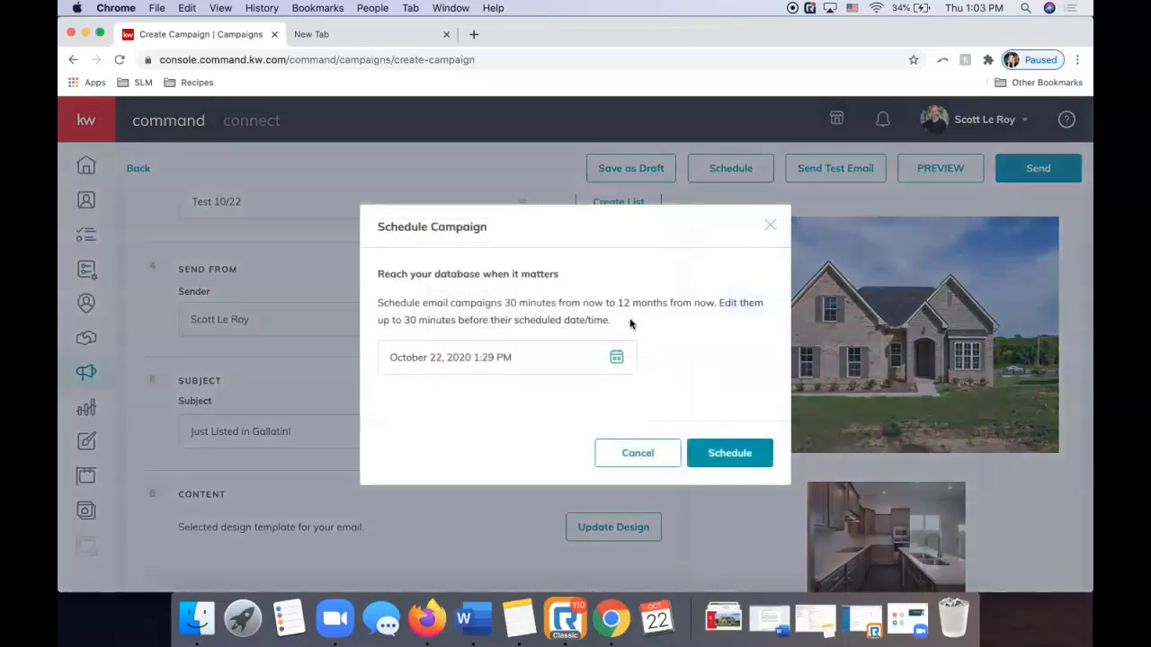
click(770, 225)
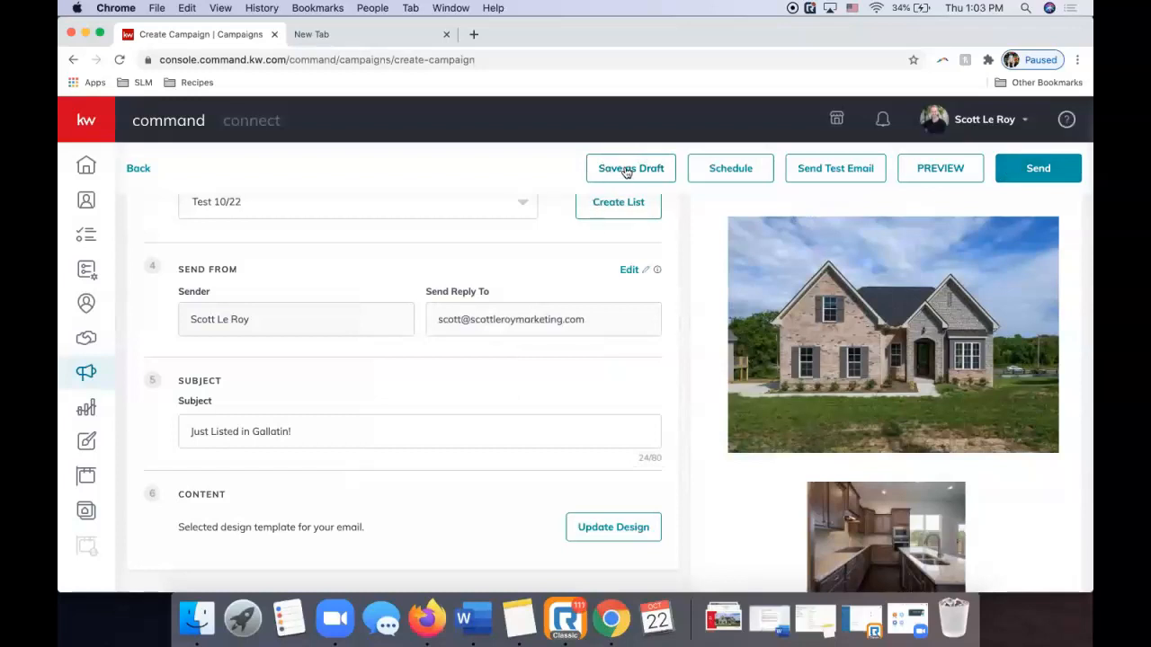
click(626, 171)
click(514, 392)
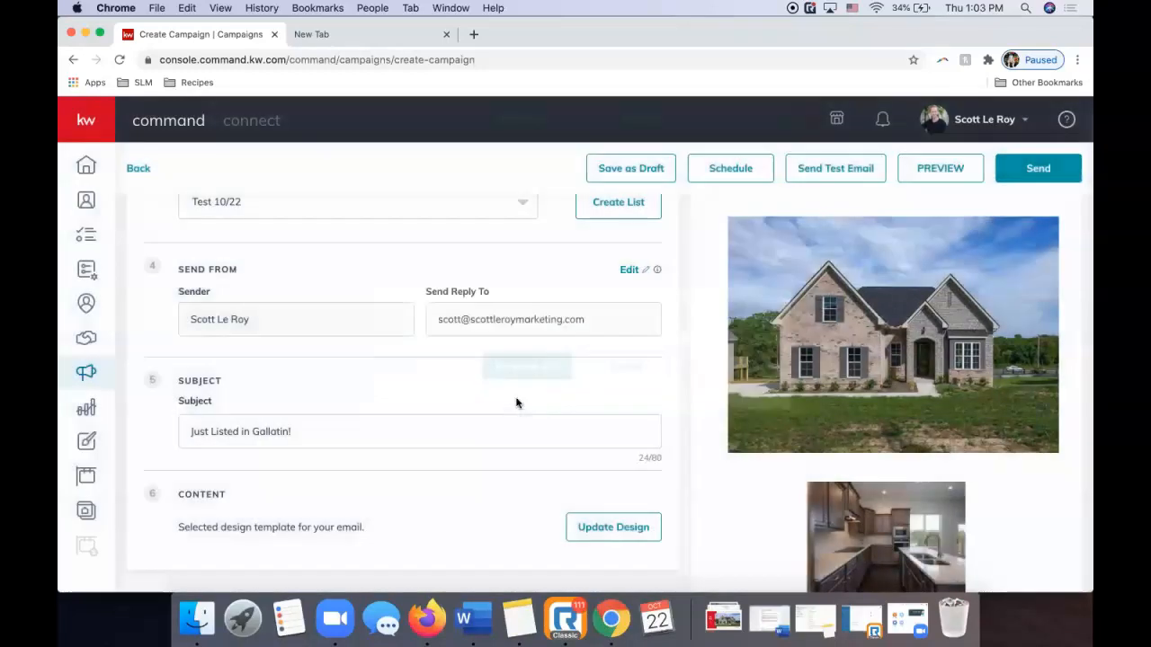
scroll(308, 465, down, 1)
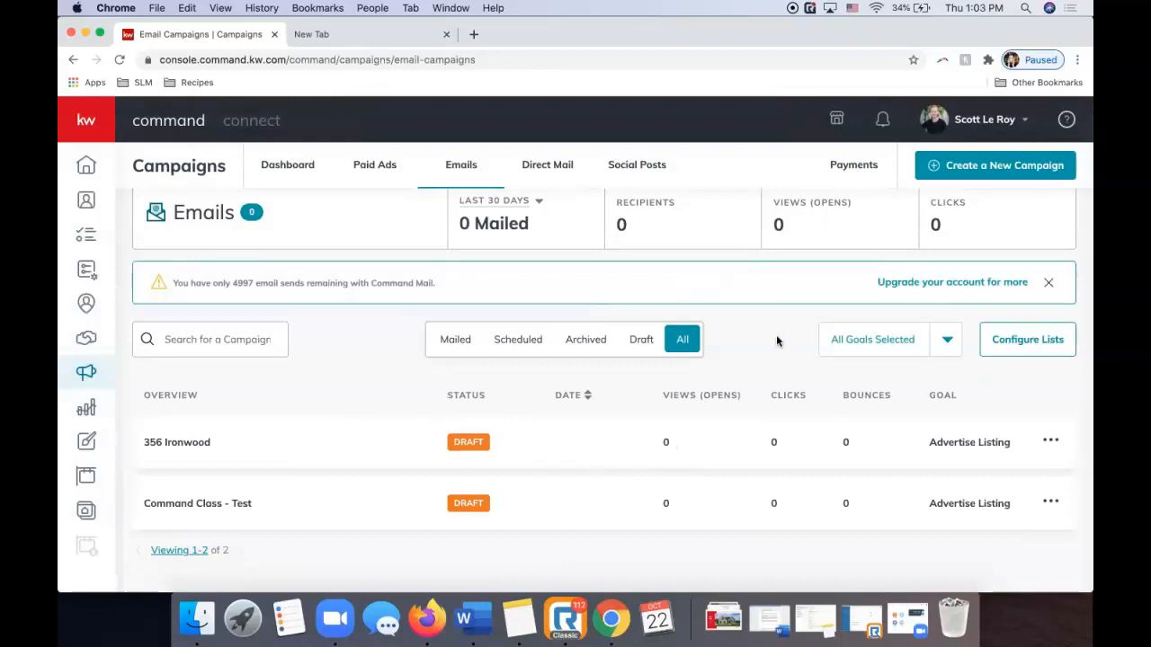
scroll(776, 340, up, 1)
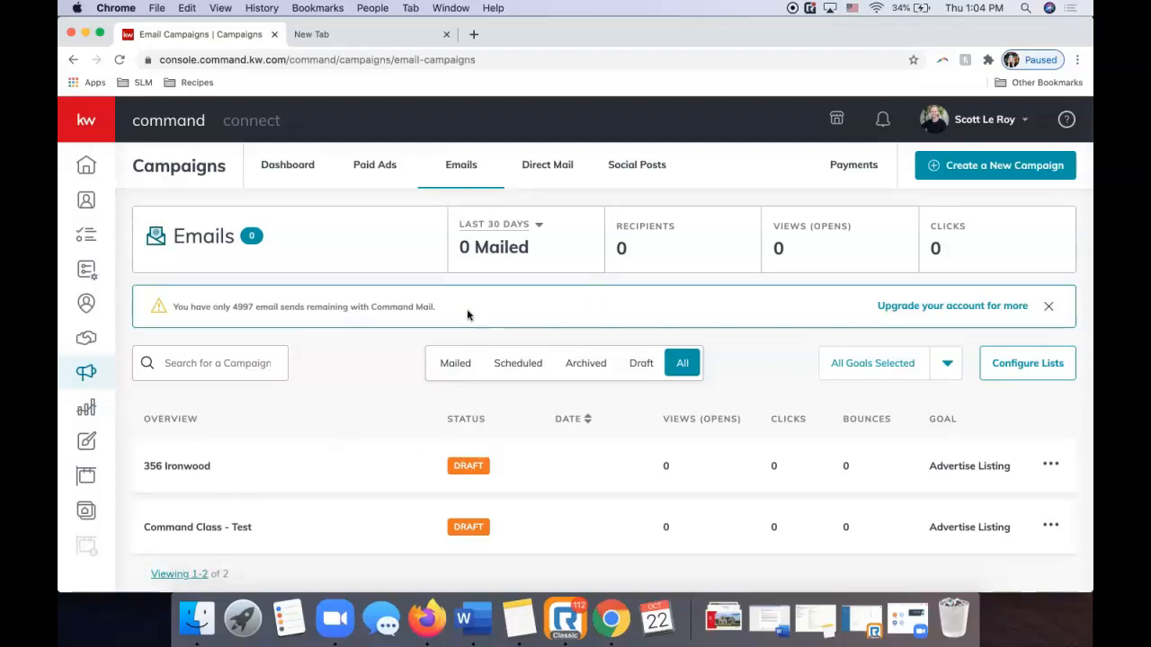
Go to scottleroymarketing.com, confirming Leave on the Leave site? prompt.
click(317, 57)
text(scot)
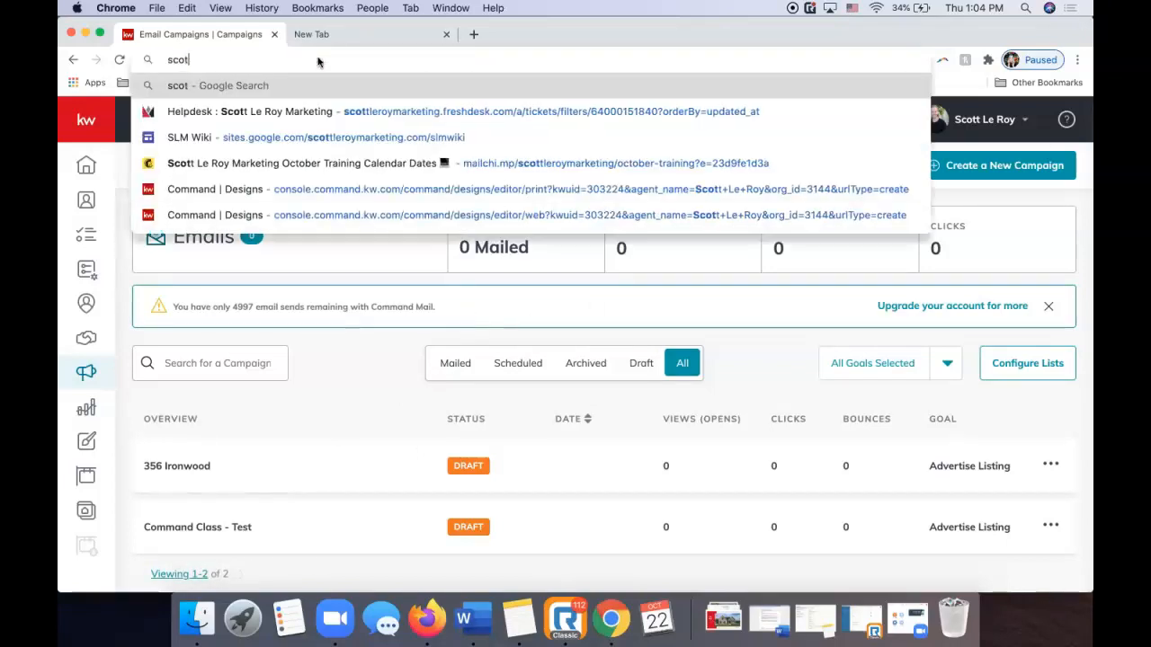
text(tleroymarketing.com)
key(Return)
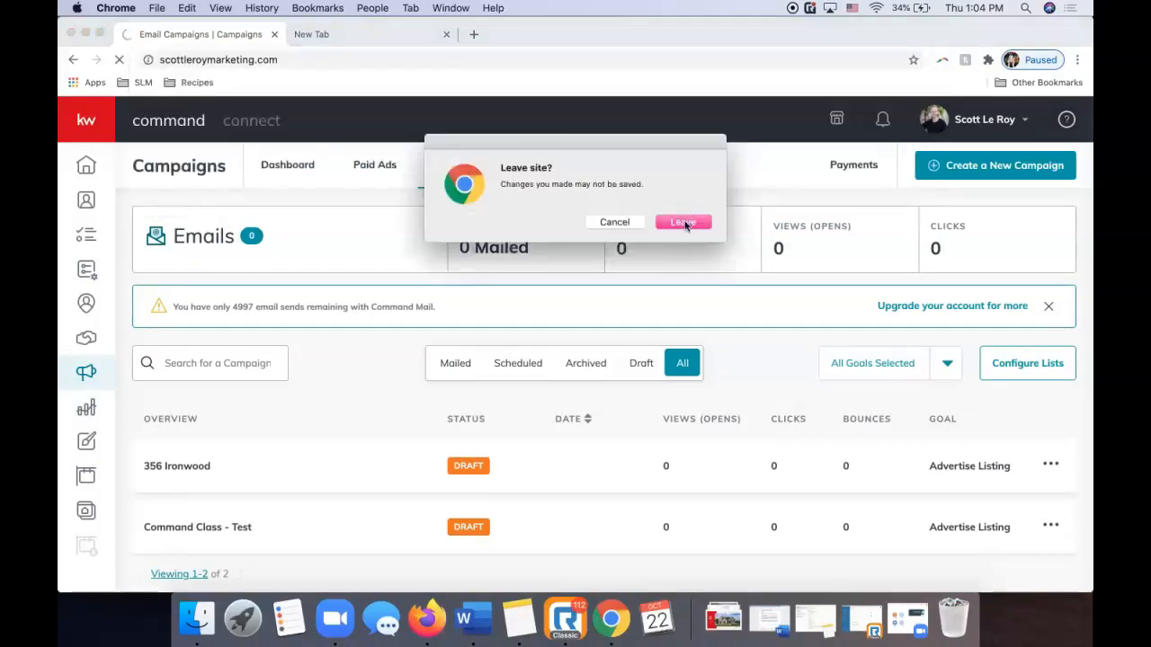
click(685, 224)
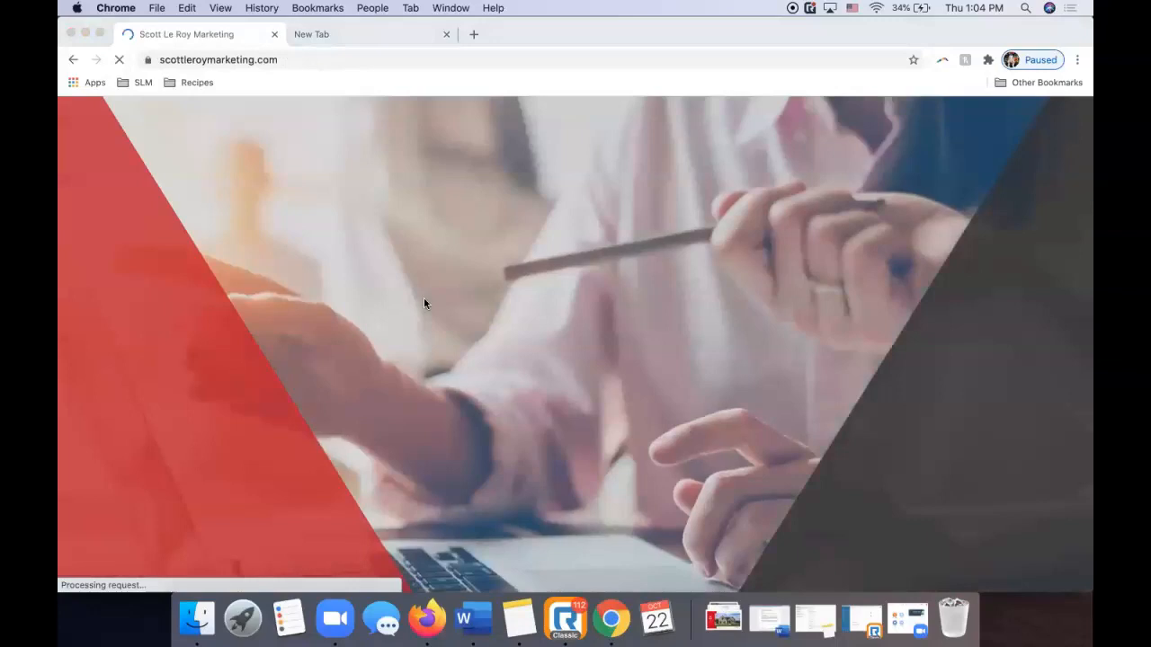
scroll(416, 326, down, 20)
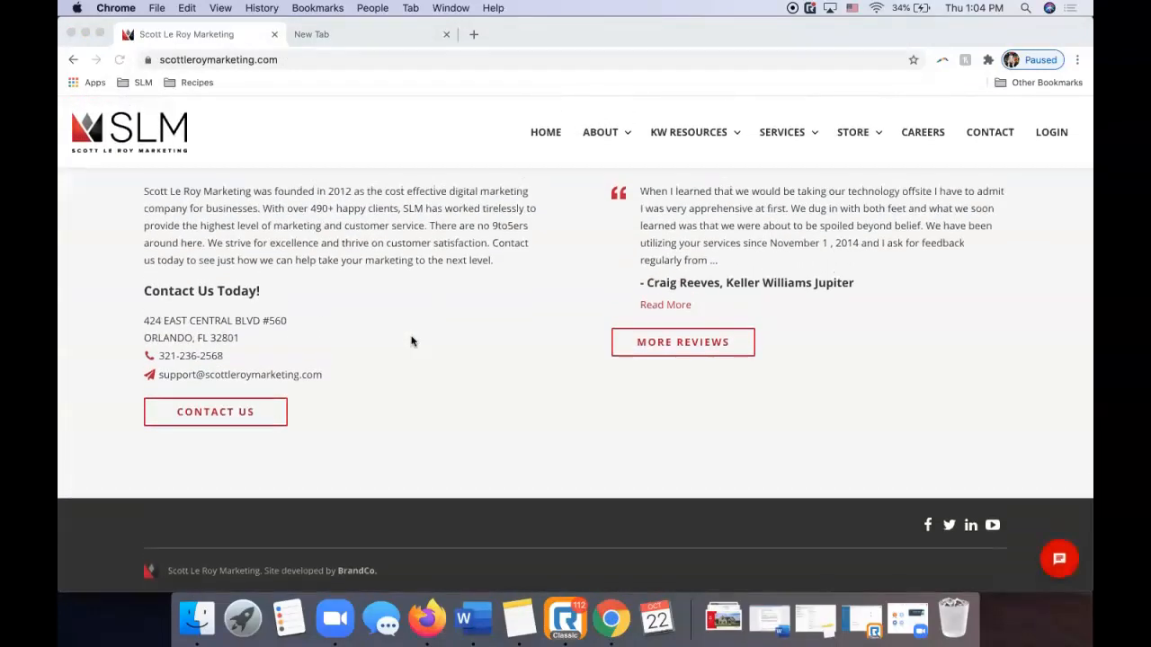